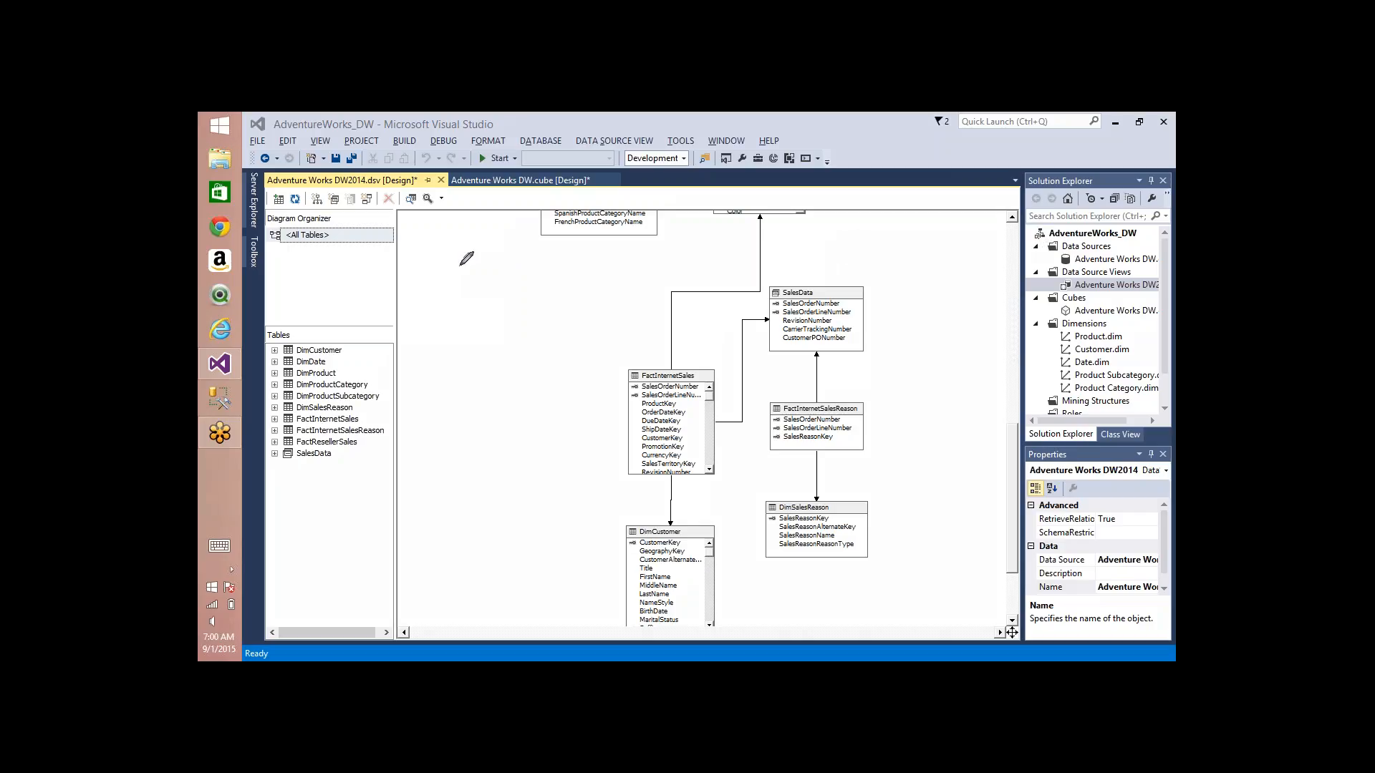
Step: Sketch two side-by-side table boxes with row lines above the FactInternetSales table using the annotation pen
{"action": "mouse_move", "coordinate": [465, 269]}
{"action": "left_mouse_down"}
{"action": "mouse_move", "coordinate": [554, 361]}
{"action": "mouse_move", "coordinate": [461, 258]}
{"action": "mouse_move", "coordinate": [451, 269]}
{"action": "left_mouse_up"}
{"action": "mouse_move", "coordinate": [648, 241]}
{"action": "left_mouse_down"}
{"action": "mouse_move", "coordinate": [772, 279]}
{"action": "mouse_move", "coordinate": [634, 254]}
{"action": "left_mouse_up"}
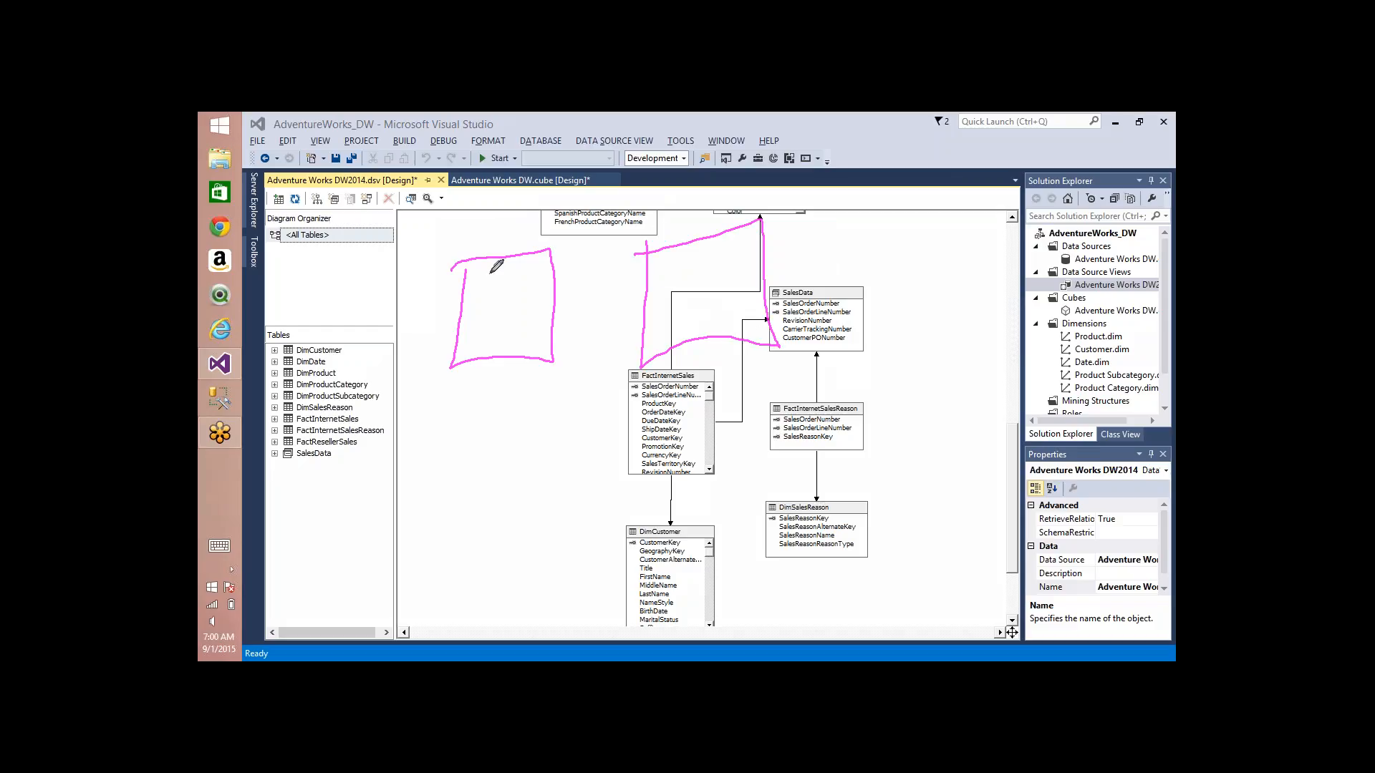
{"action": "left_click_drag", "start_coordinate": [491, 272], "coordinate": [536, 268]}
{"action": "mouse_move", "coordinate": [653, 259]}
{"action": "left_mouse_down"}
{"action": "mouse_move", "coordinate": [700, 249]}
{"action": "mouse_move", "coordinate": [697, 286]}
{"action": "left_mouse_up"}
{"action": "mouse_move", "coordinate": [493, 298]}
{"action": "left_mouse_down"}
{"action": "mouse_move", "coordinate": [550, 294]}
{"action": "mouse_move", "coordinate": [527, 322]}
{"action": "left_mouse_up"}
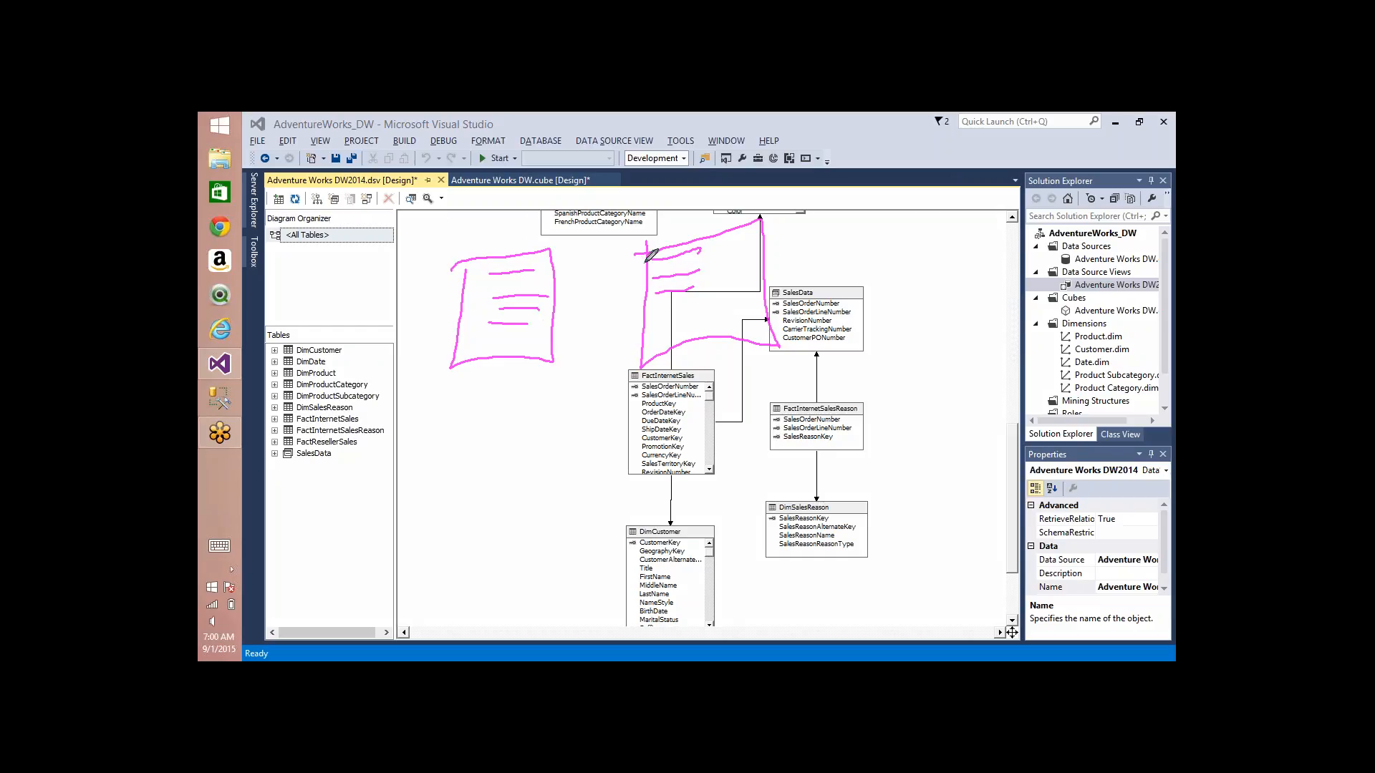
Step: Draw three lines fanning out from one point on the second sketched table to the first for a one-to-many relationship
{"action": "left_click_drag", "start_coordinate": [647, 260], "coordinate": [550, 252]}
{"action": "left_click_drag", "start_coordinate": [641, 262], "coordinate": [562, 289]}
{"action": "left_click_drag", "start_coordinate": [641, 262], "coordinate": [577, 316]}
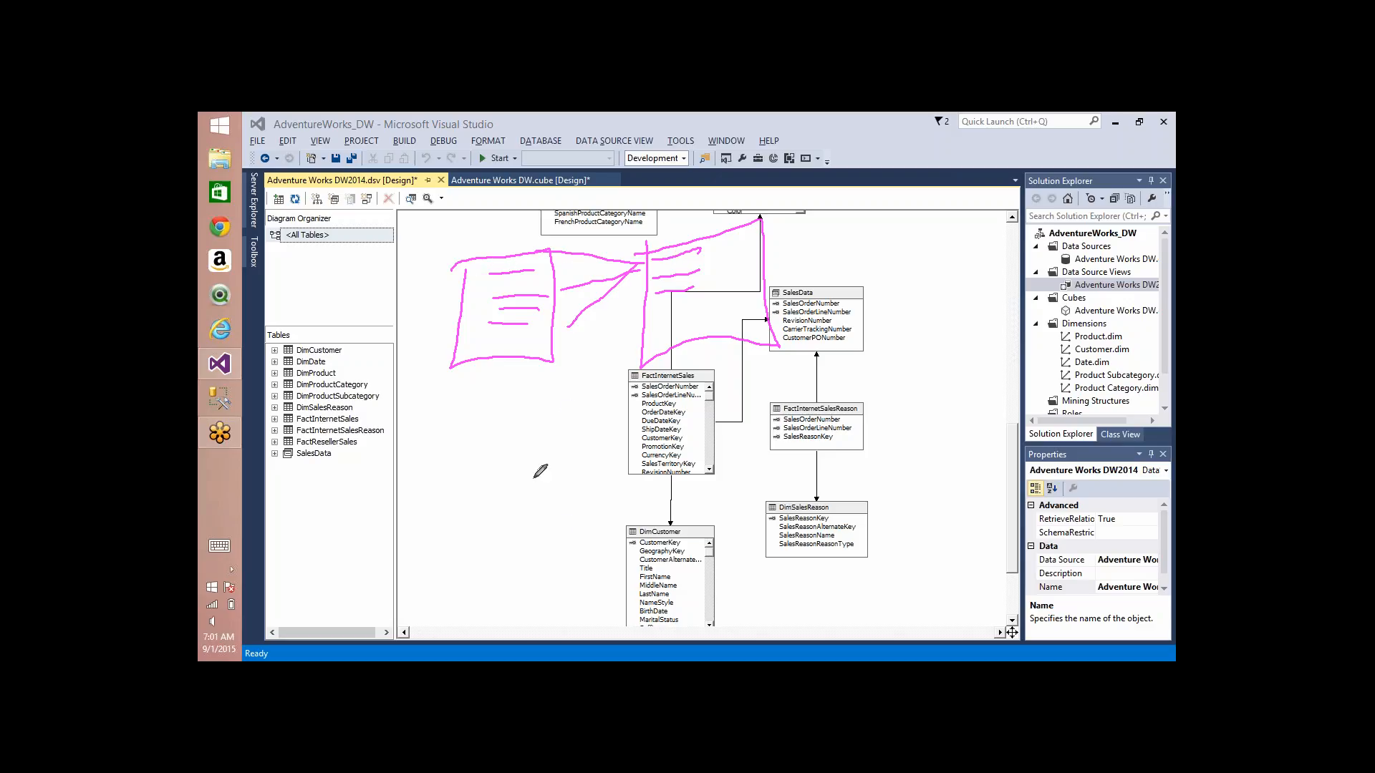
Step: Sketch a third table box overlapping the DimCustomer table and add three row lines with looped marks at their ends
{"action": "mouse_move", "coordinate": [518, 453]}
{"action": "left_mouse_down"}
{"action": "mouse_move", "coordinate": [518, 474]}
{"action": "mouse_move", "coordinate": [648, 580]}
{"action": "mouse_move", "coordinate": [516, 461]}
{"action": "left_mouse_up"}
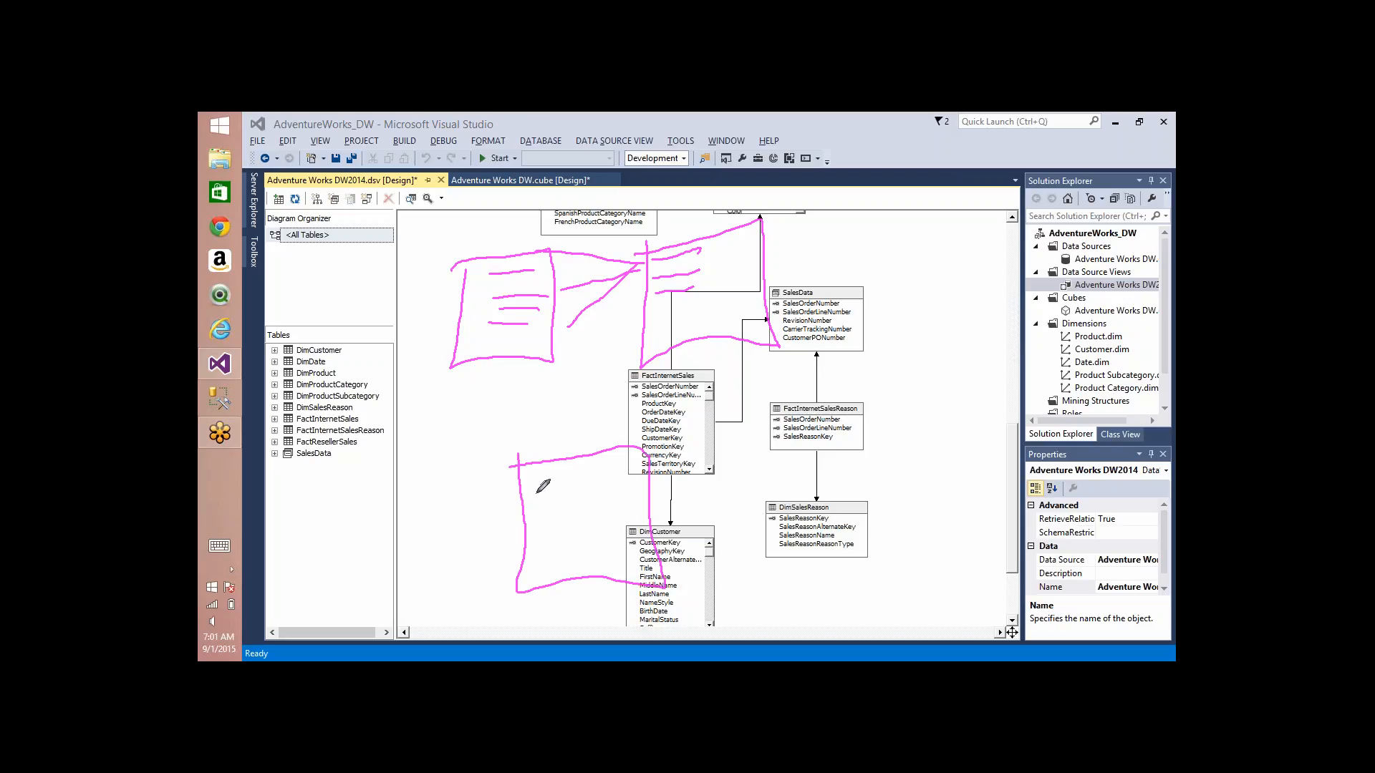
{"action": "left_click_drag", "start_coordinate": [535, 493], "coordinate": [663, 475]}
{"action": "left_click_drag", "start_coordinate": [537, 517], "coordinate": [660, 513]}
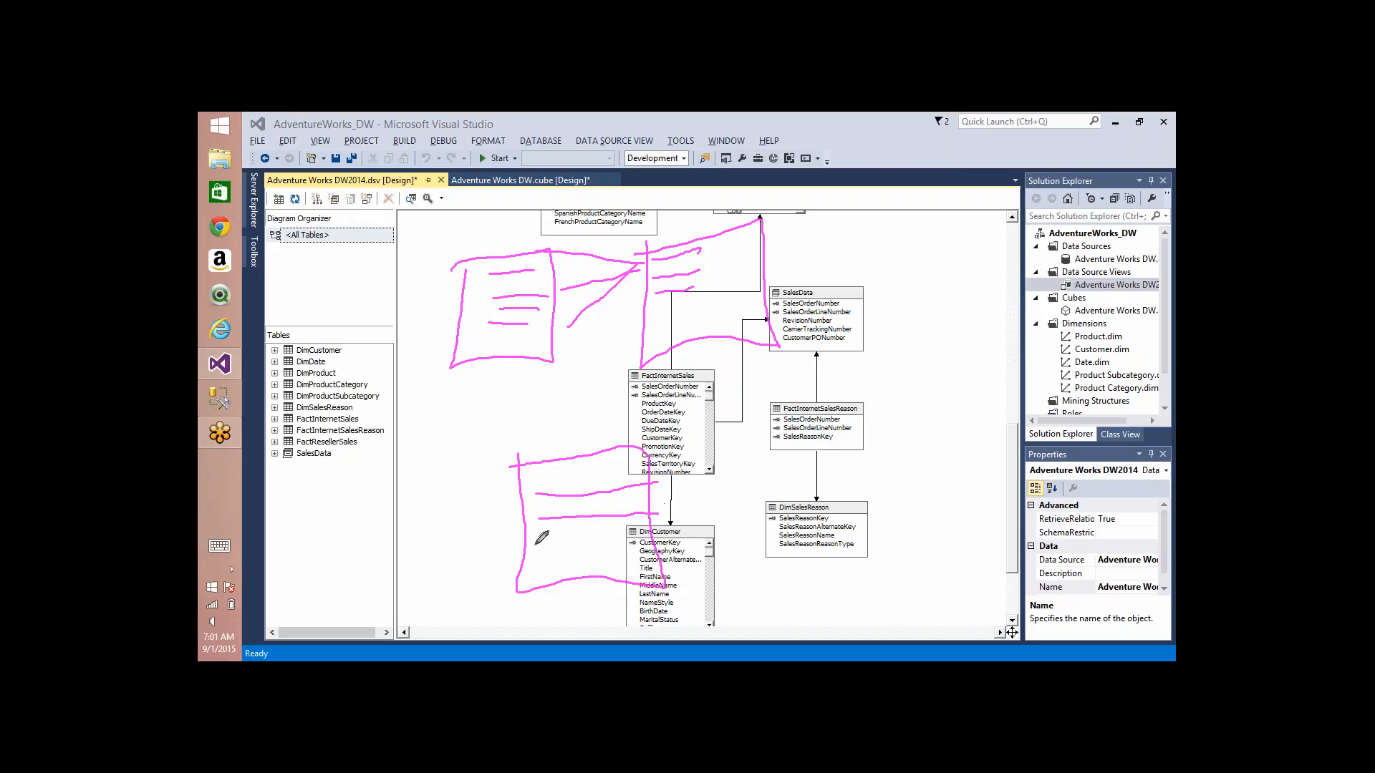
{"action": "mouse_move", "coordinate": [539, 544]}
{"action": "left_mouse_down"}
{"action": "mouse_move", "coordinate": [661, 530]}
{"action": "mouse_move", "coordinate": [653, 487]}
{"action": "mouse_move", "coordinate": [625, 481]}
{"action": "mouse_move", "coordinate": [607, 493]}
{"action": "mouse_move", "coordinate": [653, 507]}
{"action": "mouse_move", "coordinate": [705, 496]}
{"action": "mouse_move", "coordinate": [645, 487]}
{"action": "mouse_move", "coordinate": [688, 519]}
{"action": "mouse_move", "coordinate": [668, 514]}
{"action": "mouse_move", "coordinate": [652, 533]}
{"action": "mouse_move", "coordinate": [716, 523]}
{"action": "mouse_move", "coordinate": [637, 544]}
{"action": "mouse_move", "coordinate": [667, 542]}
{"action": "left_mouse_up"}
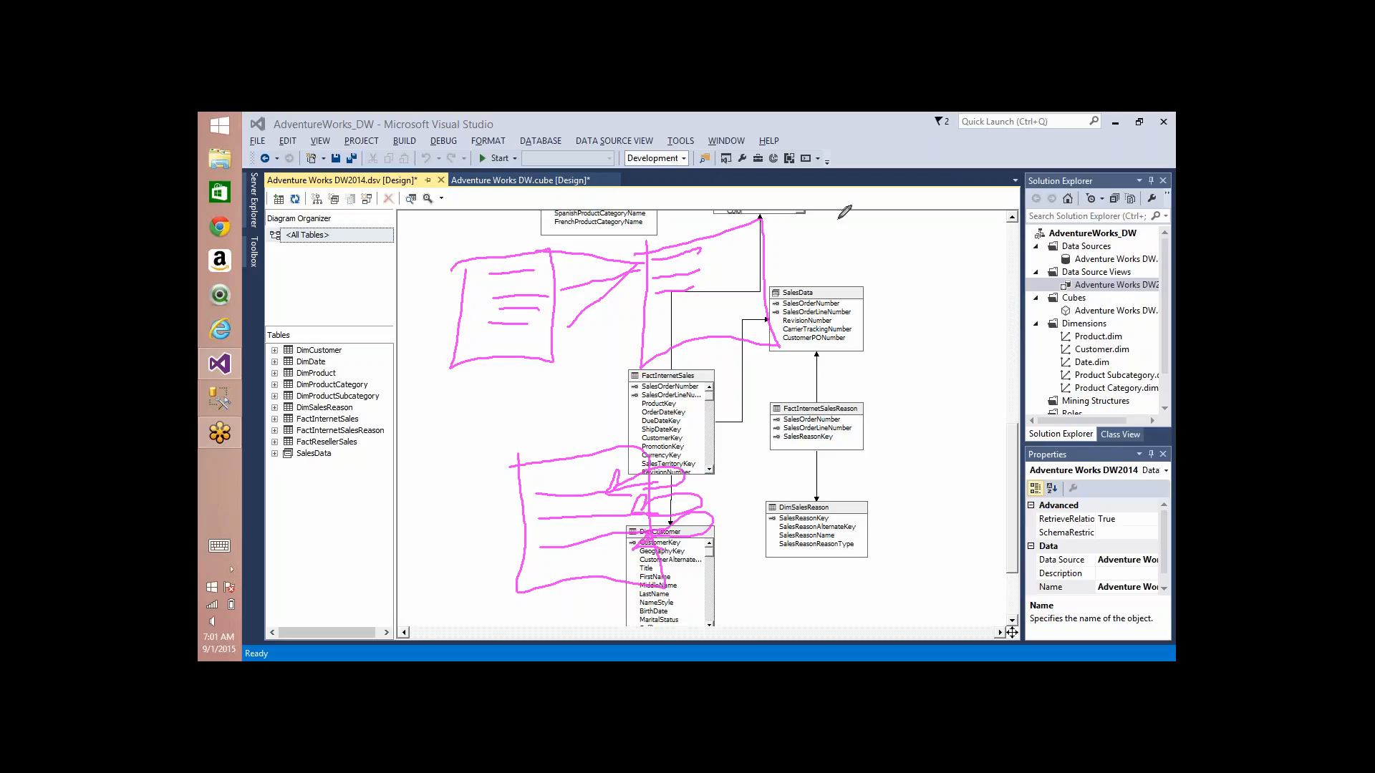
Step: Sketch another table box over SalesData and draw one-to-many lines between the three upper sketched tables
{"action": "mouse_move", "coordinate": [839, 217]}
{"action": "left_mouse_down"}
{"action": "mouse_move", "coordinate": [840, 348]}
{"action": "mouse_move", "coordinate": [933, 215]}
{"action": "mouse_move", "coordinate": [832, 240]}
{"action": "left_mouse_up"}
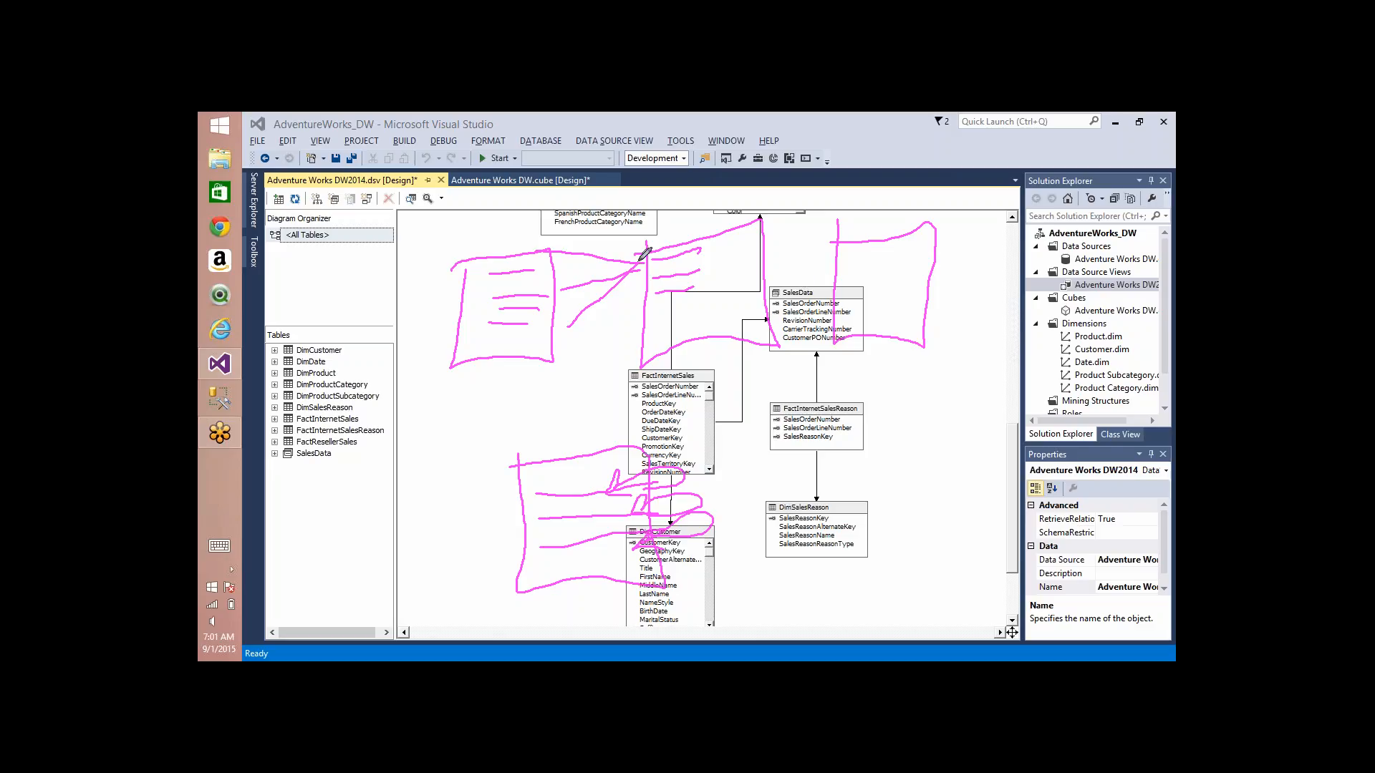
{"action": "left_click_drag", "start_coordinate": [642, 258], "coordinate": [532, 252]}
{"action": "left_click_drag", "start_coordinate": [637, 262], "coordinate": [572, 332]}
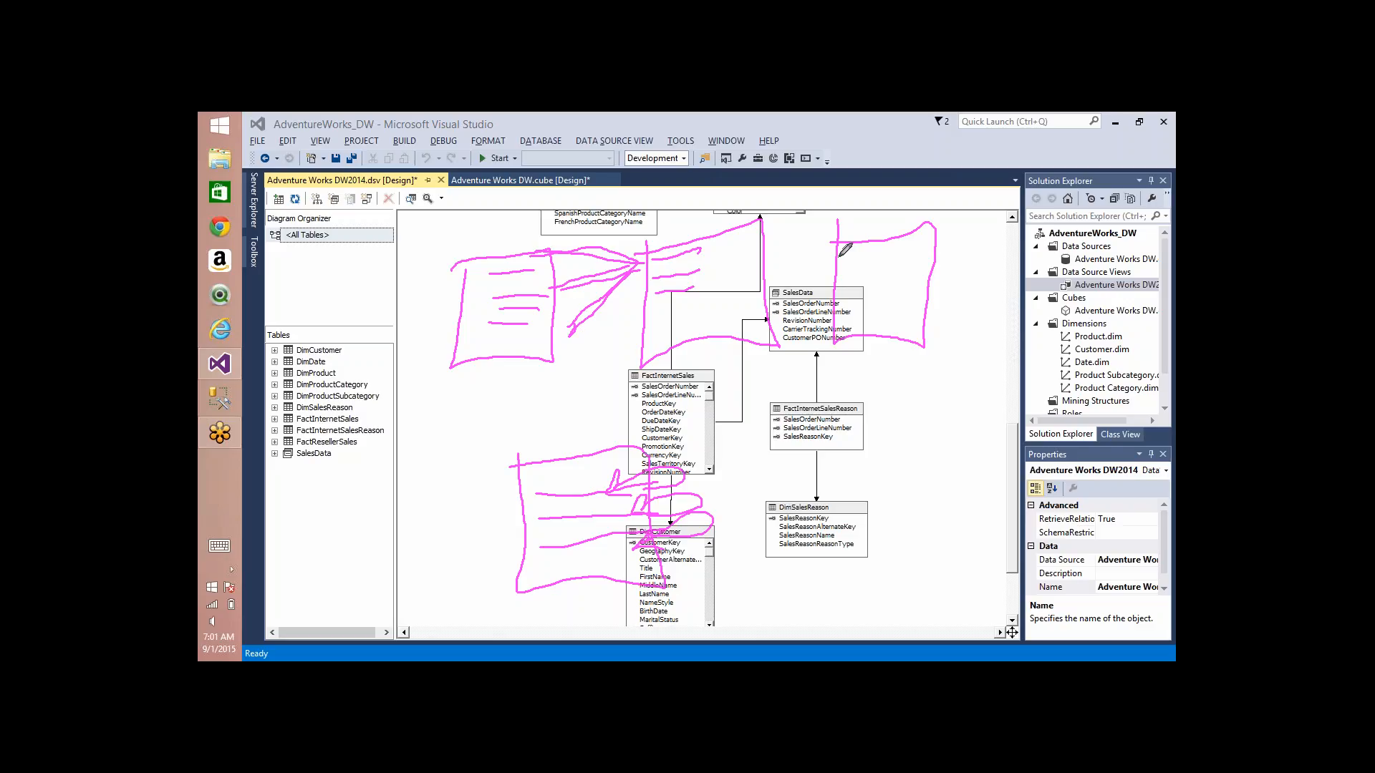
{"action": "mouse_move", "coordinate": [838, 255]}
{"action": "left_mouse_down"}
{"action": "mouse_move", "coordinate": [761, 251]}
{"action": "mouse_move", "coordinate": [765, 327]}
{"action": "left_mouse_up"}
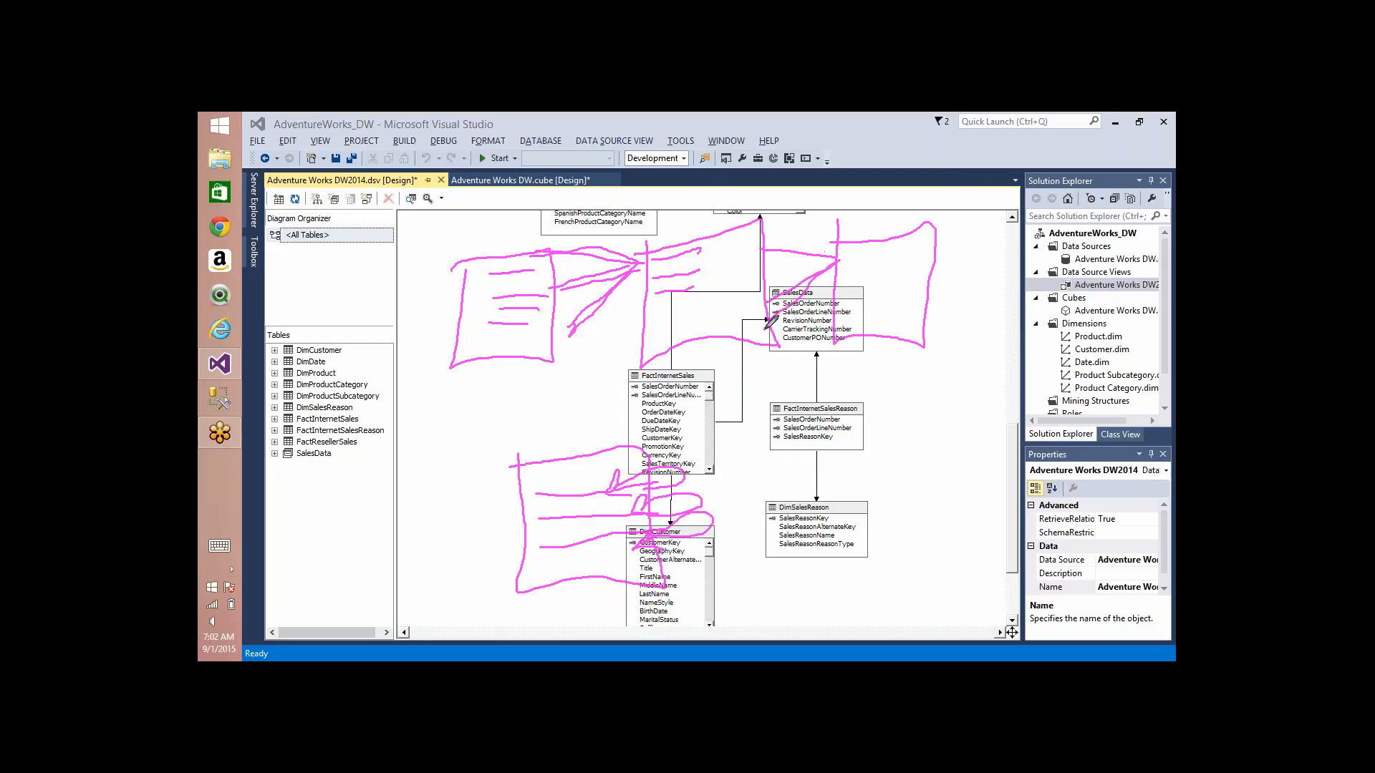
Step: Sketch a table beside DimSalesReason, link it to the sketched table above with fanned lines, and clear all annotations
{"action": "left_click_drag", "start_coordinate": [883, 441], "coordinate": [975, 514]}
{"action": "mouse_move", "coordinate": [975, 426]}
{"action": "left_mouse_down"}
{"action": "mouse_move", "coordinate": [883, 446]}
{"action": "mouse_move", "coordinate": [877, 343]}
{"action": "left_mouse_up"}
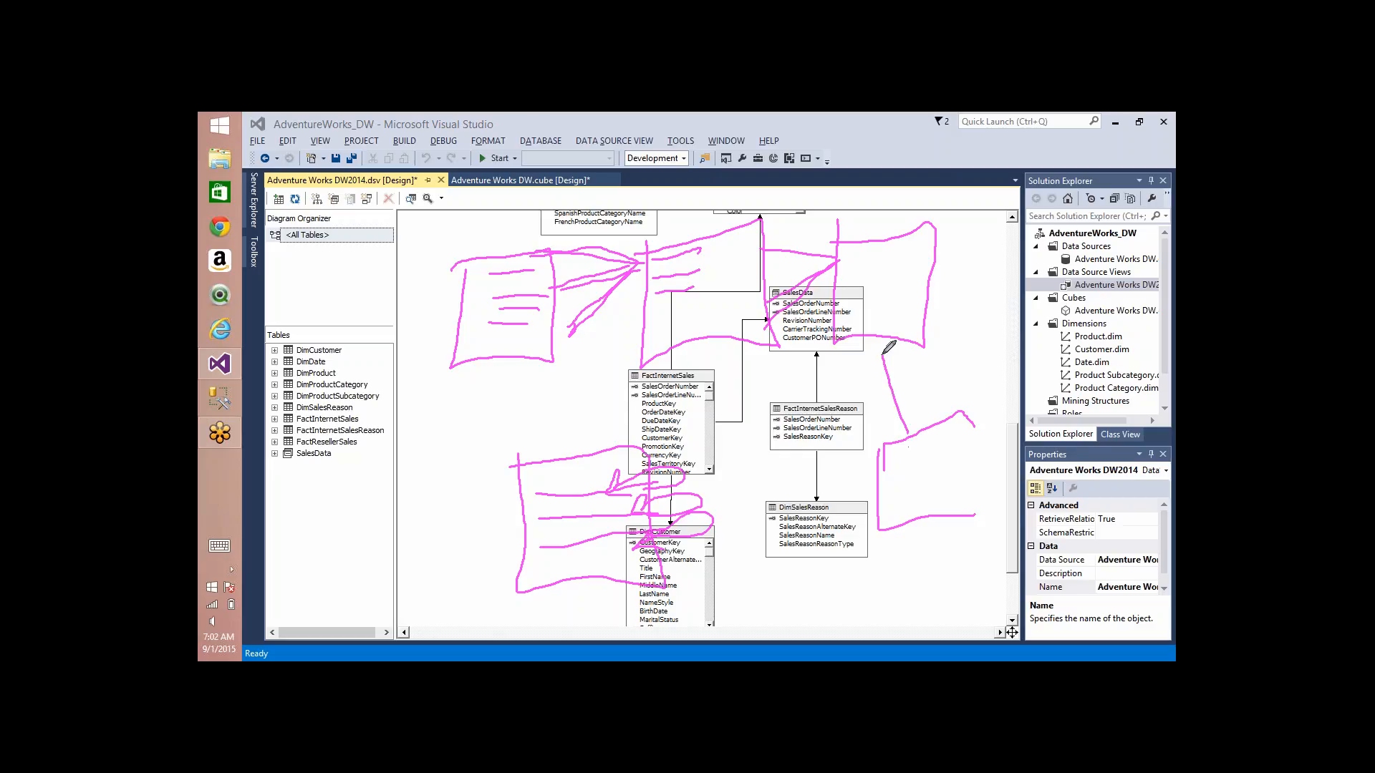
{"action": "left_click_drag", "start_coordinate": [911, 429], "coordinate": [913, 366]}
{"action": "left_click_drag", "start_coordinate": [913, 422], "coordinate": [926, 326]}
{"action": "left_click_drag", "start_coordinate": [891, 477], "coordinate": [933, 462]}
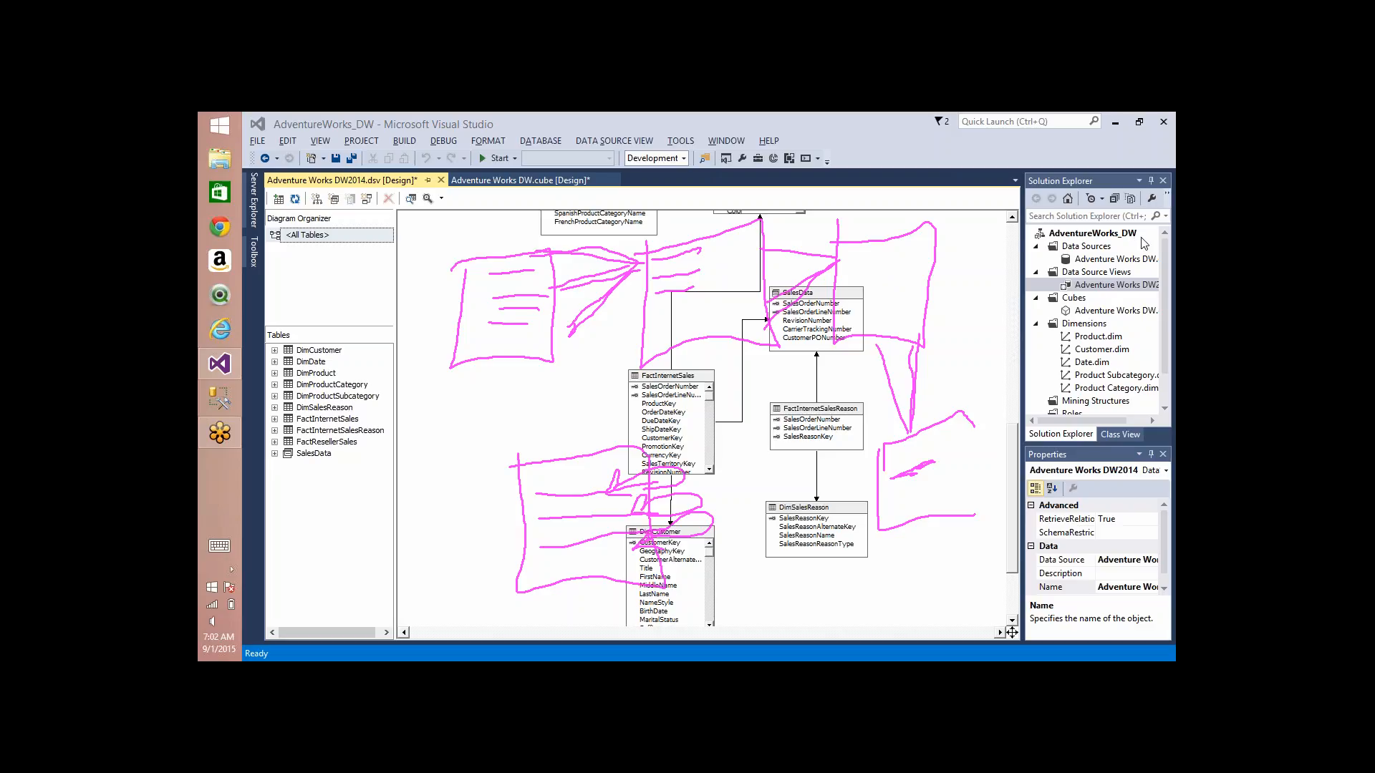
{"action": "left_click", "coordinate": [1112, 251]}
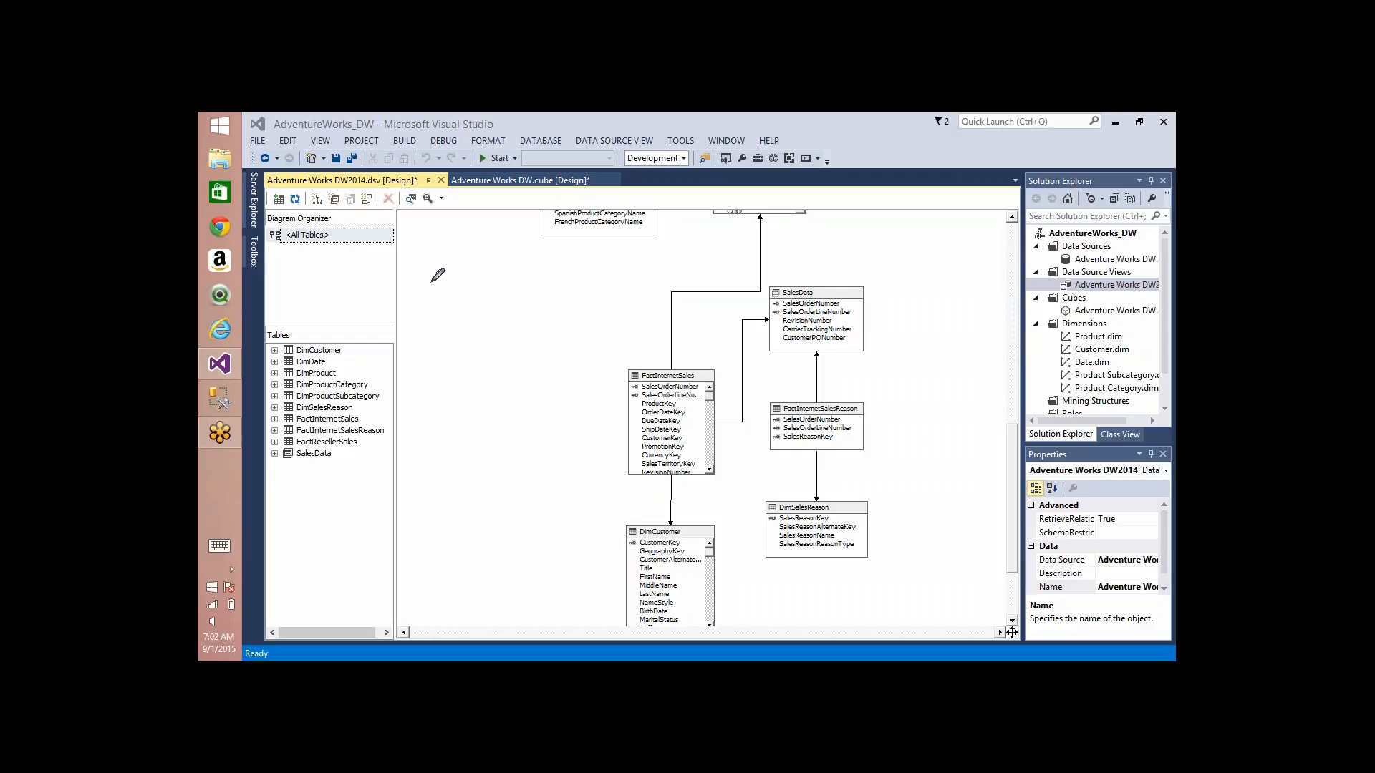
Step: Sketch two new side-by-side table boxes with row lines and put a check mark on the first table's rows
{"action": "mouse_move", "coordinate": [435, 280]}
{"action": "left_mouse_down"}
{"action": "mouse_move", "coordinate": [517, 280]}
{"action": "mouse_move", "coordinate": [411, 398]}
{"action": "mouse_move", "coordinate": [423, 289]}
{"action": "left_mouse_up"}
{"action": "mouse_move", "coordinate": [673, 266]}
{"action": "left_mouse_down"}
{"action": "mouse_move", "coordinate": [772, 336]}
{"action": "mouse_move", "coordinate": [648, 380]}
{"action": "mouse_move", "coordinate": [662, 262]}
{"action": "left_mouse_up"}
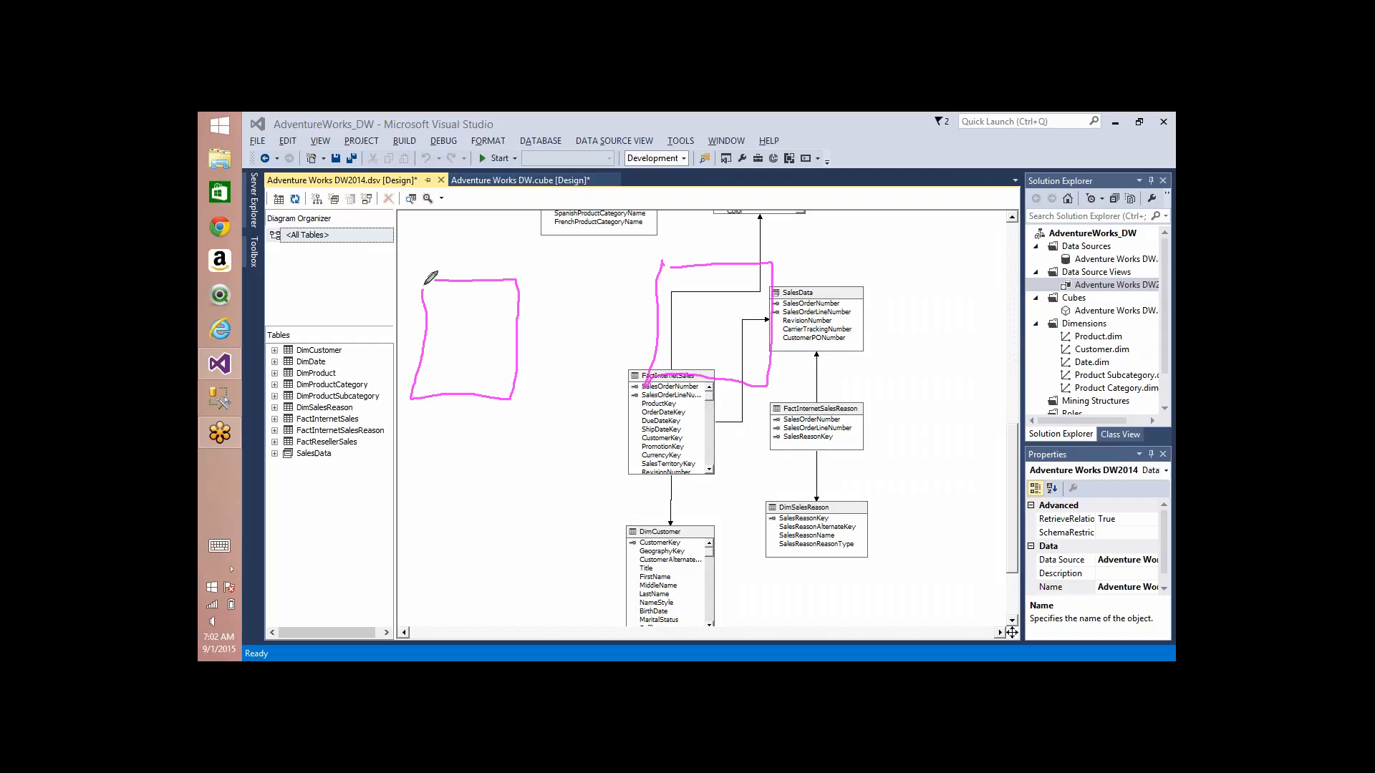
{"action": "mouse_move", "coordinate": [428, 277]}
{"action": "left_mouse_down"}
{"action": "mouse_move", "coordinate": [448, 278]}
{"action": "mouse_move", "coordinate": [433, 310]}
{"action": "left_mouse_up"}
{"action": "mouse_move", "coordinate": [455, 295]}
{"action": "left_mouse_down"}
{"action": "mouse_move", "coordinate": [478, 297]}
{"action": "mouse_move", "coordinate": [472, 328]}
{"action": "left_mouse_up"}
{"action": "left_click_drag", "start_coordinate": [683, 304], "coordinate": [700, 290]}
{"action": "left_click_drag", "start_coordinate": [690, 338], "coordinate": [702, 345]}
{"action": "mouse_move", "coordinate": [476, 295]}
{"action": "left_mouse_down"}
{"action": "mouse_move", "coordinate": [483, 309]}
{"action": "mouse_move", "coordinate": [506, 272]}
{"action": "left_mouse_up"}
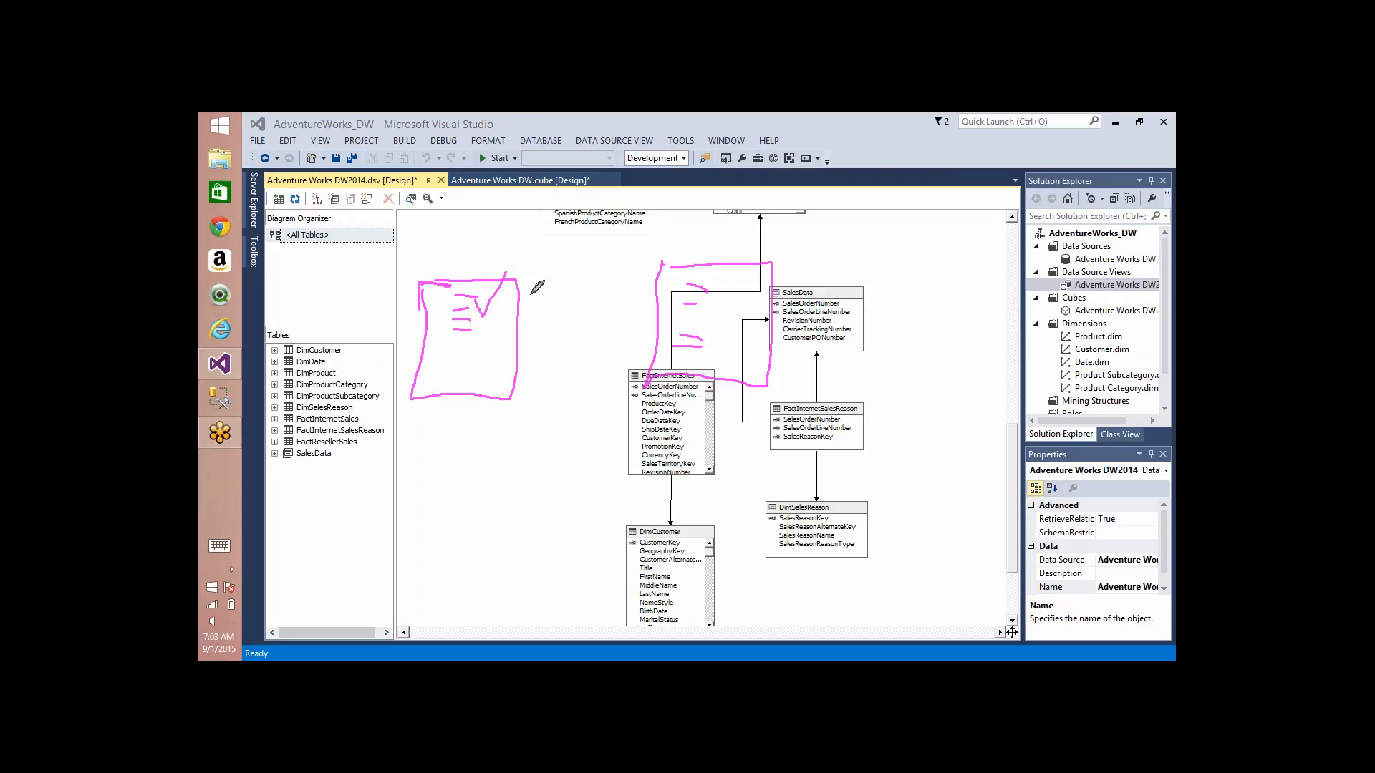
Step: Draw crossing lines in both directions between the two sketched tables to illustrate a many-to-many relationship
{"action": "left_click_drag", "start_coordinate": [530, 292], "coordinate": [663, 282]}
{"action": "left_click_drag", "start_coordinate": [533, 293], "coordinate": [655, 304]}
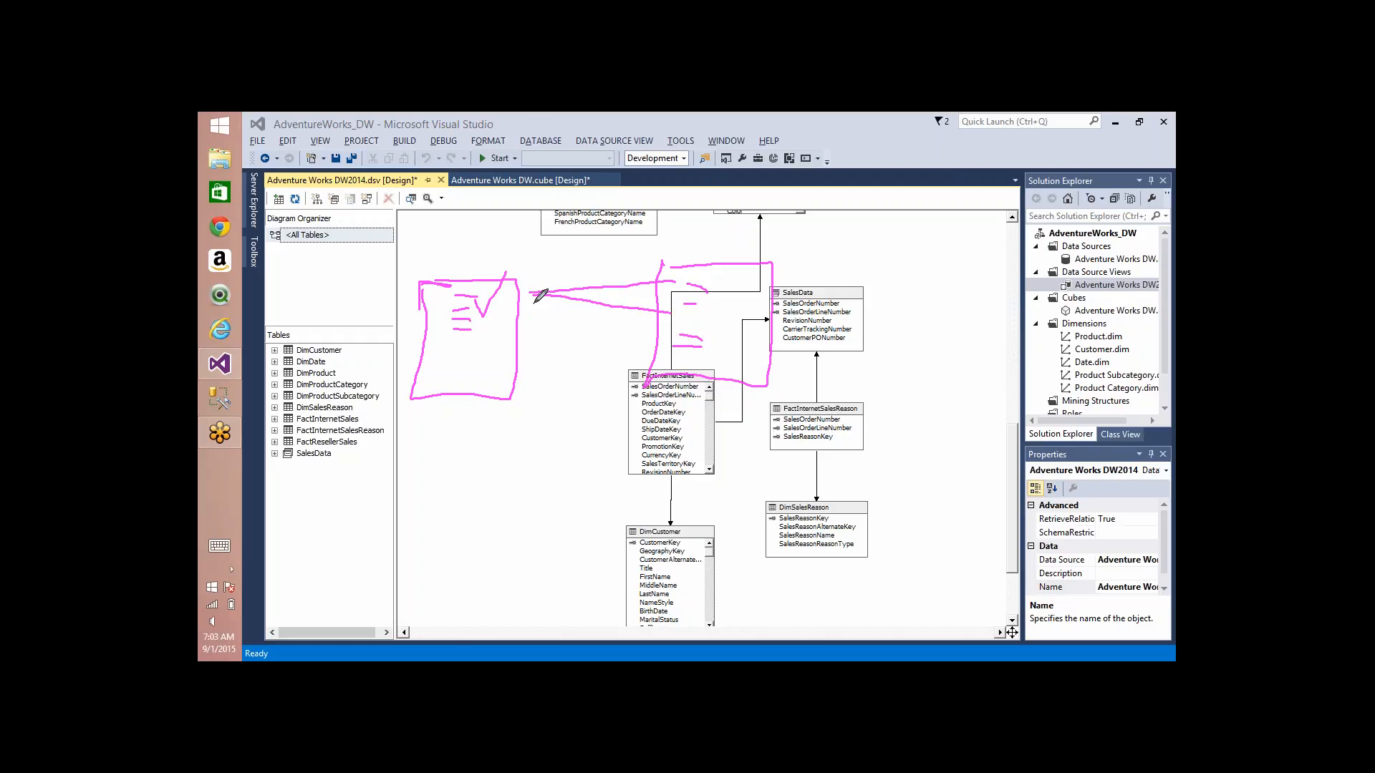
{"action": "left_click_drag", "start_coordinate": [533, 295], "coordinate": [662, 344]}
{"action": "mouse_move", "coordinate": [523, 337]}
{"action": "left_mouse_down"}
{"action": "mouse_move", "coordinate": [655, 288]}
{"action": "mouse_move", "coordinate": [521, 387]}
{"action": "left_mouse_up"}
{"action": "left_click_drag", "start_coordinate": [676, 275], "coordinate": [510, 296]}
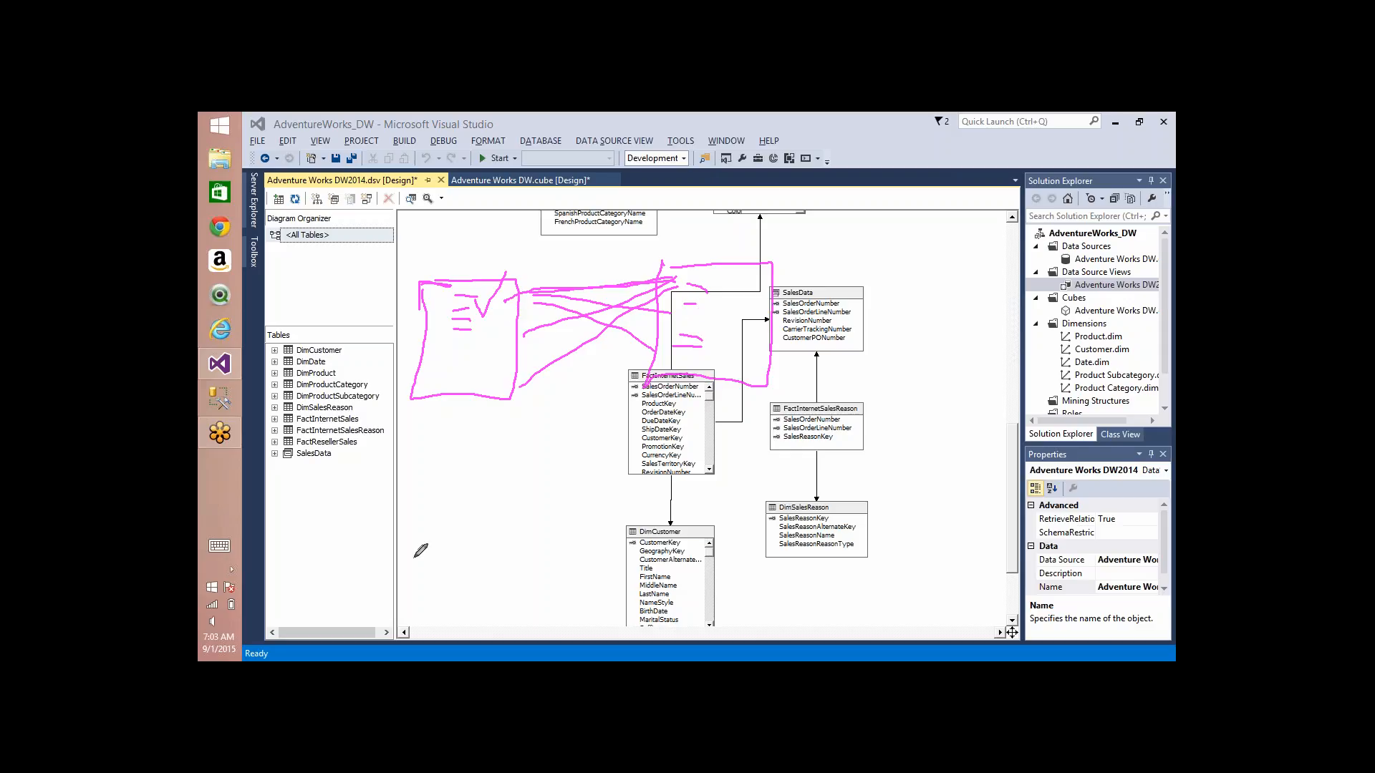
Step: Sketch a second pair of table boxes below, connect them with lines, and add arrows between the two sides
{"action": "mouse_move", "coordinate": [445, 478]}
{"action": "left_mouse_down"}
{"action": "mouse_move", "coordinate": [519, 547]}
{"action": "mouse_move", "coordinate": [424, 488]}
{"action": "left_mouse_up"}
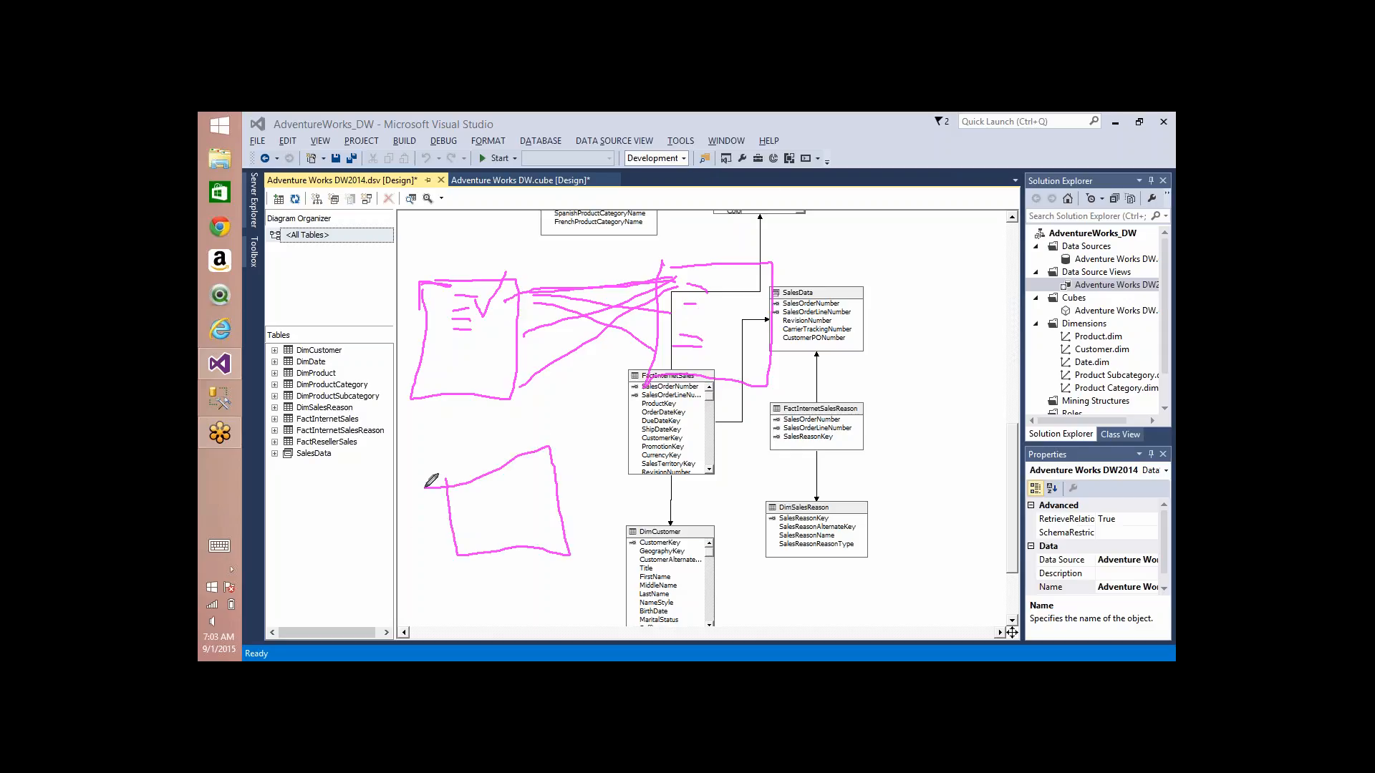
{"action": "mouse_move", "coordinate": [716, 423]}
{"action": "left_mouse_down"}
{"action": "mouse_move", "coordinate": [757, 480]}
{"action": "mouse_move", "coordinate": [796, 392]}
{"action": "mouse_move", "coordinate": [663, 442]}
{"action": "left_mouse_up"}
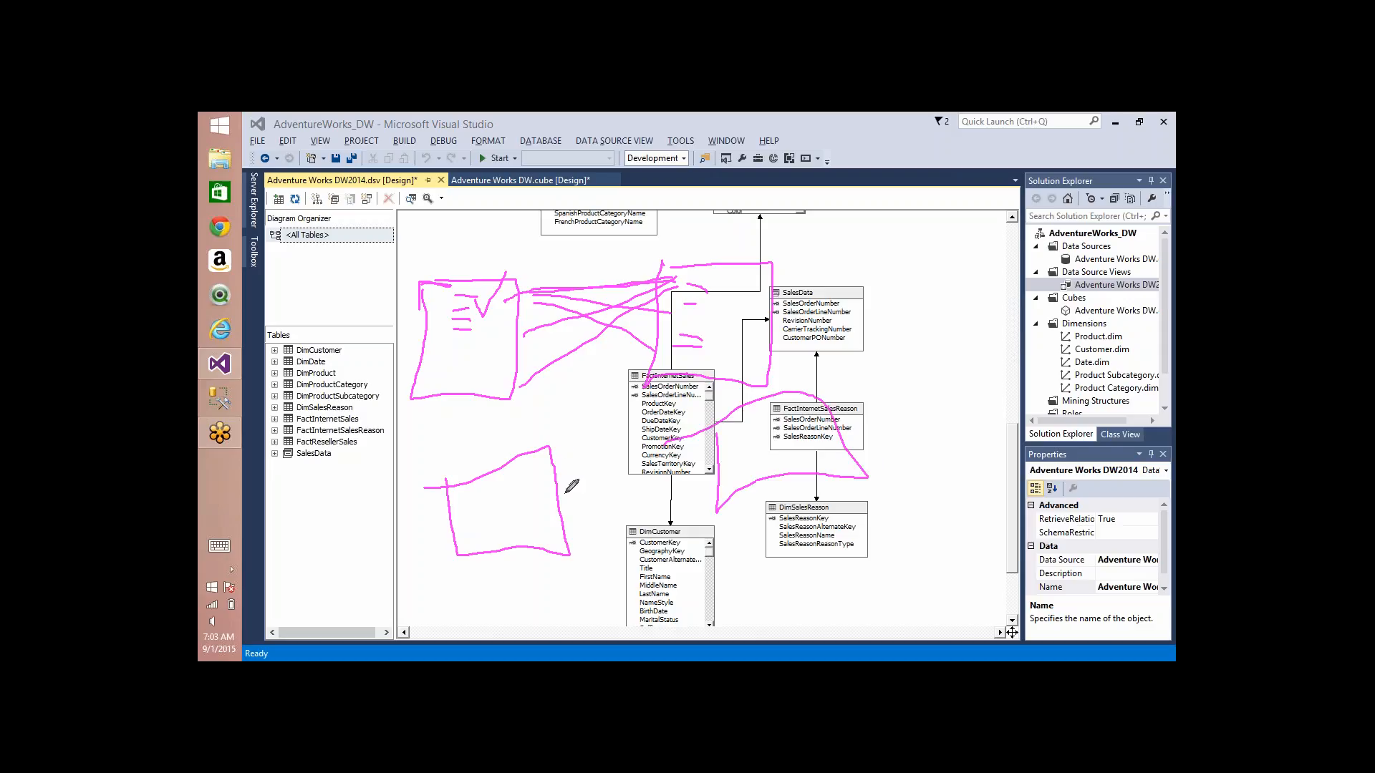
{"action": "mouse_move", "coordinate": [498, 487]}
{"action": "left_mouse_down"}
{"action": "mouse_move", "coordinate": [855, 461]}
{"action": "mouse_move", "coordinate": [712, 430]}
{"action": "mouse_move", "coordinate": [727, 452]}
{"action": "mouse_move", "coordinate": [525, 531]}
{"action": "left_mouse_up"}
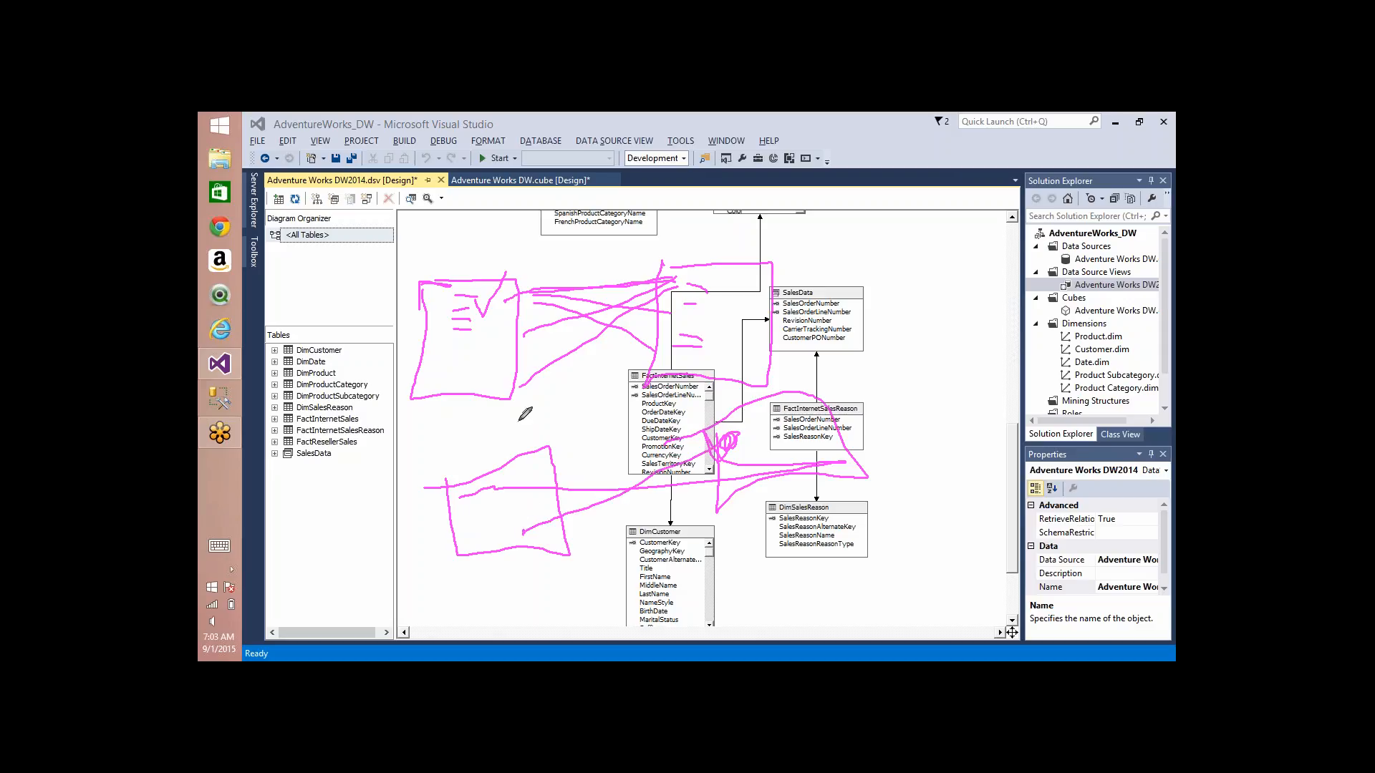
{"action": "left_click_drag", "start_coordinate": [669, 397], "coordinate": [648, 412]}
{"action": "mouse_move", "coordinate": [766, 504]}
{"action": "left_mouse_down"}
{"action": "mouse_move", "coordinate": [568, 568]}
{"action": "mouse_move", "coordinate": [608, 578]}
{"action": "left_mouse_up"}
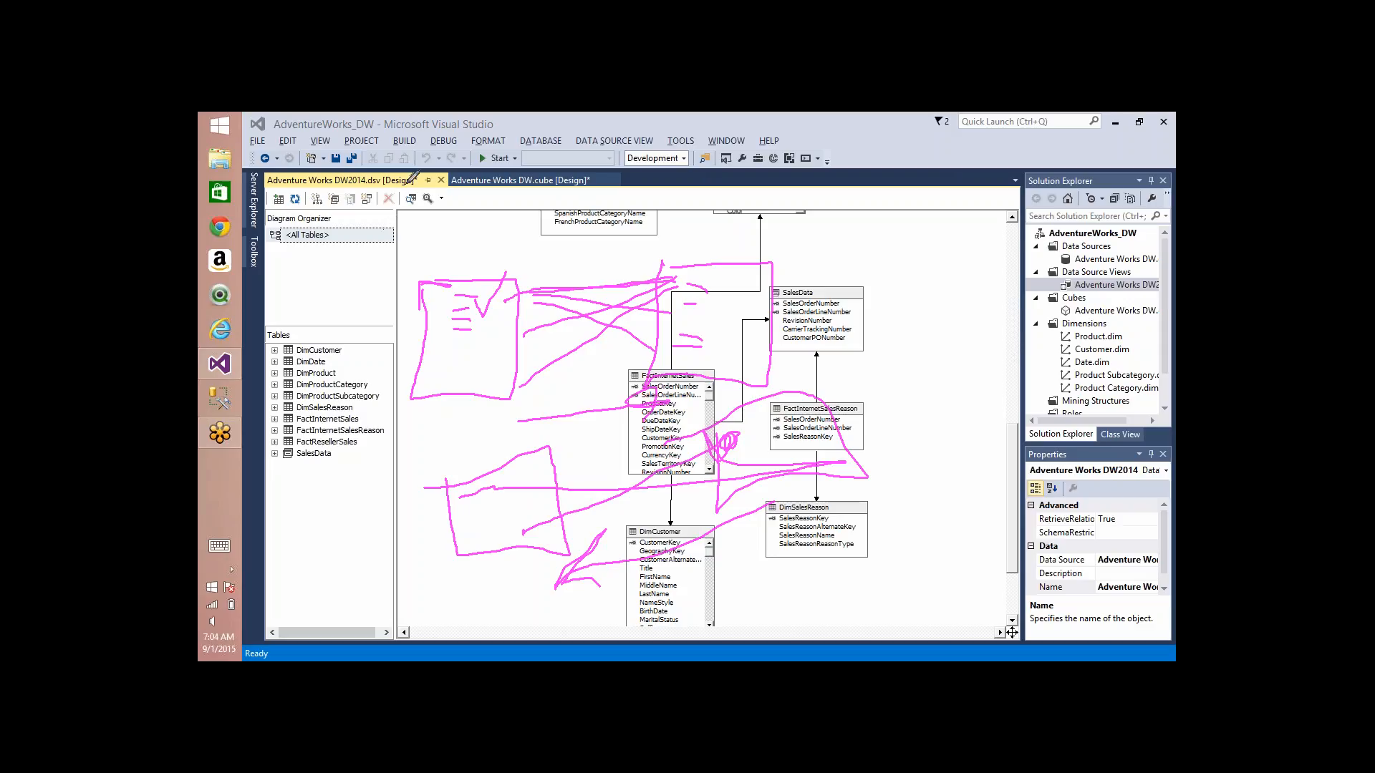
Step: Sketch a third pair of table boxes above, connect them with lines in both directions, and clear all annotations
{"action": "mouse_move", "coordinate": [409, 182]}
{"action": "left_mouse_down"}
{"action": "mouse_move", "coordinate": [510, 152]}
{"action": "mouse_move", "coordinate": [409, 177]}
{"action": "left_mouse_up"}
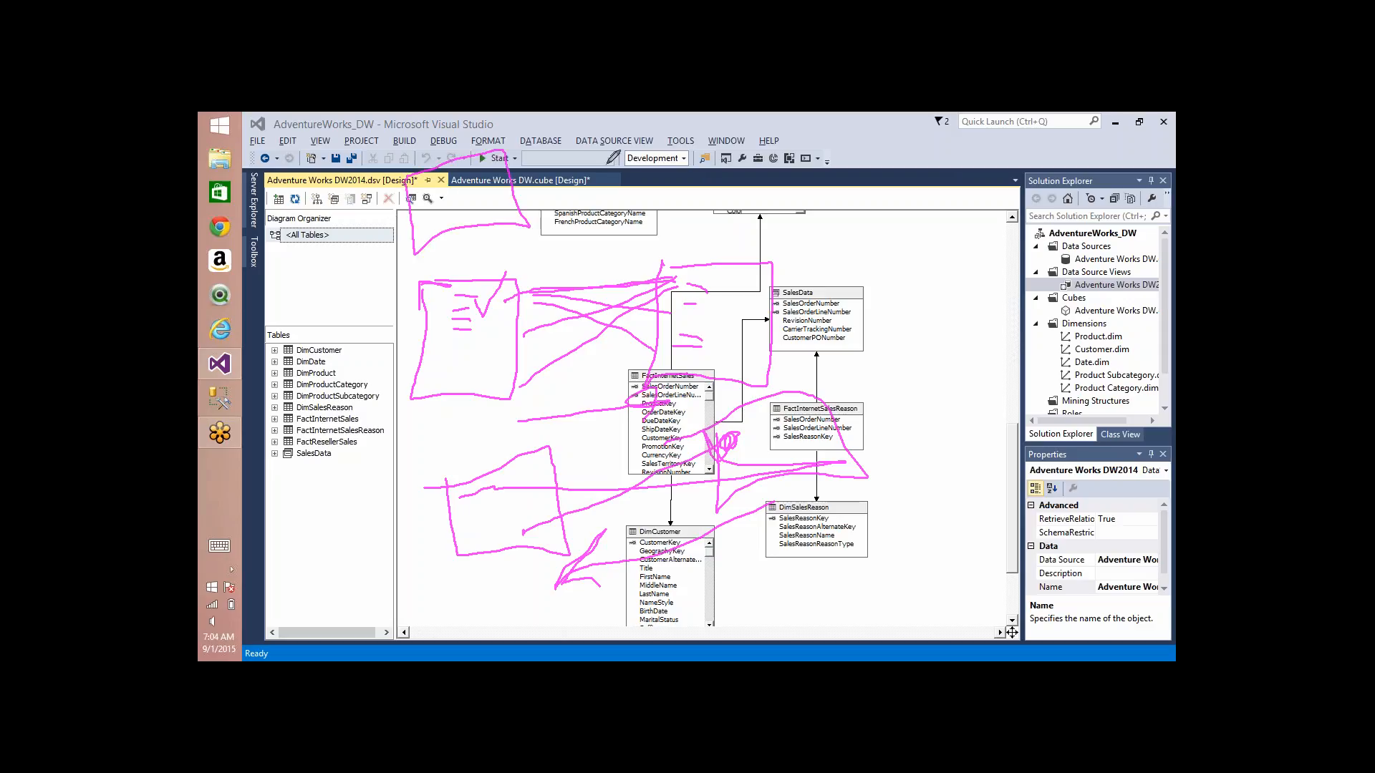
{"action": "mouse_move", "coordinate": [613, 137]}
{"action": "left_mouse_down"}
{"action": "mouse_move", "coordinate": [623, 214]}
{"action": "mouse_move", "coordinate": [705, 118]}
{"action": "mouse_move", "coordinate": [609, 147]}
{"action": "left_mouse_up"}
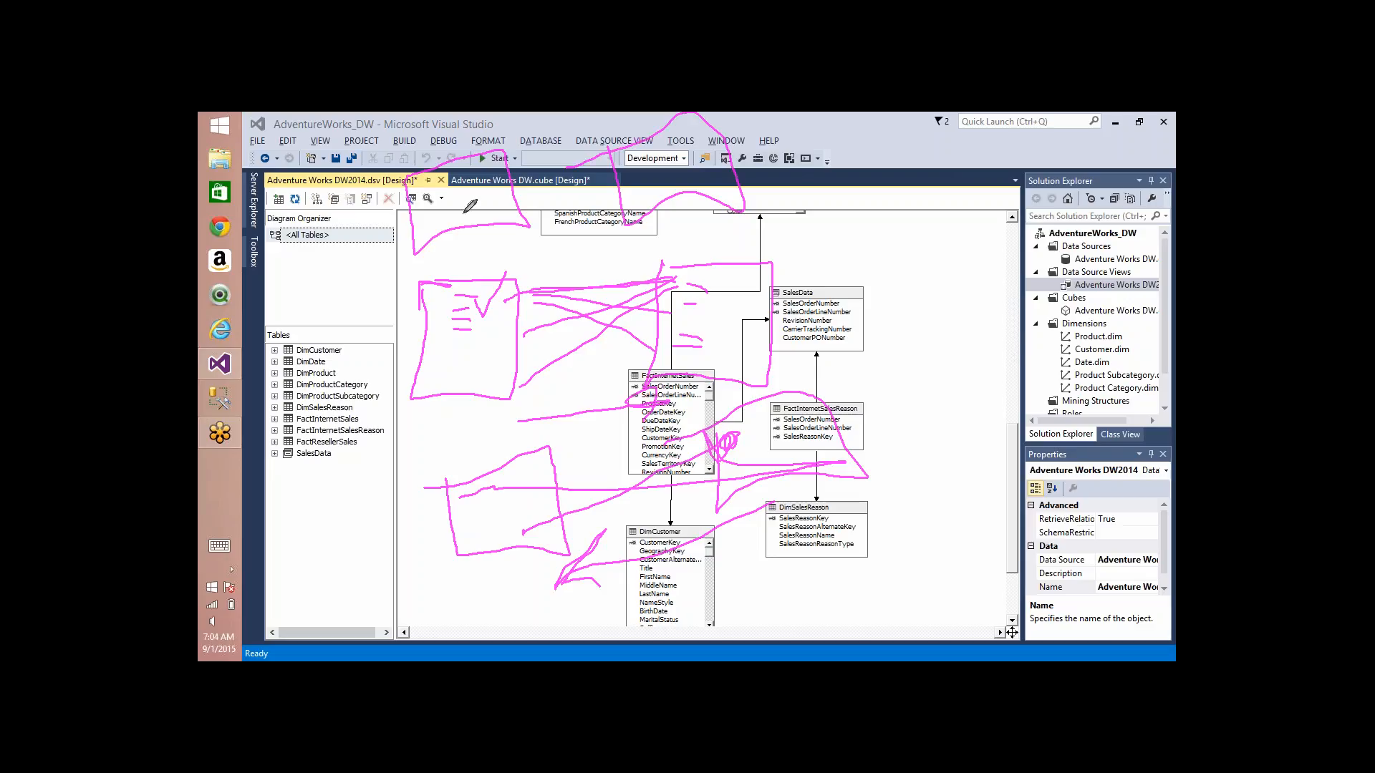
{"action": "mouse_move", "coordinate": [432, 188]}
{"action": "left_mouse_down"}
{"action": "mouse_move", "coordinate": [637, 180]}
{"action": "mouse_move", "coordinate": [623, 190]}
{"action": "left_mouse_up"}
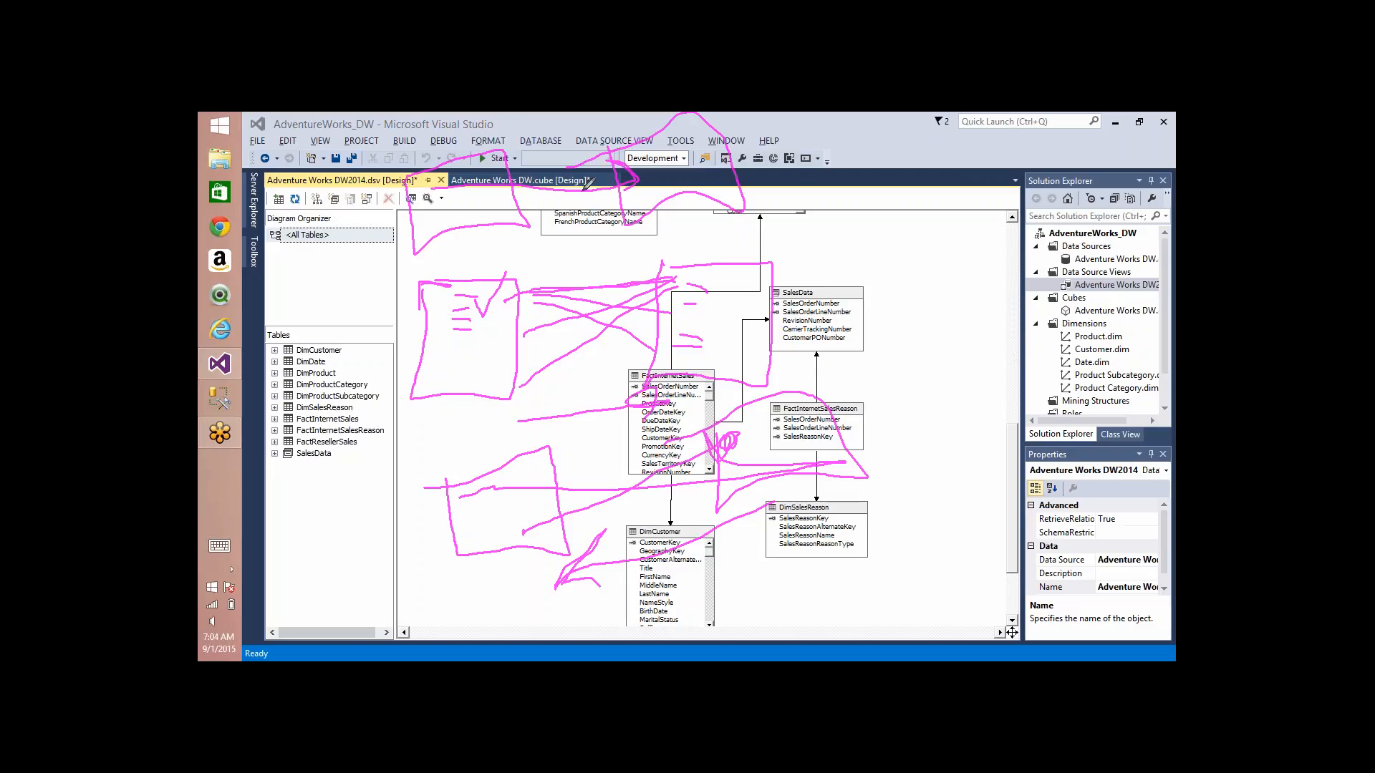
{"action": "mouse_move", "coordinate": [451, 196]}
{"action": "left_mouse_down"}
{"action": "mouse_move", "coordinate": [660, 200]}
{"action": "mouse_move", "coordinate": [628, 225]}
{"action": "left_mouse_up"}
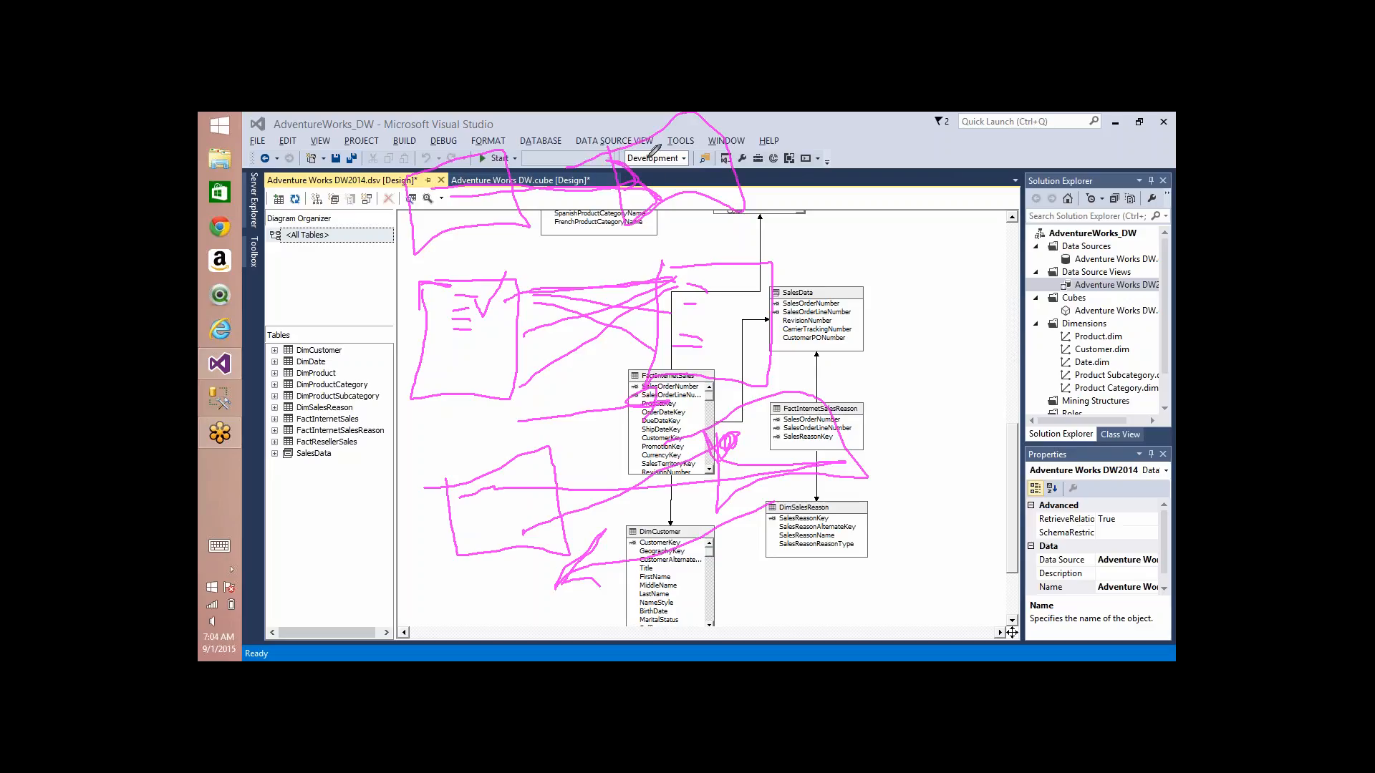
{"action": "mouse_move", "coordinate": [639, 157]}
{"action": "left_mouse_down"}
{"action": "mouse_move", "coordinate": [457, 220]}
{"action": "mouse_move", "coordinate": [517, 185]}
{"action": "mouse_move", "coordinate": [486, 207]}
{"action": "left_mouse_up"}
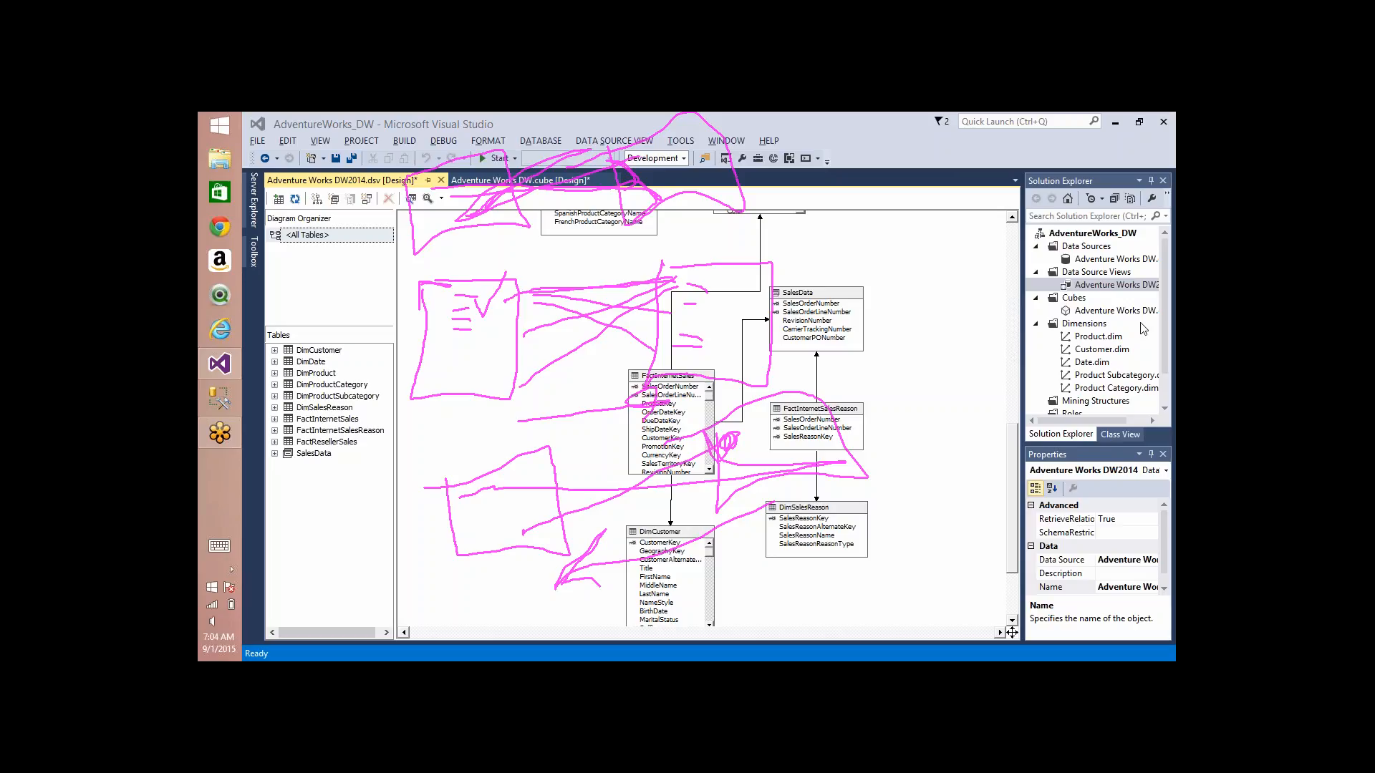
{"action": "left_click", "coordinate": [1094, 250]}
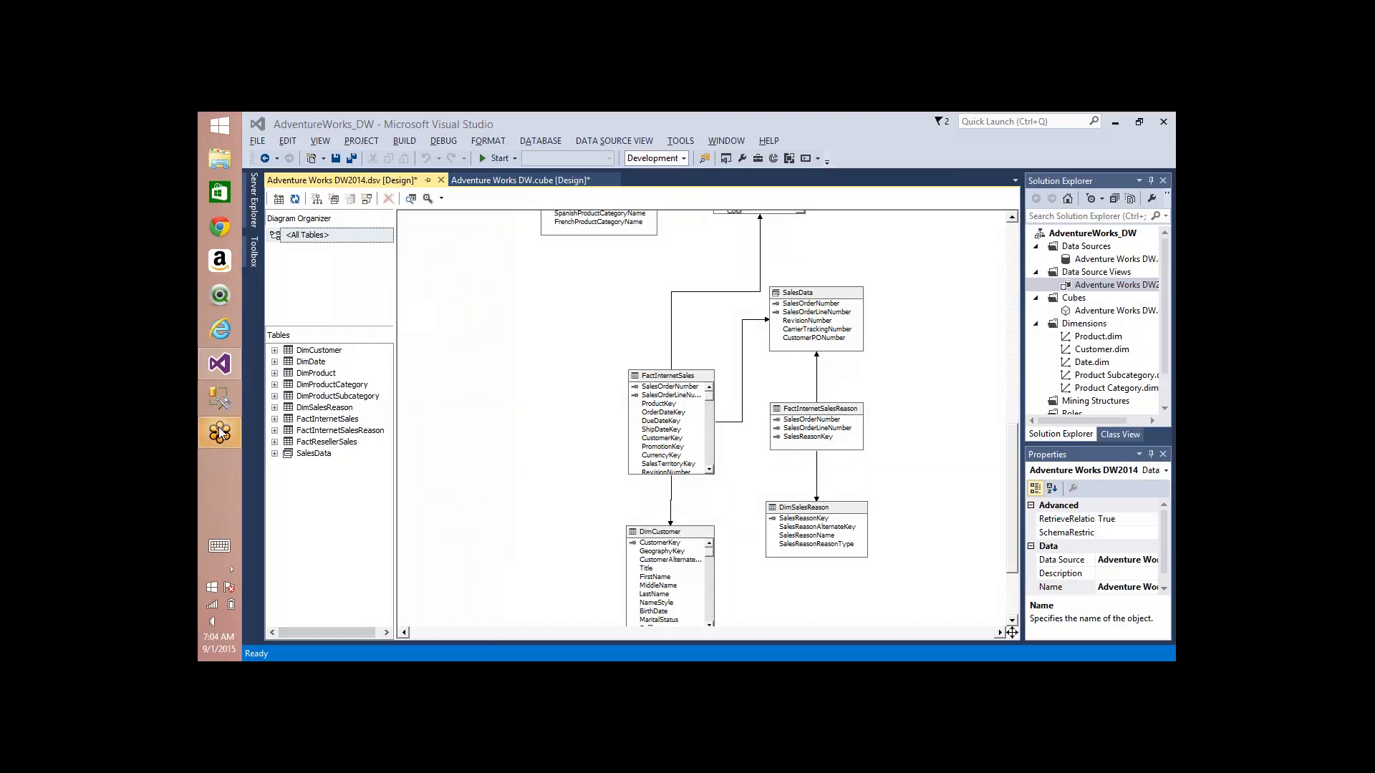
Step: Launch Excel and create a blank workbook
{"action": "key", "text": "super+r"}
{"action": "key", "text": "Return"}
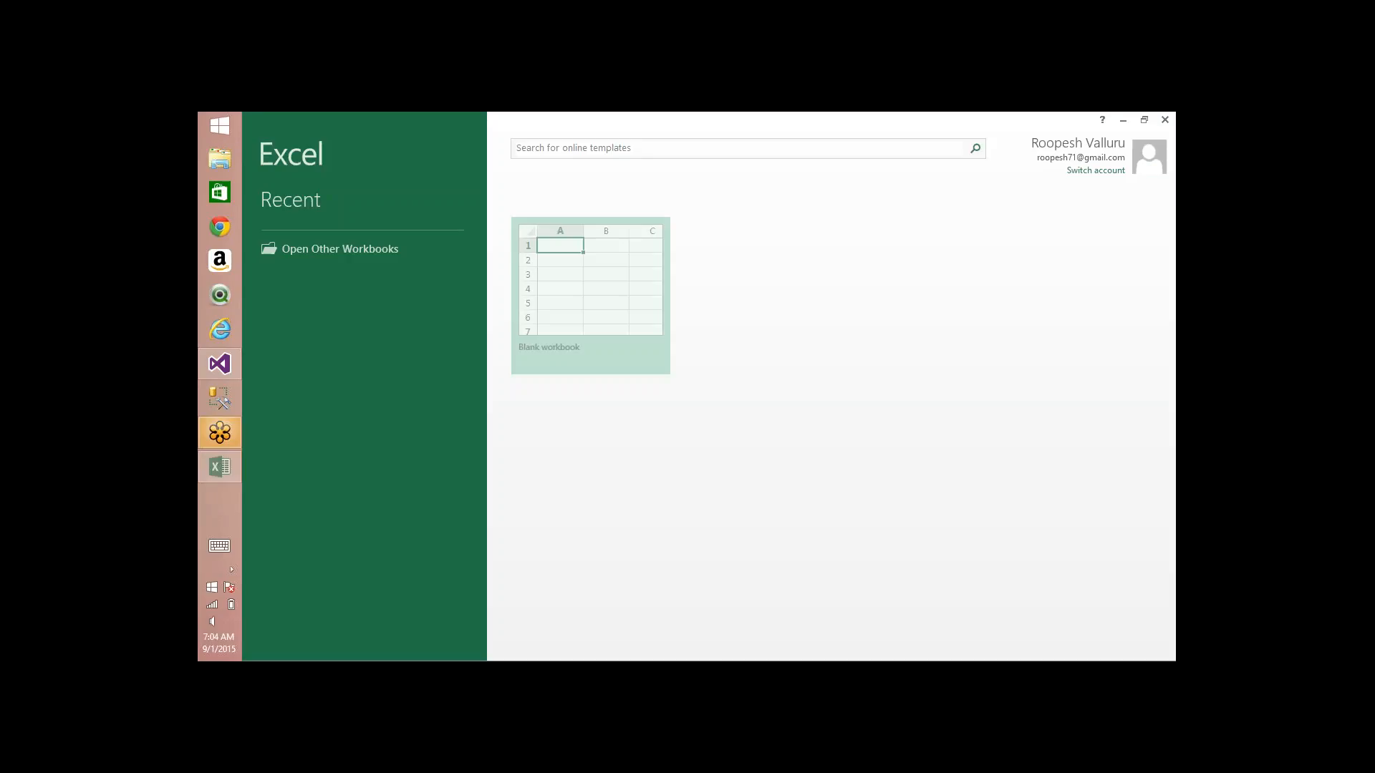
{"action": "left_click", "coordinate": [544, 299]}
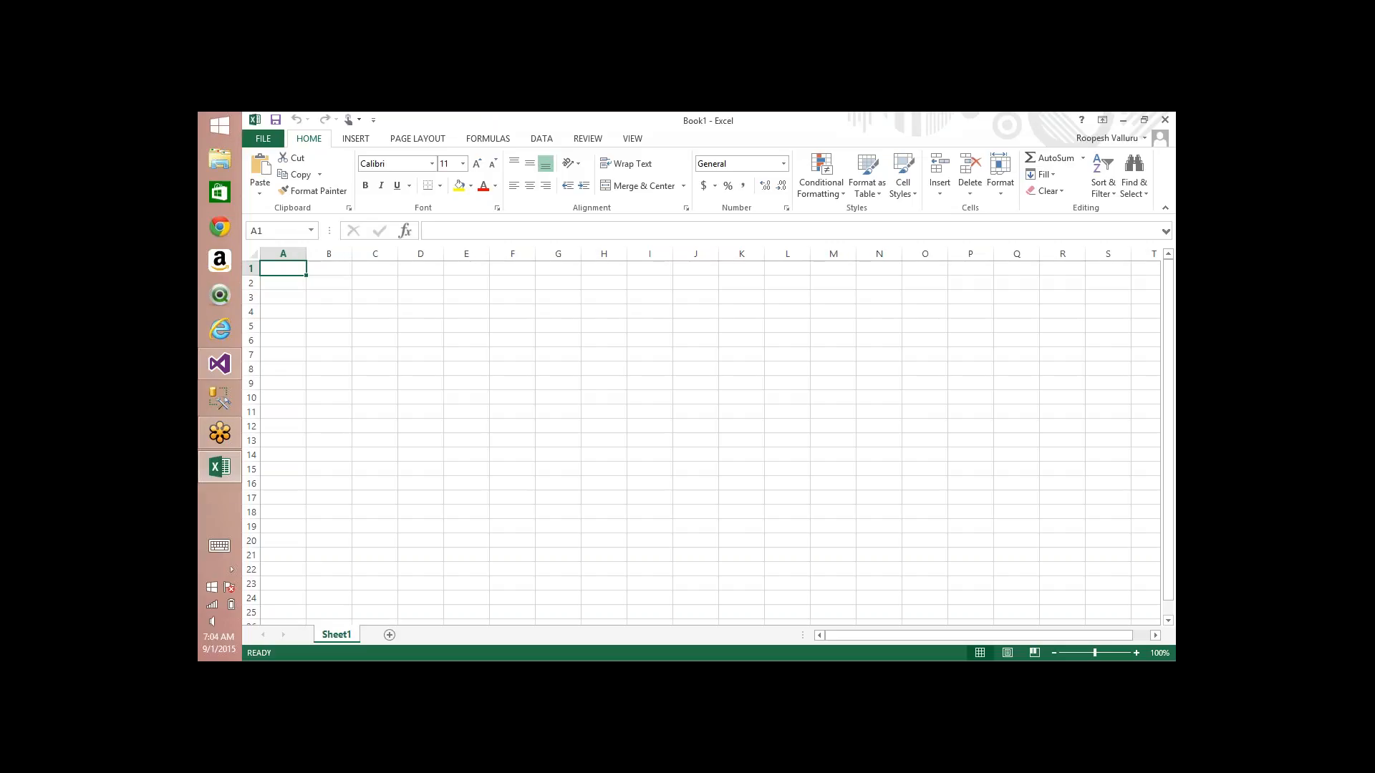
Step: Enter the column headers "Movie ID" in cell J4 and "Gross Revenue" in cell K4
{"action": "left_click", "coordinate": [694, 309]}
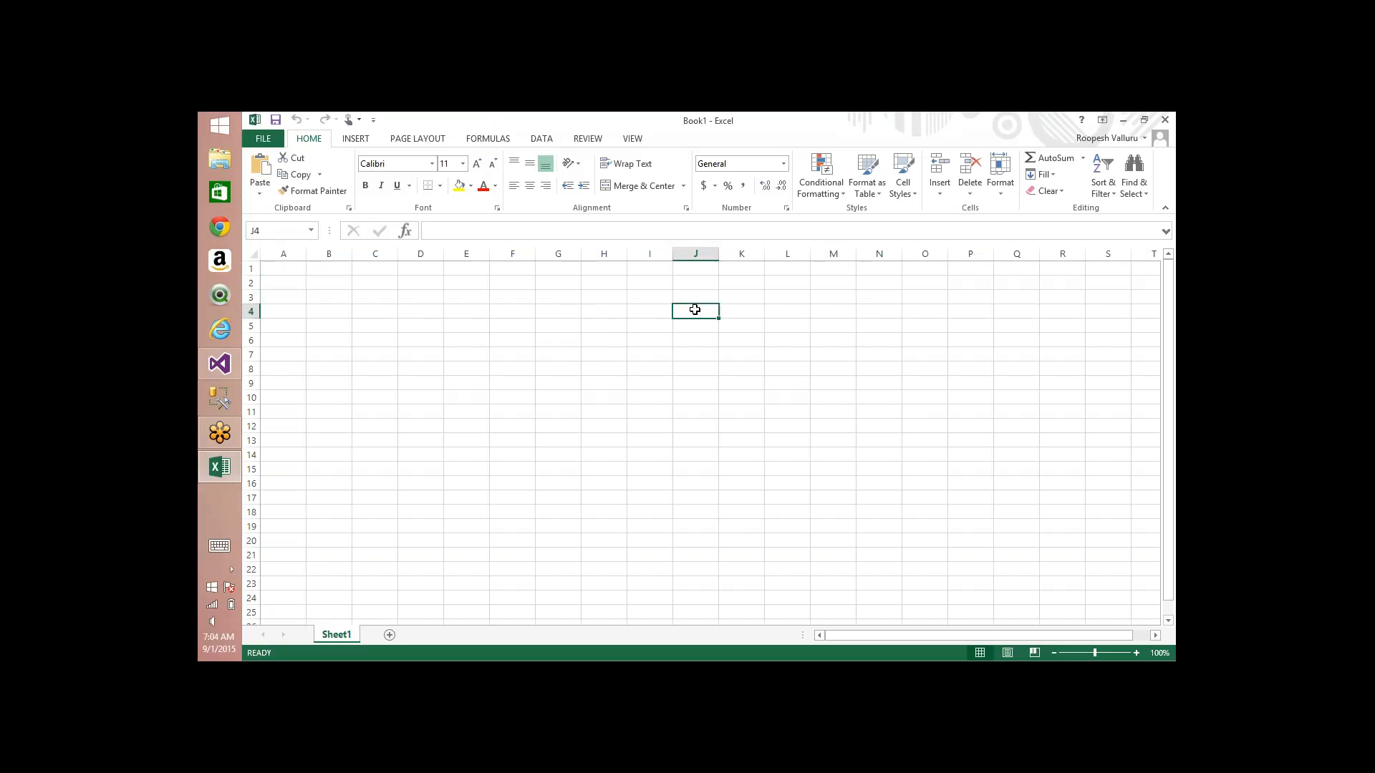
{"action": "type", "text": "Movie ID"}
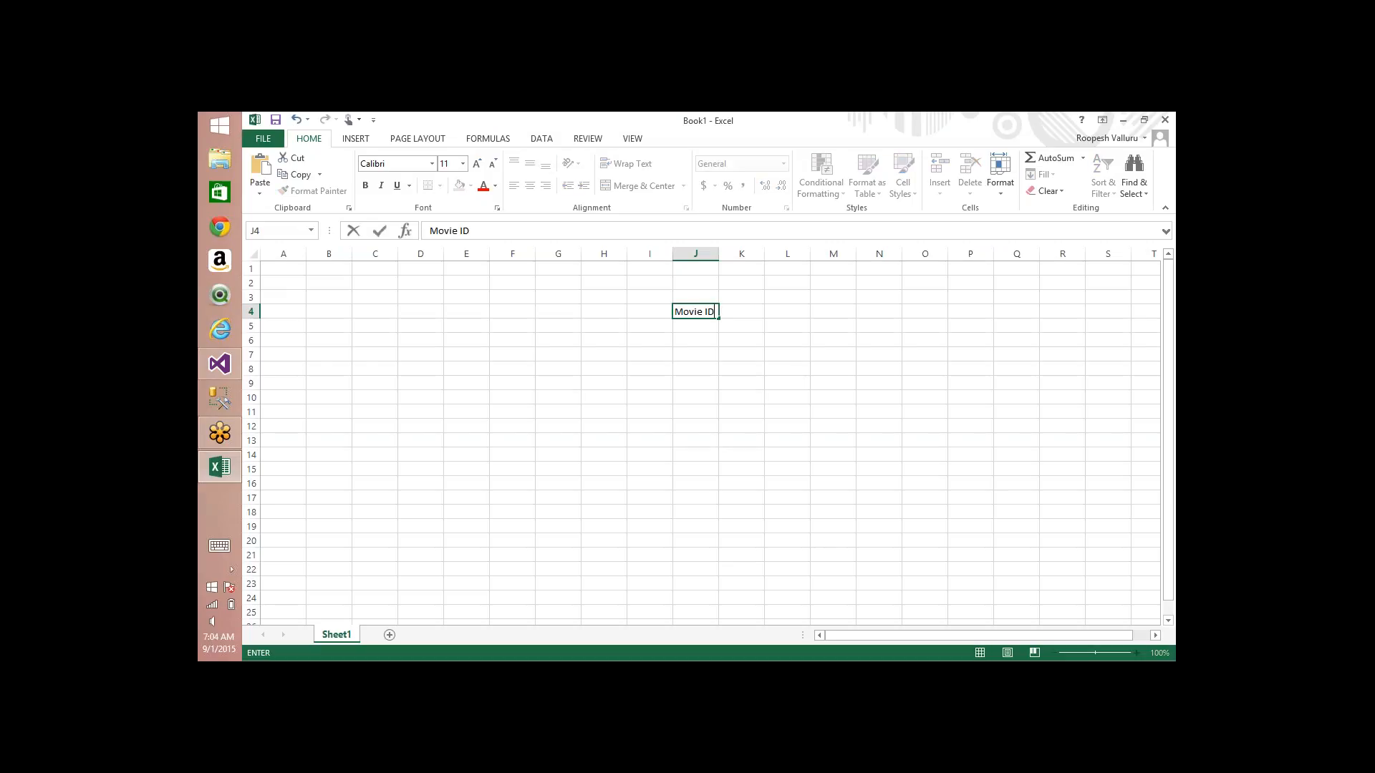
{"action": "key", "text": "Tab"}
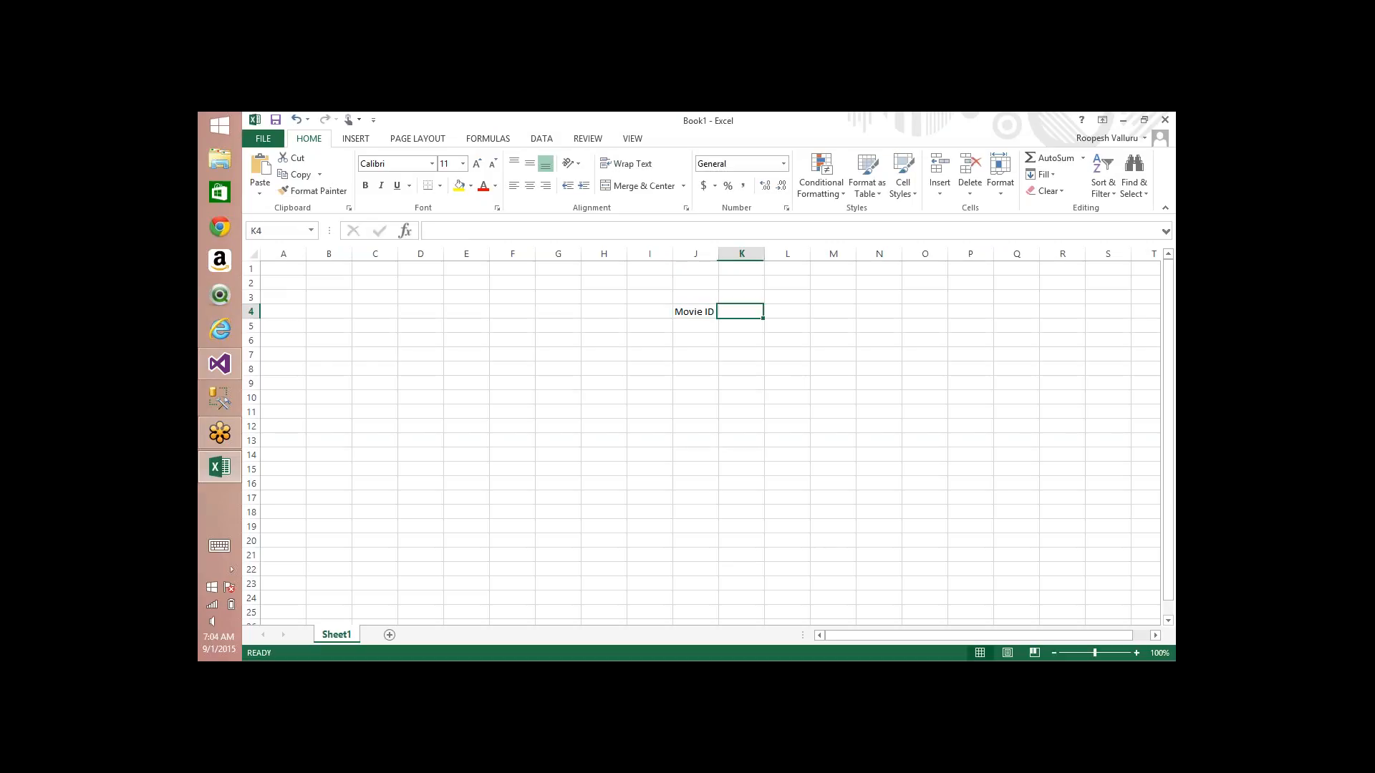
{"action": "type", "text": "Gros"}
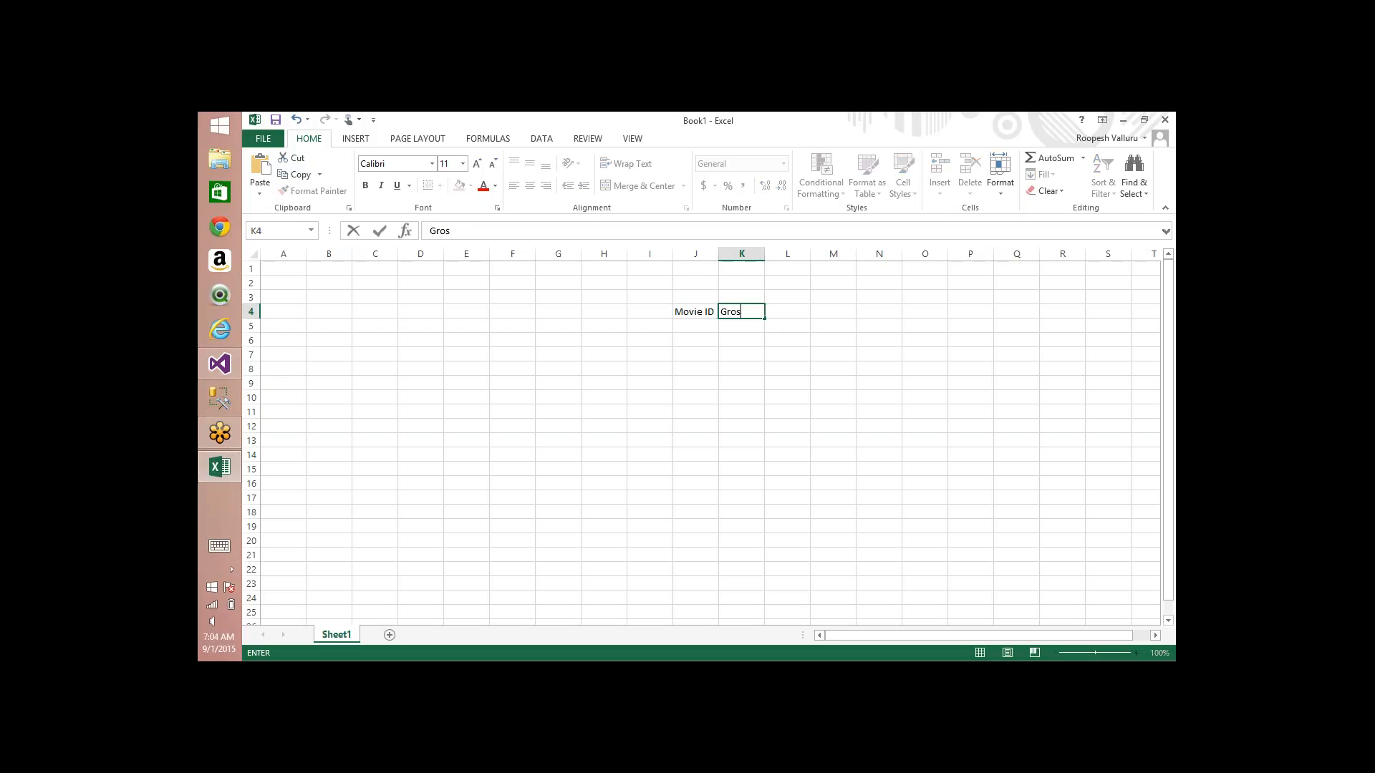
{"action": "type", "text": "s Revenue"}
{"action": "key", "text": "Left"}
{"action": "key", "text": "Left"}
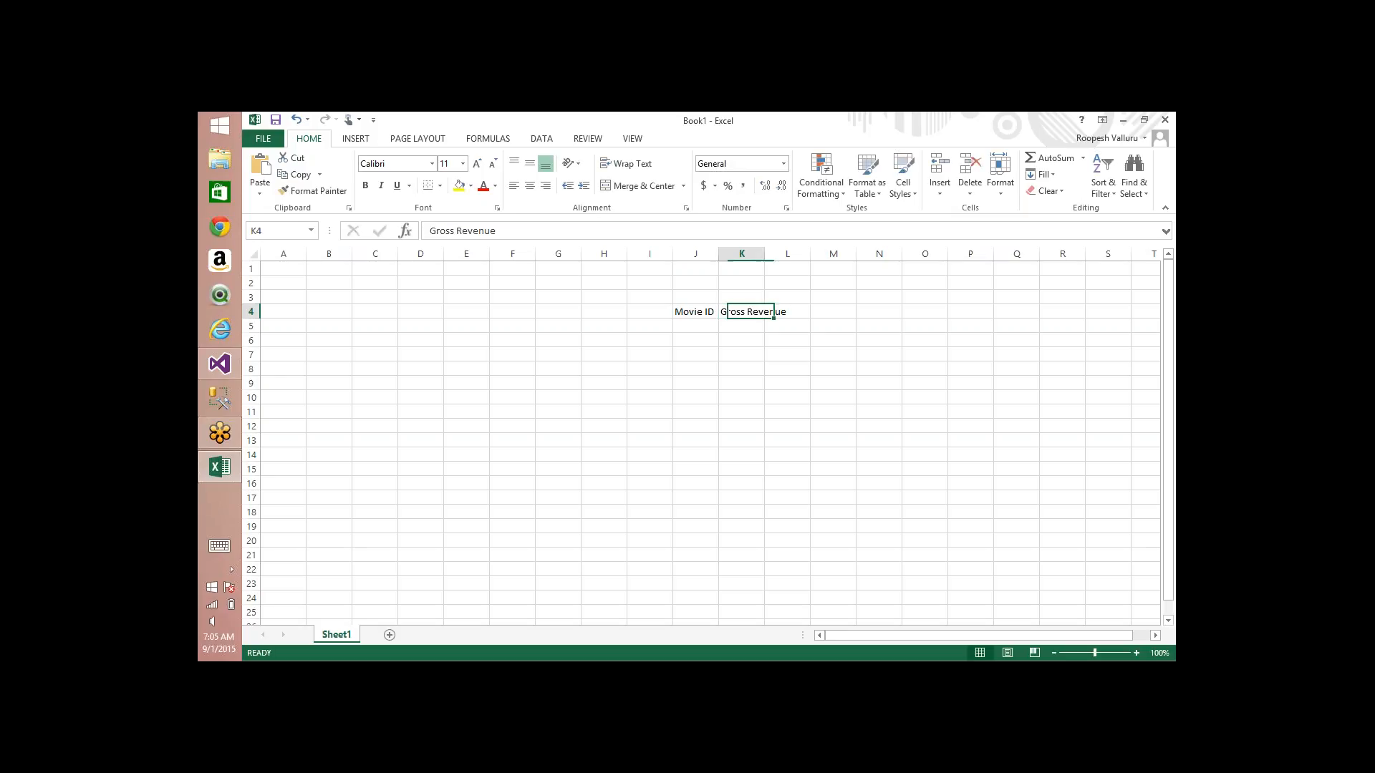
Step: Enter 1 as the first Movie ID in cell J5
{"action": "key", "text": "Down"}
{"action": "key", "text": "Right"}
{"action": "type", "text": "1"}
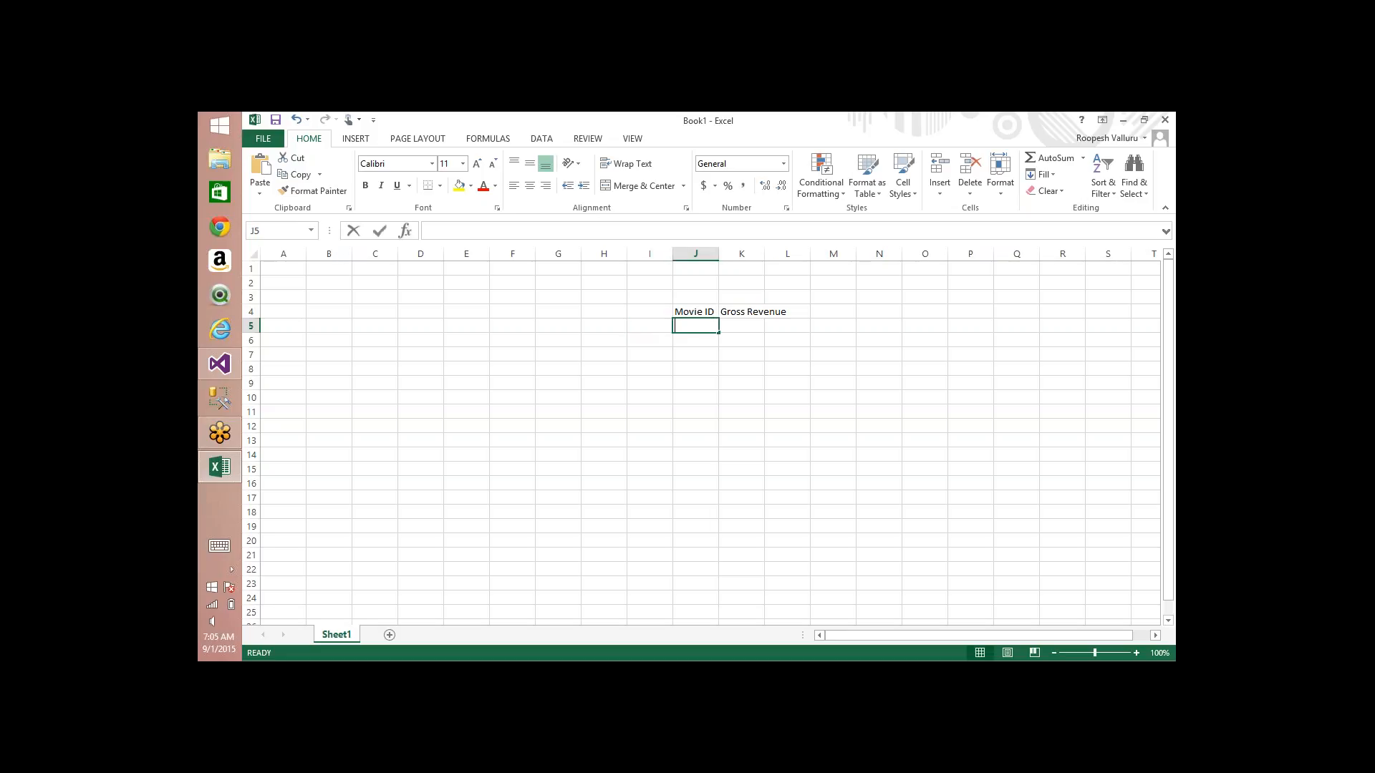
{"action": "key", "text": "Right"}
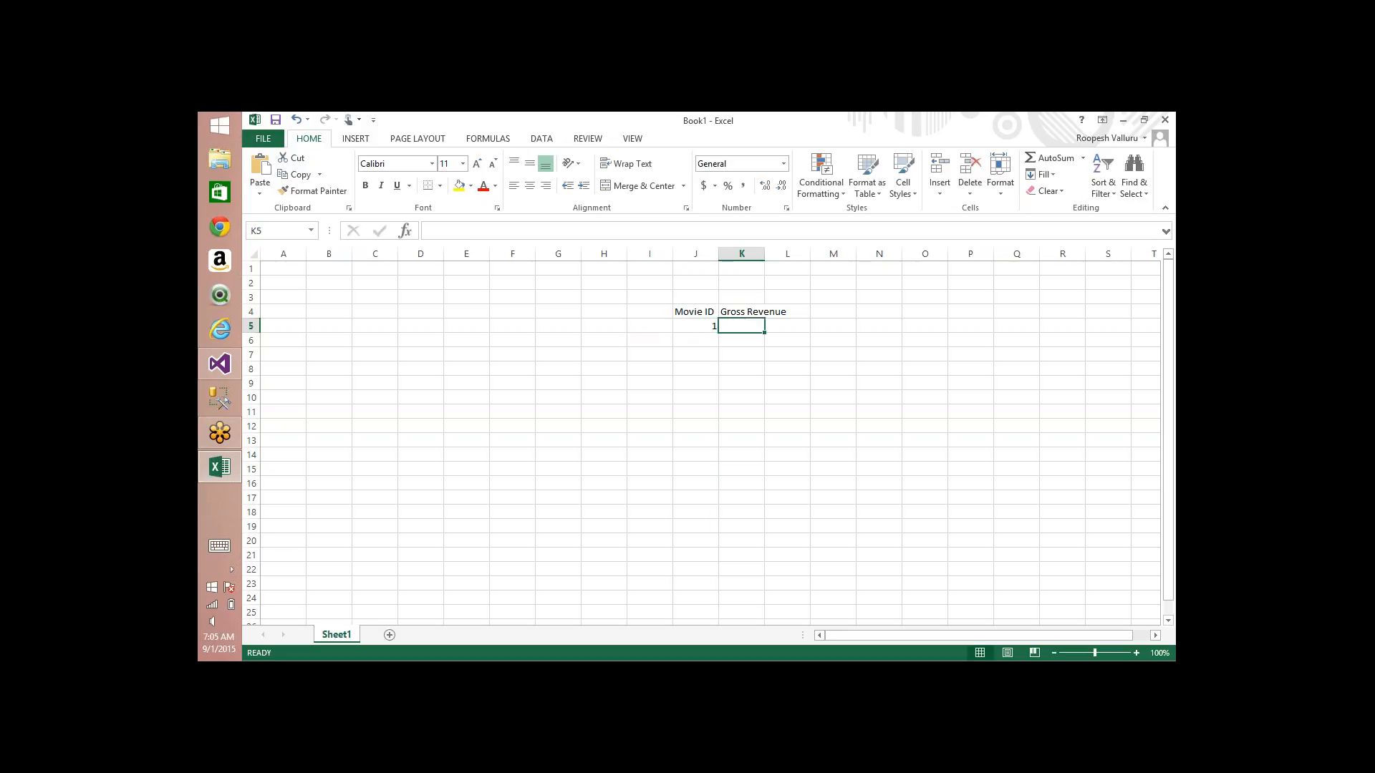
Step: Enter 100$ as Movie ID 1's gross revenue in K5, and add Movie ID 2 with revenue 200$ in row 6
{"action": "type", "text": "100$"}
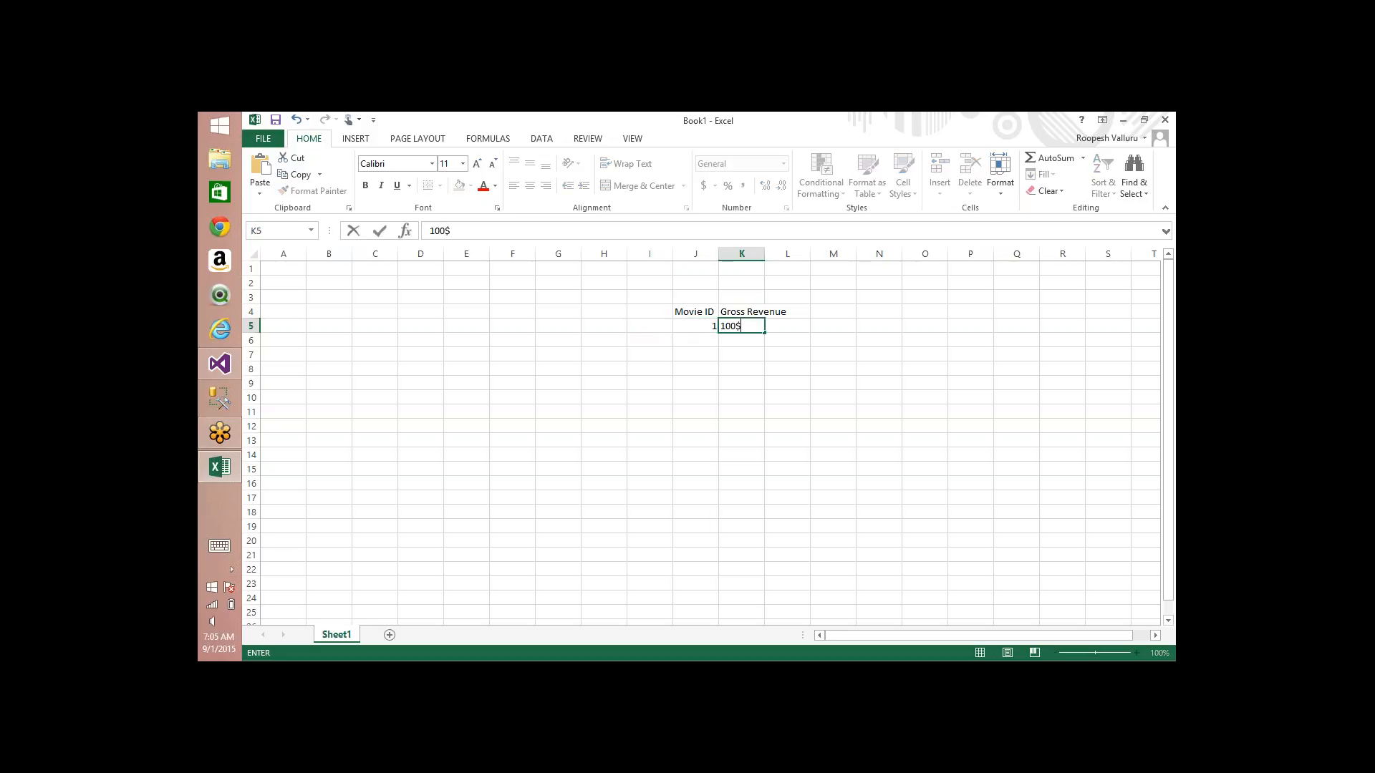
{"action": "key", "text": "Down"}
{"action": "key", "text": "Left"}
{"action": "type", "text": "2"}
{"action": "key", "text": "Right"}
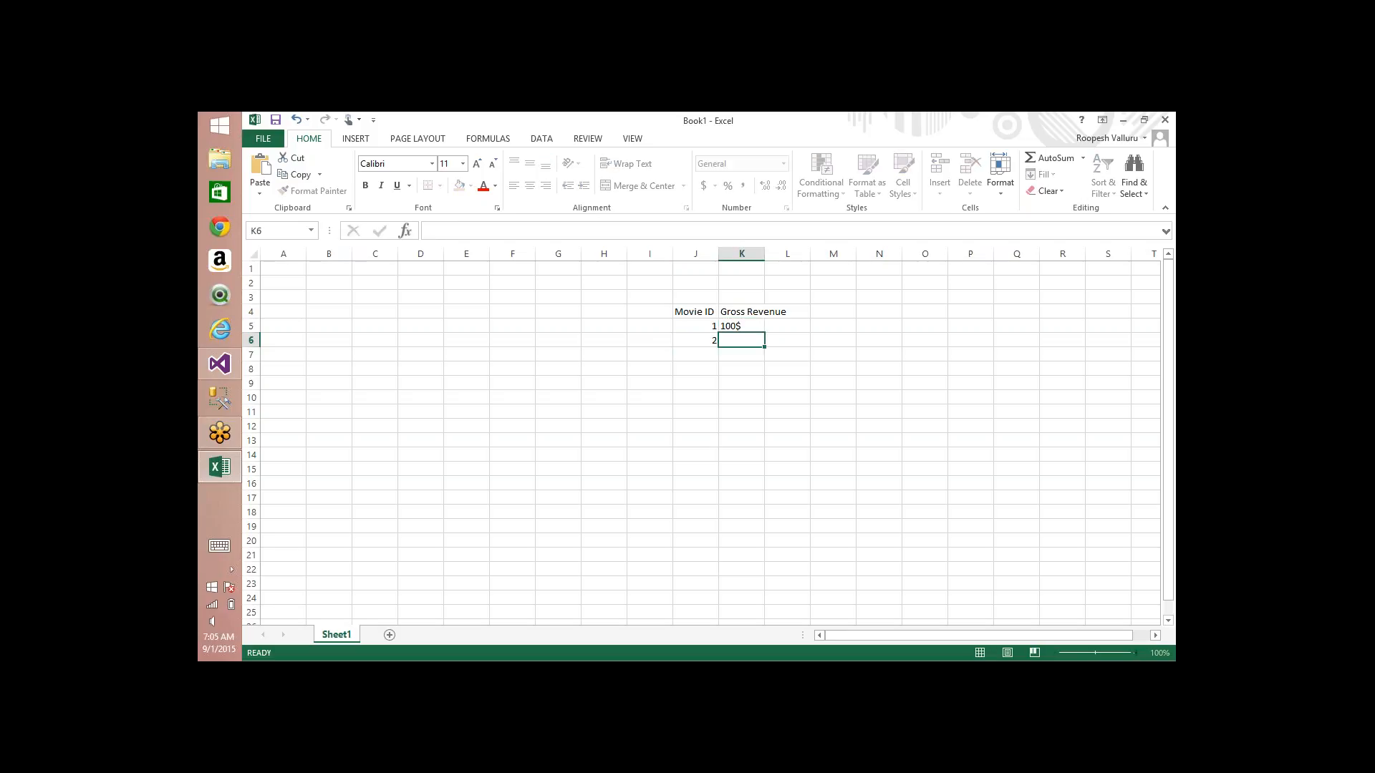
{"action": "type", "text": "200$"}
{"action": "key", "text": "Down"}
Step: Add Movie ID 3 with gross revenue 300$ in row 7 and Movie ID 4 with 400$ in row 8
{"action": "key", "text": "Left"}
{"action": "type", "text": "3"}
{"action": "key", "text": "Right"}
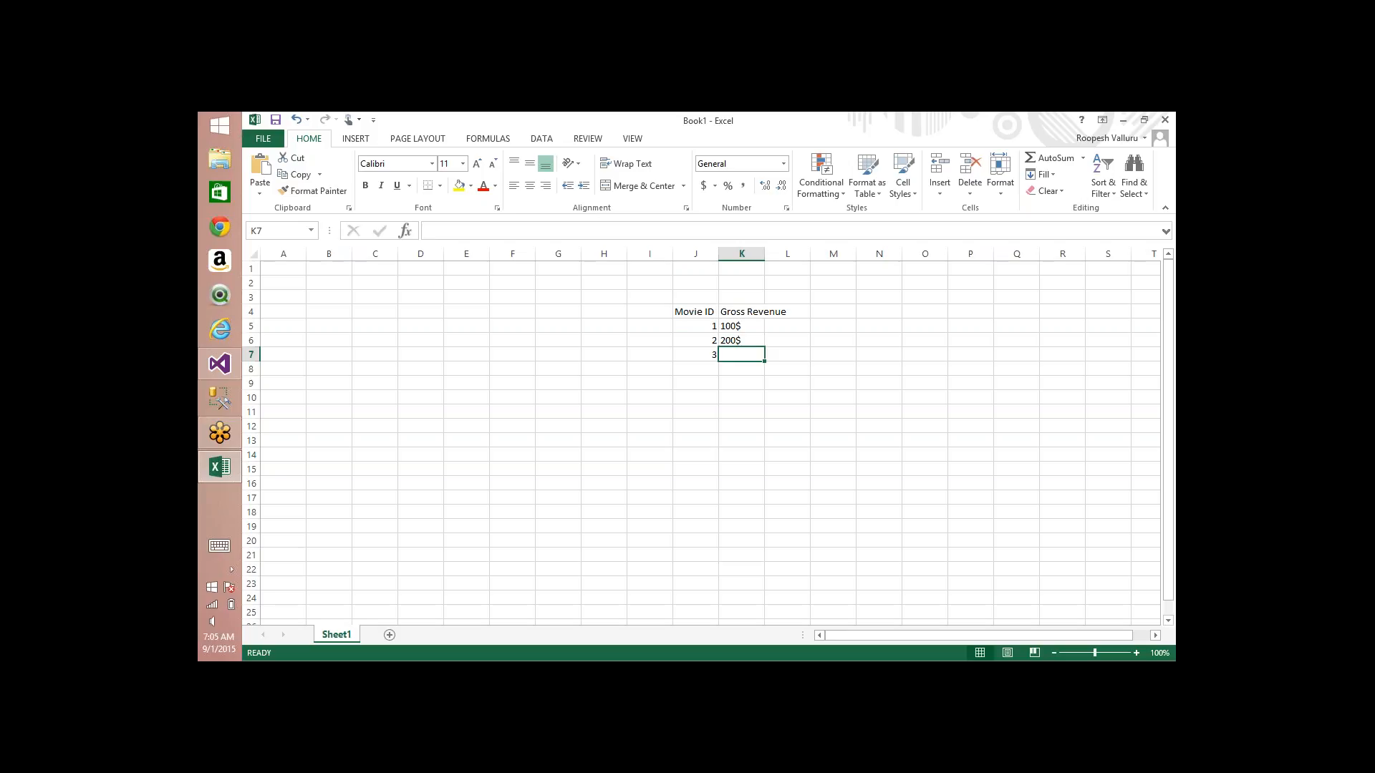
{"action": "type", "text": "300$"}
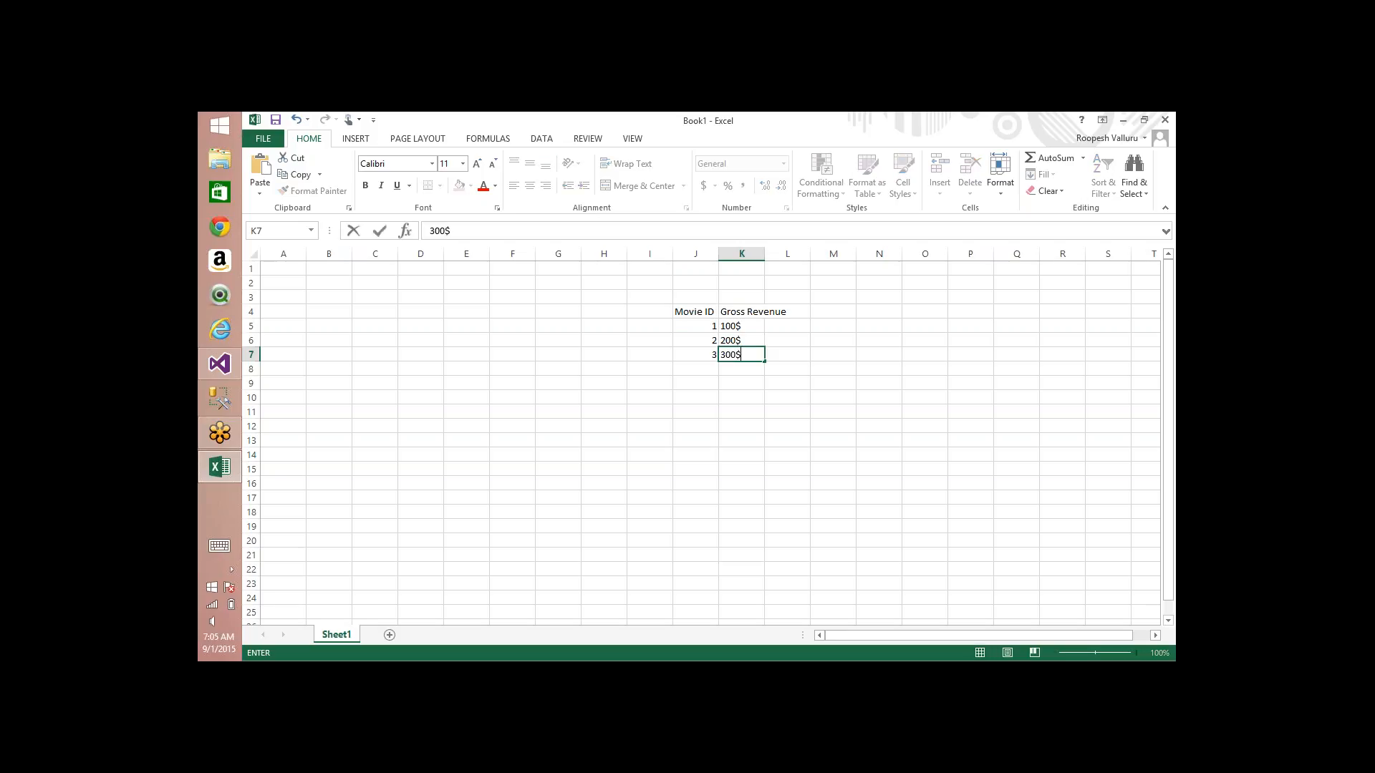
{"action": "key", "text": "Down"}
{"action": "key", "text": "Left"}
{"action": "type", "text": "4"}
{"action": "key", "text": "Right"}
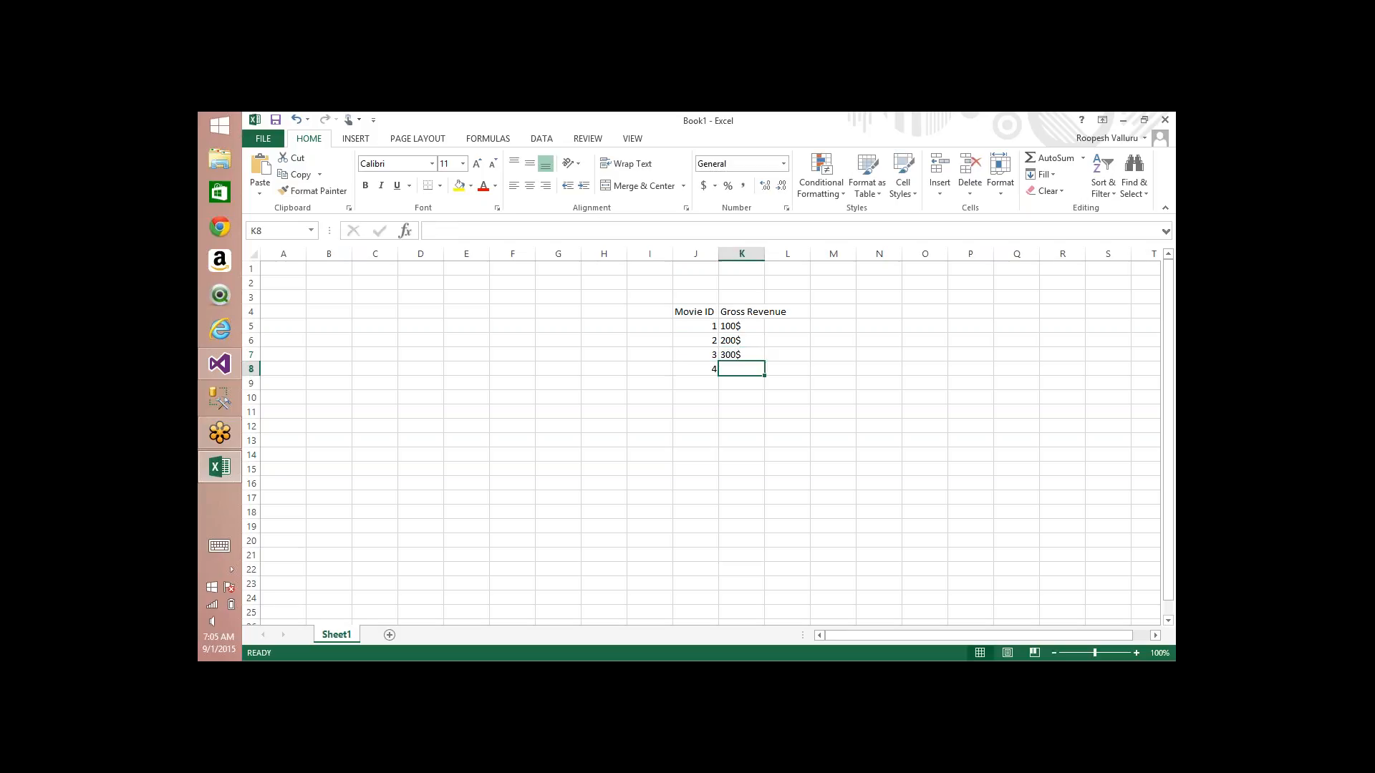
{"action": "type", "text": "400$"}
{"action": "key", "text": "Down"}
Step: Add Movie ID 5 with gross revenue 500$ in row 9 of the revenue table
{"action": "key", "text": "Left"}
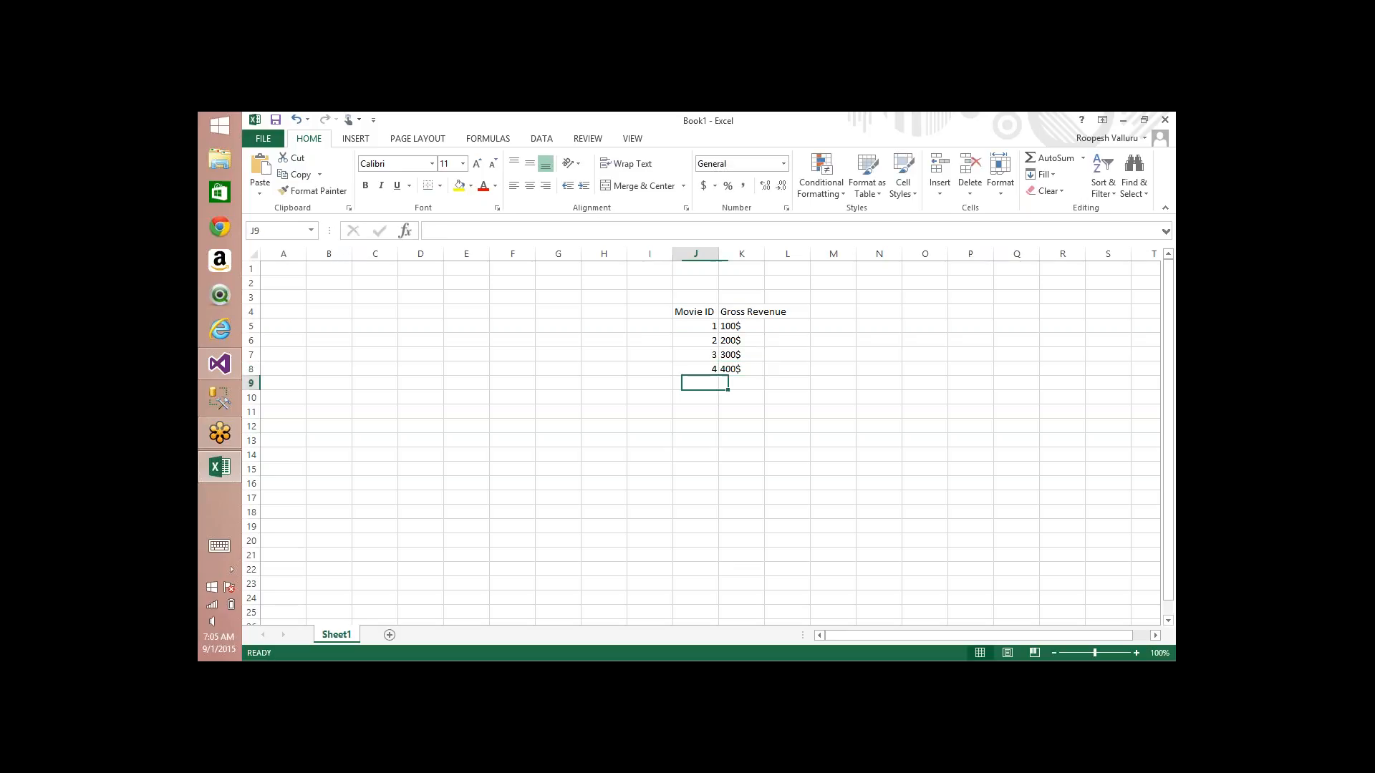
{"action": "type", "text": "5"}
{"action": "key", "text": "Right"}
{"action": "type", "text": "500"}
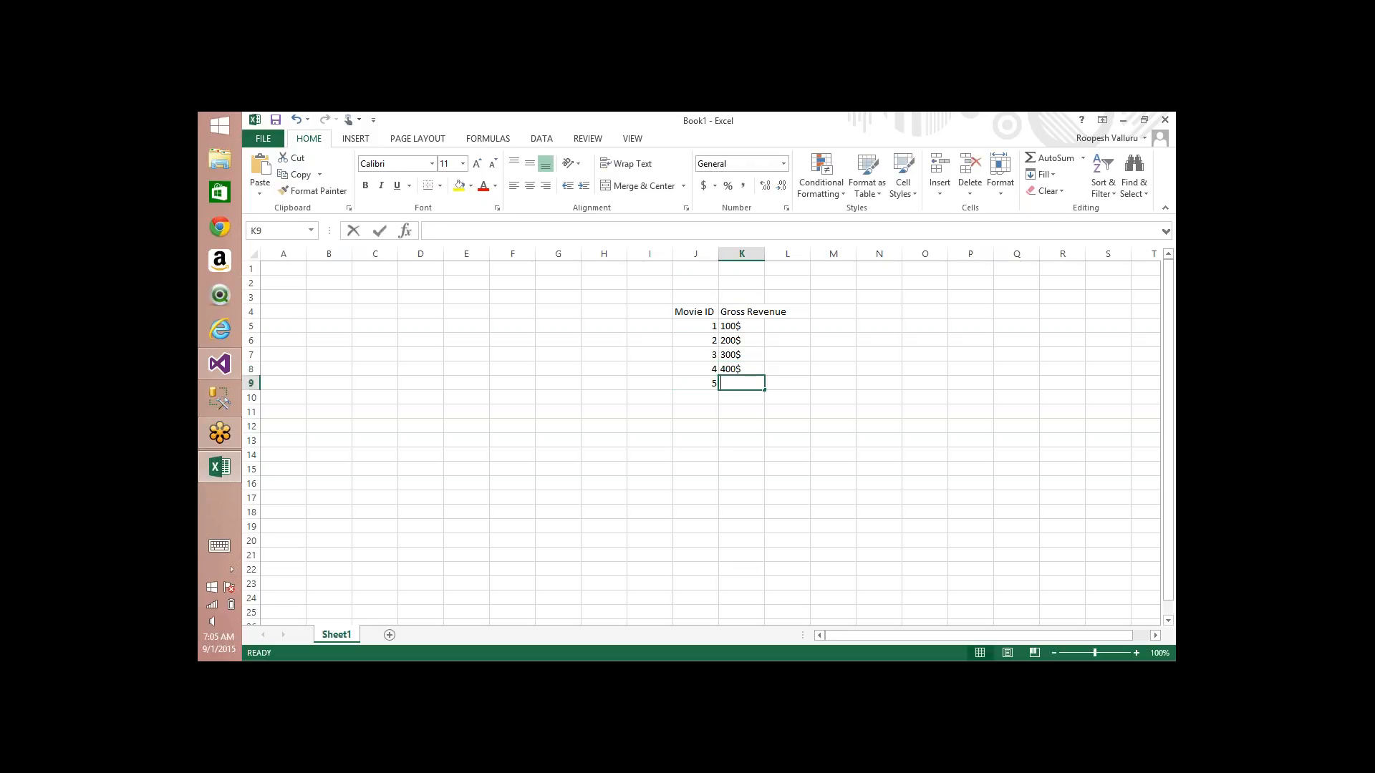
{"action": "type", "text": "$"}
{"action": "key", "text": "Left"}
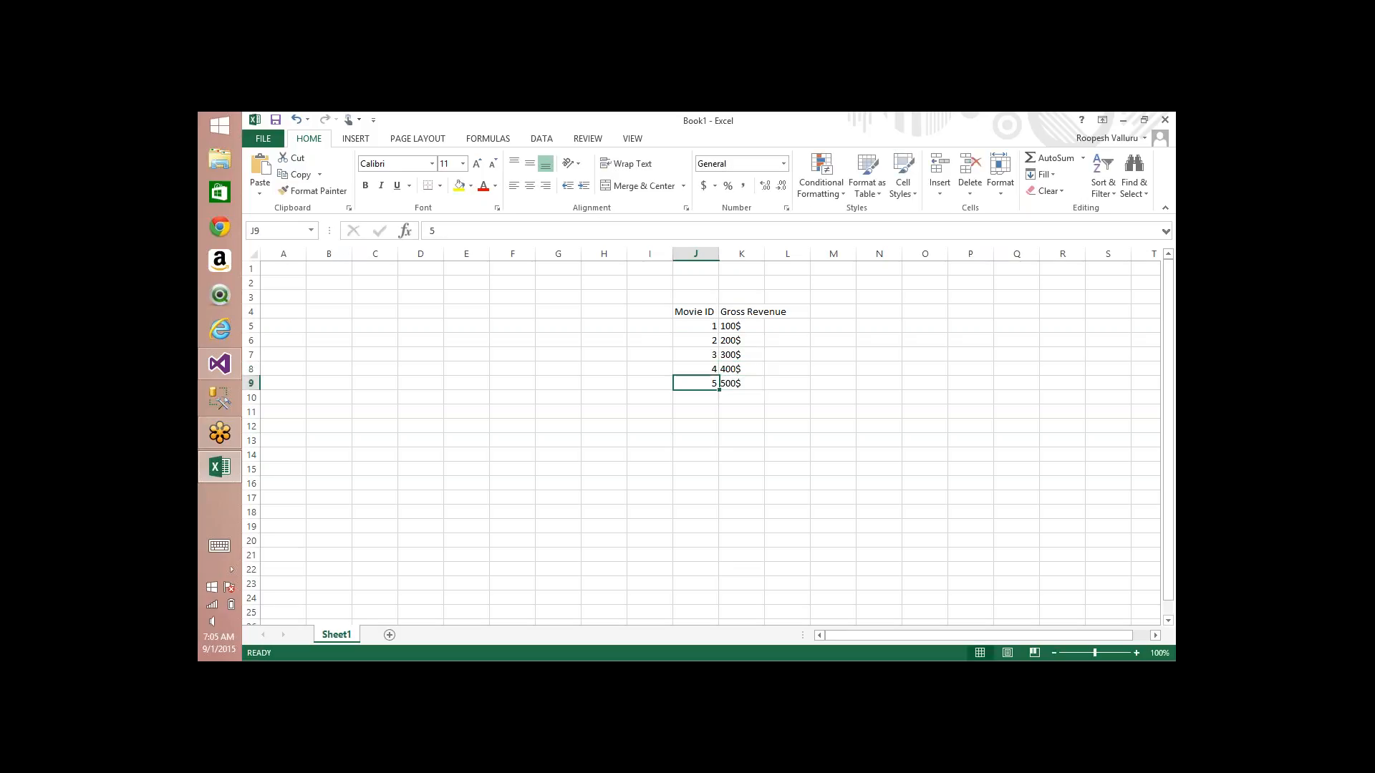
Step: Start an actor table with the headers "Actor Id" in cell A3 and "Name" in cell B3
{"action": "key", "text": "Left"}
{"action": "key", "text": "Left"}
{"action": "key", "text": "Left"}
{"action": "key", "text": "Left"}
{"action": "key", "text": "Left"}
{"action": "key", "text": "Left"}
{"action": "key", "text": "Left"}
{"action": "key", "text": "Left"}
{"action": "key", "text": "Left"}
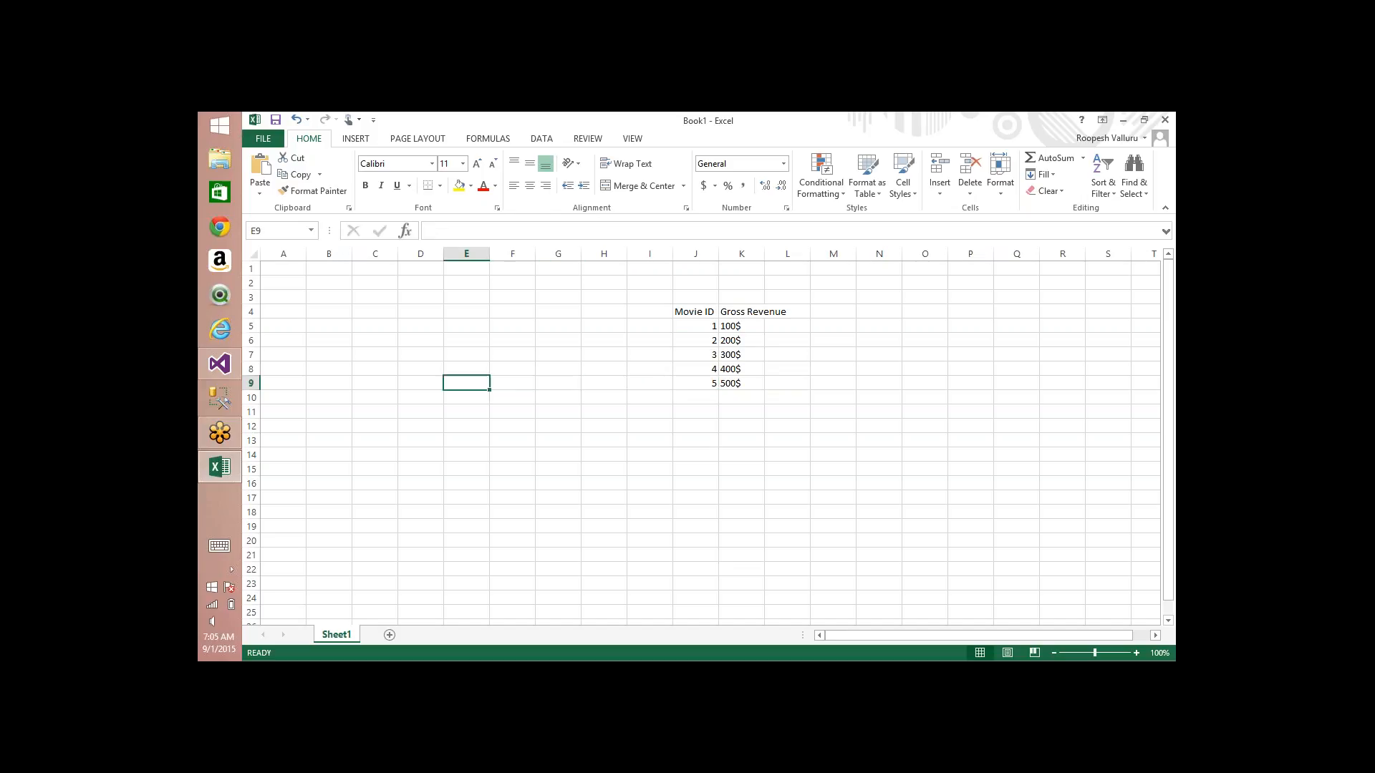
{"action": "key", "text": "Up"}
{"action": "key", "text": "Up"}
{"action": "key", "text": "Up"}
{"action": "key", "text": "Up"}
{"action": "key", "text": "Up"}
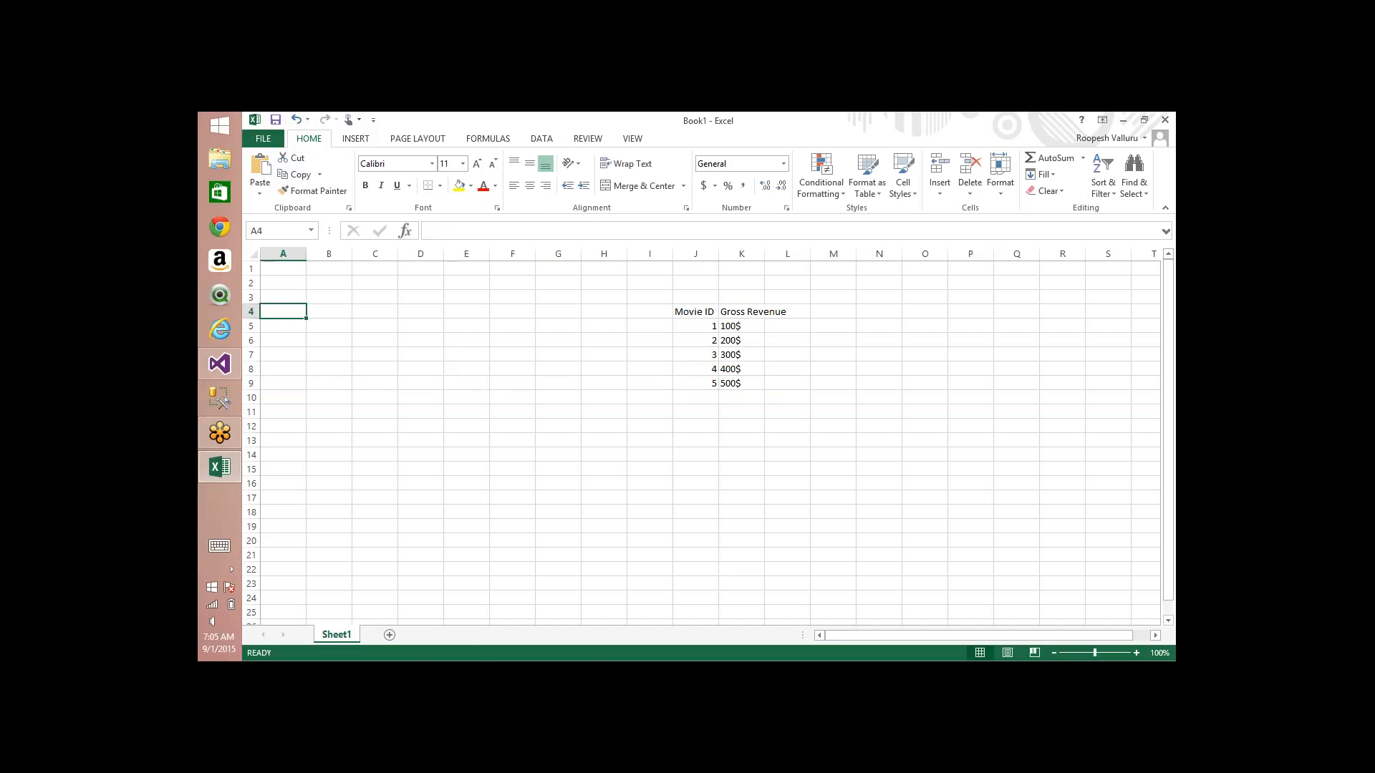
{"action": "key", "text": "Up"}
{"action": "type", "text": "A"}
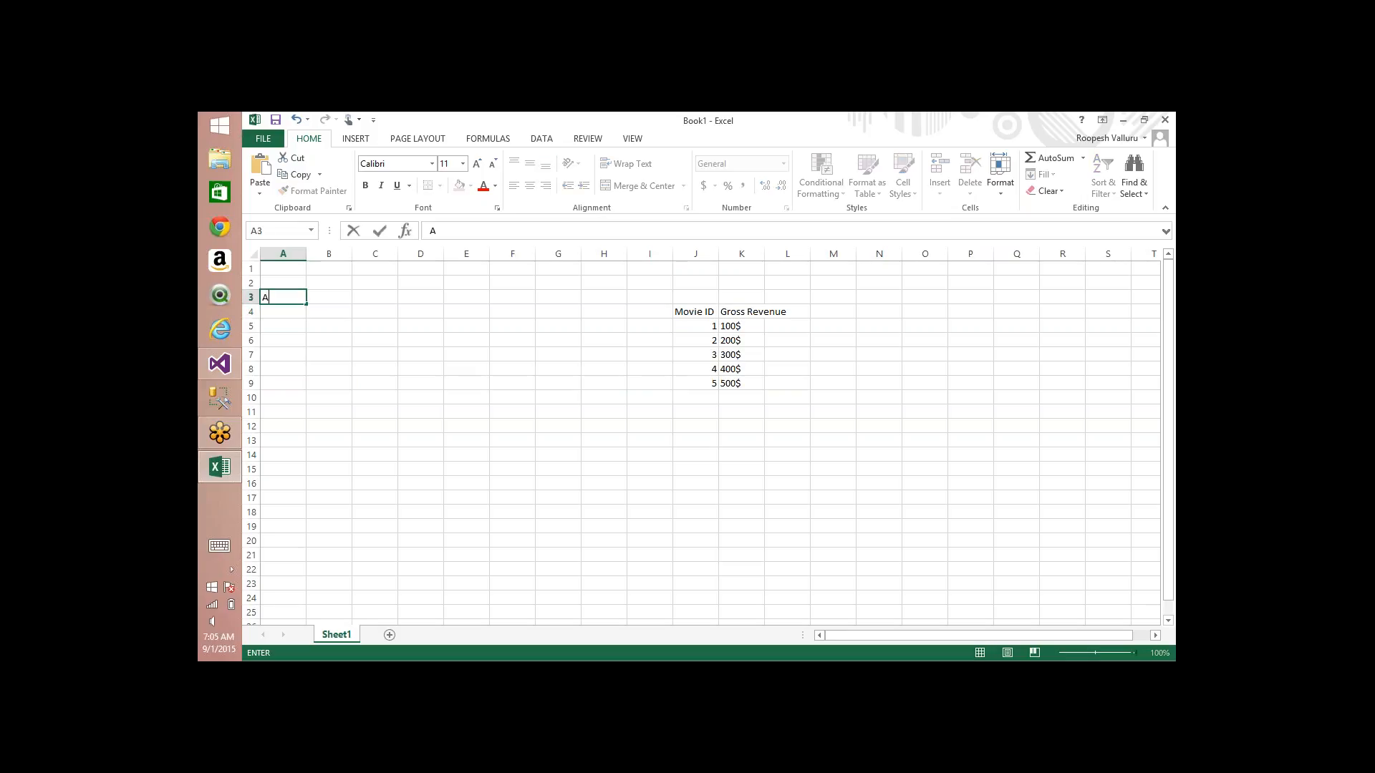
{"action": "type", "text": "ctor Id"}
{"action": "key", "text": "Tab"}
{"action": "type", "text": "Name"}
{"action": "key", "text": "Down"}
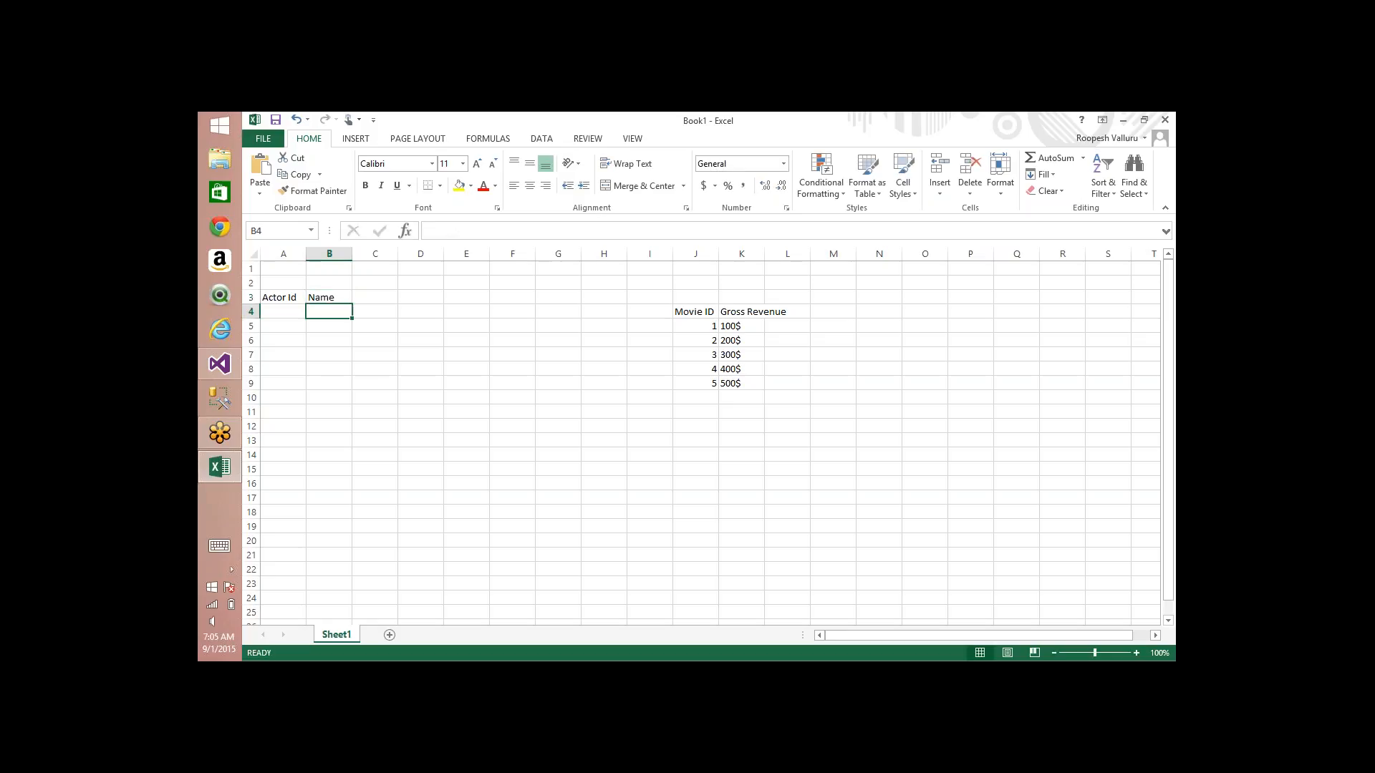
Step: Enter actor 1 as "Brah" in row 4 and actor 2 as "BB" in row 5 of the actor table
{"action": "key", "text": "Left"}
{"action": "type", "text": "1"}
{"action": "key", "text": "Tab"}
{"action": "type", "text": "Brah"}
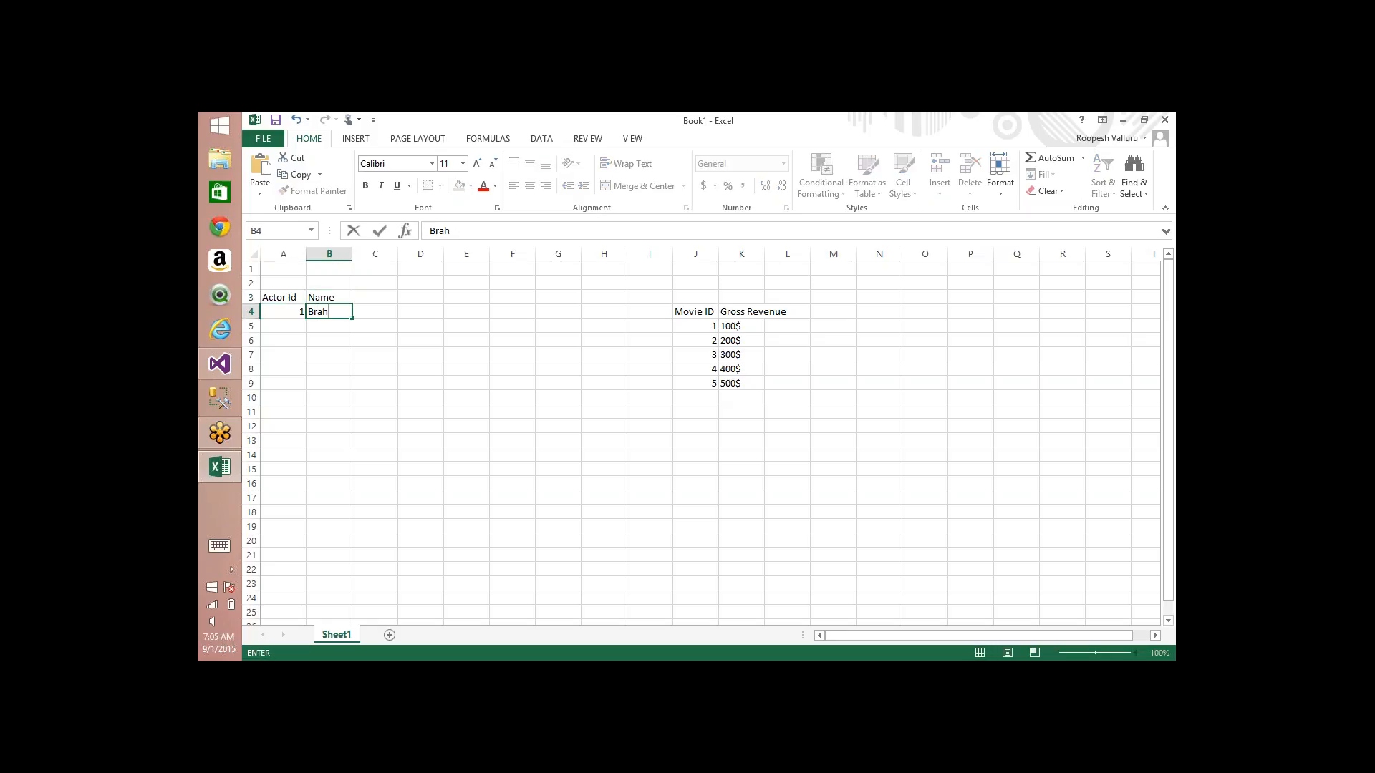
{"action": "key", "text": "Down"}
{"action": "key", "text": "Left"}
{"action": "type", "text": "2"}
{"action": "key", "text": "Tab"}
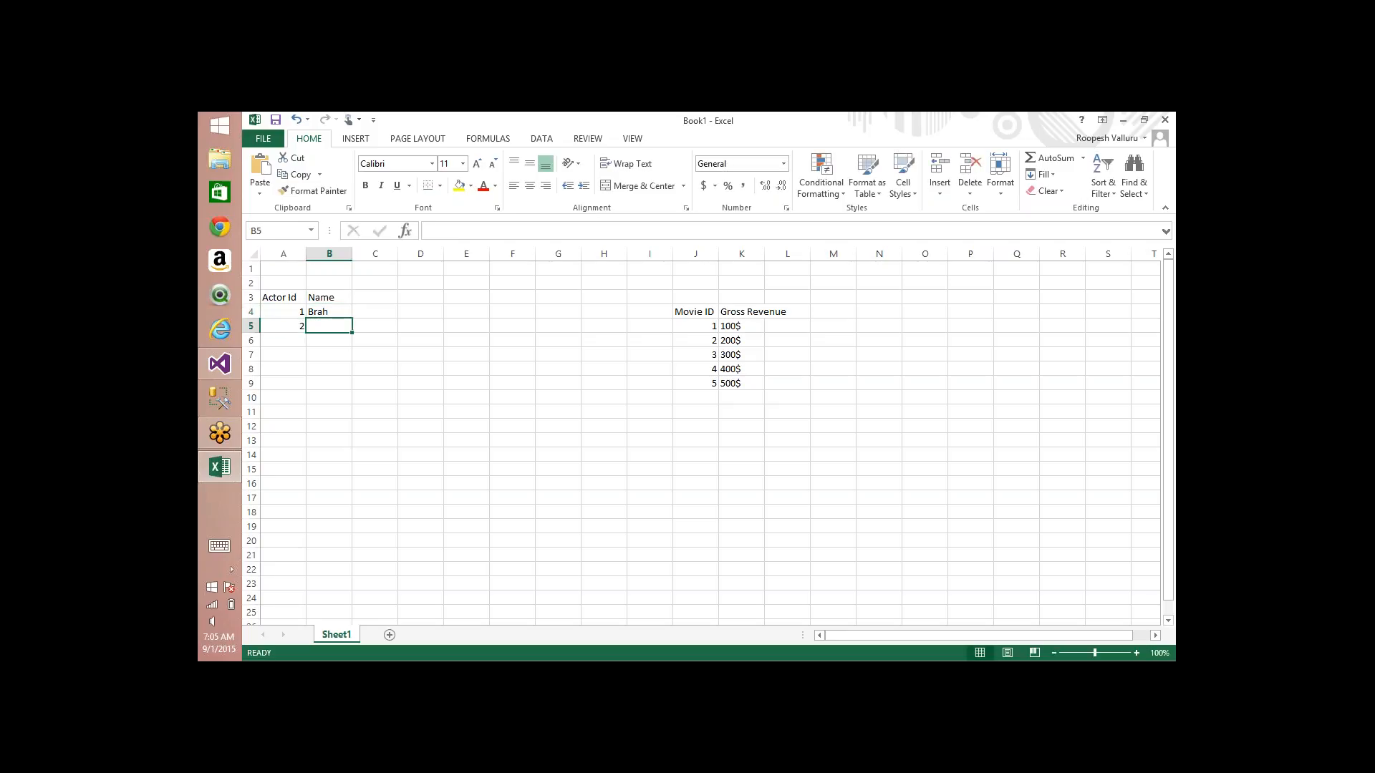
{"action": "type", "text": "BB"}
{"action": "key", "text": "Down"}
Step: Enter actor 3 as "Chiru" in row 6 and actor 4 as "Venki" in row 7 of the actor table
{"action": "key", "text": "Left"}
{"action": "type", "text": "3"}
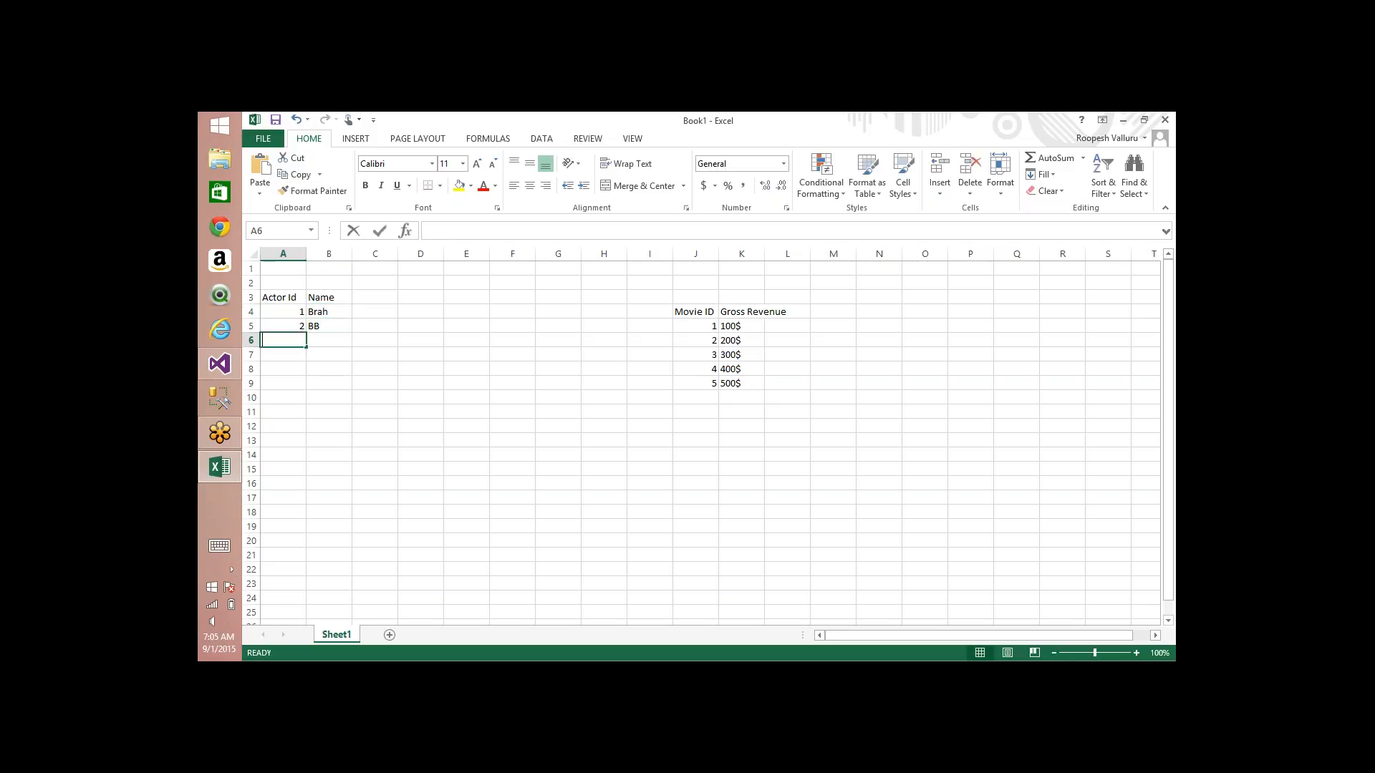
{"action": "key", "text": "Tab"}
{"action": "type", "text": "Chiru"}
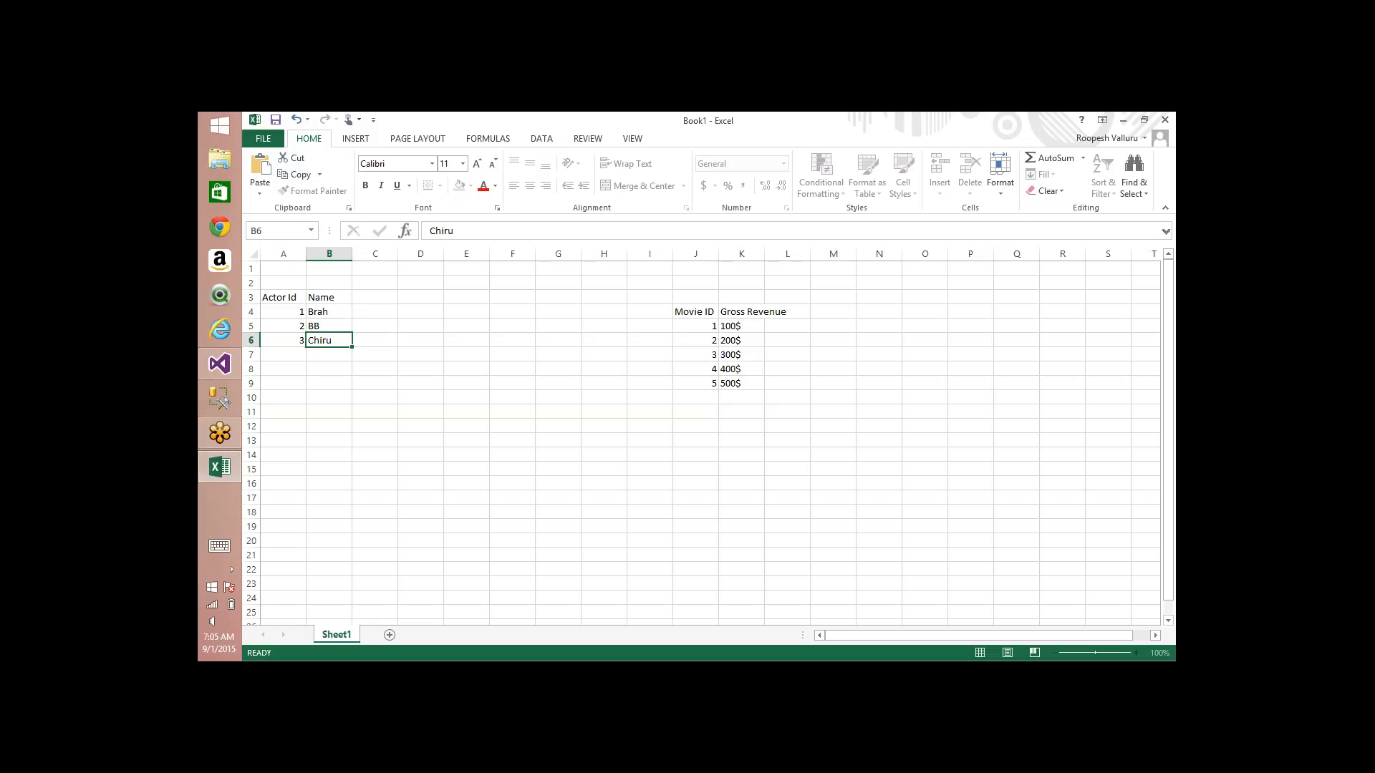
{"action": "key", "text": "Return"}
{"action": "type", "text": "4"}
{"action": "key", "text": "Tab"}
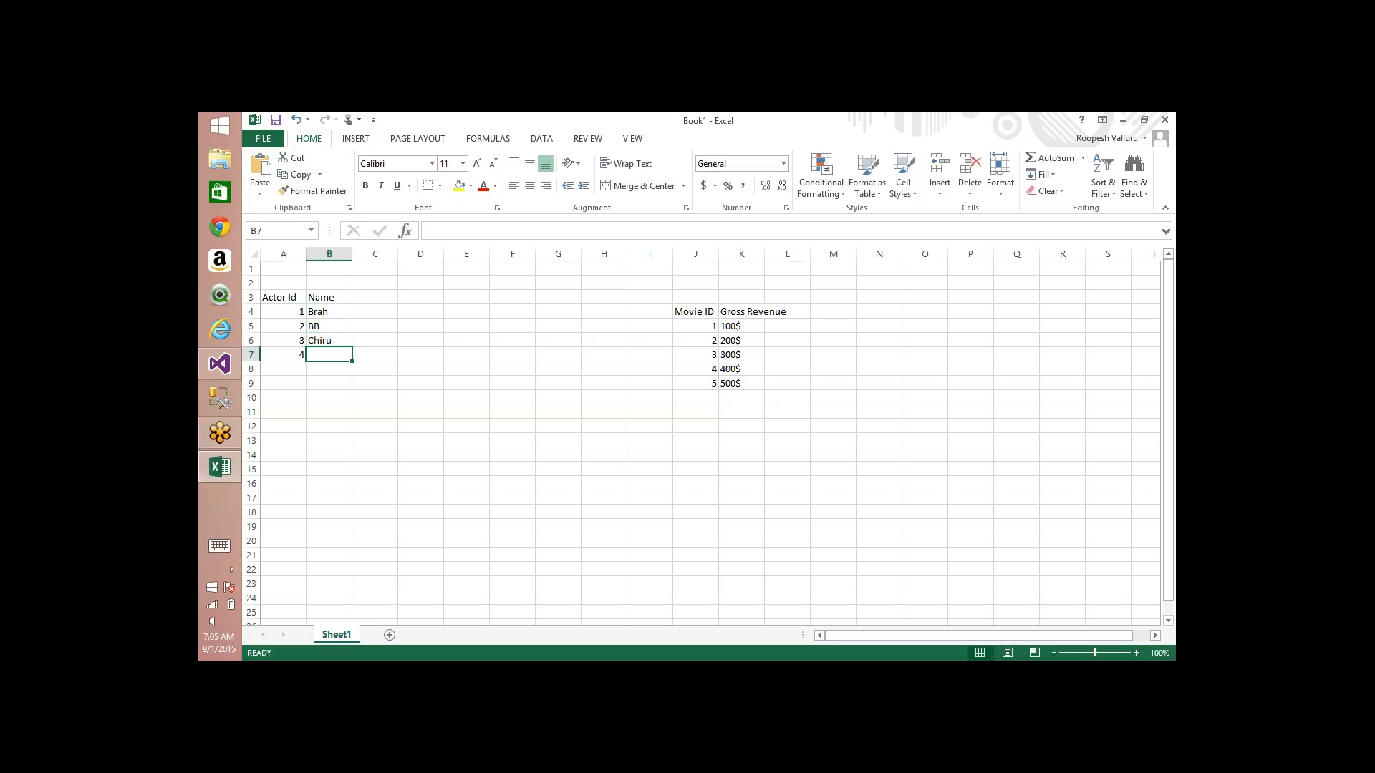
{"action": "type", "text": "Venki"}
{"action": "key", "text": "Return"}
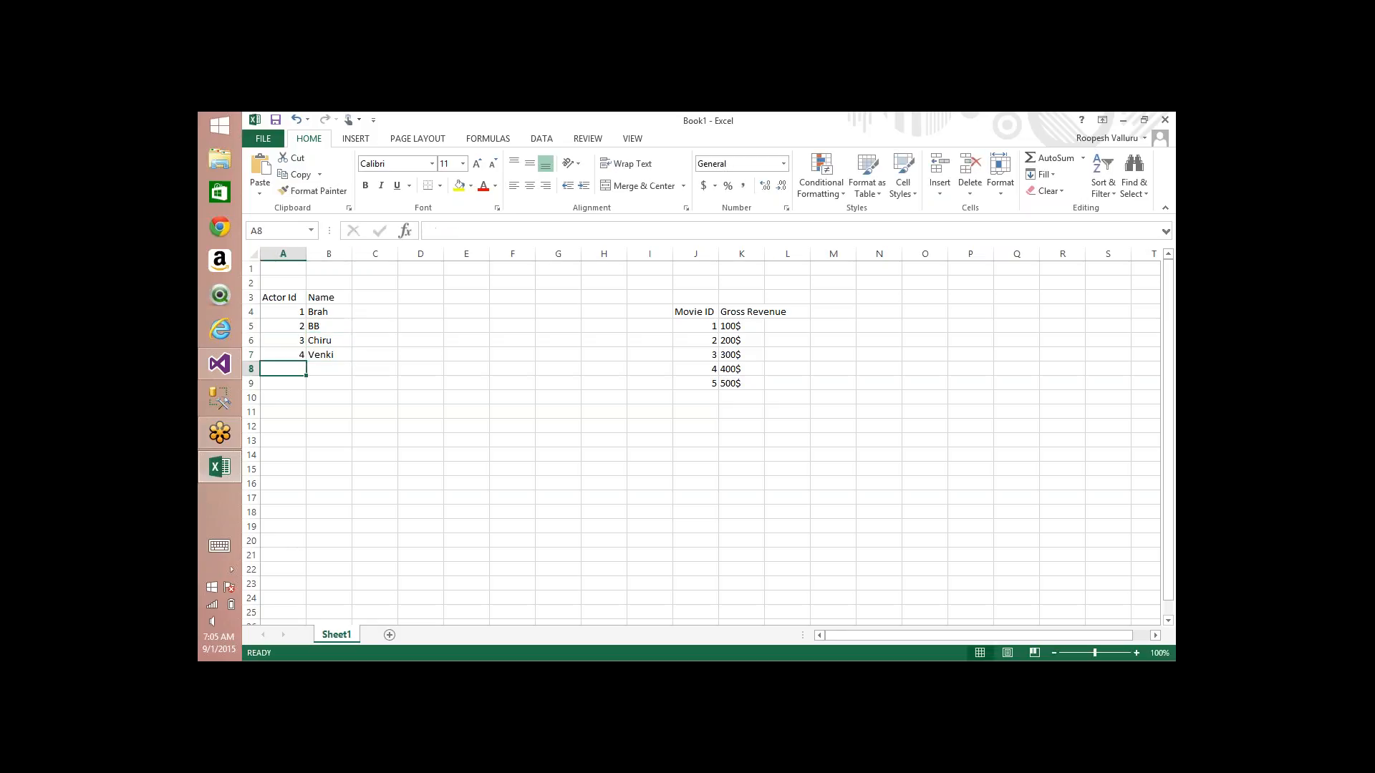
Step: Enter actor 5 as "Nag" in row 8 and actor 6 as "KB" in row 9 of the actor table
{"action": "type", "text": "5"}
{"action": "key", "text": "Tab"}
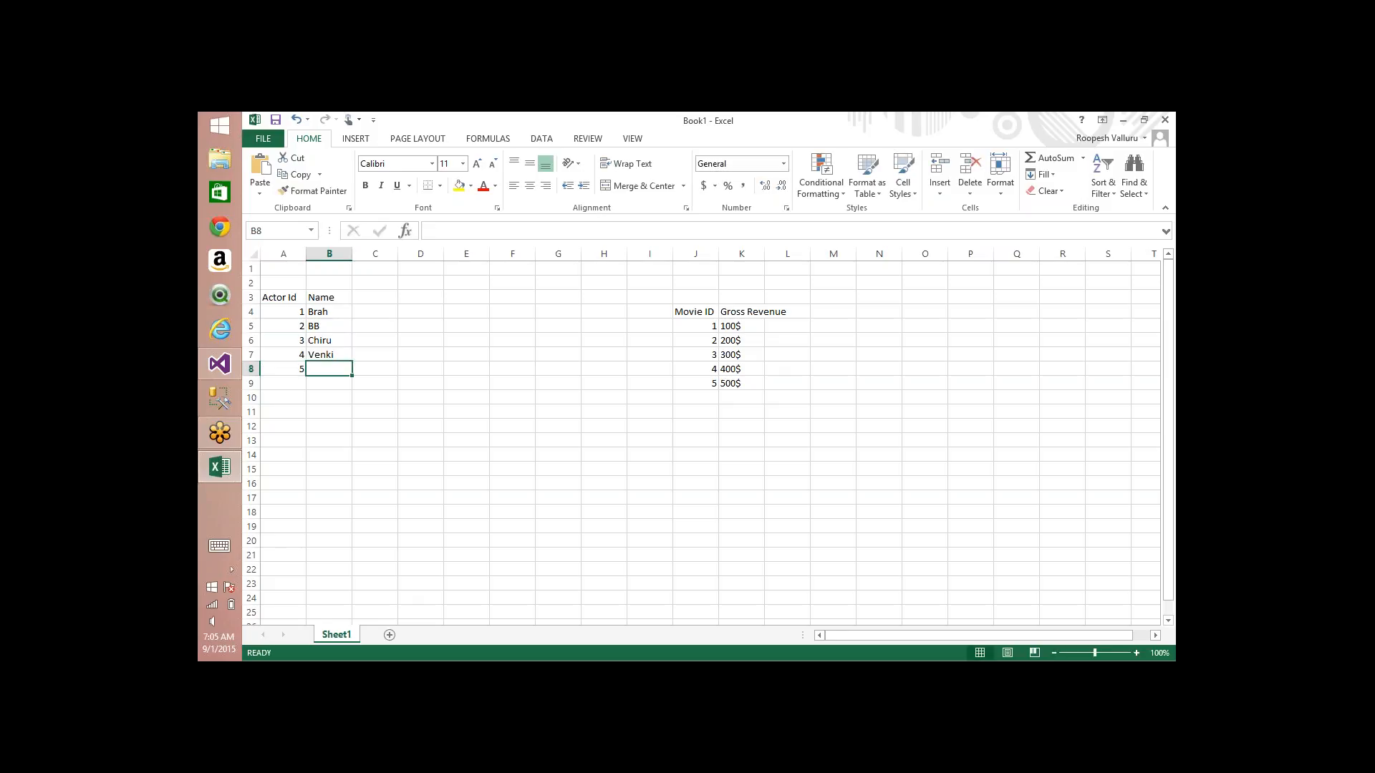
{"action": "type", "text": "Nag"}
{"action": "key", "text": "Return"}
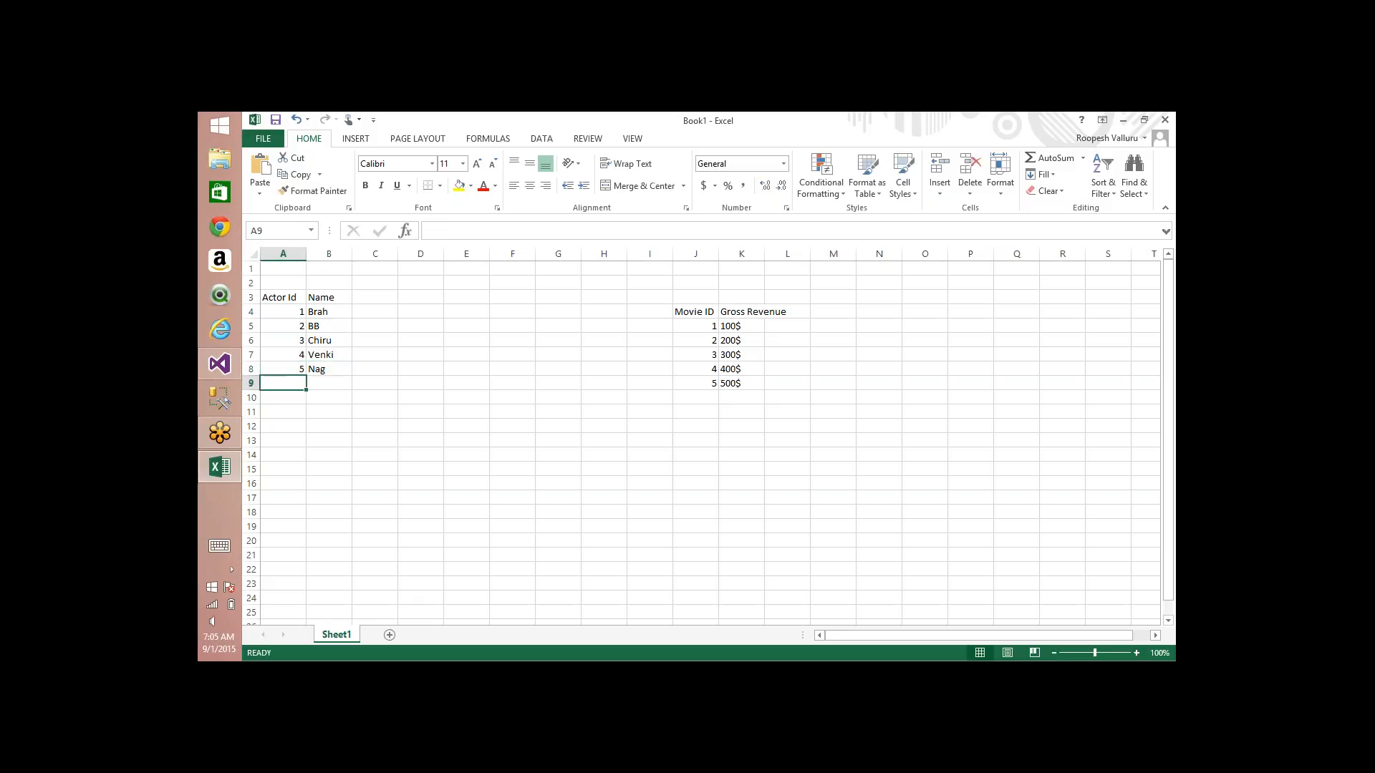
{"action": "type", "text": "6"}
{"action": "key", "text": "Tab"}
{"action": "type", "text": "K"}
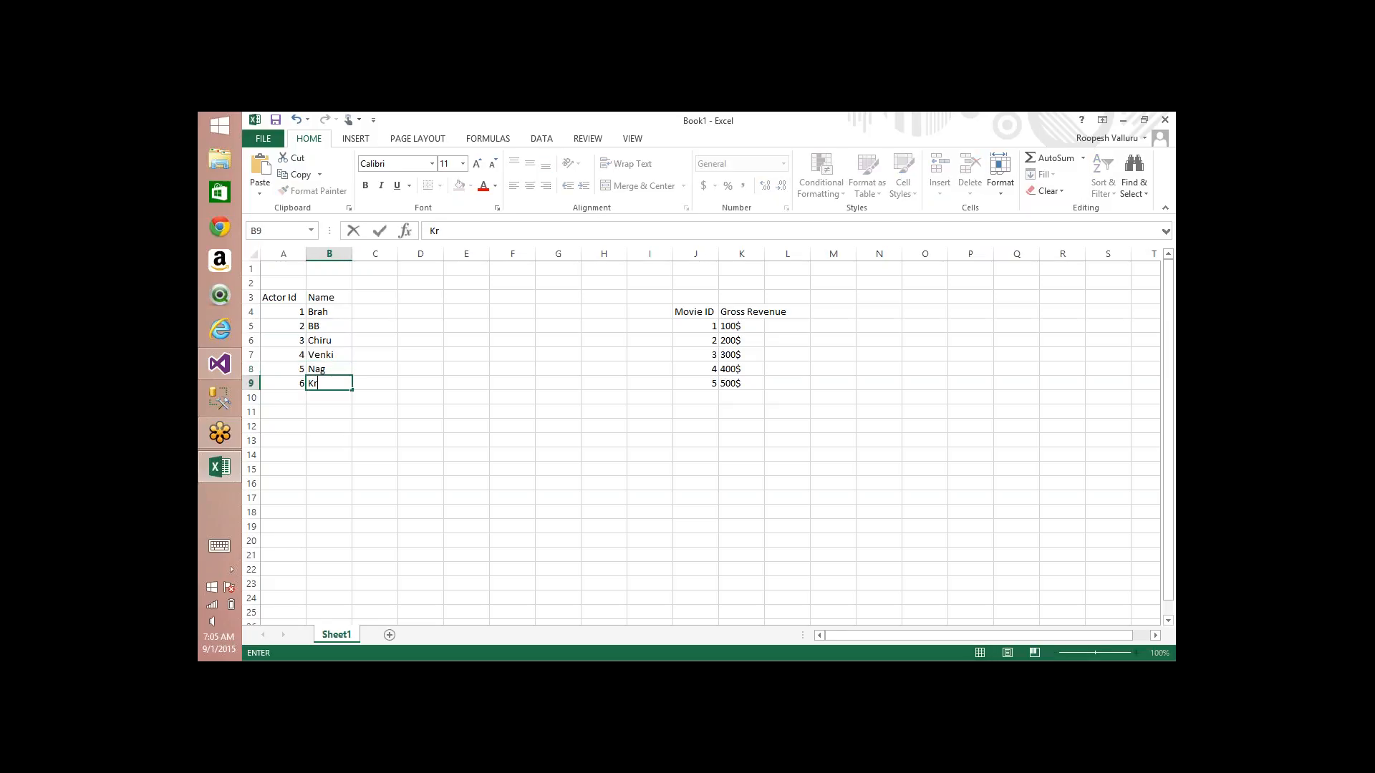
{"action": "type", "text": "B"}
Step: Start a movie table with the headers "Movie ID" in cell E3 and "Name" in cell F3
{"action": "left_click", "coordinate": [456, 289]}
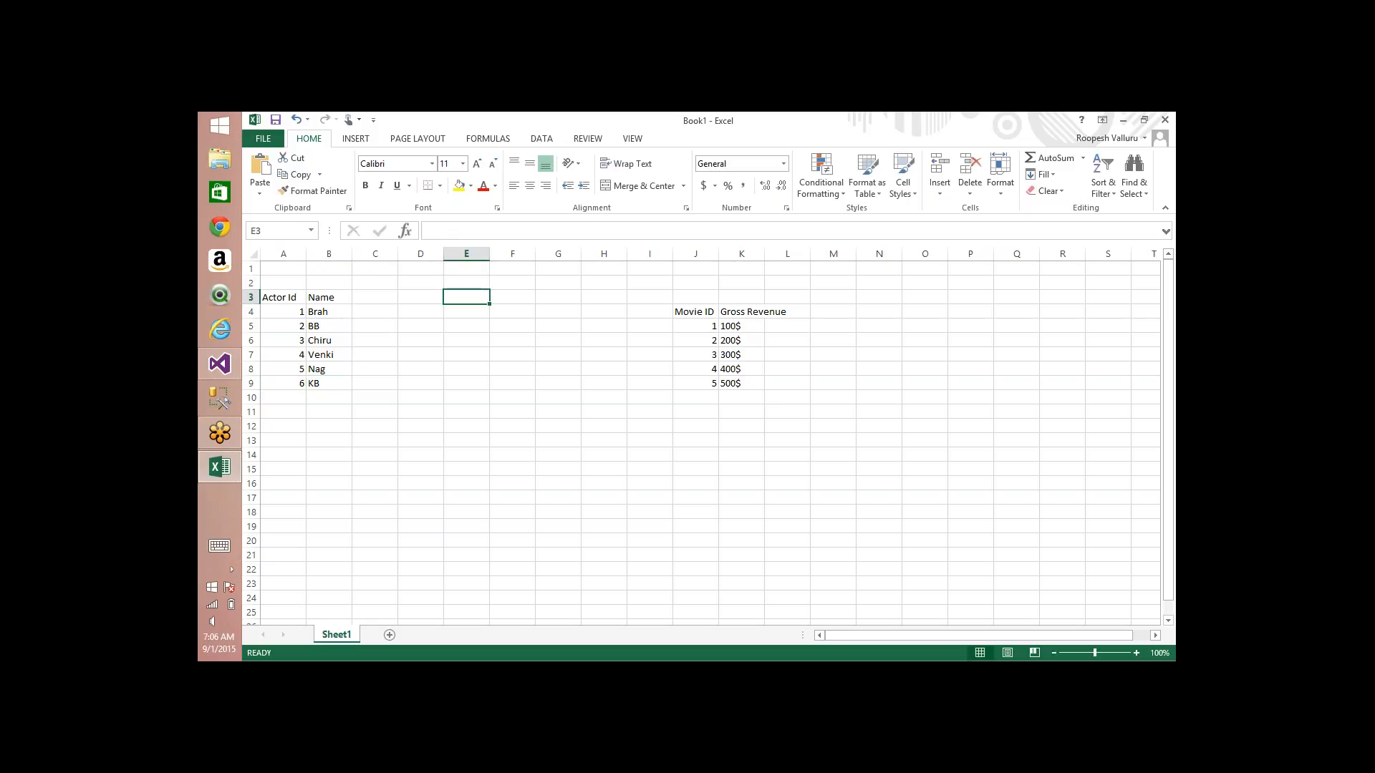
{"action": "type", "text": "Movie"}
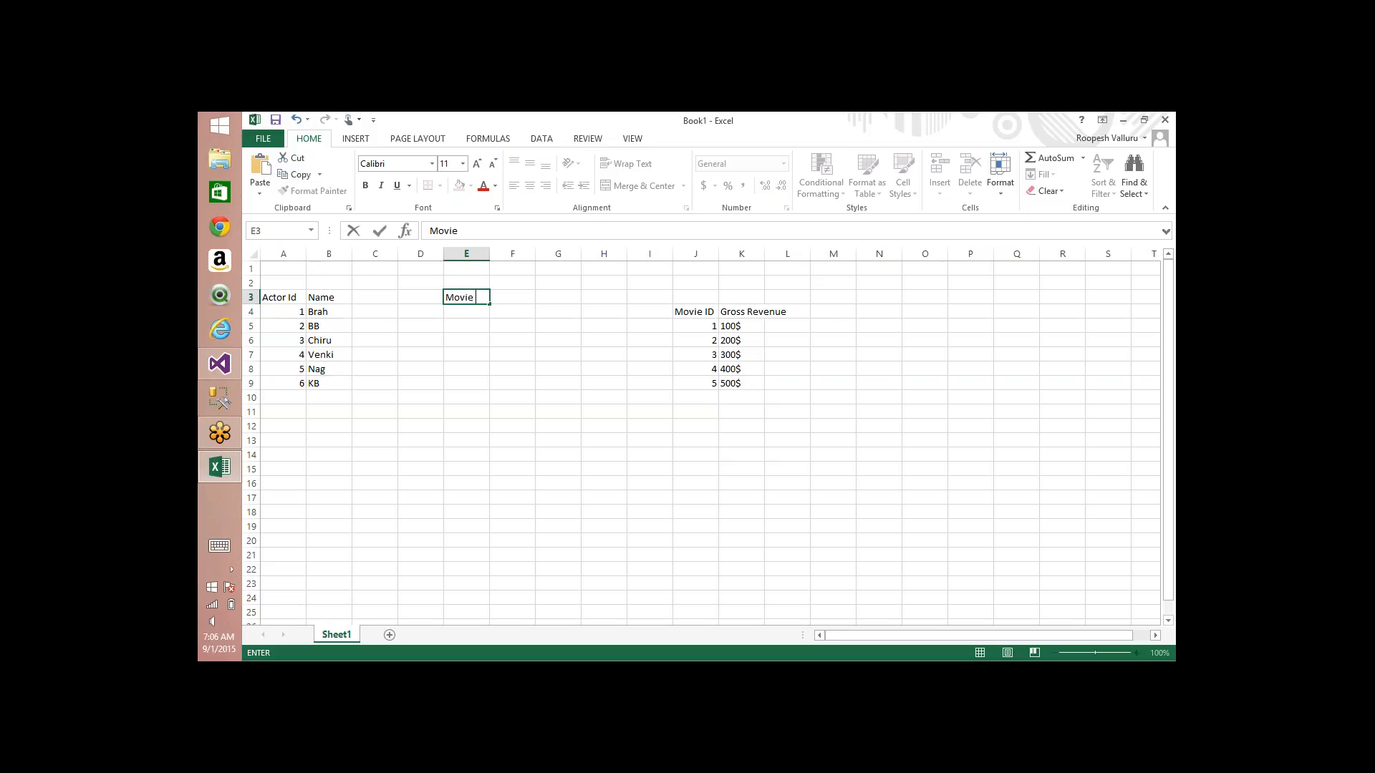
{"action": "type", "text": " ID"}
{"action": "key", "text": "Tab"}
{"action": "type", "text": "Name"}
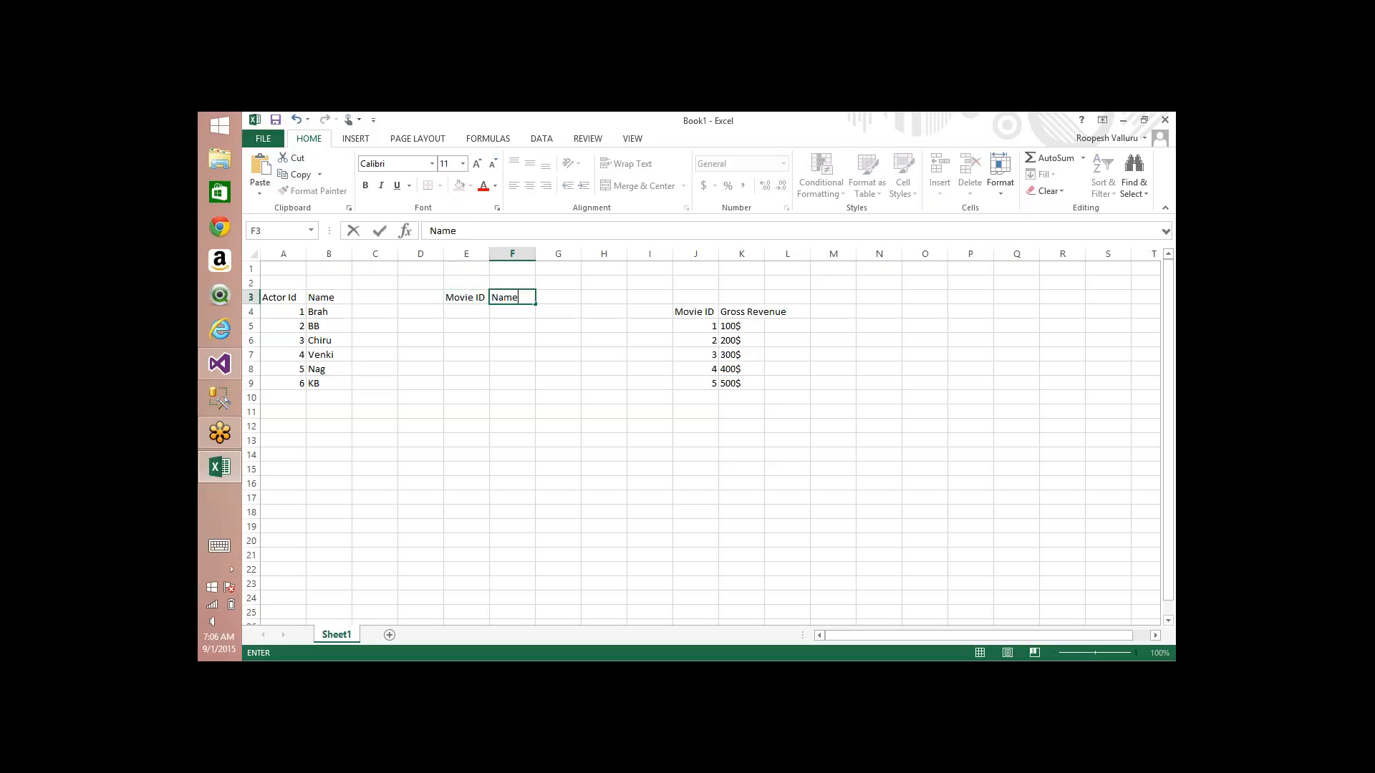
{"action": "key", "text": "Return"}
Step: Enter movie 1 as "PVC" in row 4 and movie 2 as "Stalin" in row 5 of the movie table
{"action": "type", "text": "1"}
{"action": "key", "text": "Tab"}
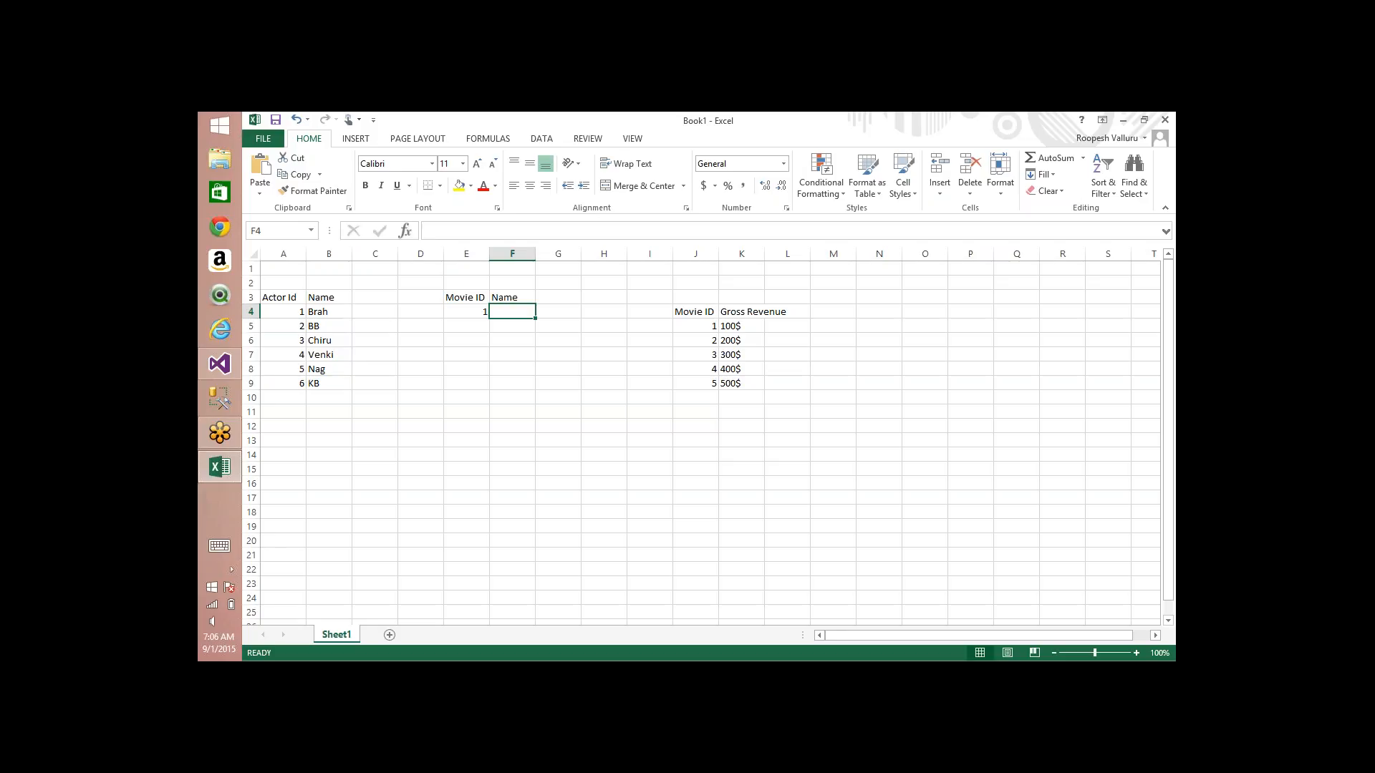
{"action": "type", "text": "PVC"}
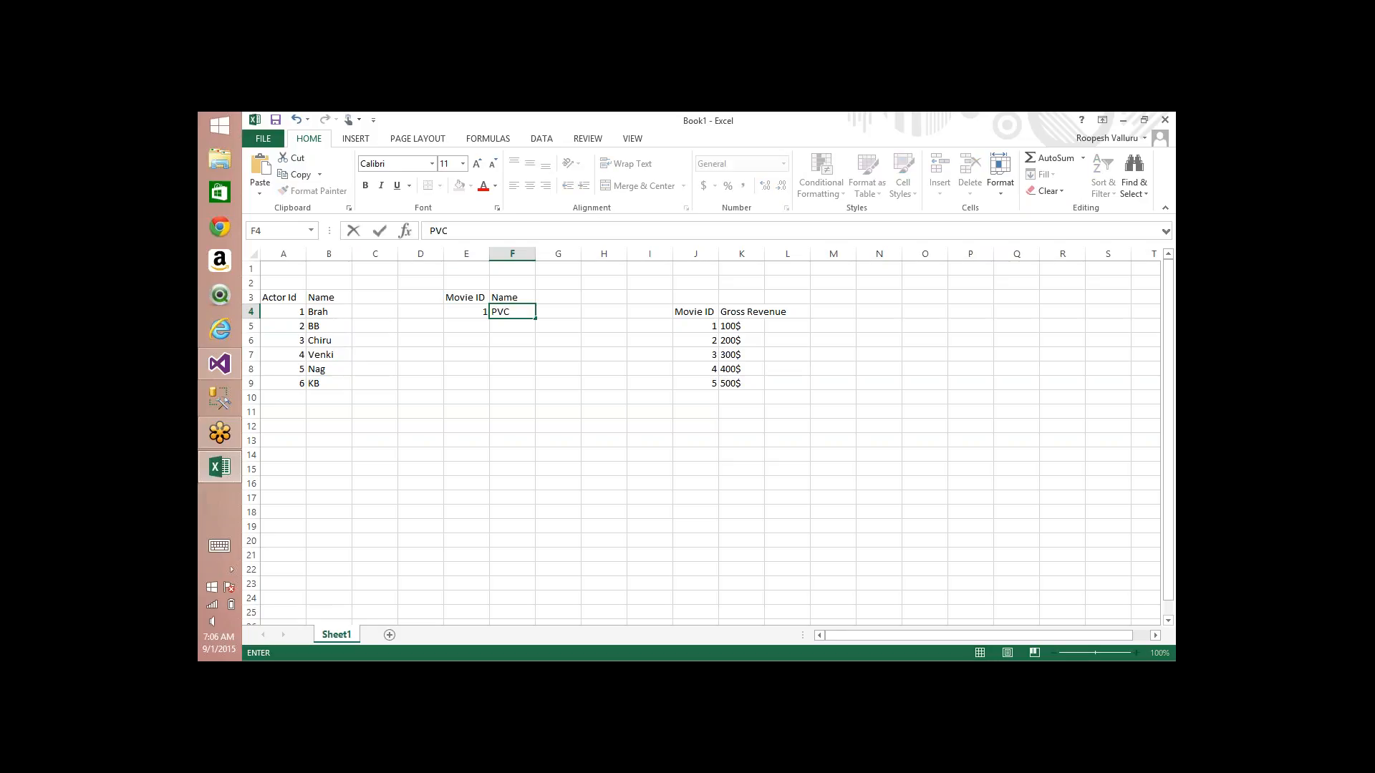
{"action": "key", "text": "Return"}
{"action": "type", "text": "2"}
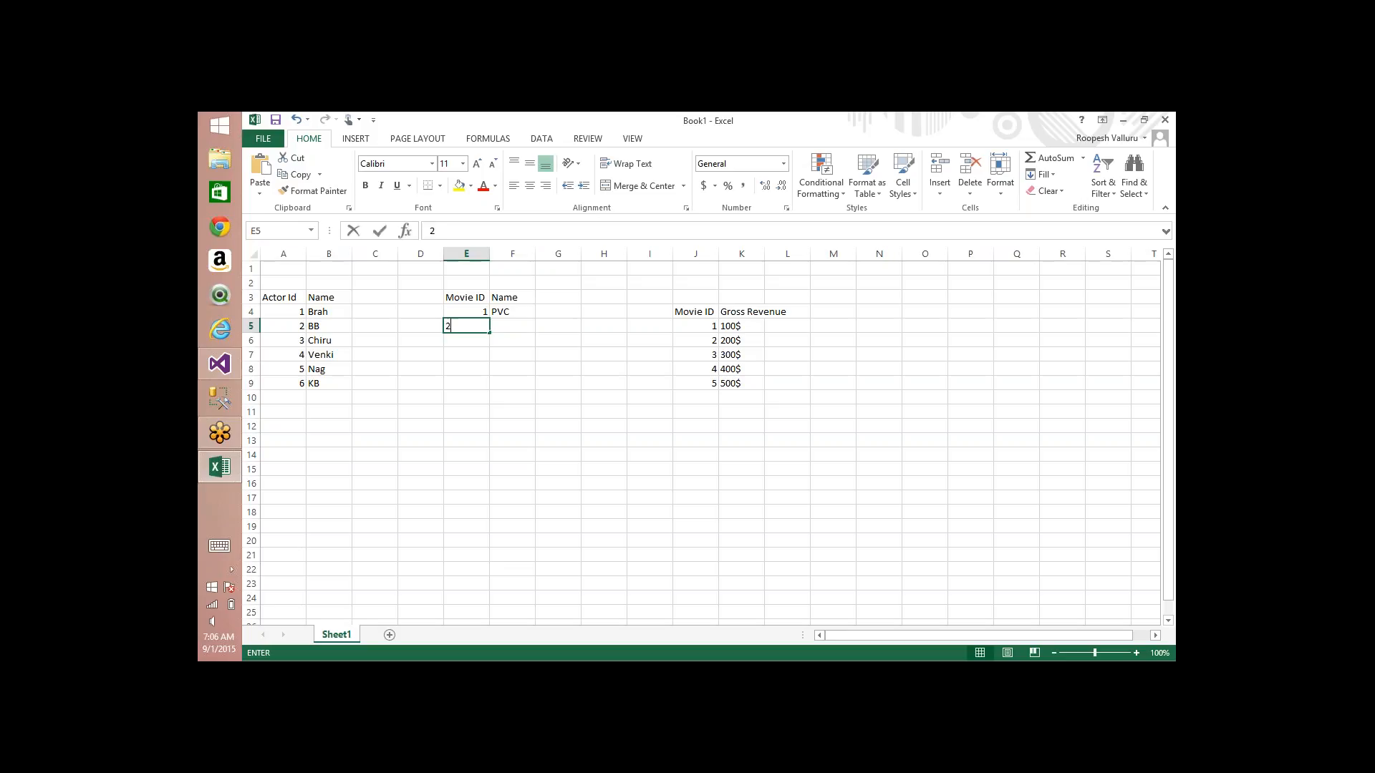
{"action": "key", "text": "Tab"}
{"action": "type", "text": "S"}
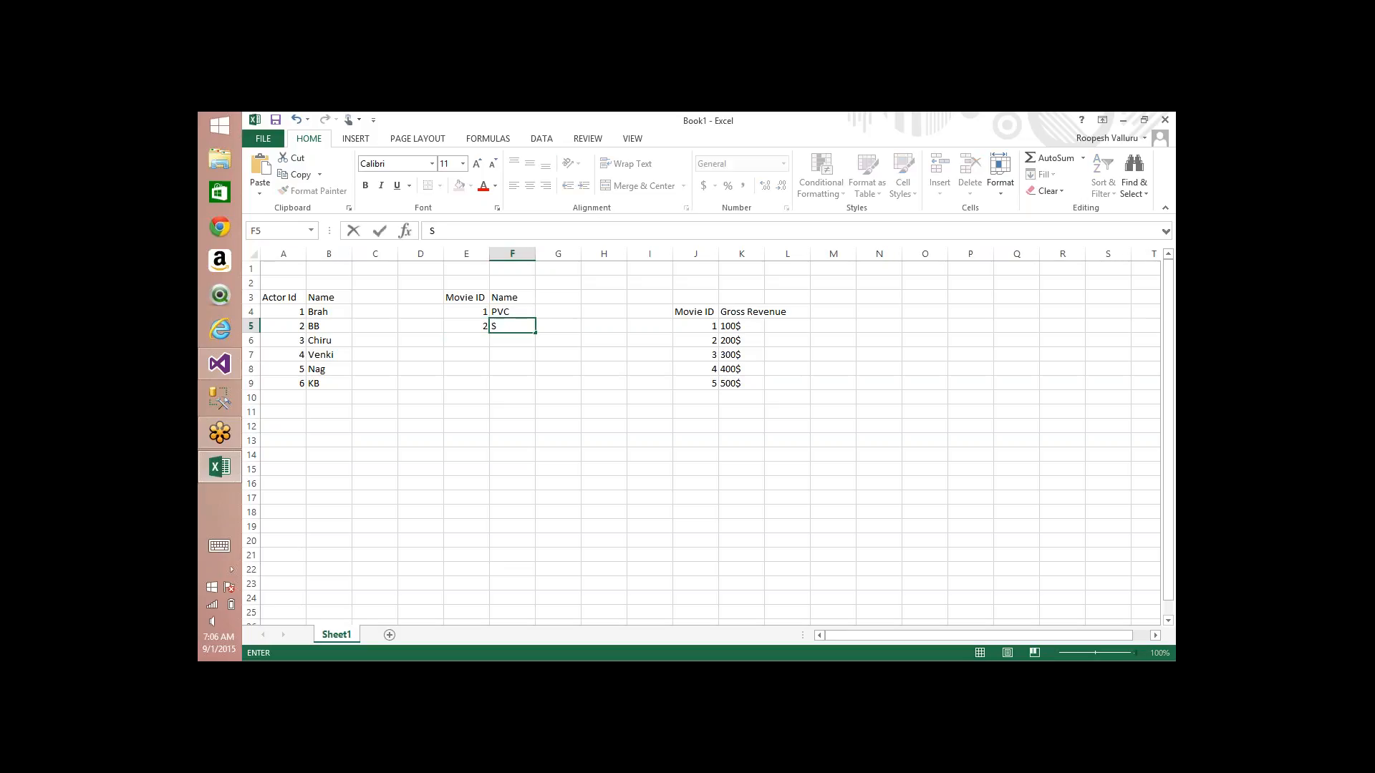
{"action": "type", "text": "talin"}
{"action": "key", "text": "Return"}
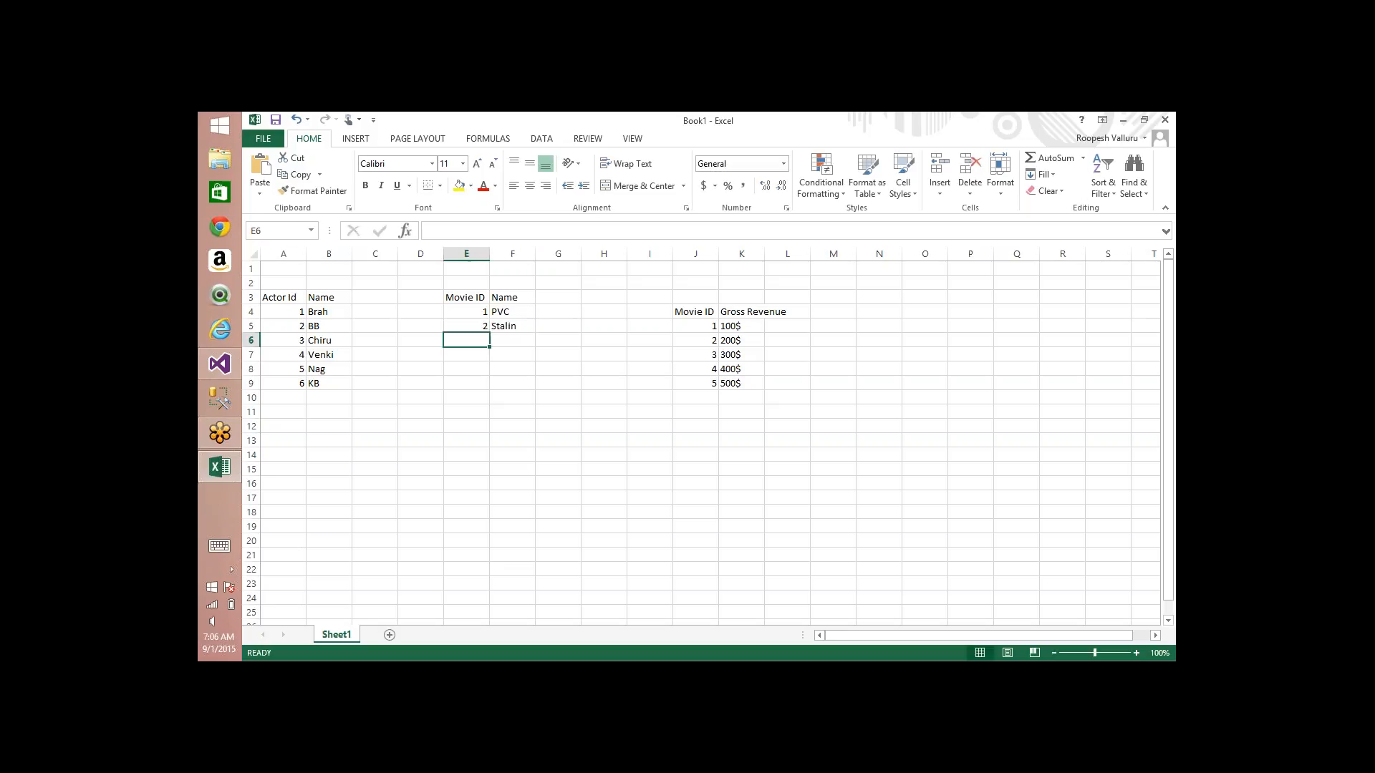
Step: Enter movie 3 as "Manam" in row 6 and movie 4 as "Shadow" in row 7 of the movie table
{"action": "type", "text": "3"}
{"action": "key", "text": "Tab"}
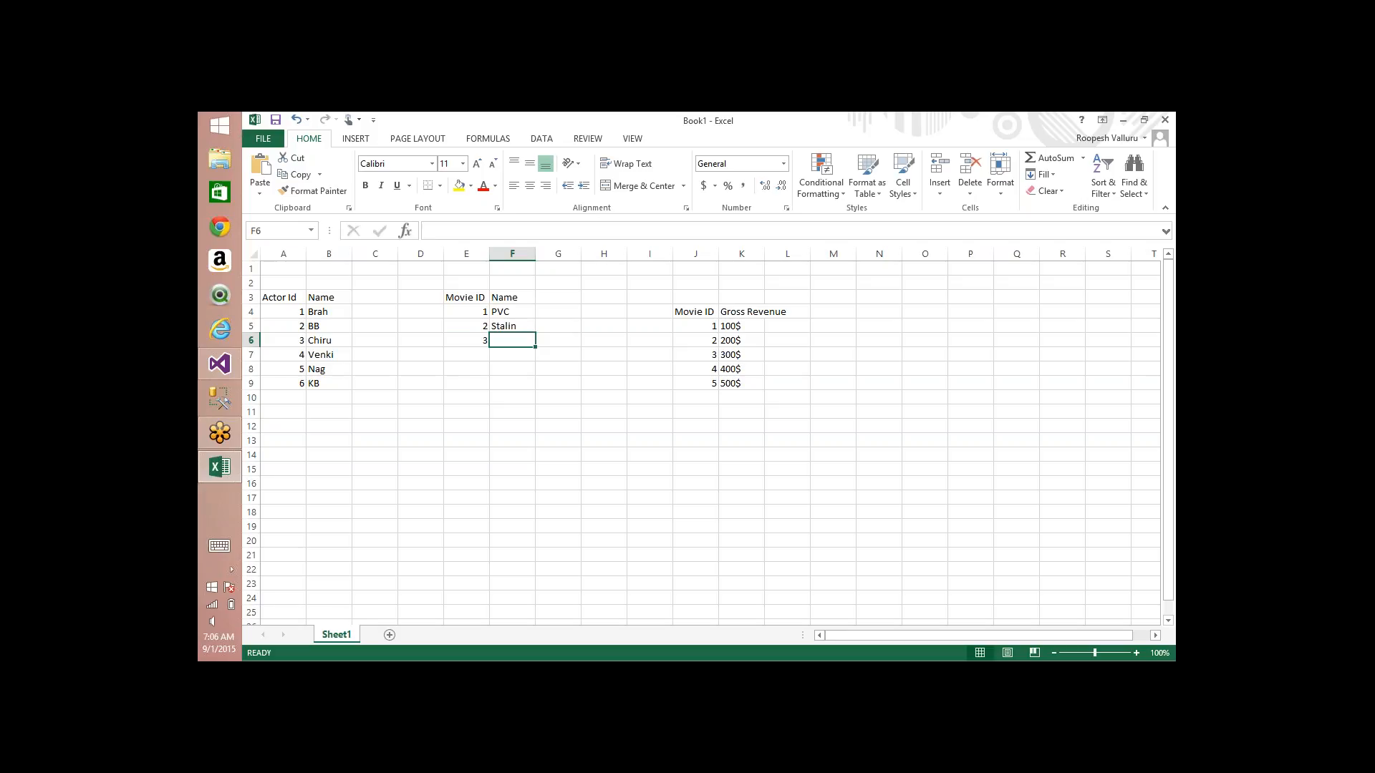
{"action": "type", "text": "Manam"}
{"action": "key", "text": "Return"}
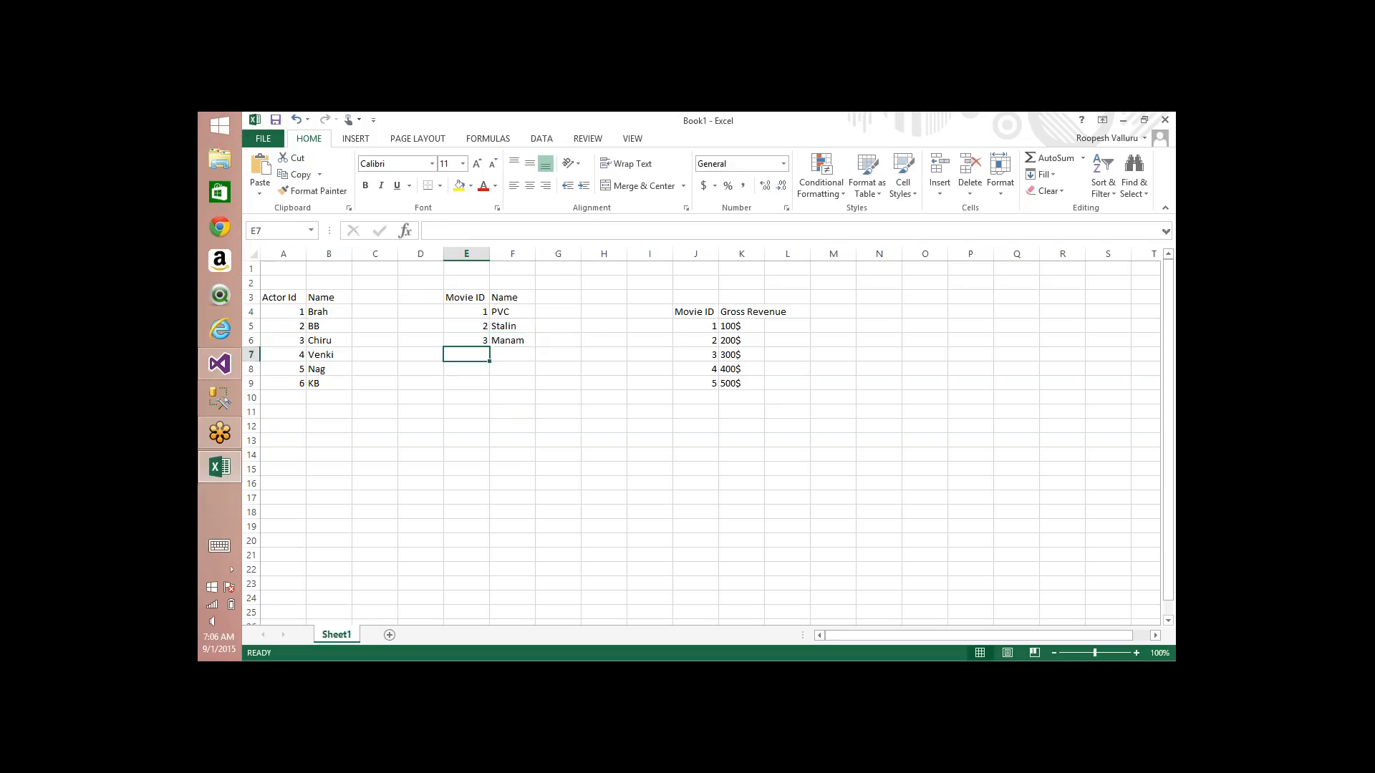
{"action": "type", "text": "4"}
{"action": "key", "text": "Tab"}
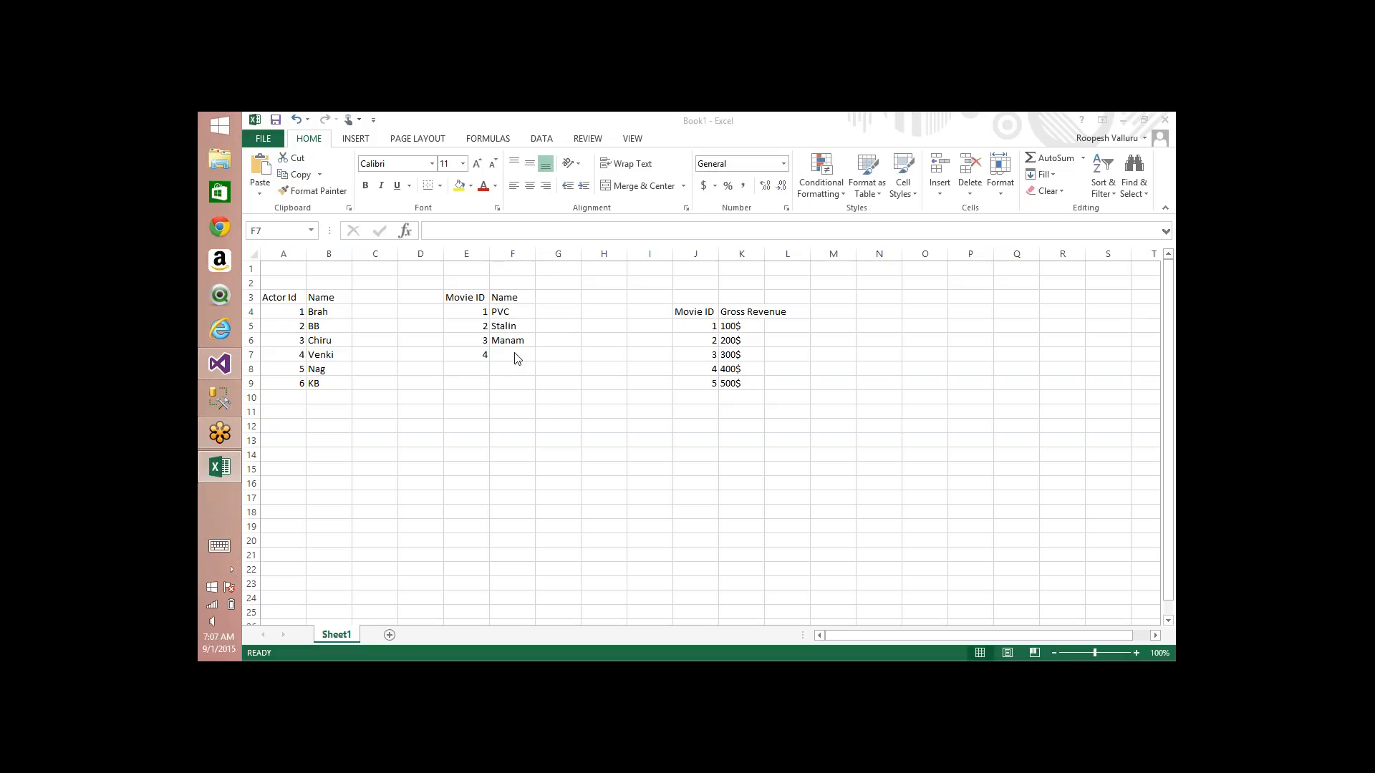
{"action": "type", "text": "Sha"}
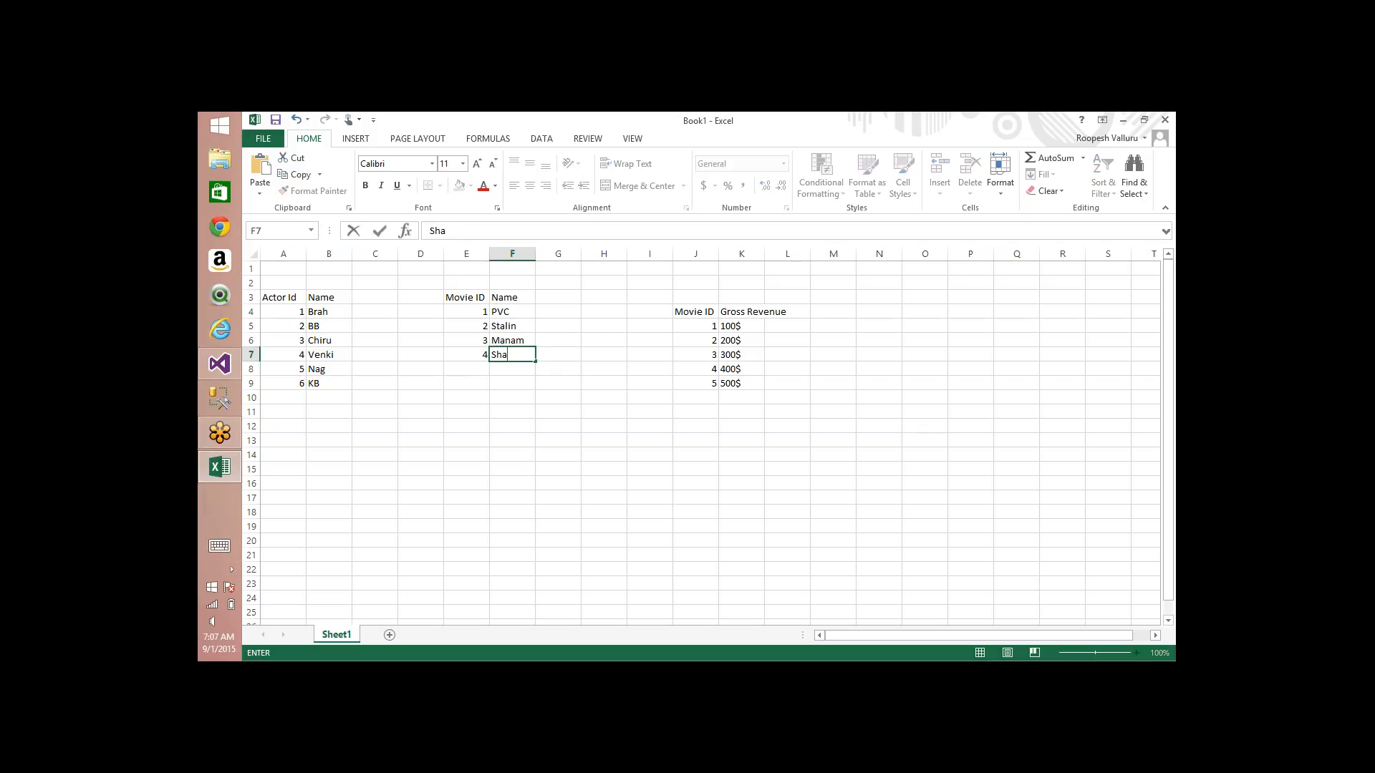
{"action": "type", "text": "dow"}
{"action": "key", "text": "Return"}
{"action": "key", "text": "Up"}
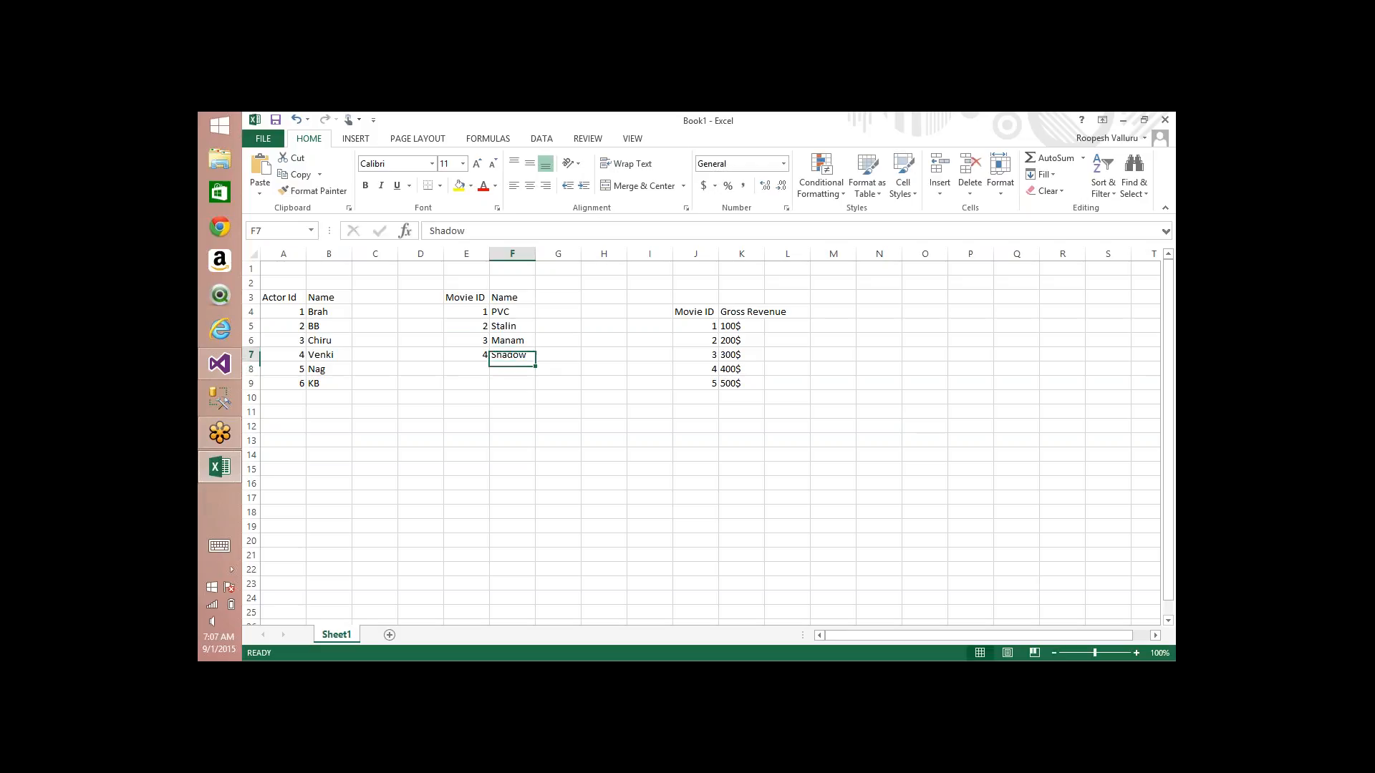
{"action": "key", "text": "Up"}
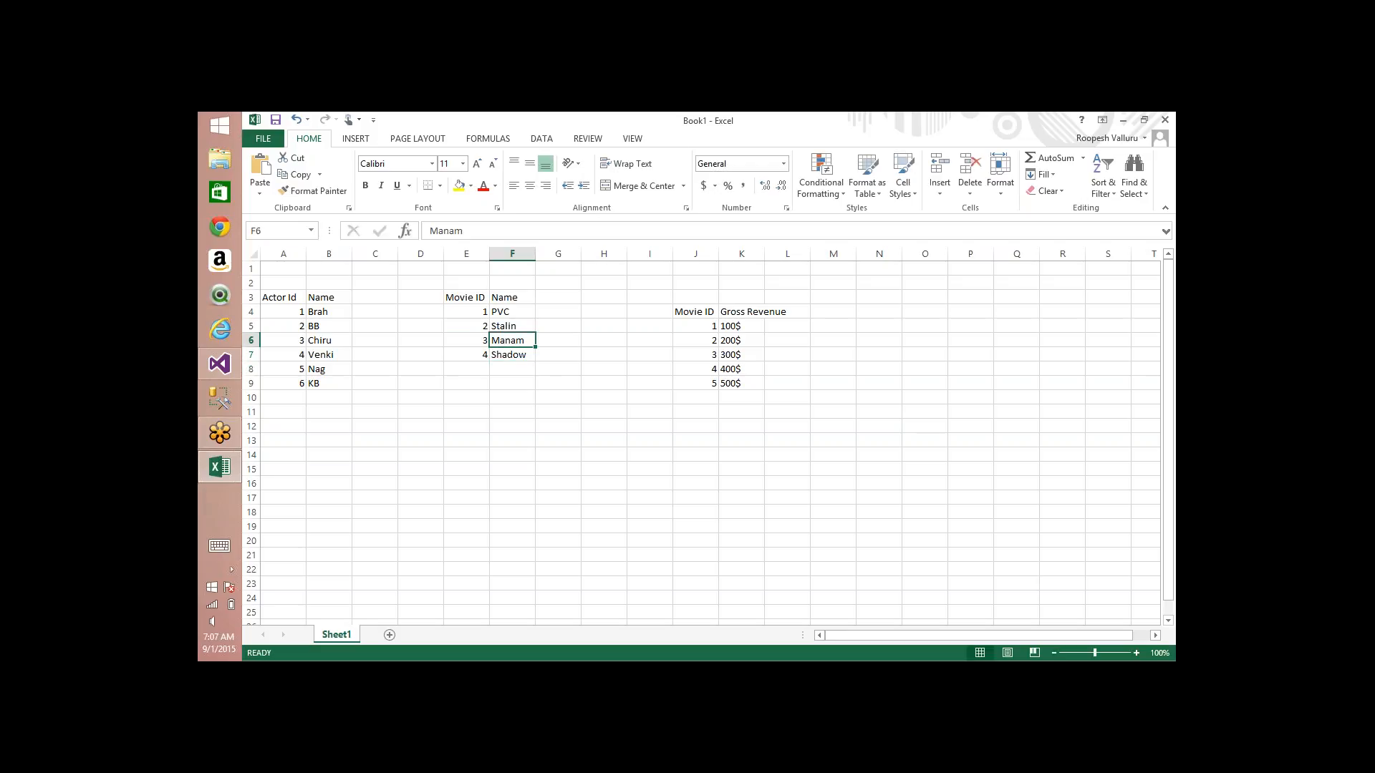
Step: Draw freehand pen arrows from the movie table and from the actor table to the movie revenue table
{"action": "left_click", "coordinate": [1041, 242]}
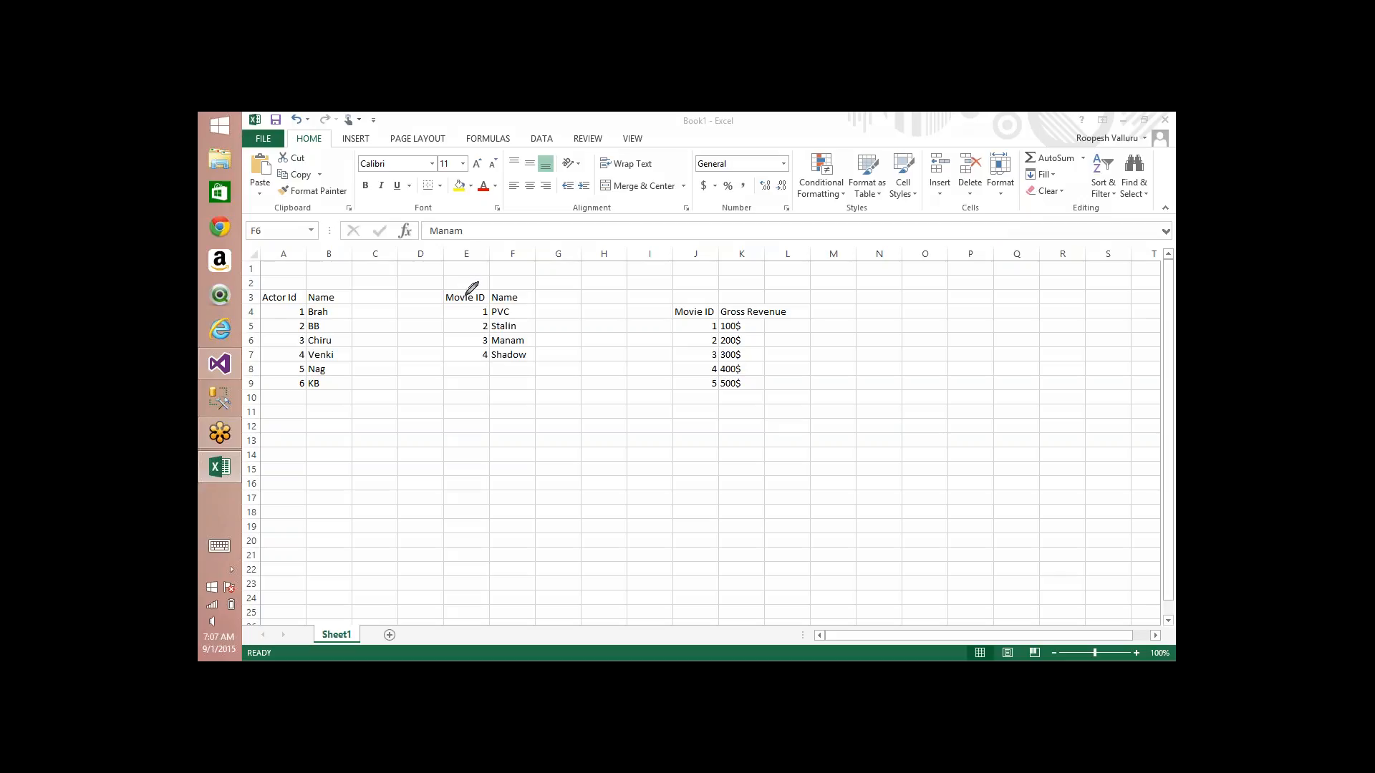
{"action": "mouse_move", "coordinate": [467, 293]}
{"action": "left_mouse_down"}
{"action": "mouse_move", "coordinate": [551, 227]}
{"action": "mouse_move", "coordinate": [713, 308]}
{"action": "mouse_move", "coordinate": [730, 282]}
{"action": "left_mouse_up"}
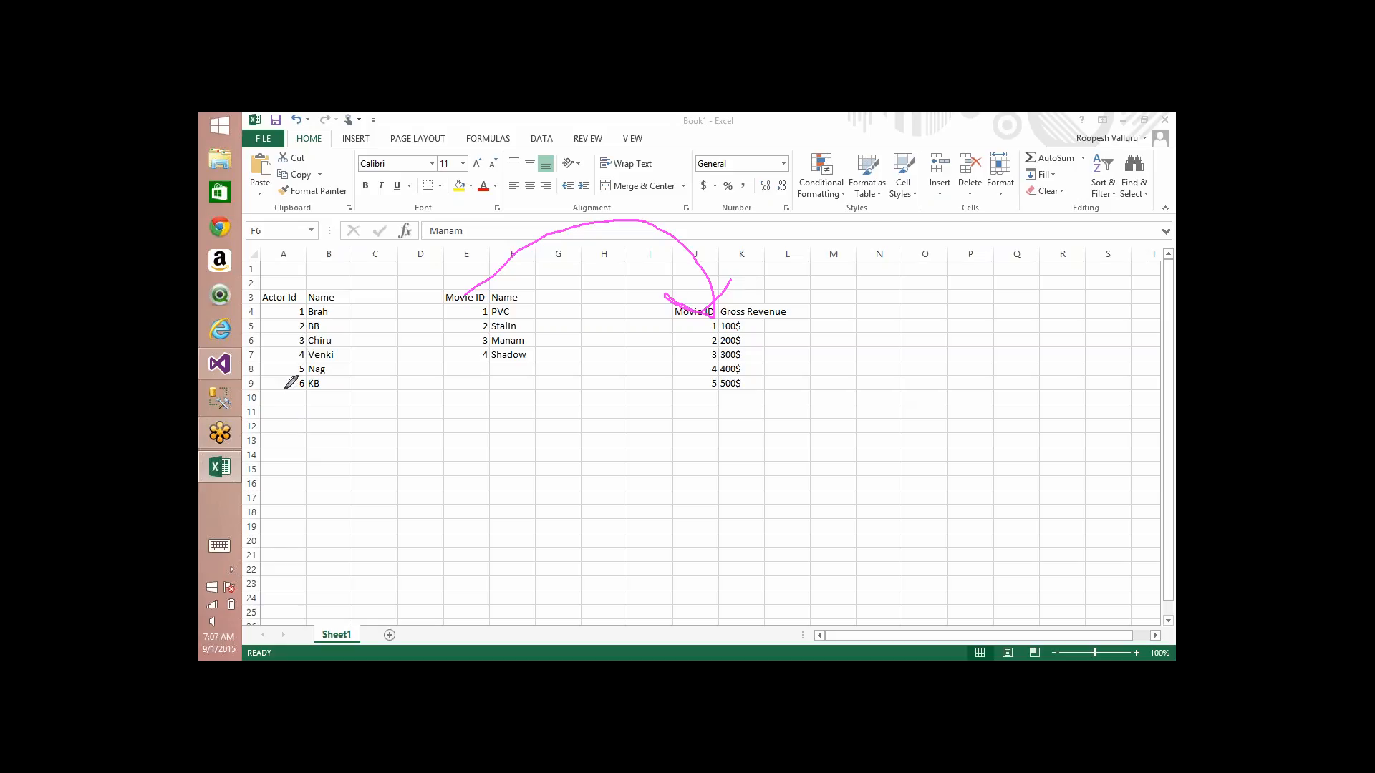
{"action": "mouse_move", "coordinate": [285, 388]}
{"action": "left_mouse_down"}
{"action": "mouse_move", "coordinate": [386, 509]}
{"action": "mouse_move", "coordinate": [704, 499]}
{"action": "mouse_move", "coordinate": [718, 409]}
{"action": "mouse_move", "coordinate": [762, 434]}
{"action": "left_mouse_up"}
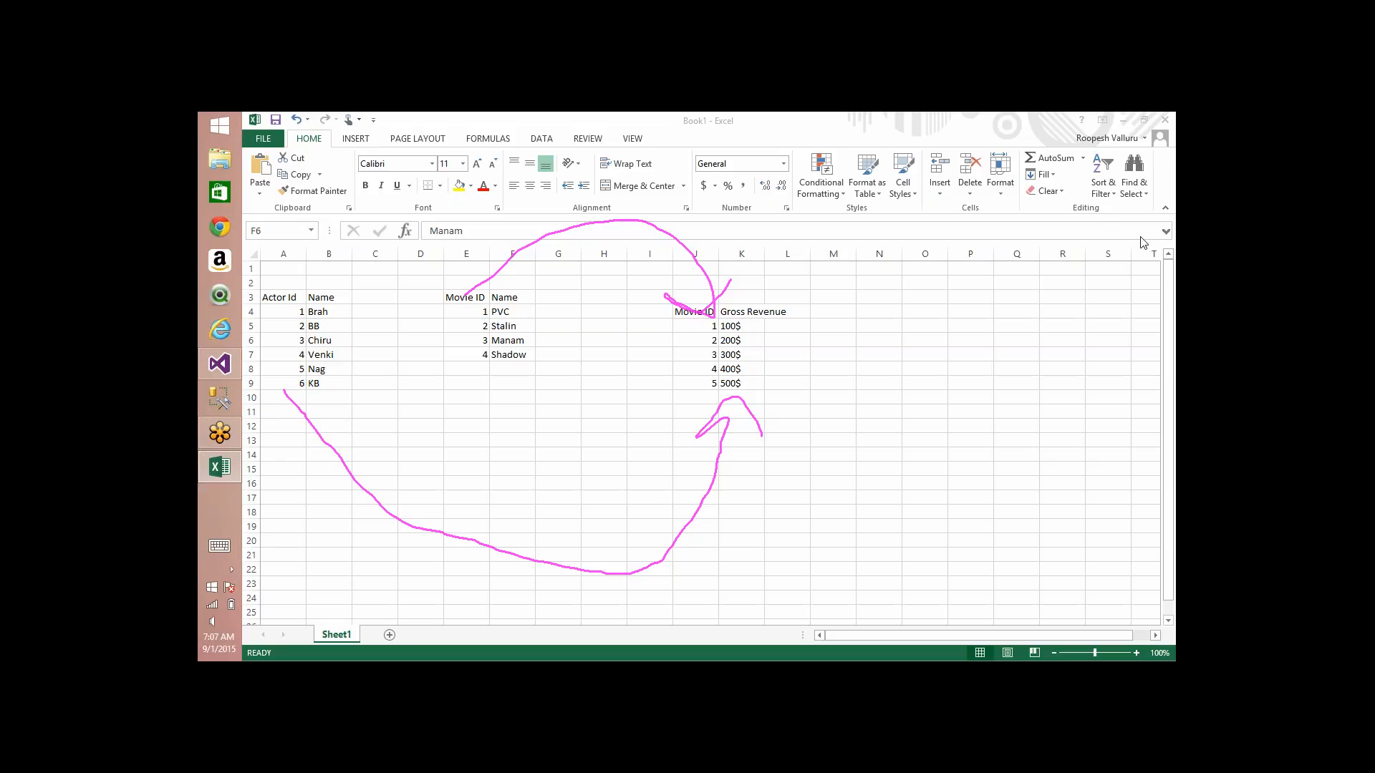
Step: Draw pen lines from actor 3 to several movies and from the movie table to several rows of the revenue table
{"action": "left_click", "coordinate": [1017, 240]}
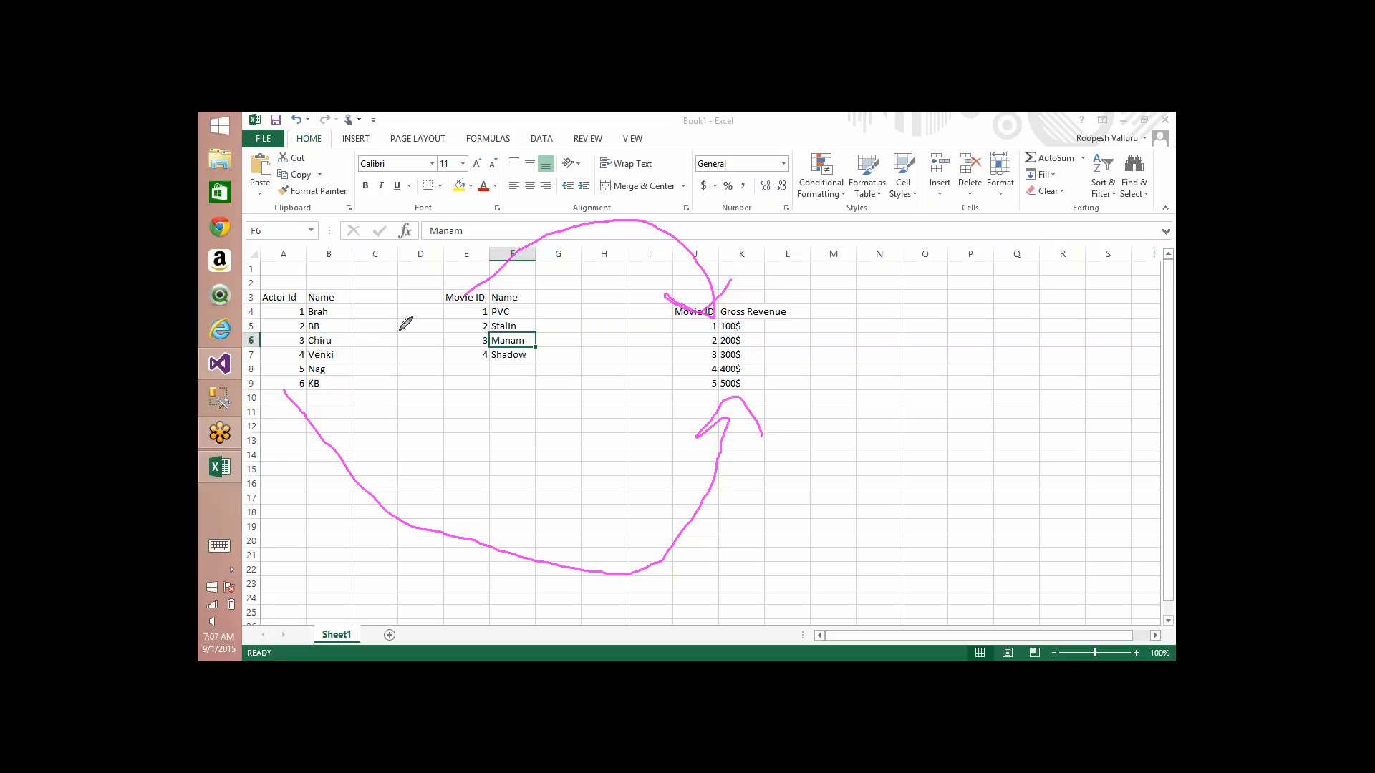
{"action": "left_click_drag", "start_coordinate": [325, 347], "coordinate": [527, 302]}
{"action": "left_click_drag", "start_coordinate": [333, 346], "coordinate": [513, 375]}
{"action": "mouse_move", "coordinate": [351, 346]}
{"action": "left_mouse_down"}
{"action": "mouse_move", "coordinate": [393, 350]}
{"action": "mouse_move", "coordinate": [487, 406]}
{"action": "left_mouse_up"}
{"action": "left_click_drag", "start_coordinate": [535, 320], "coordinate": [768, 321]}
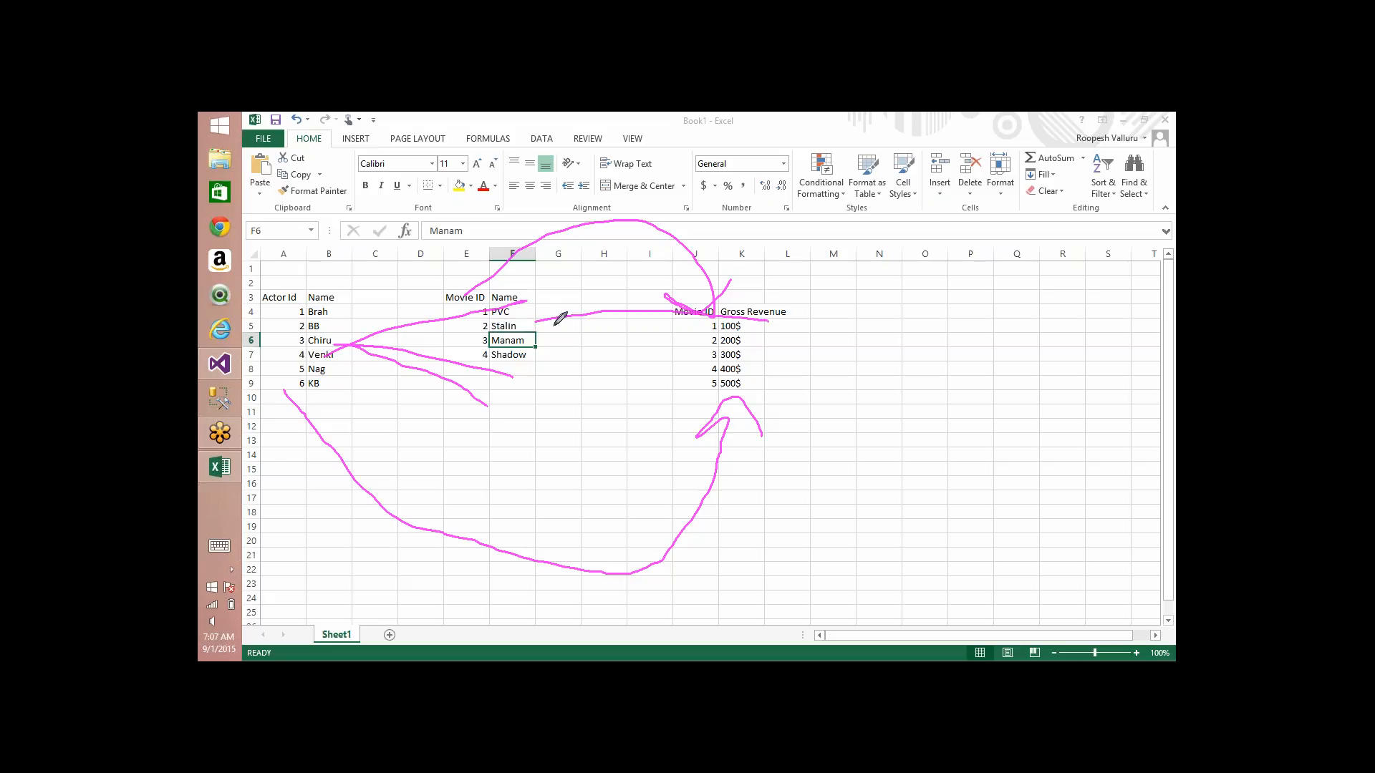
{"action": "left_click_drag", "start_coordinate": [552, 326], "coordinate": [705, 350]}
{"action": "left_click_drag", "start_coordinate": [583, 328], "coordinate": [716, 369]}
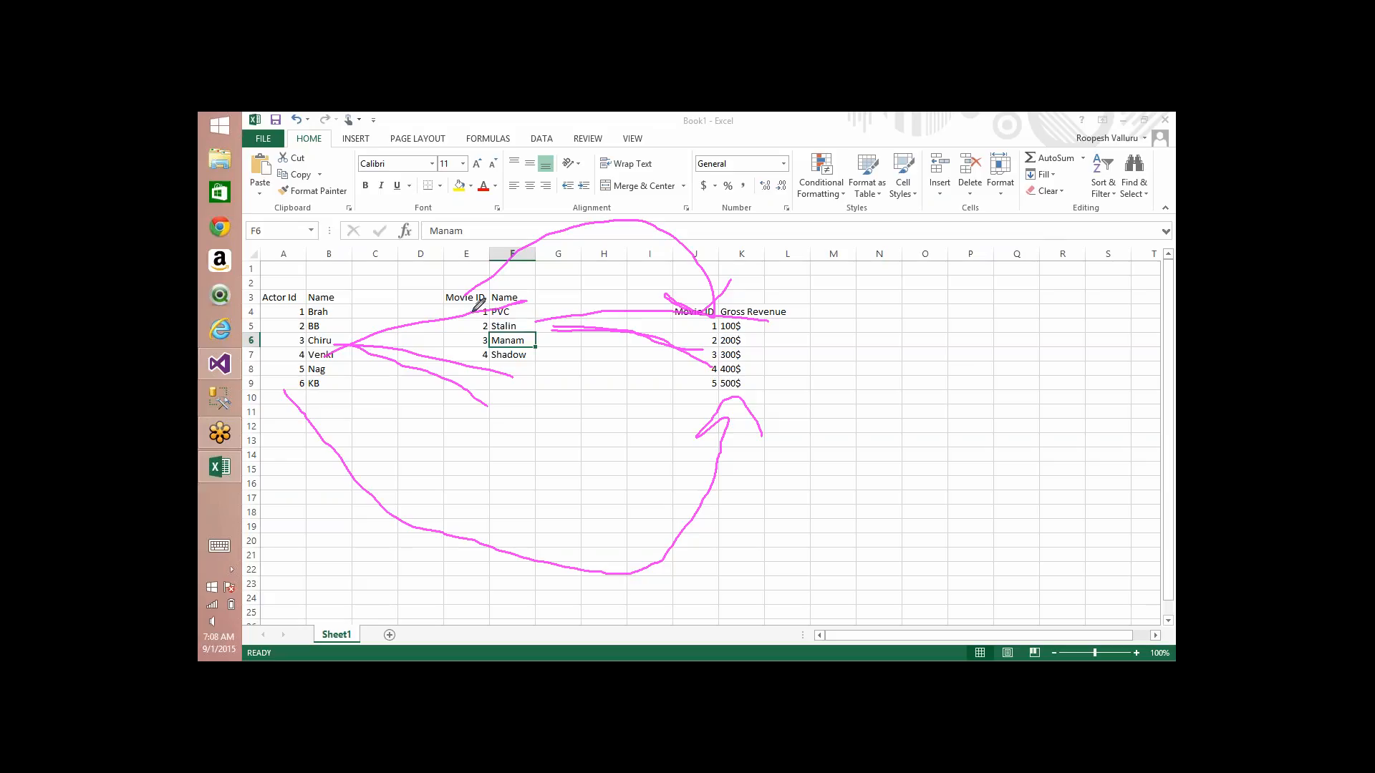
Step: Draw pen lines from the first rows of the movie table back to several actors in the actor table
{"action": "left_click_drag", "start_coordinate": [487, 307], "coordinate": [357, 365]}
{"action": "left_click_drag", "start_coordinate": [506, 304], "coordinate": [339, 286]}
{"action": "left_click_drag", "start_coordinate": [487, 325], "coordinate": [375, 390]}
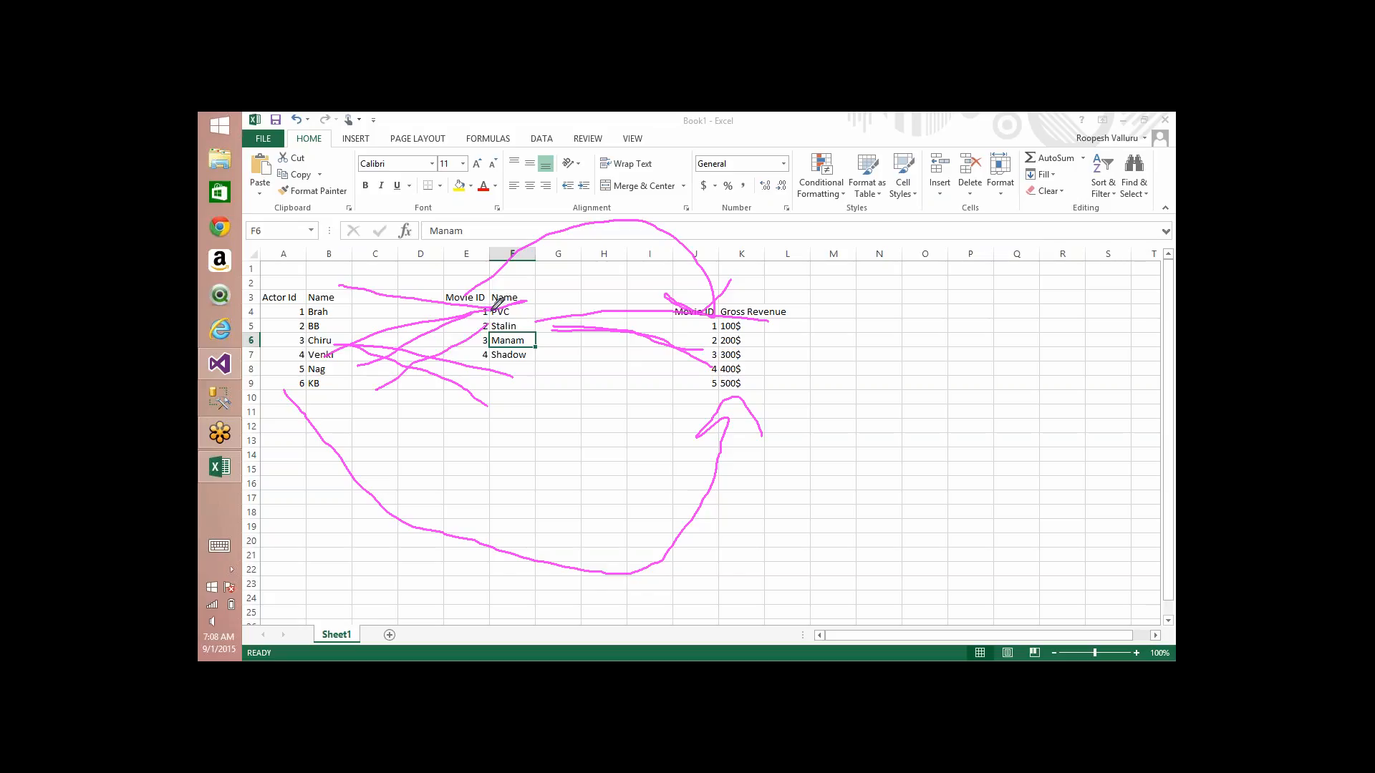
{"action": "left_click_drag", "start_coordinate": [503, 302], "coordinate": [308, 399]}
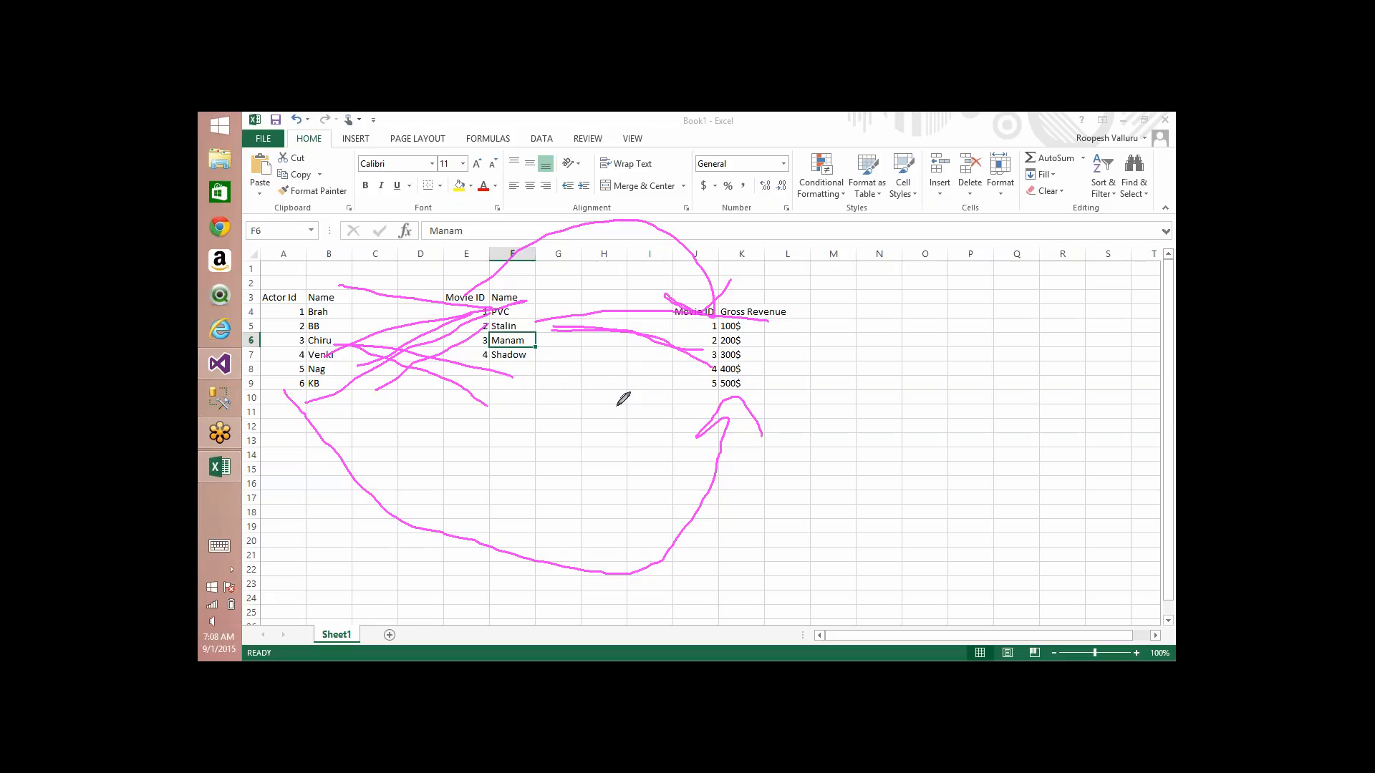
Step: Circle the actor and movie tables together with the pen, and erase all pen marks from the sheet
{"action": "mouse_move", "coordinate": [569, 349]}
{"action": "left_mouse_down"}
{"action": "mouse_move", "coordinate": [378, 255]}
{"action": "mouse_move", "coordinate": [567, 422]}
{"action": "mouse_move", "coordinate": [600, 336]}
{"action": "left_mouse_up"}
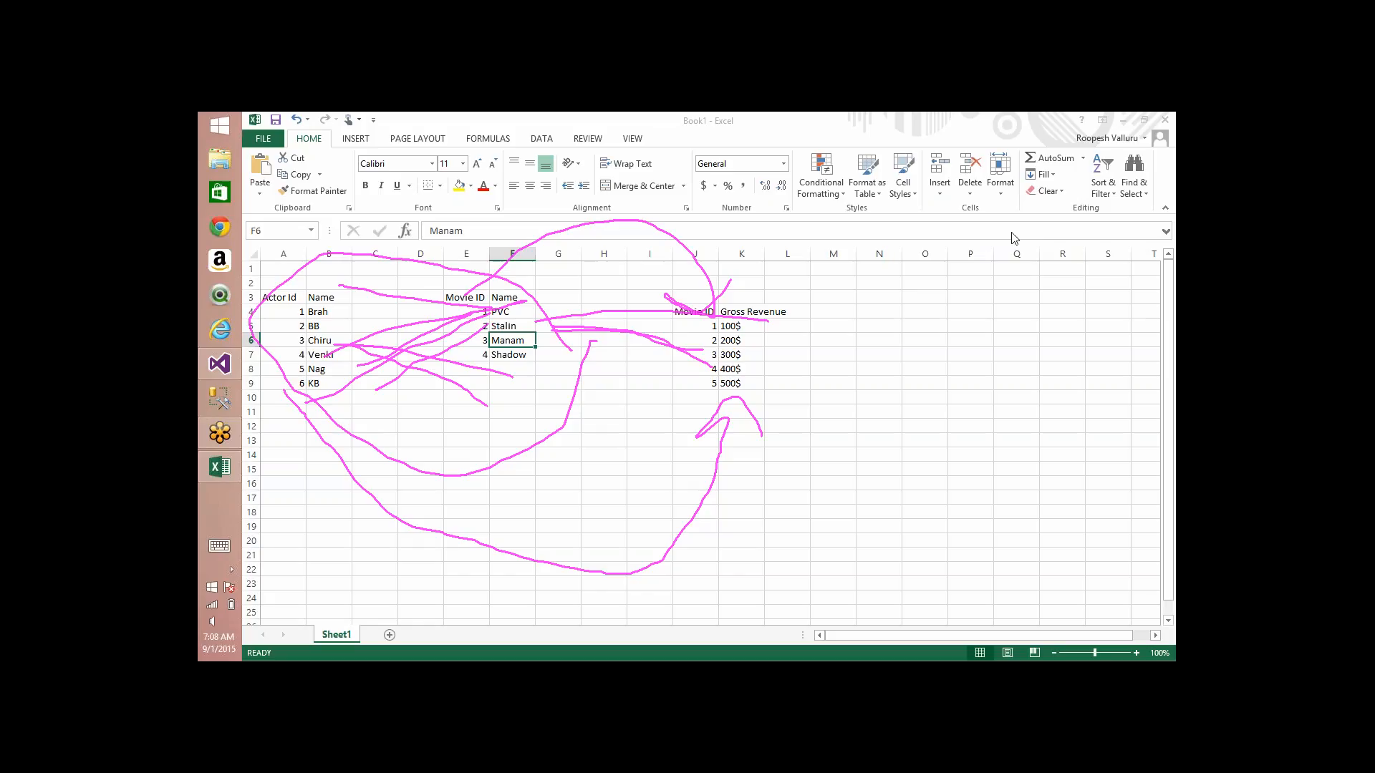
{"action": "left_click", "coordinate": [1087, 251]}
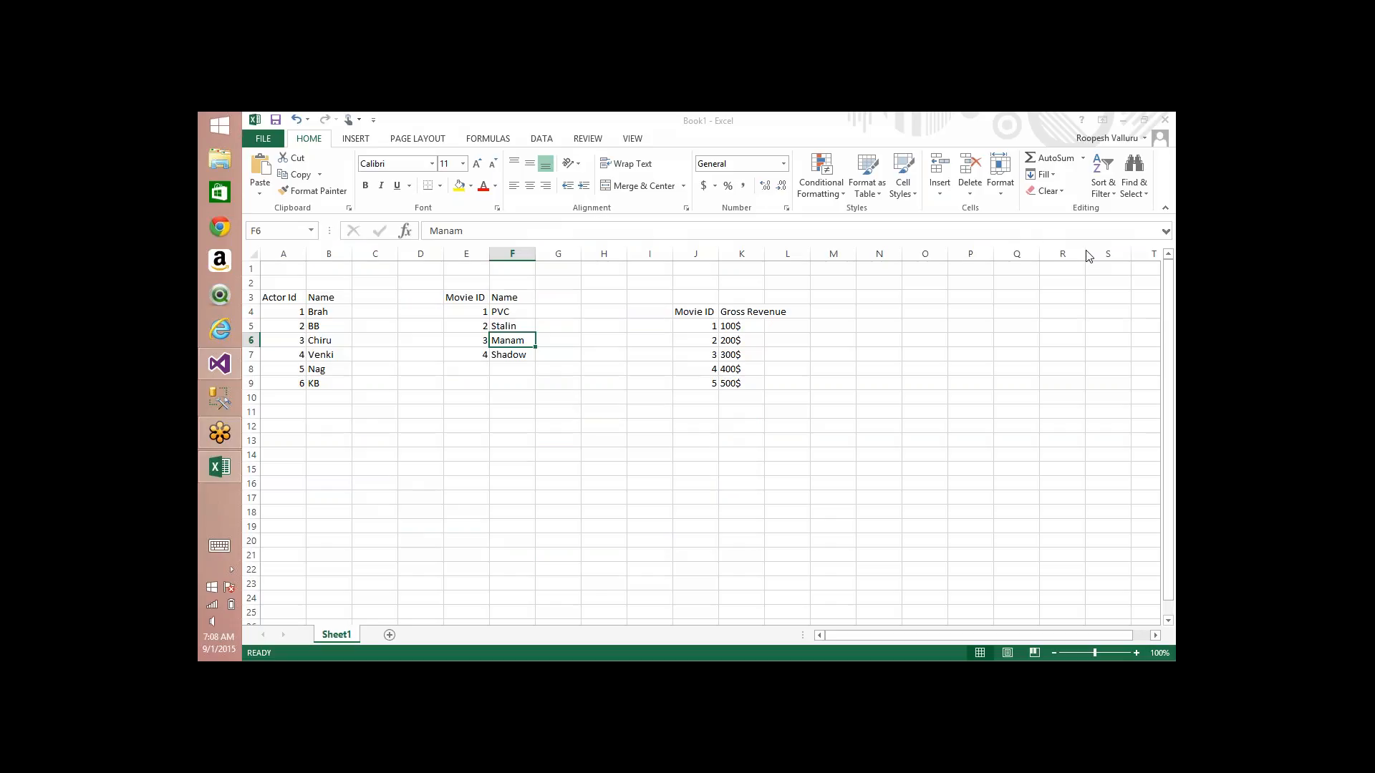
Step: Start a bridge table with the headers "Actor ID" in cell D12 and "Movie ID" in cell E12
{"action": "left_click", "coordinate": [378, 416]}
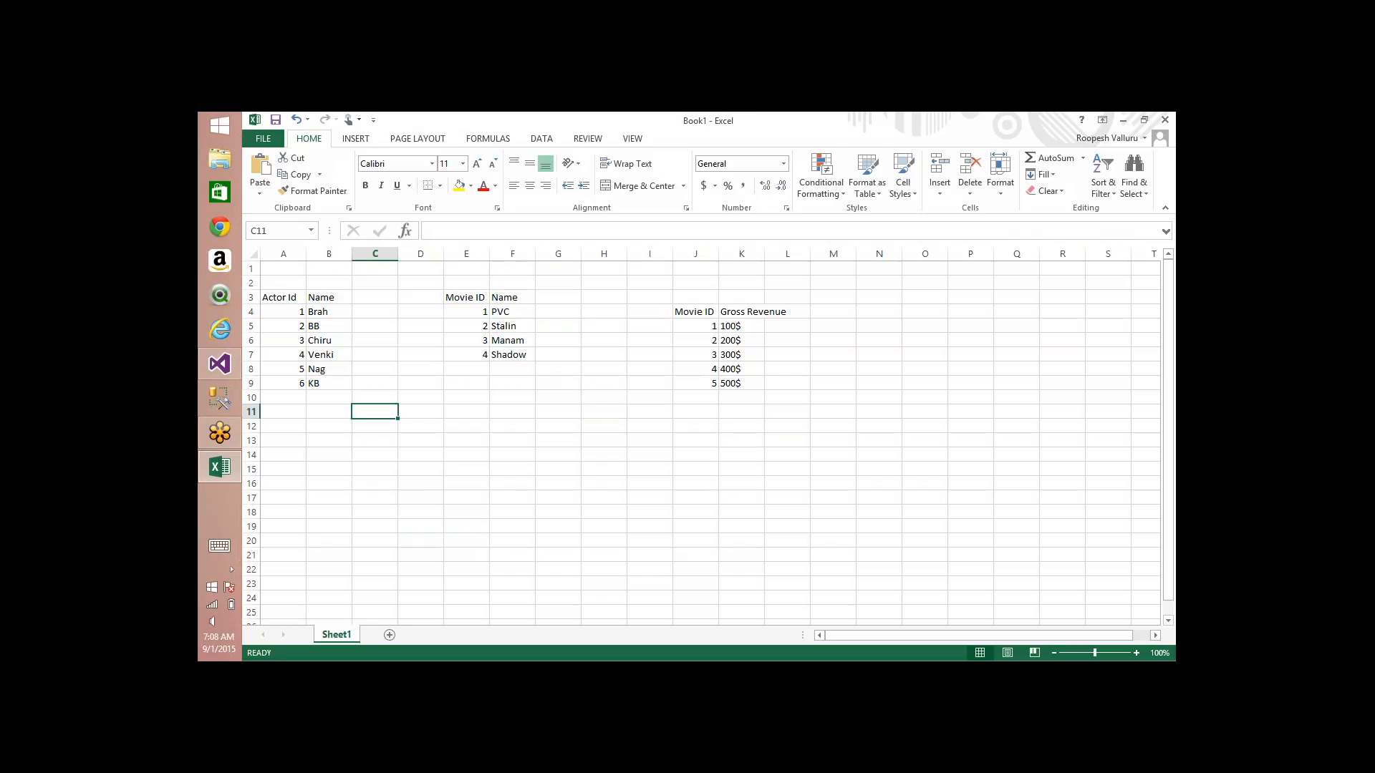
{"action": "left_click", "coordinate": [406, 424]}
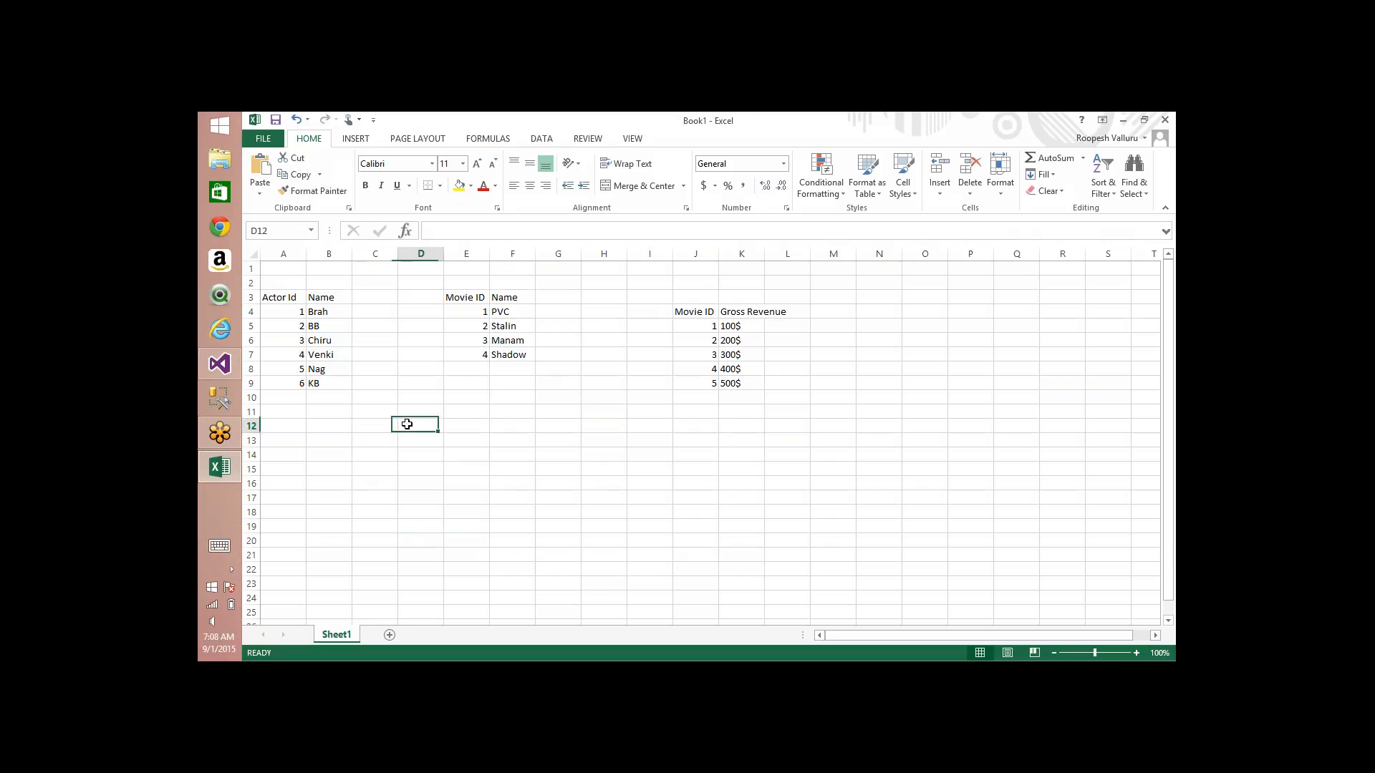
{"action": "type", "text": "Ac"}
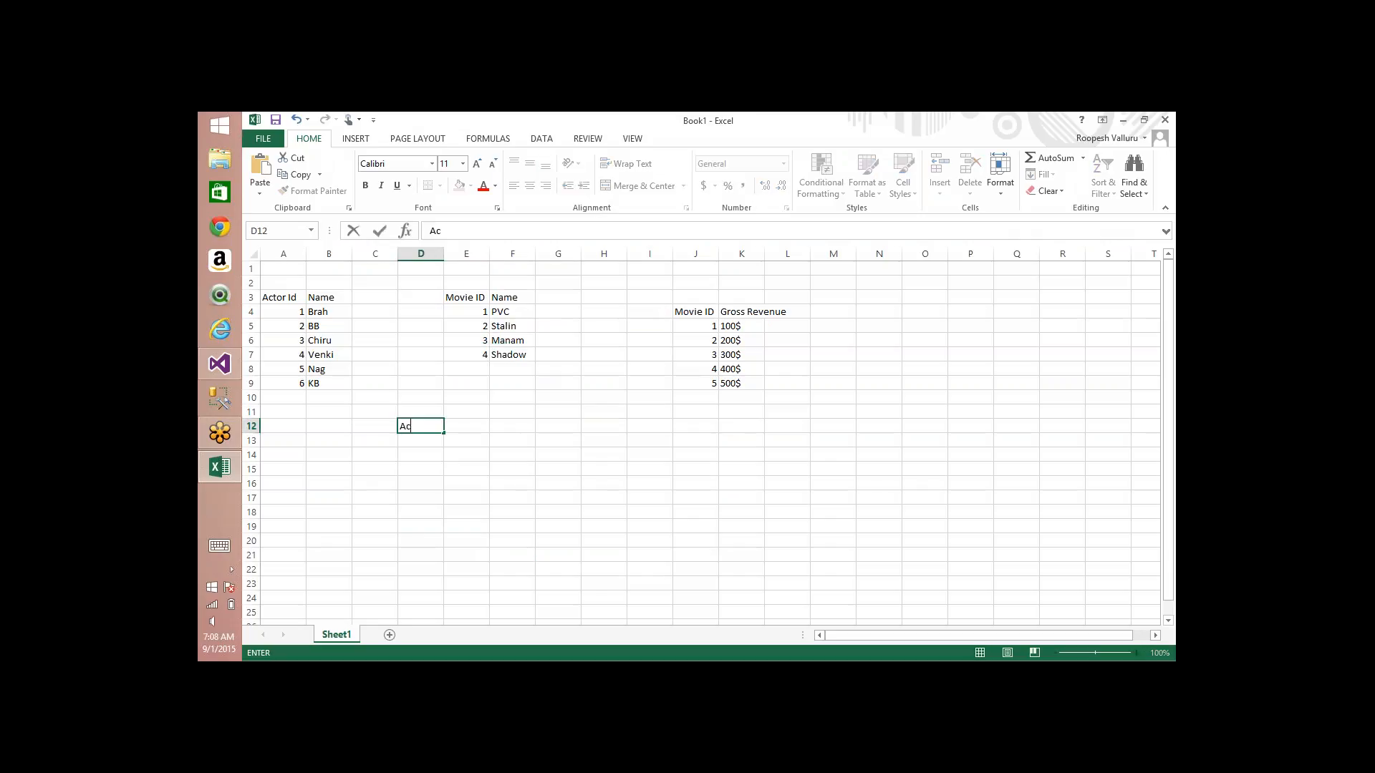
{"action": "type", "text": "tor ID"}
{"action": "key", "text": "Tab"}
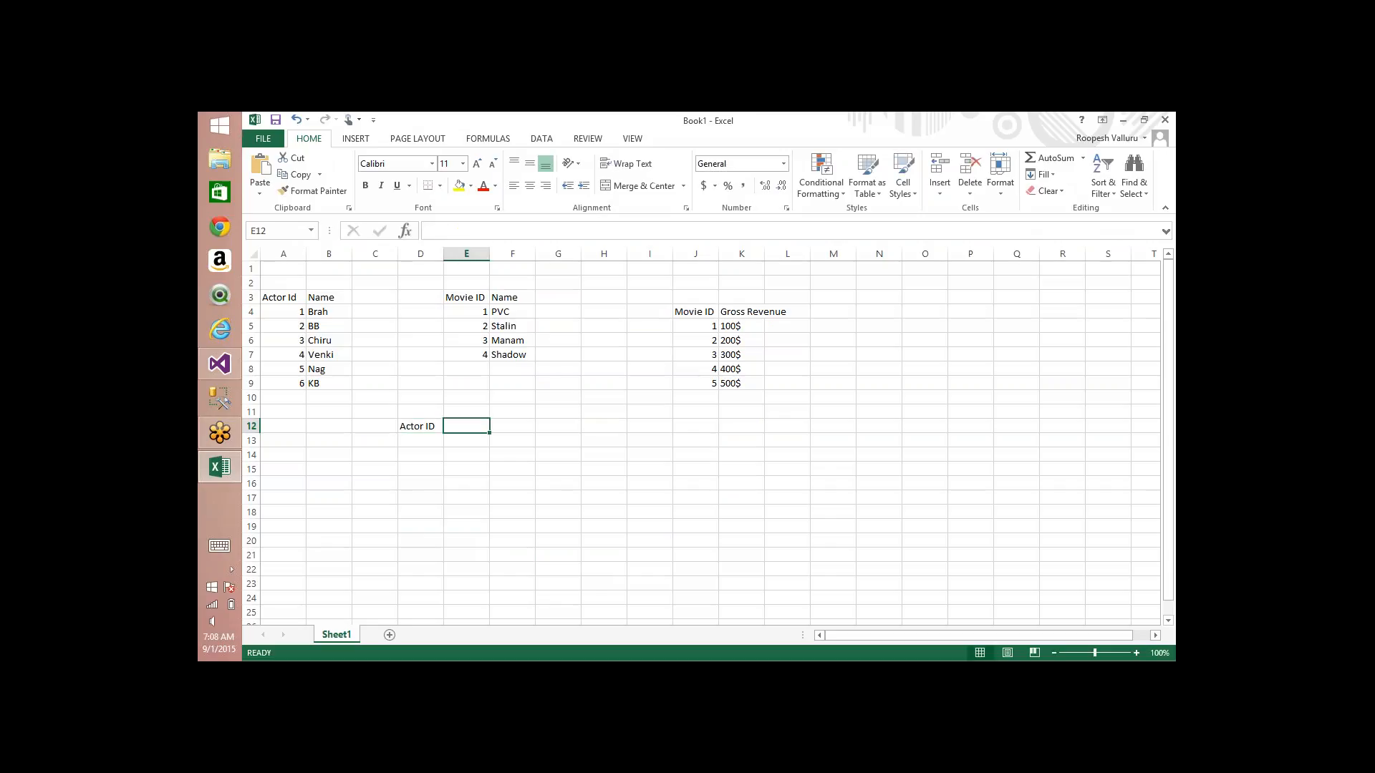
{"action": "type", "text": "Movie "}
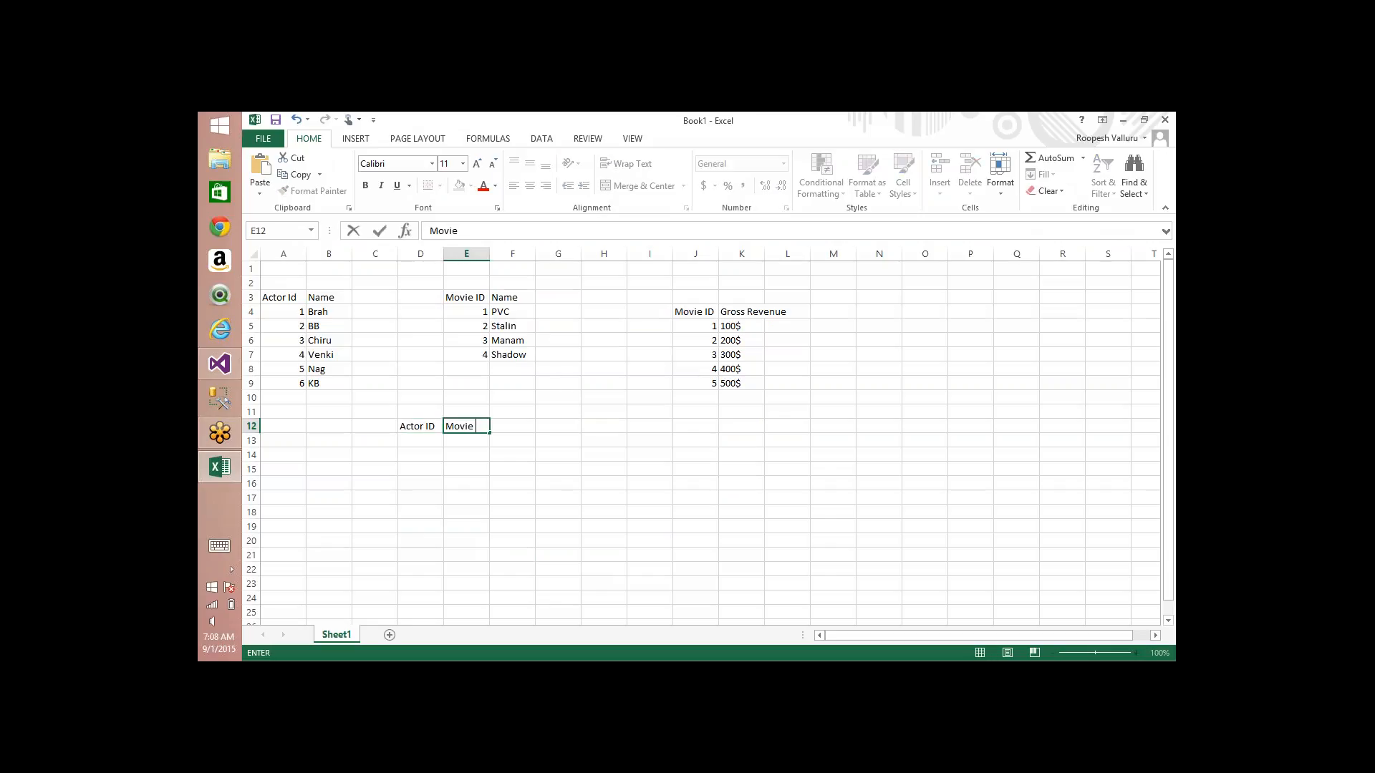
{"action": "type", "text": "ID"}
{"action": "key", "text": "Return"}
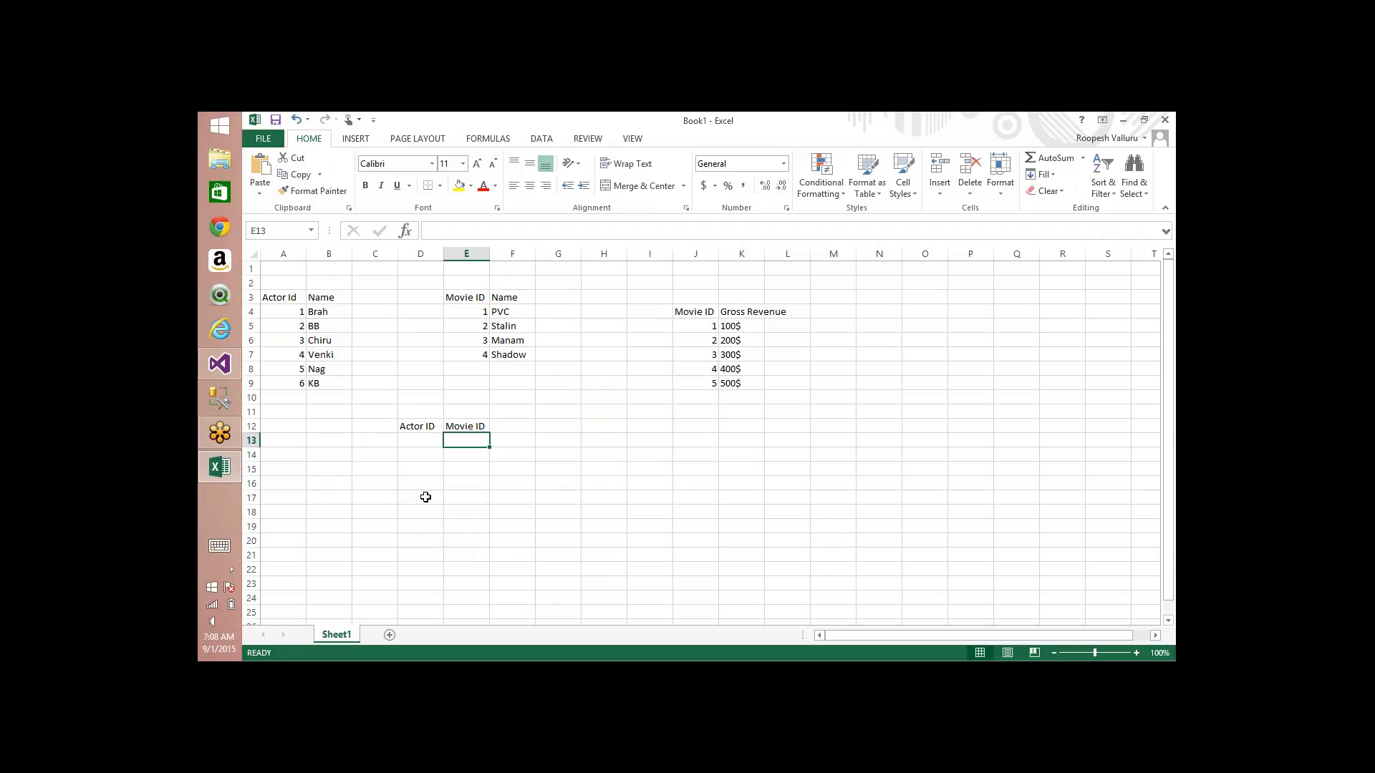
Step: Pair actor 1 with movie 1 in row 13 and with movie 2 in row 14 of the bridge table
{"action": "left_click", "coordinate": [403, 440]}
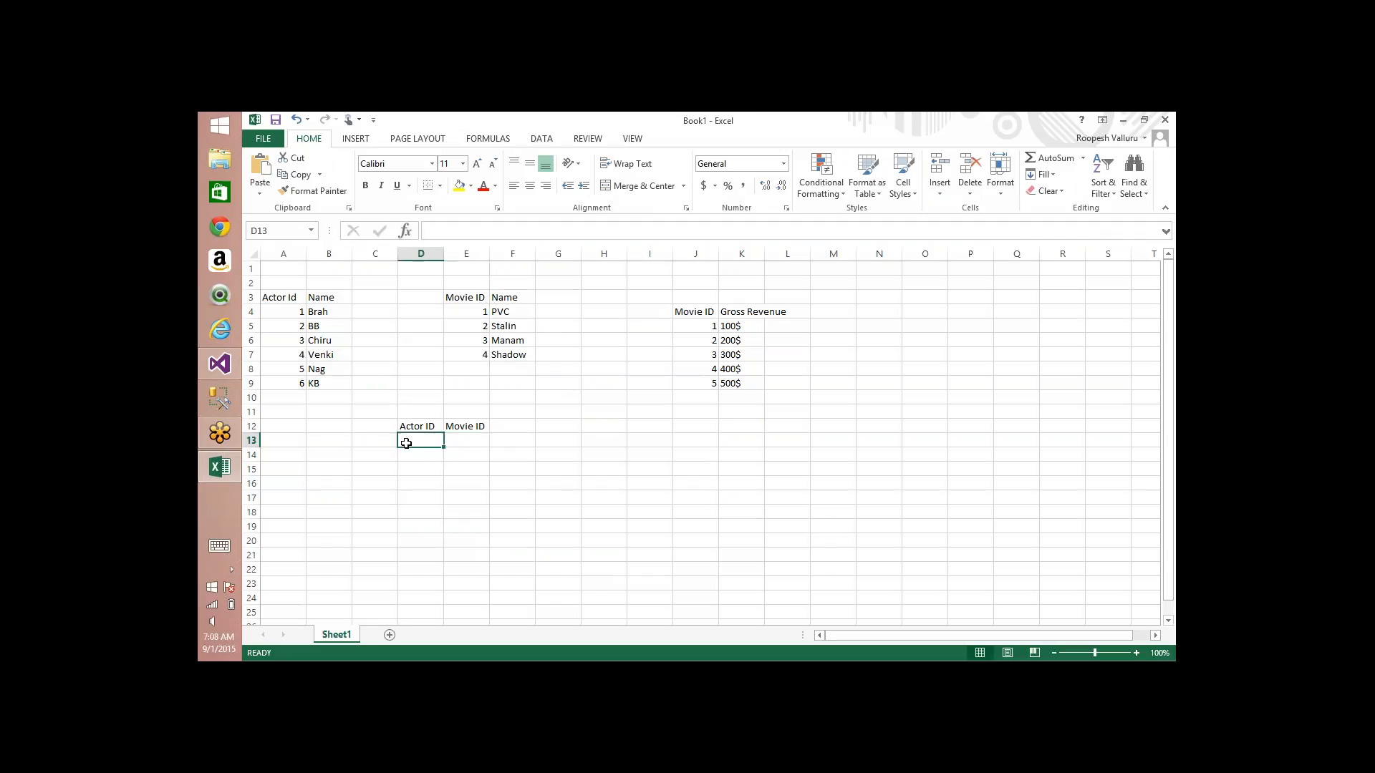
{"action": "type", "text": "1"}
{"action": "key", "text": "Tab"}
{"action": "type", "text": "1"}
{"action": "key", "text": "Return"}
{"action": "type", "text": "1"}
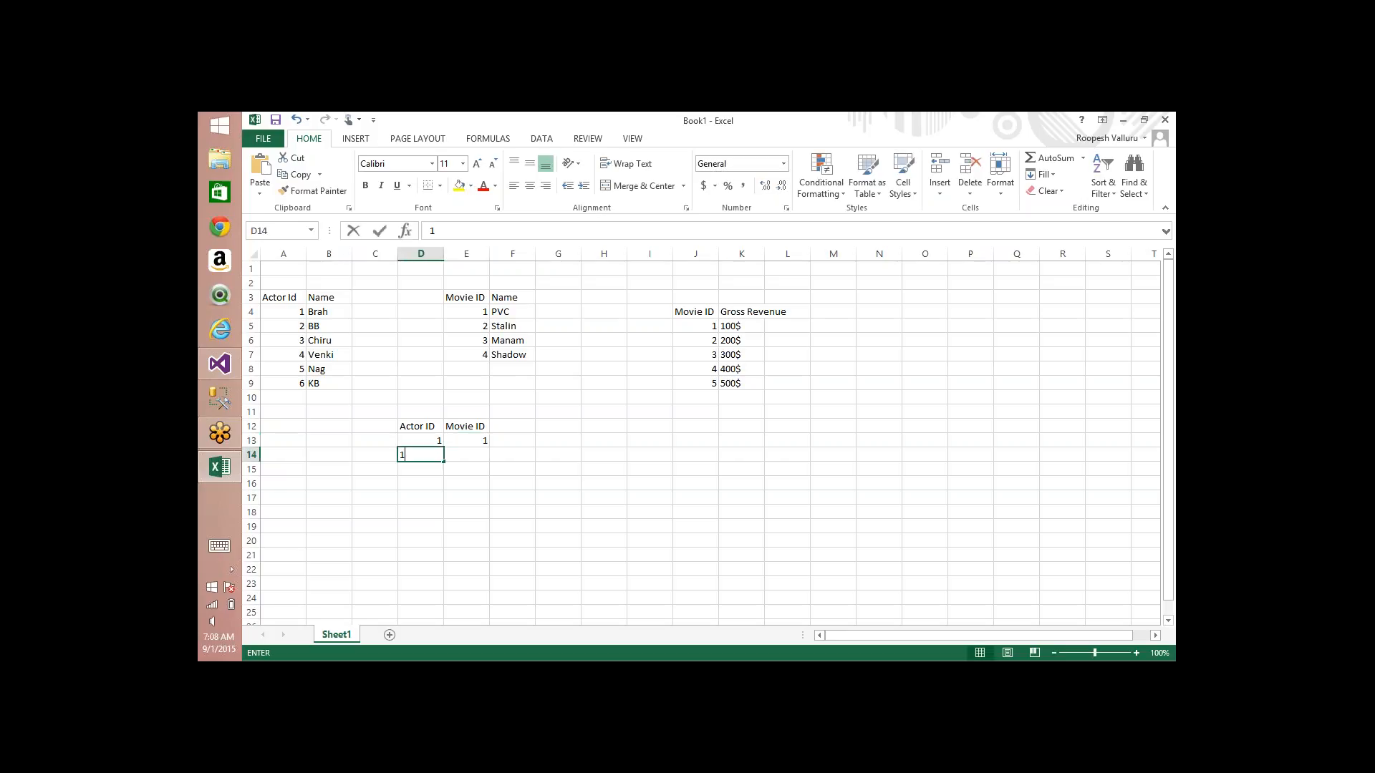
{"action": "key", "text": "Tab"}
{"action": "type", "text": "2"}
{"action": "key", "text": "Return"}
Step: Pair actor 1 with movie 4 in row 15 of the bridge table
{"action": "type", "text": "1"}
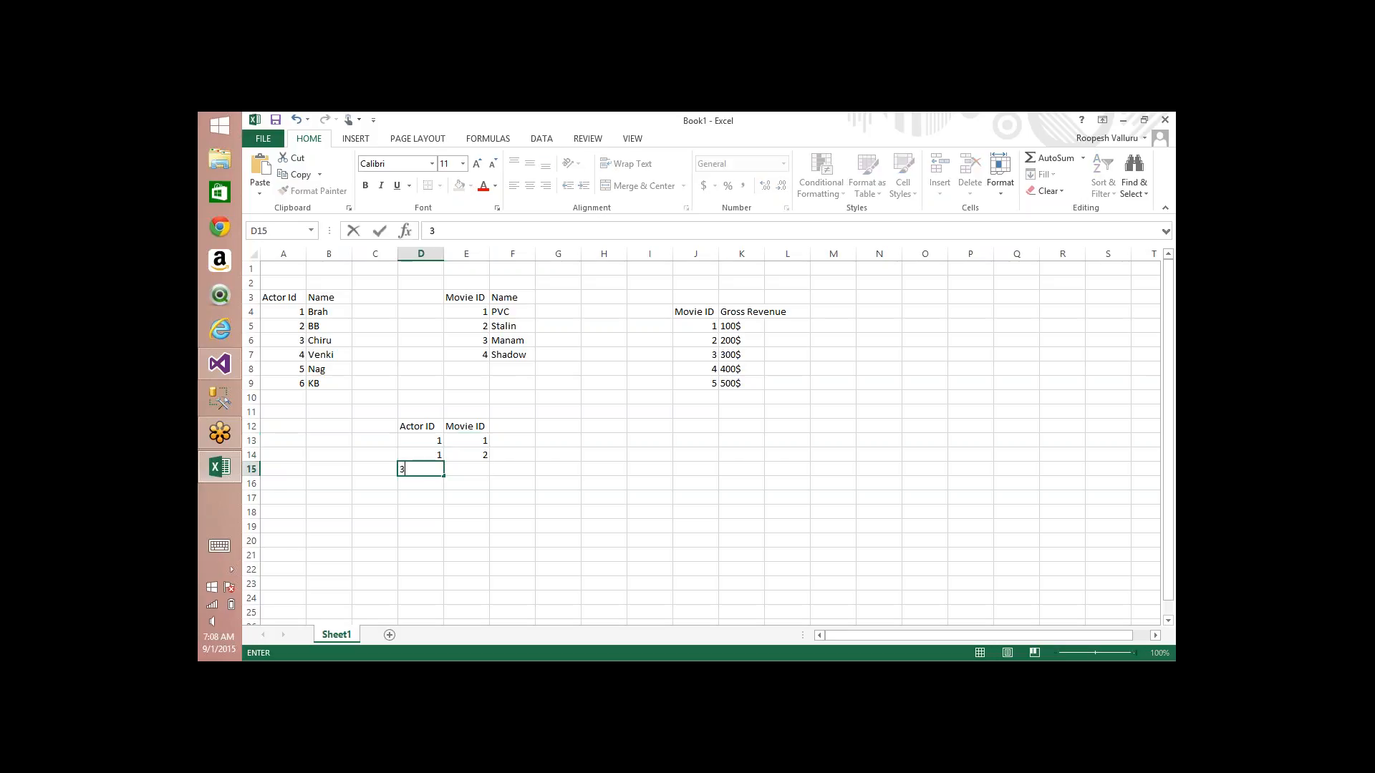
{"action": "key", "text": "BackSpace"}
{"action": "type", "text": "1"}
{"action": "key", "text": "Tab"}
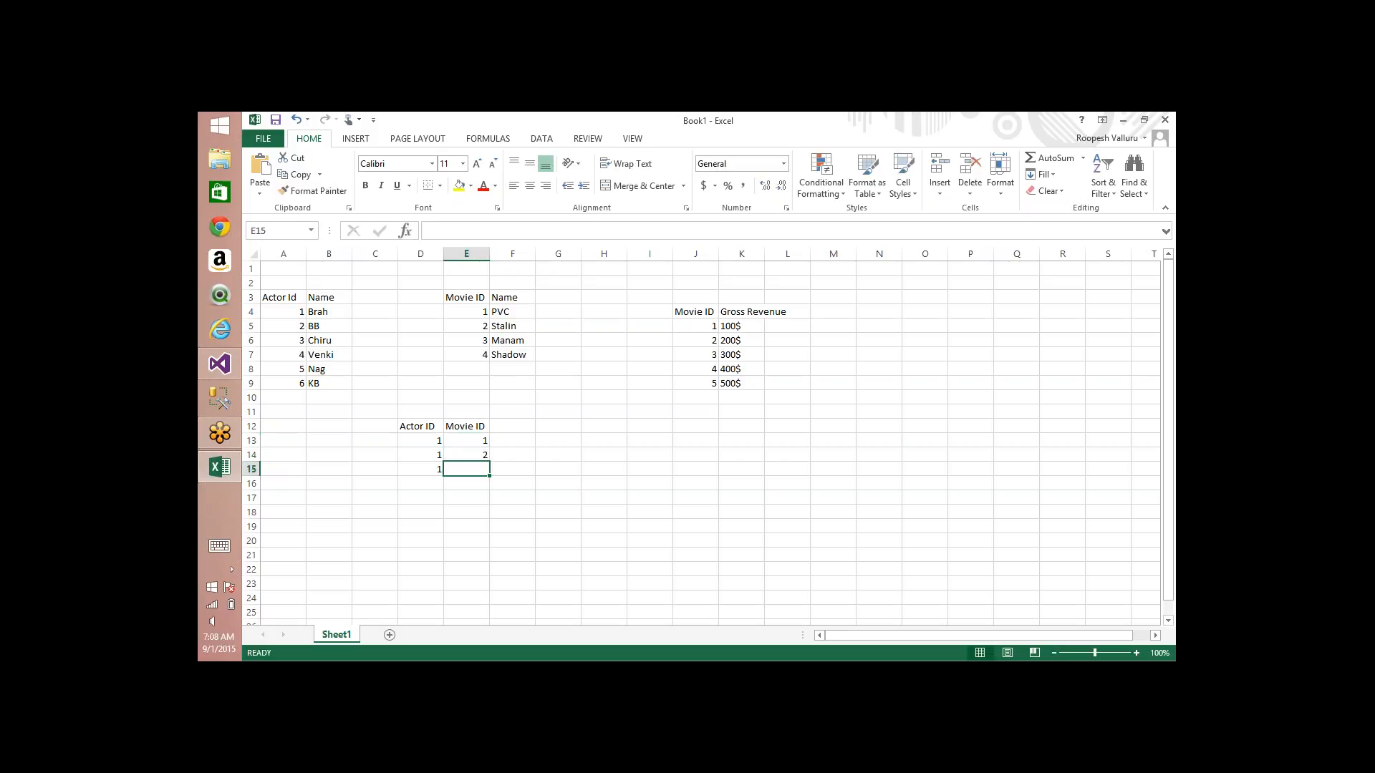
{"action": "type", "text": "4"}
{"action": "key", "text": "Return"}
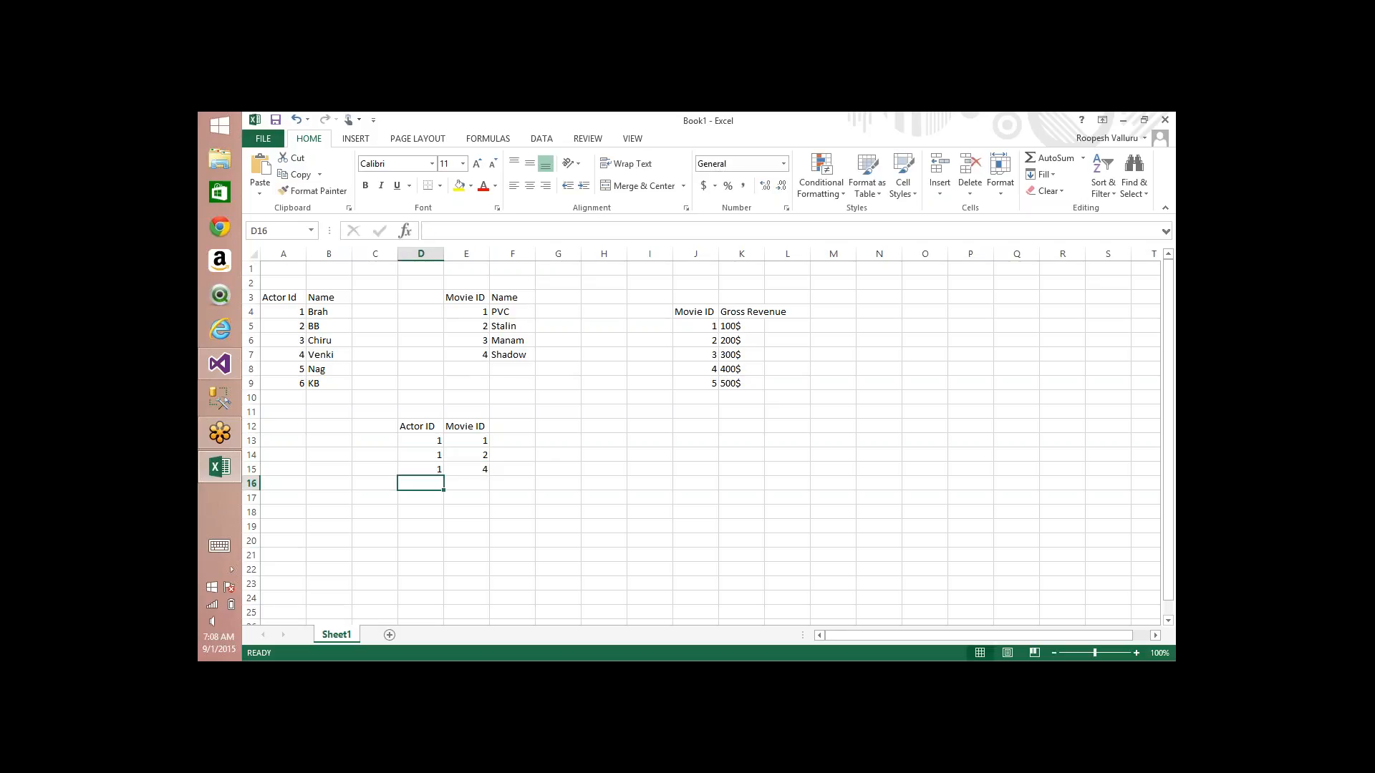
Step: Pair actor 2 with movie 1 in row 16 and actor 3 with movie 2 in row 17 of the bridge table
{"action": "type", "text": "2"}
{"action": "key", "text": "Tab"}
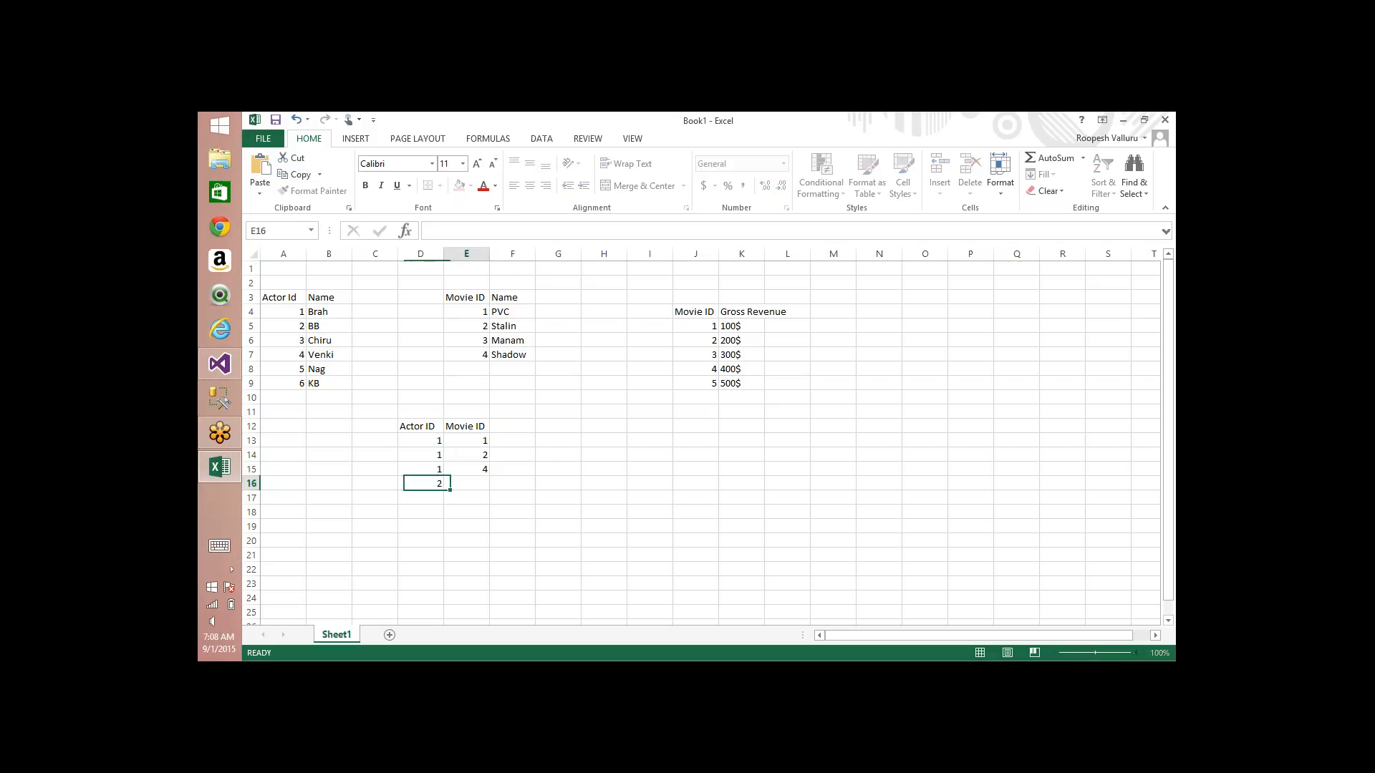
{"action": "type", "text": "1"}
{"action": "key", "text": "Return"}
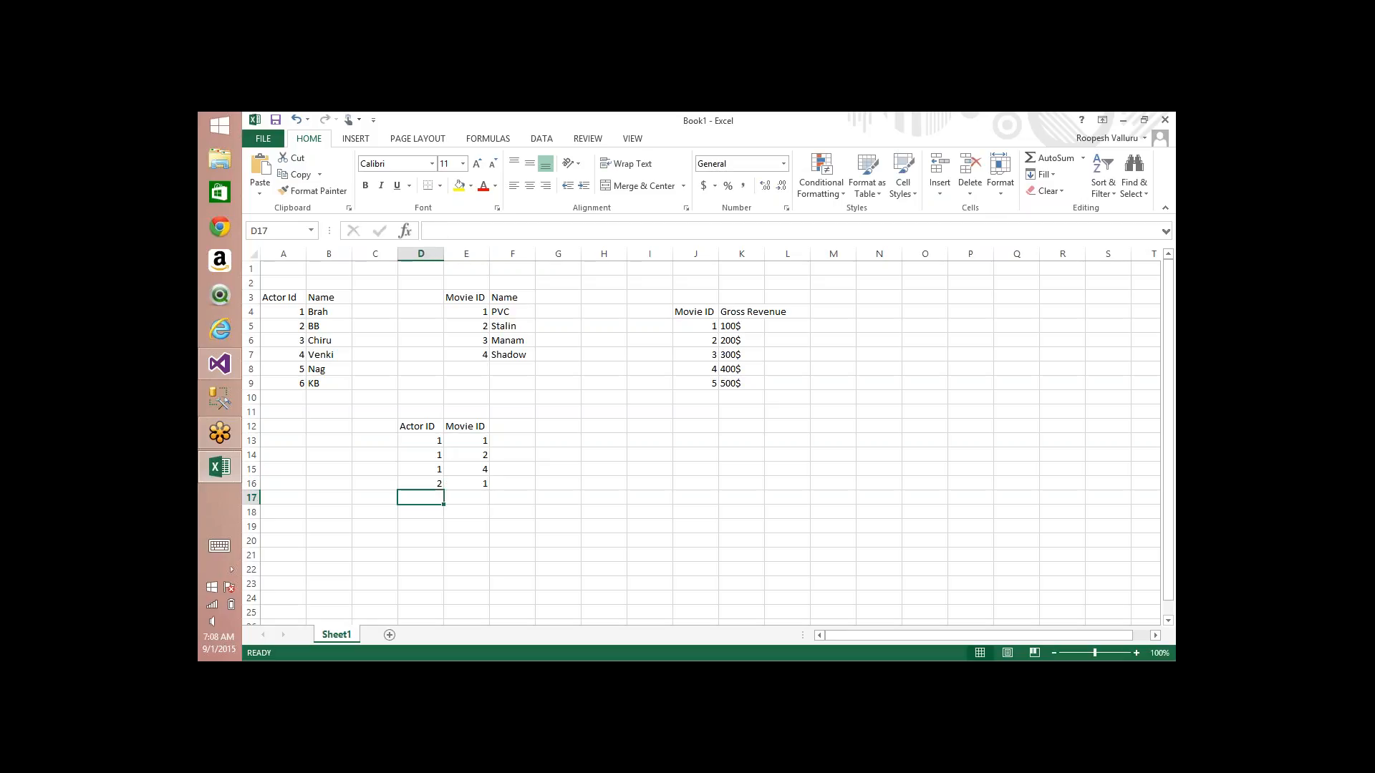
{"action": "type", "text": "3"}
{"action": "key", "text": "Tab"}
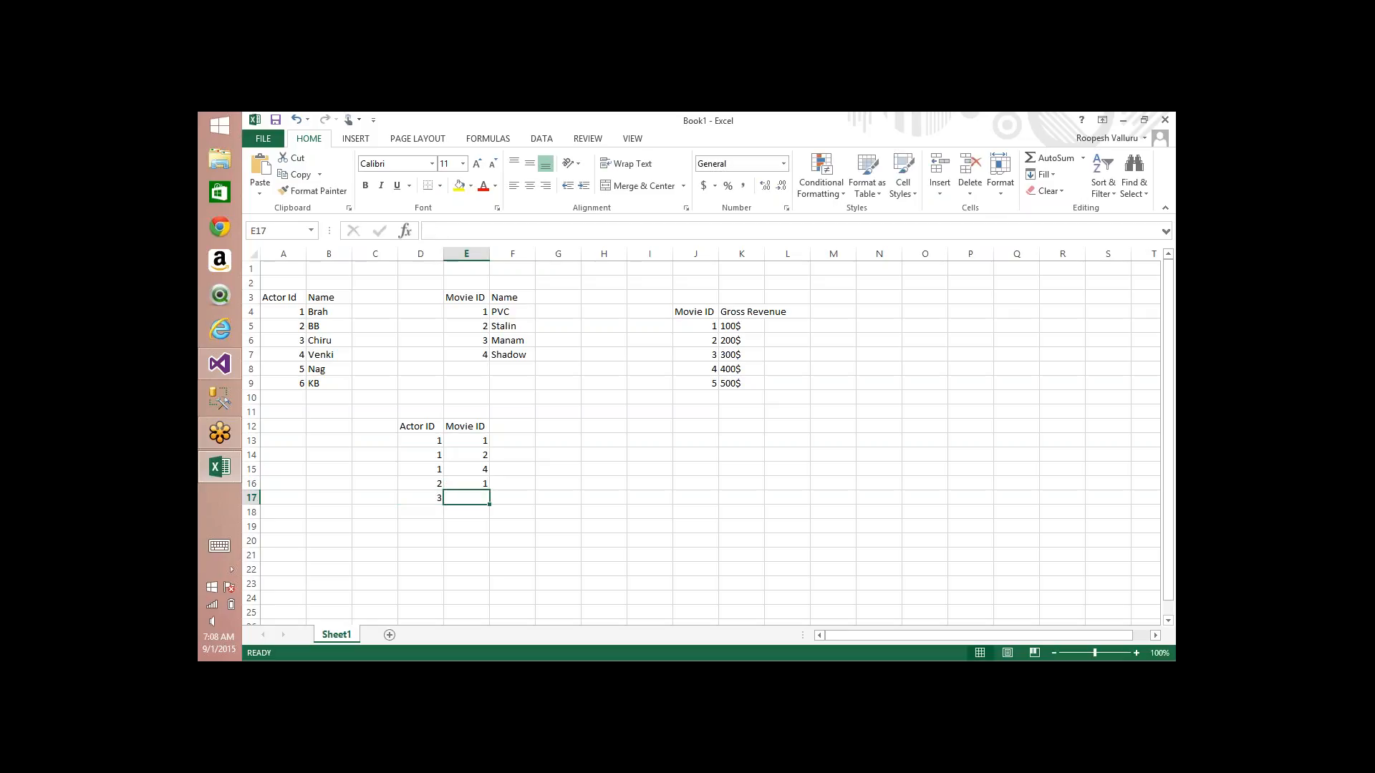
{"action": "type", "text": "2"}
{"action": "key", "text": "Return"}
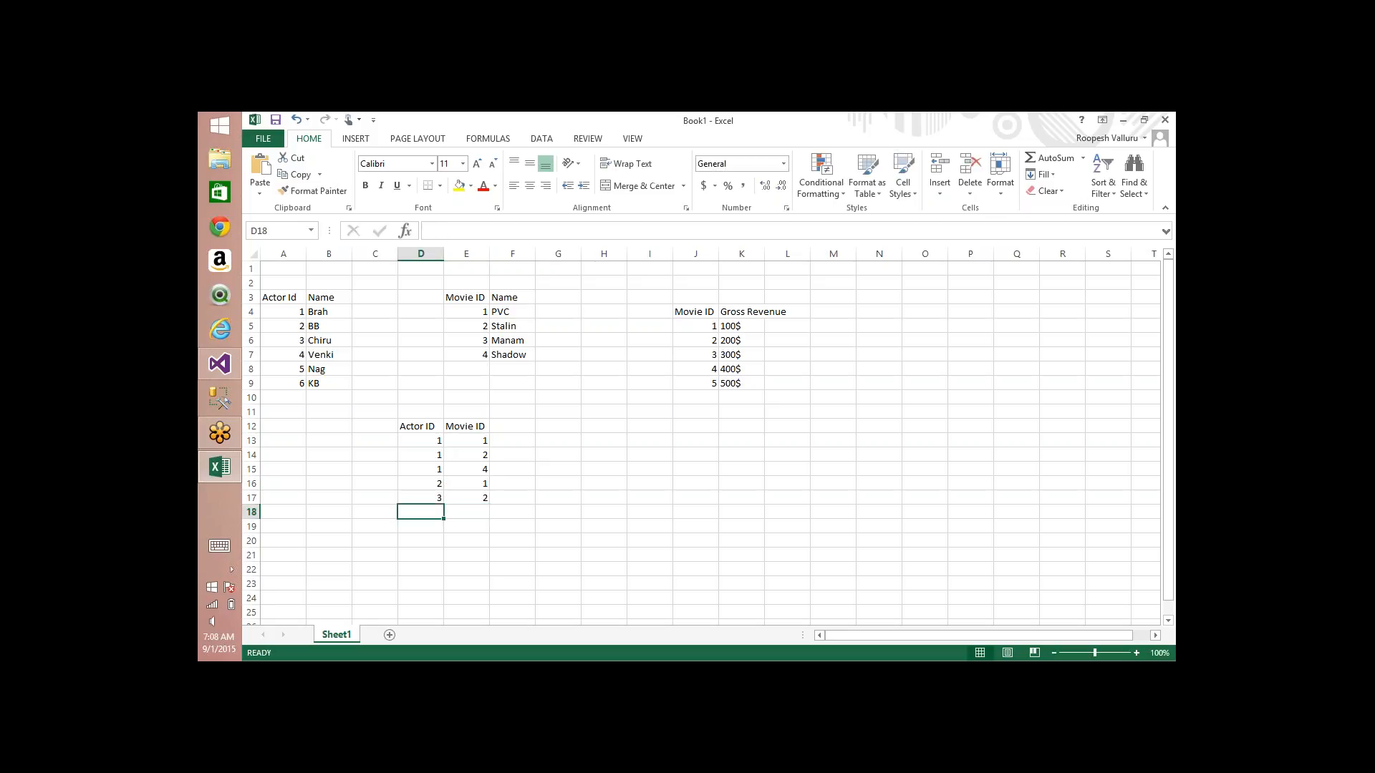
Step: Pair actor 4 with movie 4 in row 18 and actor 5 with movie 3 in row 19 of the bridge table
{"action": "type", "text": "4"}
{"action": "key", "text": "Tab"}
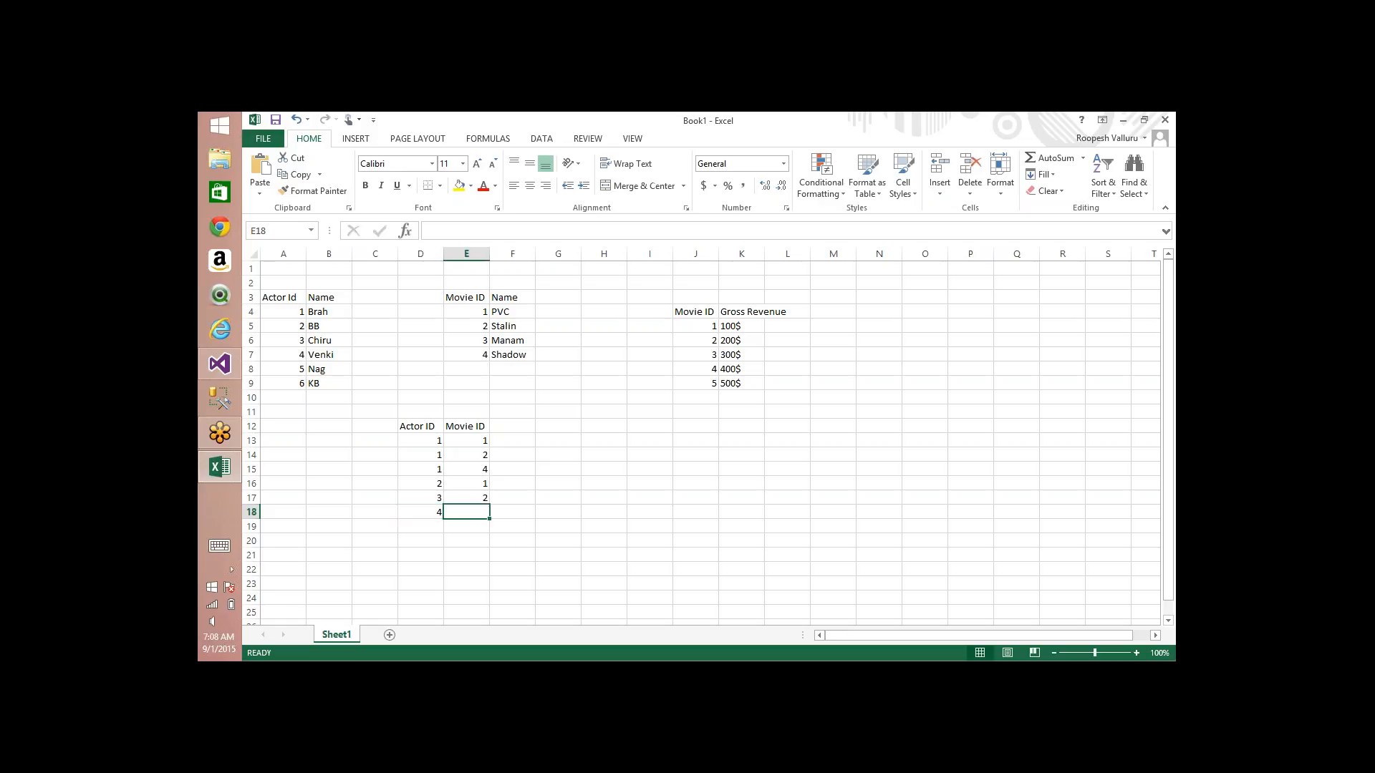
{"action": "type", "text": "4"}
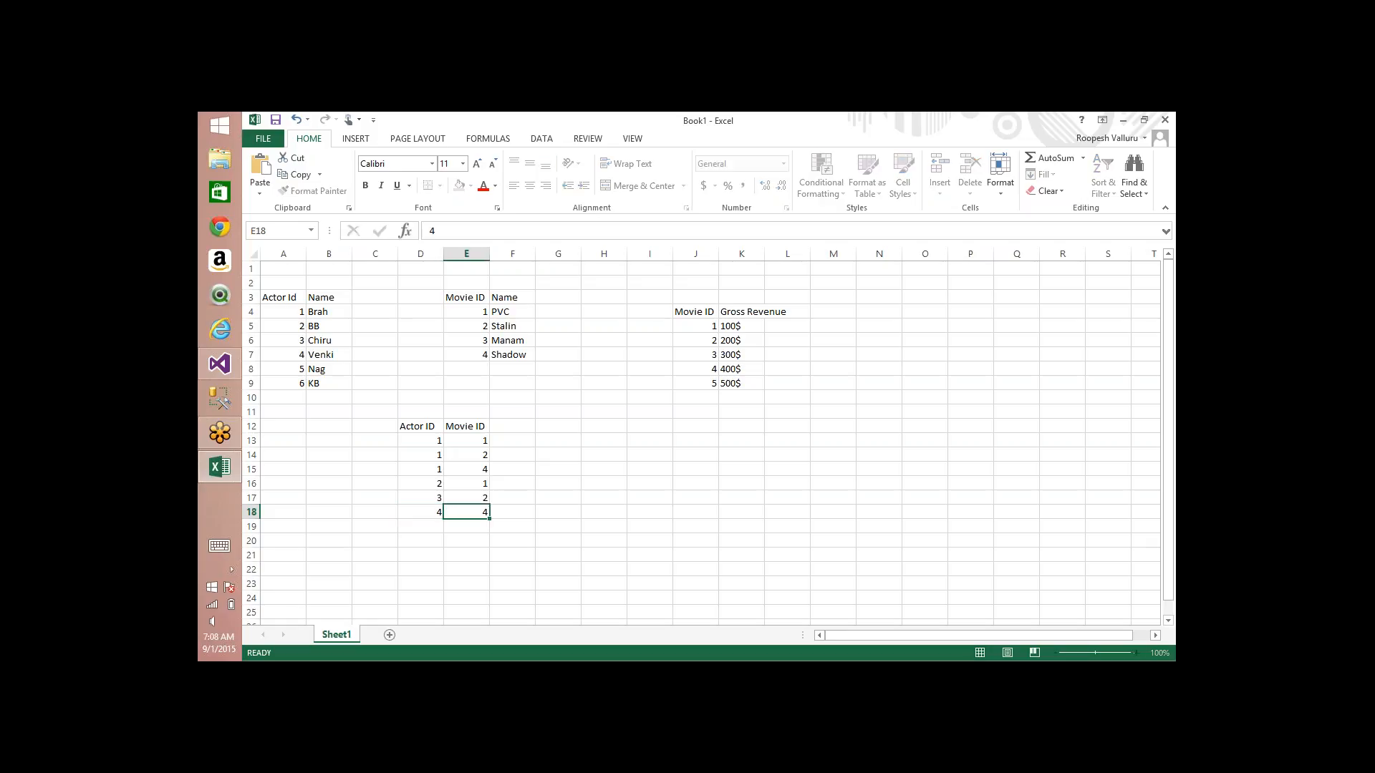
{"action": "key", "text": "Return"}
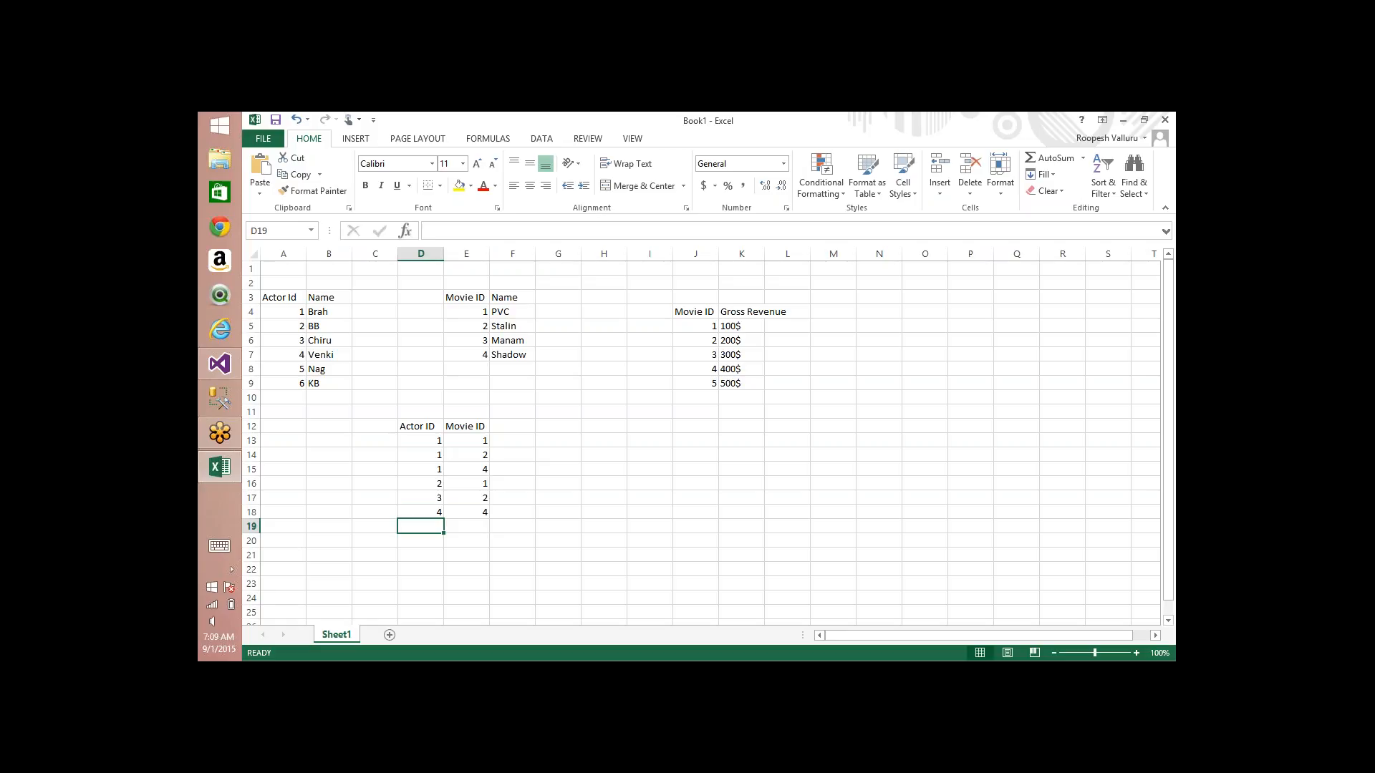
{"action": "type", "text": "5"}
{"action": "key", "text": "Tab"}
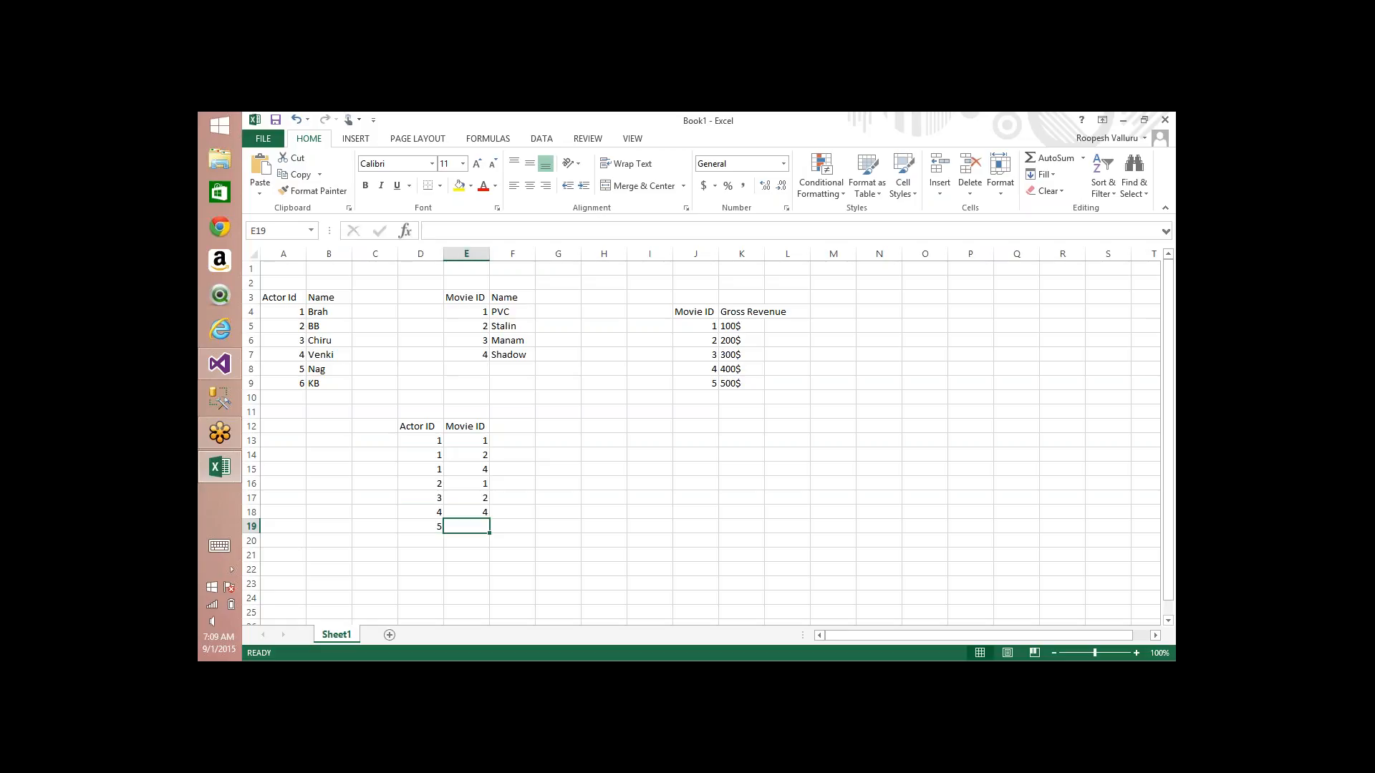
{"action": "type", "text": "3"}
{"action": "key", "text": "Return"}
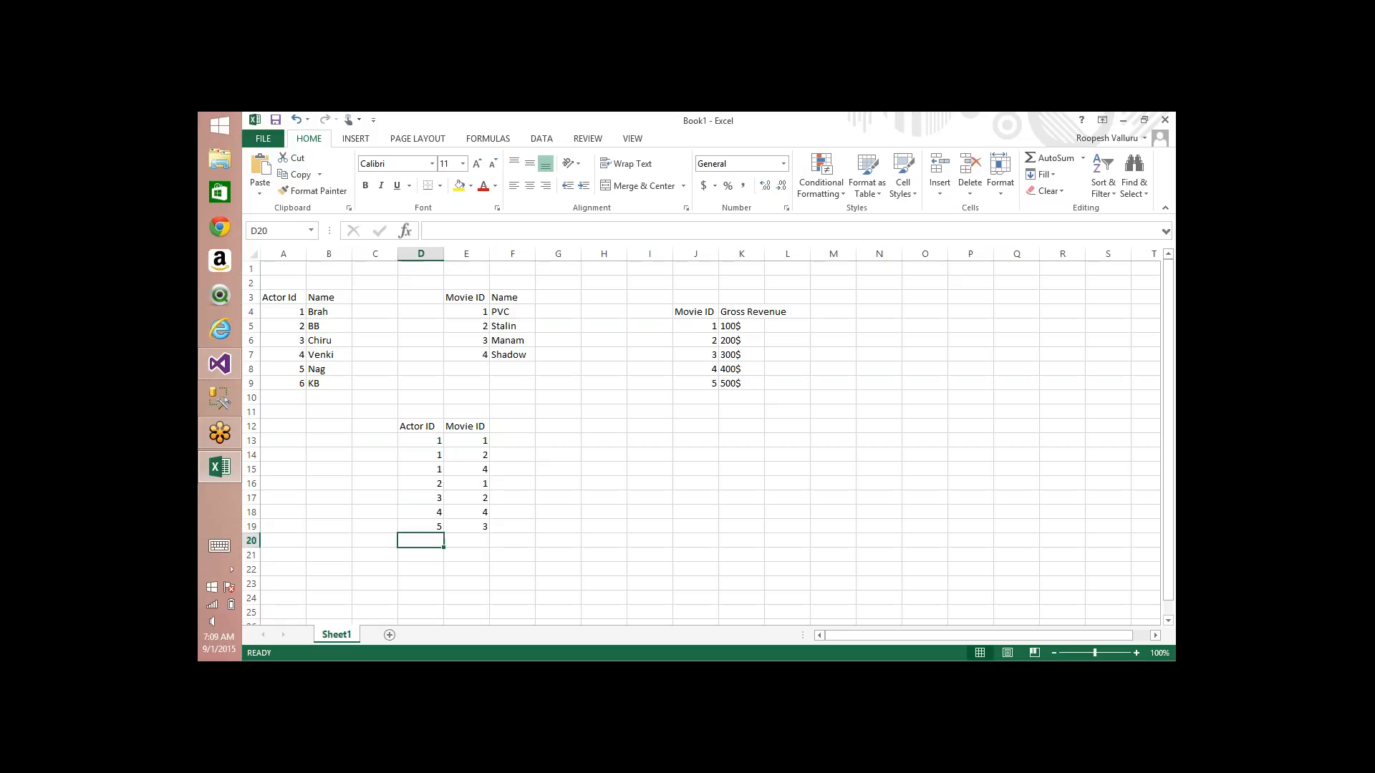
Step: Pair actor 6 with movie 1 in row 20 and with movie 2 in row 21 of the bridge table
{"action": "type", "text": "6"}
{"action": "key", "text": "Tab"}
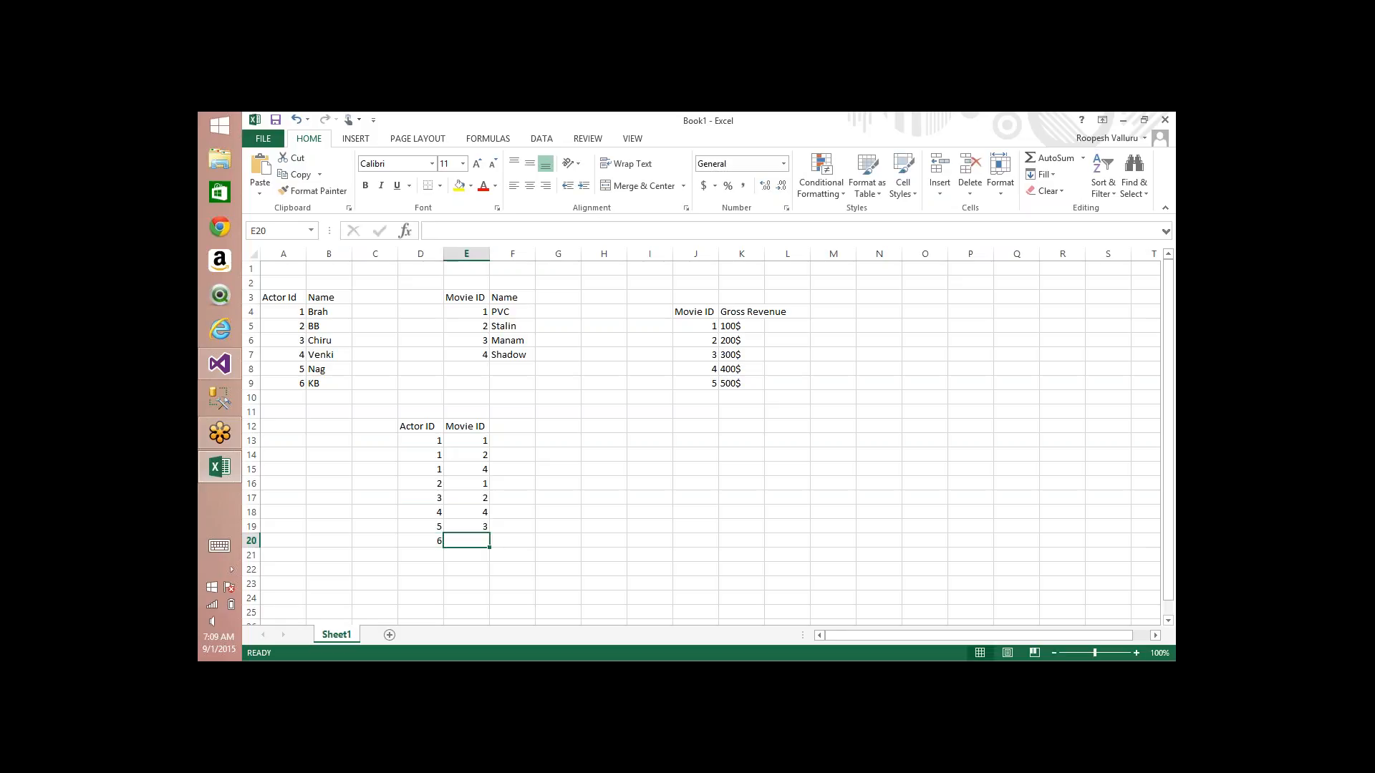
{"action": "type", "text": "1"}
{"action": "key", "text": "Return"}
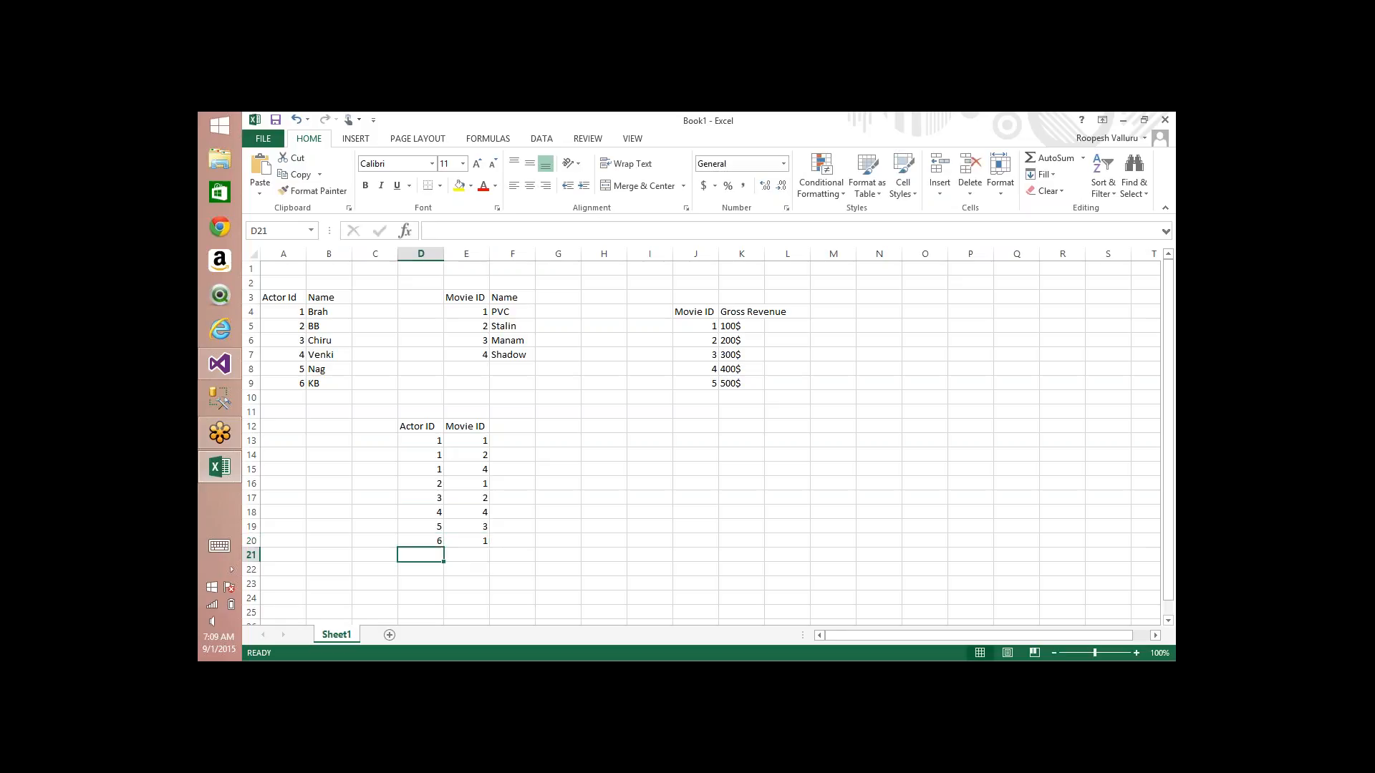
{"action": "type", "text": "6"}
{"action": "key", "text": "Tab"}
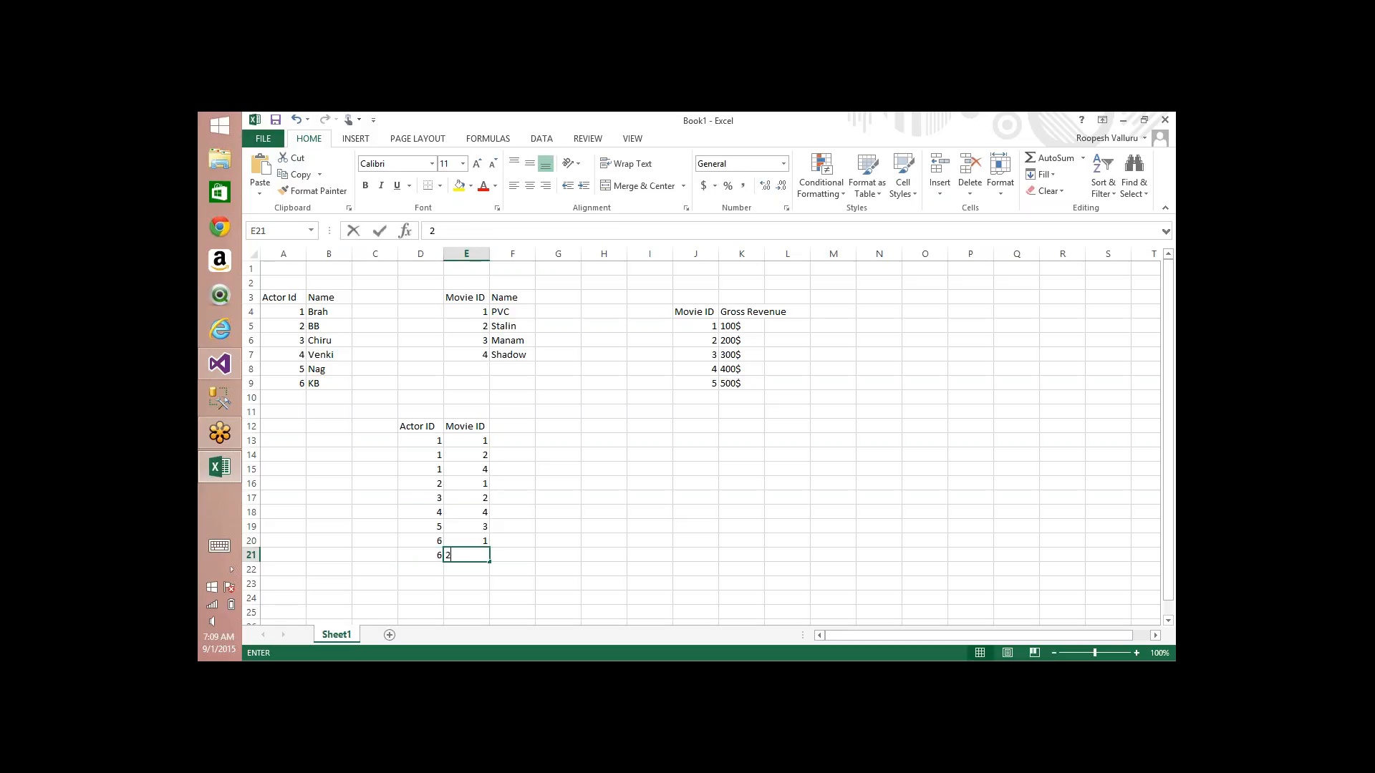
{"action": "type", "text": "2"}
{"action": "key", "text": "Return"}
Step: Add another pair of actor 6 and movie 2 in row 22 of the bridge table
{"action": "type", "text": "6"}
{"action": "key", "text": "Tab"}
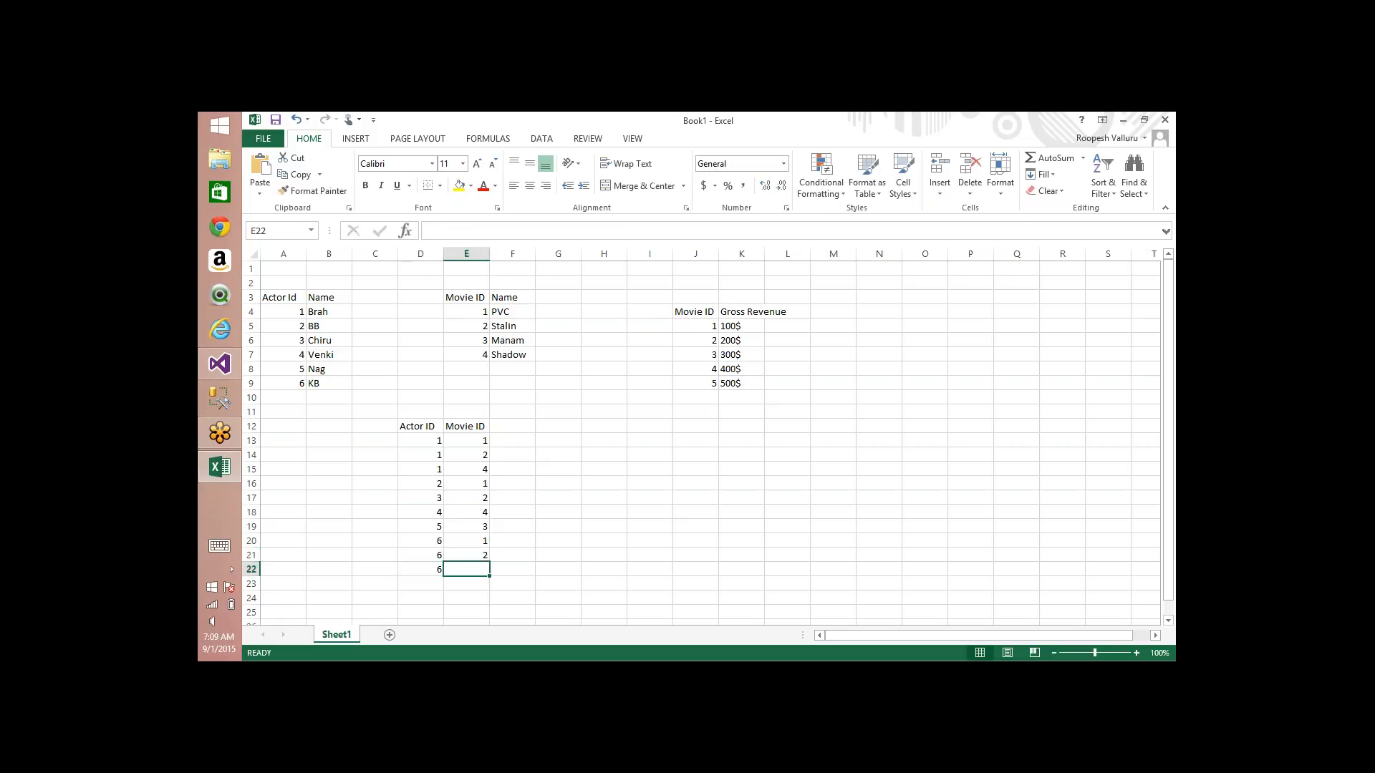
{"action": "type", "text": "2"}
{"action": "key", "text": "Return"}
{"action": "key", "text": "Left"}
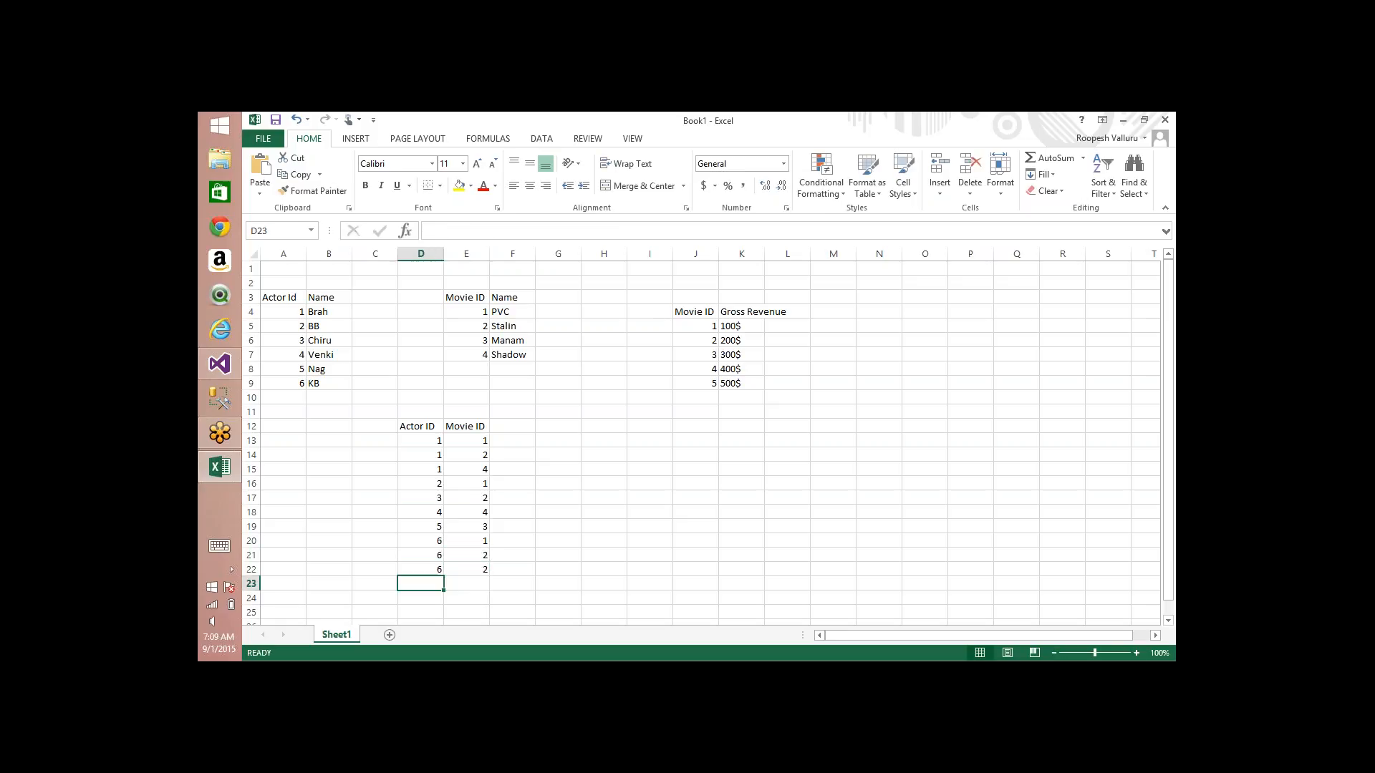
Step: Change the movie ID in row 22 of the bridge table to 3
{"action": "key", "text": "Right"}
{"action": "key", "text": "Up"}
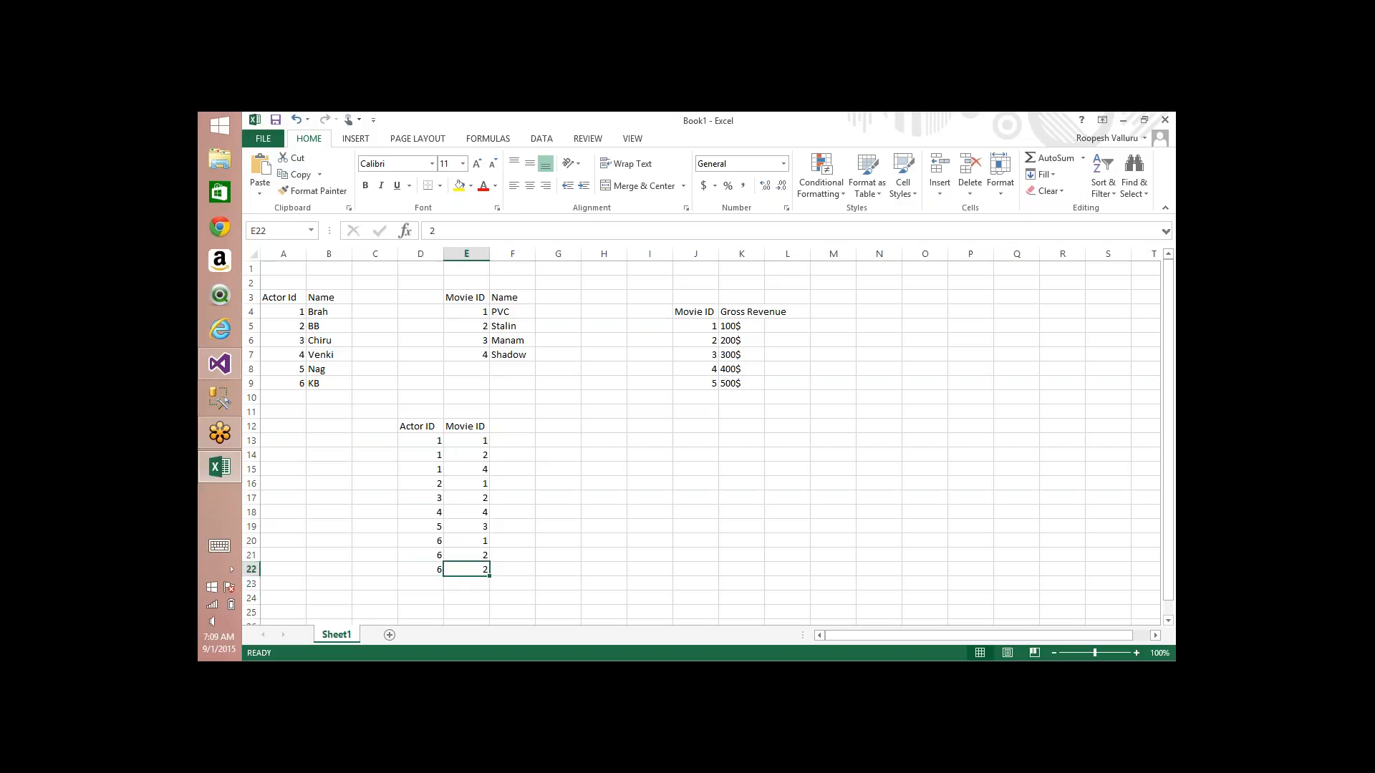
{"action": "key", "text": "F2"}
{"action": "key", "text": "BackSpace"}
{"action": "type", "text": "3"}
{"action": "key", "text": "Return"}
{"action": "key", "text": "Left"}
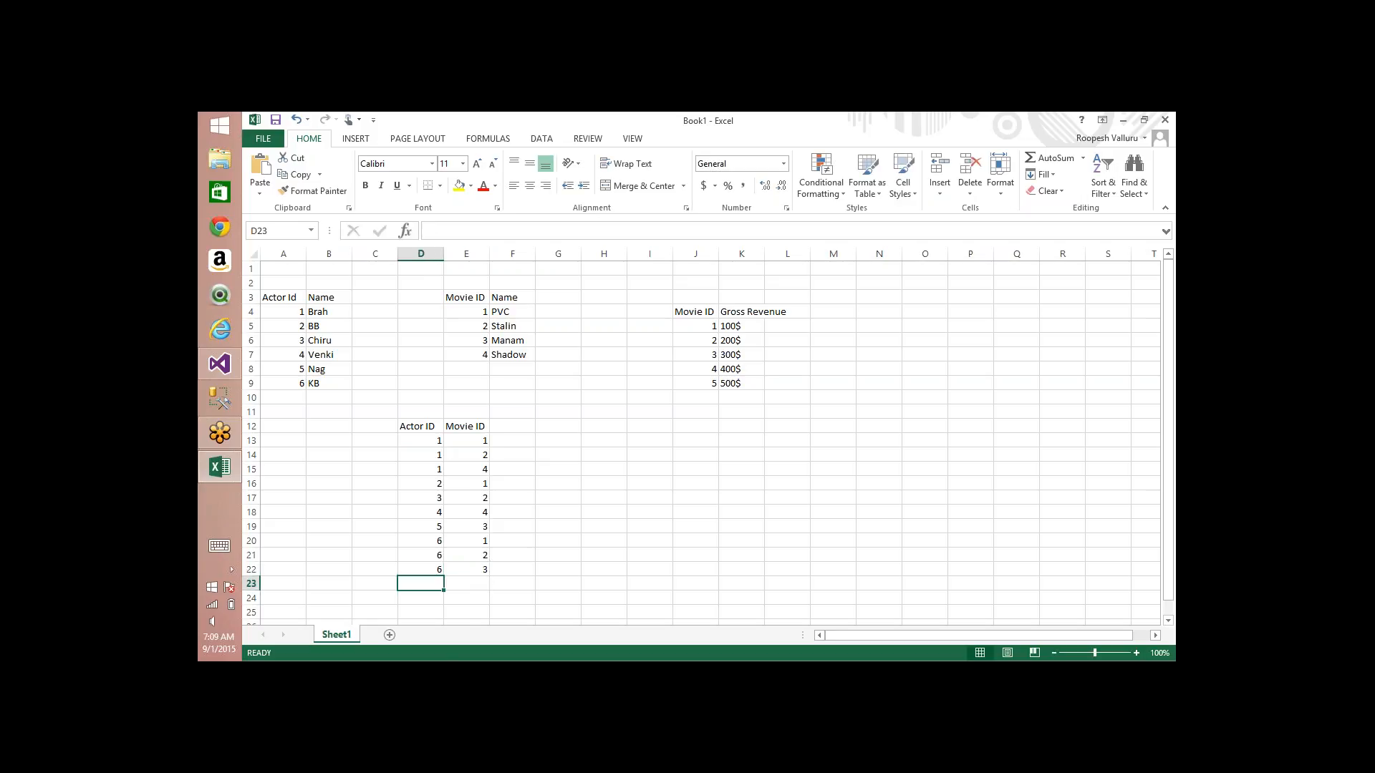
Step: Pair actor 6 with movie 4 in row 23 of the bridge table
{"action": "type", "text": "6"}
{"action": "key", "text": "Right"}
{"action": "type", "text": "4"}
{"action": "key", "text": "Return"}
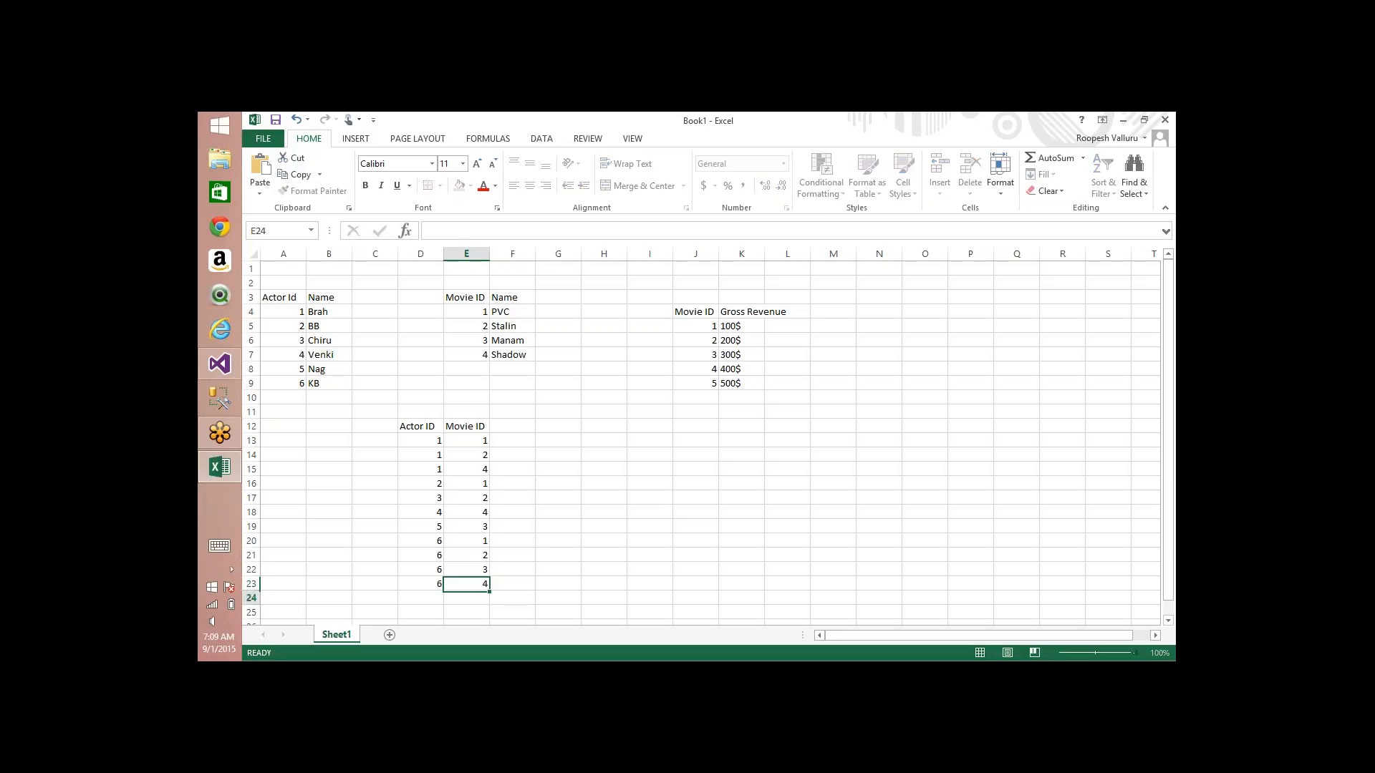
{"action": "key", "text": "Left"}
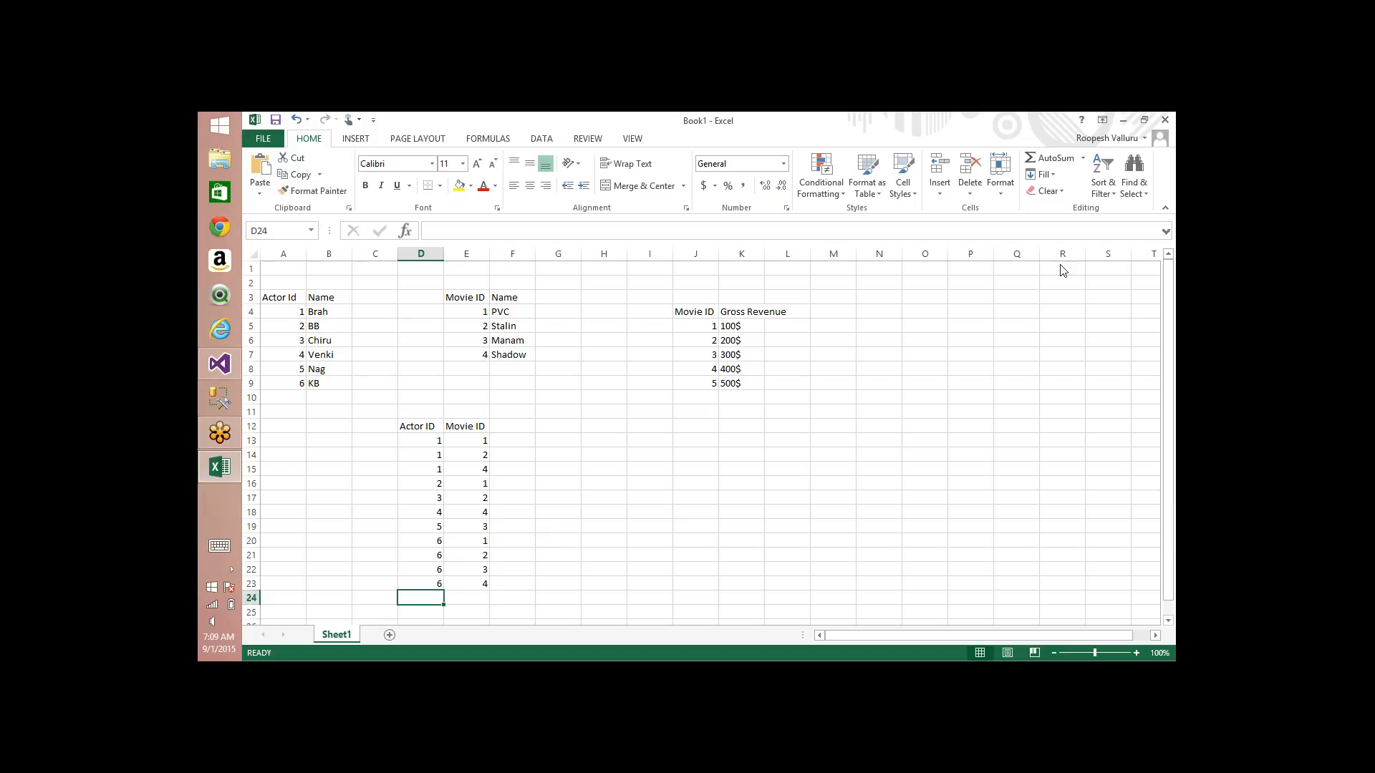
Step: Trace actor 2 with the pen through its bridge row to movie 1 and on to that movie's gross revenue
{"action": "left_click", "coordinate": [1037, 232]}
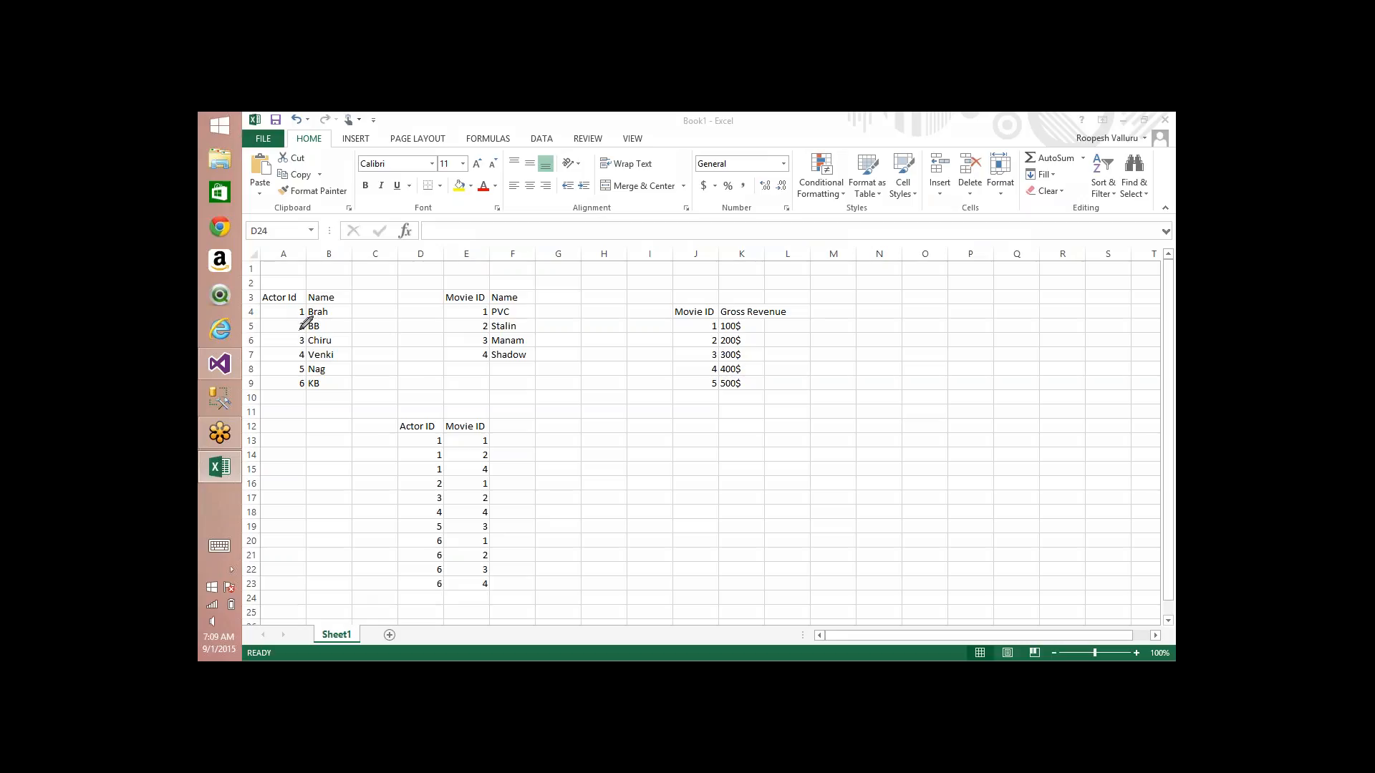
{"action": "mouse_move", "coordinate": [300, 330]}
{"action": "left_mouse_down"}
{"action": "mouse_move", "coordinate": [259, 397]}
{"action": "mouse_move", "coordinate": [278, 428]}
{"action": "mouse_move", "coordinate": [406, 490]}
{"action": "mouse_move", "coordinate": [499, 487]}
{"action": "mouse_move", "coordinate": [482, 475]}
{"action": "mouse_move", "coordinate": [501, 490]}
{"action": "left_mouse_up"}
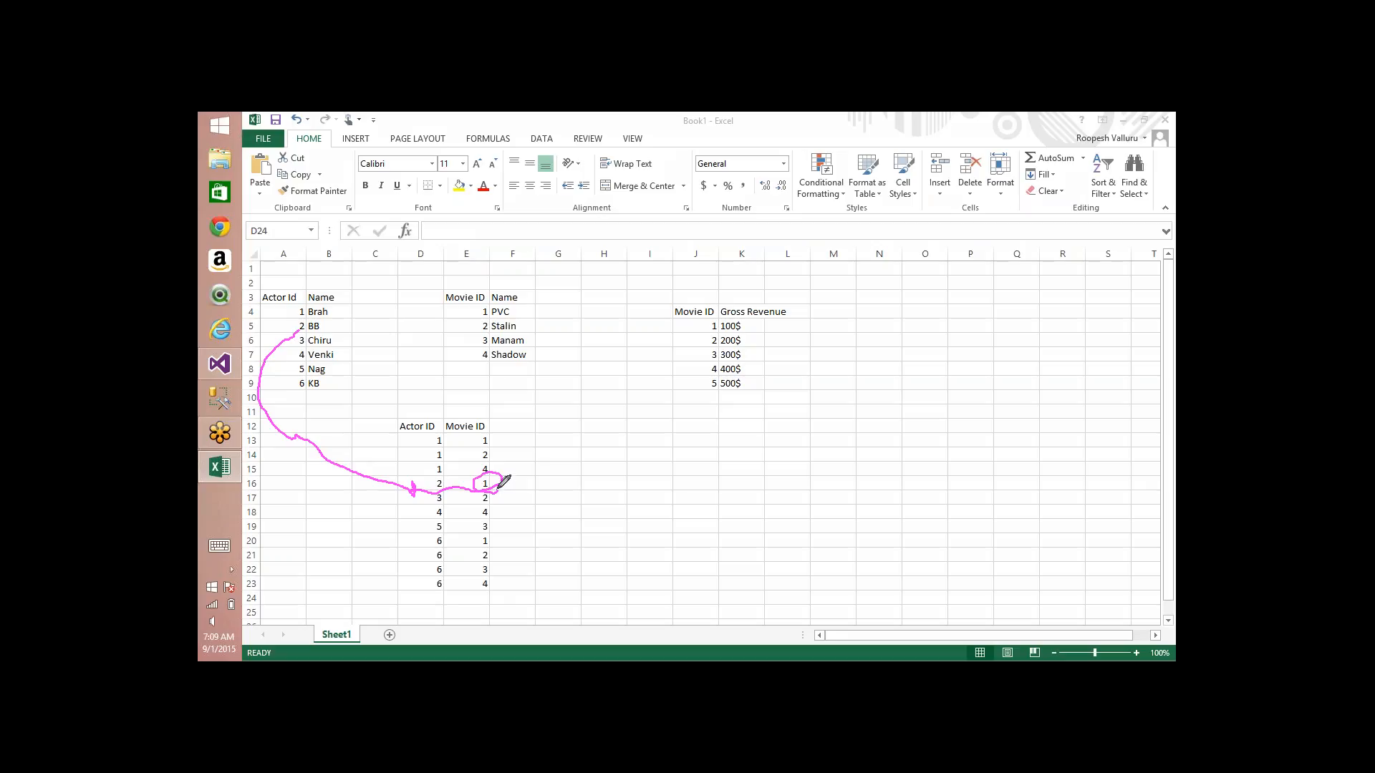
{"action": "mouse_move", "coordinate": [504, 480]}
{"action": "left_mouse_down"}
{"action": "mouse_move", "coordinate": [523, 360]}
{"action": "mouse_move", "coordinate": [484, 314]}
{"action": "mouse_move", "coordinate": [711, 327]}
{"action": "mouse_move", "coordinate": [702, 364]}
{"action": "left_mouse_up"}
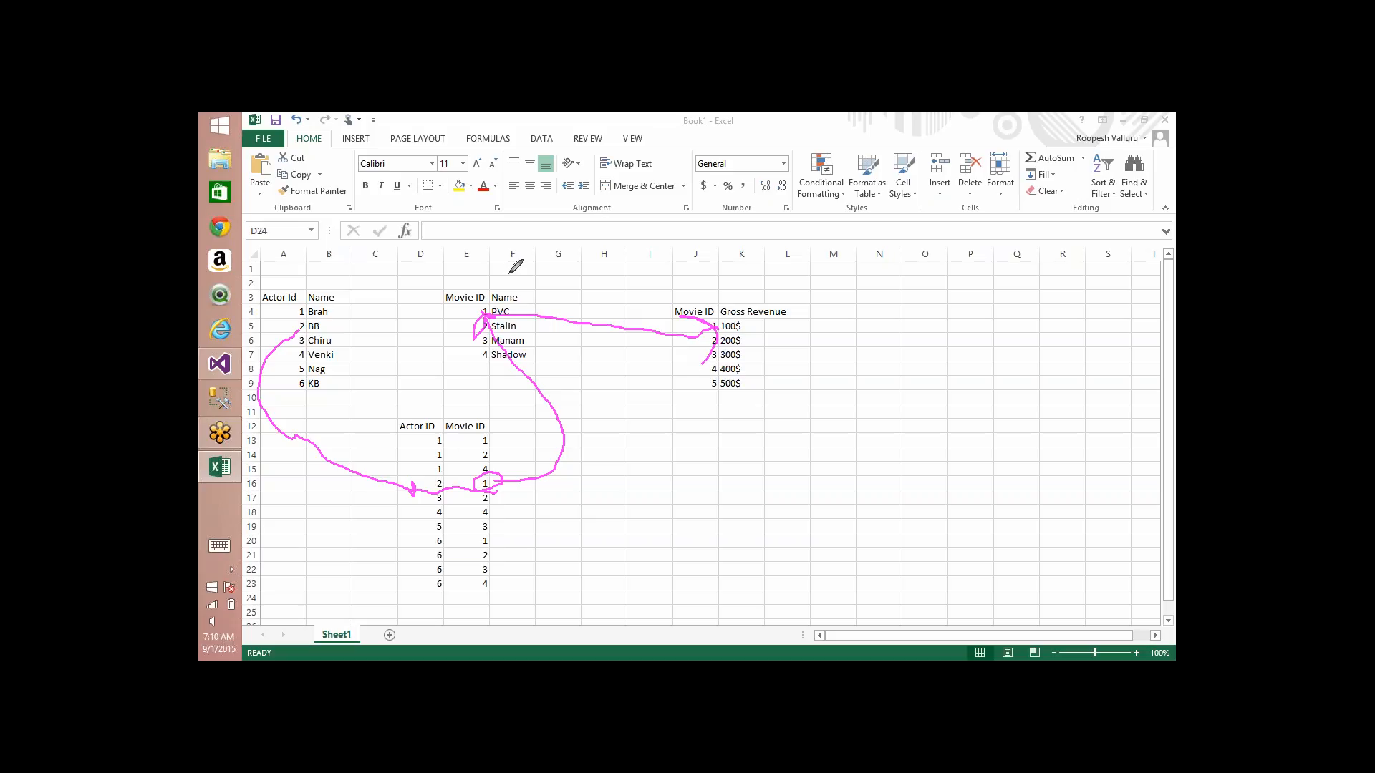
Step: Circle the movie and actor tables, outline the bridge table with the pen, and clear all the markings
{"action": "mouse_move", "coordinate": [512, 268]}
{"action": "left_mouse_down"}
{"action": "mouse_move", "coordinate": [469, 262]}
{"action": "mouse_move", "coordinate": [550, 374]}
{"action": "mouse_move", "coordinate": [475, 246]}
{"action": "left_mouse_up"}
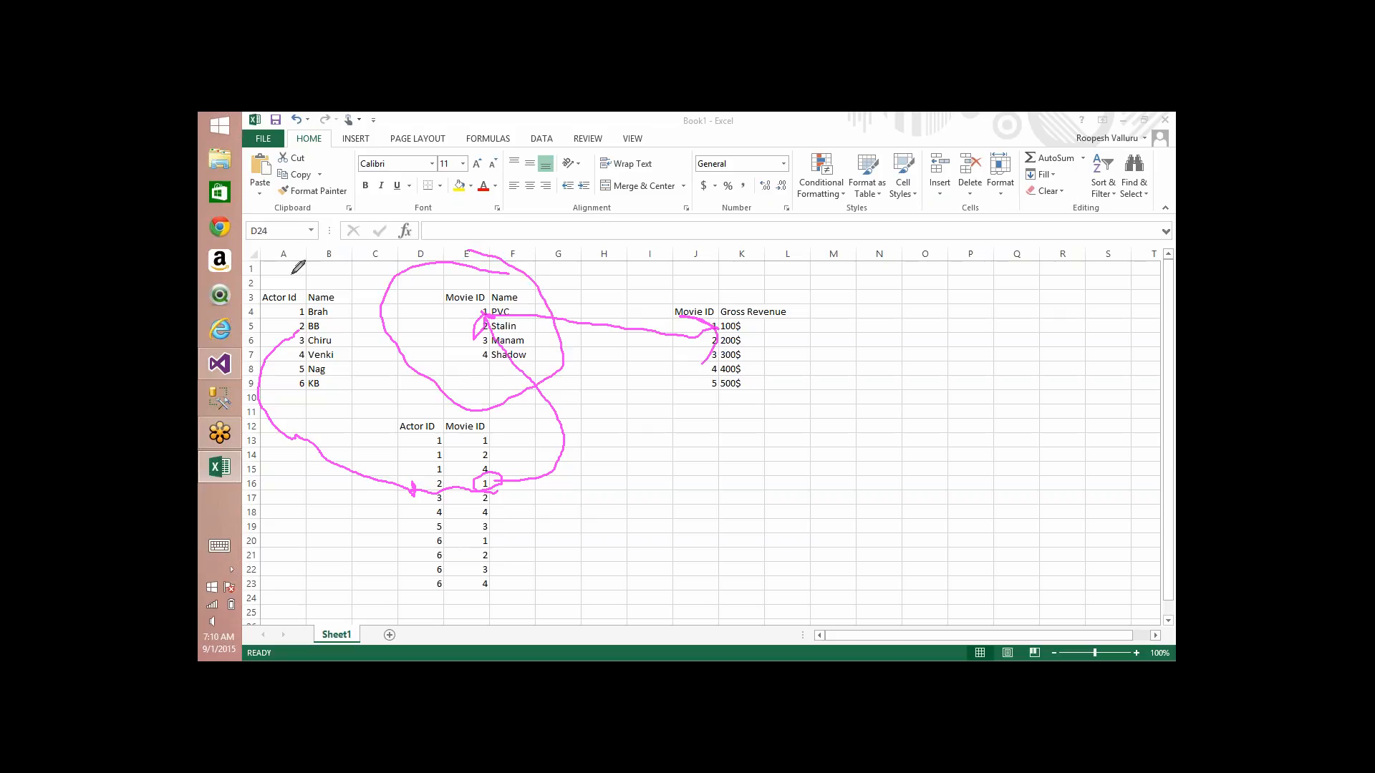
{"action": "mouse_move", "coordinate": [277, 279]}
{"action": "left_mouse_down"}
{"action": "mouse_move", "coordinate": [387, 358]}
{"action": "mouse_move", "coordinate": [278, 298]}
{"action": "left_mouse_up"}
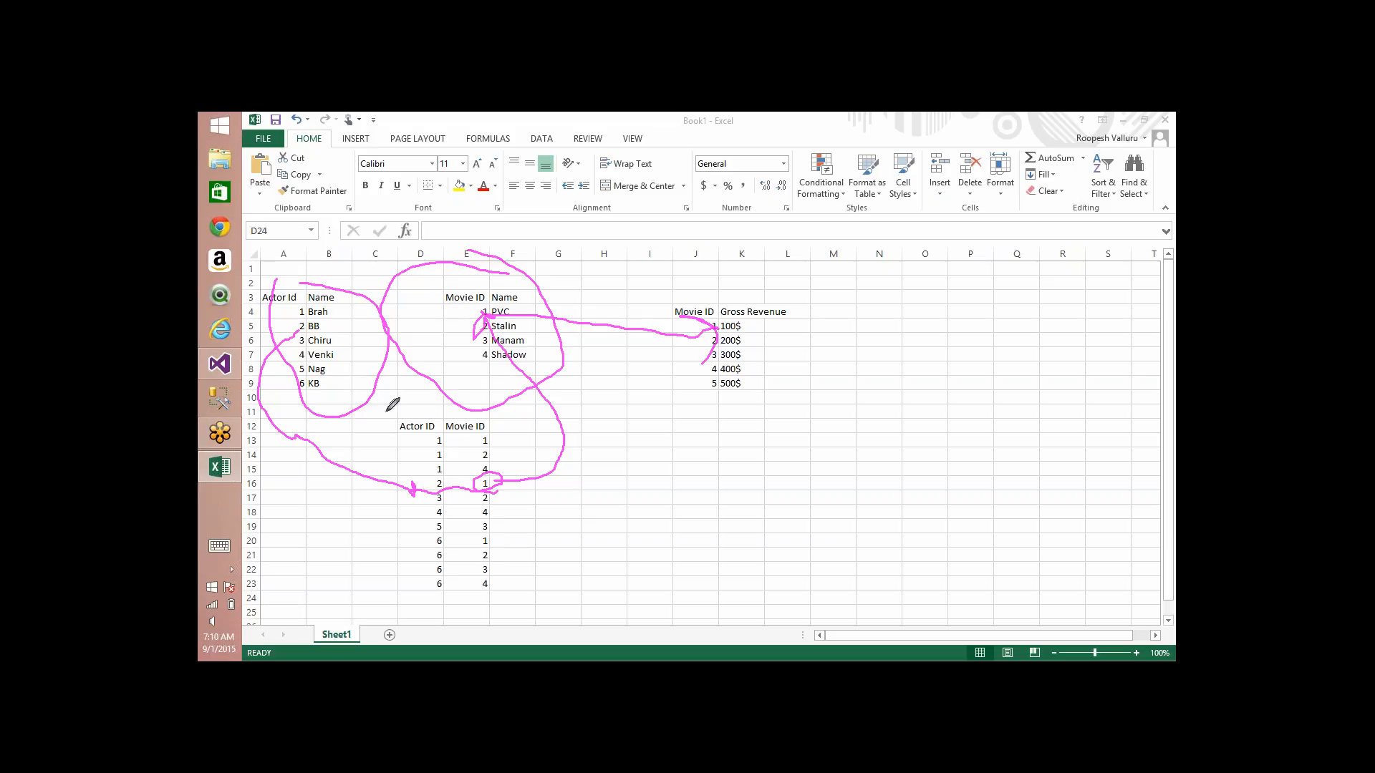
{"action": "mouse_move", "coordinate": [387, 412]}
{"action": "left_mouse_down"}
{"action": "mouse_move", "coordinate": [540, 530]}
{"action": "mouse_move", "coordinate": [442, 604]}
{"action": "mouse_move", "coordinate": [395, 409]}
{"action": "left_mouse_up"}
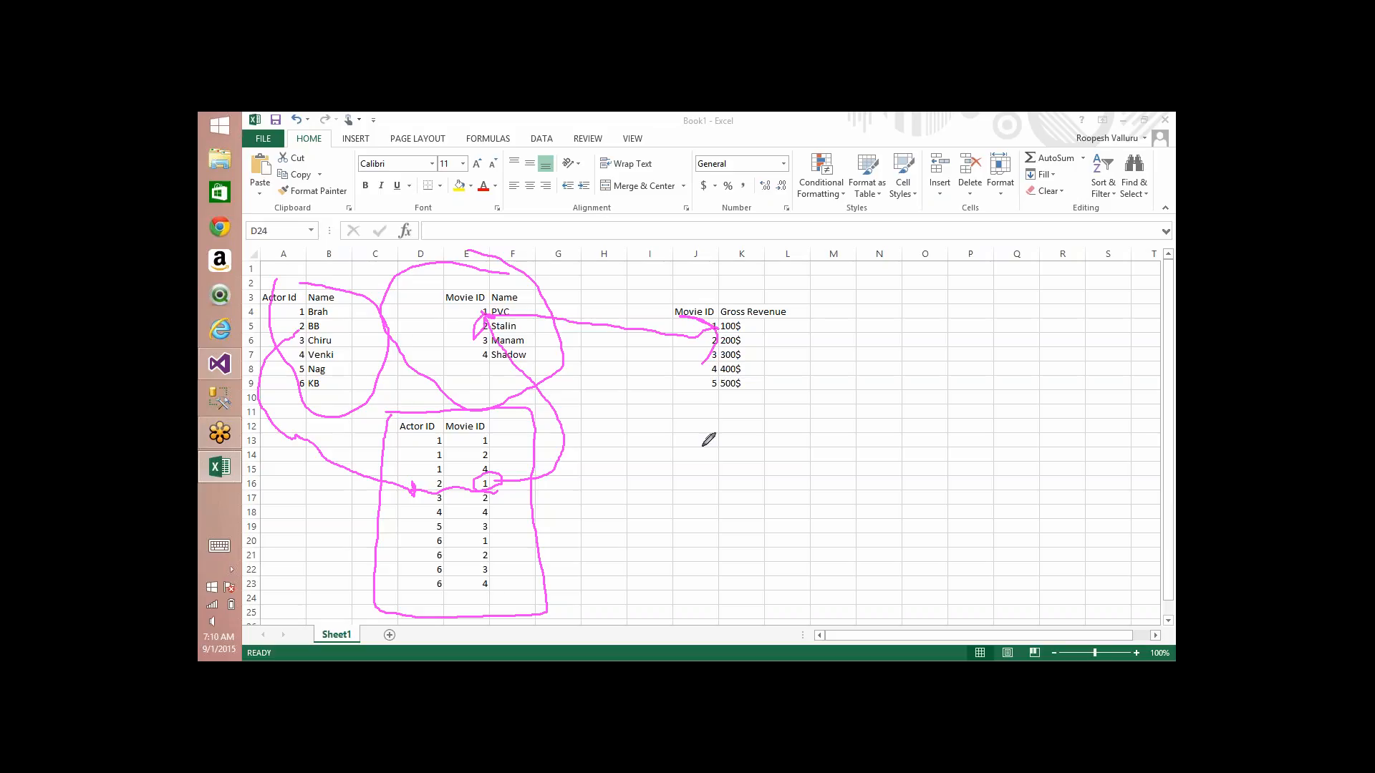
{"action": "left_click", "coordinate": [1081, 261]}
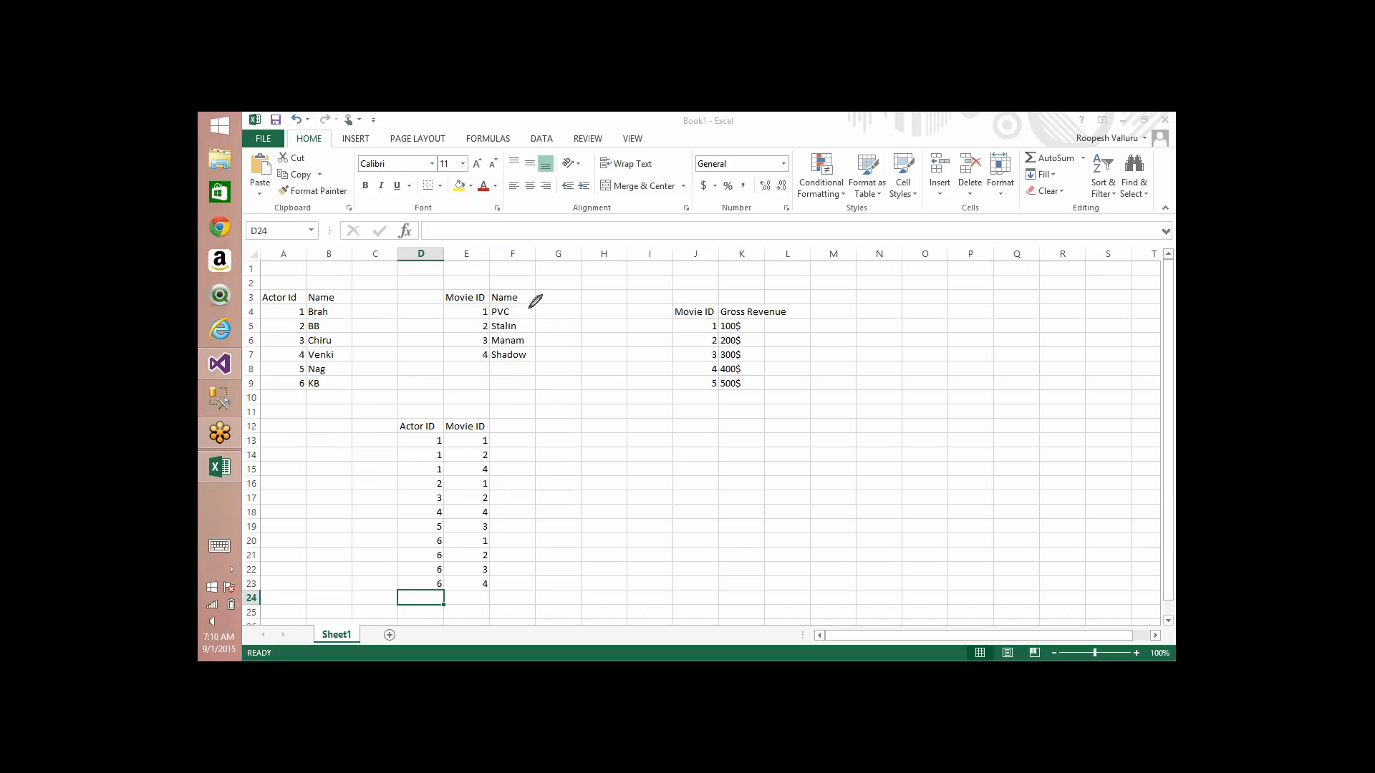
Step: Outline the movie, actor and bridge tables with the pen and link the movie table to the gross revenue table
{"action": "mouse_move", "coordinate": [442, 275]}
{"action": "left_mouse_down"}
{"action": "mouse_move", "coordinate": [469, 272]}
{"action": "mouse_move", "coordinate": [547, 377]}
{"action": "mouse_move", "coordinate": [446, 275]}
{"action": "left_mouse_up"}
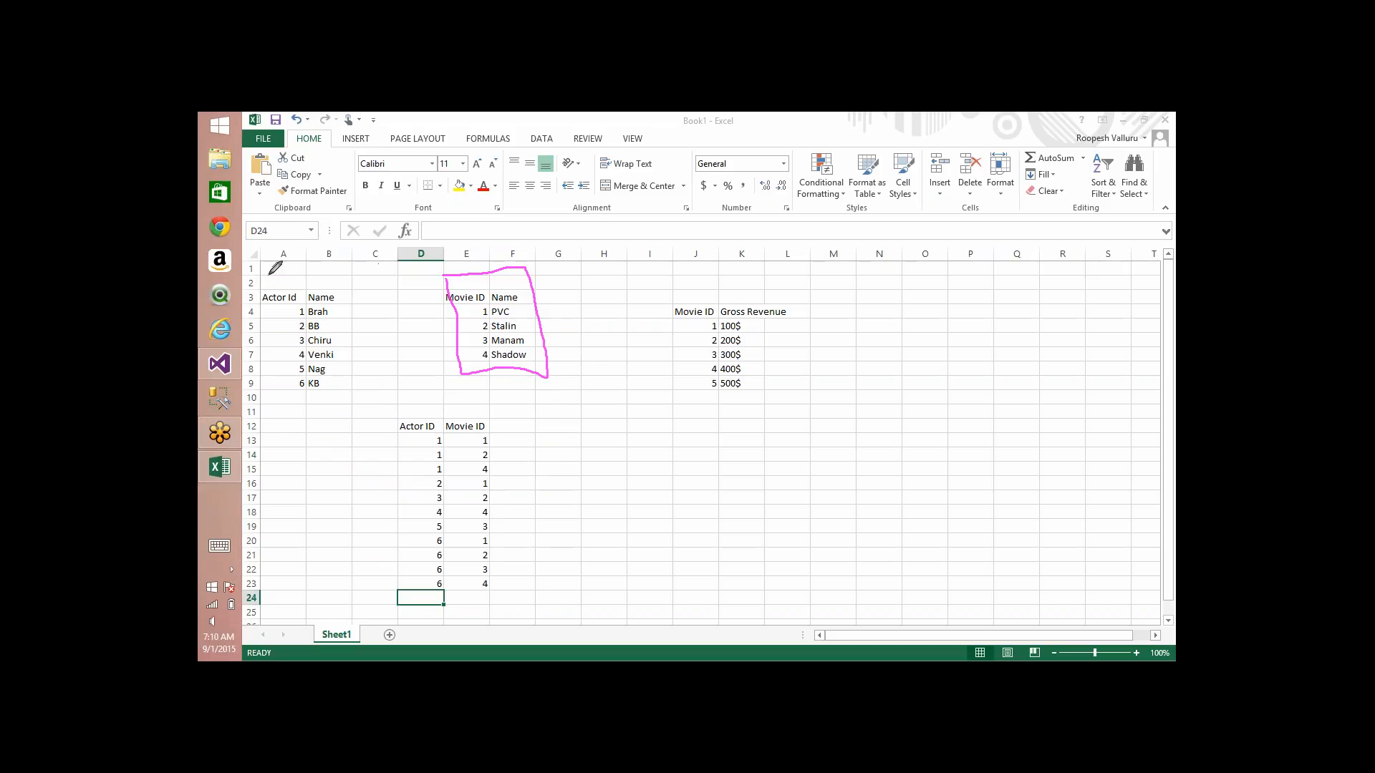
{"action": "mouse_move", "coordinate": [270, 275]}
{"action": "left_mouse_down"}
{"action": "mouse_move", "coordinate": [286, 404]}
{"action": "mouse_move", "coordinate": [274, 286]}
{"action": "left_mouse_up"}
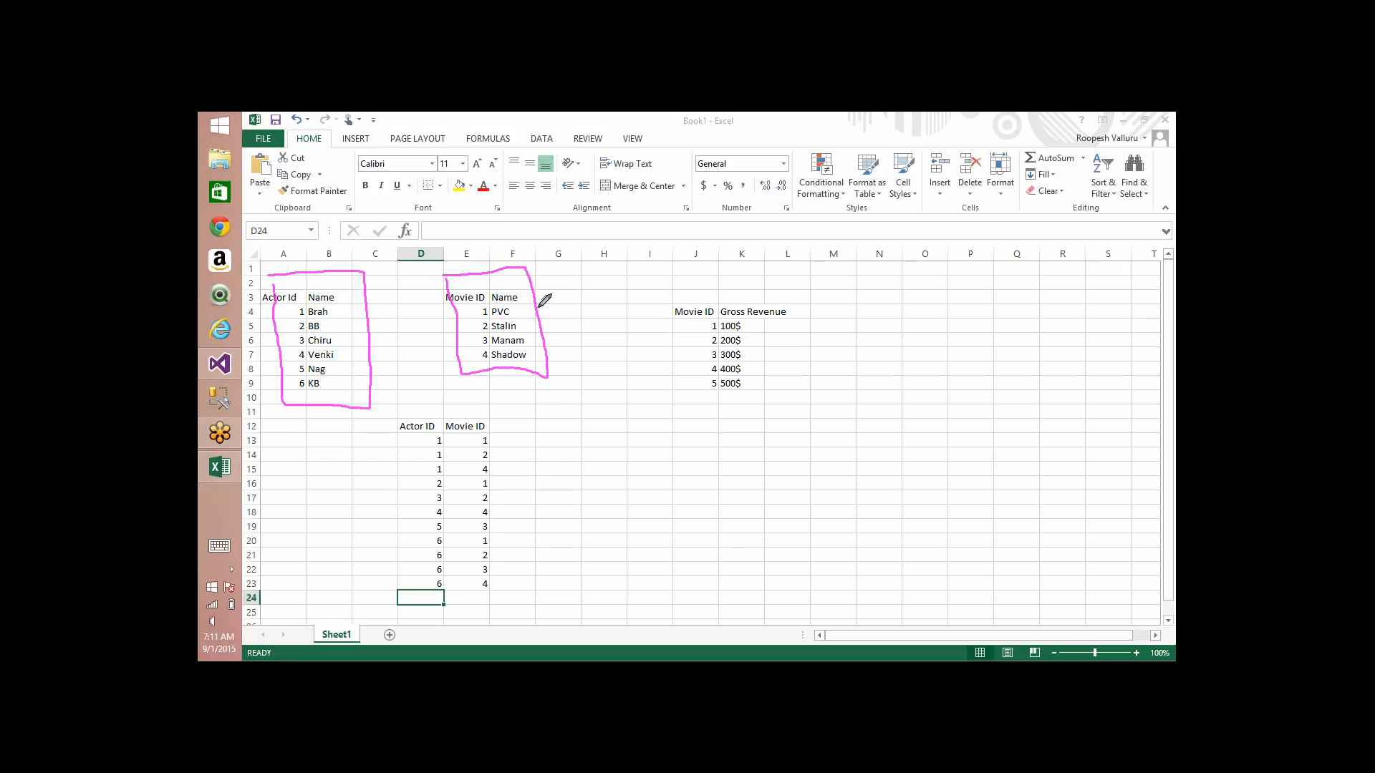
{"action": "mouse_move", "coordinate": [537, 309]}
{"action": "left_mouse_down"}
{"action": "mouse_move", "coordinate": [690, 332]}
{"action": "mouse_move", "coordinate": [718, 365]}
{"action": "mouse_move", "coordinate": [622, 421]}
{"action": "left_mouse_up"}
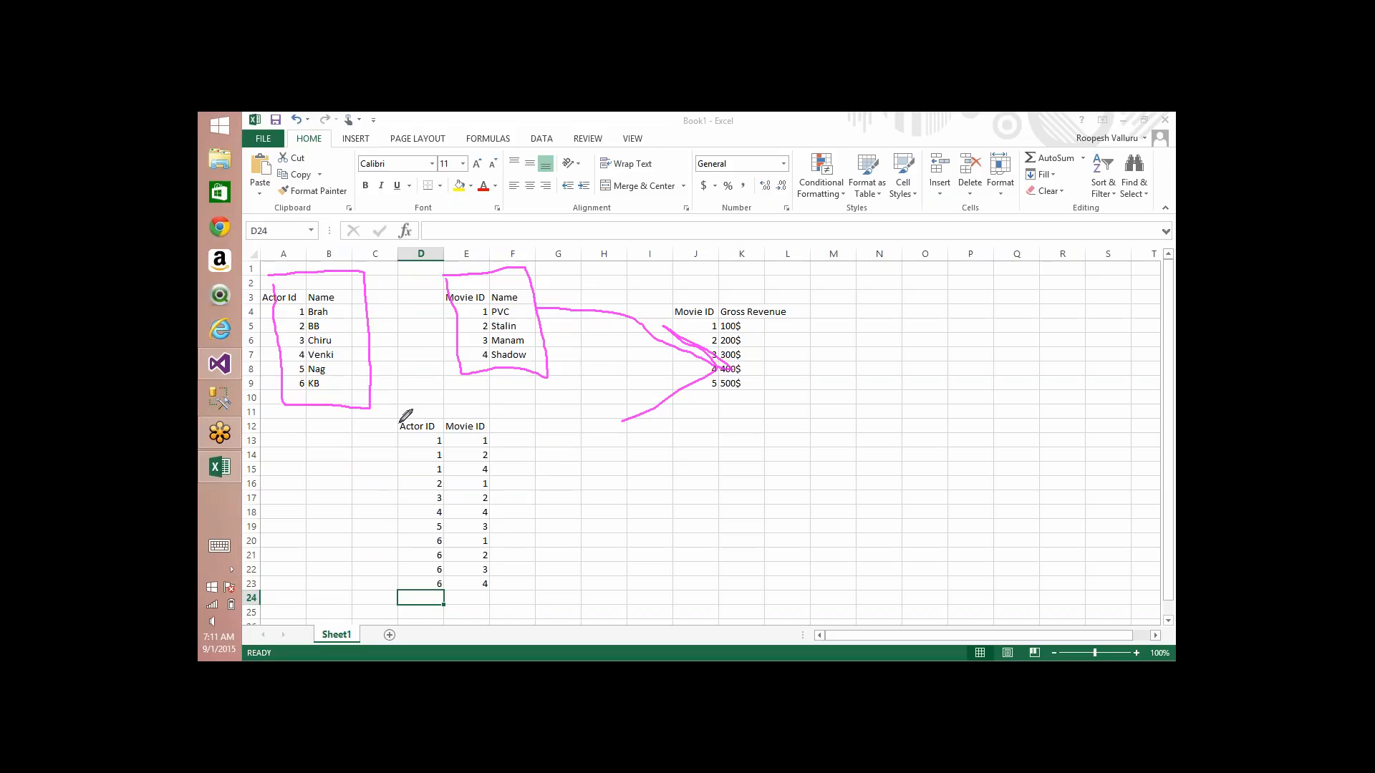
{"action": "mouse_move", "coordinate": [401, 422]}
{"action": "left_mouse_down"}
{"action": "mouse_move", "coordinate": [501, 655]}
{"action": "mouse_move", "coordinate": [384, 609]}
{"action": "mouse_move", "coordinate": [389, 424]}
{"action": "left_mouse_up"}
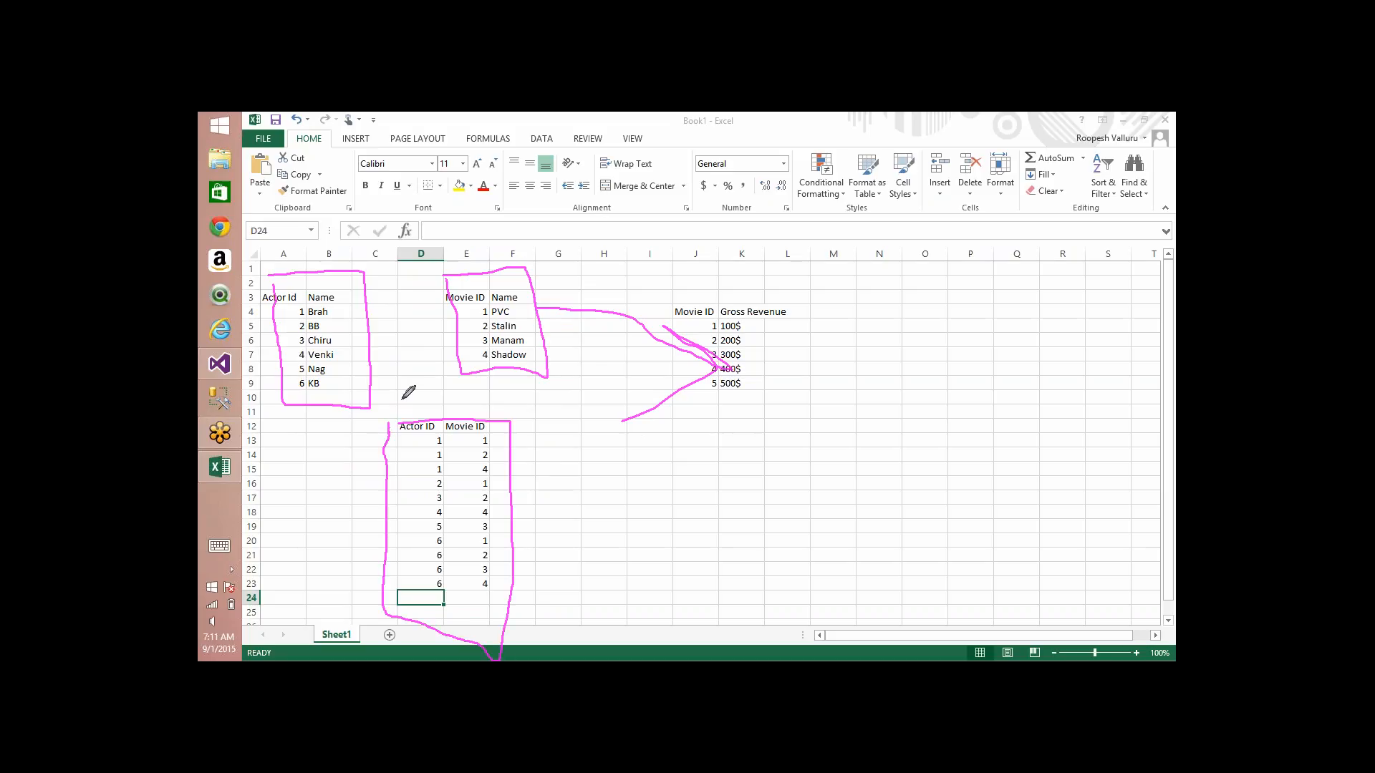
Step: Draw arrows from the actor and movie tables to the bridge and between actors and gross revenue, and clear the markings
{"action": "left_click_drag", "start_coordinate": [364, 359], "coordinate": [426, 415]}
{"action": "mouse_move", "coordinate": [499, 368]}
{"action": "left_mouse_down"}
{"action": "mouse_move", "coordinate": [473, 419]}
{"action": "mouse_move", "coordinate": [501, 413]}
{"action": "left_mouse_up"}
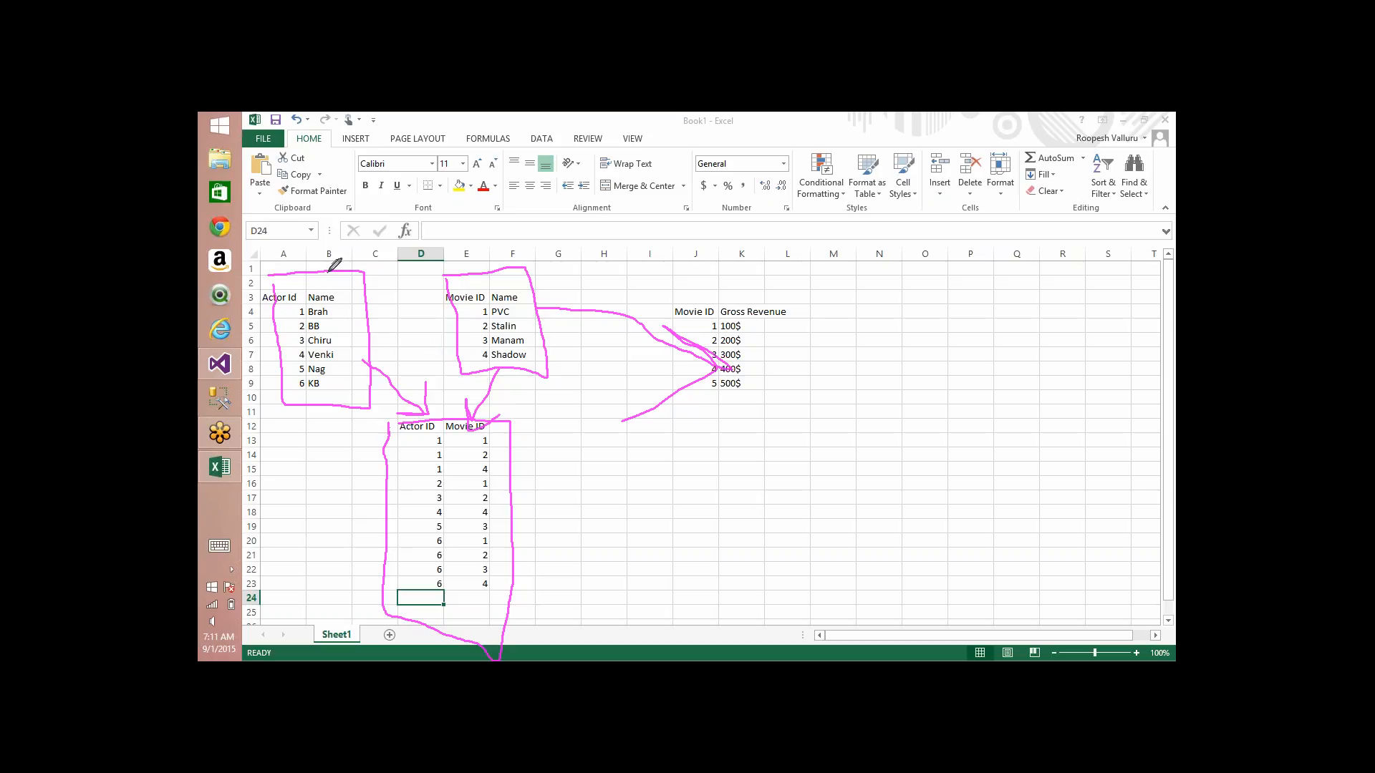
{"action": "mouse_move", "coordinate": [331, 270]}
{"action": "left_mouse_down"}
{"action": "mouse_move", "coordinate": [376, 225]}
{"action": "mouse_move", "coordinate": [684, 230]}
{"action": "mouse_move", "coordinate": [720, 295]}
{"action": "left_mouse_up"}
{"action": "left_click_drag", "start_coordinate": [673, 287], "coordinate": [754, 259]}
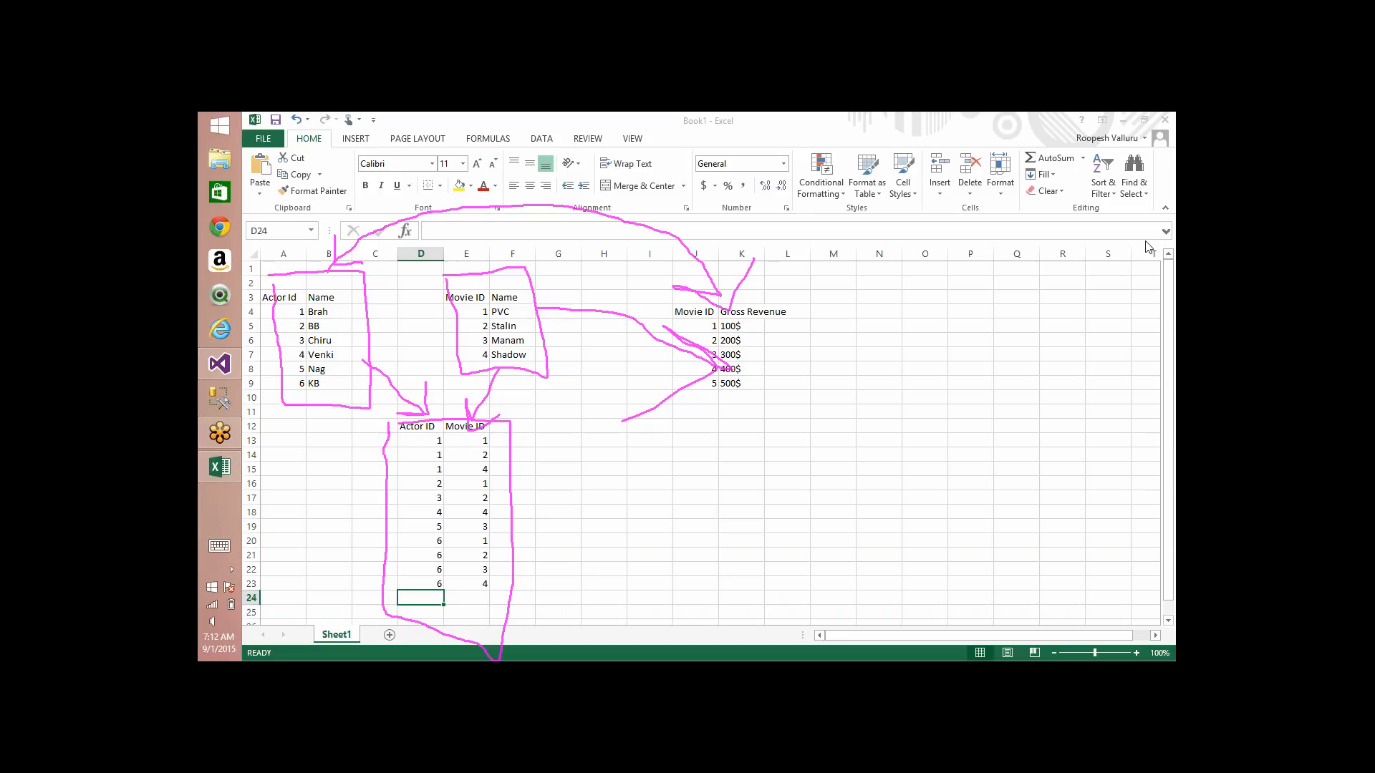
{"action": "left_click", "coordinate": [1095, 251]}
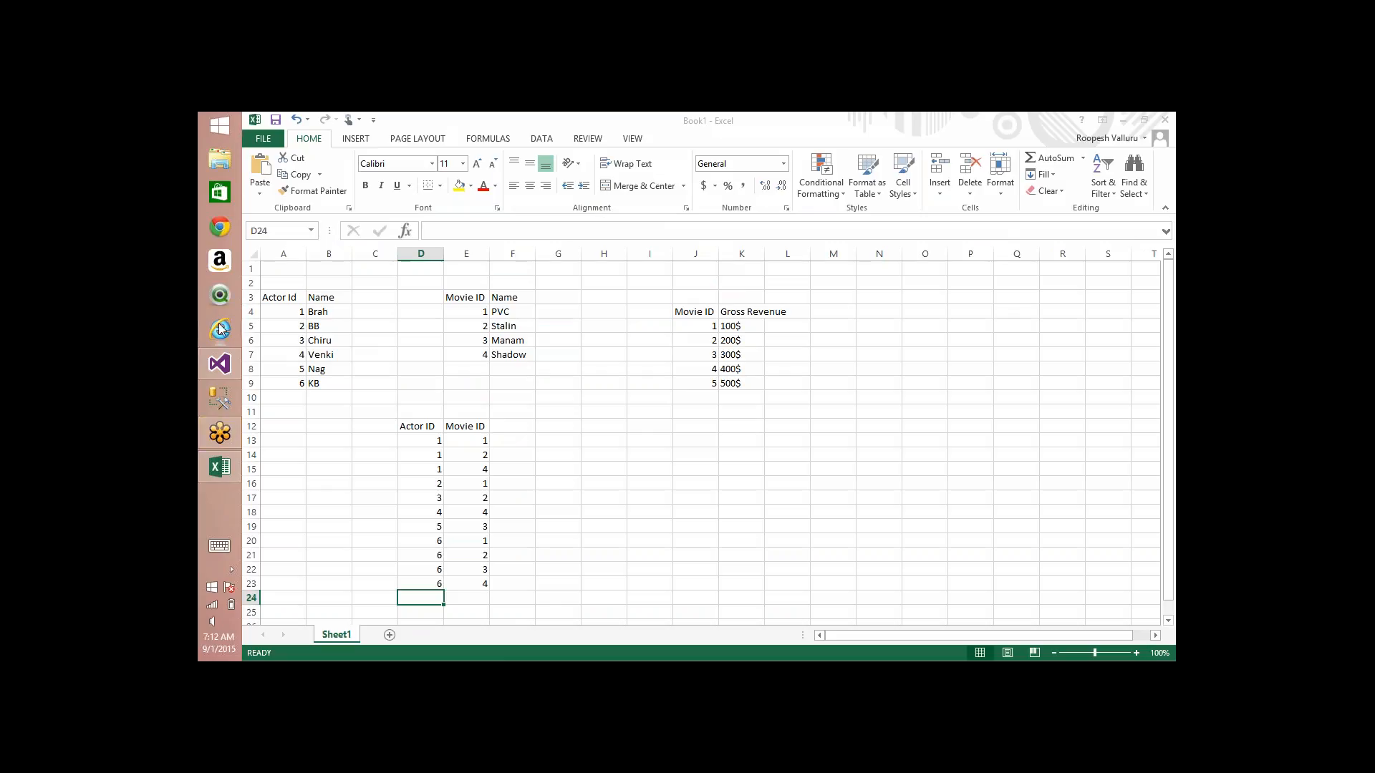
Step: Switch to Visual Studio and circle SalesData, DimSalesReason, FactInternetSales and FactInternetSalesReason in the data source view with the pen
{"action": "left_click", "coordinate": [220, 365]}
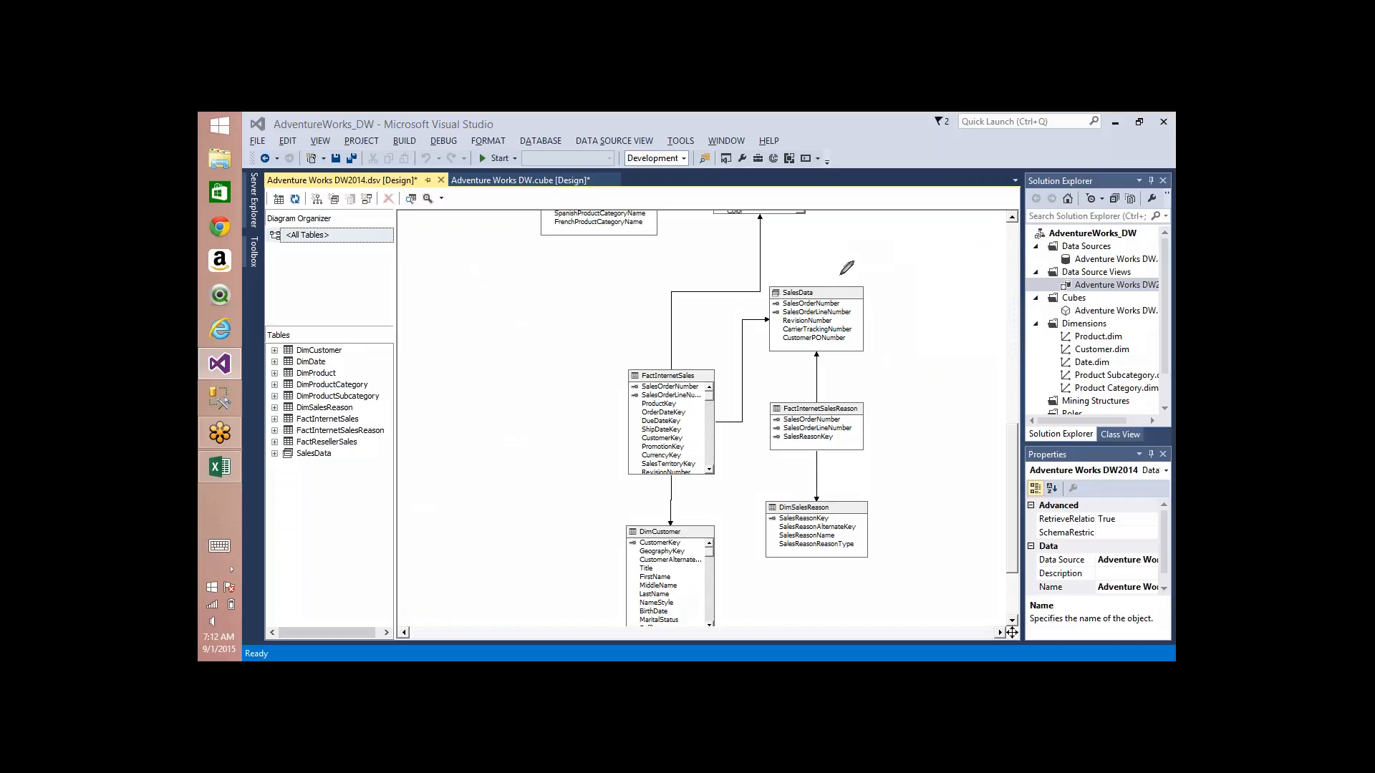
{"action": "mouse_move", "coordinate": [841, 274]}
{"action": "left_mouse_down"}
{"action": "mouse_move", "coordinate": [769, 330]}
{"action": "mouse_move", "coordinate": [837, 365]}
{"action": "mouse_move", "coordinate": [864, 285]}
{"action": "mouse_move", "coordinate": [822, 277]}
{"action": "left_mouse_up"}
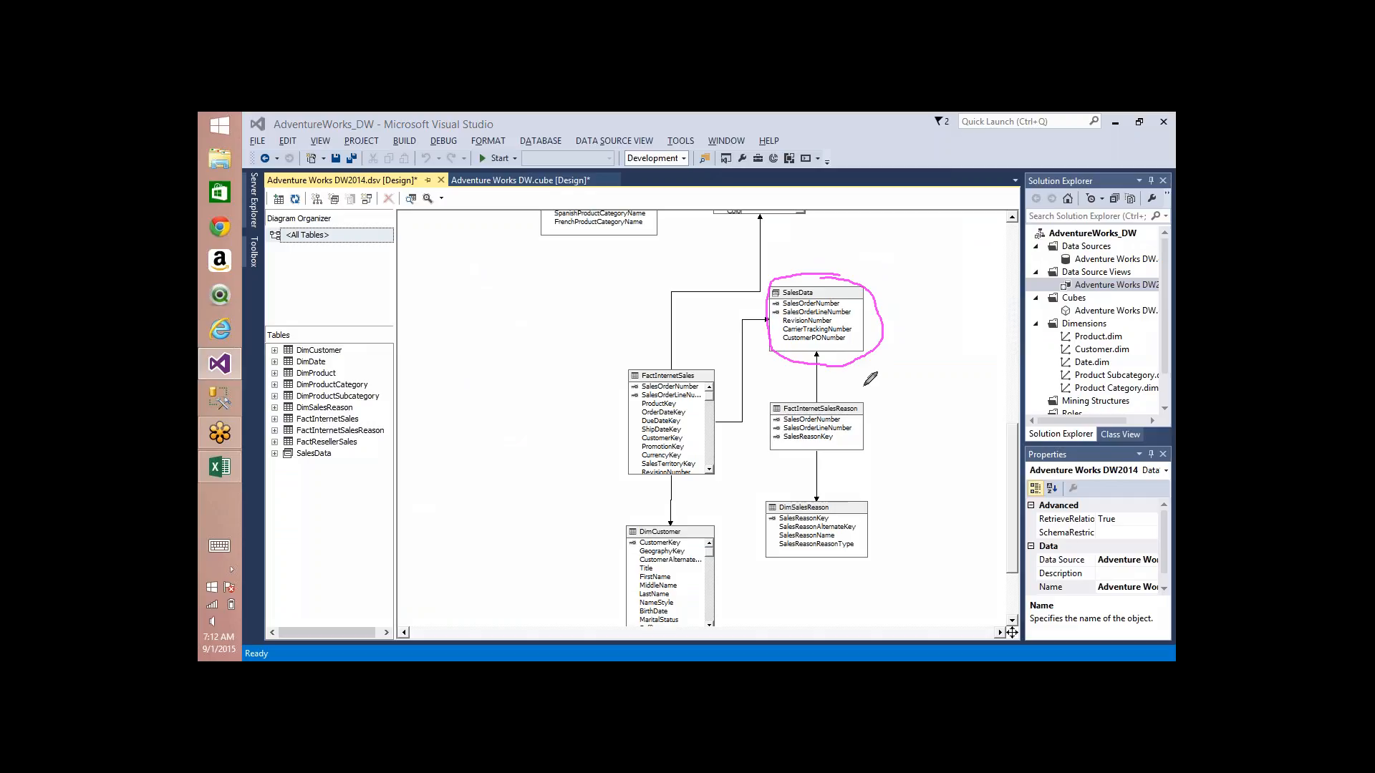
{"action": "mouse_move", "coordinate": [818, 491]}
{"action": "left_mouse_down"}
{"action": "mouse_move", "coordinate": [788, 491]}
{"action": "mouse_move", "coordinate": [805, 571]}
{"action": "mouse_move", "coordinate": [900, 535]}
{"action": "mouse_move", "coordinate": [797, 494]}
{"action": "left_mouse_up"}
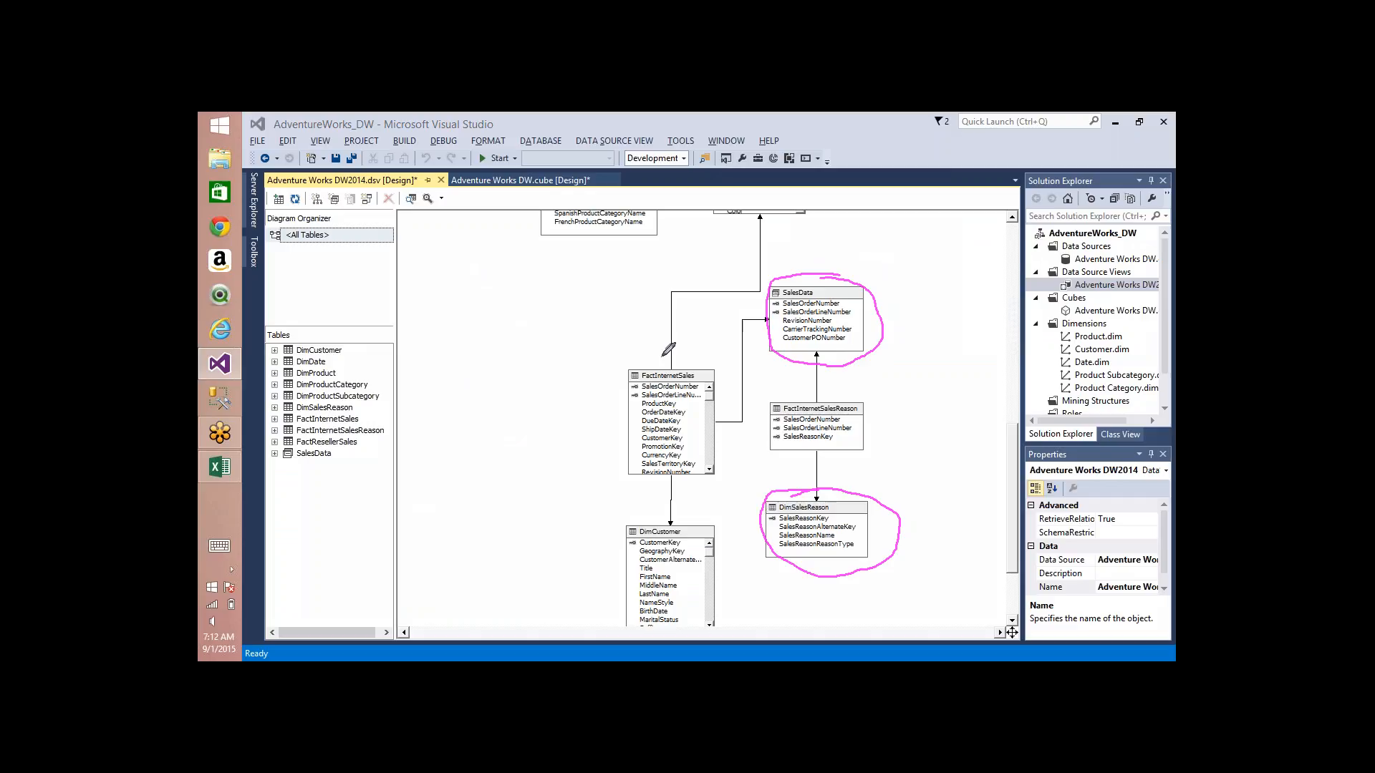
{"action": "mouse_move", "coordinate": [666, 352]}
{"action": "left_mouse_down"}
{"action": "mouse_move", "coordinate": [604, 433]}
{"action": "mouse_move", "coordinate": [691, 477]}
{"action": "mouse_move", "coordinate": [712, 356]}
{"action": "mouse_move", "coordinate": [723, 387]}
{"action": "mouse_move", "coordinate": [746, 381]}
{"action": "left_mouse_up"}
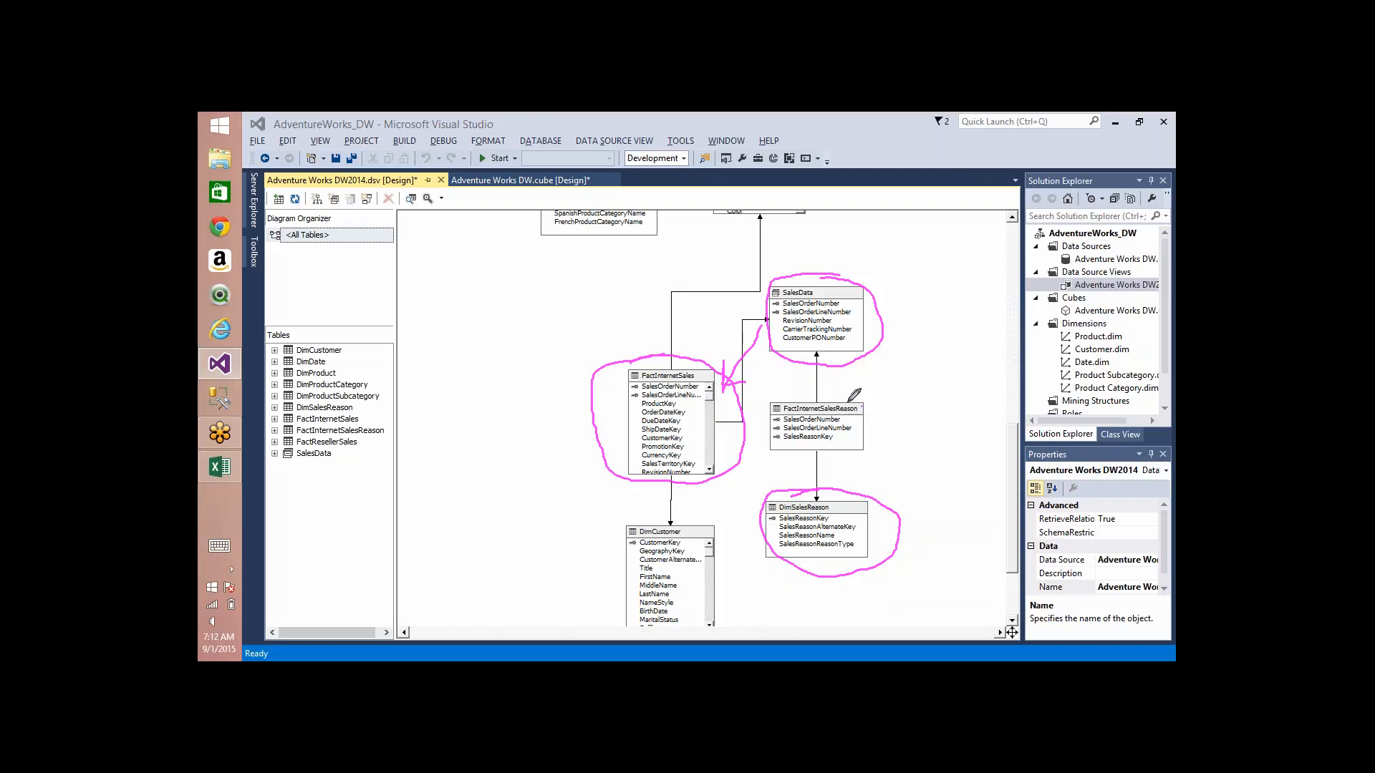
{"action": "mouse_move", "coordinate": [849, 401]}
{"action": "left_mouse_down"}
{"action": "mouse_move", "coordinate": [769, 410]}
{"action": "mouse_move", "coordinate": [850, 450]}
{"action": "mouse_move", "coordinate": [872, 401]}
{"action": "mouse_move", "coordinate": [835, 408]}
{"action": "left_mouse_up"}
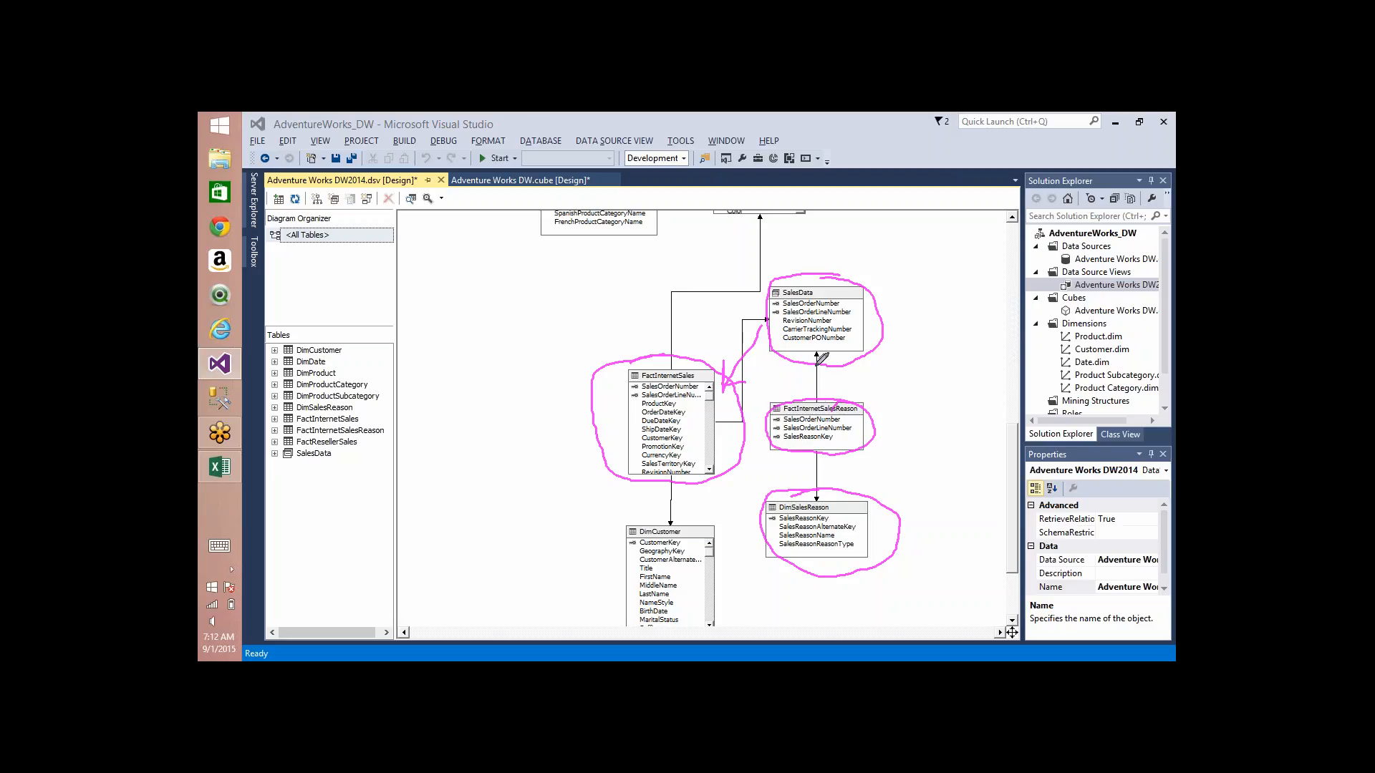
Step: Draw arrows from FactInternetSalesReason to SalesData and DimSalesReason, add check marks beside the circled tables, and clear the markings
{"action": "mouse_move", "coordinate": [816, 399]}
{"action": "left_mouse_down"}
{"action": "mouse_move", "coordinate": [814, 365]}
{"action": "mouse_move", "coordinate": [794, 385]}
{"action": "mouse_move", "coordinate": [836, 367]}
{"action": "left_mouse_up"}
{"action": "mouse_move", "coordinate": [814, 453]}
{"action": "left_mouse_down"}
{"action": "mouse_move", "coordinate": [814, 489]}
{"action": "mouse_move", "coordinate": [824, 482]}
{"action": "left_mouse_up"}
{"action": "left_click_drag", "start_coordinate": [848, 259], "coordinate": [896, 225]}
{"action": "left_click_drag", "start_coordinate": [920, 507], "coordinate": [940, 481]}
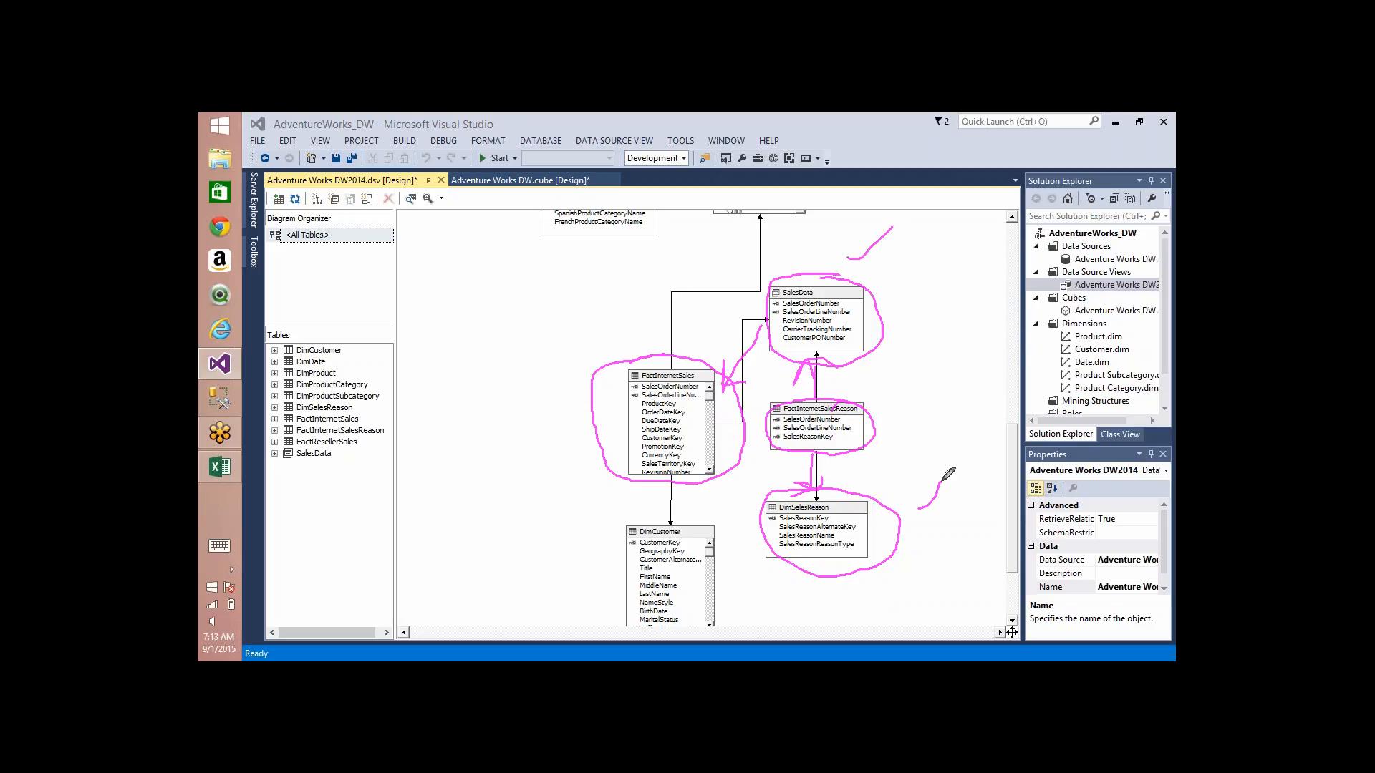
{"action": "left_click_drag", "start_coordinate": [579, 336], "coordinate": [630, 283]}
{"action": "left_click_drag", "start_coordinate": [873, 406], "coordinate": [896, 371]}
{"action": "left_click", "coordinate": [1102, 259]}
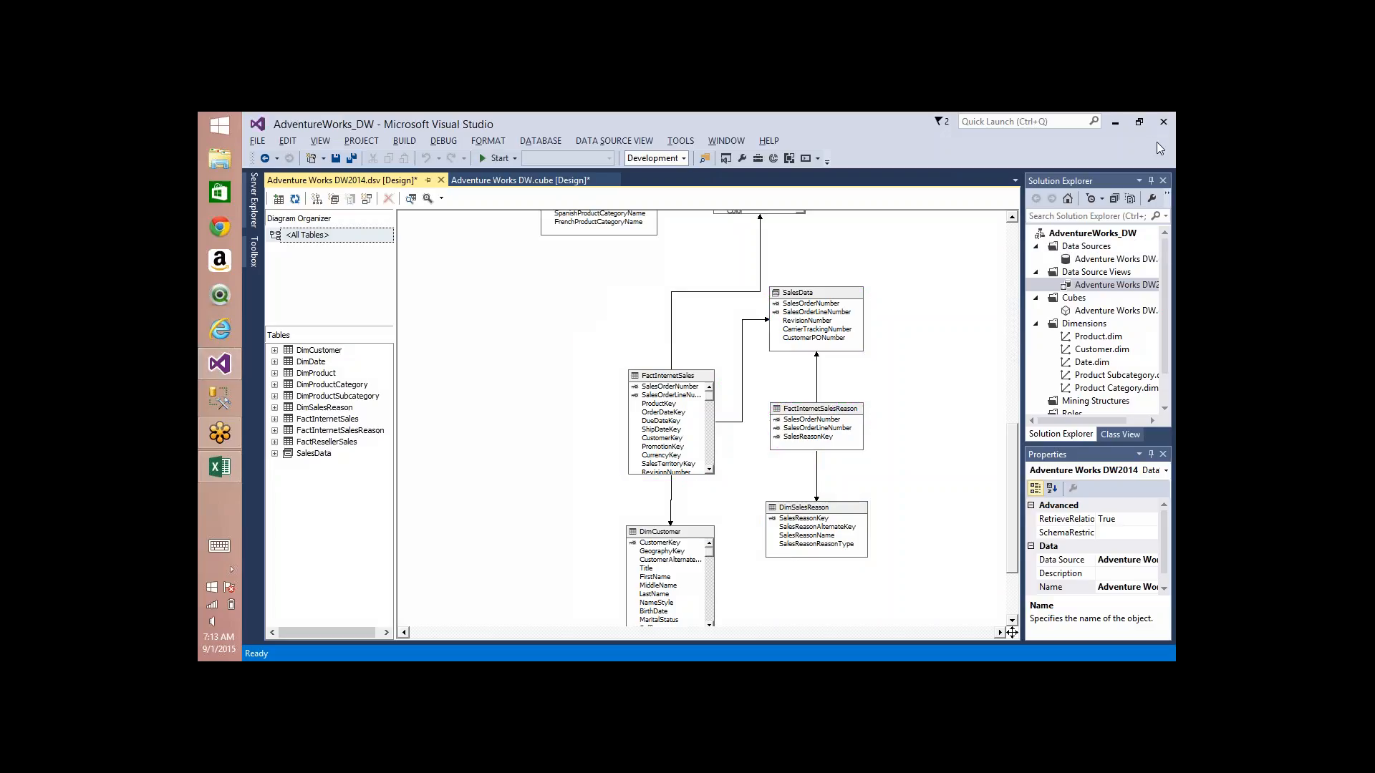
Step: Create a new dimension from the Adventure Works DW2014 data source view with SalesData as the main table
{"action": "right_click", "coordinate": [1088, 330]}
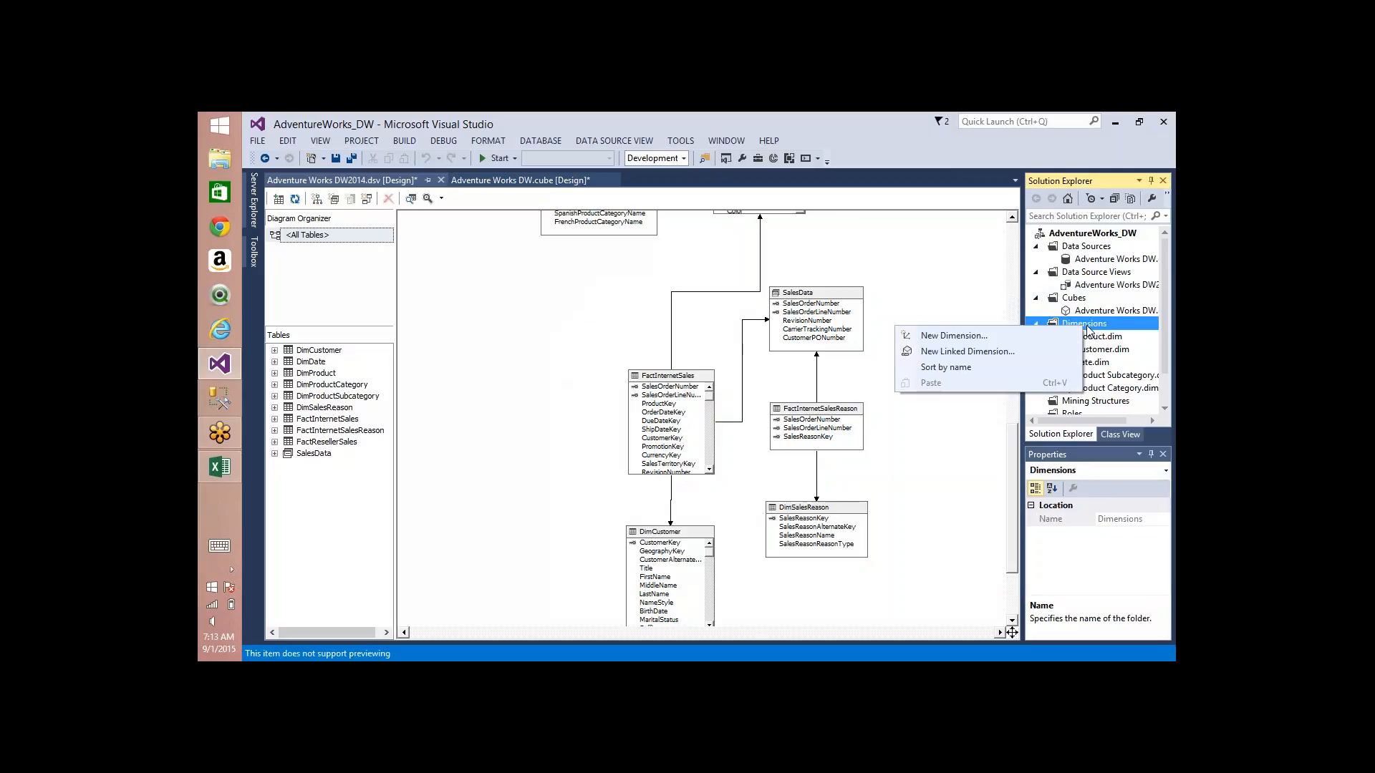
{"action": "left_click", "coordinate": [1029, 338]}
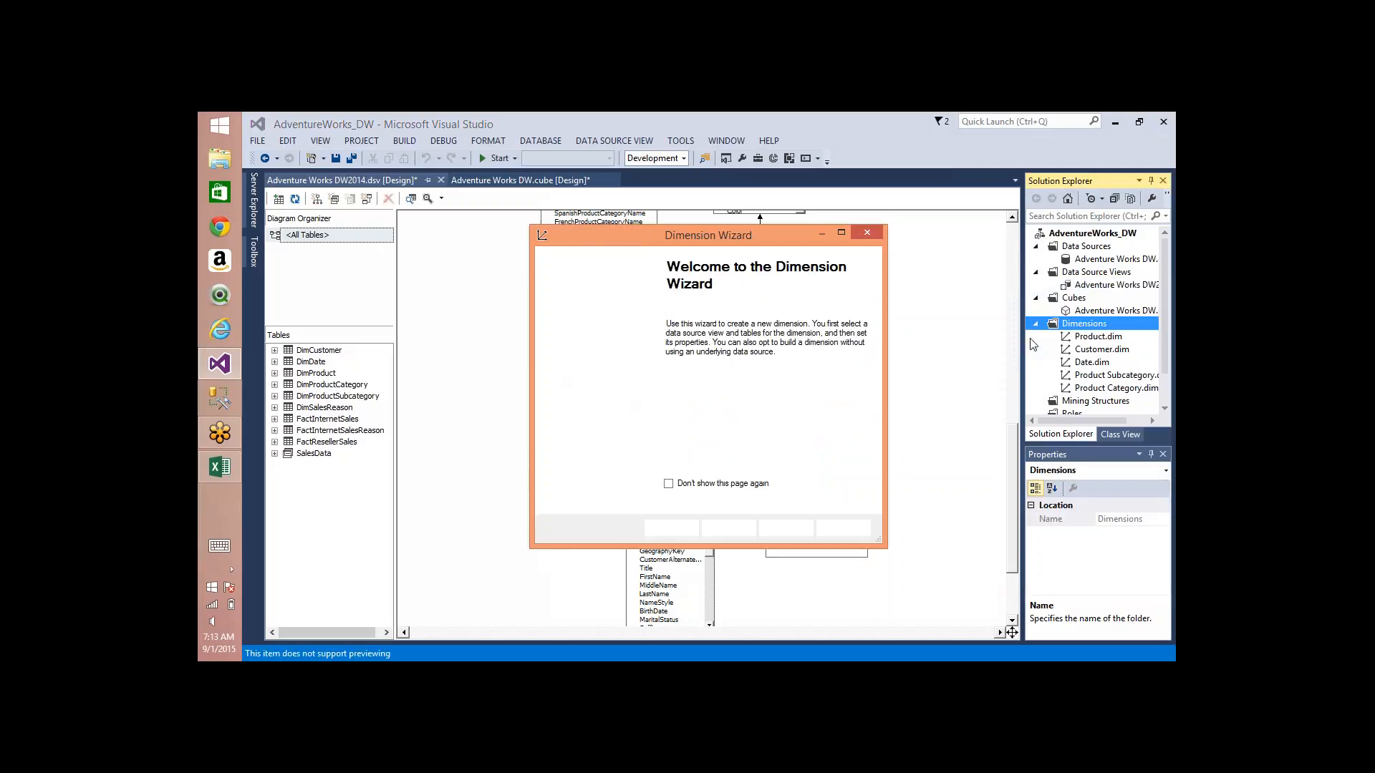
{"action": "key", "text": "Return"}
{"action": "key", "text": "Return"}
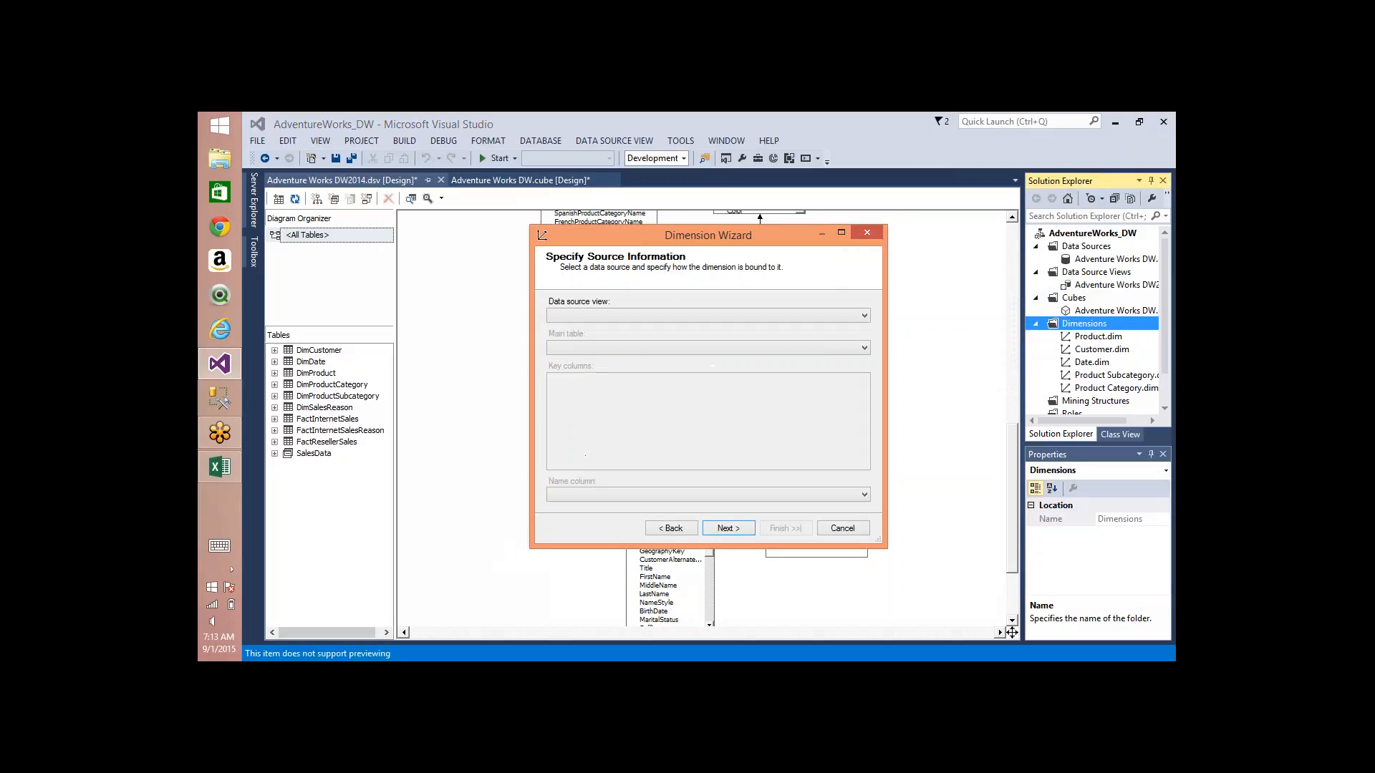
{"action": "left_click", "coordinate": [774, 351]}
{"action": "left_click", "coordinate": [604, 444]}
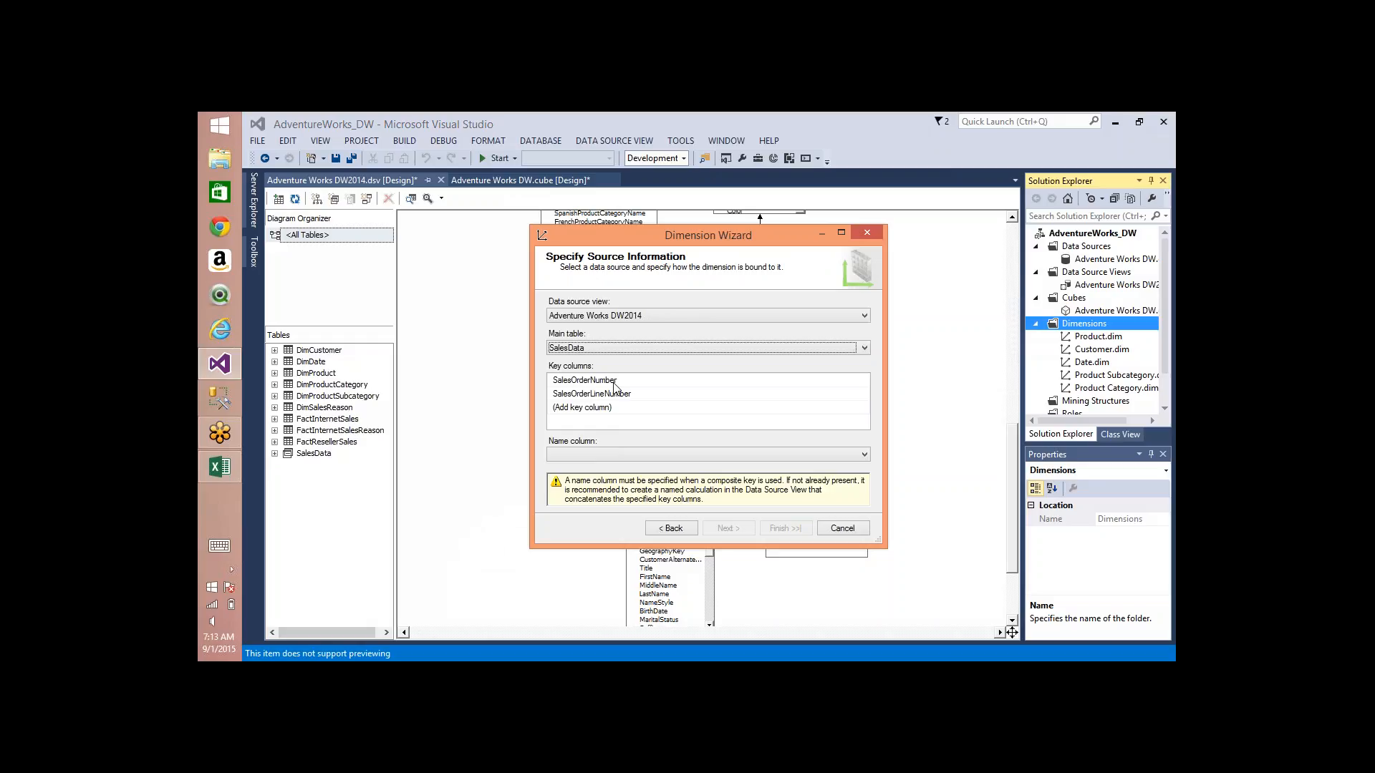
Step: Complete the Sales Data dimension with SalesOrderNumber as its name column and add SalesOrderLineNumber as an attribute
{"action": "left_click", "coordinate": [698, 460]}
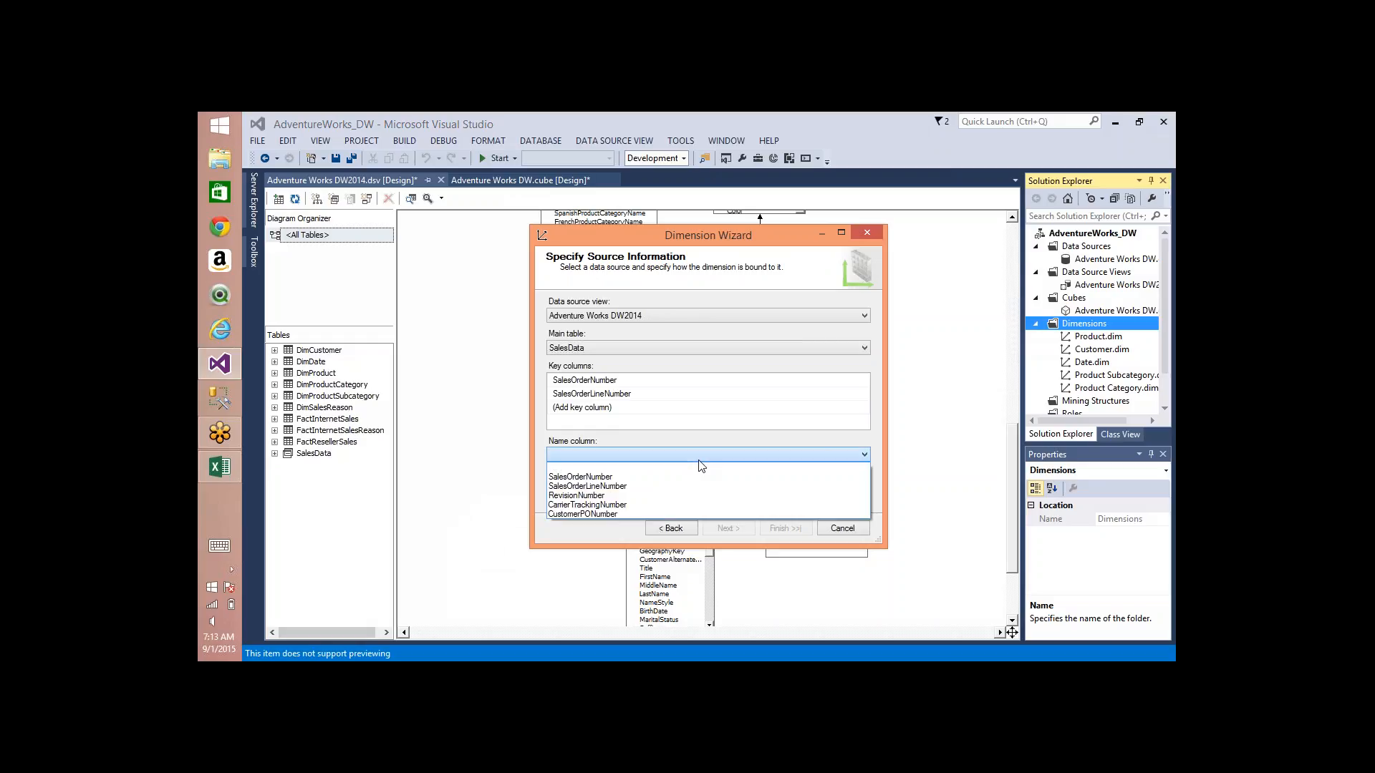
{"action": "left_click", "coordinate": [598, 477]}
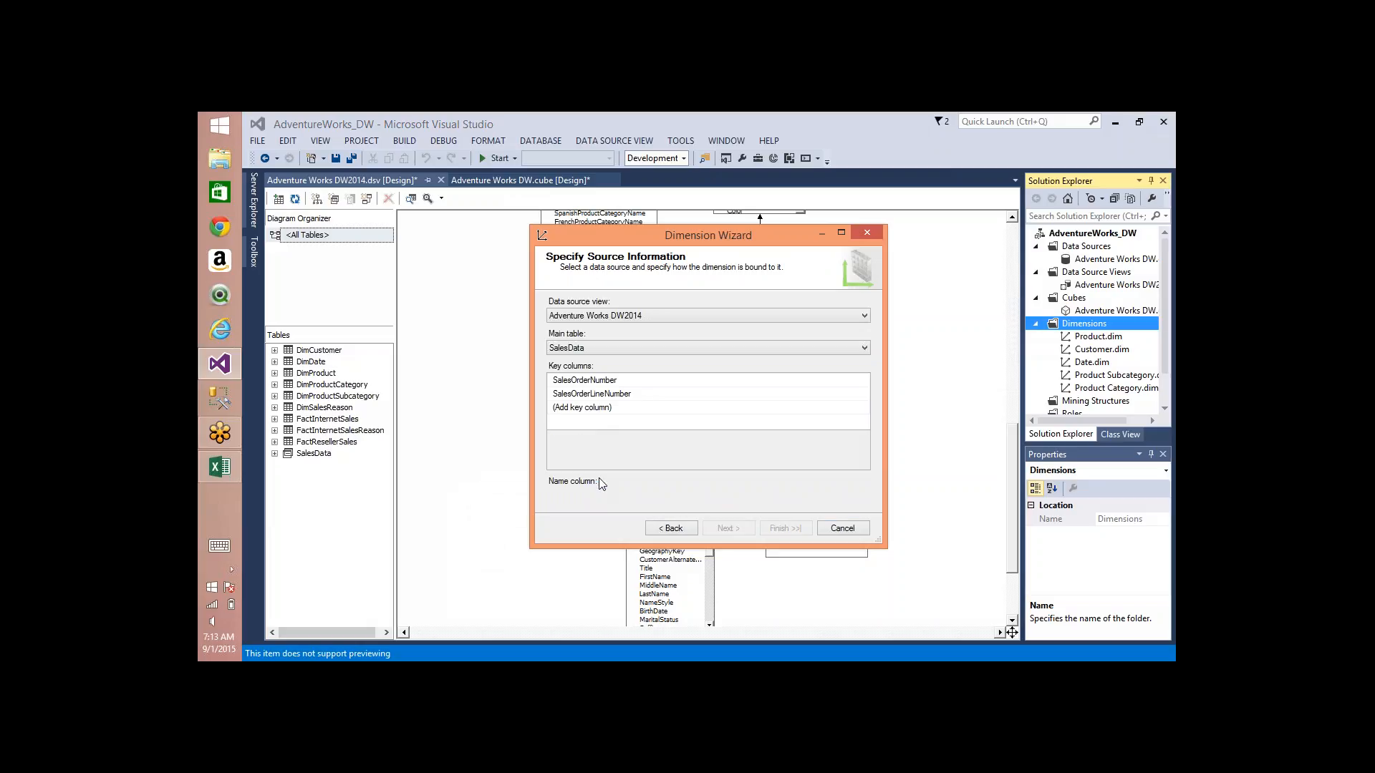
{"action": "left_click", "coordinate": [706, 526]}
{"action": "left_click", "coordinate": [707, 526]}
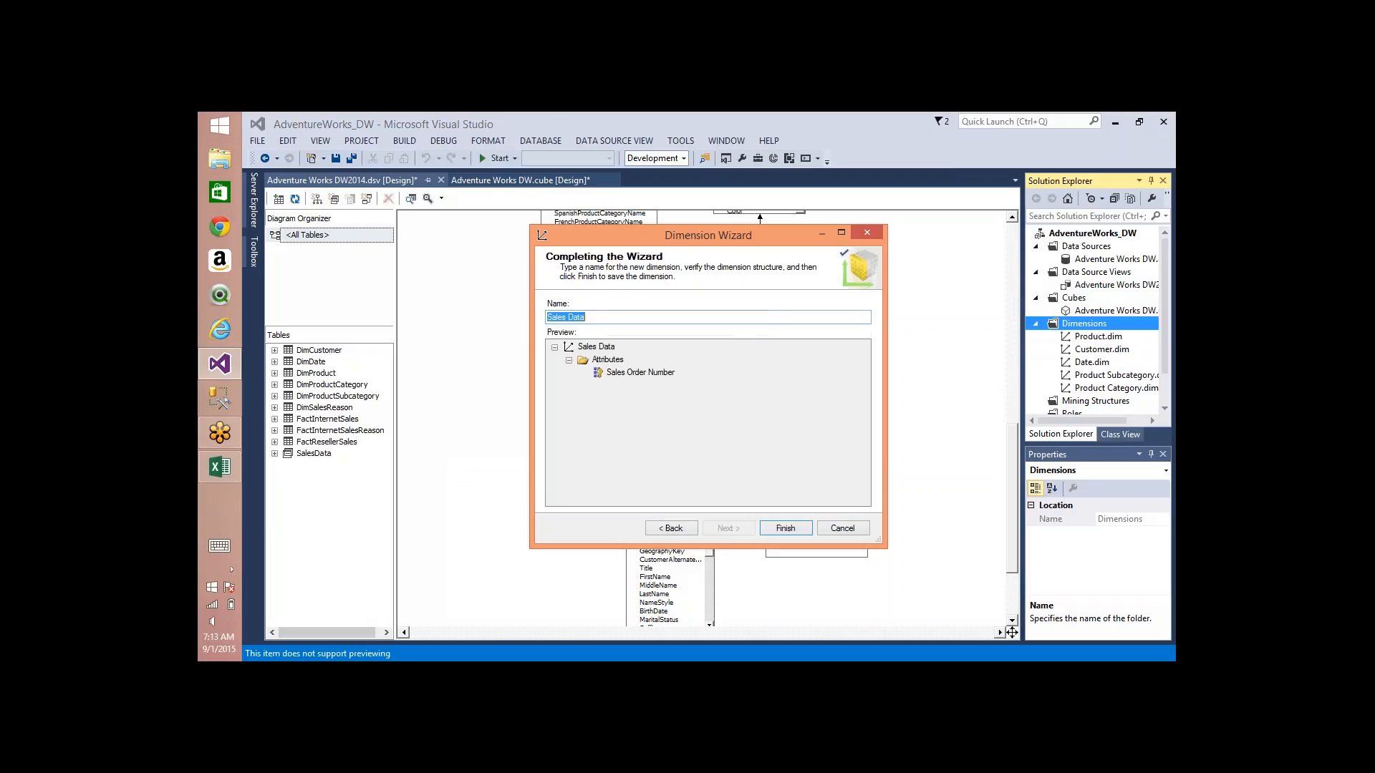
{"action": "left_click", "coordinate": [786, 531]}
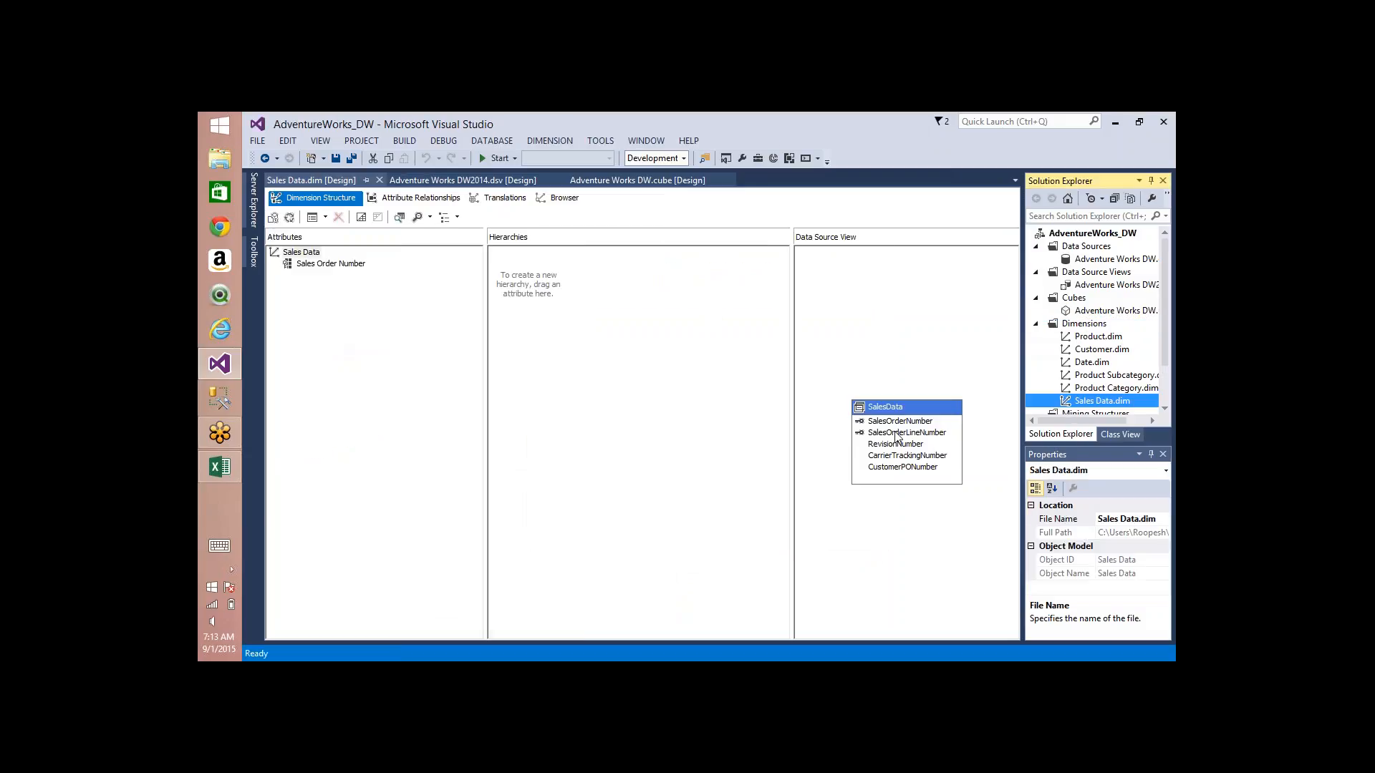
{"action": "left_click_drag", "start_coordinate": [897, 437], "coordinate": [344, 286]}
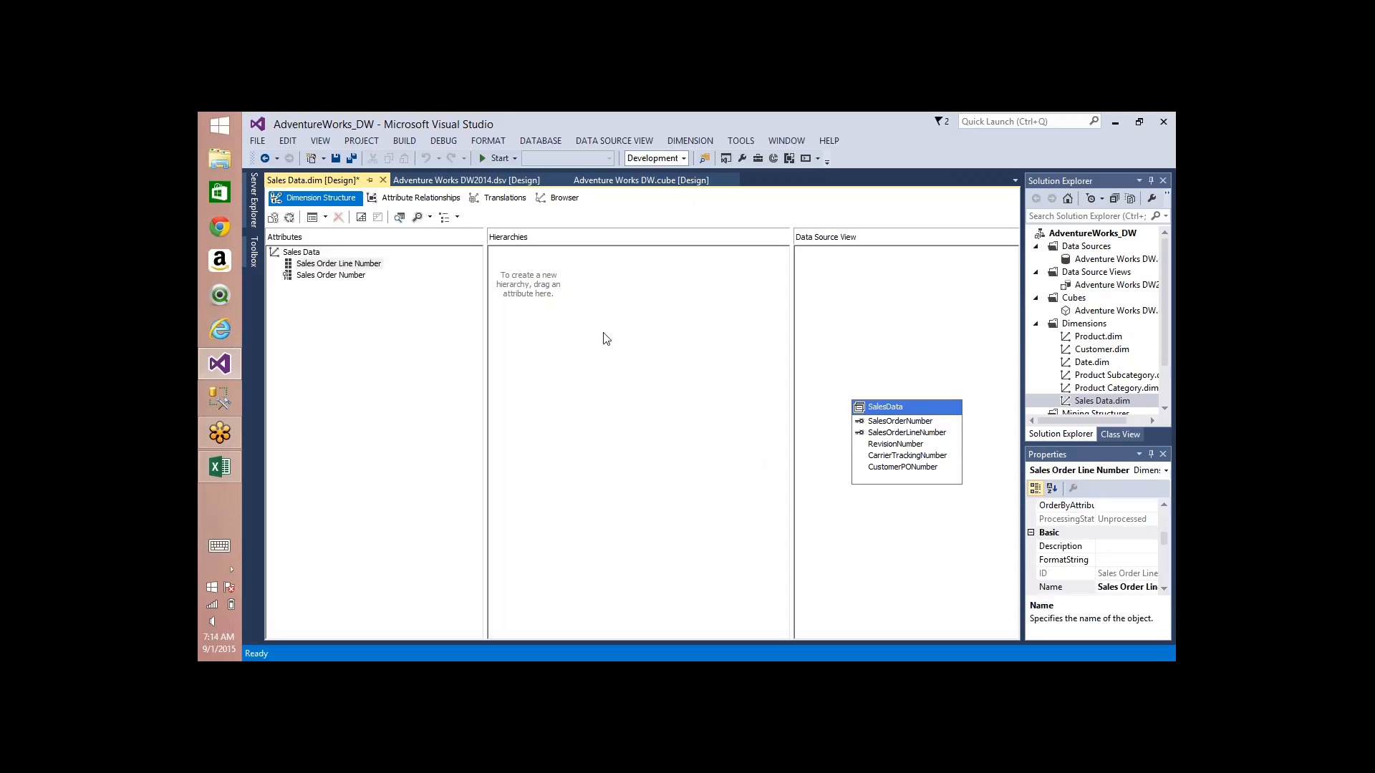
Step: Create a new dimension from an existing table in the Adventure Works DW2014 data source view with DimSalesReason as the main table
{"action": "right_click", "coordinate": [1078, 323]}
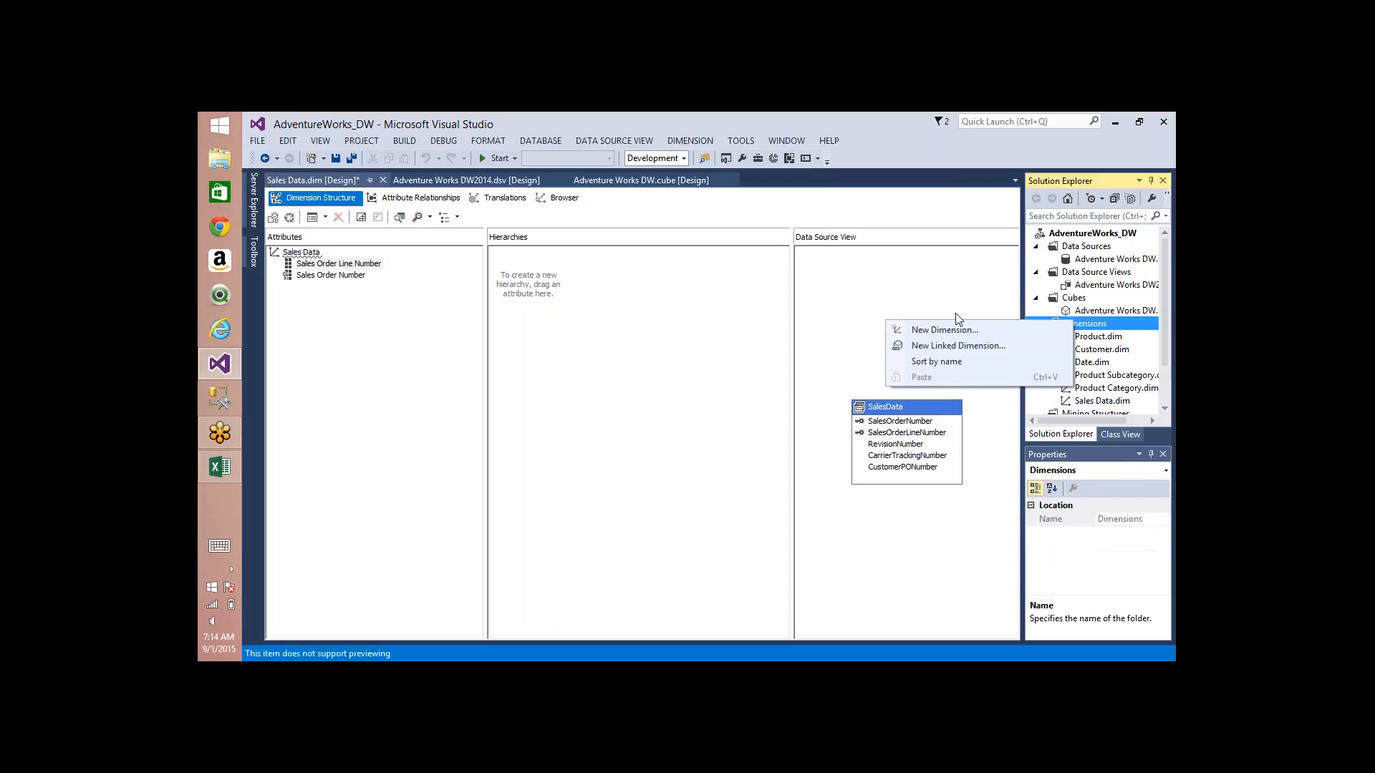
{"action": "left_click", "coordinate": [945, 330]}
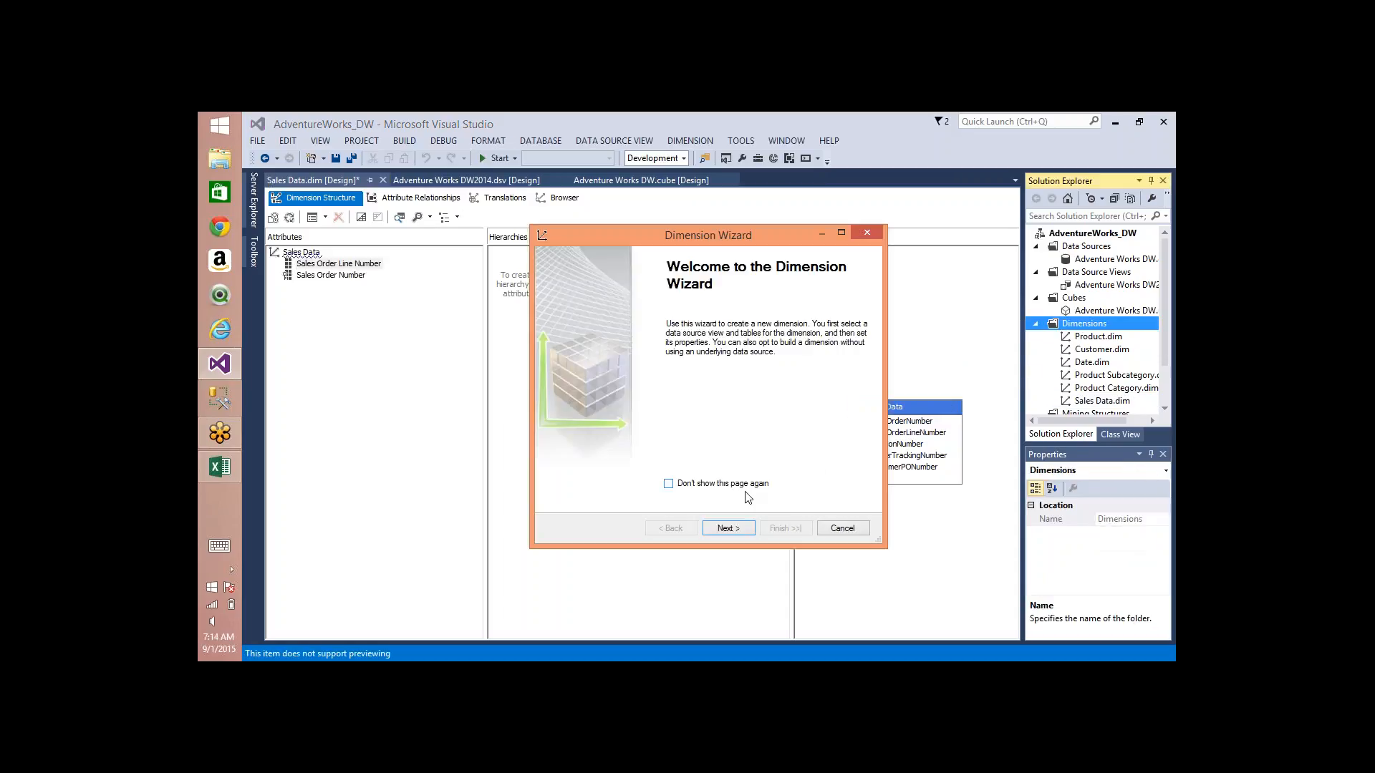
{"action": "left_click", "coordinate": [732, 535]}
{"action": "left_click", "coordinate": [732, 535]}
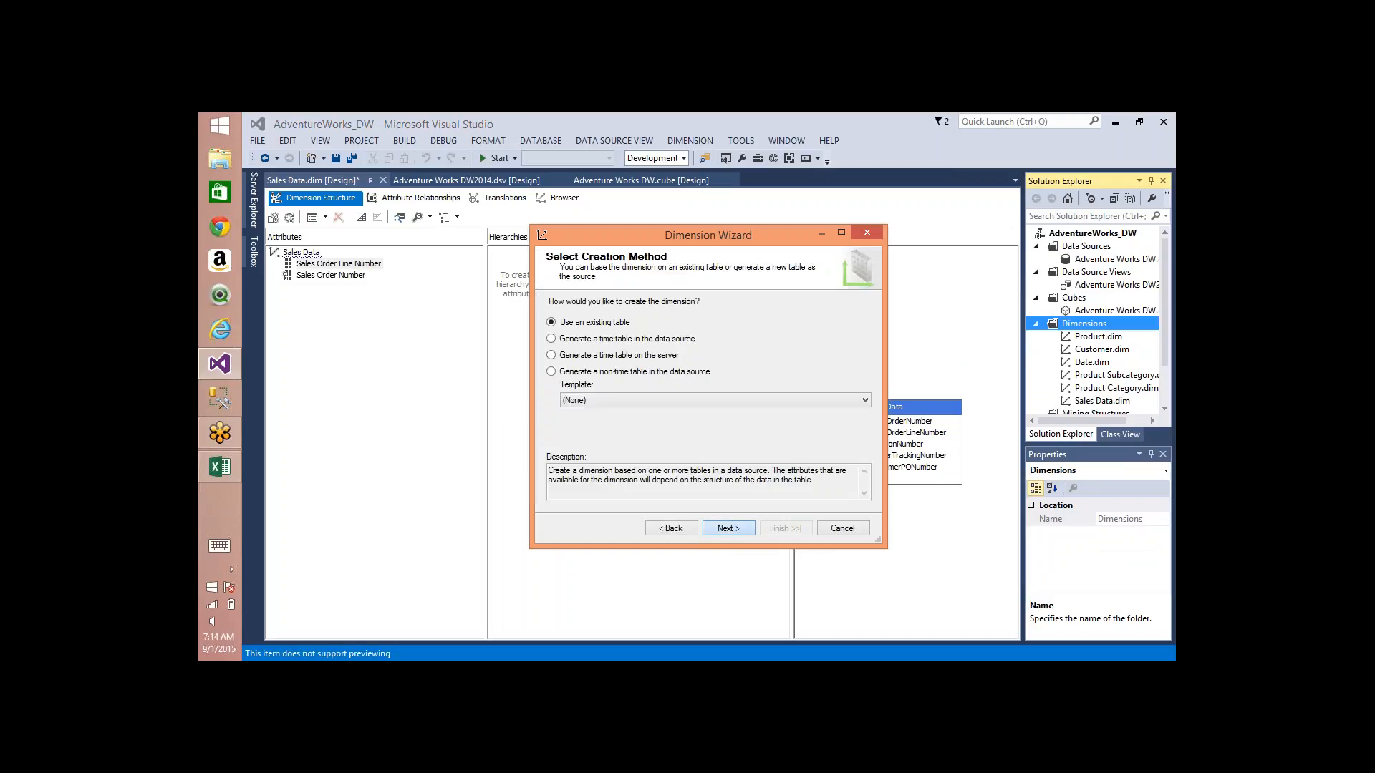
{"action": "left_click", "coordinate": [641, 345]}
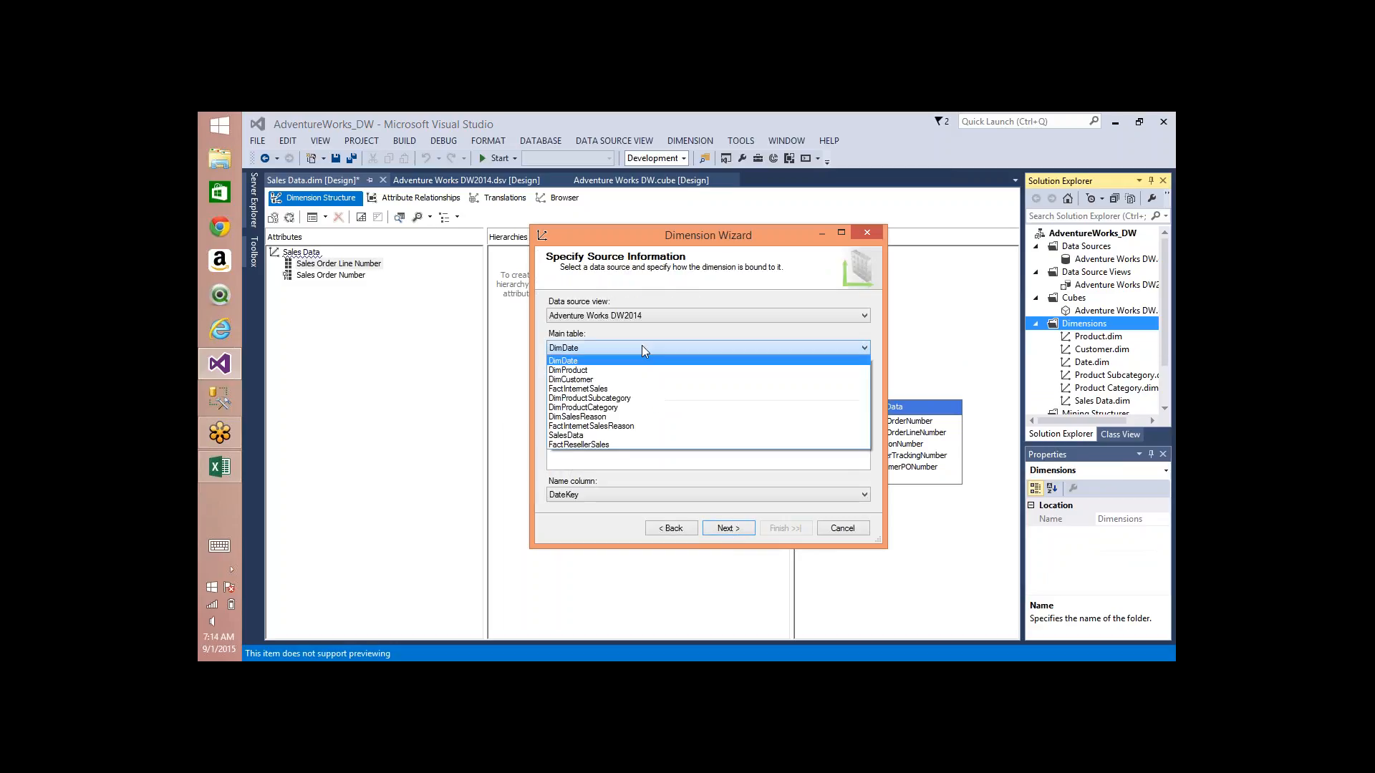
{"action": "left_click", "coordinate": [600, 445]}
{"action": "key", "text": "Down"}
{"action": "key", "text": "Down"}
{"action": "key", "text": "Down"}
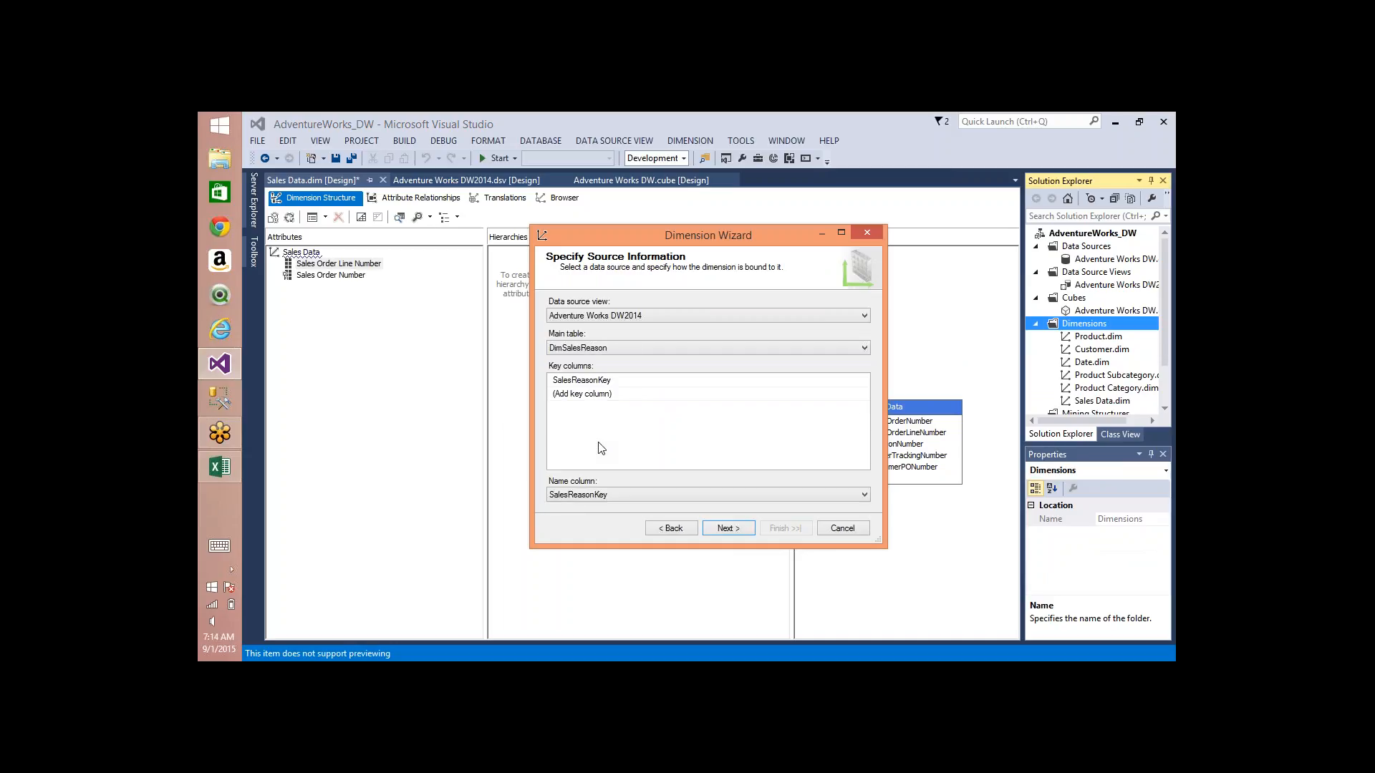
{"action": "left_click", "coordinate": [716, 529]}
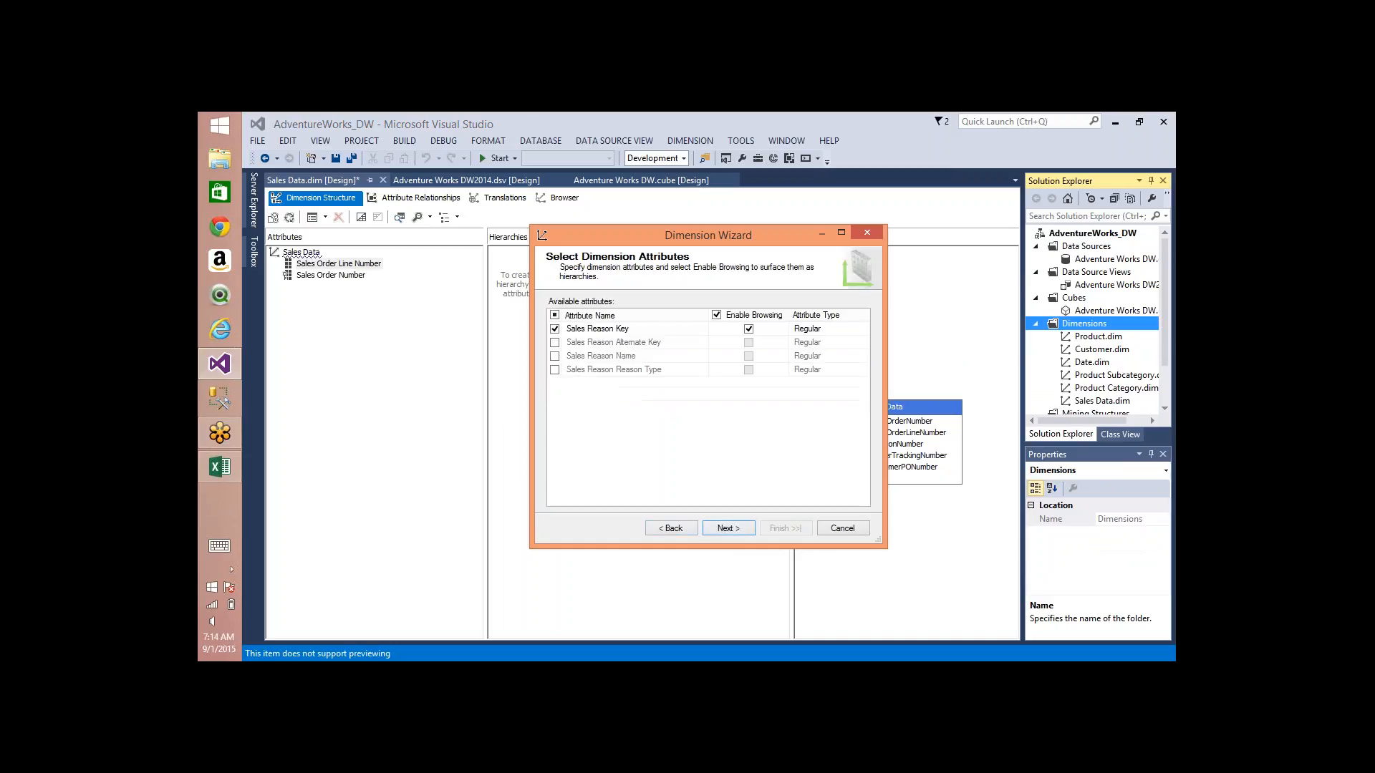
Step: Add the Sales Reason Name and Sales Reason Reason Type attributes, name the dimension Sales Reason, and finish creating it
{"action": "left_click", "coordinate": [556, 356]}
{"action": "left_click", "coordinate": [555, 369]}
{"action": "left_click", "coordinate": [728, 528]}
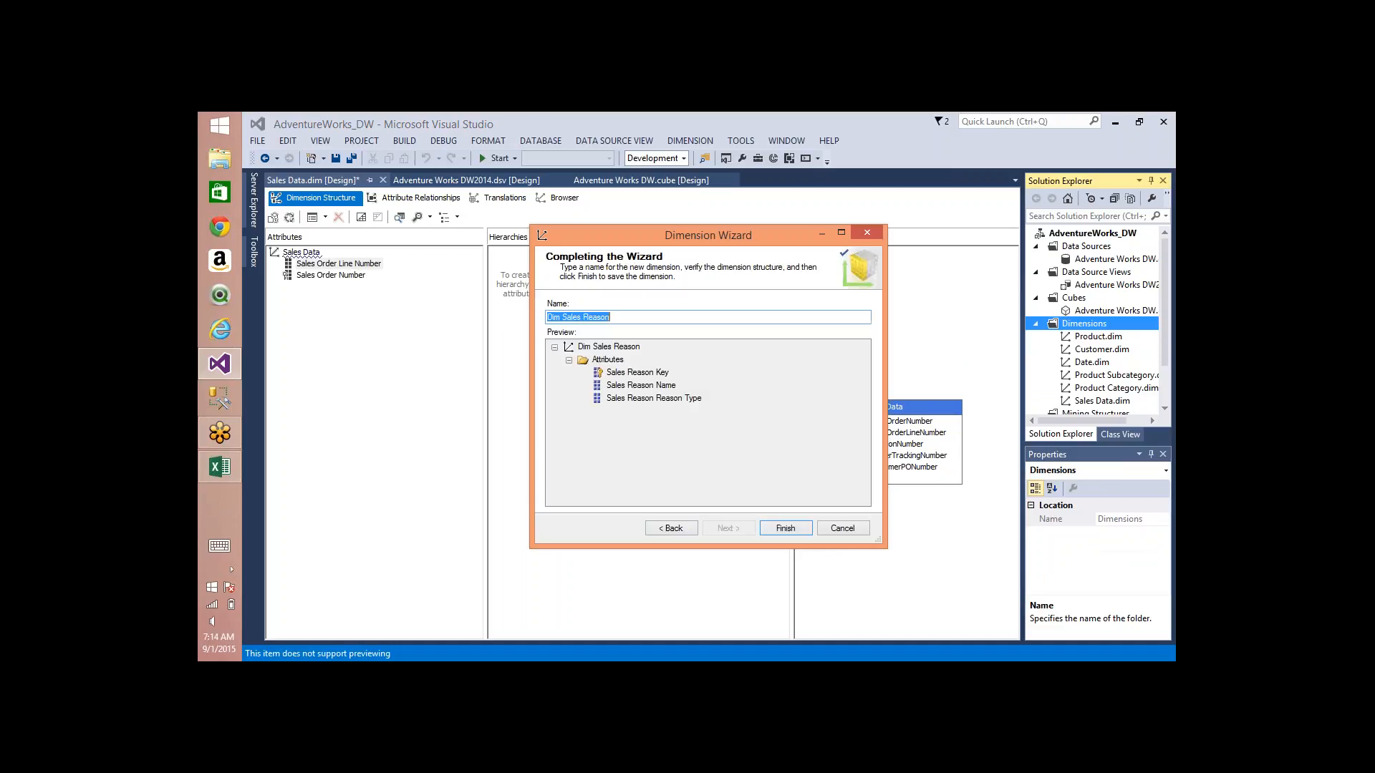
{"action": "left_click", "coordinate": [564, 320]}
{"action": "key", "text": "BackSpace"}
{"action": "key", "text": "BackSpace"}
{"action": "key", "text": "BackSpace"}
{"action": "key", "text": "BackSpace"}
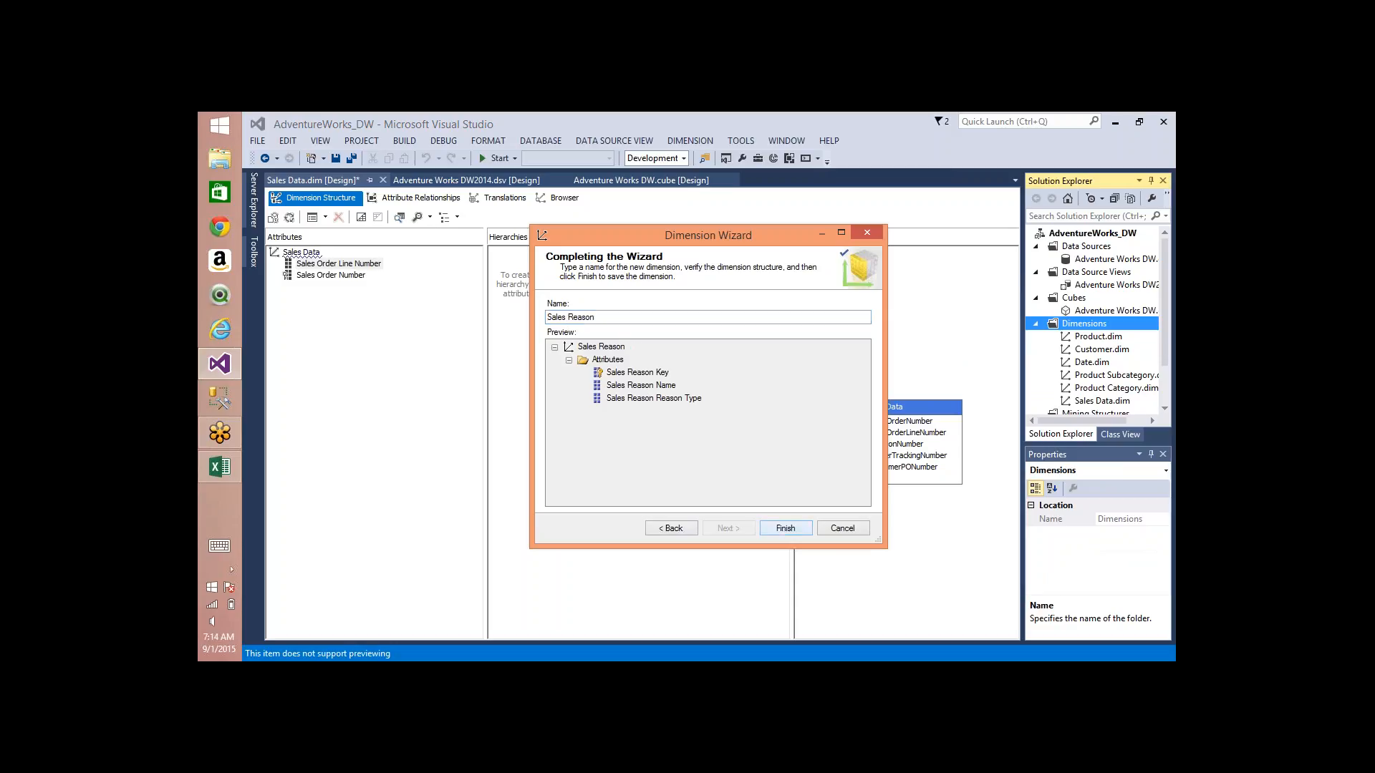
{"action": "left_click", "coordinate": [786, 528]}
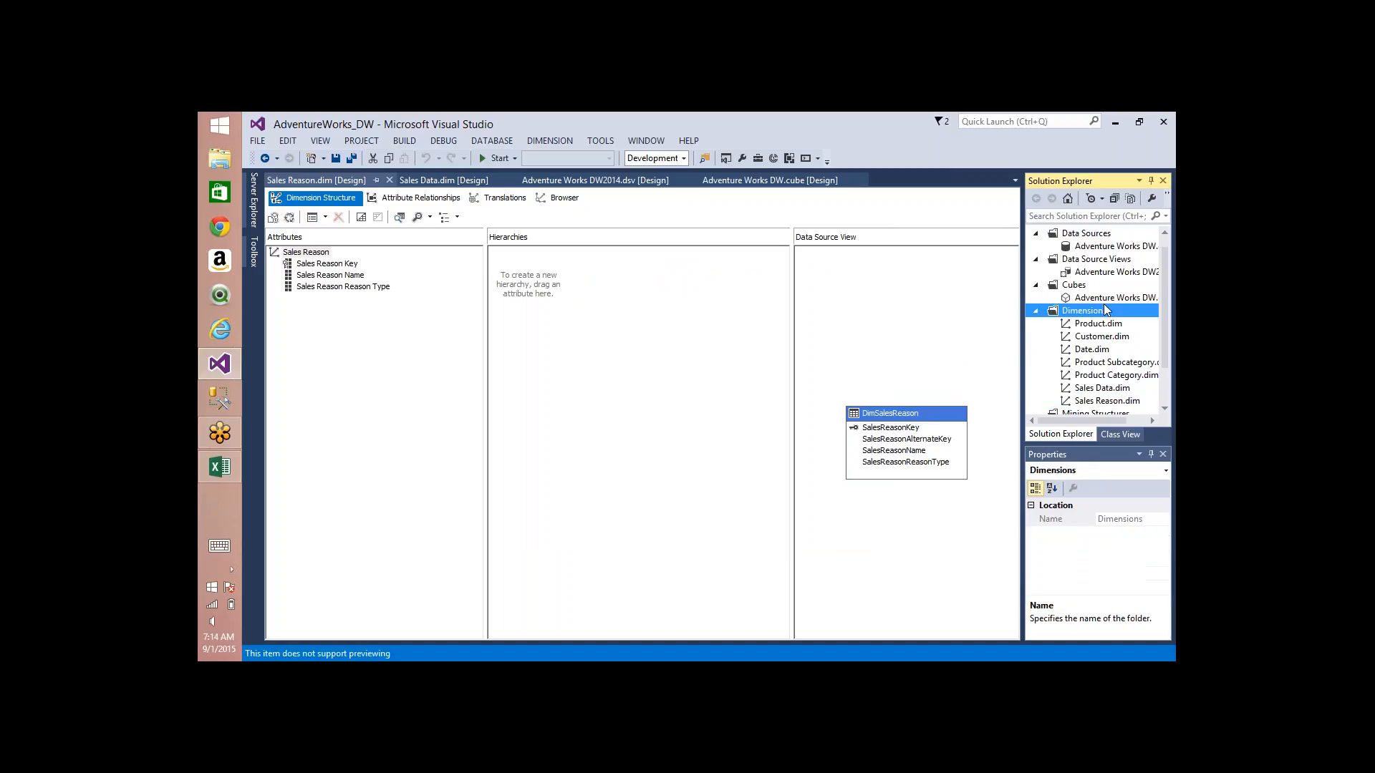
Step: In the Adventure Works DW cube's structure, add a new measure that counts the rows of FactInternetSalesReason
{"action": "scroll", "coordinate": [1106, 310], "scroll_direction": "down", "scroll_amount": 1}
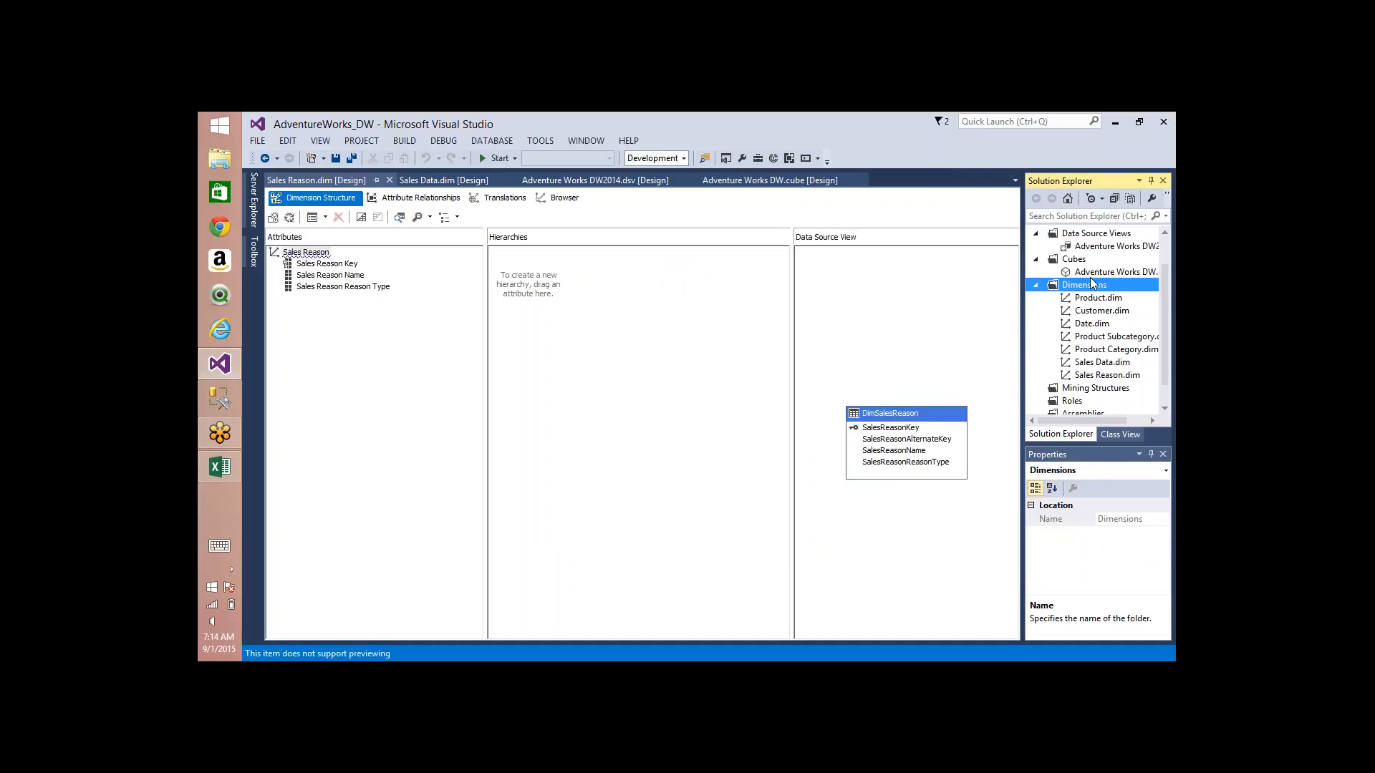
{"action": "double_click", "coordinate": [1091, 272]}
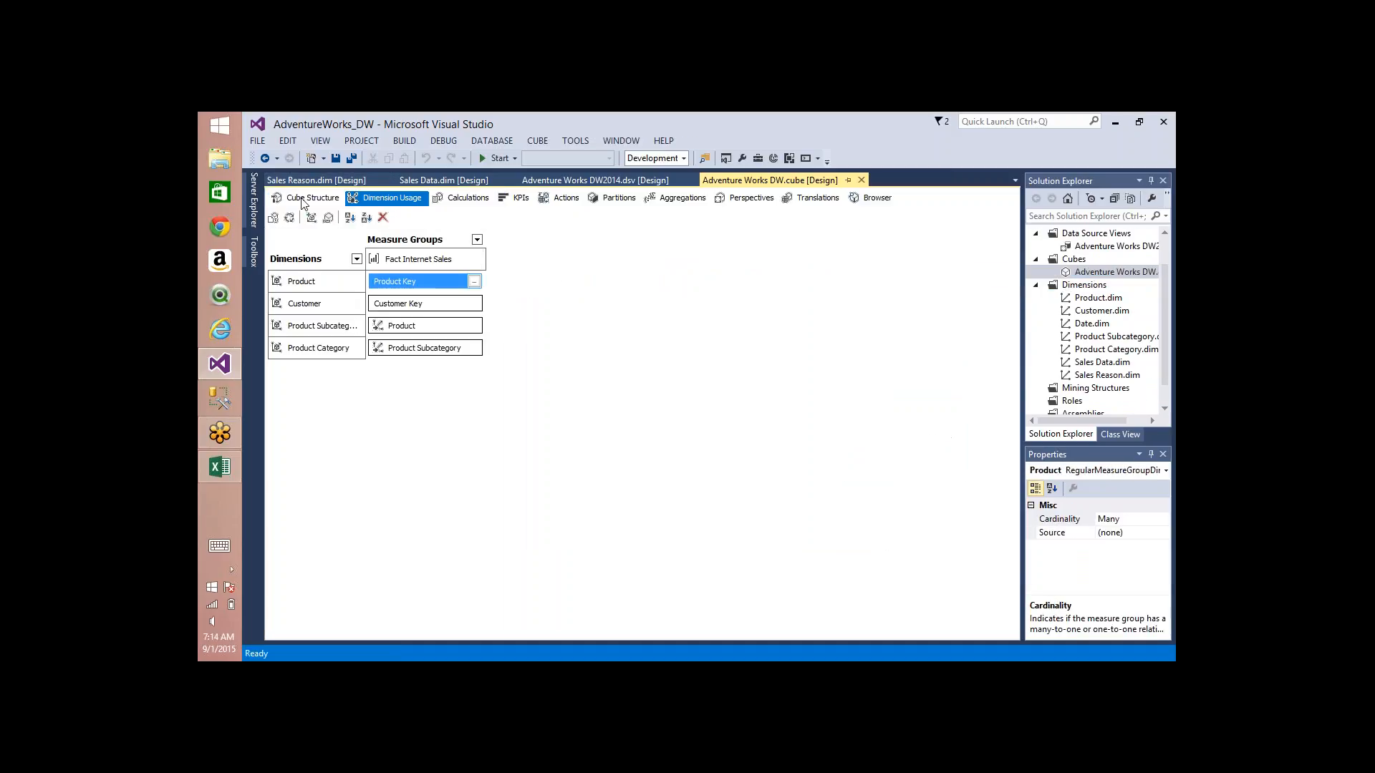
{"action": "left_click", "coordinate": [303, 200]}
{"action": "left_click", "coordinate": [309, 264]}
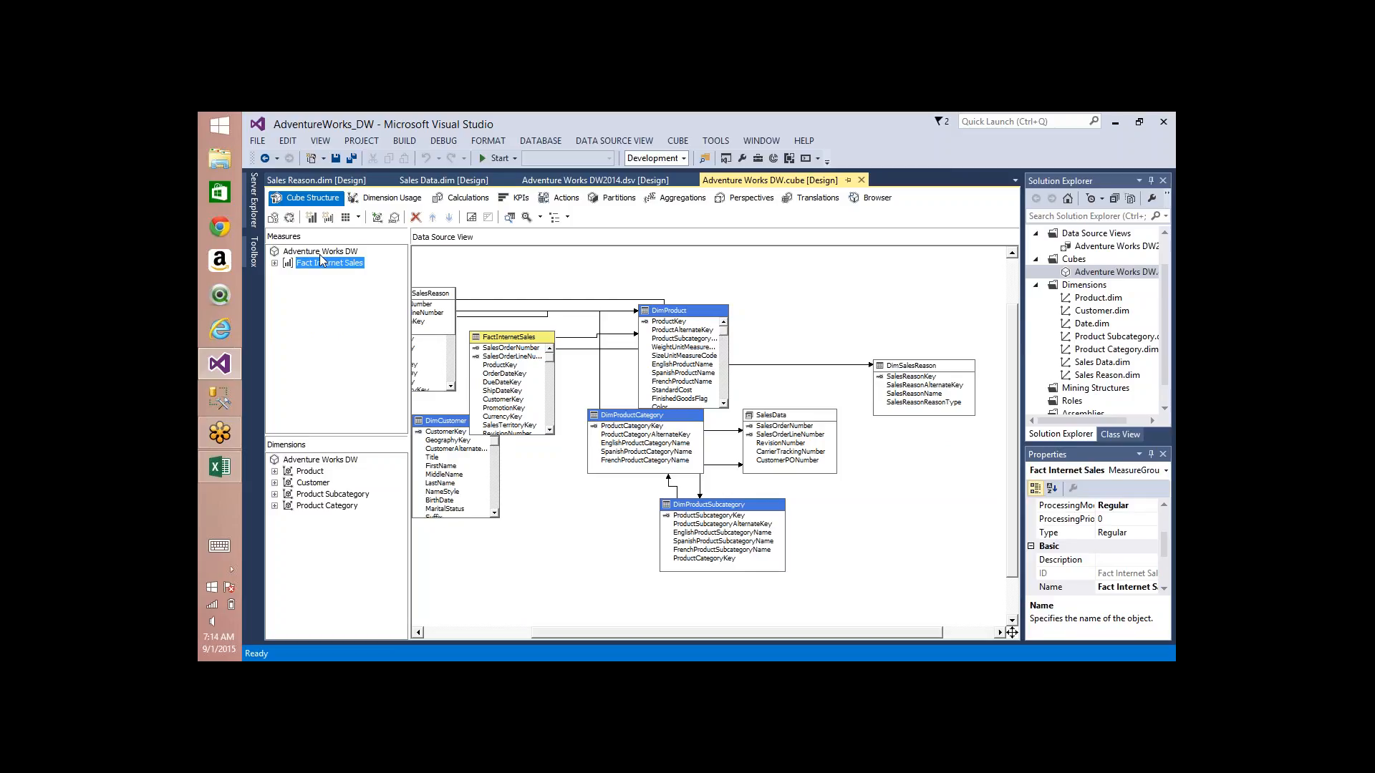
{"action": "right_click", "coordinate": [320, 253]}
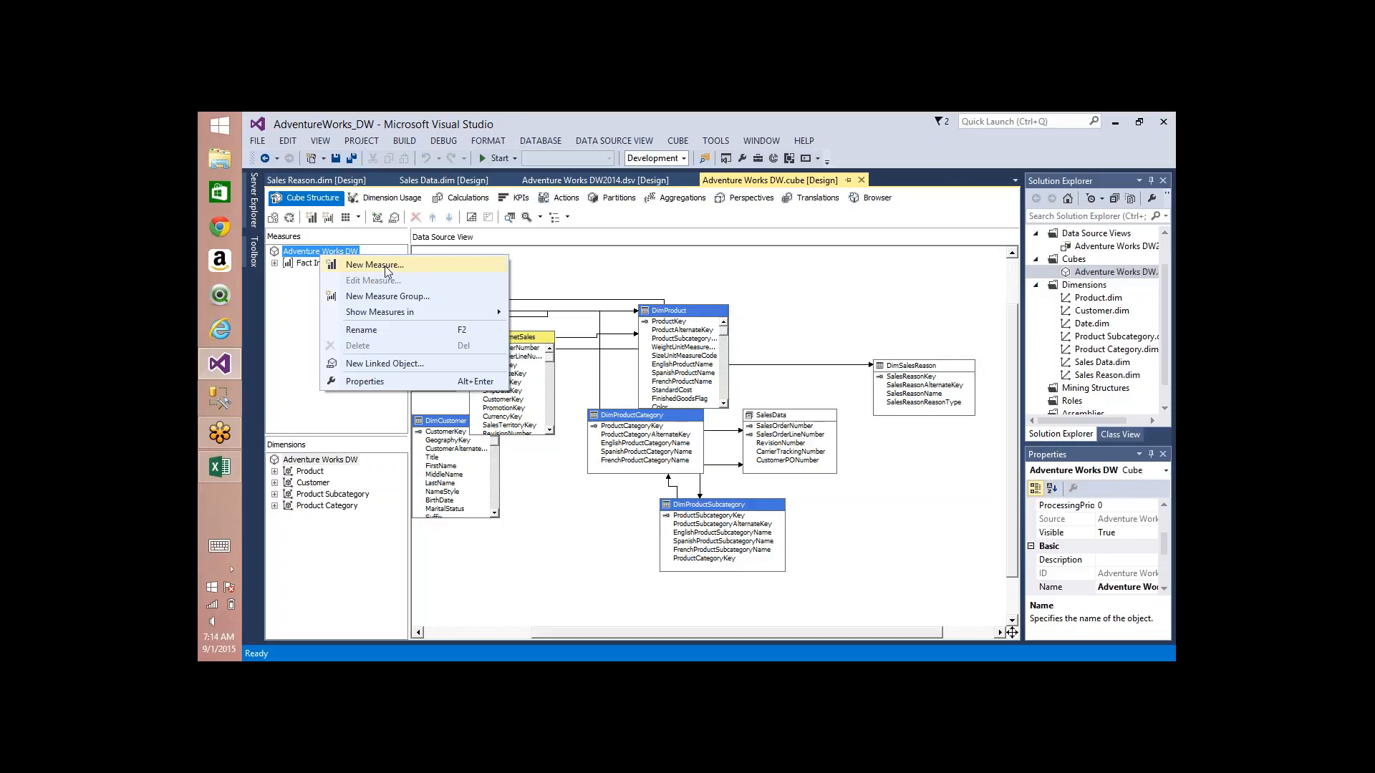
{"action": "left_click", "coordinate": [386, 267]}
{"action": "left_click", "coordinate": [664, 272]}
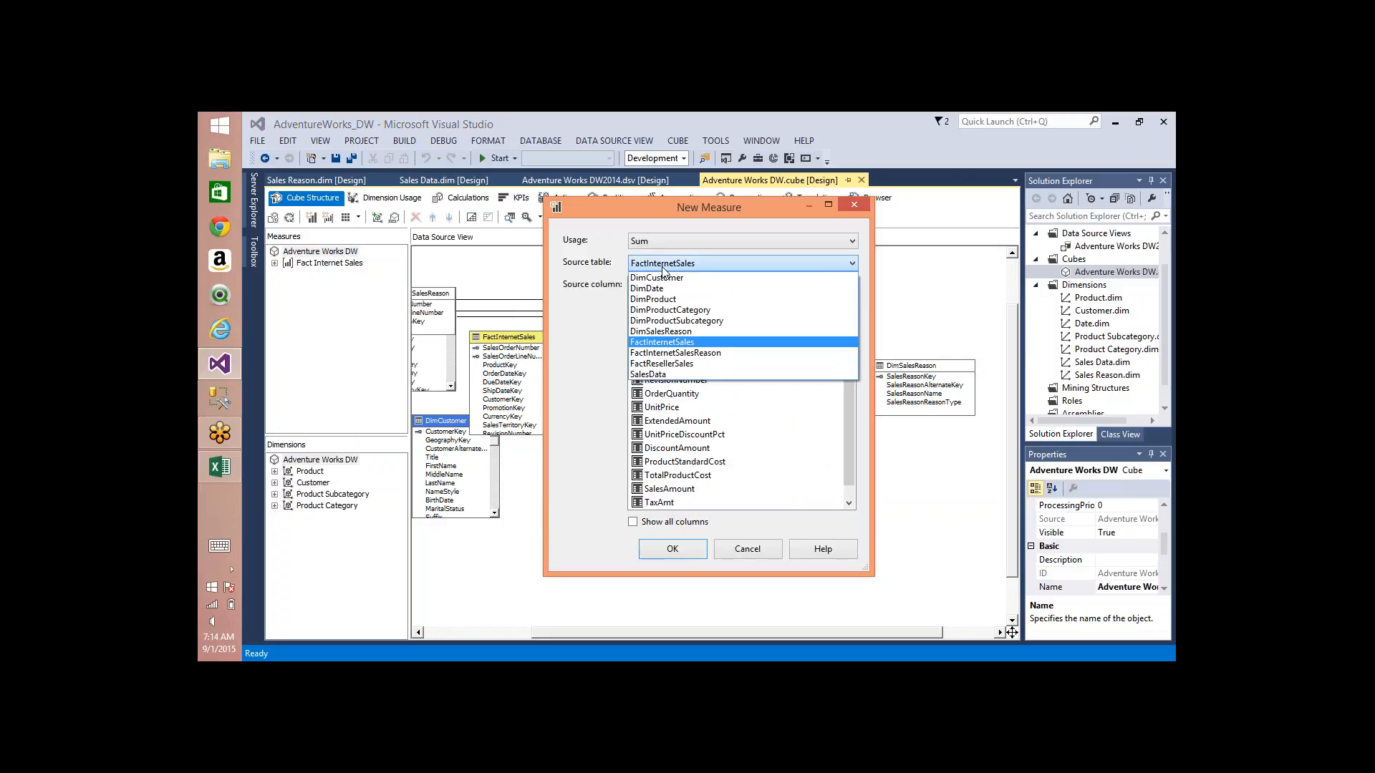
{"action": "left_click", "coordinate": [673, 353]}
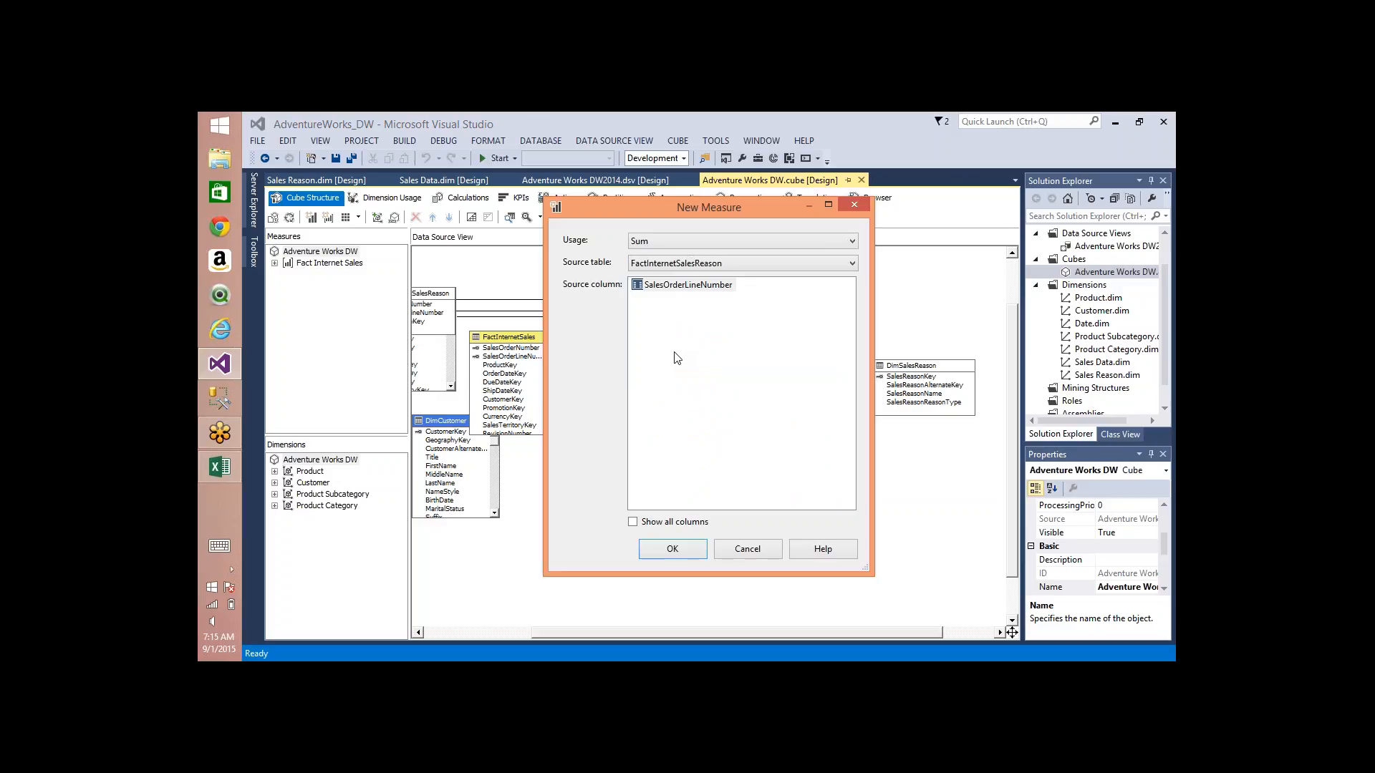
{"action": "left_click", "coordinate": [706, 239]}
{"action": "left_click", "coordinate": [654, 267]}
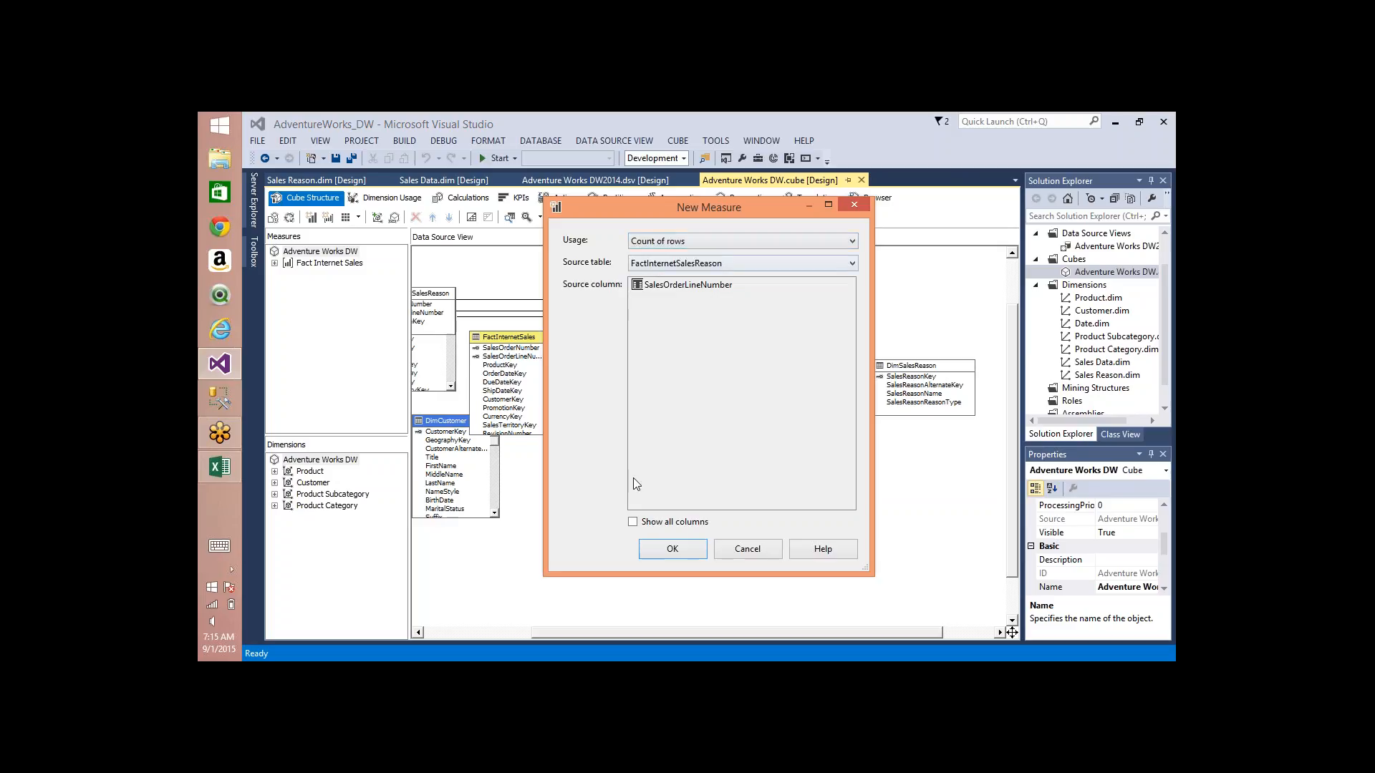
{"action": "left_click", "coordinate": [647, 550]}
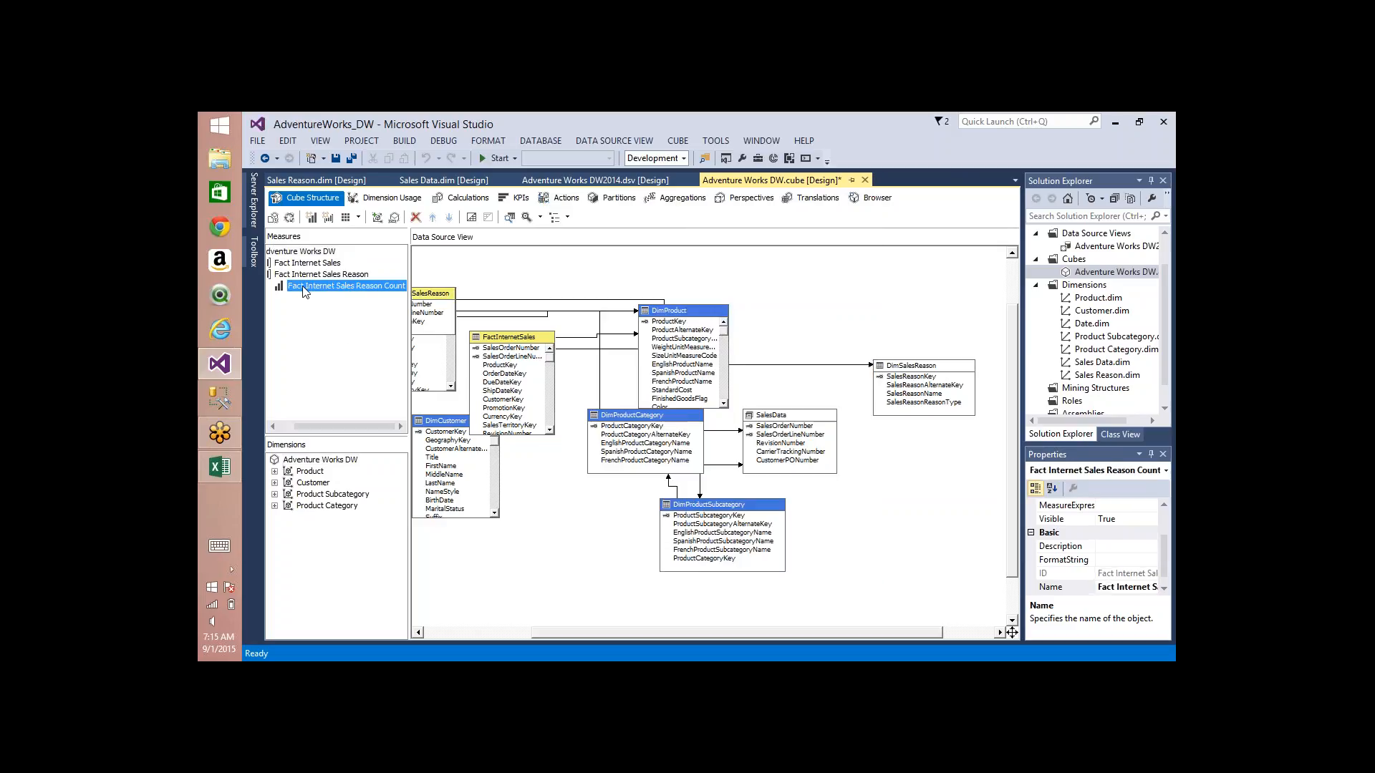
Step: Rename the new count measure to Internet Sales Reason Count and set its Visible property to False
{"action": "key", "text": "XF86AudioLowerVolume"}
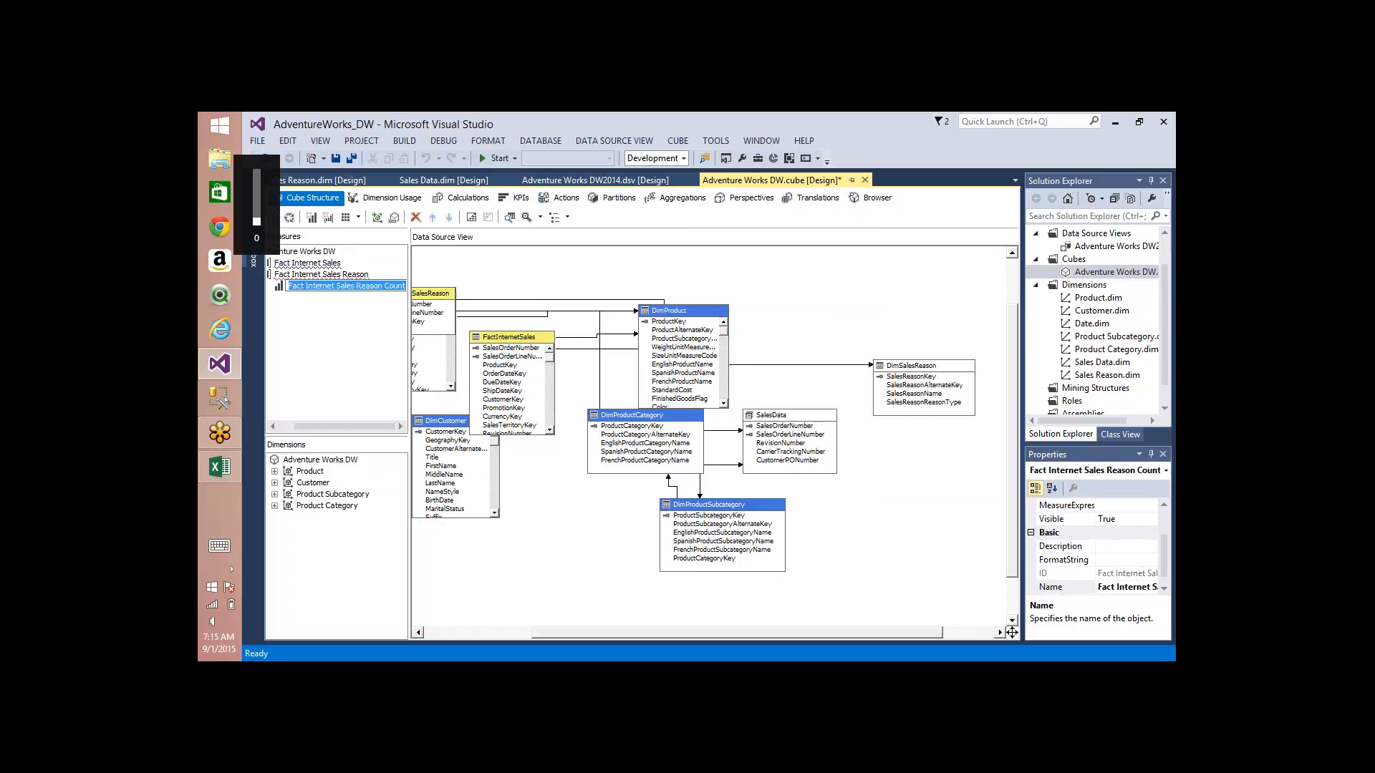
{"action": "left_click", "coordinate": [309, 288]}
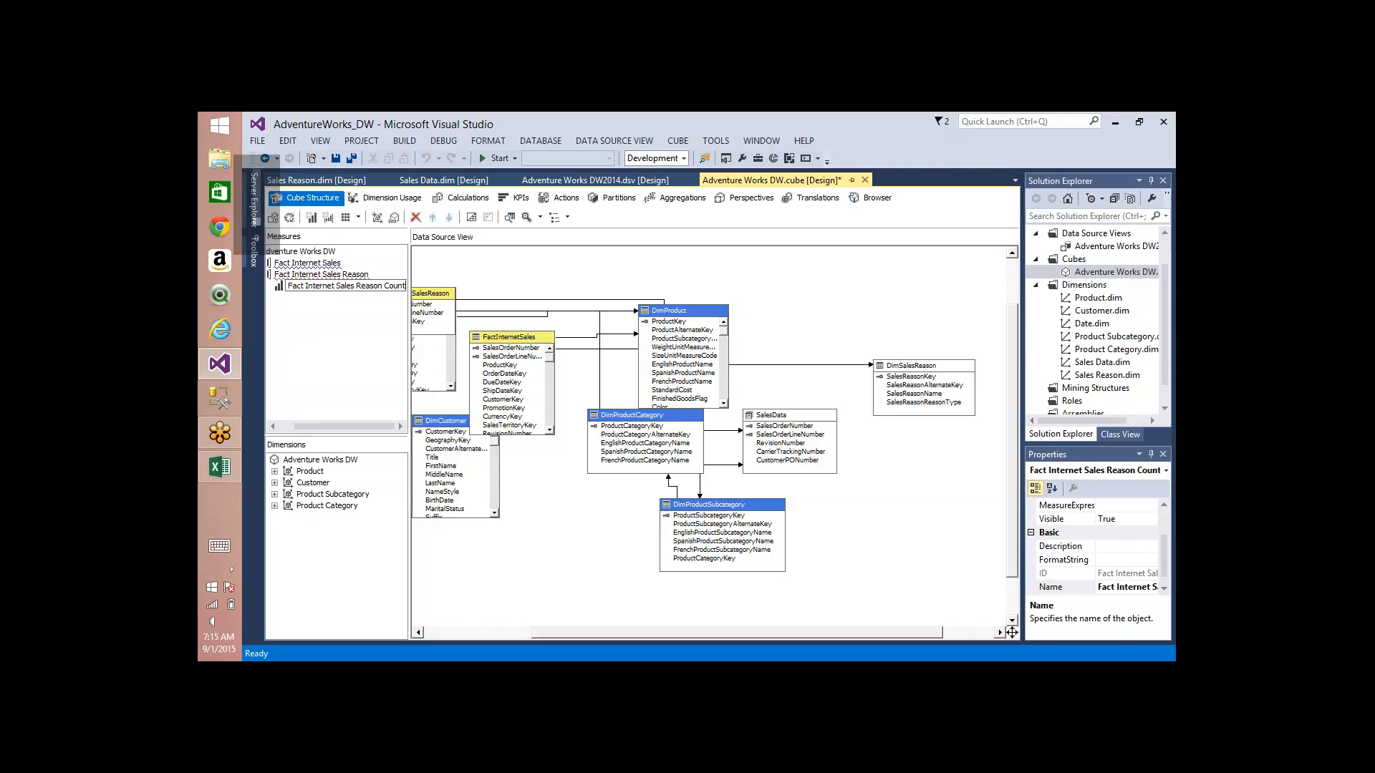
{"action": "left_click", "coordinate": [405, 286]}
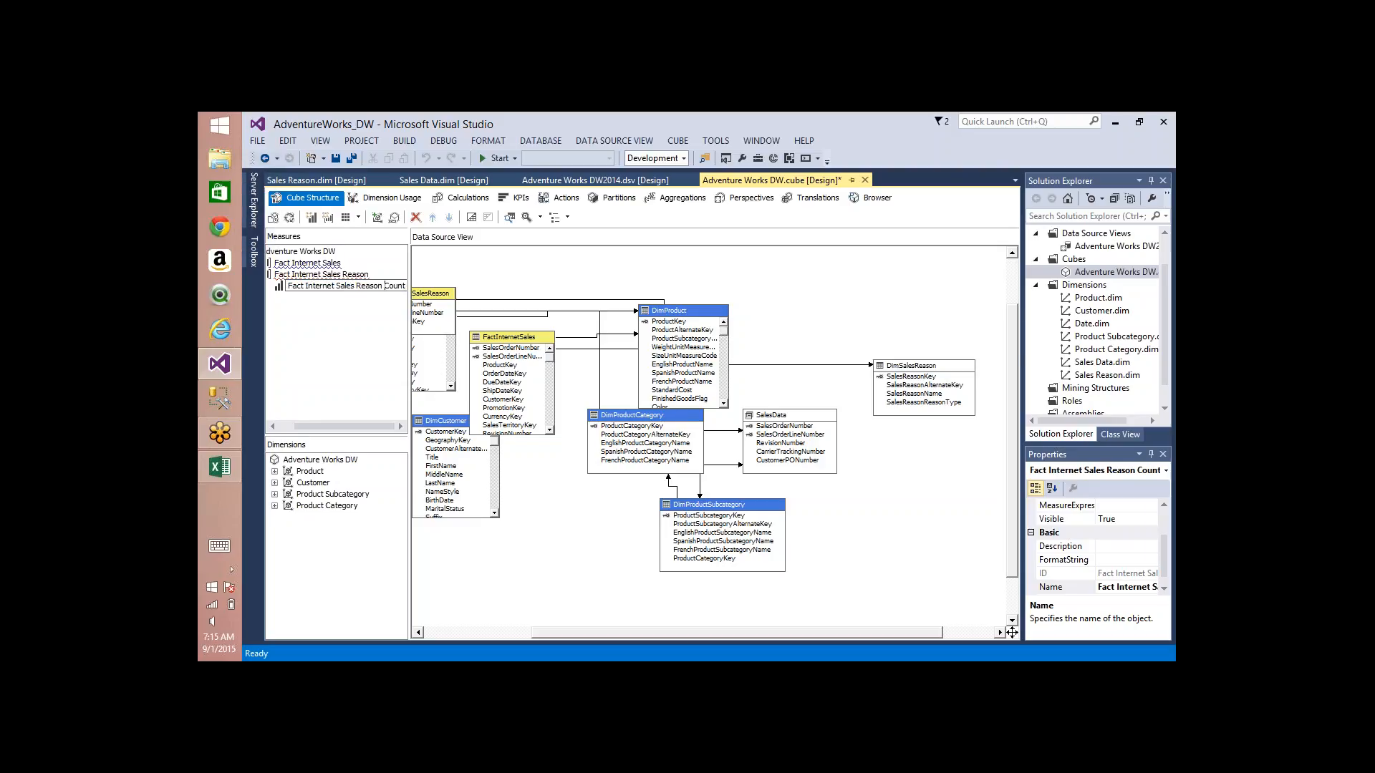
{"action": "left_click_drag", "start_coordinate": [336, 286], "coordinate": [289, 285]}
{"action": "left_click", "coordinate": [305, 286]}
{"action": "key", "text": "shift+Home"}
{"action": "key", "text": "BackSpace"}
{"action": "key", "text": "Return"}
{"action": "key", "text": "F4"}
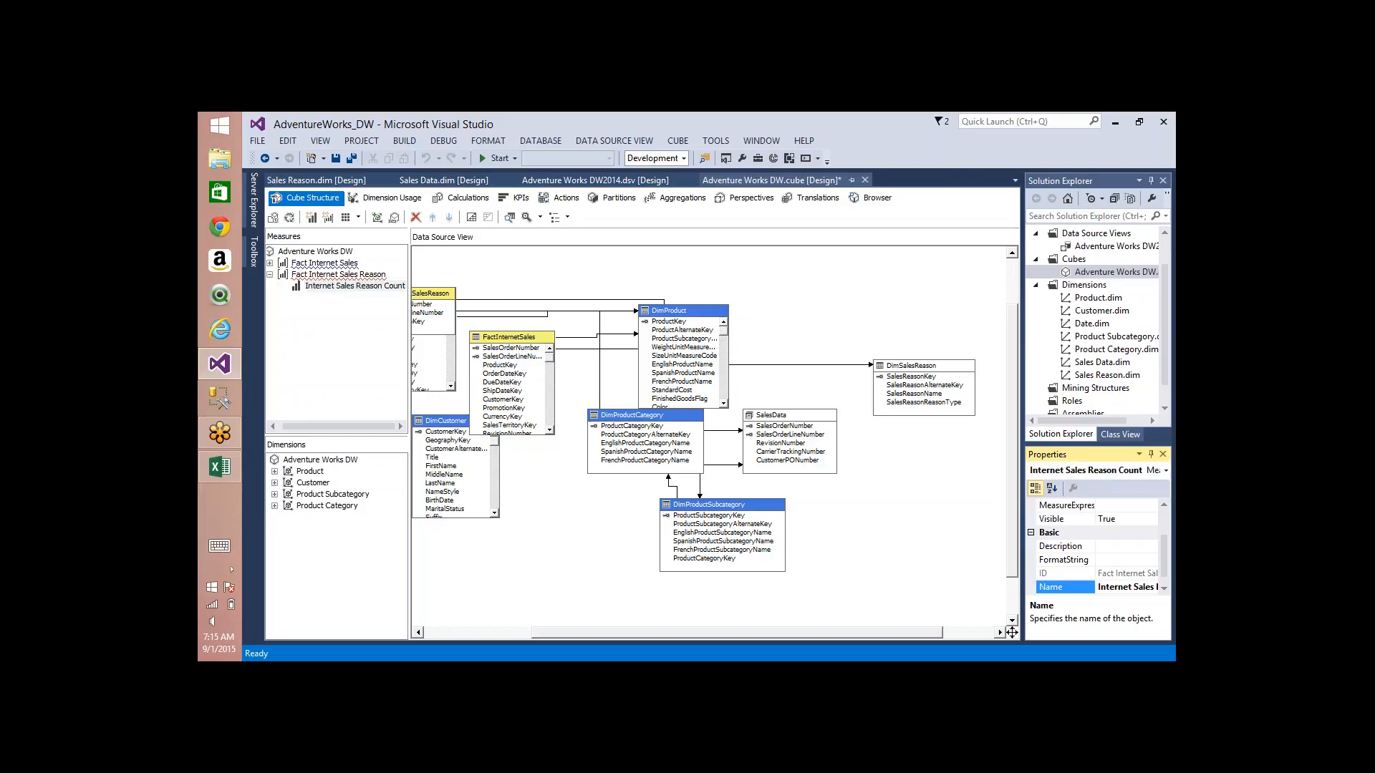
{"action": "double_click", "coordinate": [1128, 518]}
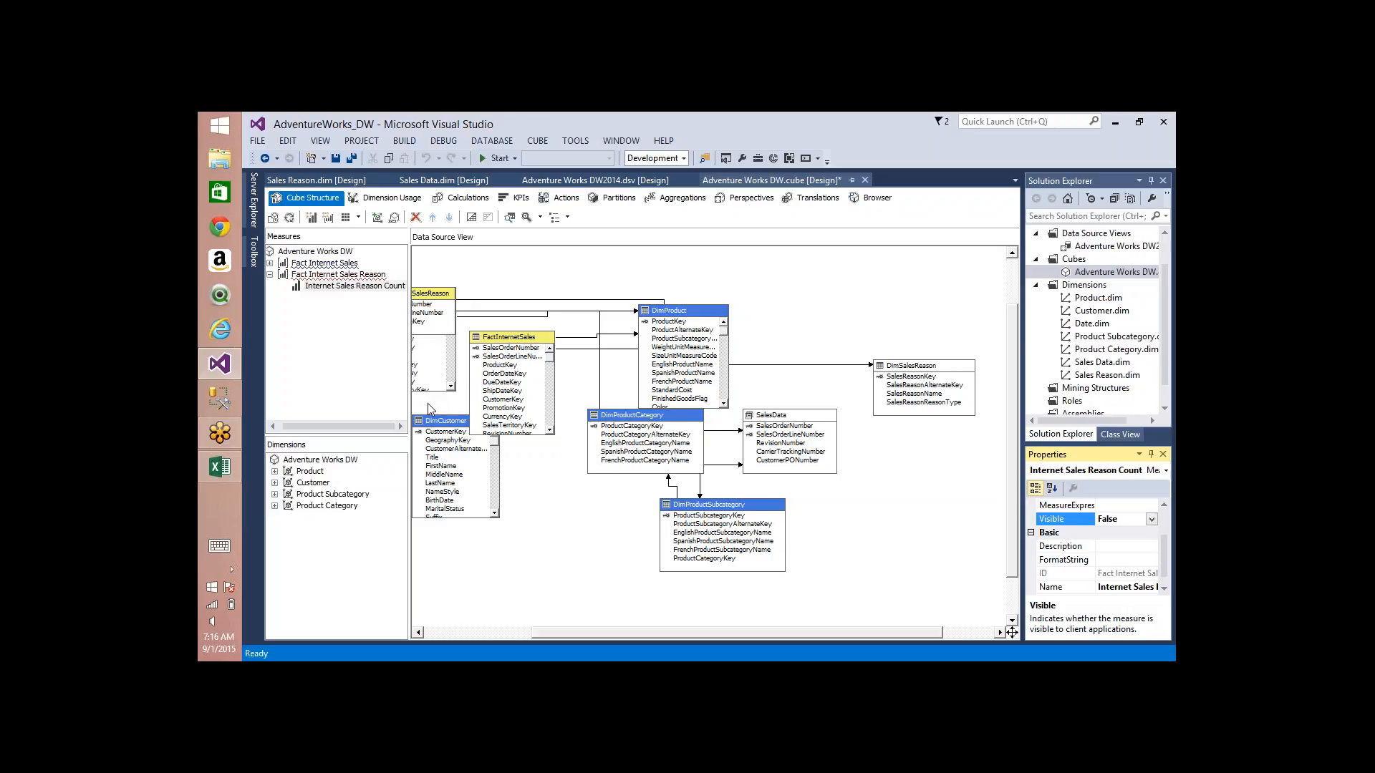
Step: Add the Sales Data and Sales Reason dimensions to the Adventure Works DW cube
{"action": "left_click", "coordinate": [332, 462]}
{"action": "right_click", "coordinate": [333, 465]}
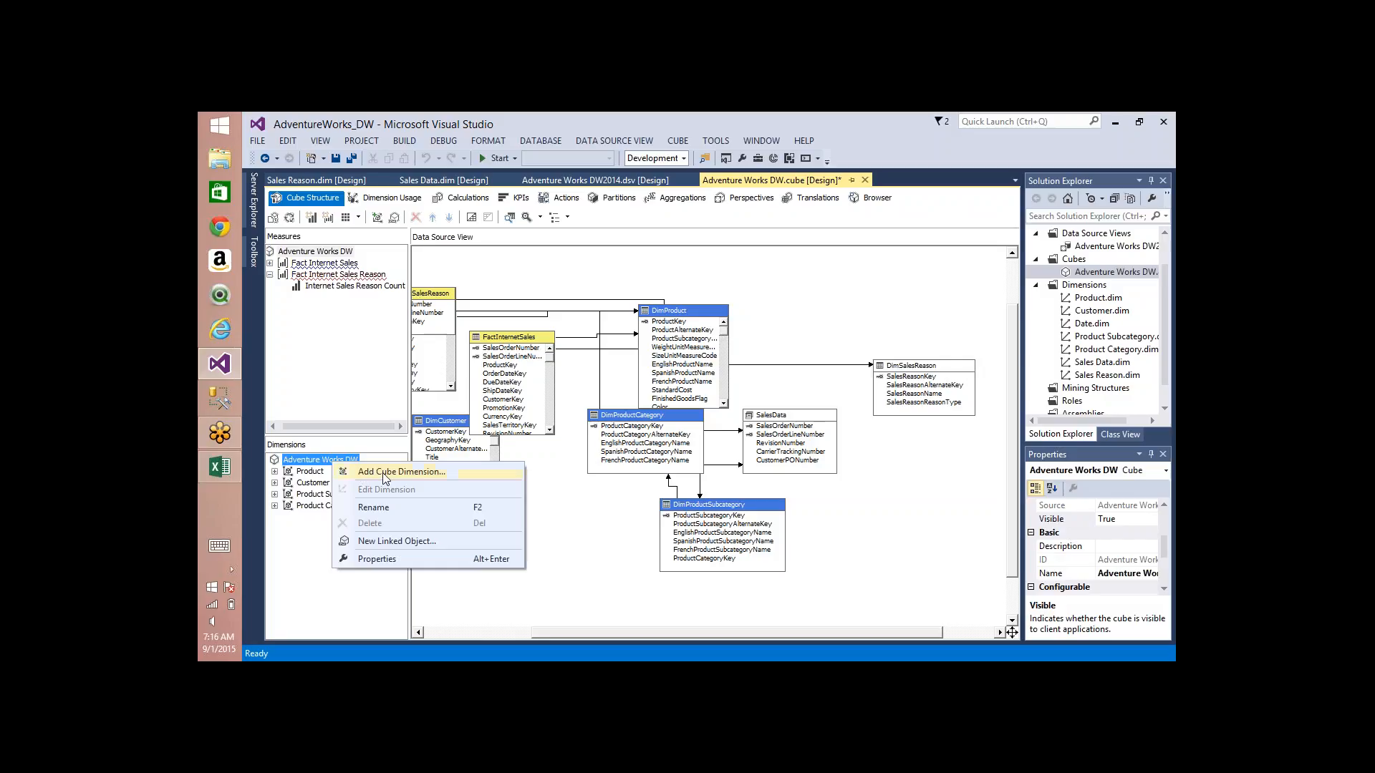
{"action": "left_click", "coordinate": [363, 472]}
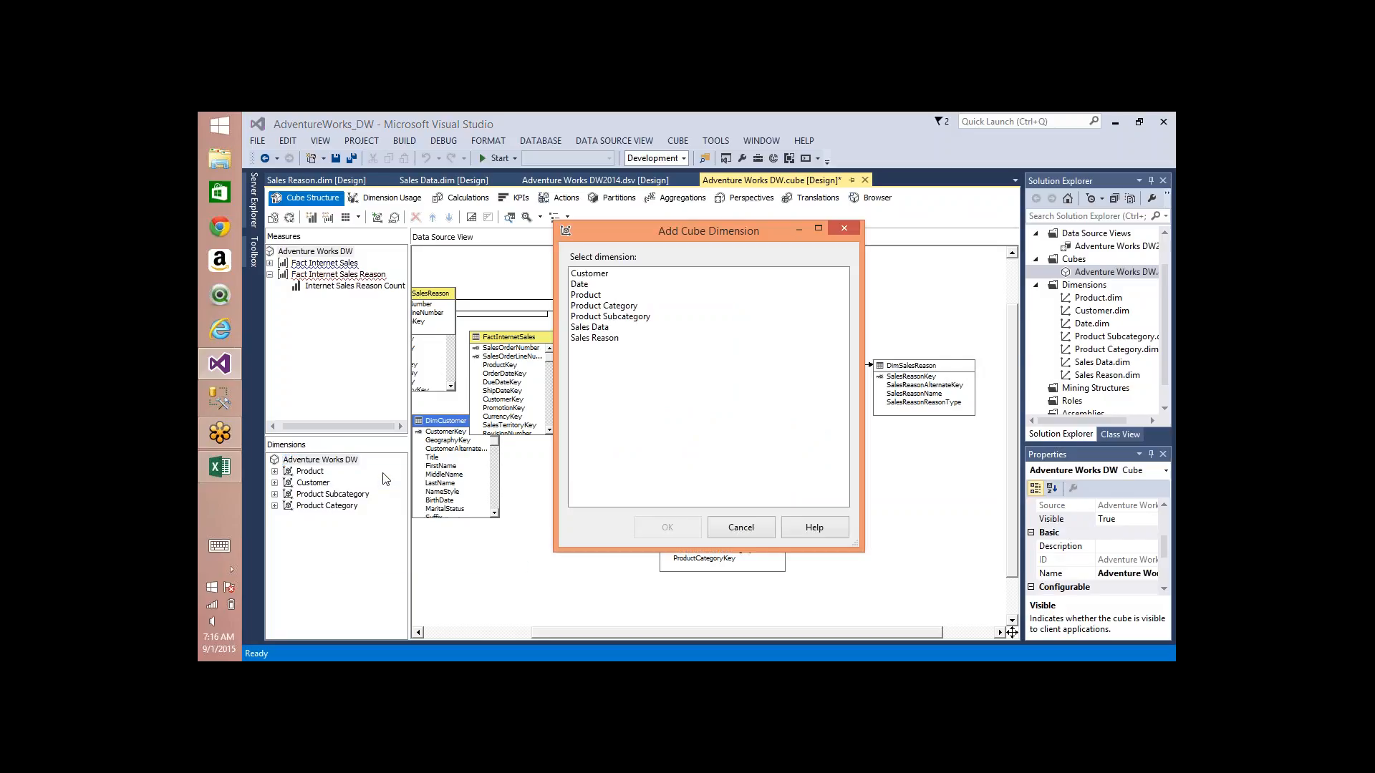
{"action": "left_click", "coordinate": [591, 328]}
{"action": "left_click", "coordinate": [608, 340], "text": "ctrl"}
{"action": "left_click", "coordinate": [682, 534]}
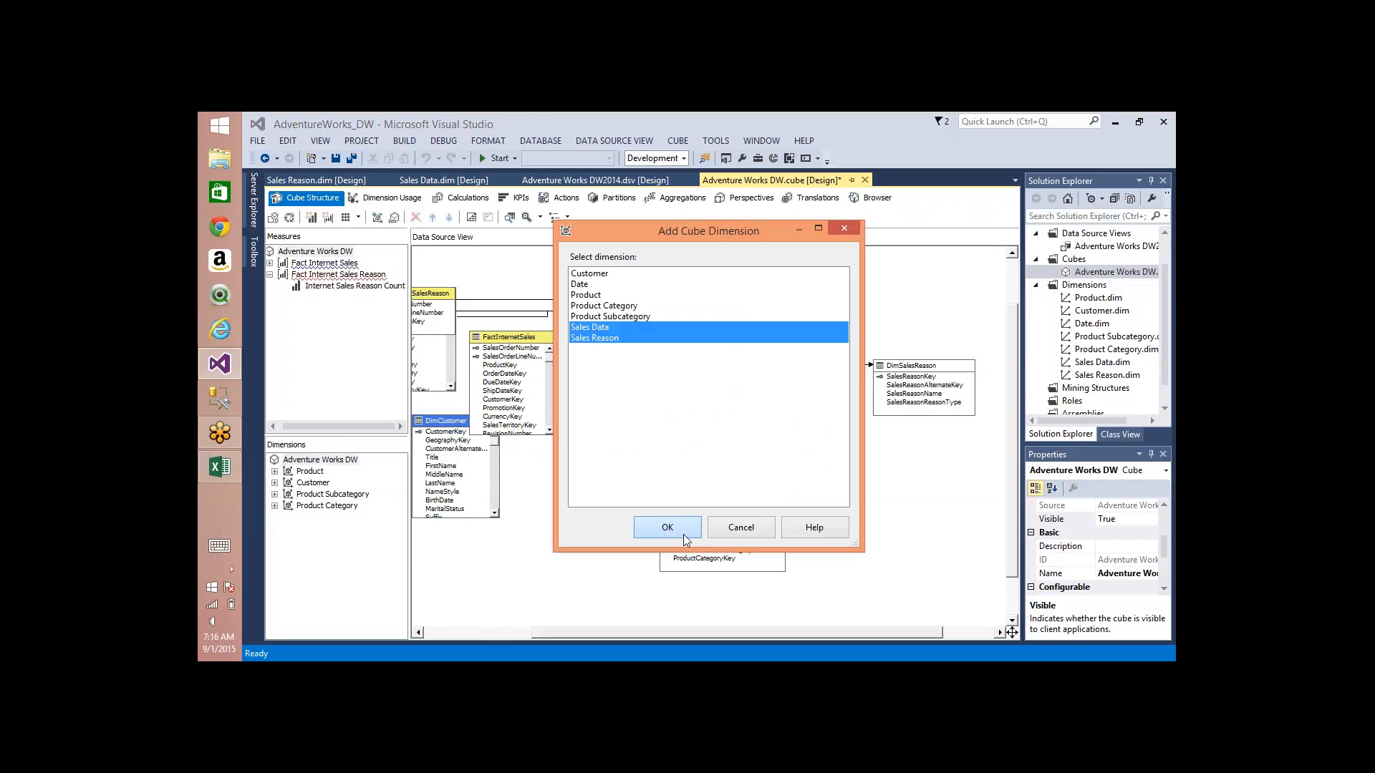
Step: Examine how Sales Data and Sales Reason relate to the Fact Internet Sales and Fact Internet Sales Reason measure groups in the dimension usage
{"action": "left_click", "coordinate": [386, 198]}
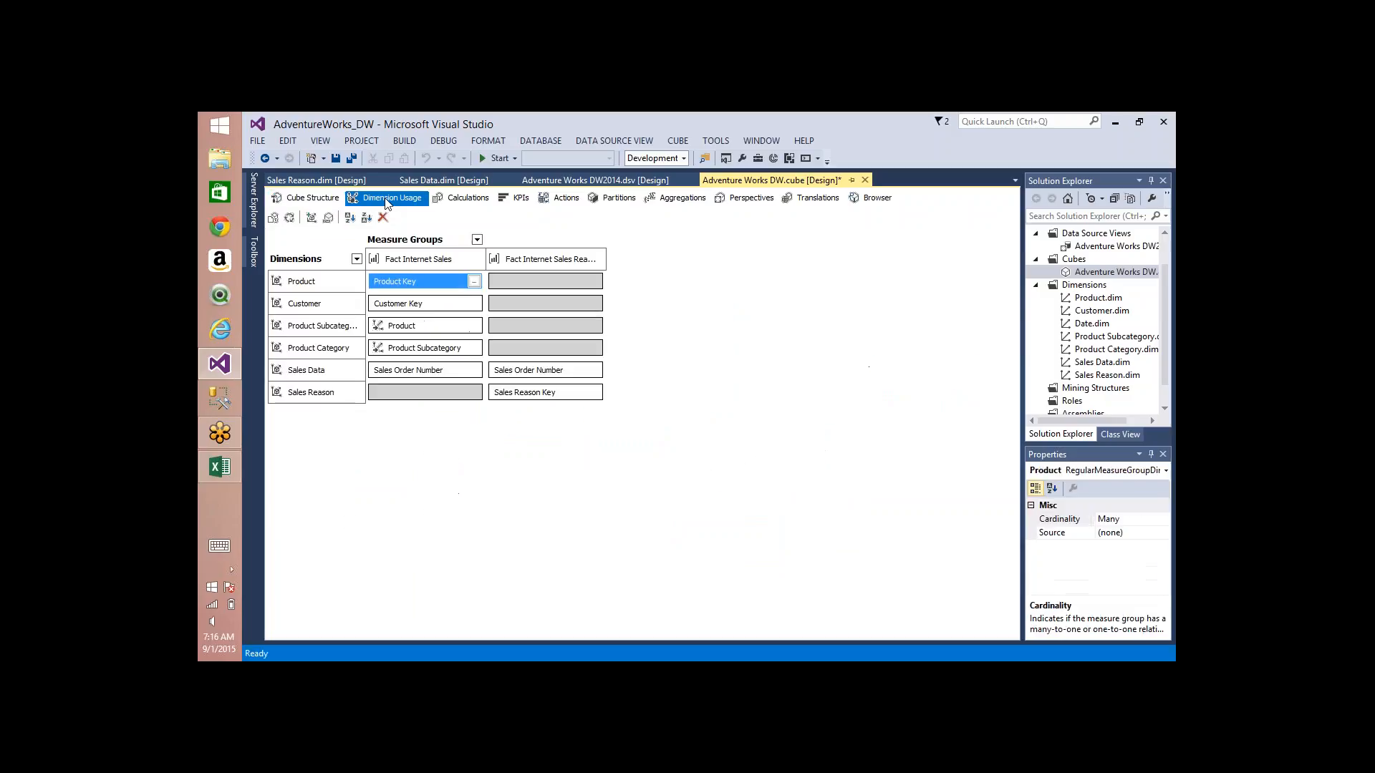
{"action": "left_click", "coordinate": [558, 260]}
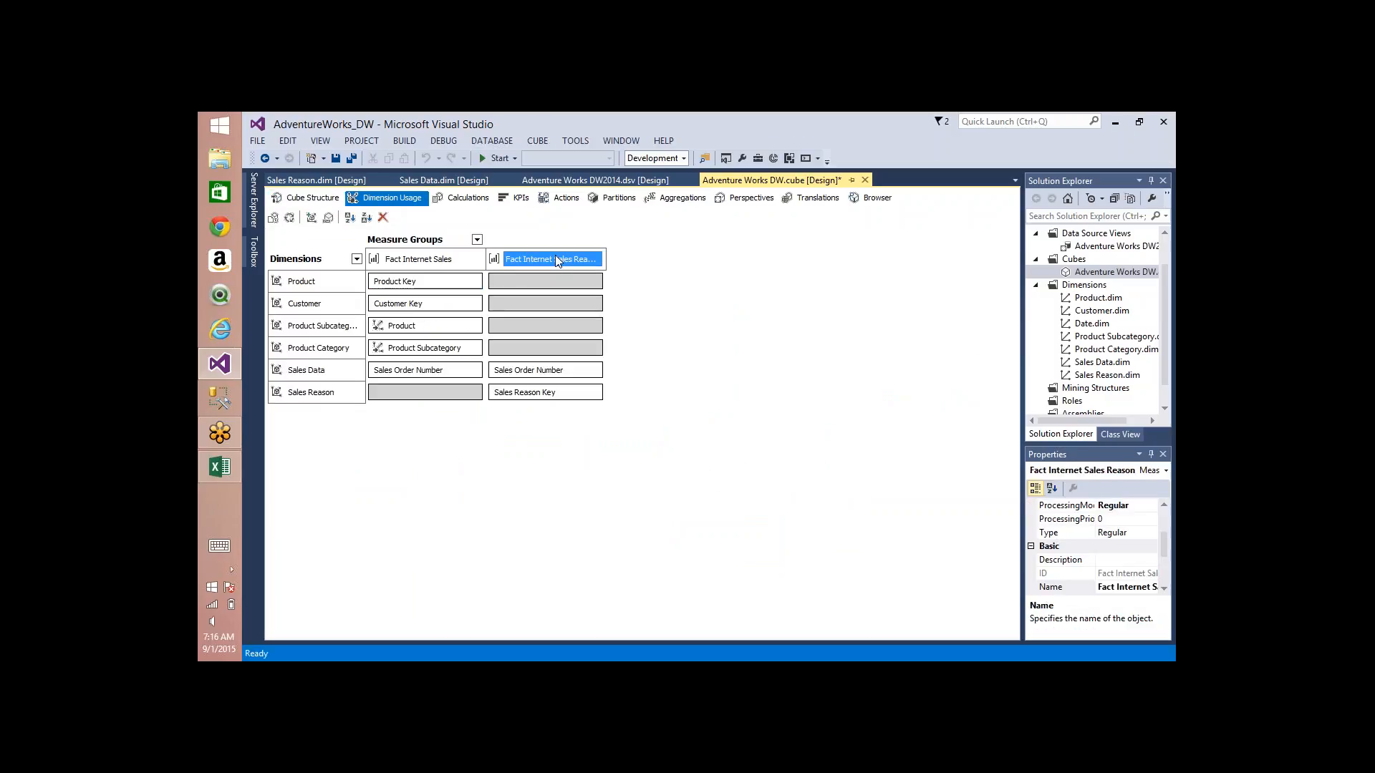
{"action": "left_click", "coordinate": [535, 369]}
{"action": "left_click", "coordinate": [532, 392]}
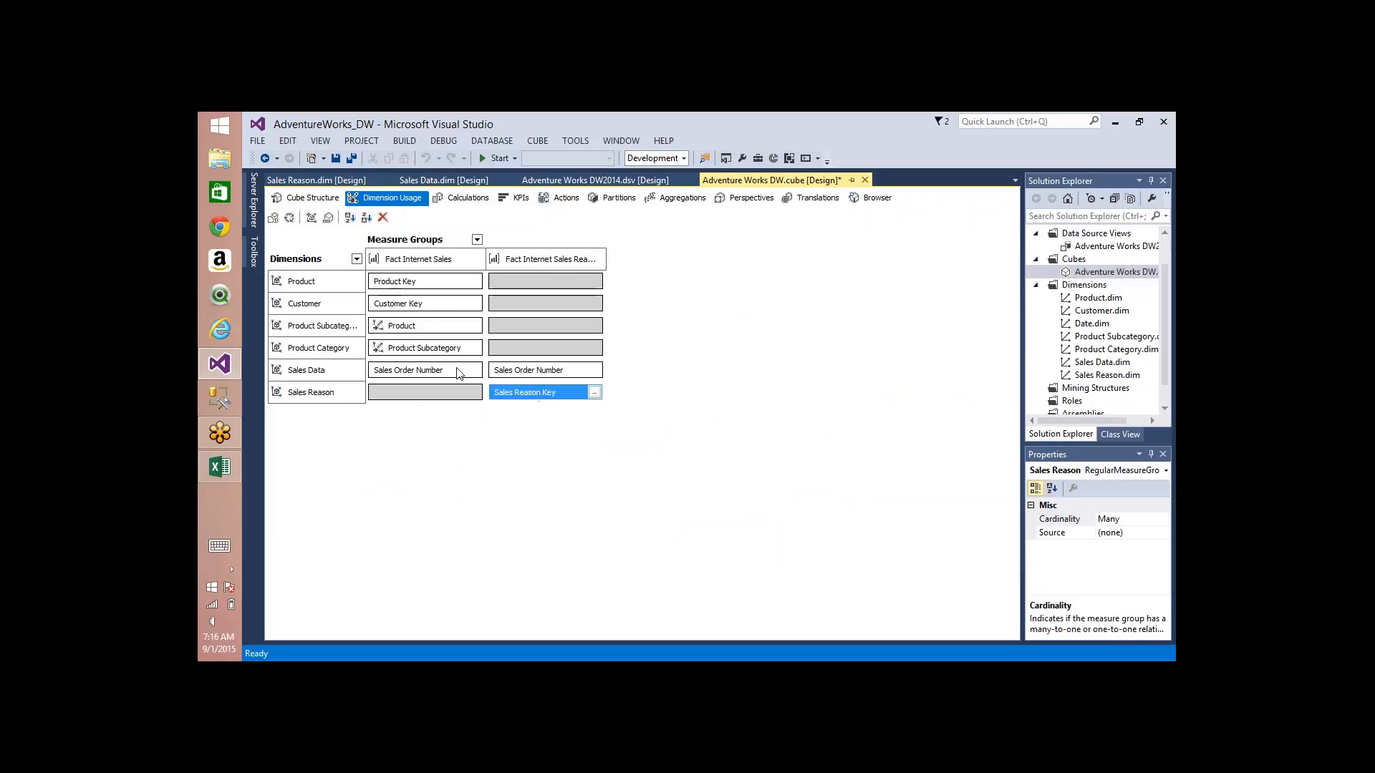
{"action": "left_click", "coordinate": [416, 261]}
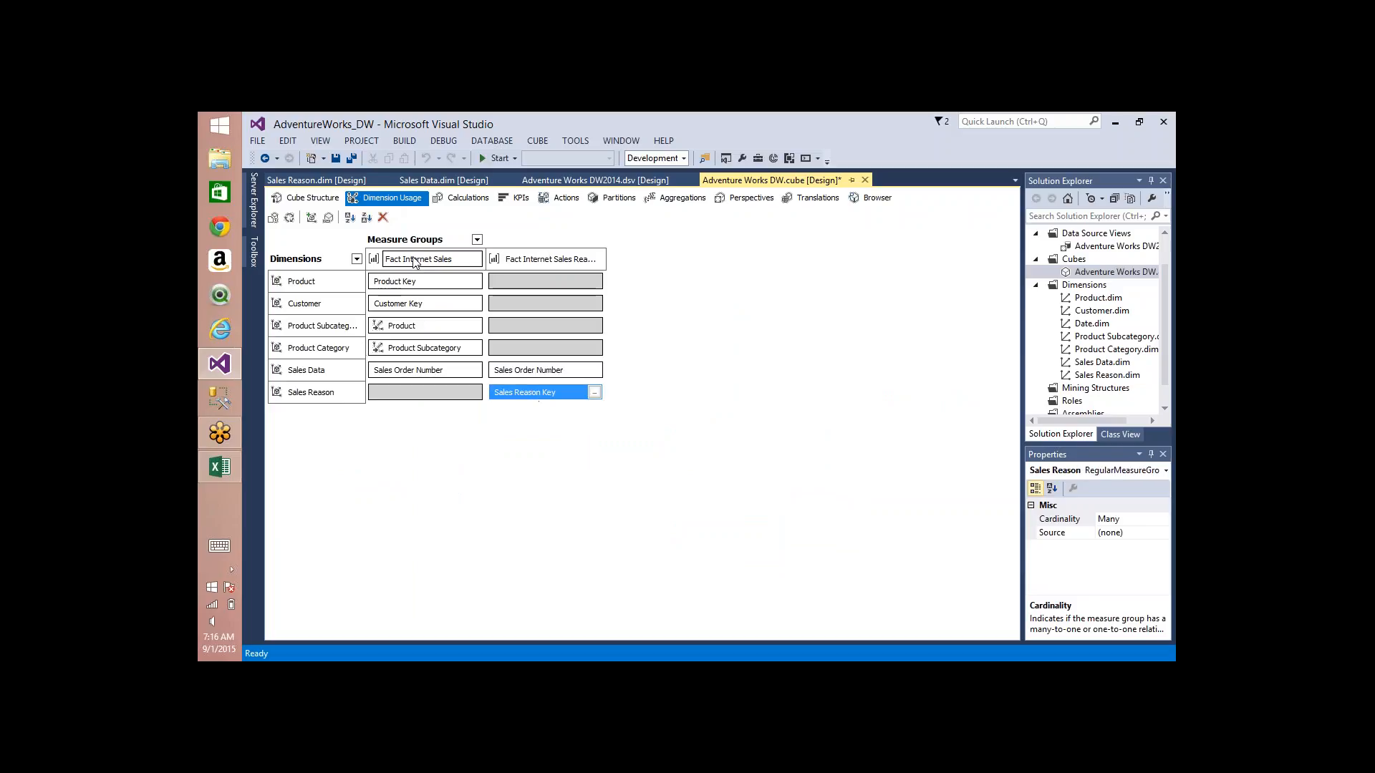
{"action": "left_click", "coordinate": [435, 368]}
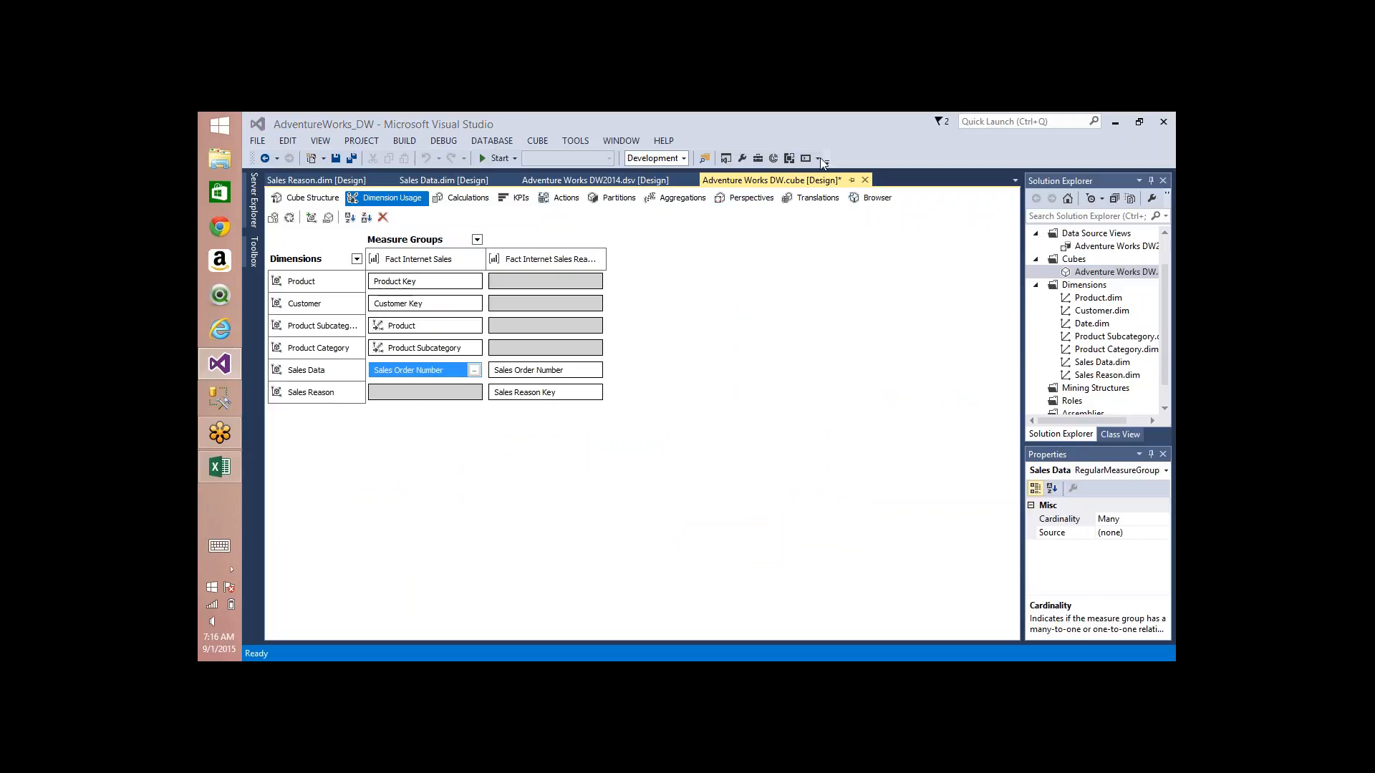
Step: Sketch four boxes with the pen beside the dimension usage grid, one above a row of three, to represent the tables
{"action": "mouse_move", "coordinate": [702, 259]}
{"action": "left_mouse_down"}
{"action": "mouse_move", "coordinate": [800, 359]}
{"action": "mouse_move", "coordinate": [687, 256]}
{"action": "left_mouse_up"}
{"action": "mouse_move", "coordinate": [726, 474]}
{"action": "left_mouse_down"}
{"action": "mouse_move", "coordinate": [731, 584]}
{"action": "mouse_move", "coordinate": [745, 484]}
{"action": "mouse_move", "coordinate": [728, 486]}
{"action": "left_mouse_up"}
{"action": "mouse_move", "coordinate": [517, 503]}
{"action": "left_mouse_down"}
{"action": "mouse_move", "coordinate": [520, 608]}
{"action": "mouse_move", "coordinate": [504, 494]}
{"action": "left_mouse_up"}
{"action": "mouse_move", "coordinate": [930, 489]}
{"action": "left_mouse_down"}
{"action": "mouse_move", "coordinate": [1044, 494]}
{"action": "mouse_move", "coordinate": [910, 502]}
{"action": "left_mouse_up"}
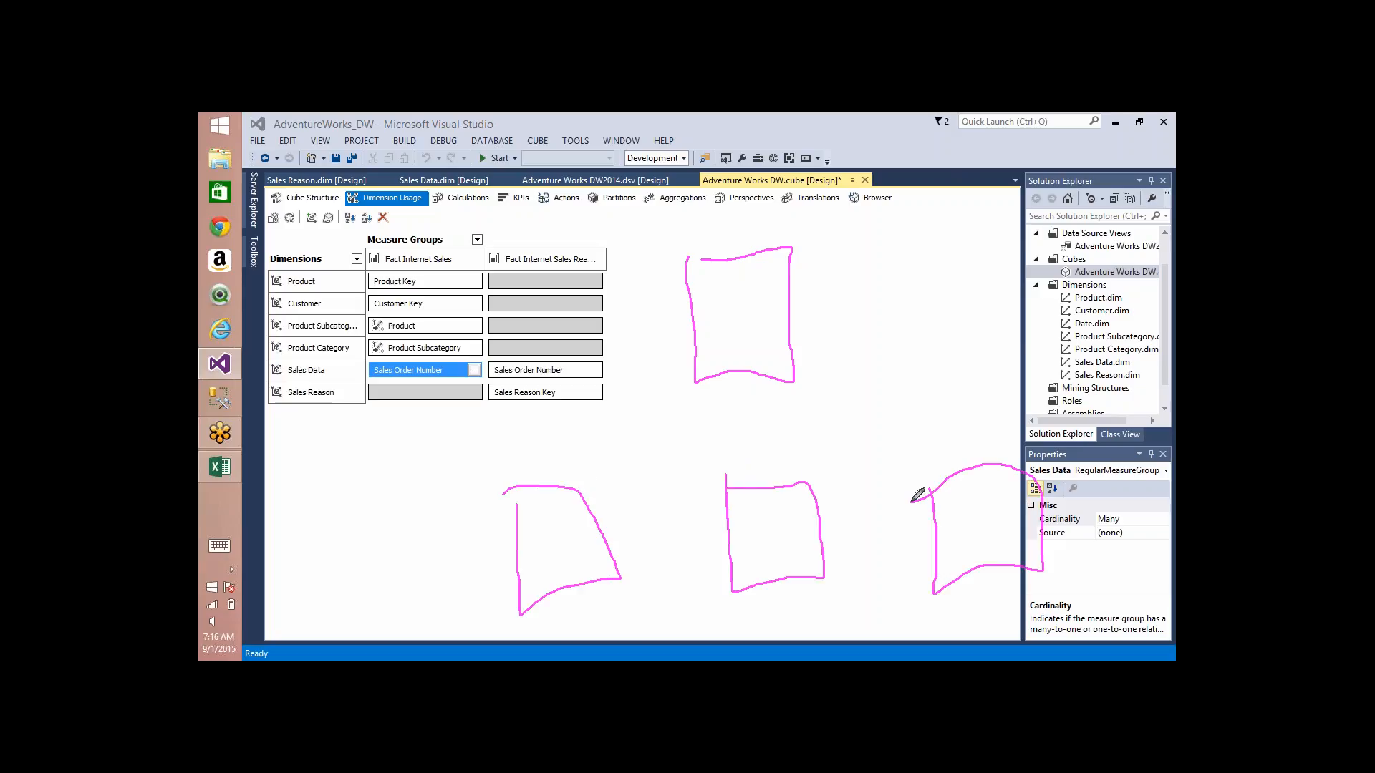
Step: Draw arrows linking the boxes, with a dashed one from the far-right box to the upper one, and circle Fact Internet Sales Reason's Sales Order Number and Sales Reason Key
{"action": "left_click_drag", "start_coordinate": [830, 535], "coordinate": [931, 536]}
{"action": "mouse_move", "coordinate": [906, 528]}
{"action": "left_mouse_down"}
{"action": "mouse_move", "coordinate": [935, 536]}
{"action": "mouse_move", "coordinate": [921, 551]}
{"action": "left_mouse_up"}
{"action": "mouse_move", "coordinate": [729, 540]}
{"action": "left_mouse_down"}
{"action": "mouse_move", "coordinate": [613, 552]}
{"action": "mouse_move", "coordinate": [633, 539]}
{"action": "mouse_move", "coordinate": [632, 568]}
{"action": "left_mouse_up"}
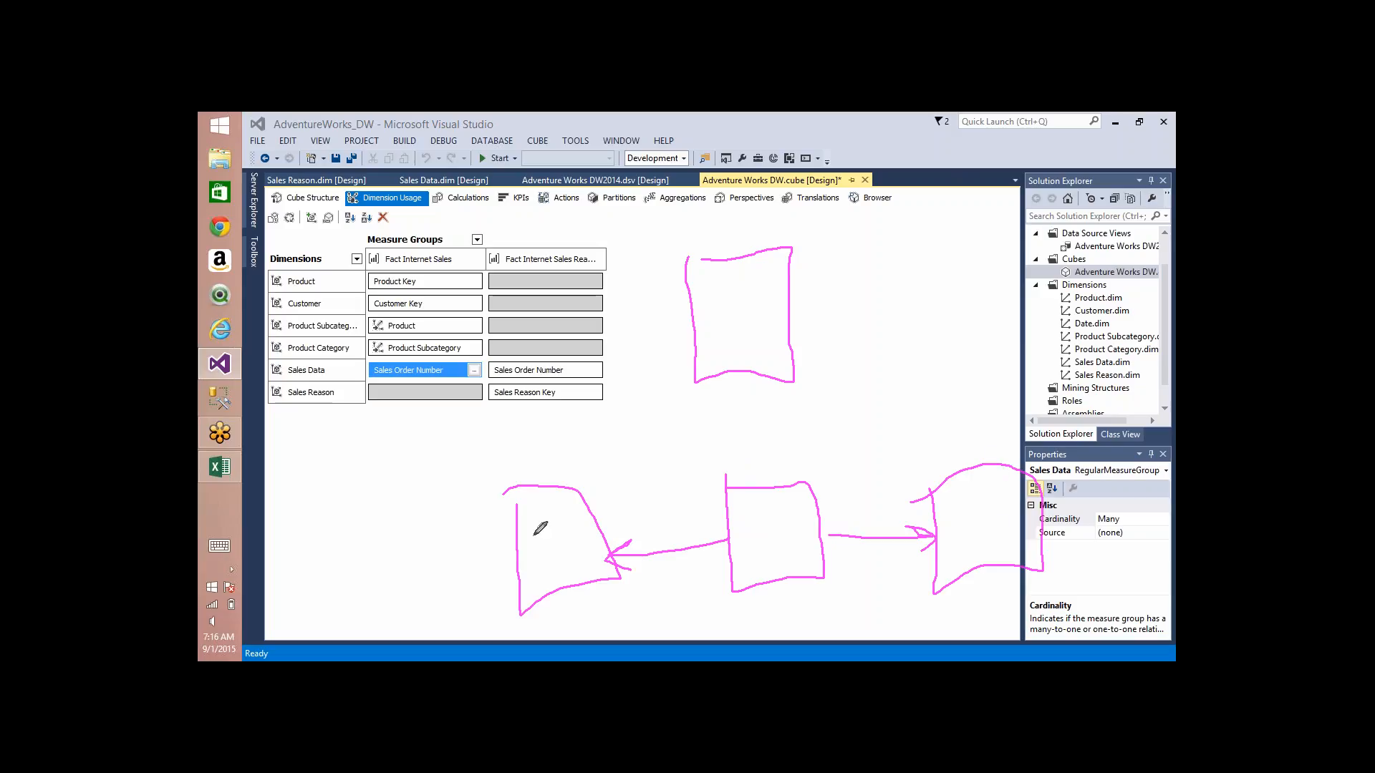
{"action": "mouse_move", "coordinate": [583, 490]}
{"action": "left_mouse_down"}
{"action": "mouse_move", "coordinate": [693, 365]}
{"action": "mouse_move", "coordinate": [678, 435]}
{"action": "left_mouse_up"}
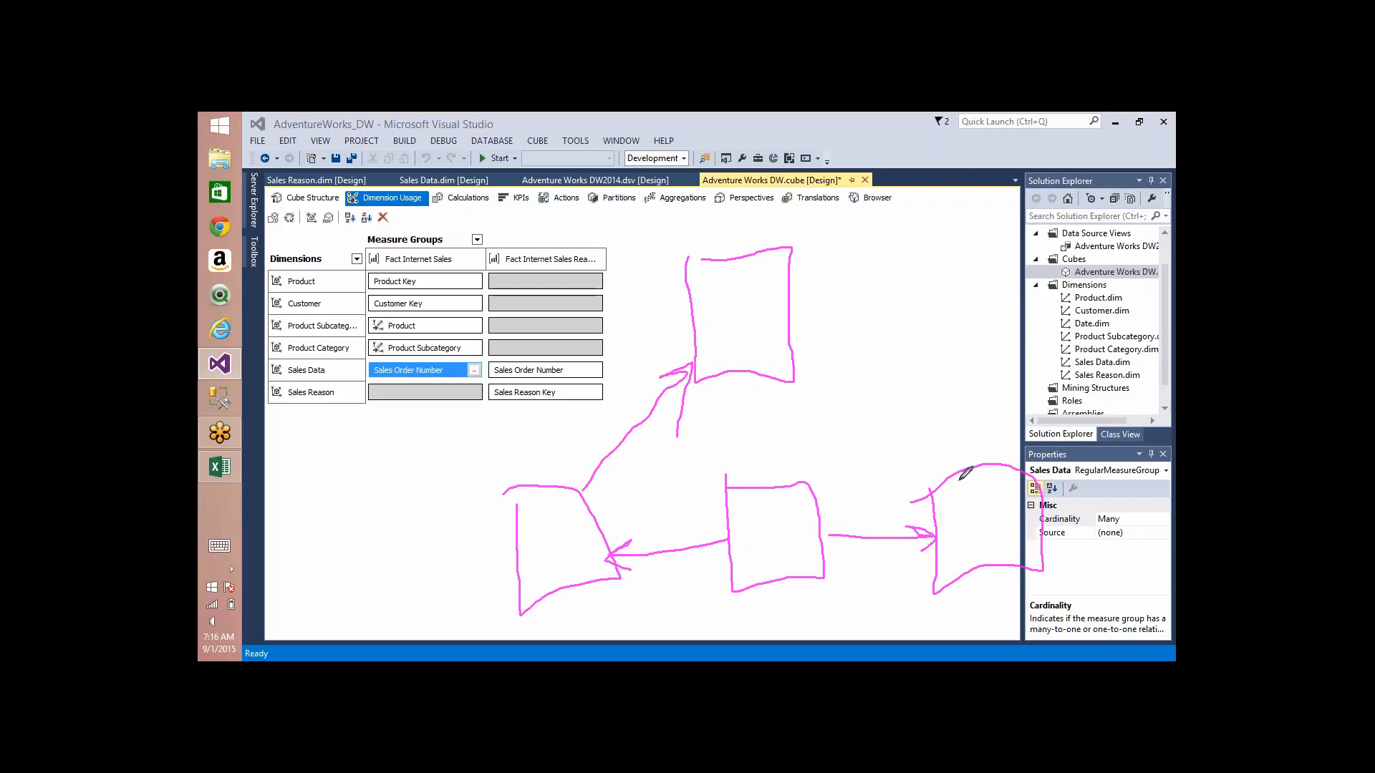
{"action": "mouse_move", "coordinate": [960, 480]}
{"action": "left_mouse_down"}
{"action": "mouse_move", "coordinate": [918, 467]}
{"action": "mouse_move", "coordinate": [810, 385]}
{"action": "left_mouse_up"}
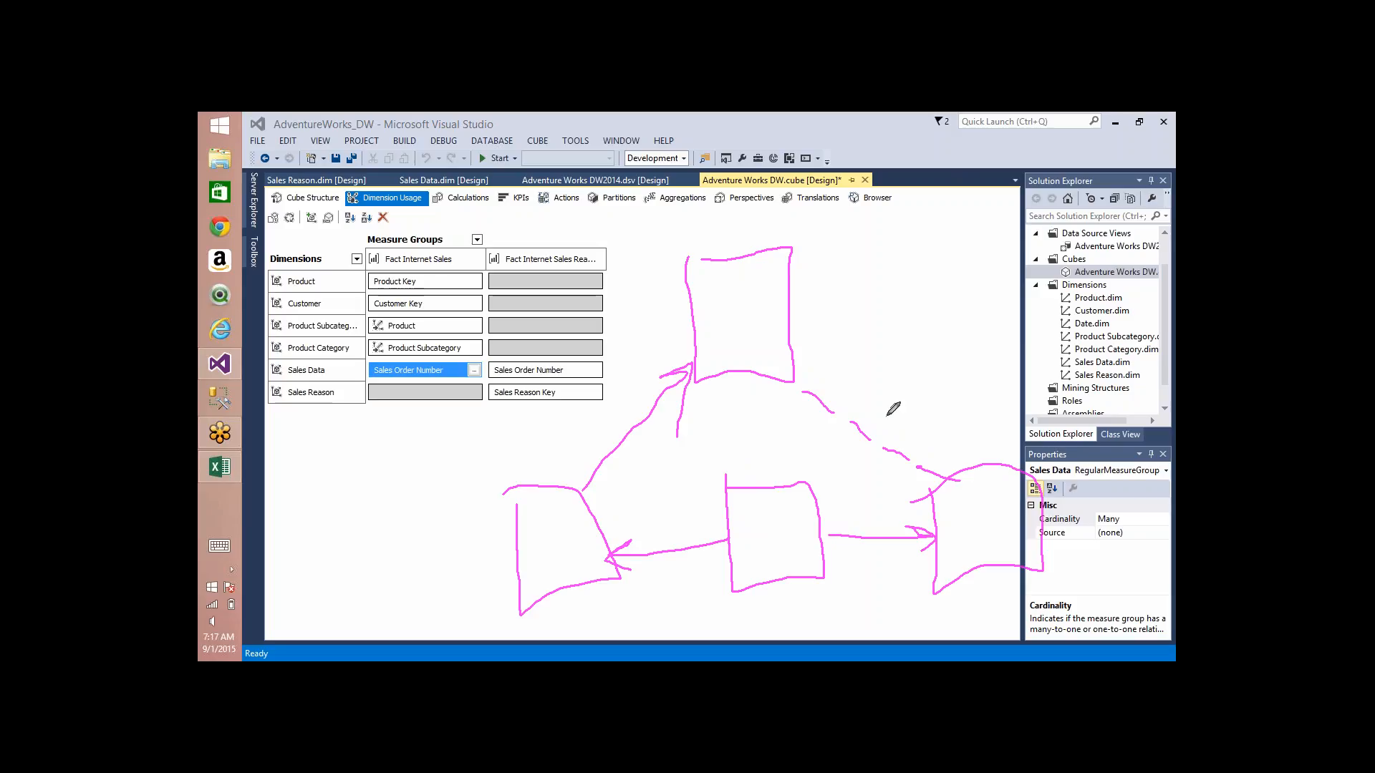
{"action": "mouse_move", "coordinate": [793, 419]}
{"action": "left_mouse_down"}
{"action": "mouse_move", "coordinate": [799, 382]}
{"action": "mouse_move", "coordinate": [827, 383]}
{"action": "left_mouse_up"}
{"action": "mouse_move", "coordinate": [512, 347]}
{"action": "left_mouse_down"}
{"action": "mouse_move", "coordinate": [493, 358]}
{"action": "mouse_move", "coordinate": [589, 372]}
{"action": "mouse_move", "coordinate": [504, 351]}
{"action": "mouse_move", "coordinate": [571, 375]}
{"action": "left_mouse_up"}
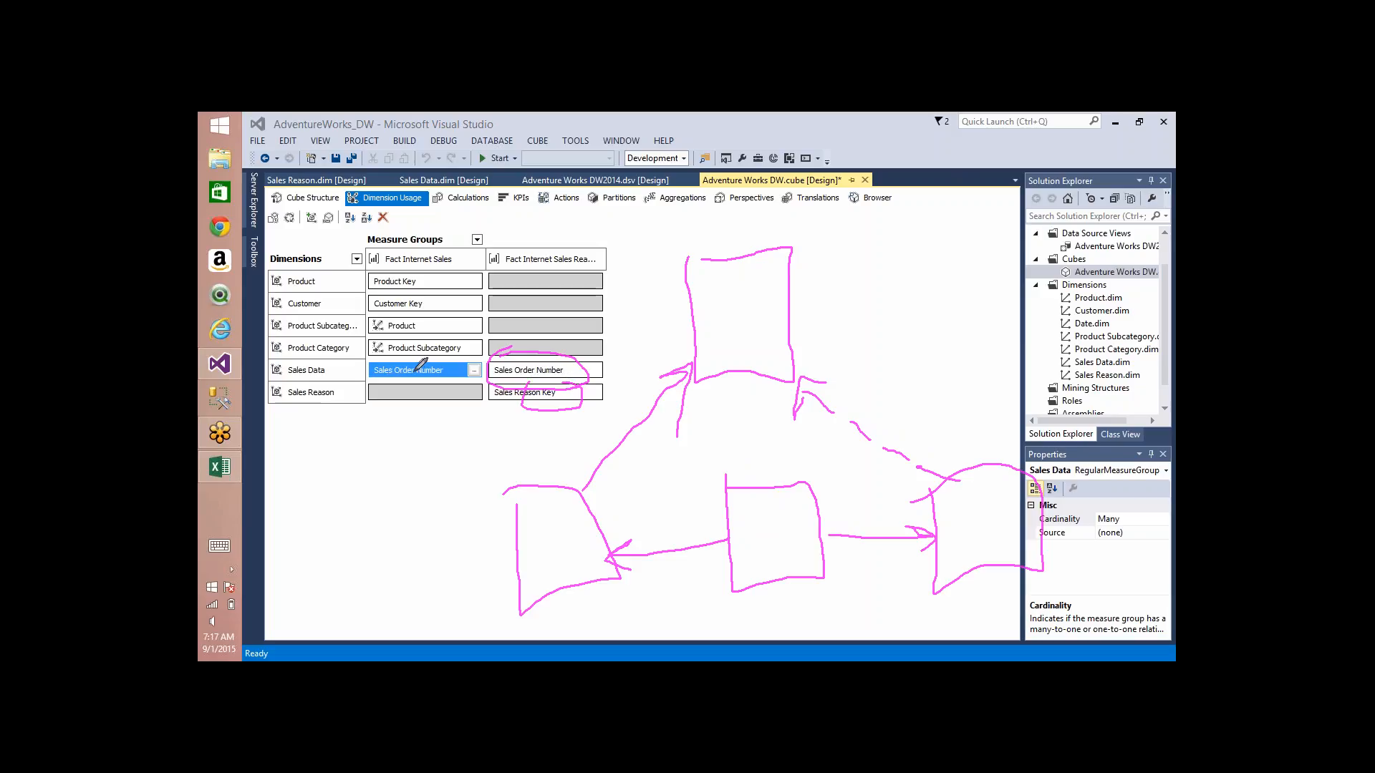
Step: Mark Sales Data's Sales Order Number link with a circle and an arrow up to Fact Internet Sales, and clear all pen drawings
{"action": "mouse_move", "coordinate": [417, 367]}
{"action": "left_mouse_down"}
{"action": "mouse_move", "coordinate": [379, 375]}
{"action": "mouse_move", "coordinate": [397, 366]}
{"action": "mouse_move", "coordinate": [396, 262]}
{"action": "mouse_move", "coordinate": [428, 272]}
{"action": "left_mouse_up"}
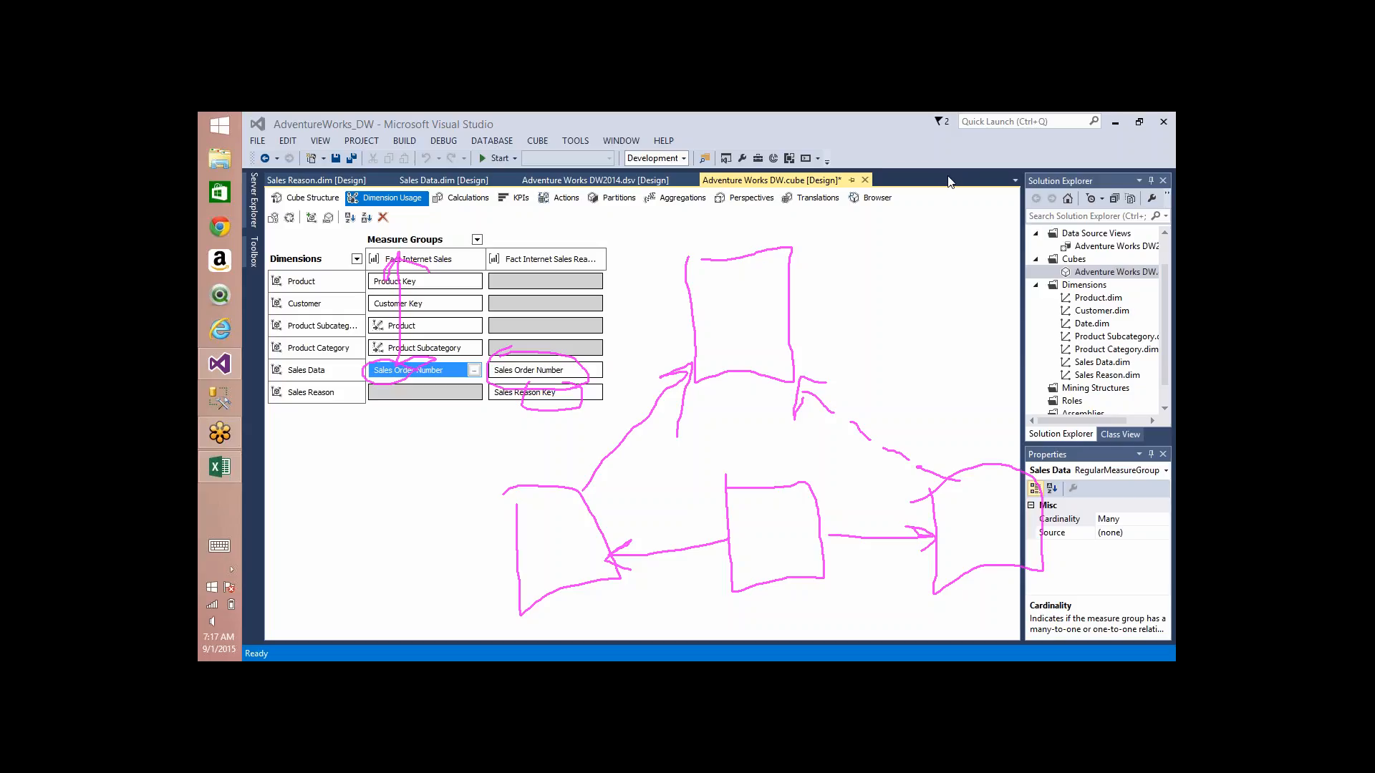
{"action": "key", "text": "Escape"}
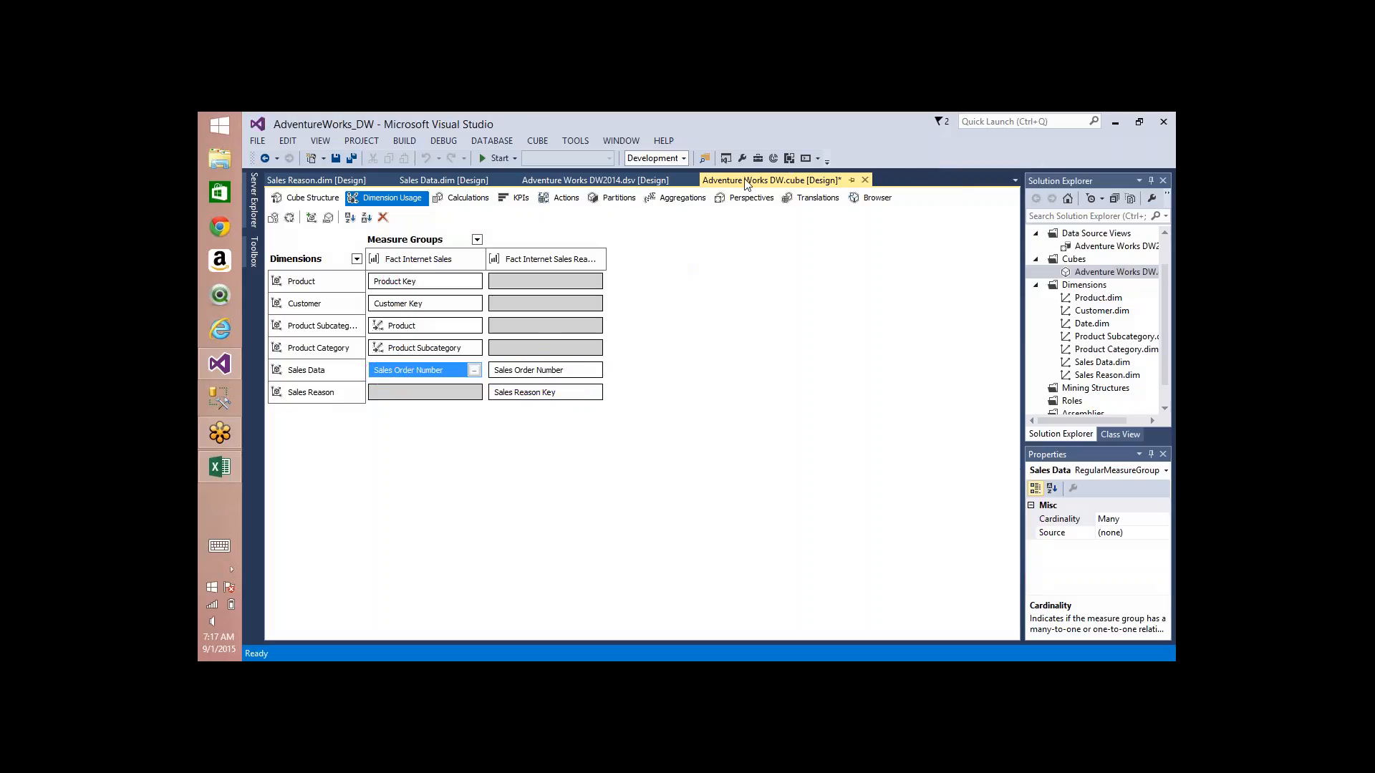
Step: Define a Many-to-Many relationship between Sales Reason and Fact Internet Sales with Fact Internet Sales Reason as the intermediate measure group
{"action": "left_click", "coordinate": [472, 394]}
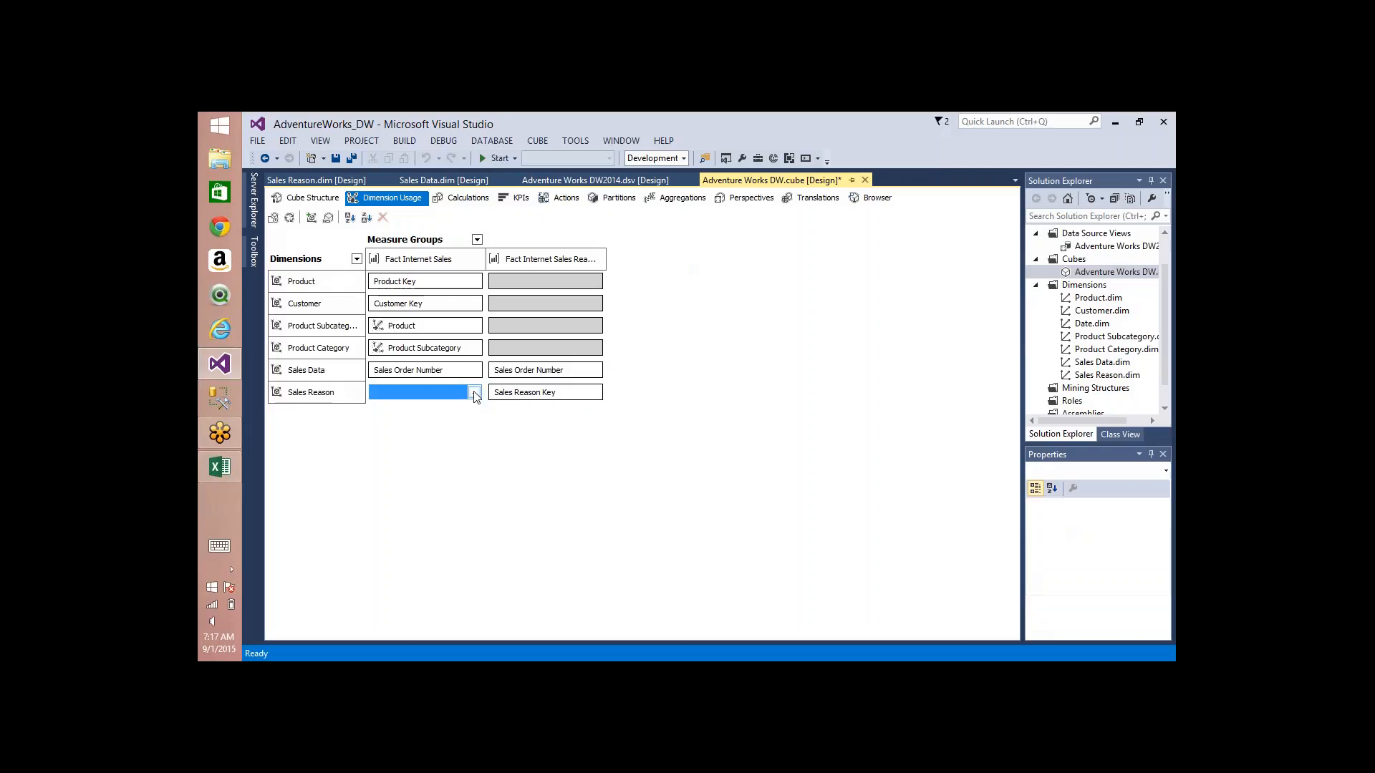
{"action": "left_click", "coordinate": [474, 393]}
{"action": "key", "text": "m"}
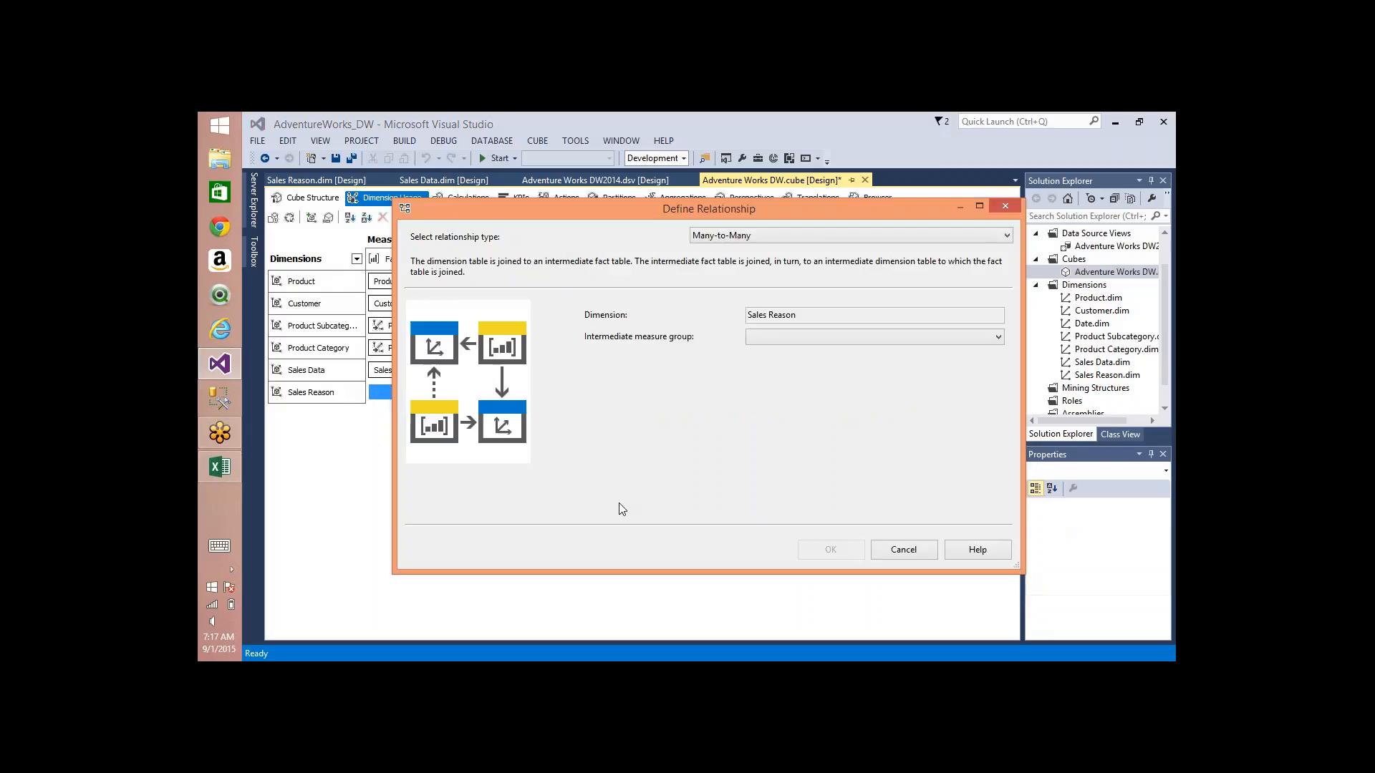
{"action": "left_click", "coordinate": [832, 339]}
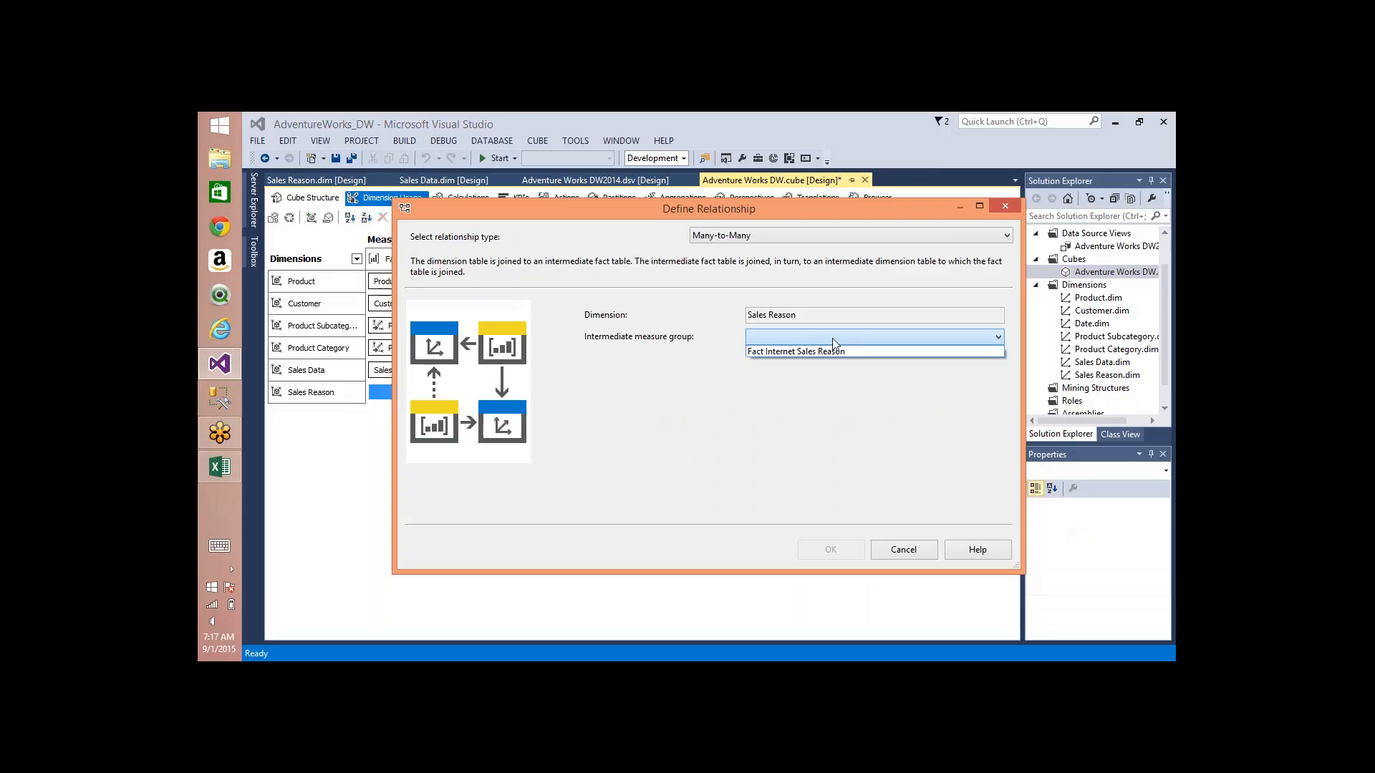
{"action": "left_click", "coordinate": [802, 351]}
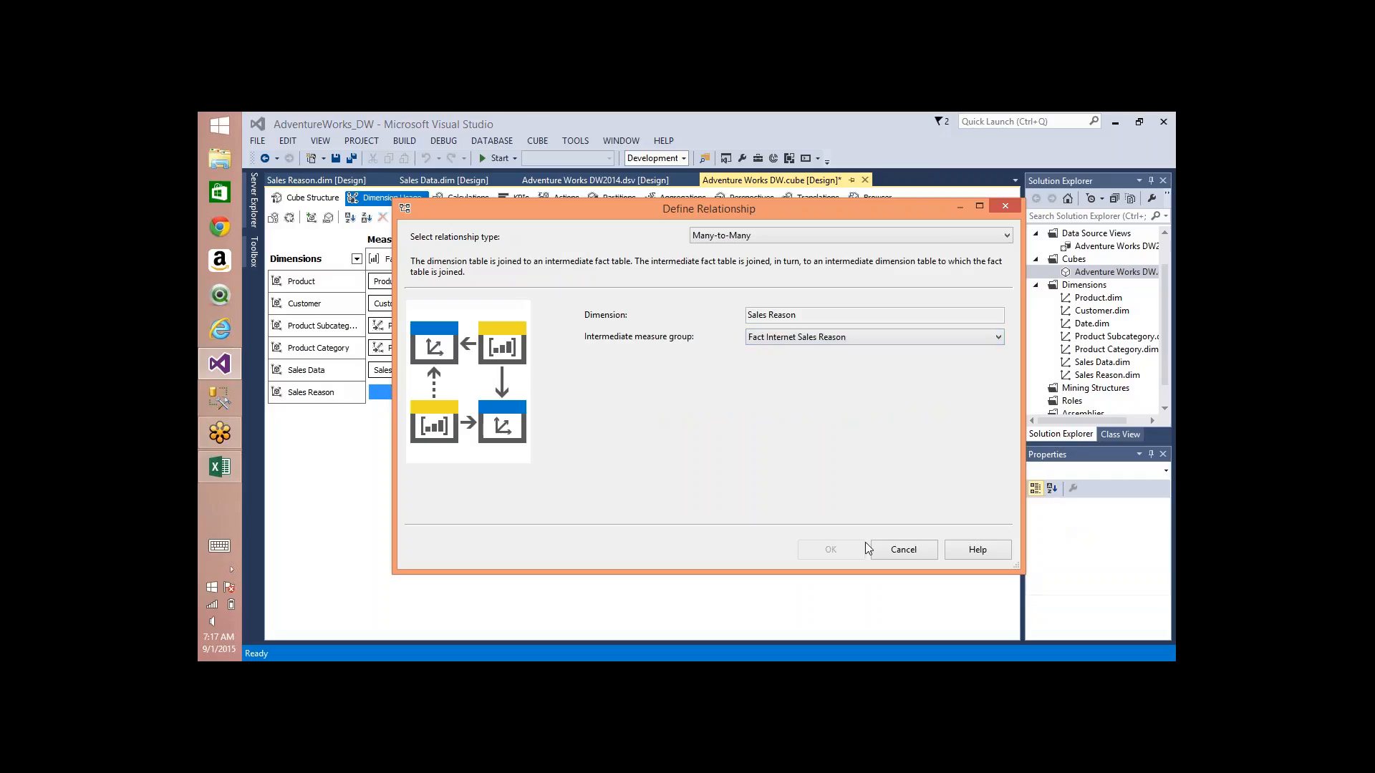
{"action": "left_click", "coordinate": [830, 550]}
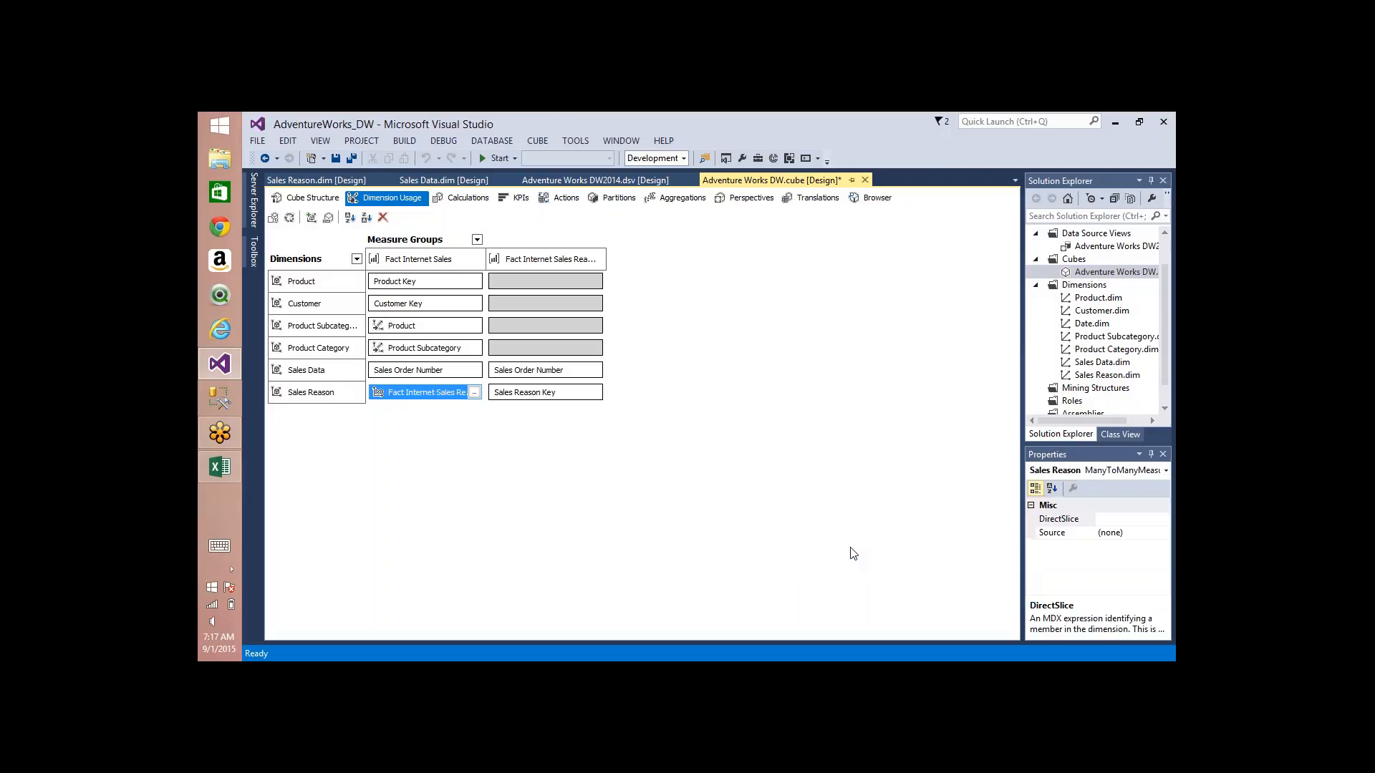
Step: Trace with the pen the path from Sales Reason through Fact Internet Sales Reason to Fact Internet Sales, and clear the drawing
{"action": "left_click", "coordinate": [815, 158]}
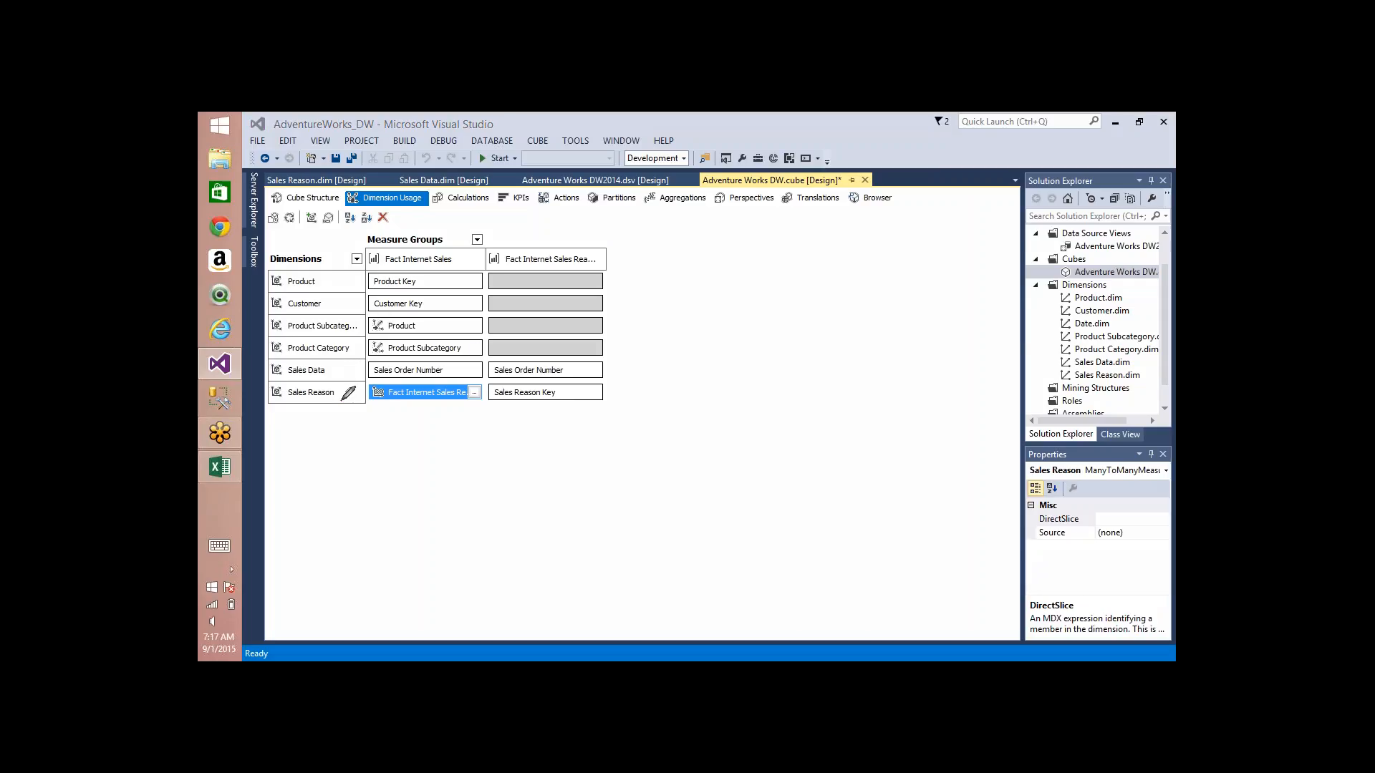
{"action": "mouse_move", "coordinate": [343, 399]}
{"action": "left_mouse_down"}
{"action": "mouse_move", "coordinate": [533, 386]}
{"action": "mouse_move", "coordinate": [534, 368]}
{"action": "mouse_move", "coordinate": [405, 378]}
{"action": "mouse_move", "coordinate": [403, 281]}
{"action": "mouse_move", "coordinate": [375, 276]}
{"action": "mouse_move", "coordinate": [429, 273]}
{"action": "left_mouse_up"}
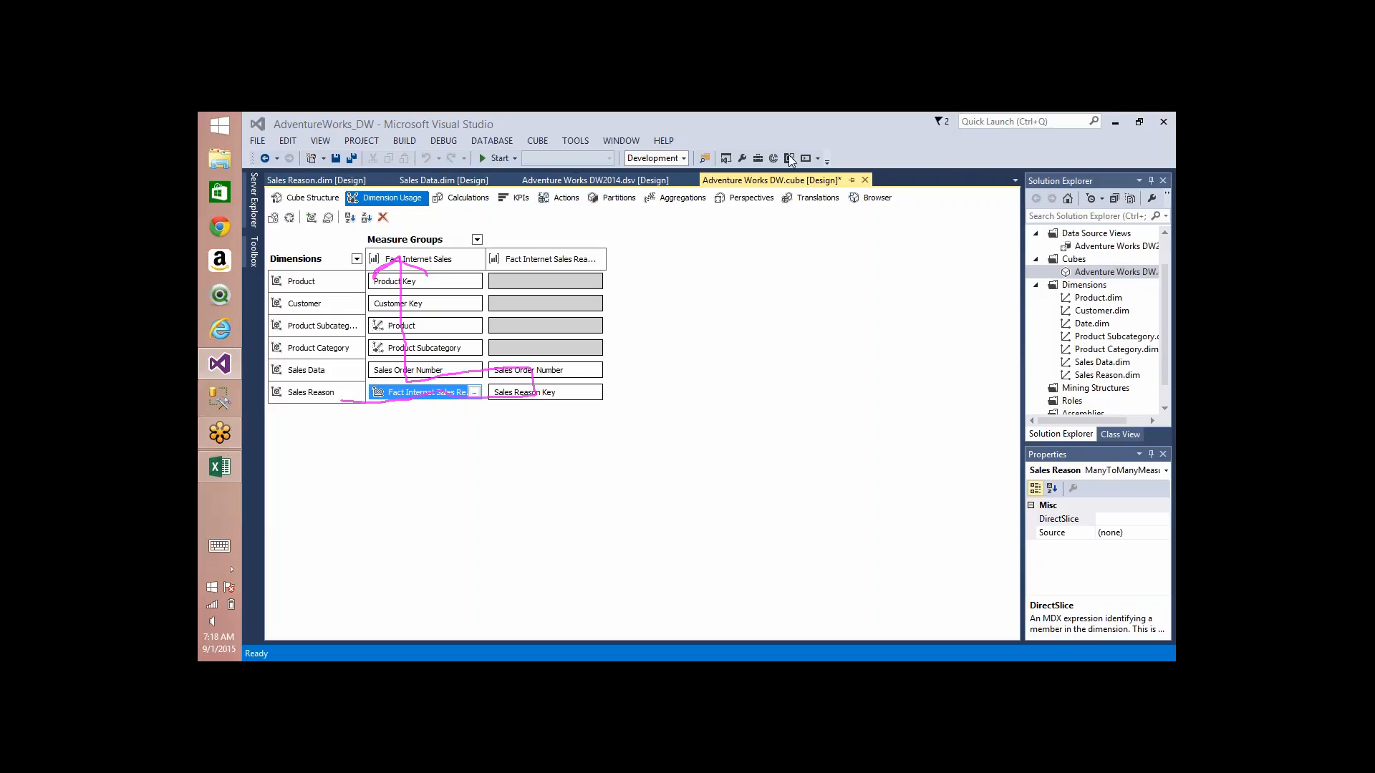
{"action": "left_click", "coordinate": [934, 166]}
Step: Set the relationship between Sales Data and Fact Internet Sales Reason to No Relationship
{"action": "left_click", "coordinate": [599, 370]}
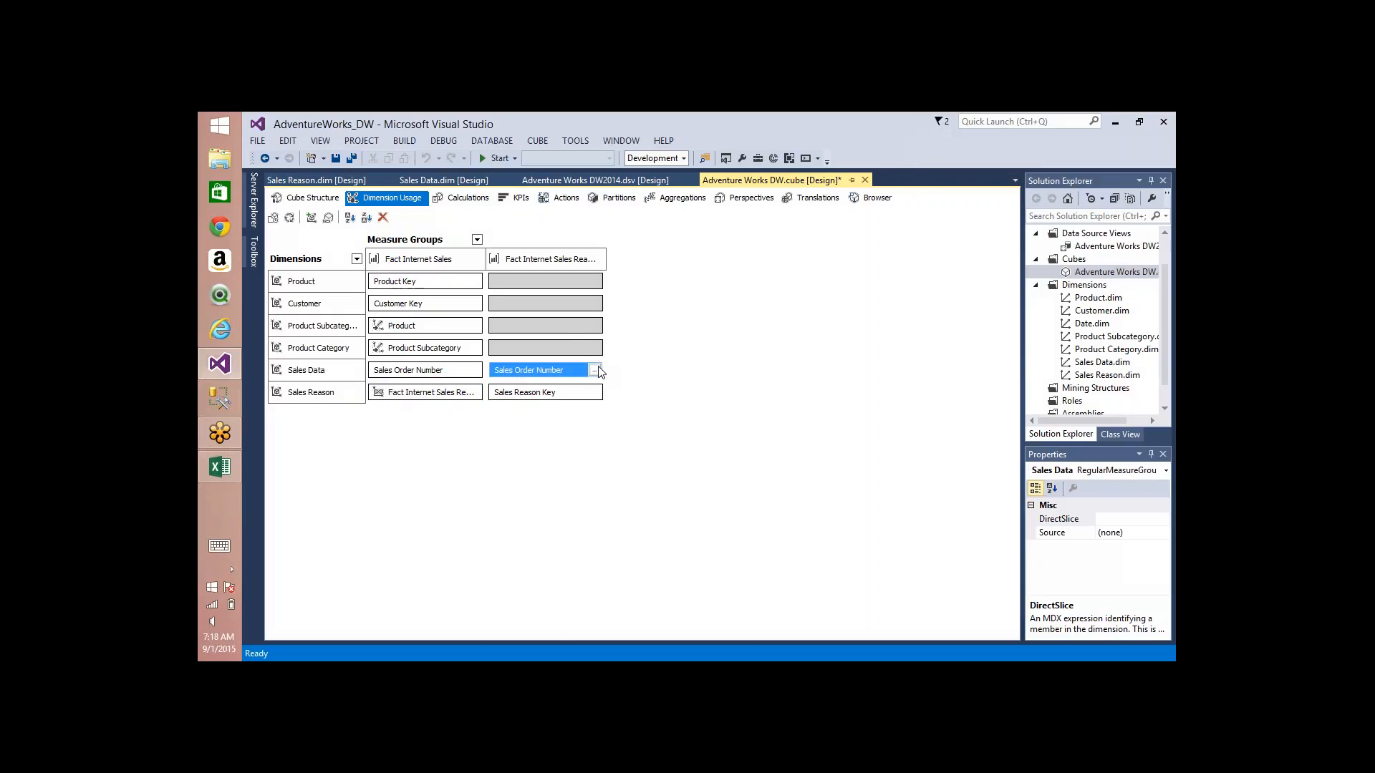
{"action": "left_click", "coordinate": [594, 371]}
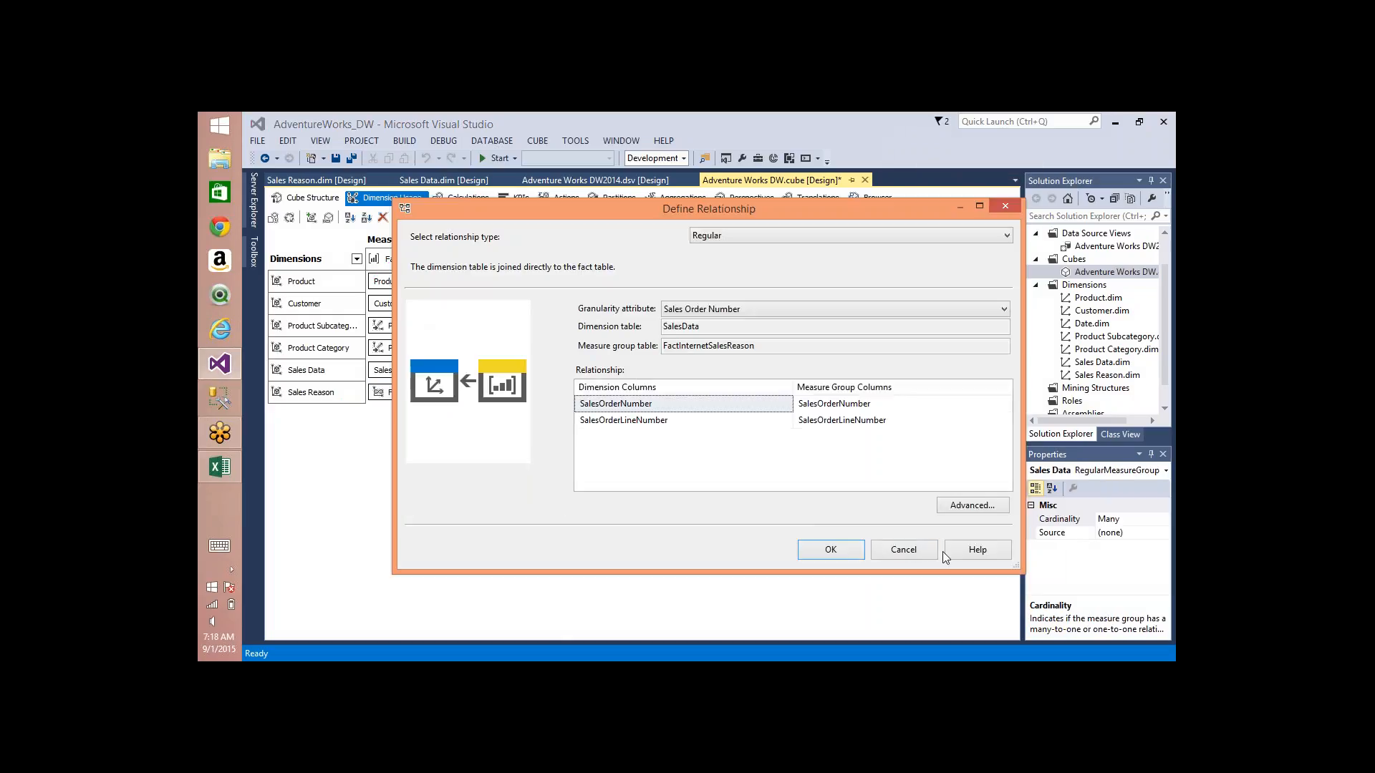
{"action": "left_click", "coordinate": [924, 550]}
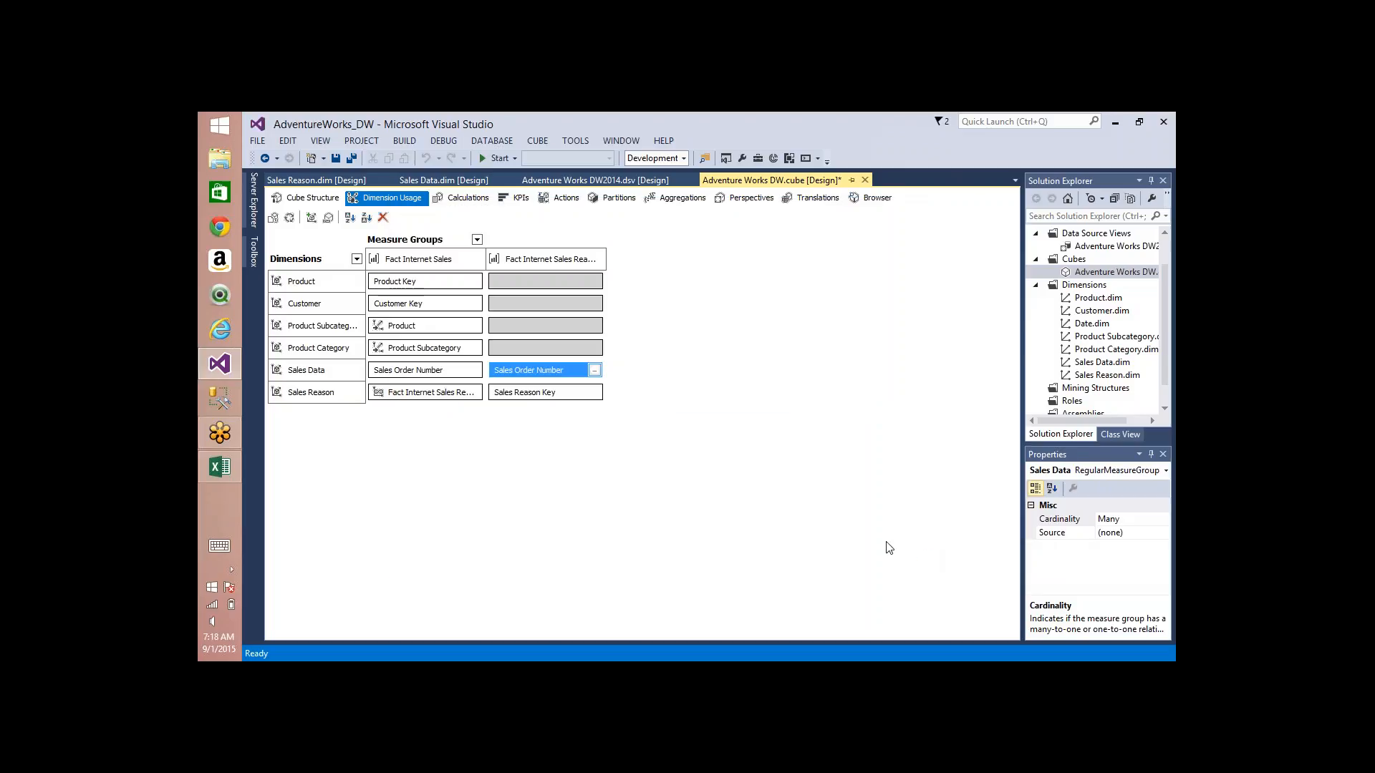
{"action": "left_click", "coordinate": [594, 370]}
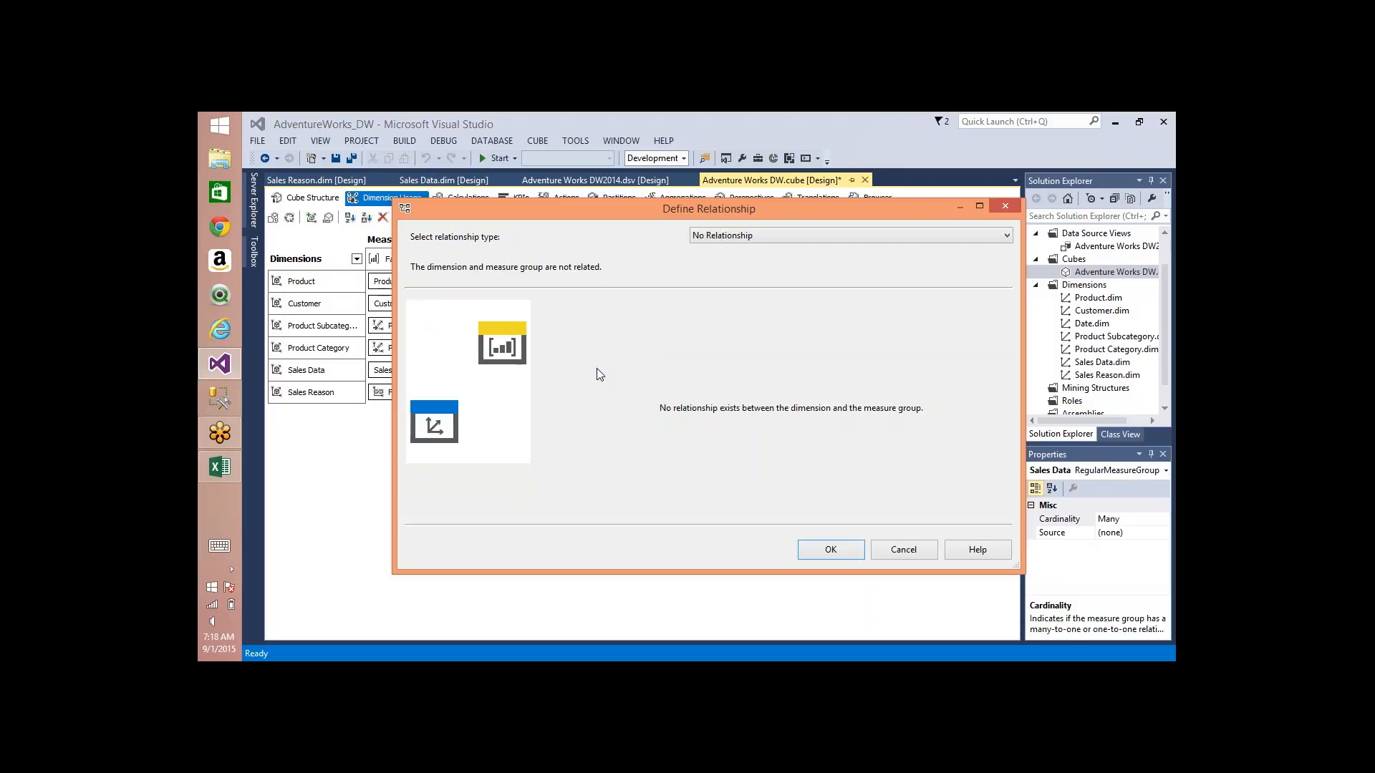
{"action": "left_click", "coordinate": [807, 548]}
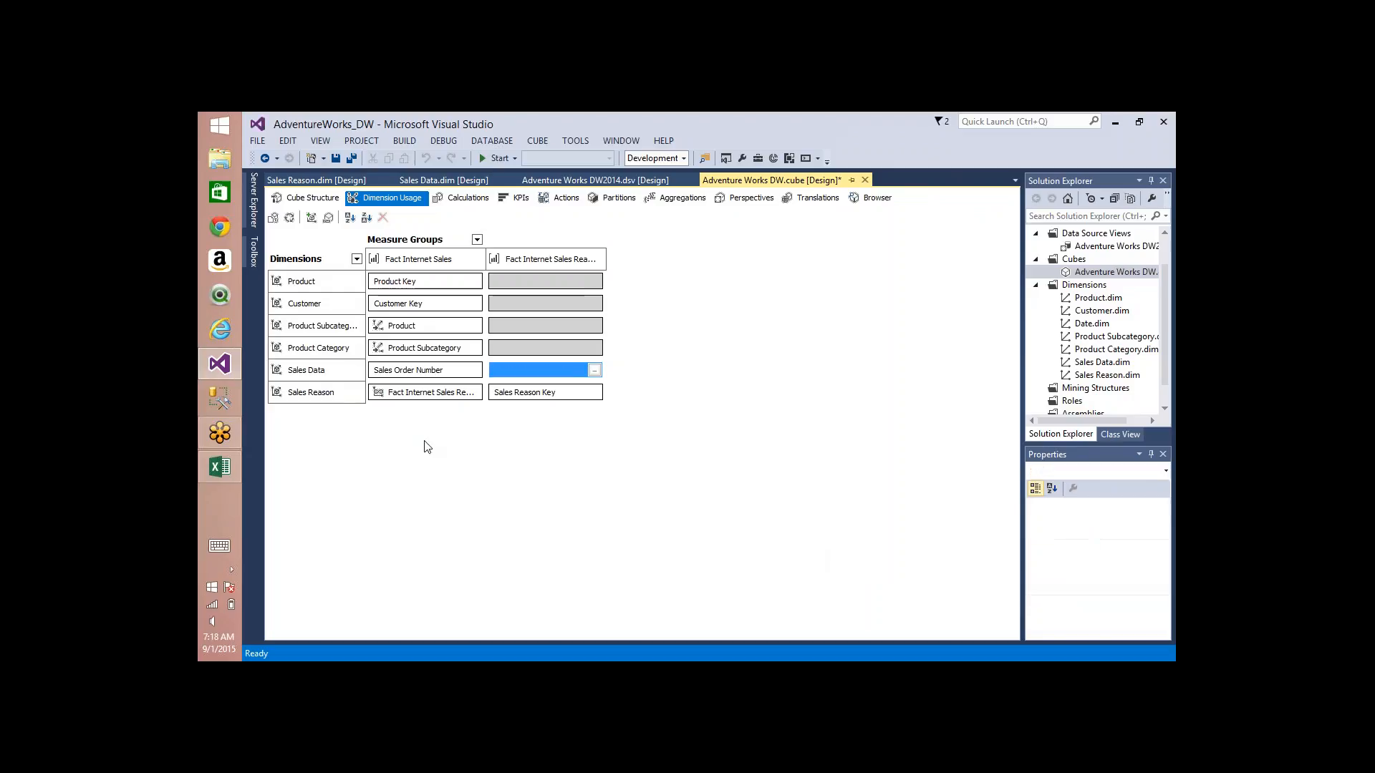
Step: Check which intermediate measure groups are available for Sales Reason's Many-to-Many relationship with Fact Internet Sales, and leave the definition unchanged
{"action": "left_click", "coordinate": [432, 400]}
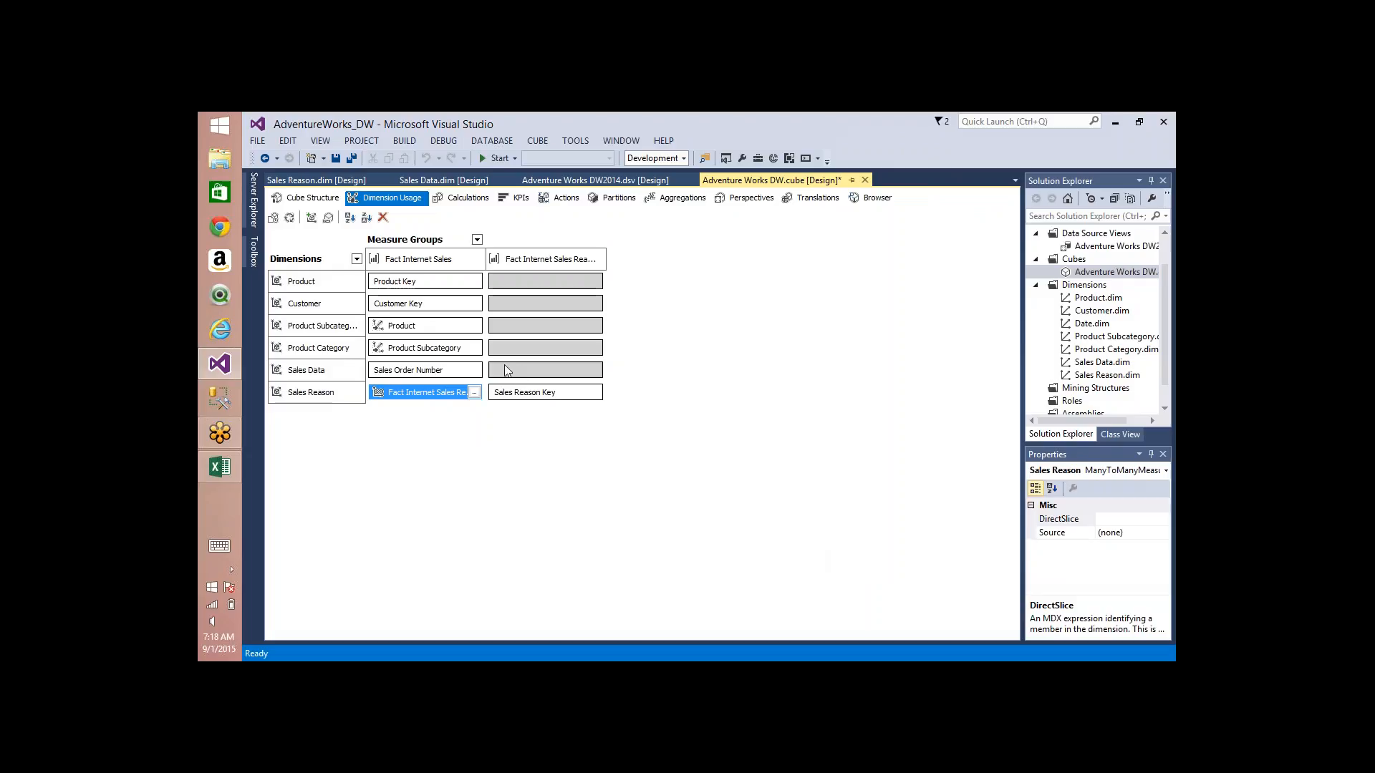
{"action": "left_click", "coordinate": [474, 392]}
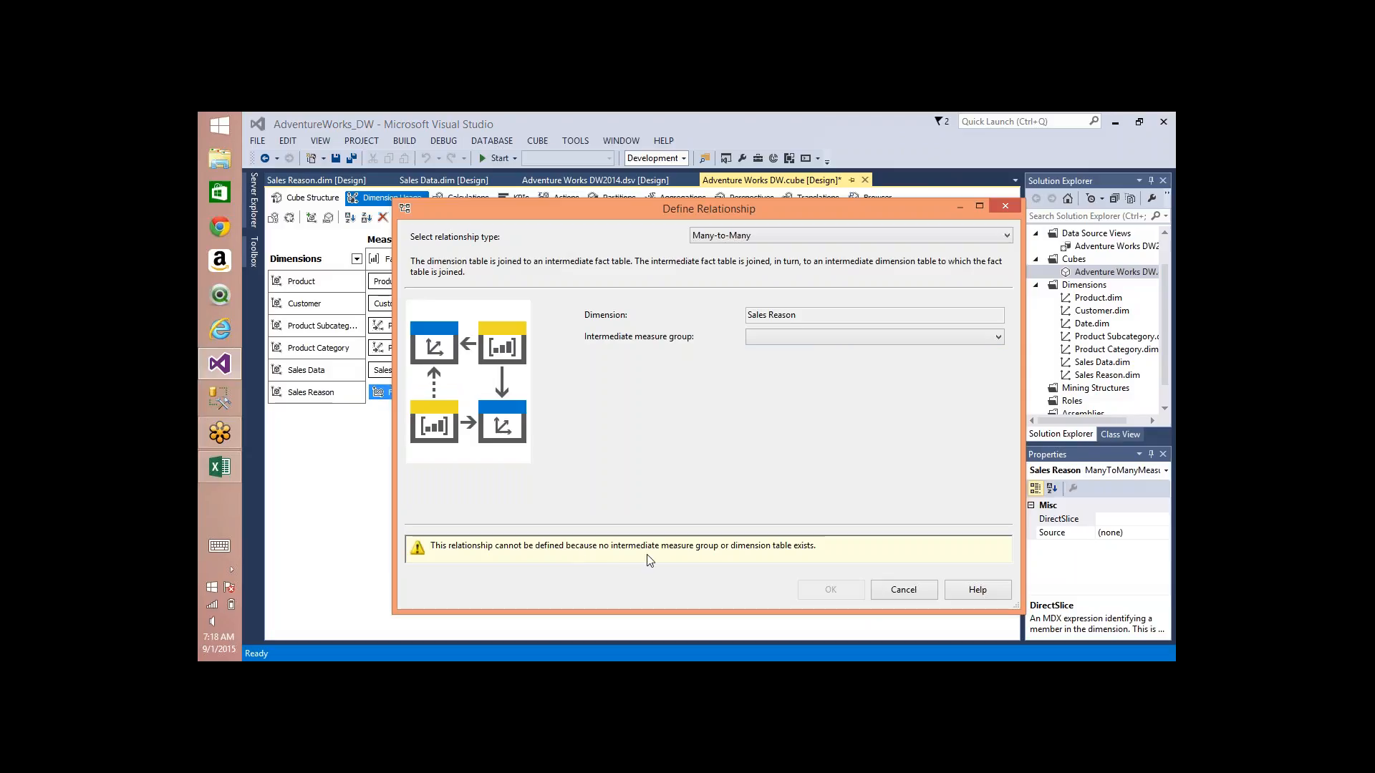
{"action": "left_click", "coordinate": [893, 335]}
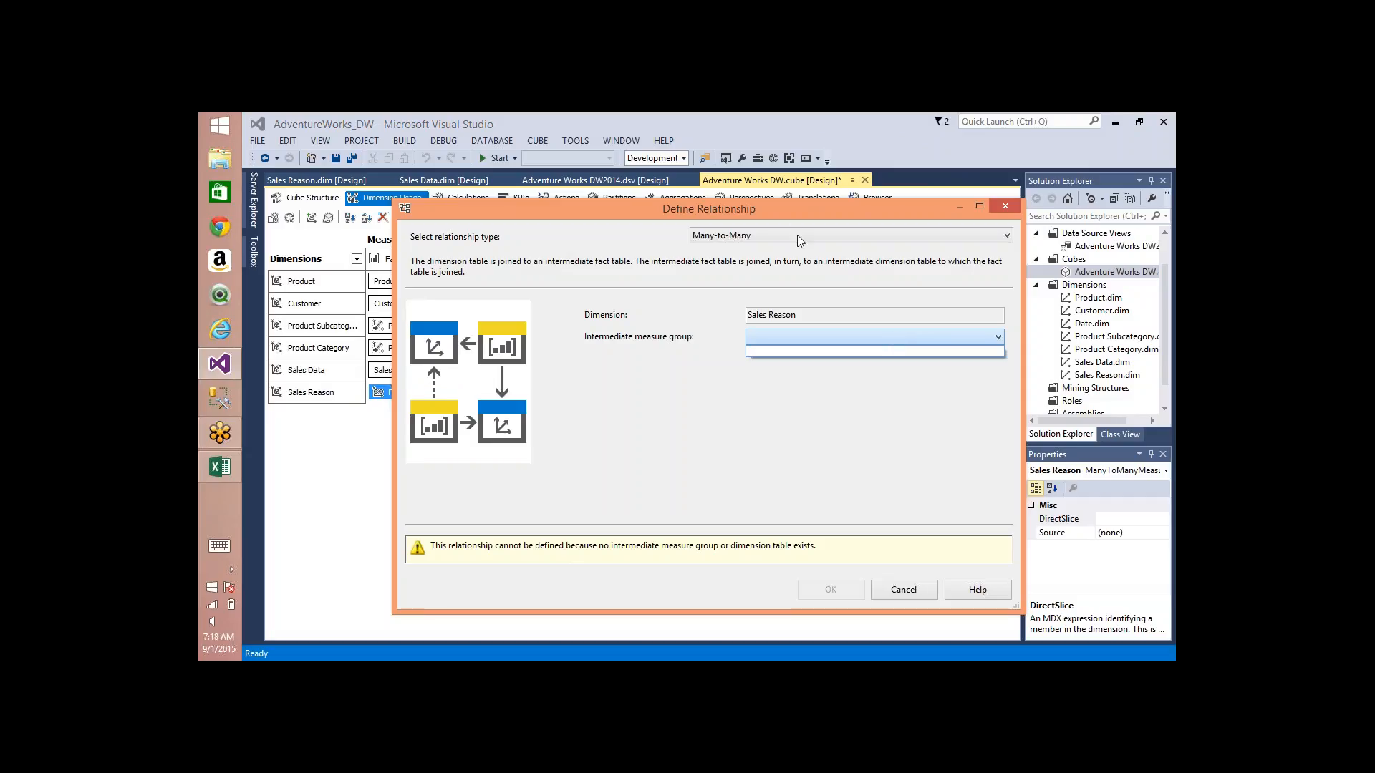
{"action": "left_click", "coordinate": [780, 210]}
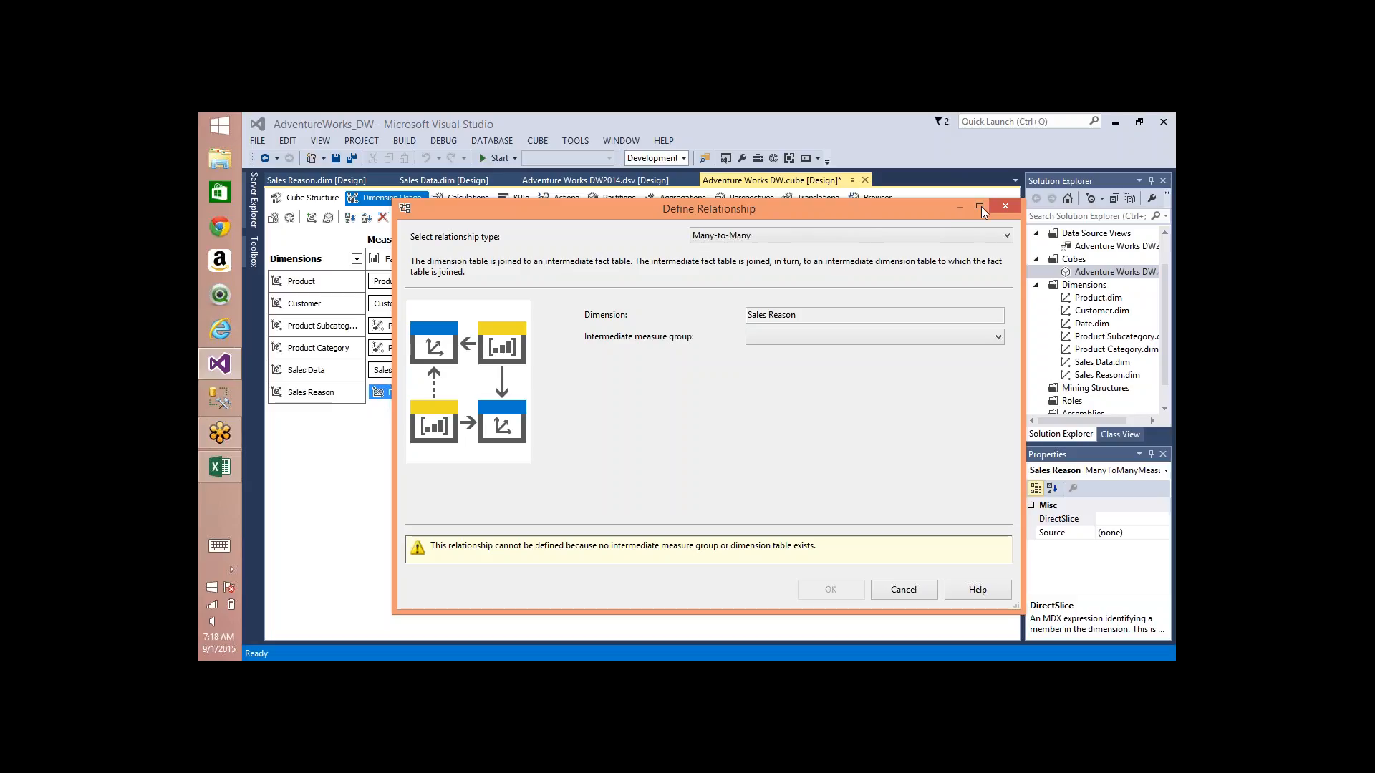
{"action": "left_click", "coordinate": [1004, 206]}
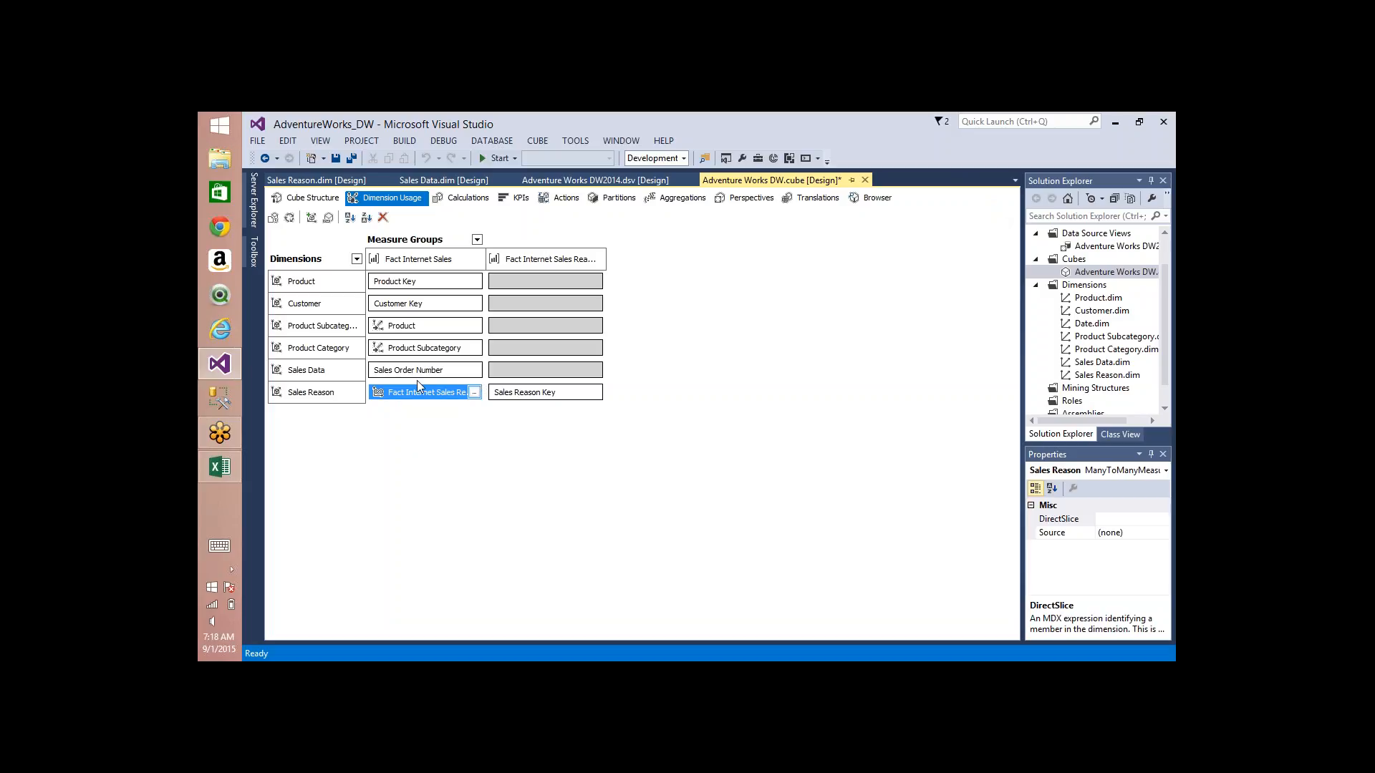
Step: Compare how Product, Customer, Product Subcategory and Product Category relate to Fact Internet Sales and Fact Internet Sales Reason
{"action": "left_click", "coordinate": [521, 394]}
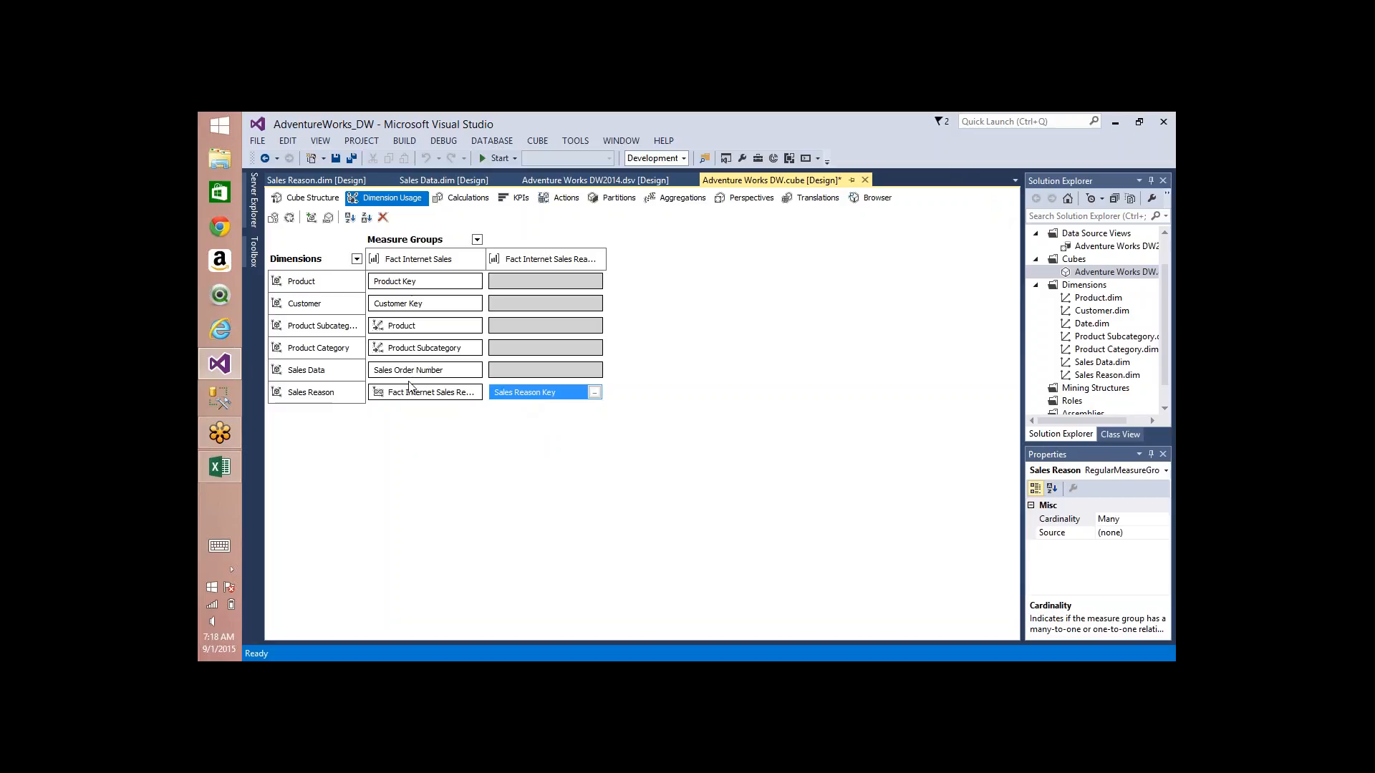
{"action": "left_click", "coordinate": [428, 283]}
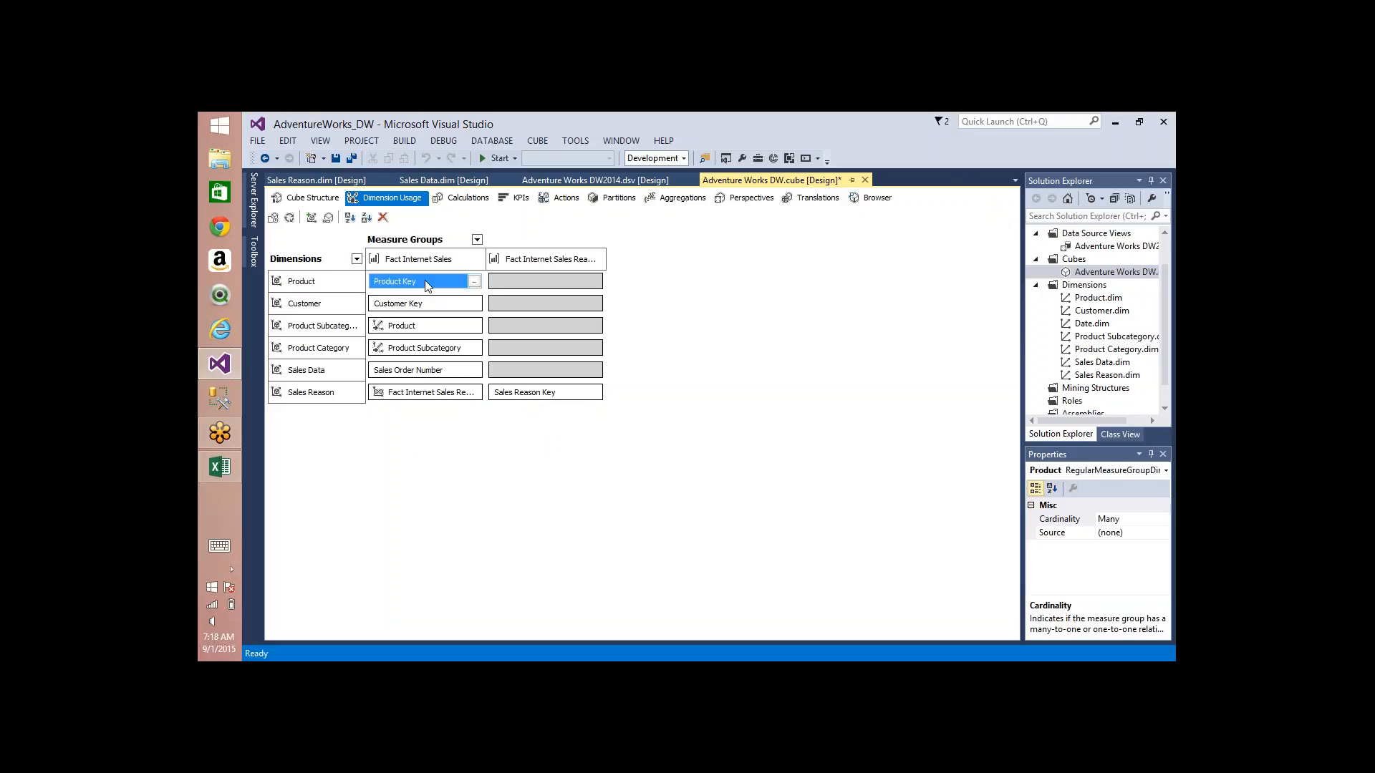
{"action": "left_click", "coordinate": [513, 286]}
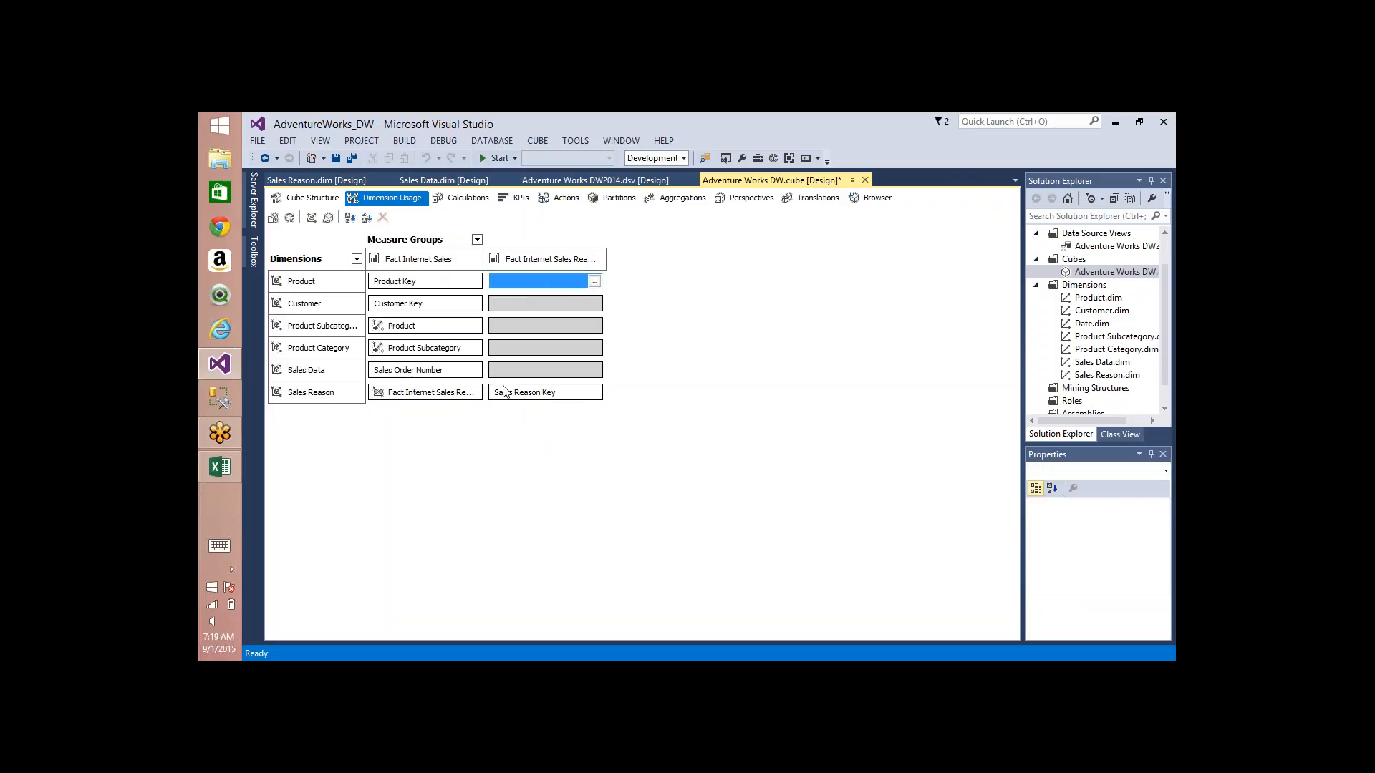
{"action": "left_click", "coordinate": [427, 305]}
{"action": "left_click", "coordinate": [511, 301]}
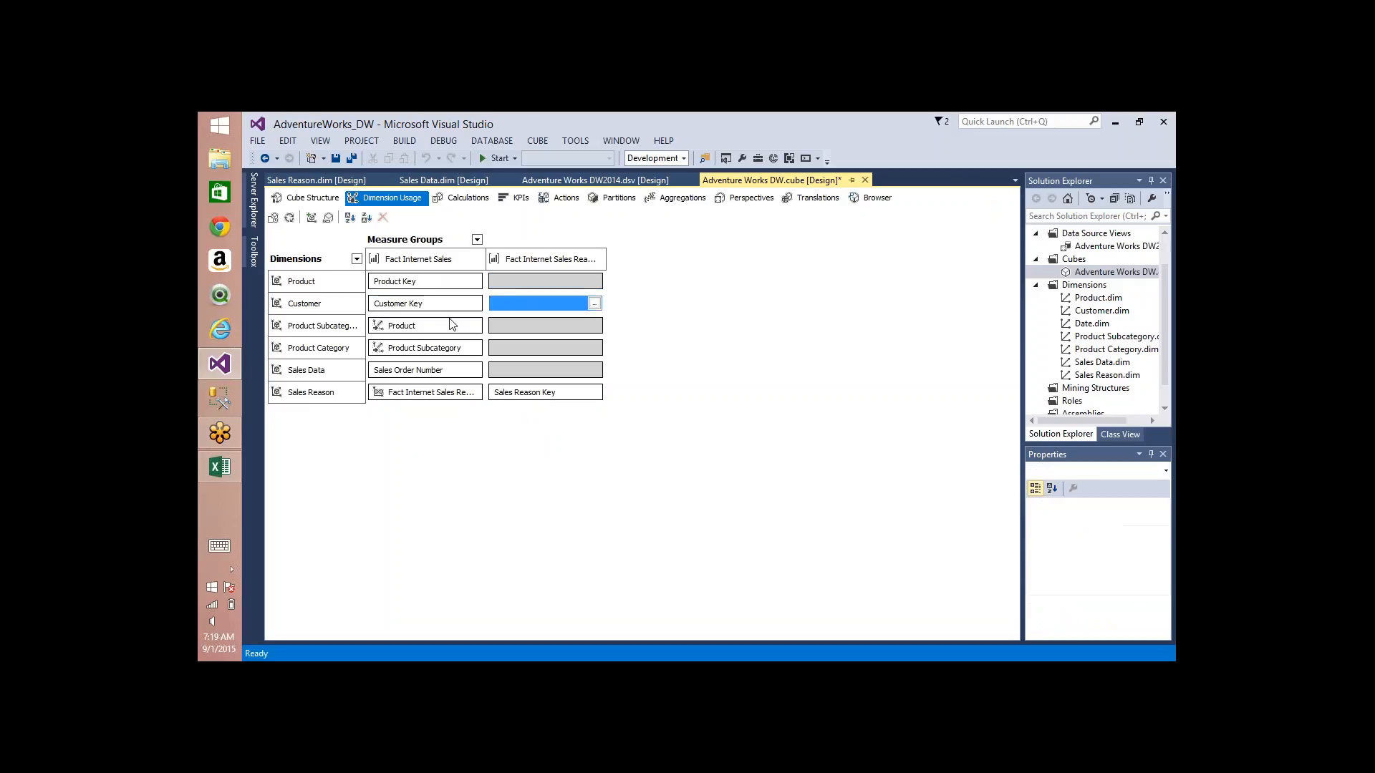
{"action": "left_click", "coordinate": [448, 326]}
{"action": "left_click", "coordinate": [512, 330]}
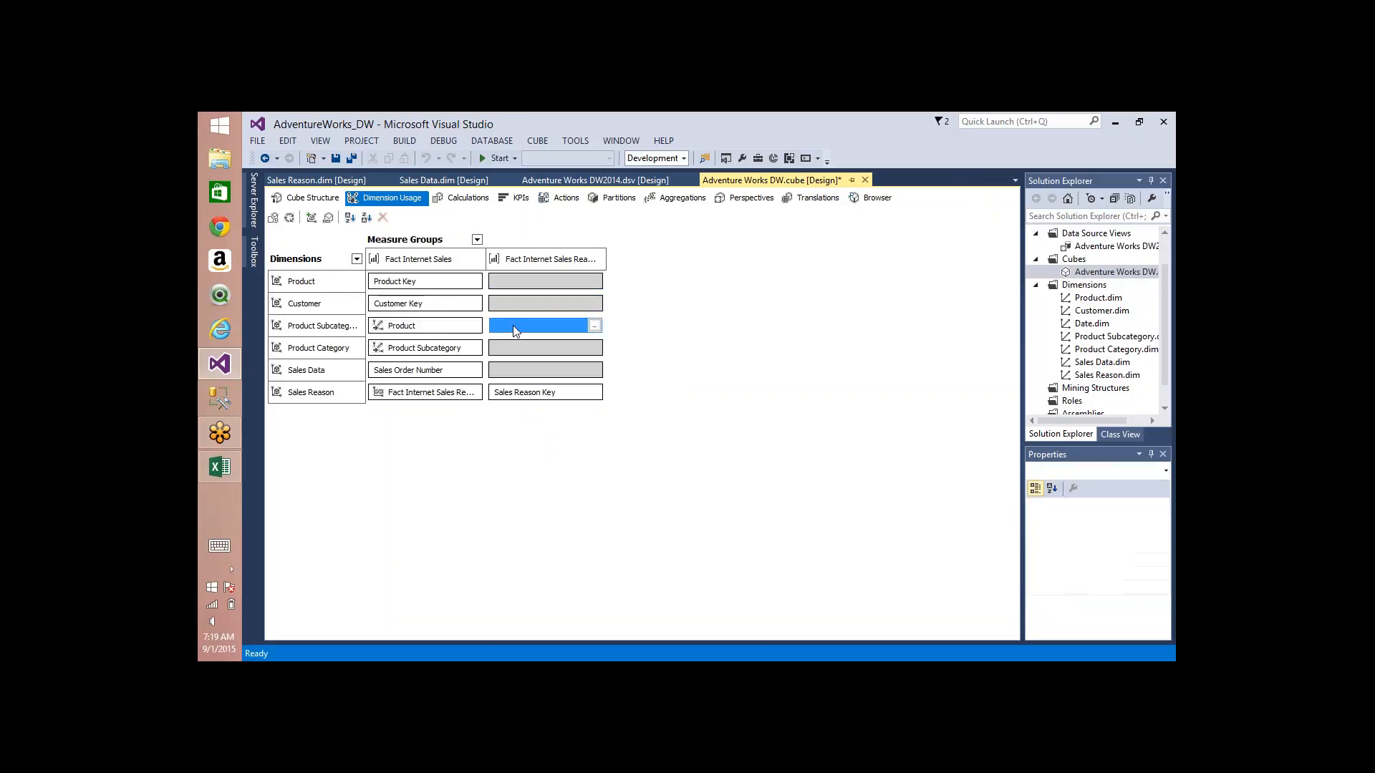
{"action": "left_click", "coordinate": [458, 353]}
{"action": "left_click", "coordinate": [546, 358]}
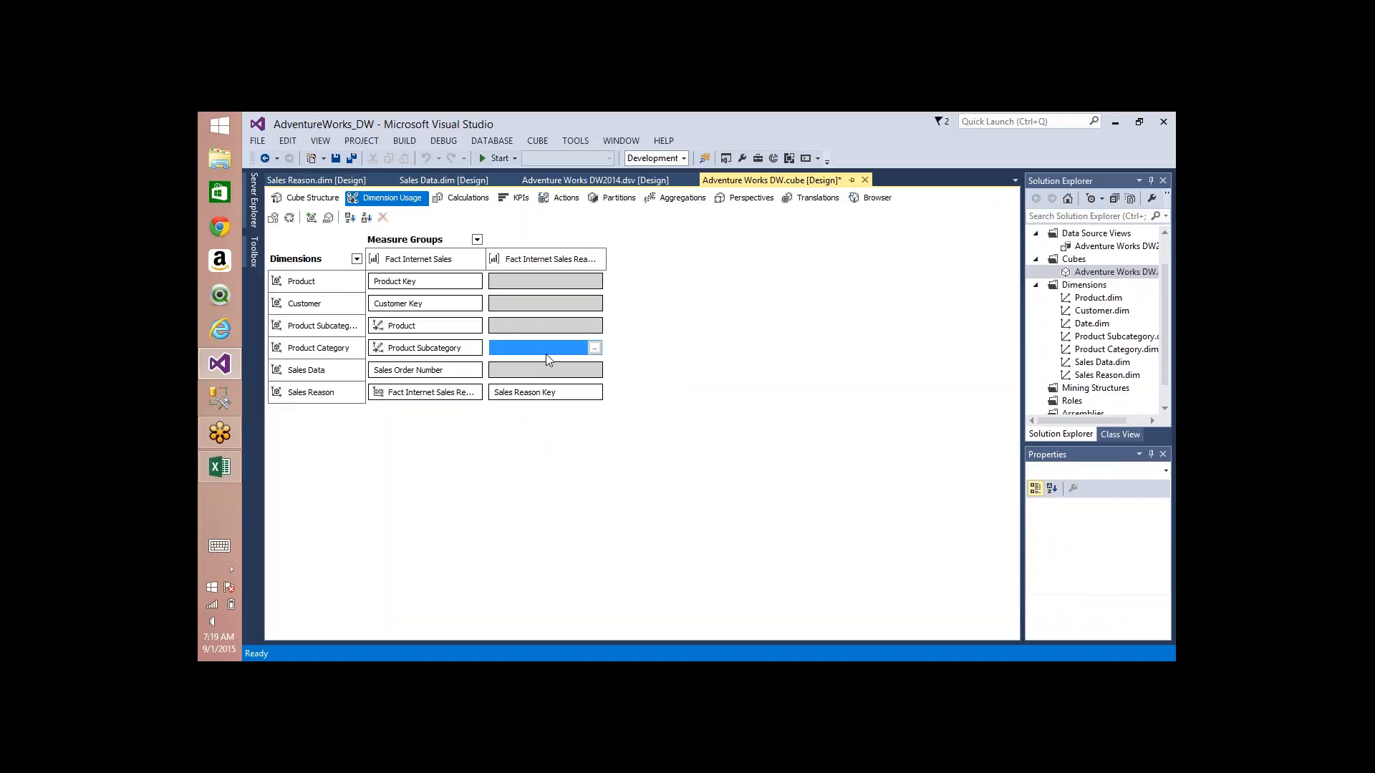
{"action": "left_click", "coordinate": [543, 260]}
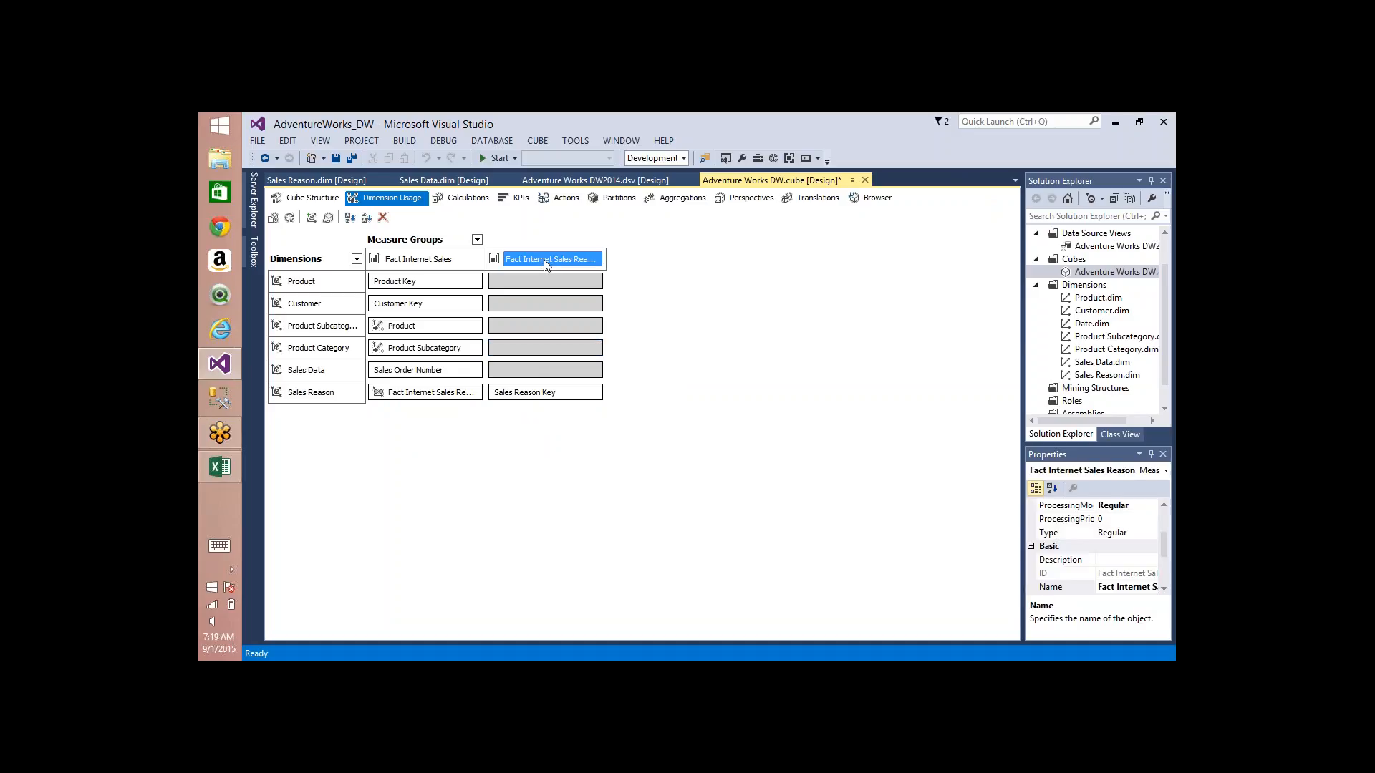
Step: Review the definition of Sales Reason's Many-to-Many relationship with Fact Internet Sales once more and cancel out of it
{"action": "left_click", "coordinate": [426, 394]}
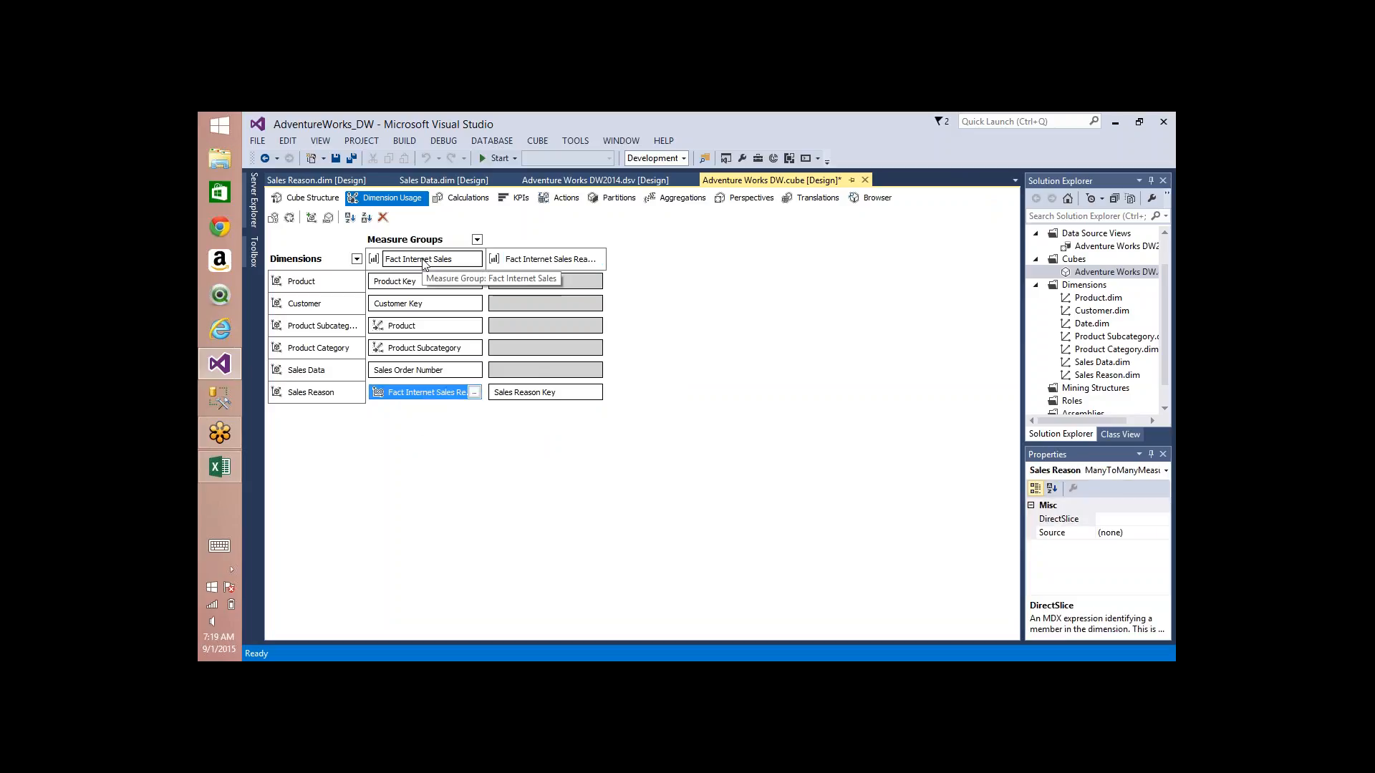
{"action": "left_click", "coordinate": [474, 392]}
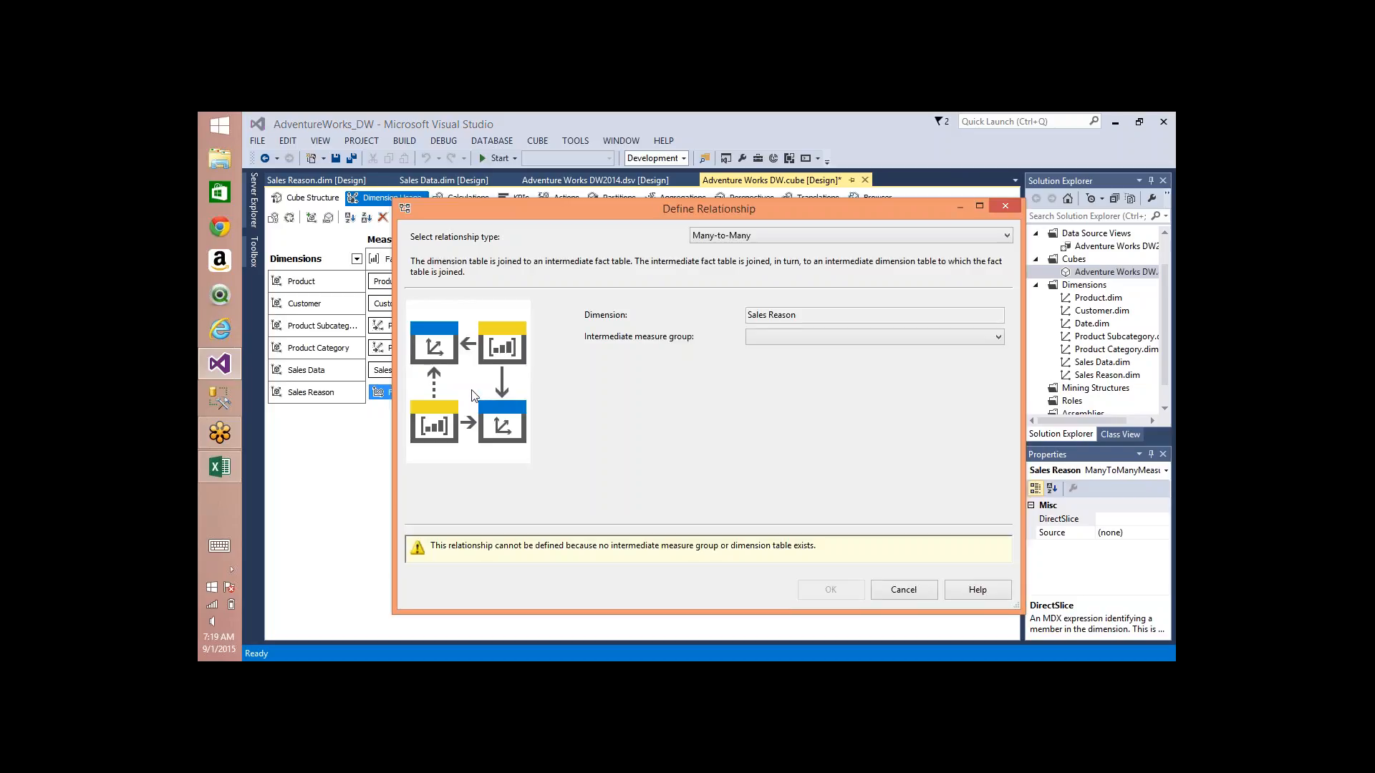
{"action": "left_click", "coordinate": [903, 590]}
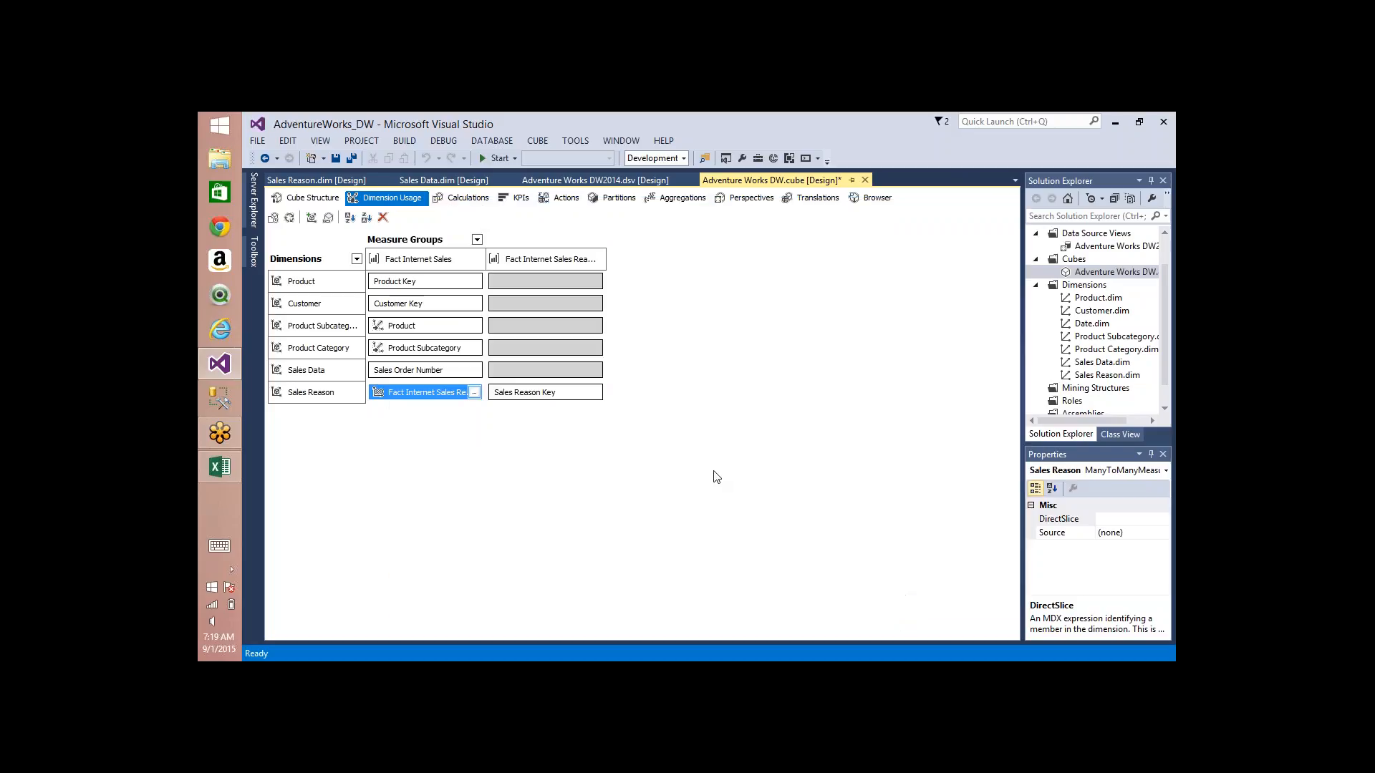
Step: Define a Regular relationship between Sales Data and Fact Internet Sales Reason on Sales Order Number, matching SalesOrderNumber and SalesOrderLineNumber to their namesake columns
{"action": "left_click", "coordinate": [592, 371]}
{"action": "left_click", "coordinate": [593, 370]}
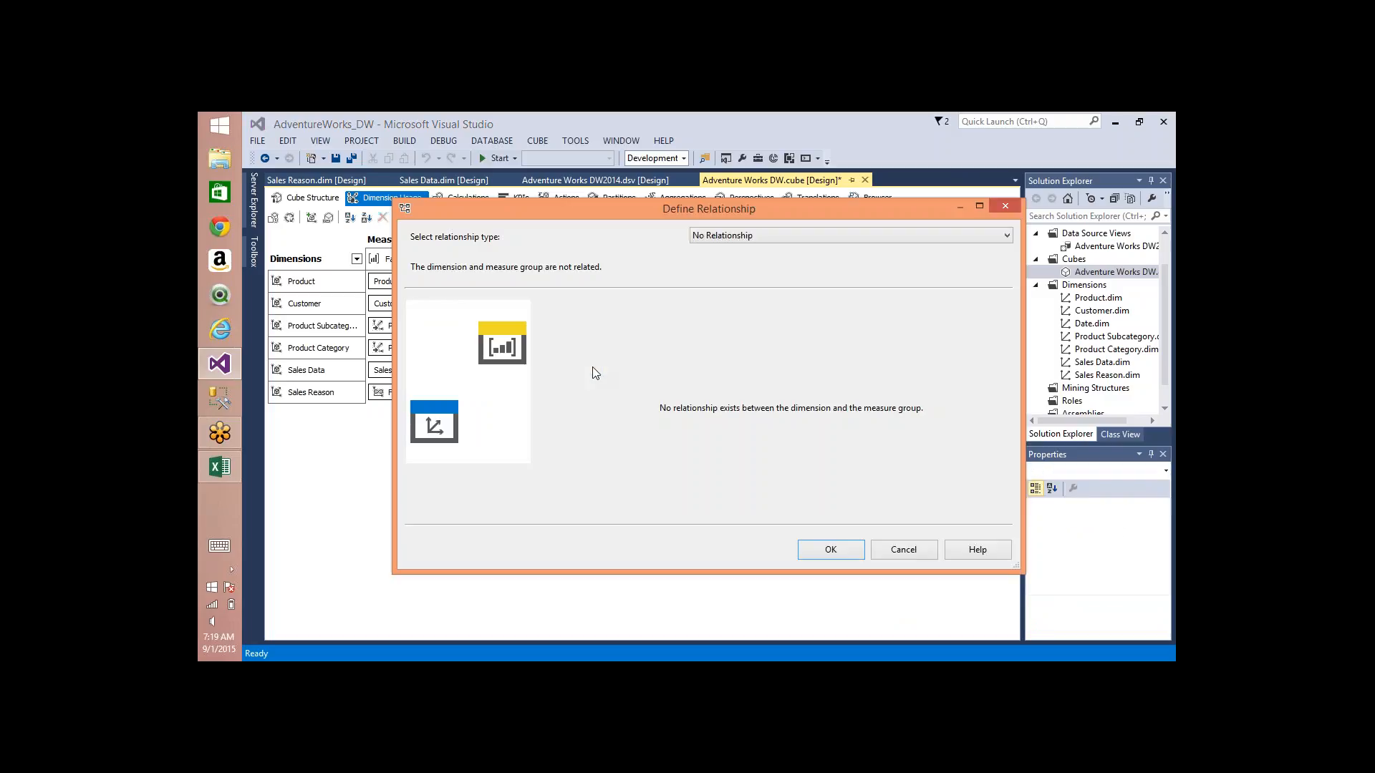
{"action": "key", "text": "Down"}
{"action": "left_click", "coordinate": [691, 307]}
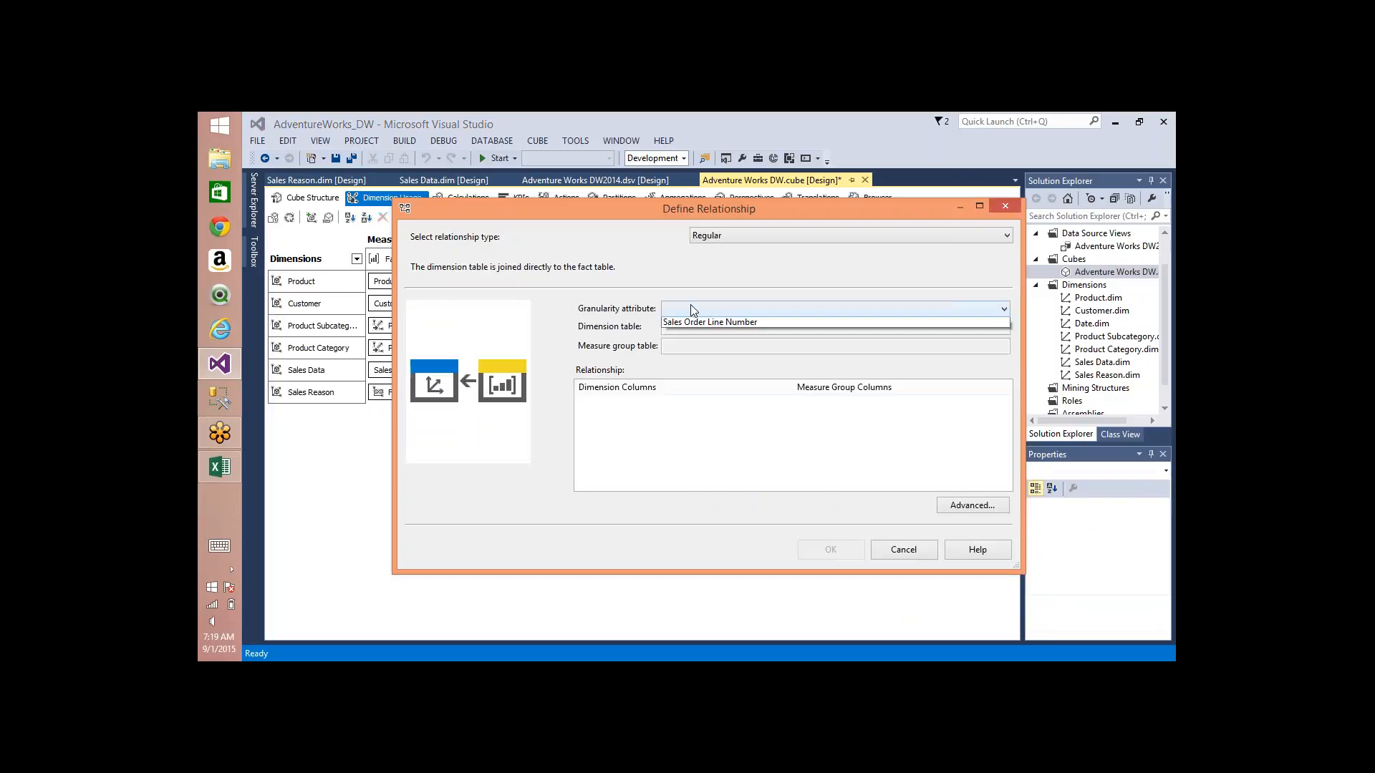
{"action": "left_click", "coordinate": [698, 323]}
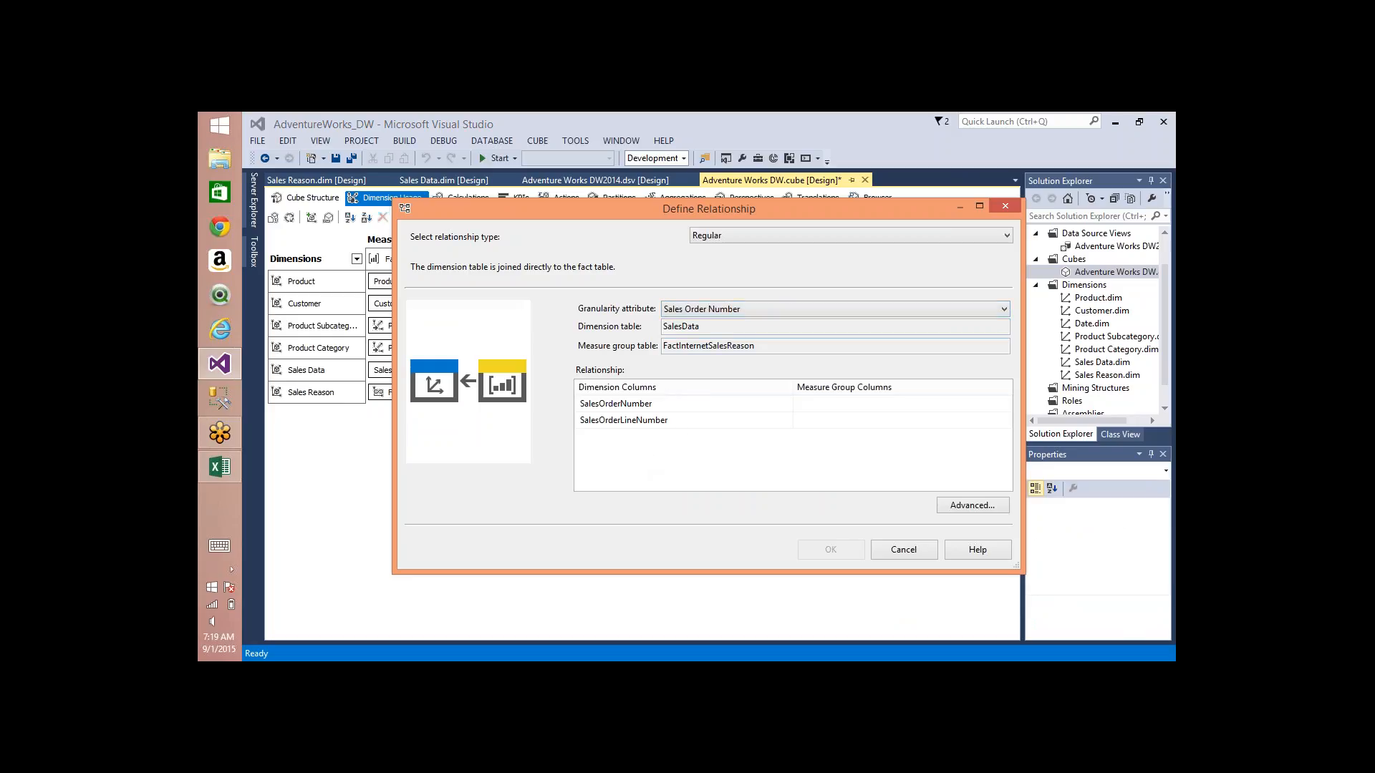
{"action": "left_click", "coordinate": [620, 409]}
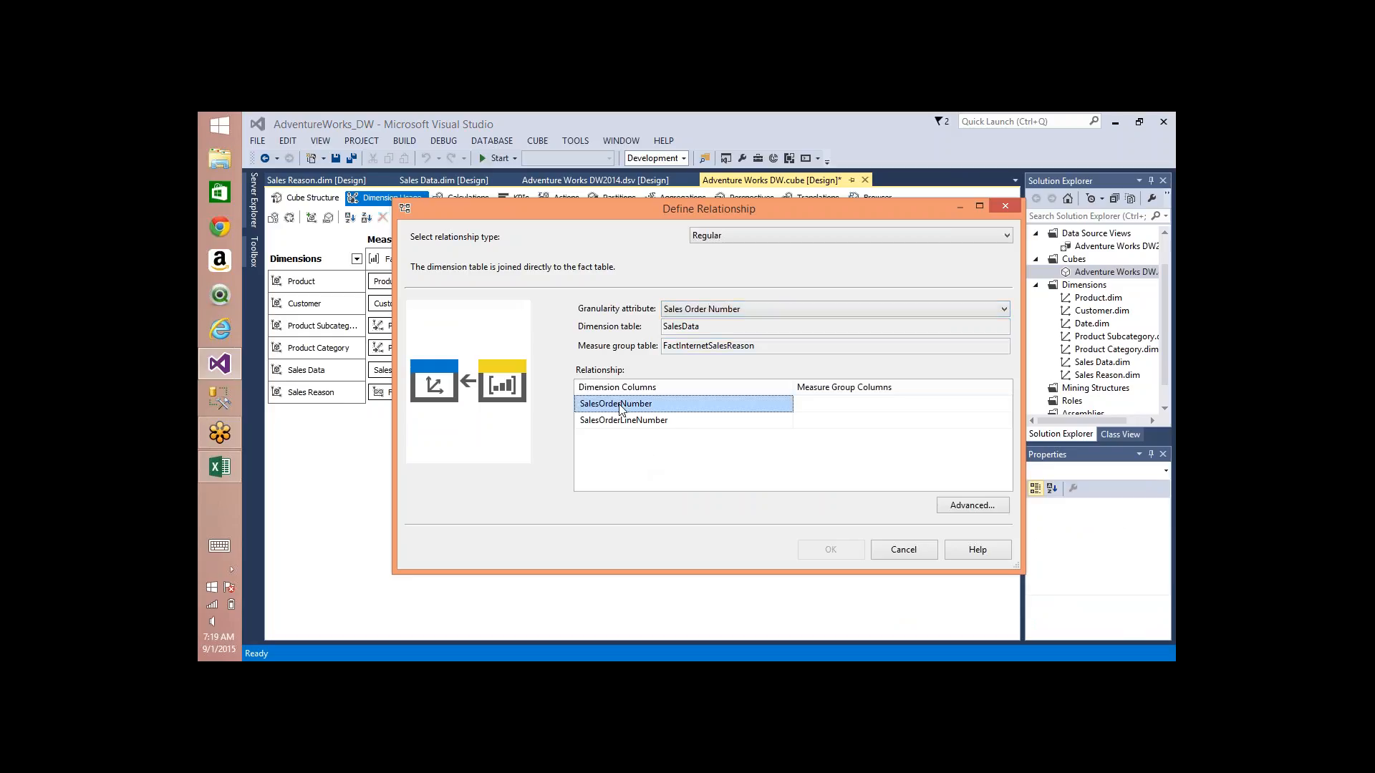
{"action": "left_click", "coordinate": [924, 403]}
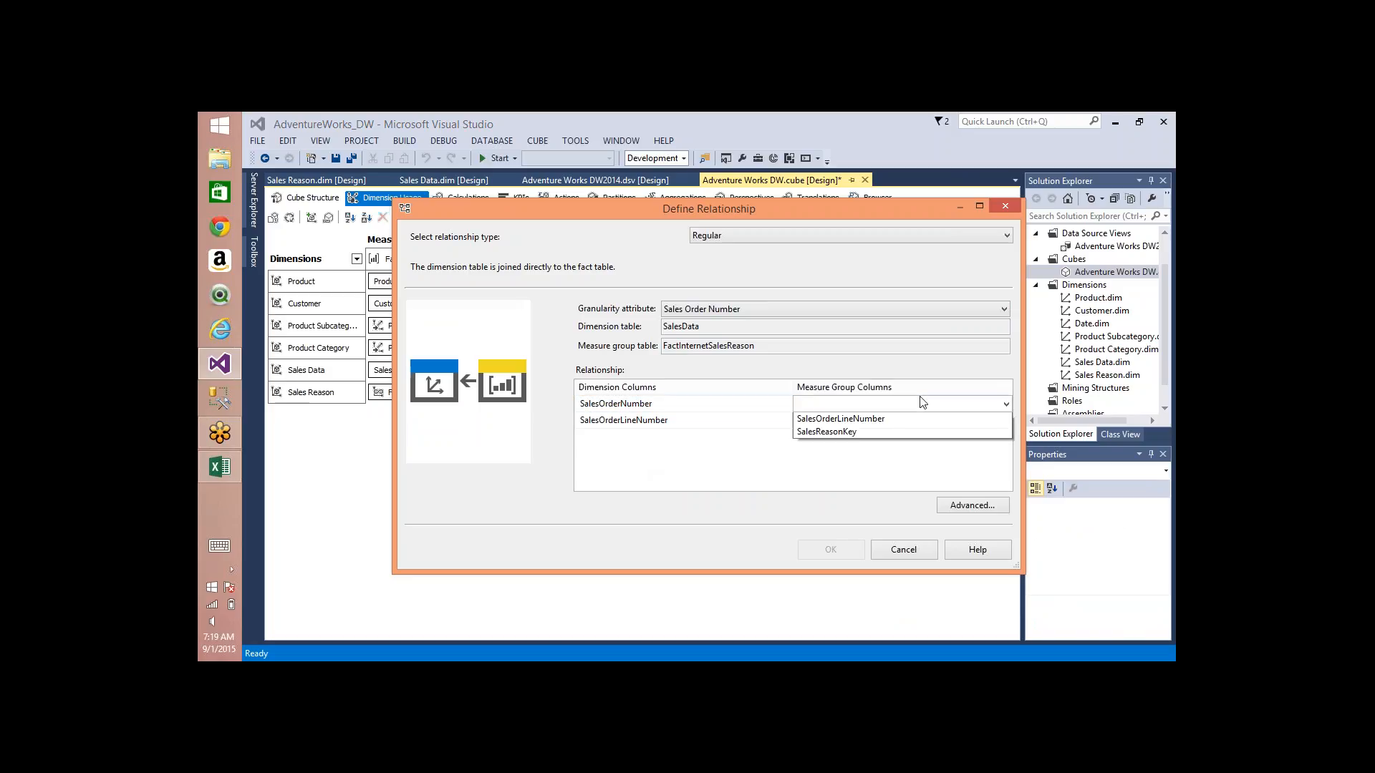
{"action": "left_click", "coordinate": [877, 421]}
{"action": "left_click", "coordinate": [900, 420]}
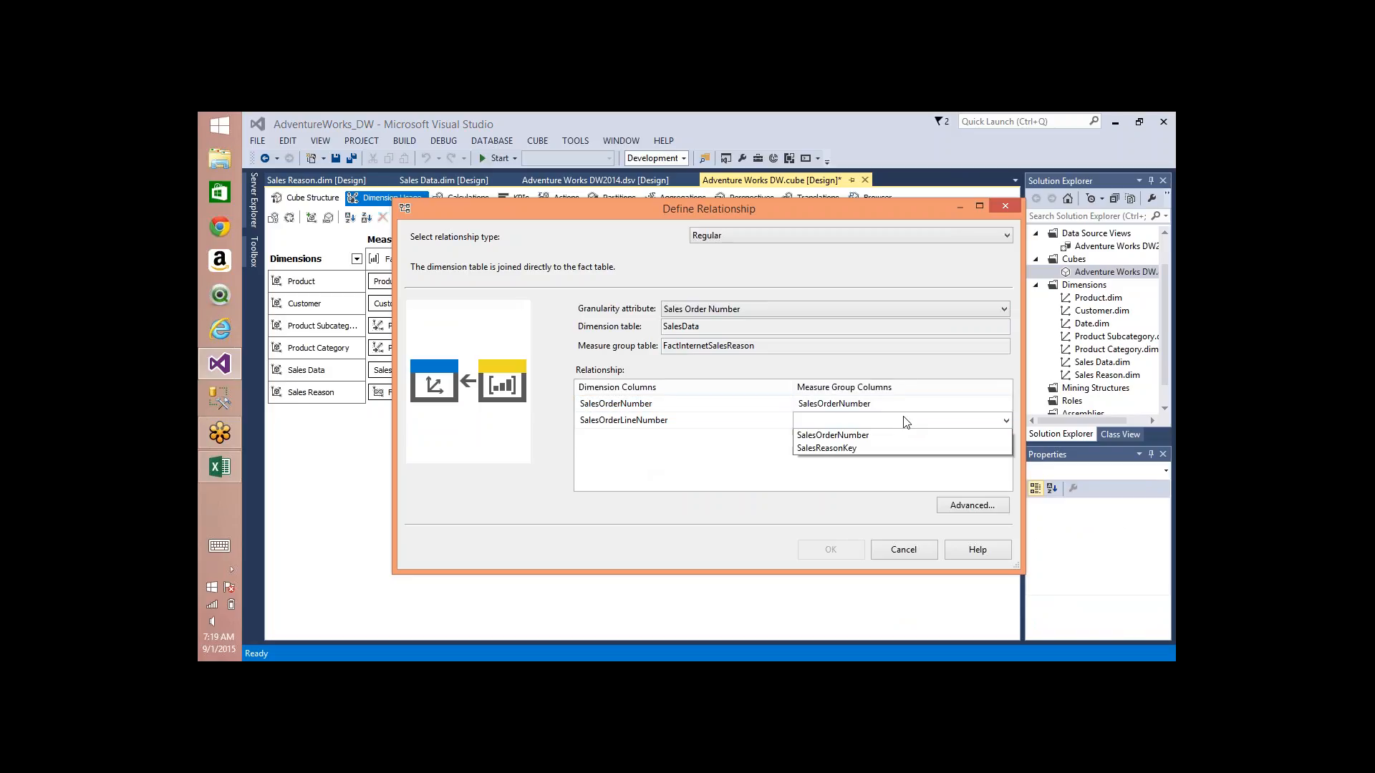
{"action": "left_click", "coordinate": [840, 436]}
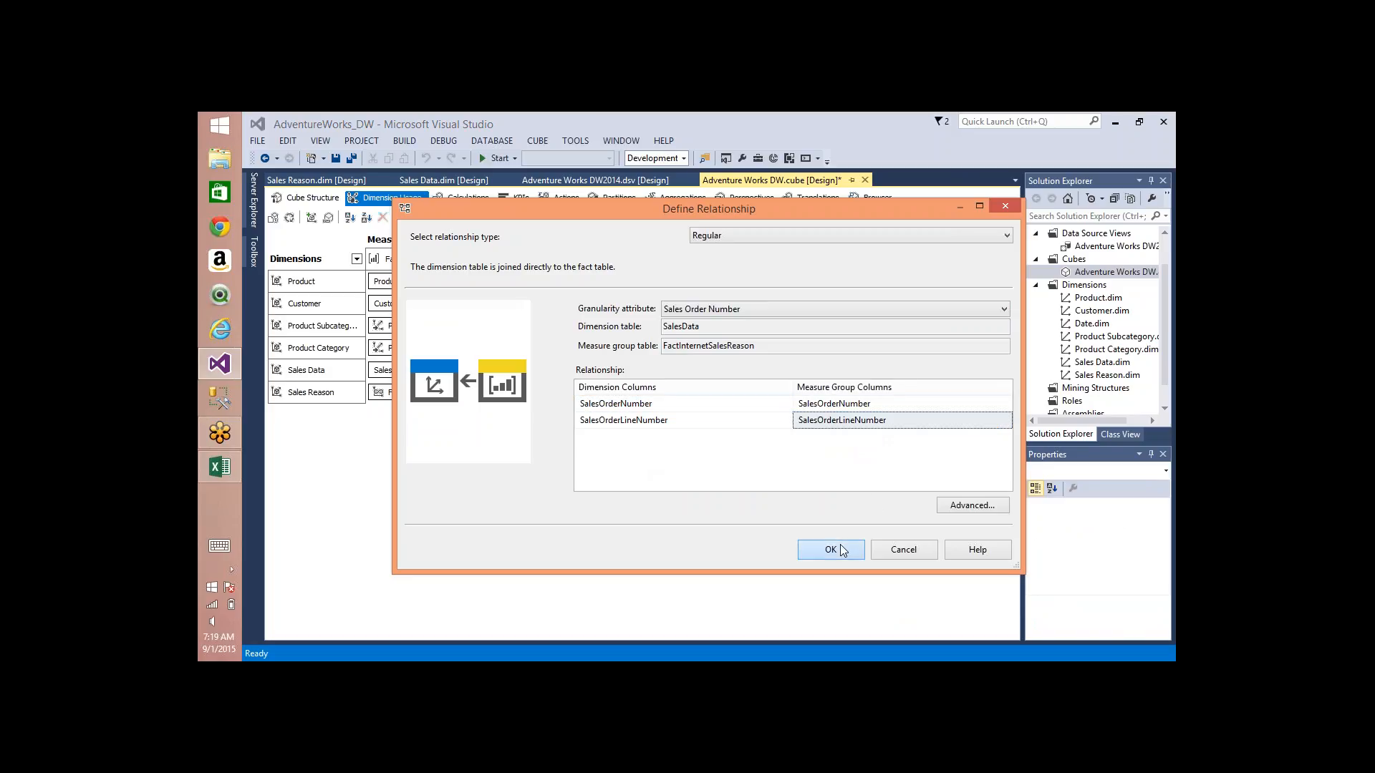
{"action": "left_click", "coordinate": [833, 553]}
Step: Confirm Sales Reason's Many-to-Many relationship with Fact Internet Sales, using Fact Internet Sales Reason as the intermediate measure group
{"action": "left_click", "coordinate": [474, 392]}
{"action": "left_click", "coordinate": [476, 392]}
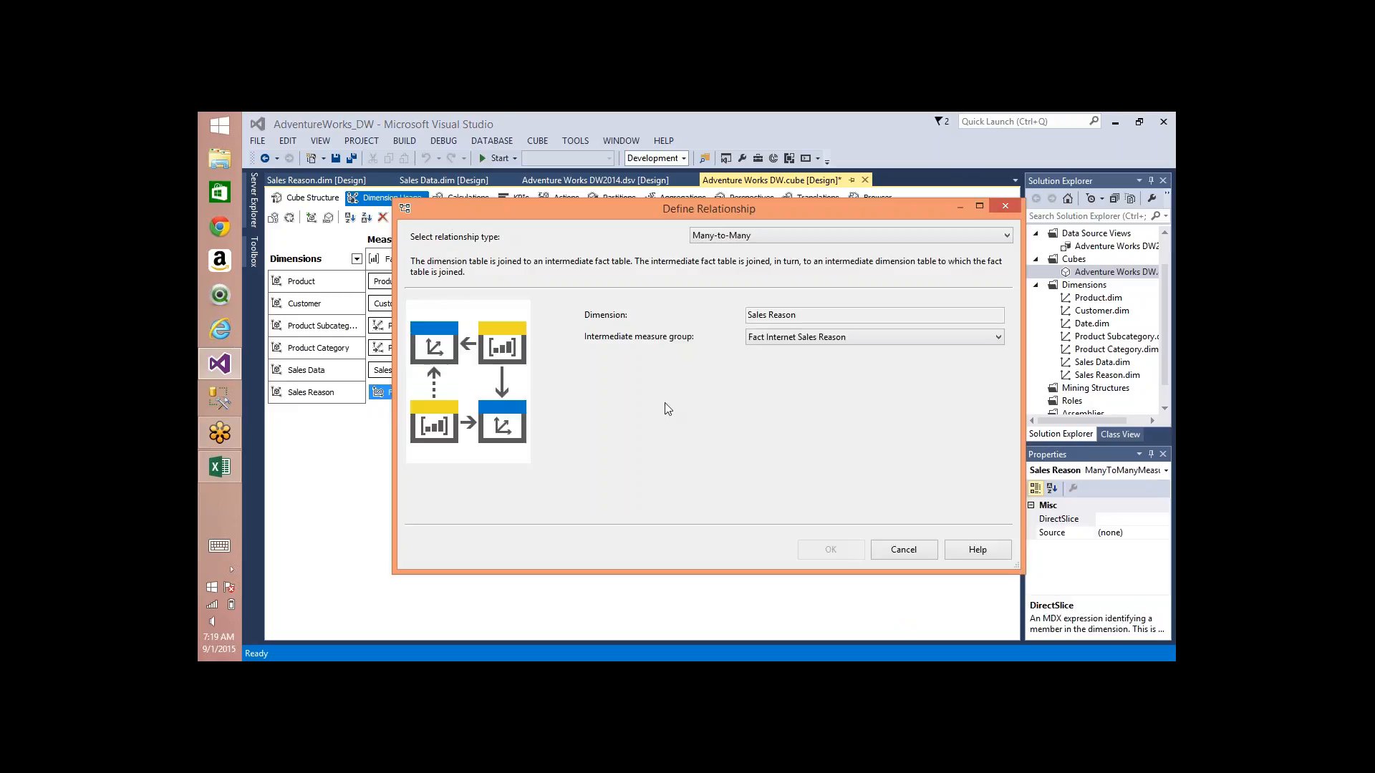
{"action": "left_click", "coordinate": [835, 341]}
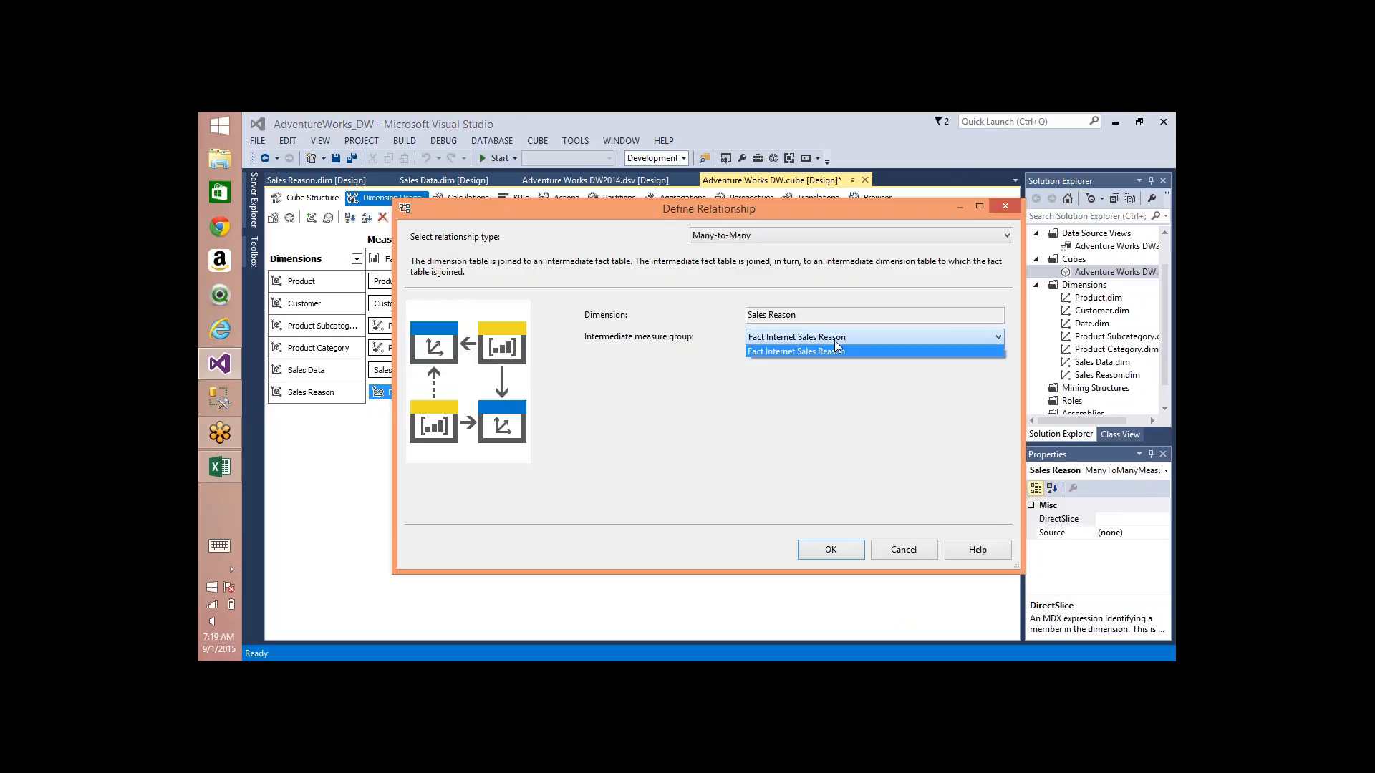
{"action": "left_click", "coordinate": [833, 549]}
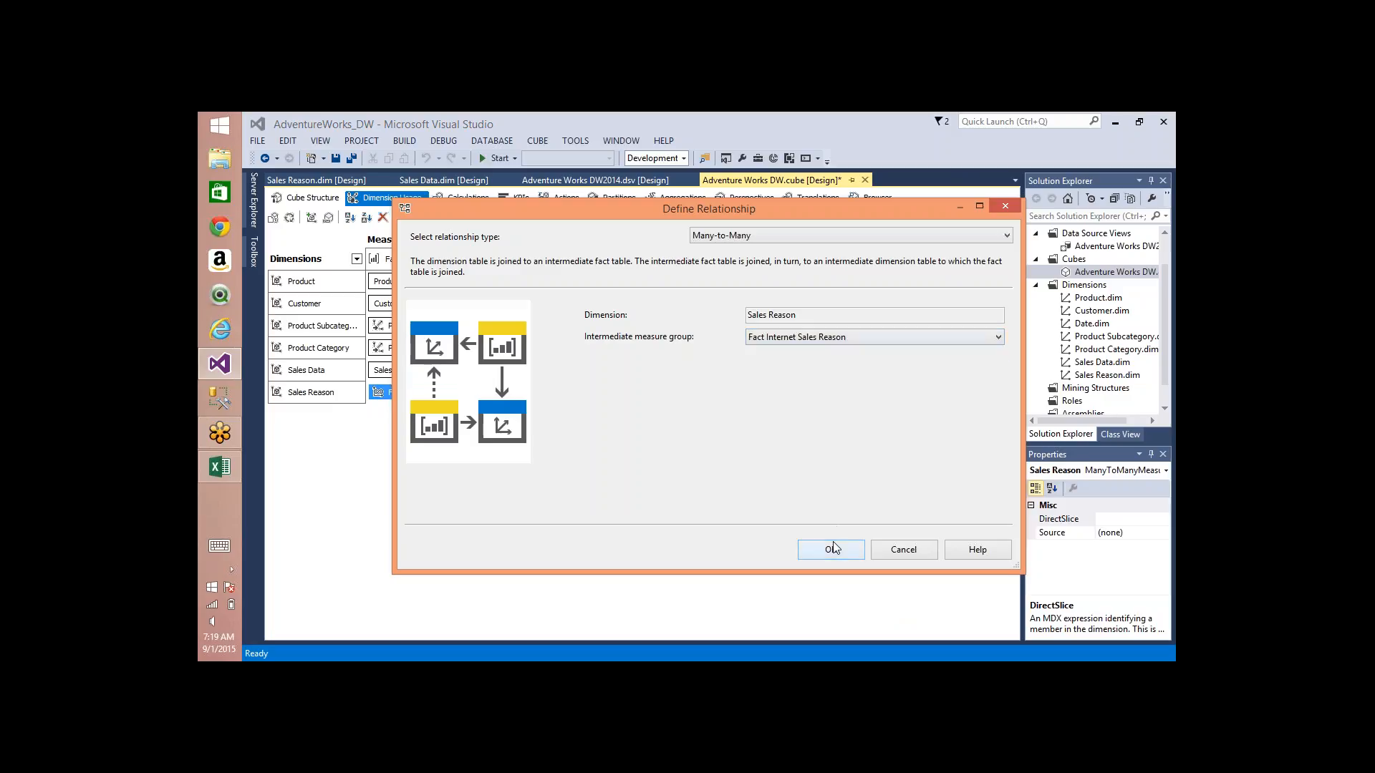
{"action": "left_click", "coordinate": [845, 552]}
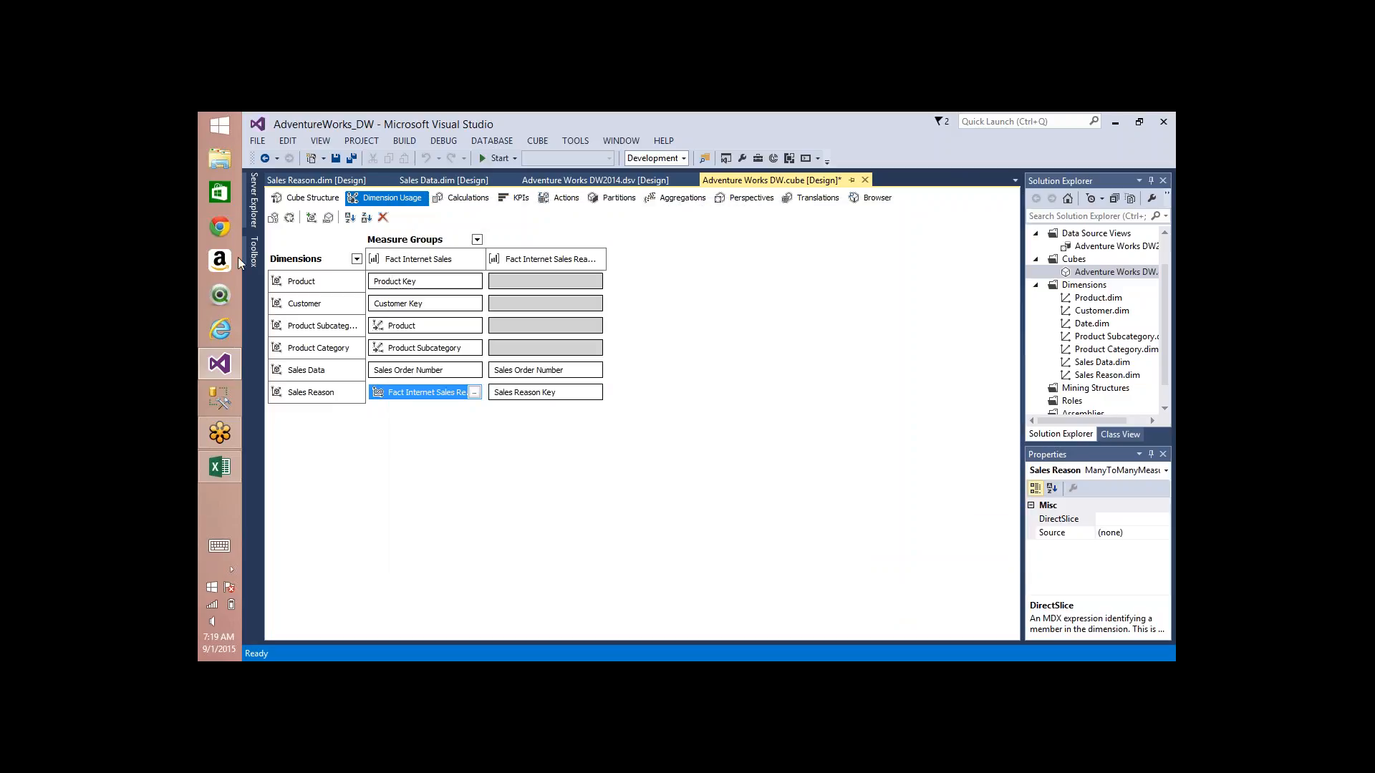
Step: Build and deploy the project, and process the Adventure Works DW cube
{"action": "left_click", "coordinate": [293, 220]}
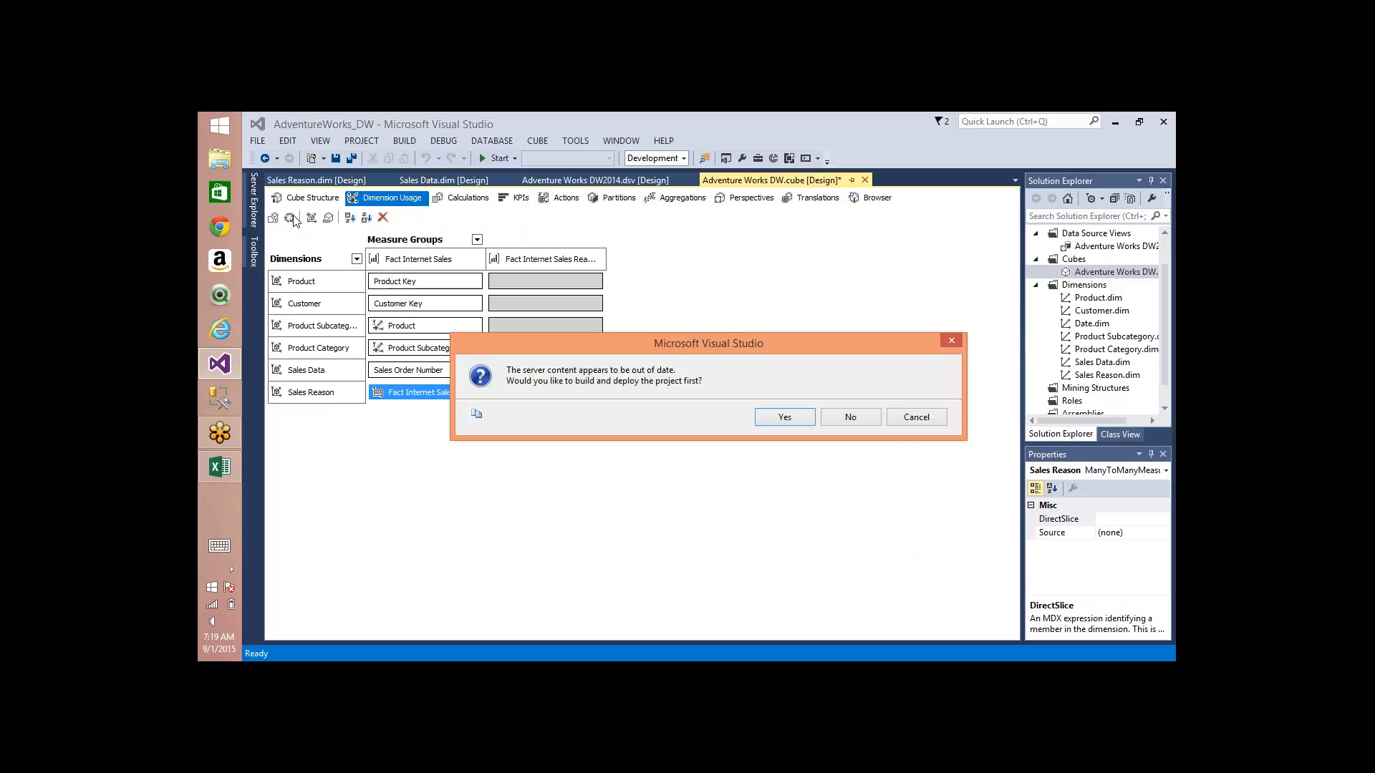
{"action": "left_click", "coordinate": [785, 416]}
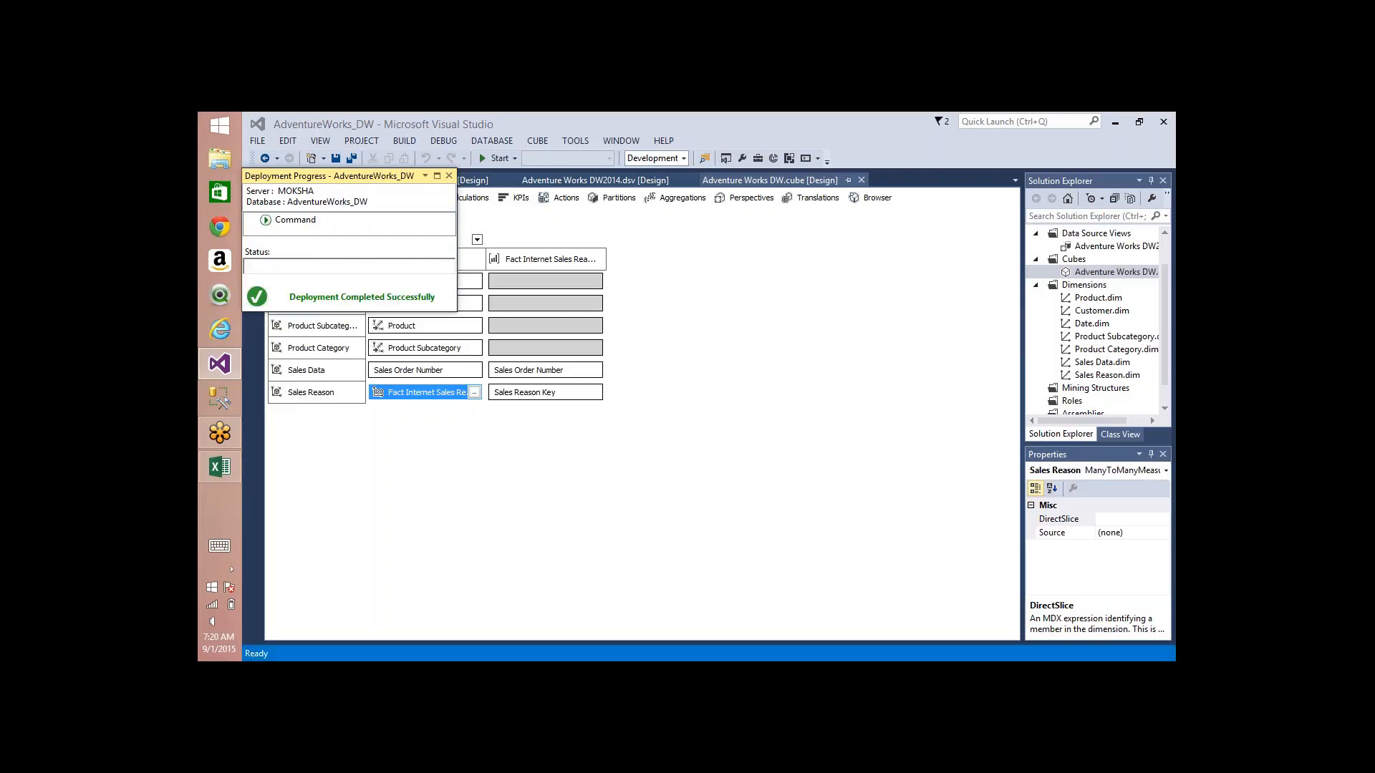
{"action": "key", "text": "Return"}
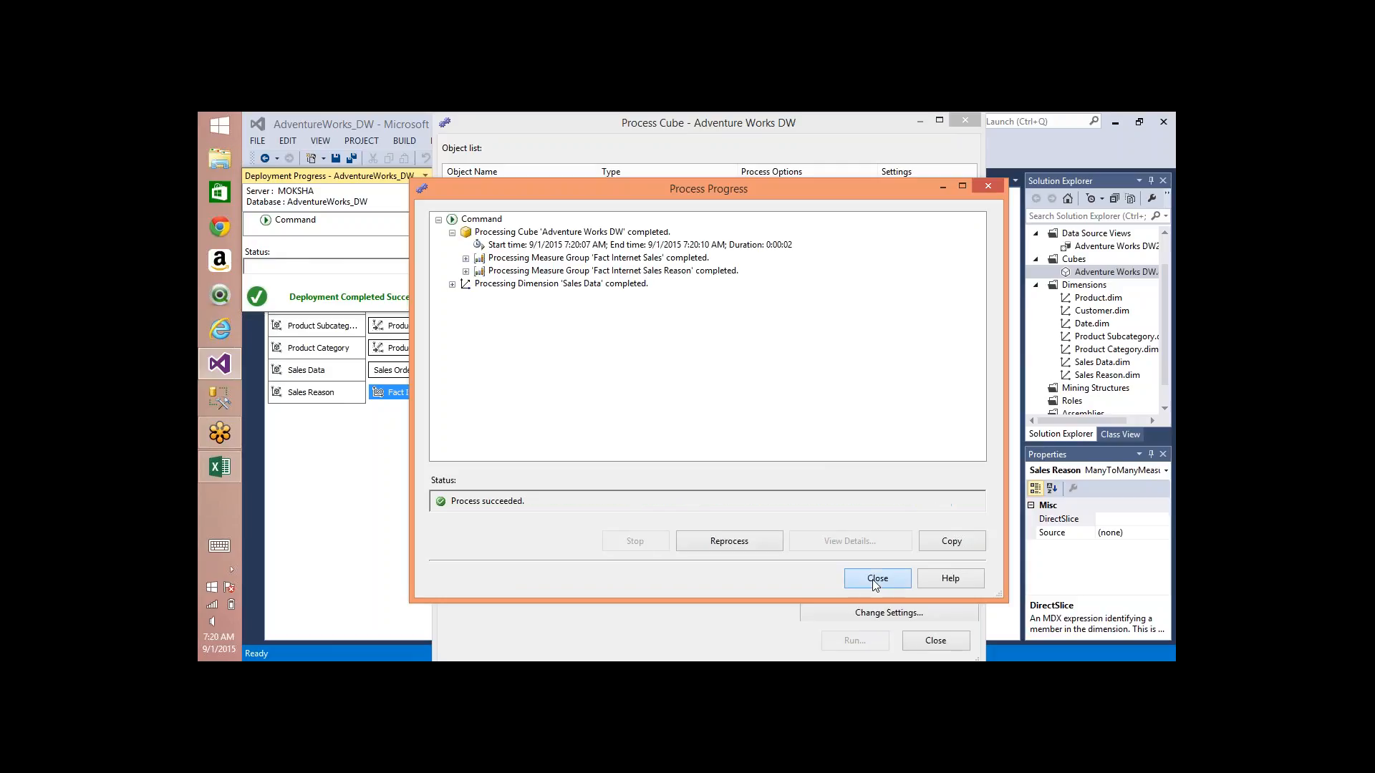
{"action": "left_click", "coordinate": [875, 579]}
{"action": "left_click", "coordinate": [935, 640]}
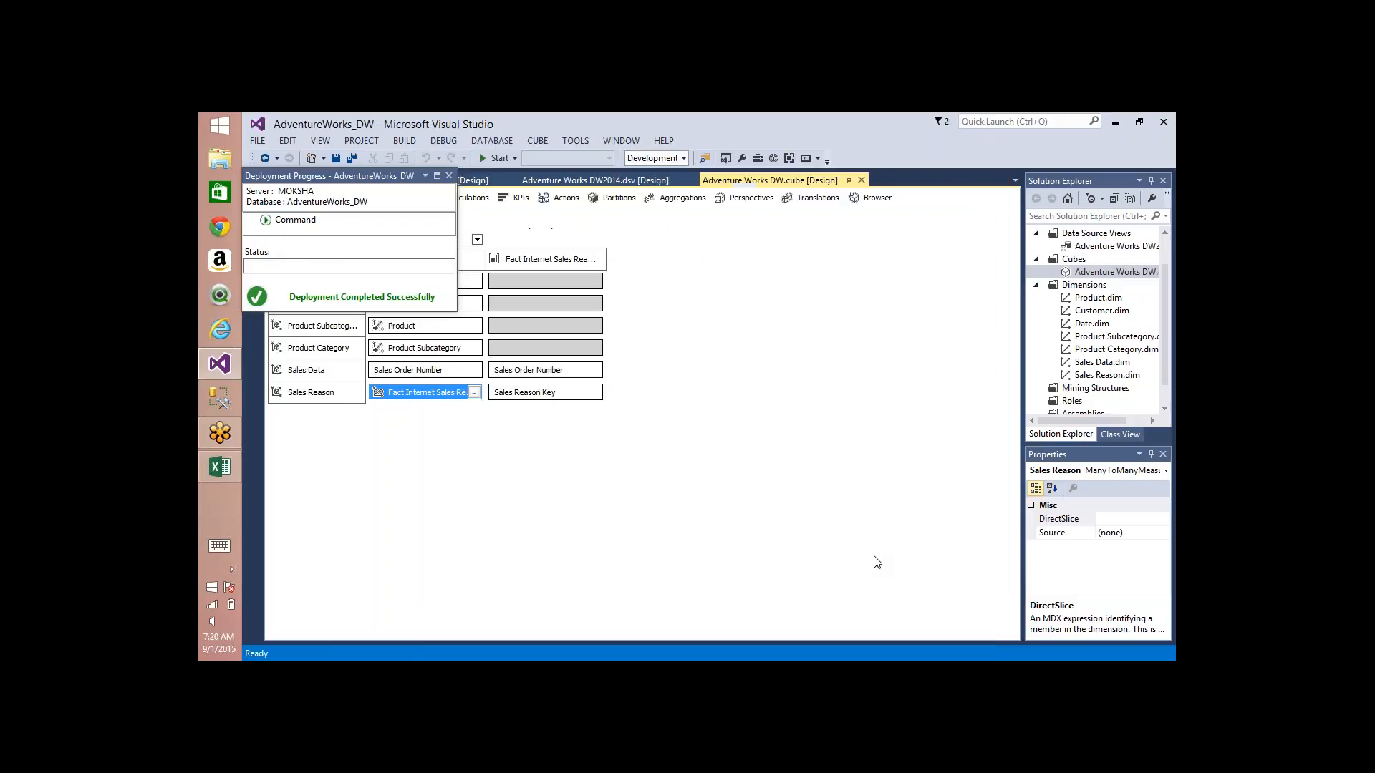
Step: Browse the processed cube and query the Sales Amount and Tax Amt measures from Fact Internet Sales
{"action": "left_click", "coordinate": [871, 201]}
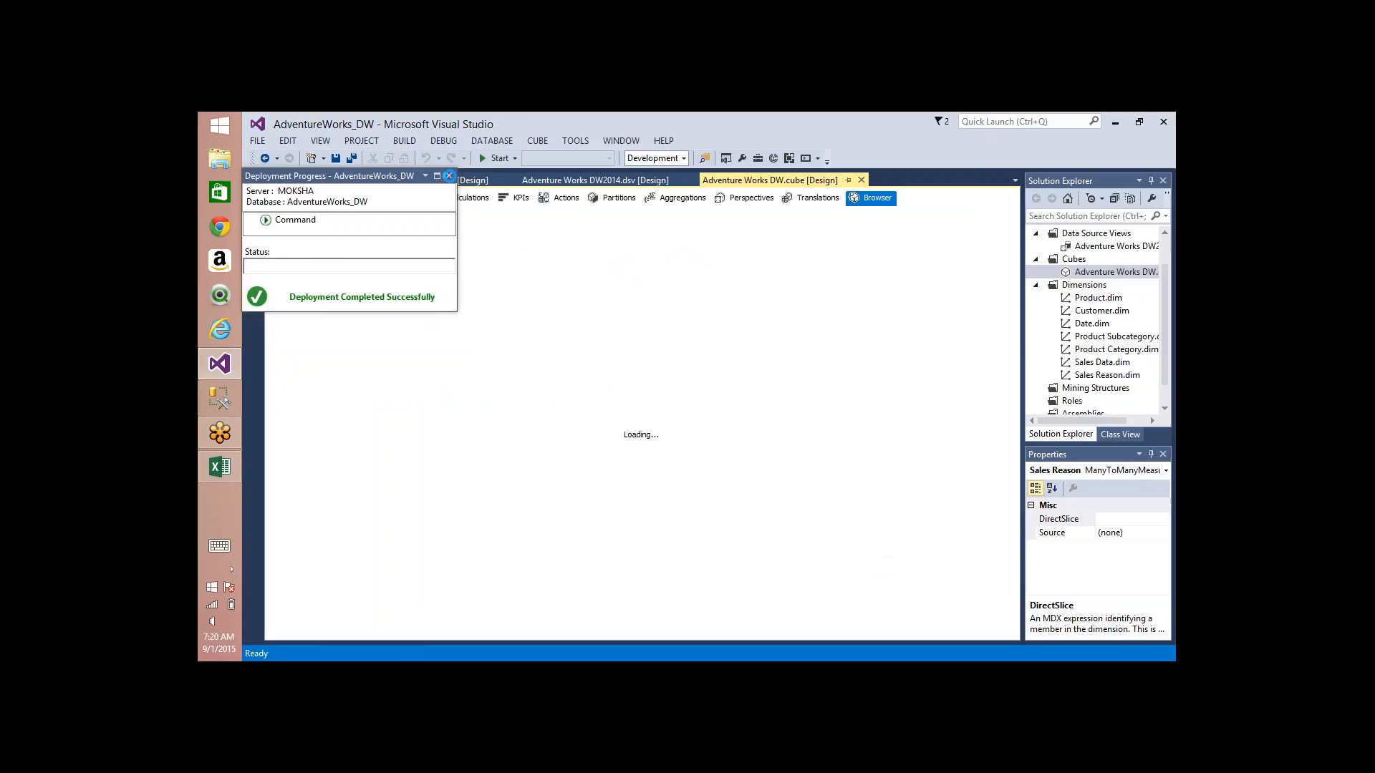
{"action": "left_click", "coordinate": [449, 176]}
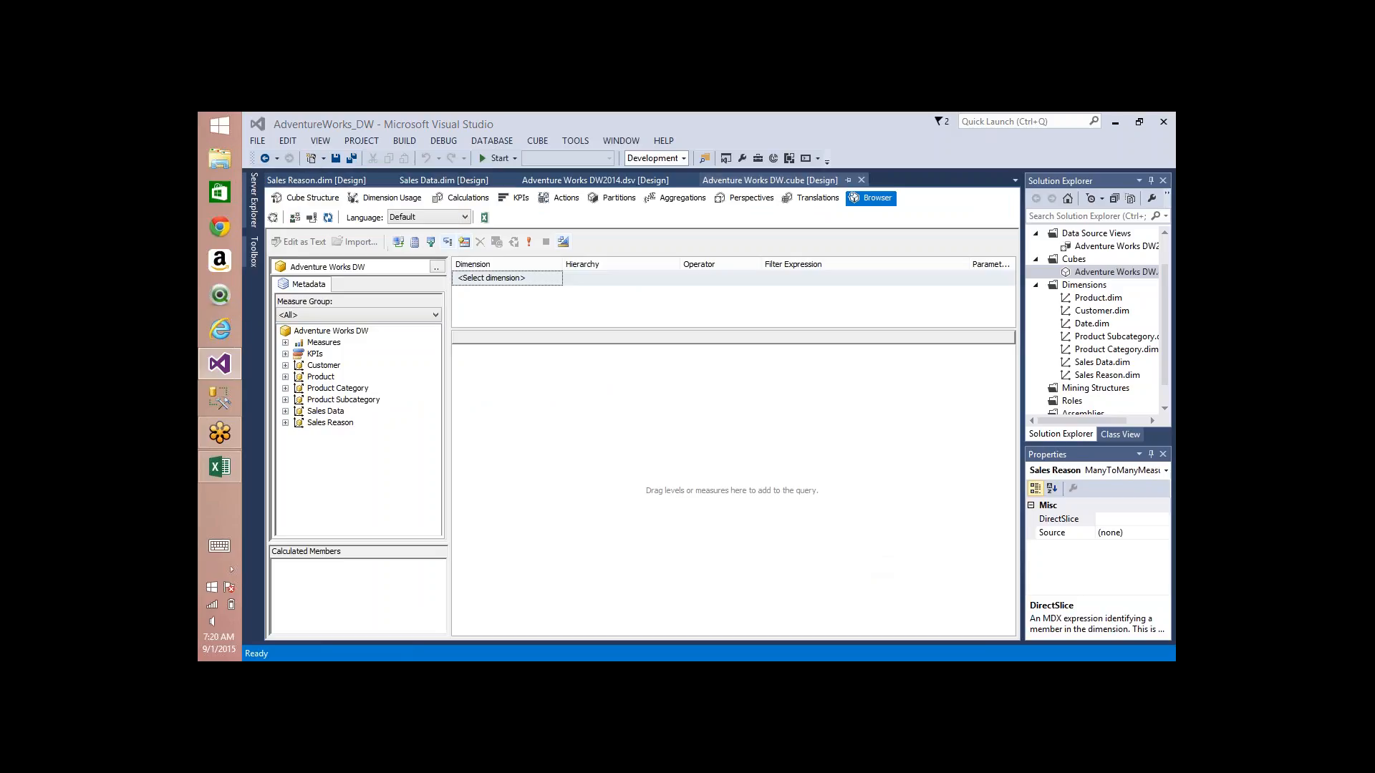
{"action": "left_click", "coordinate": [286, 343]}
{"action": "left_click", "coordinate": [299, 354]}
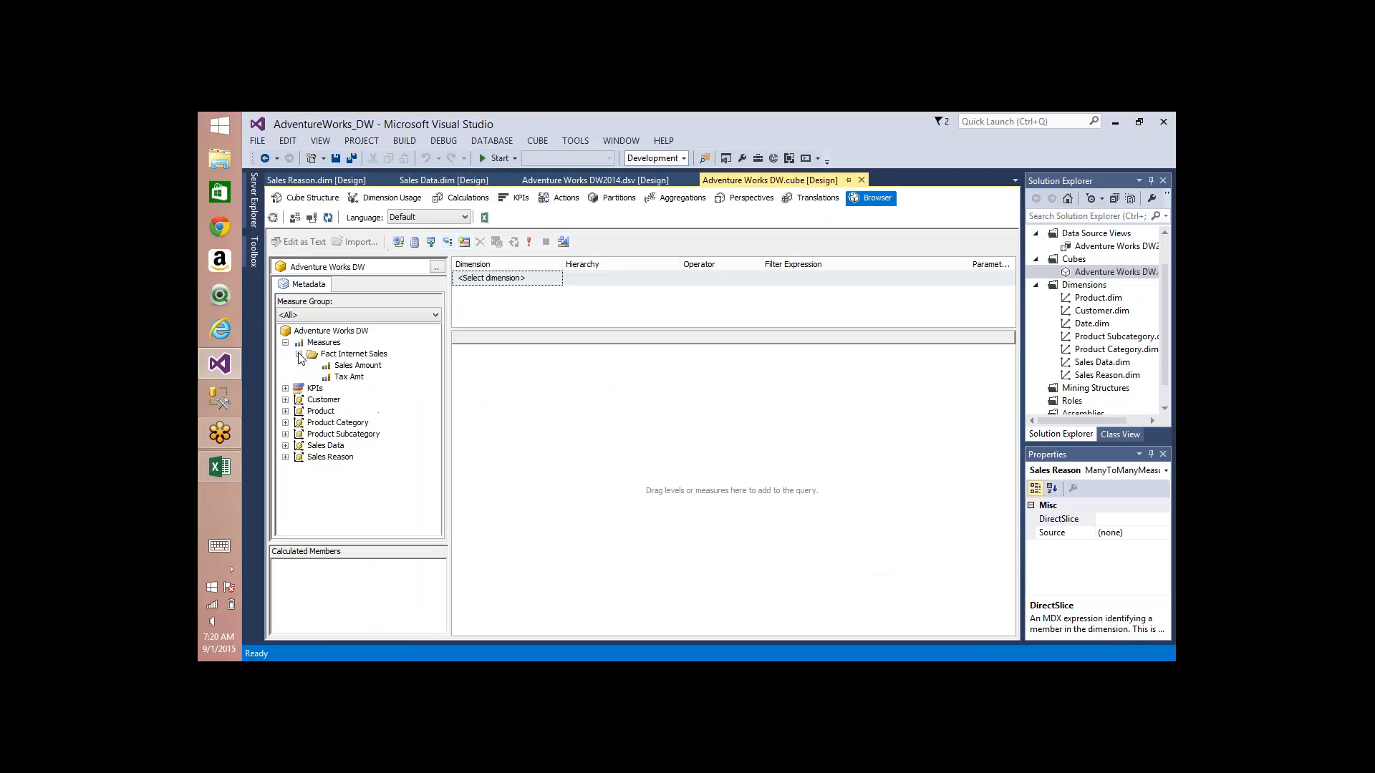
{"action": "double_click", "coordinate": [359, 366]}
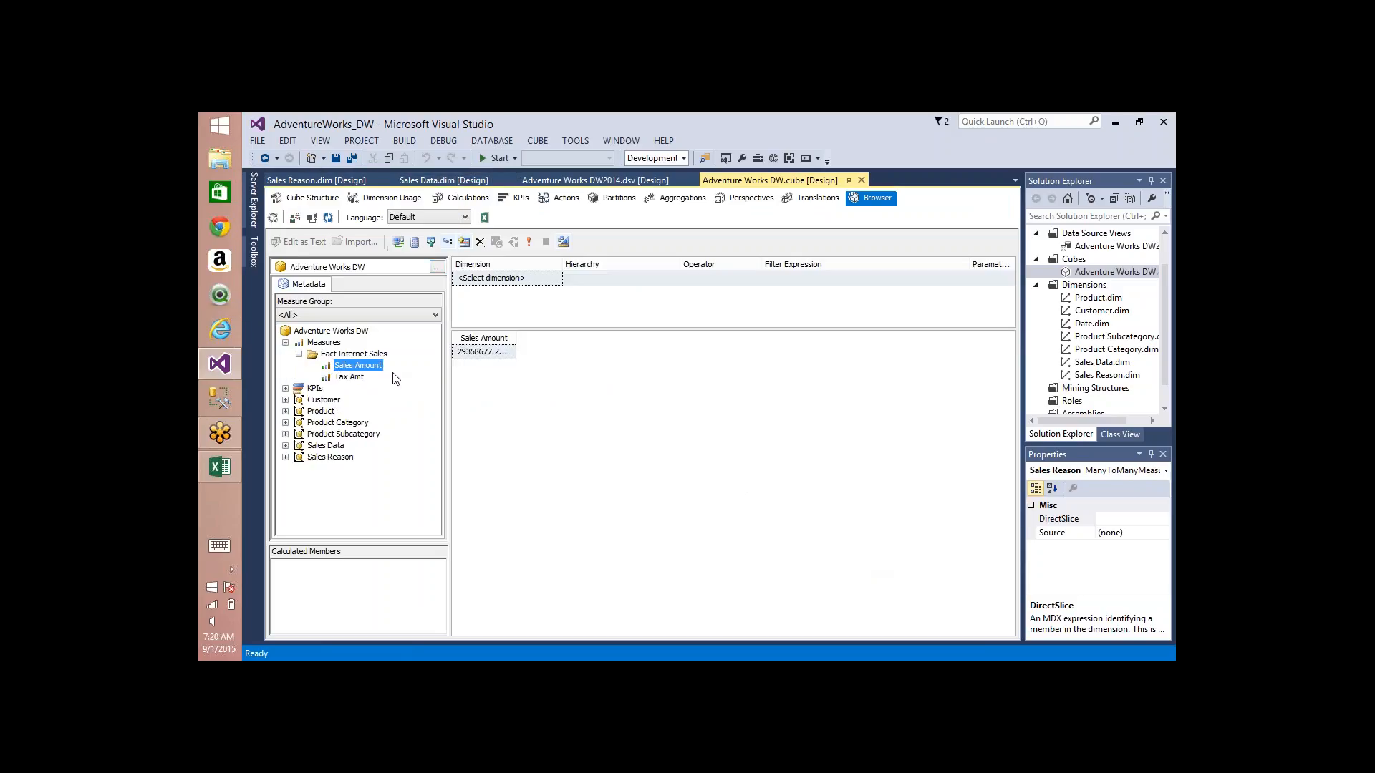
{"action": "left_click_drag", "start_coordinate": [354, 381], "coordinate": [572, 419]}
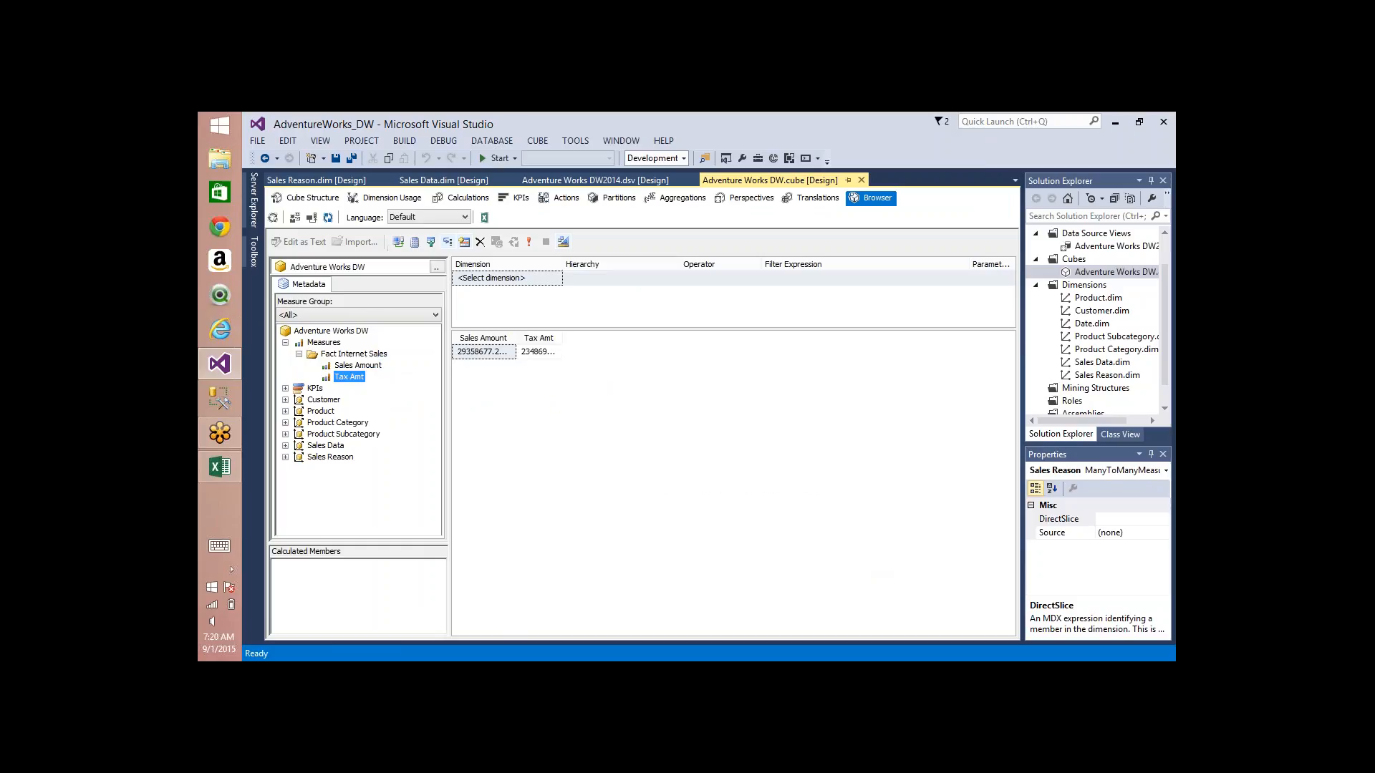
Step: Break the queried measures down by Sales Reason Reason Type and Sales Reason Name
{"action": "left_click", "coordinate": [285, 446]}
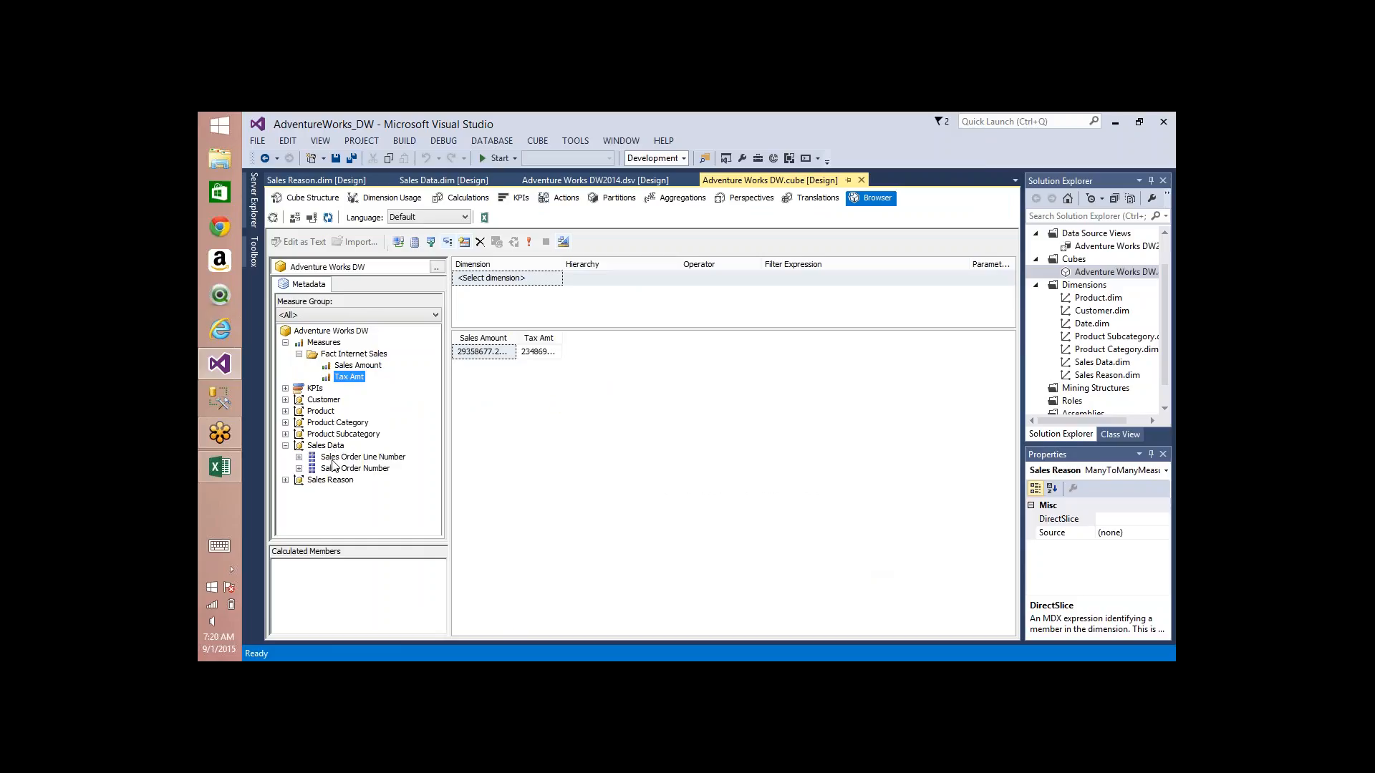
{"action": "left_click", "coordinate": [286, 480]}
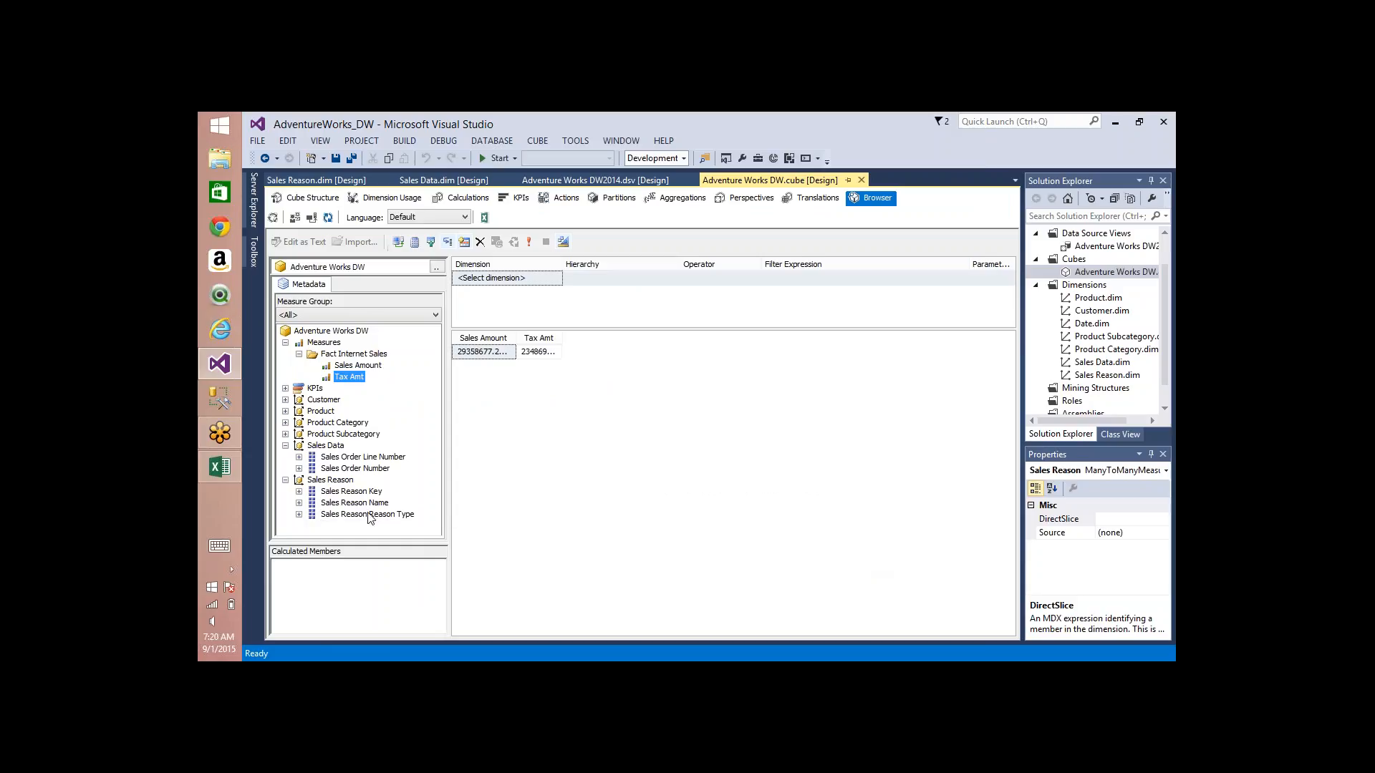
{"action": "left_click_drag", "start_coordinate": [367, 514], "coordinate": [480, 354]}
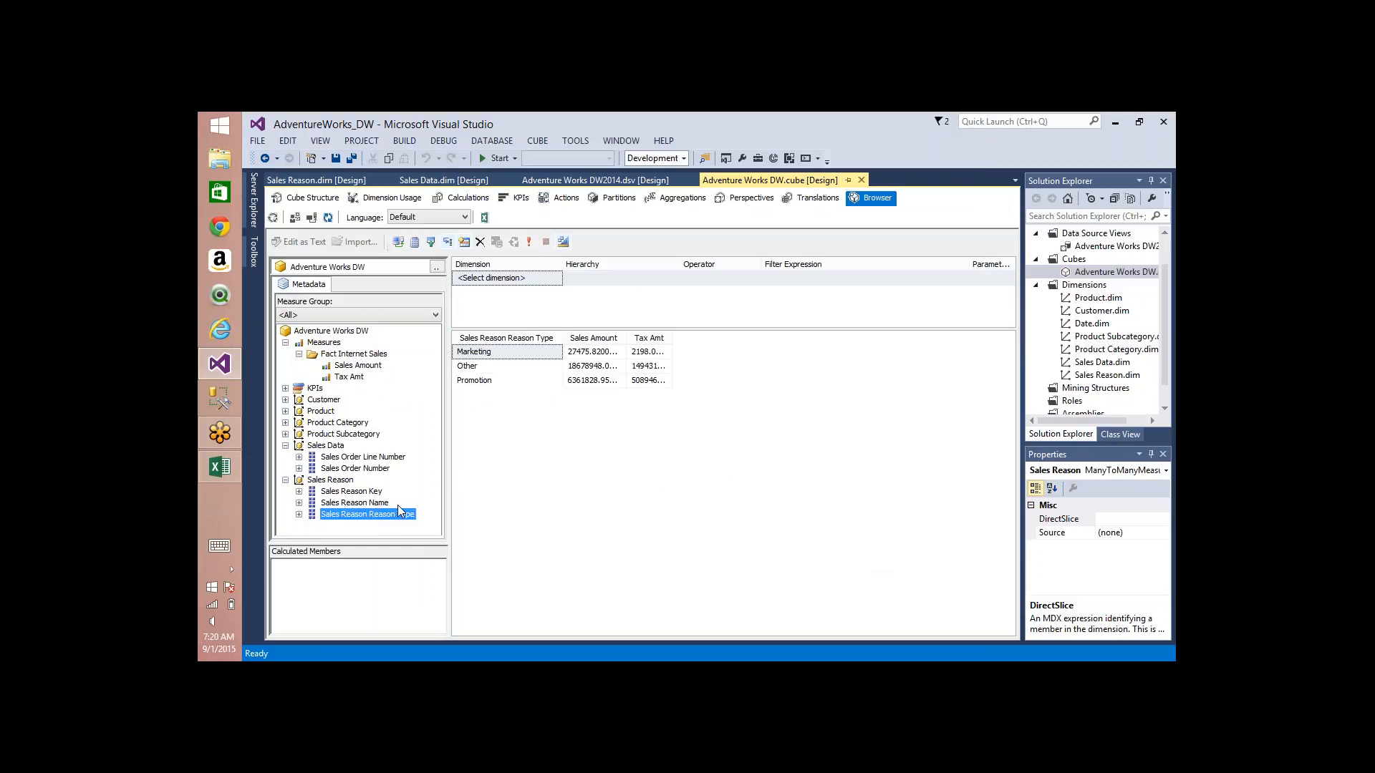
{"action": "left_click_drag", "start_coordinate": [360, 507], "coordinate": [508, 354]}
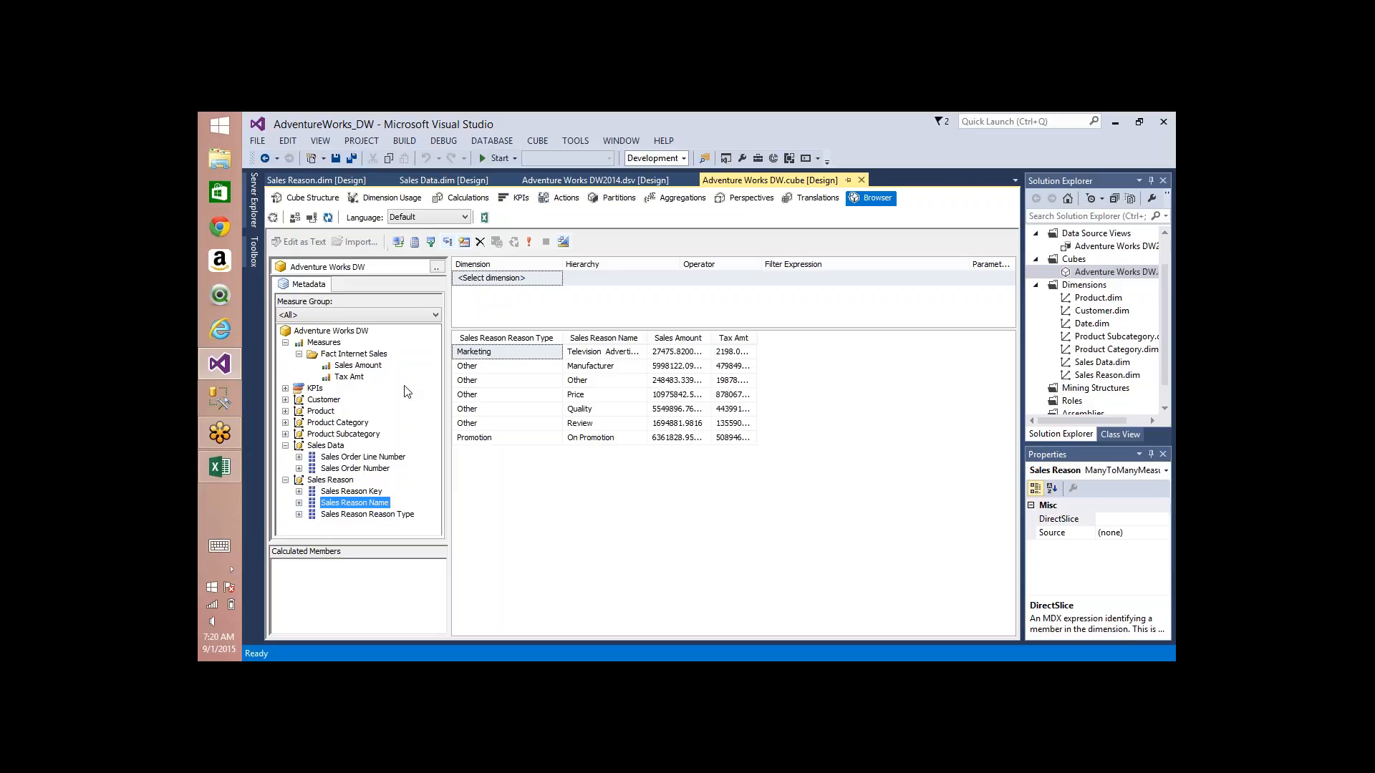
{"action": "left_click", "coordinate": [955, 134]}
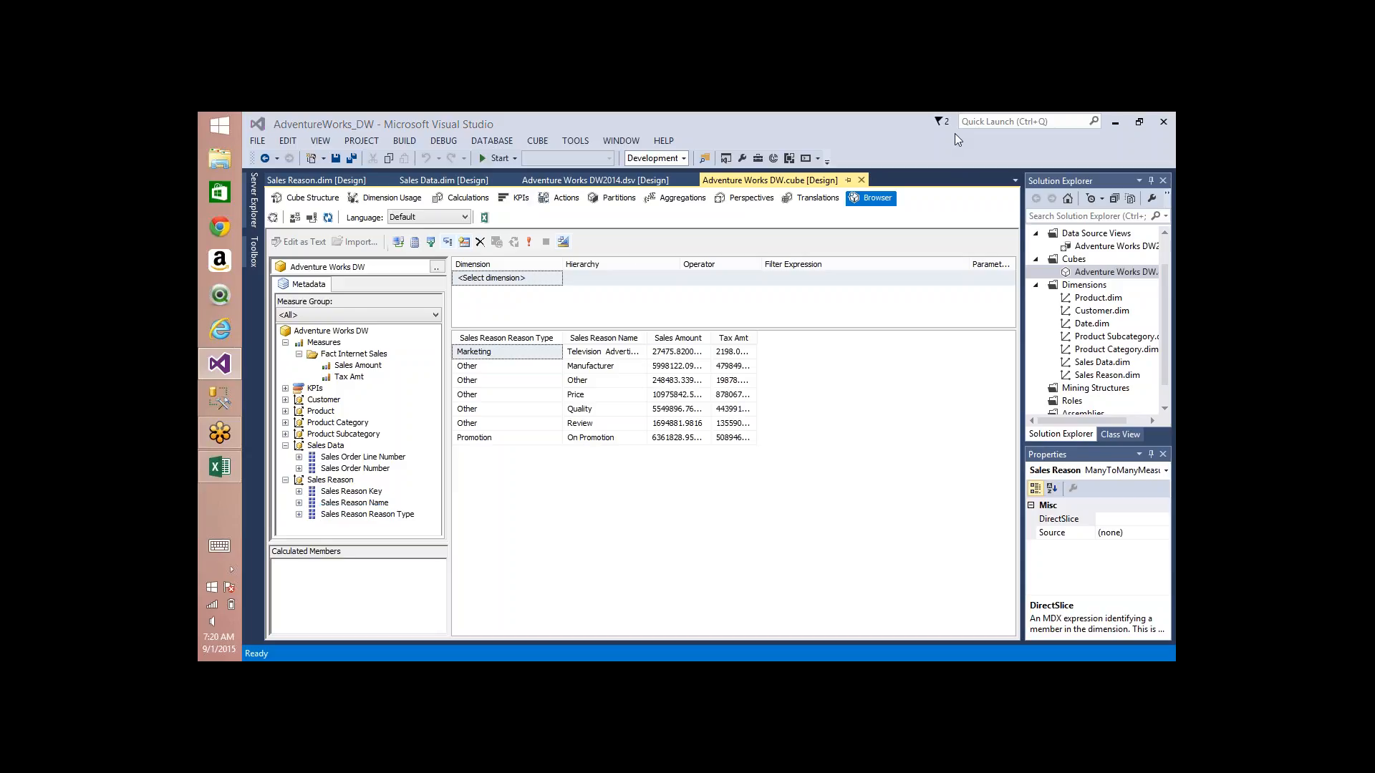
{"action": "left_click", "coordinate": [955, 133]}
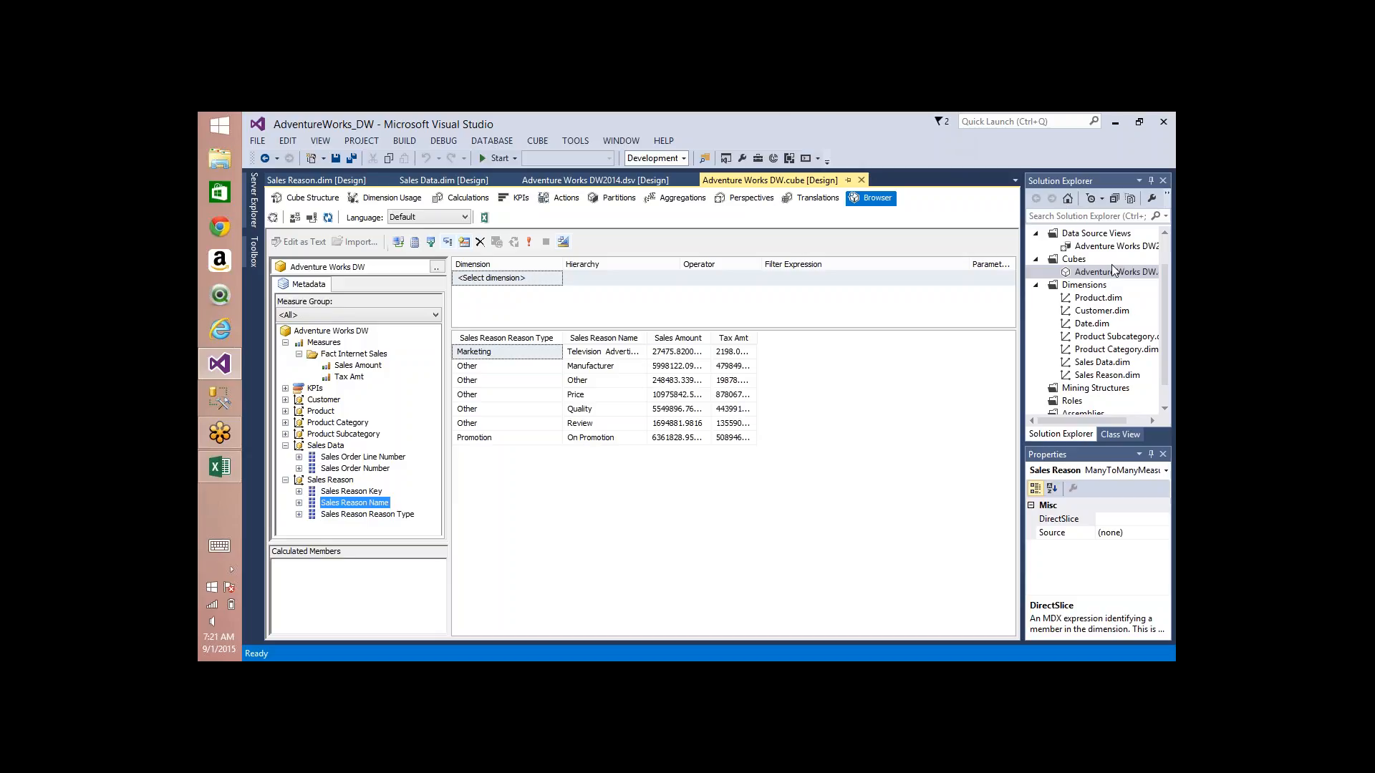
{"action": "left_click", "coordinate": [1038, 582]}
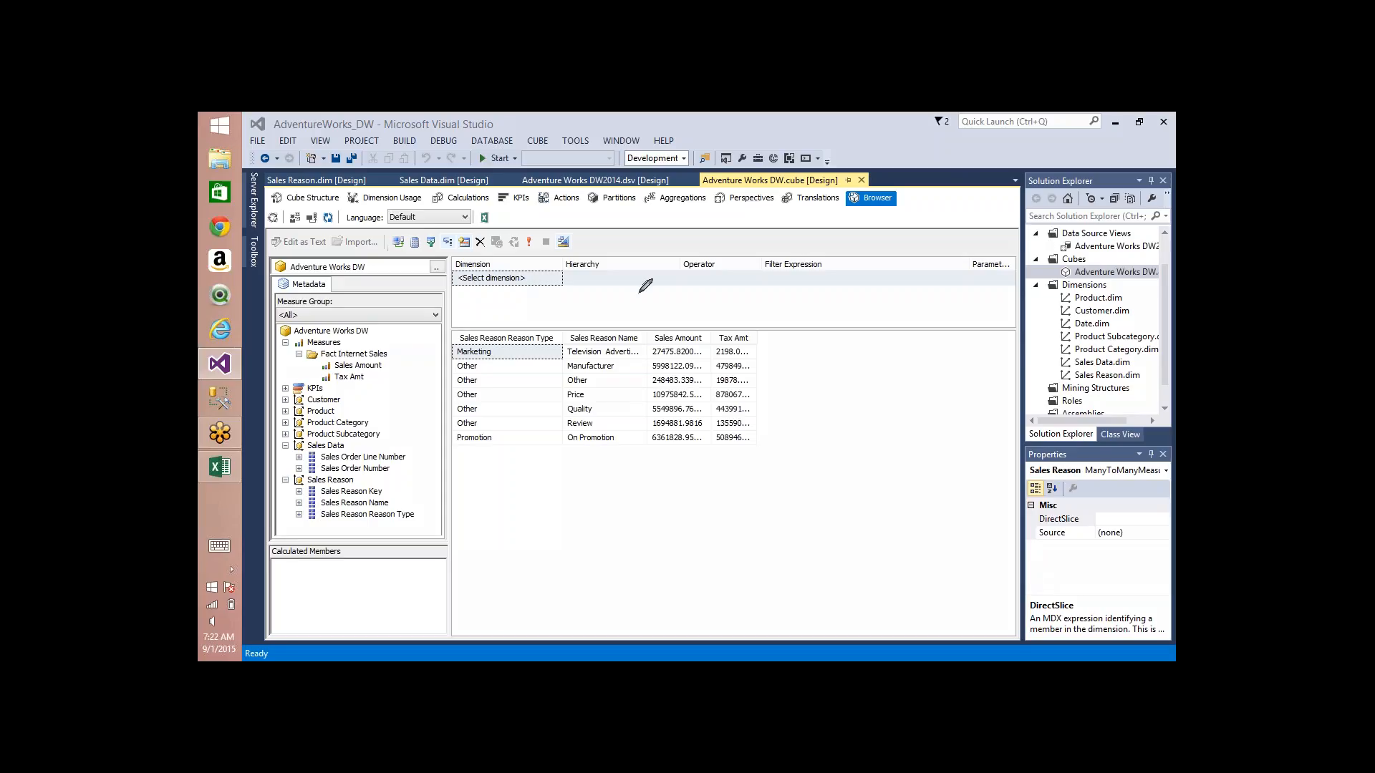
{"action": "mouse_move", "coordinate": [598, 292]}
{"action": "left_mouse_down"}
{"action": "mouse_move", "coordinate": [716, 290]}
{"action": "mouse_move", "coordinate": [713, 308]}
{"action": "left_mouse_up"}
{"action": "mouse_move", "coordinate": [614, 320]}
{"action": "left_mouse_down"}
{"action": "mouse_move", "coordinate": [713, 319]}
{"action": "mouse_move", "coordinate": [715, 351]}
{"action": "left_mouse_up"}
{"action": "mouse_move", "coordinate": [745, 274]}
{"action": "left_mouse_down"}
{"action": "mouse_move", "coordinate": [727, 276]}
{"action": "mouse_move", "coordinate": [805, 261]}
{"action": "mouse_move", "coordinate": [831, 323]}
{"action": "mouse_move", "coordinate": [895, 253]}
{"action": "left_mouse_up"}
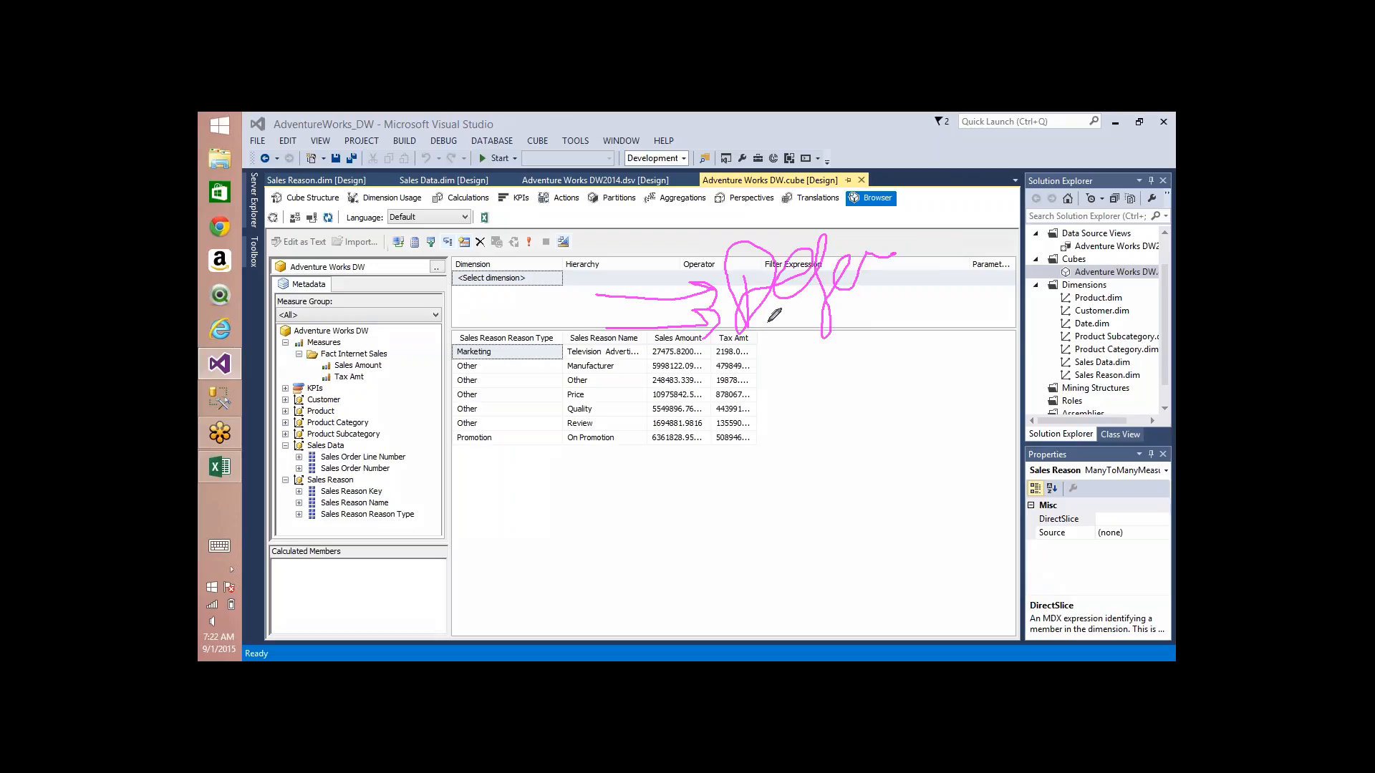
{"action": "mouse_move", "coordinate": [773, 313]}
{"action": "left_mouse_down"}
{"action": "mouse_move", "coordinate": [818, 341]}
{"action": "mouse_move", "coordinate": [838, 320]}
{"action": "mouse_move", "coordinate": [847, 358]}
{"action": "left_mouse_up"}
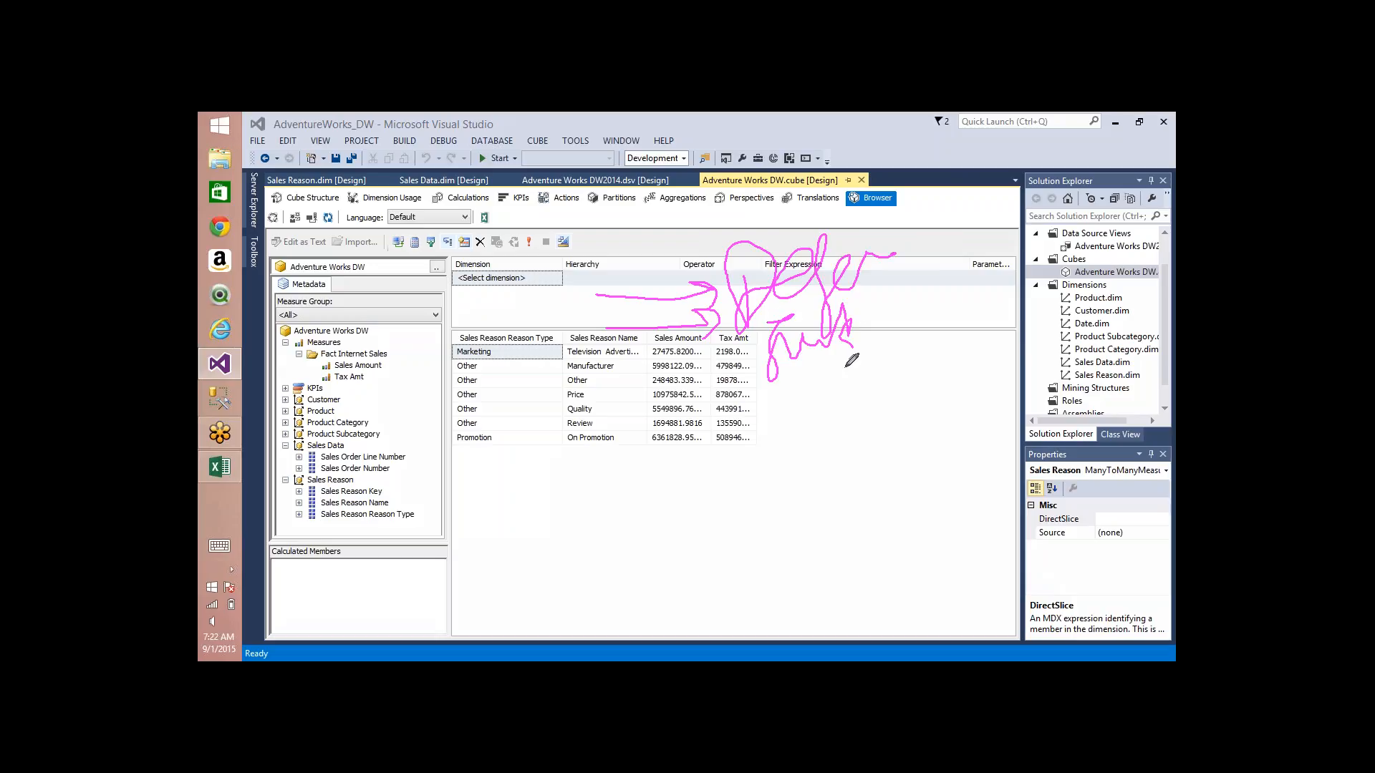
{"action": "left_click_drag", "start_coordinate": [611, 394], "coordinate": [726, 387]}
{"action": "mouse_move", "coordinate": [693, 375]}
{"action": "left_mouse_down"}
{"action": "mouse_move", "coordinate": [726, 387]}
{"action": "mouse_move", "coordinate": [698, 438]}
{"action": "left_mouse_up"}
{"action": "mouse_move", "coordinate": [751, 394]}
{"action": "left_mouse_down"}
{"action": "mouse_move", "coordinate": [852, 419]}
{"action": "mouse_move", "coordinate": [858, 391]}
{"action": "mouse_move", "coordinate": [908, 381]}
{"action": "mouse_move", "coordinate": [933, 347]}
{"action": "mouse_move", "coordinate": [909, 426]}
{"action": "left_mouse_up"}
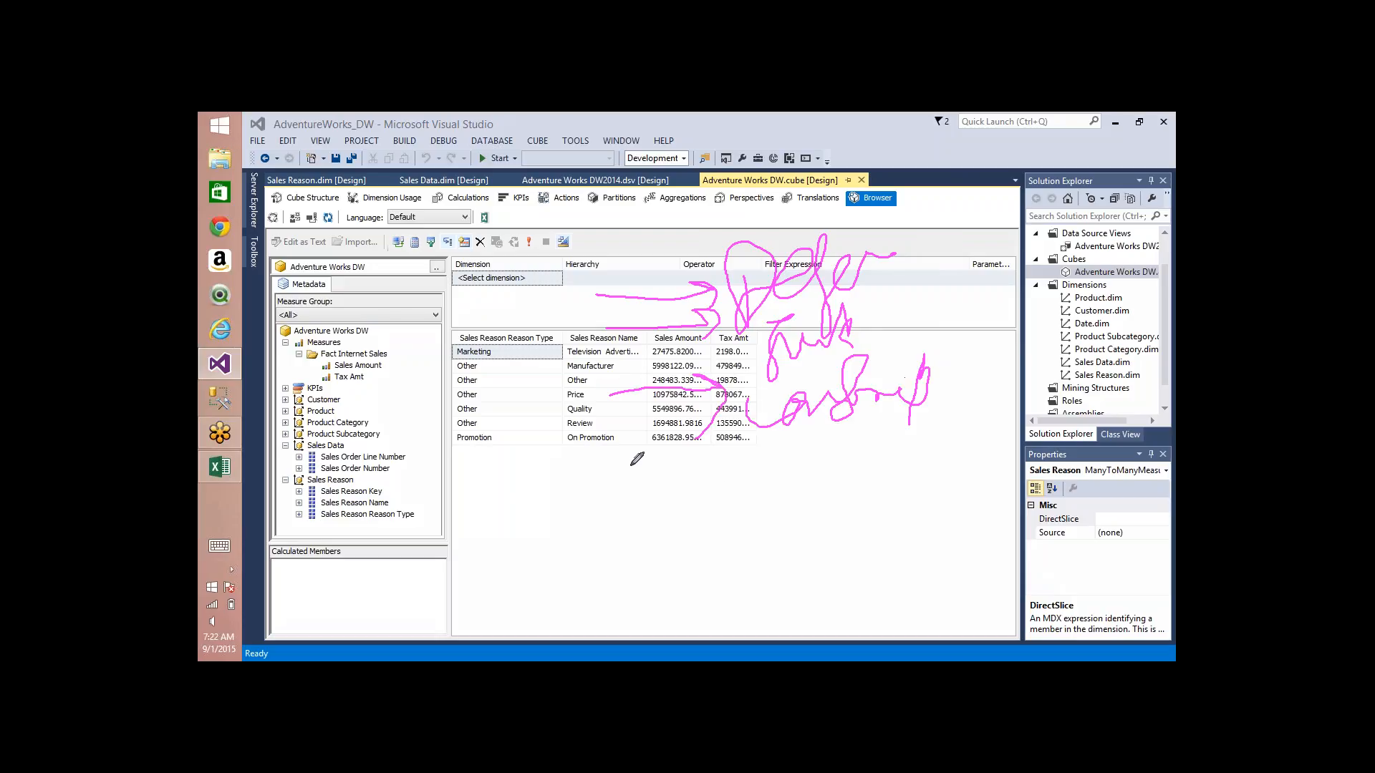
{"action": "mouse_move", "coordinate": [618, 470]}
{"action": "left_mouse_down"}
{"action": "mouse_move", "coordinate": [744, 488]}
{"action": "mouse_move", "coordinate": [712, 530]}
{"action": "left_mouse_up"}
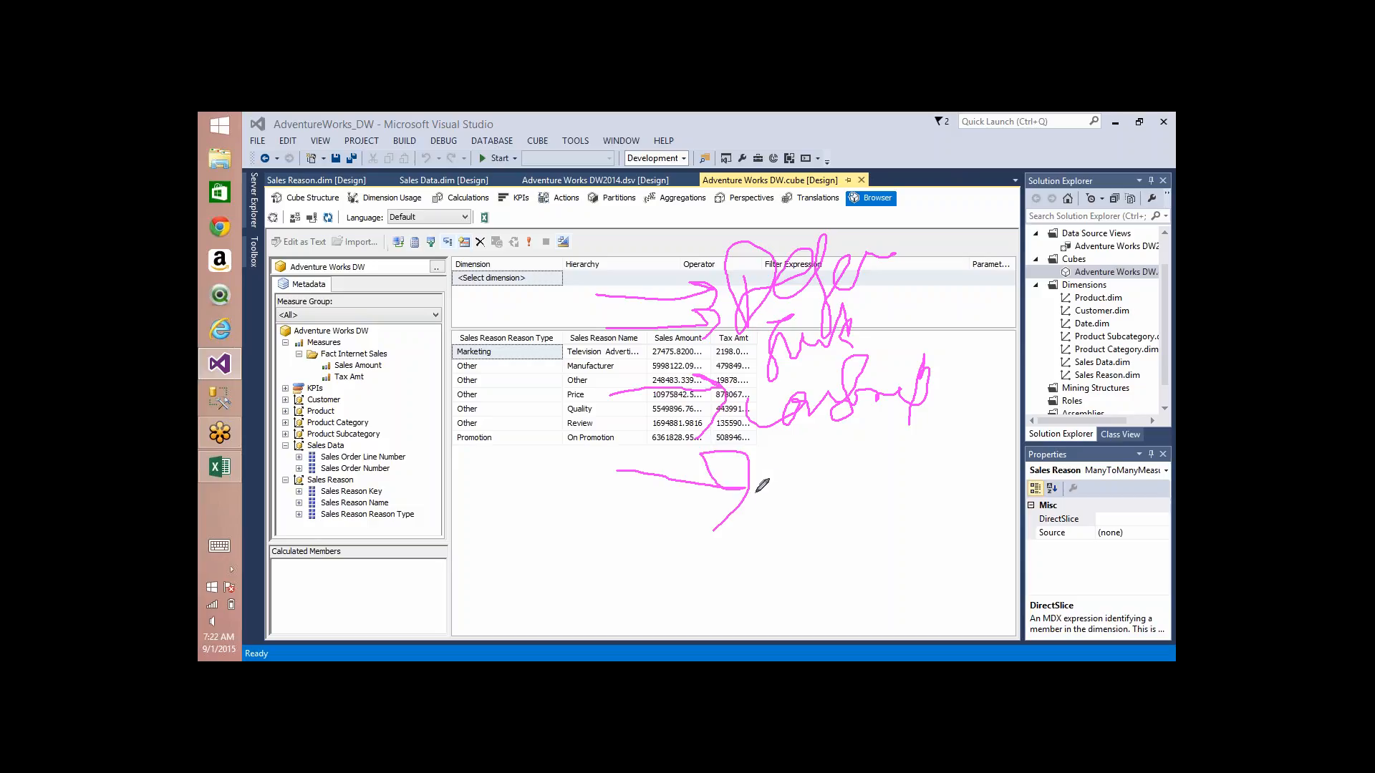
{"action": "mouse_move", "coordinate": [770, 469]}
{"action": "left_mouse_down"}
{"action": "mouse_move", "coordinate": [775, 494]}
{"action": "mouse_move", "coordinate": [827, 470]}
{"action": "mouse_move", "coordinate": [868, 485]}
{"action": "left_mouse_up"}
{"action": "left_click_drag", "start_coordinate": [578, 261], "coordinate": [575, 365]}
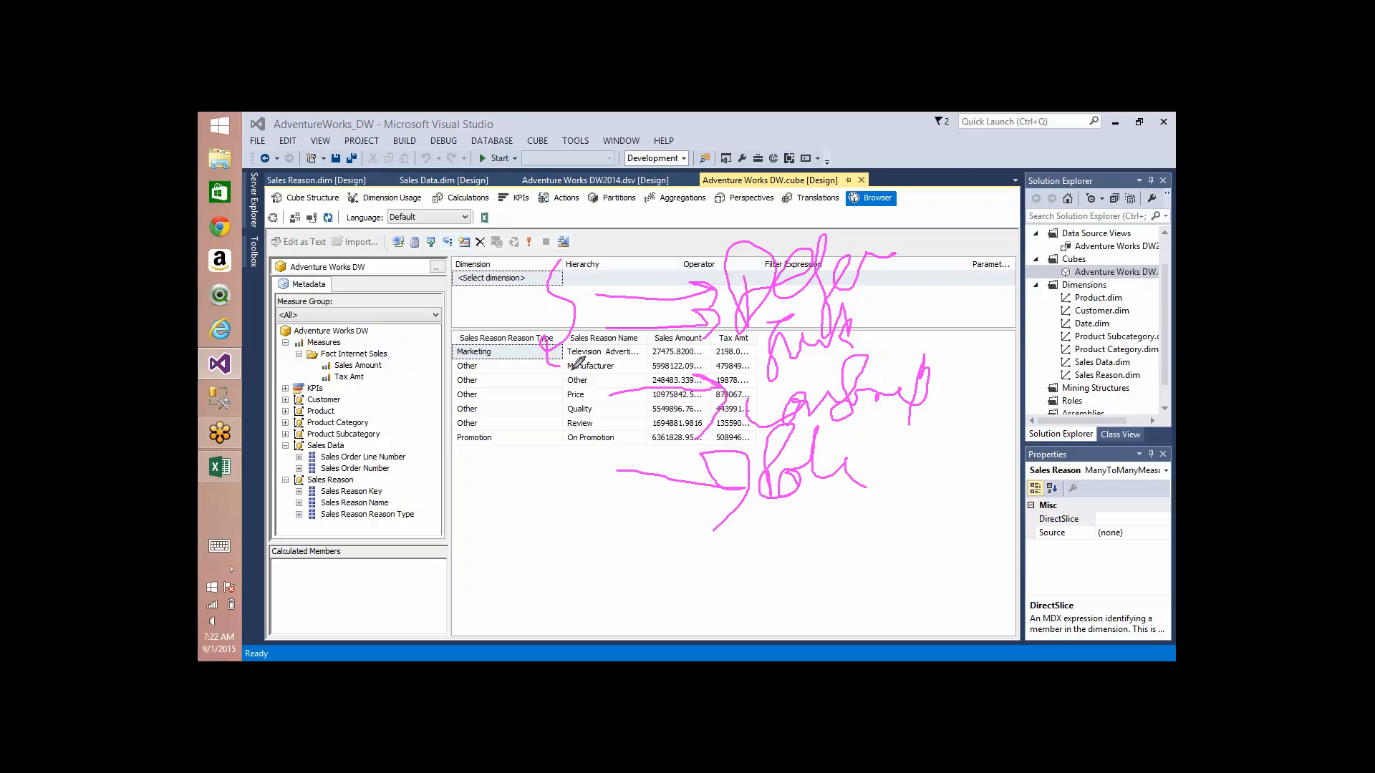
{"action": "left_click_drag", "start_coordinate": [581, 450], "coordinate": [606, 534]}
{"action": "key", "text": "Escape"}
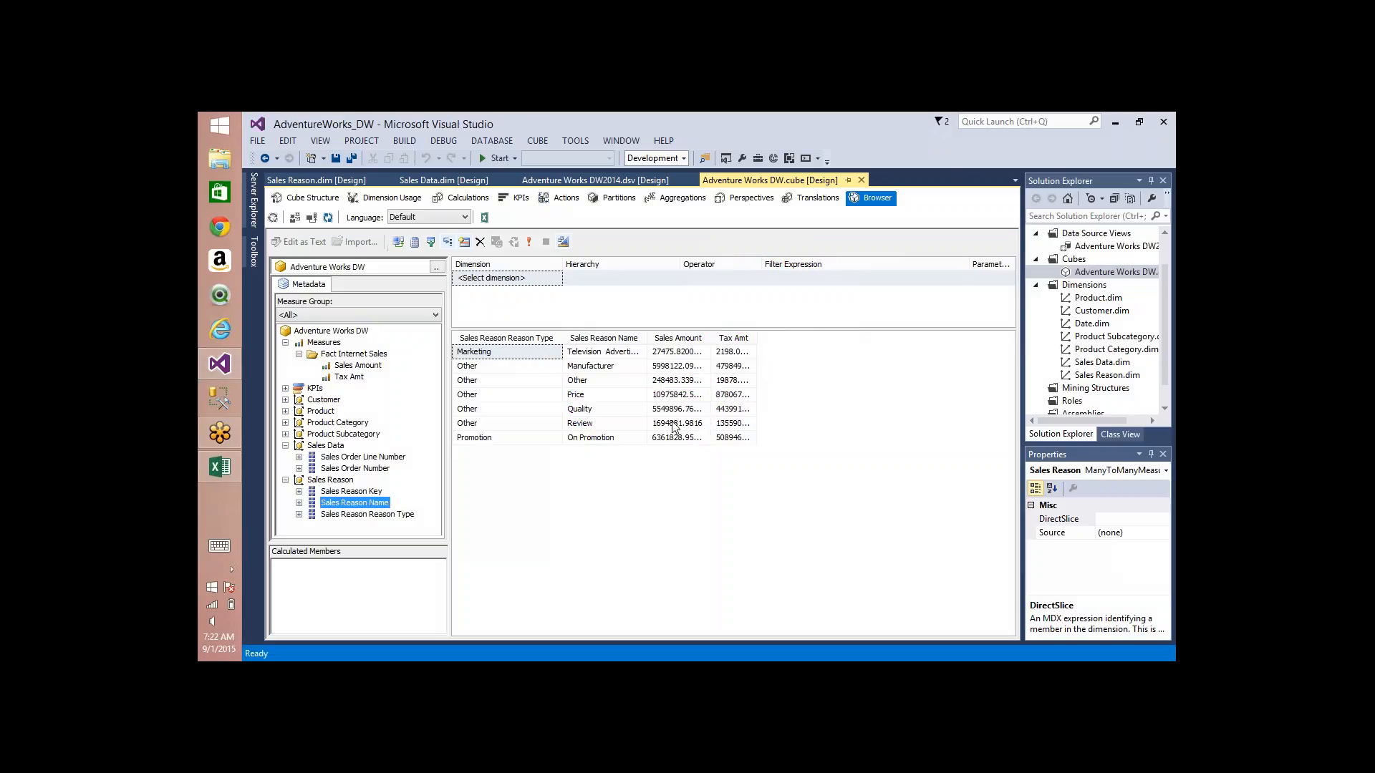
Step: Open the SalesData named query for editing in the Adventure Works DW2014 data source view
{"action": "left_click", "coordinate": [611, 183]}
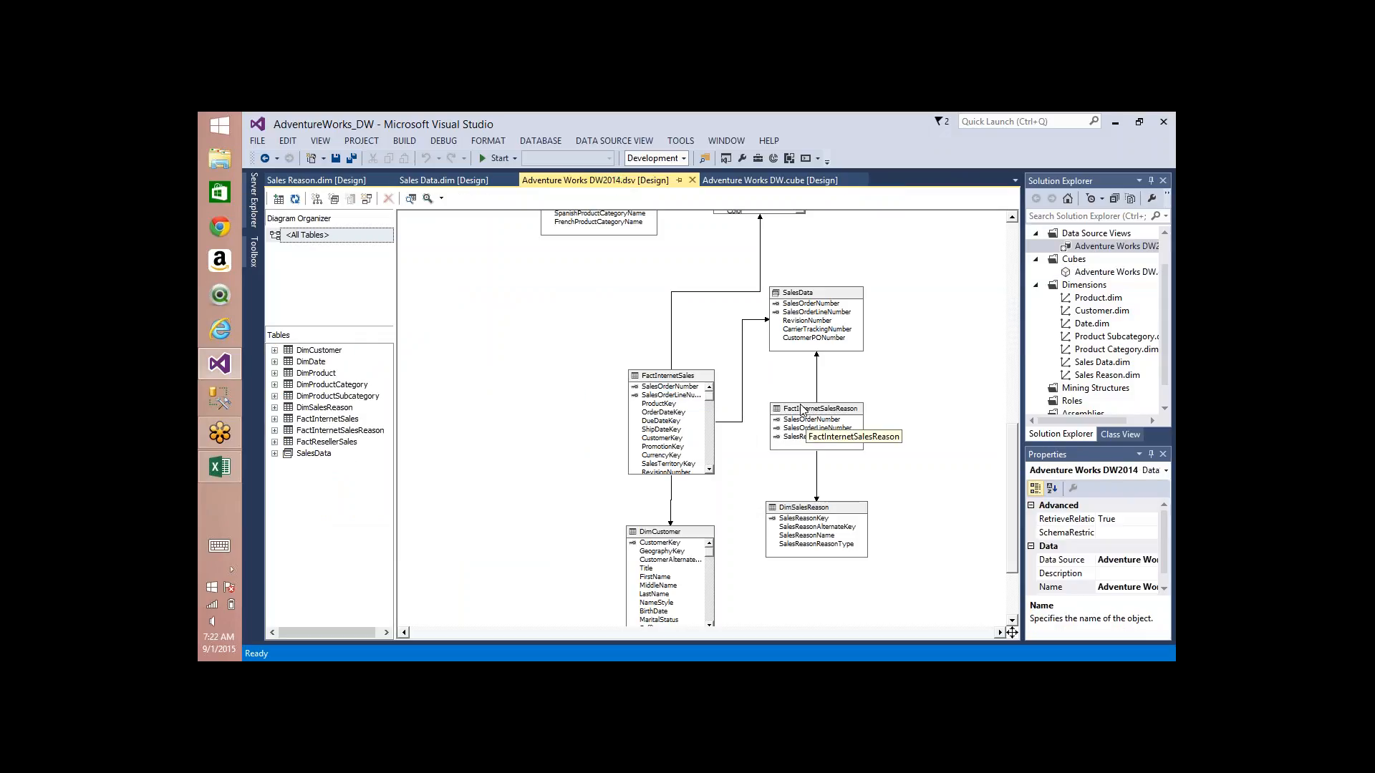
{"action": "left_click", "coordinate": [827, 409]}
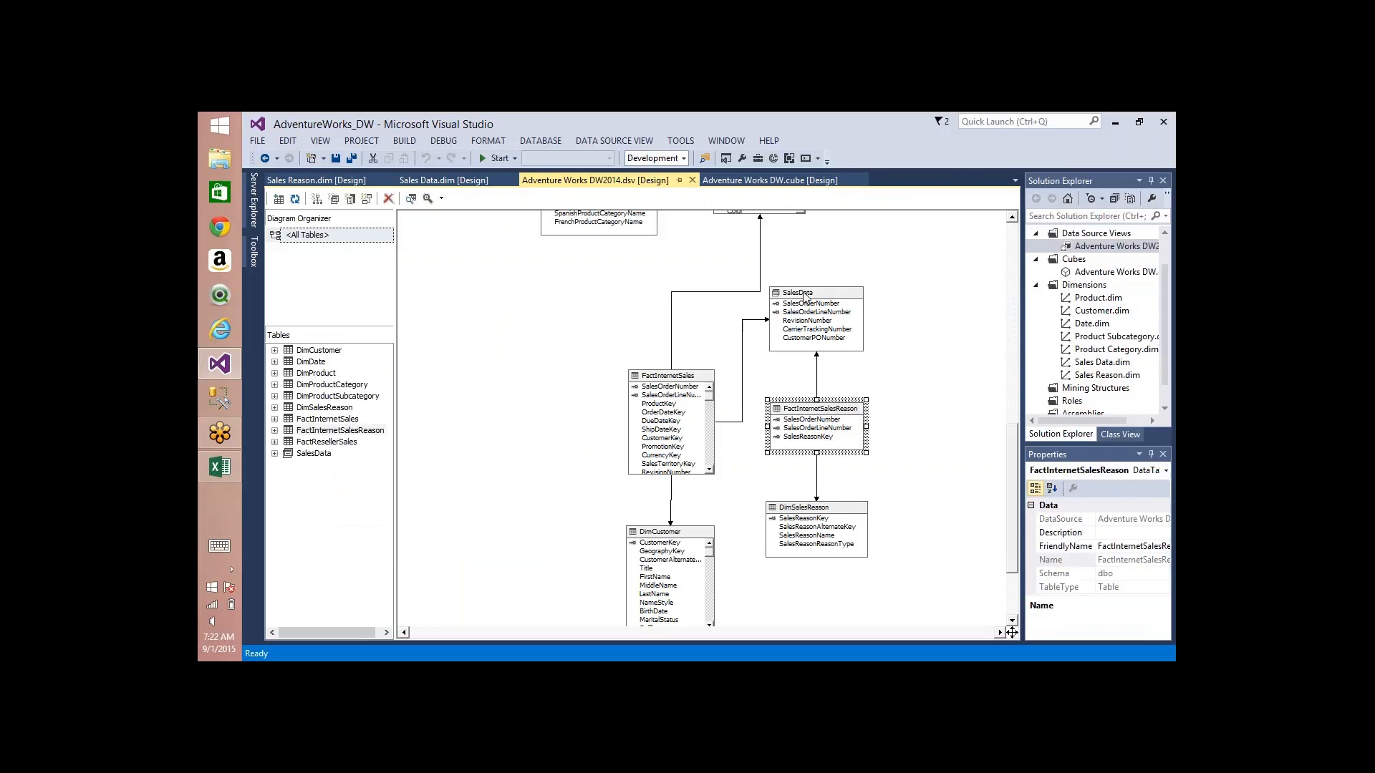
{"action": "left_click", "coordinate": [806, 298]}
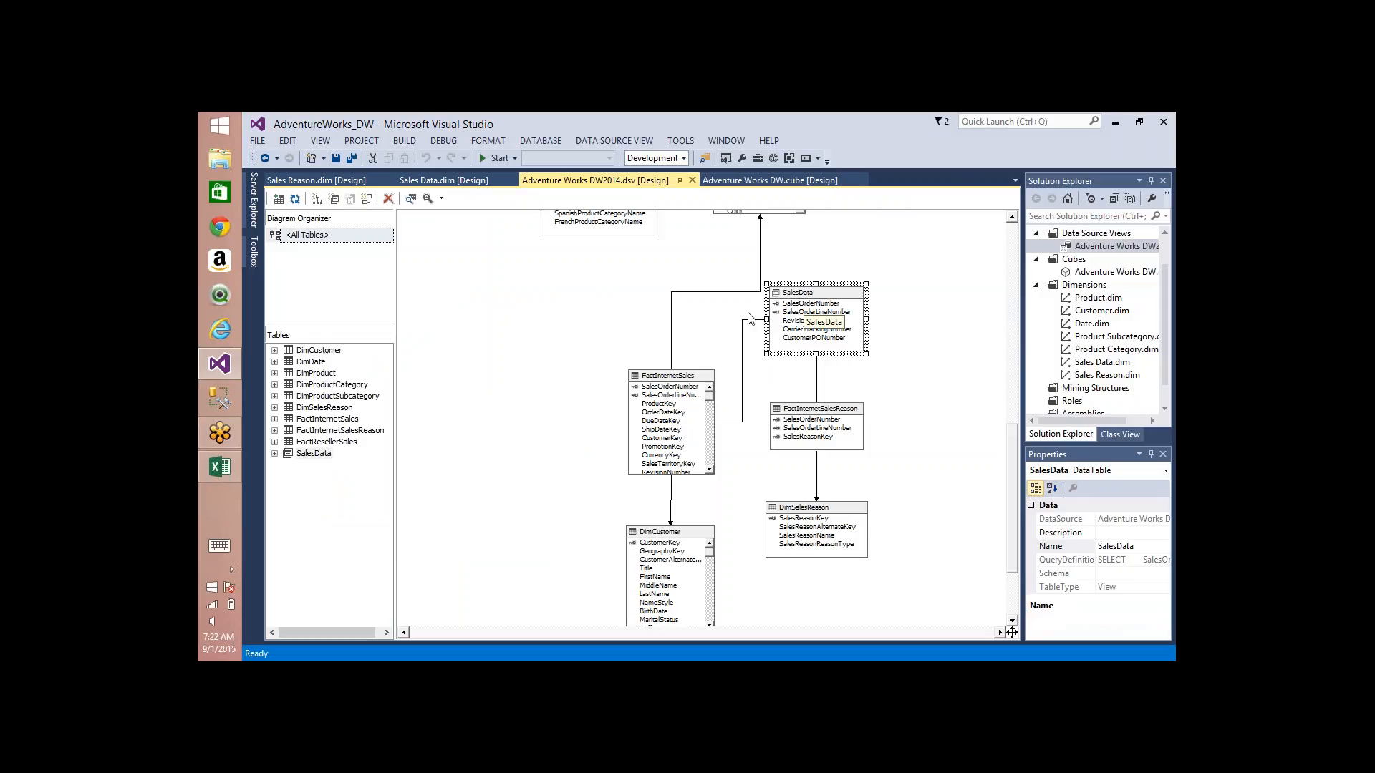
{"action": "right_click", "coordinate": [806, 294]}
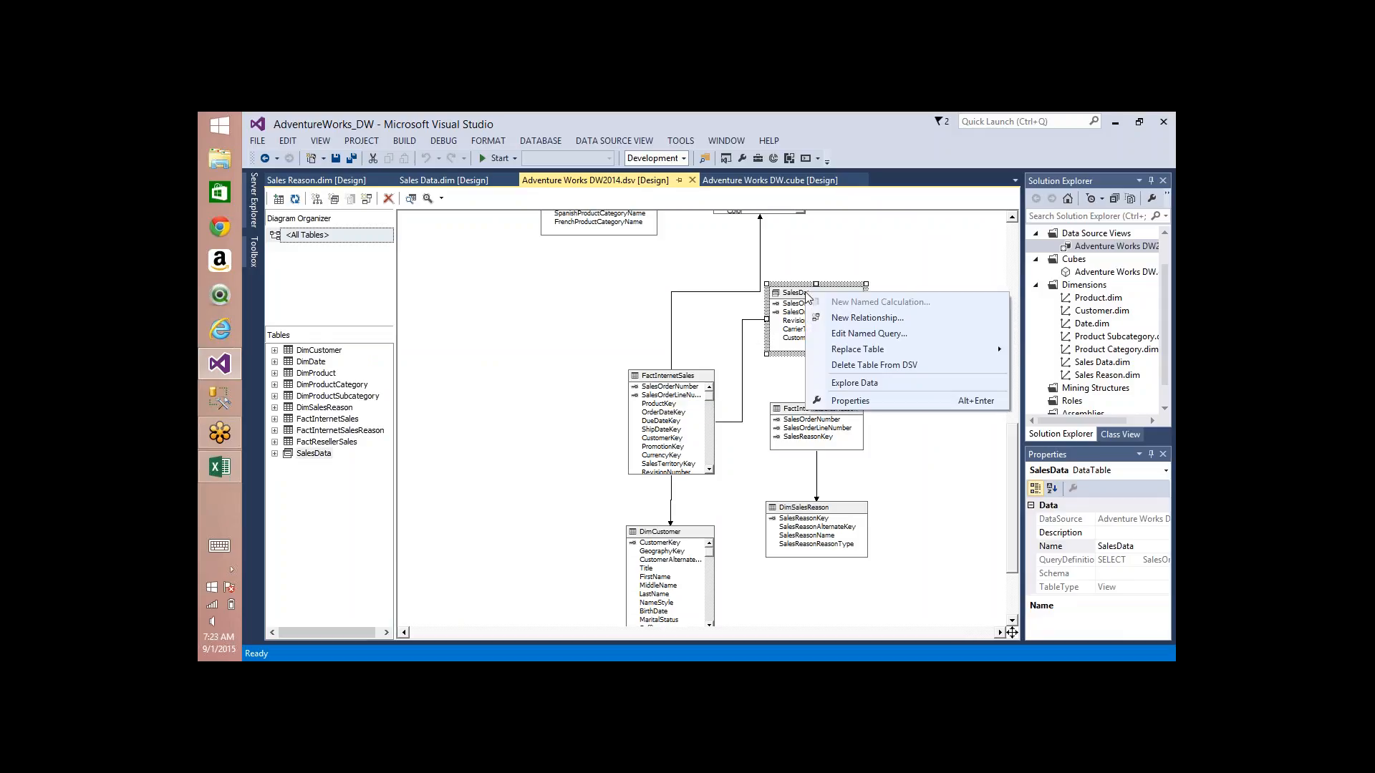
{"action": "left_click", "coordinate": [863, 333]}
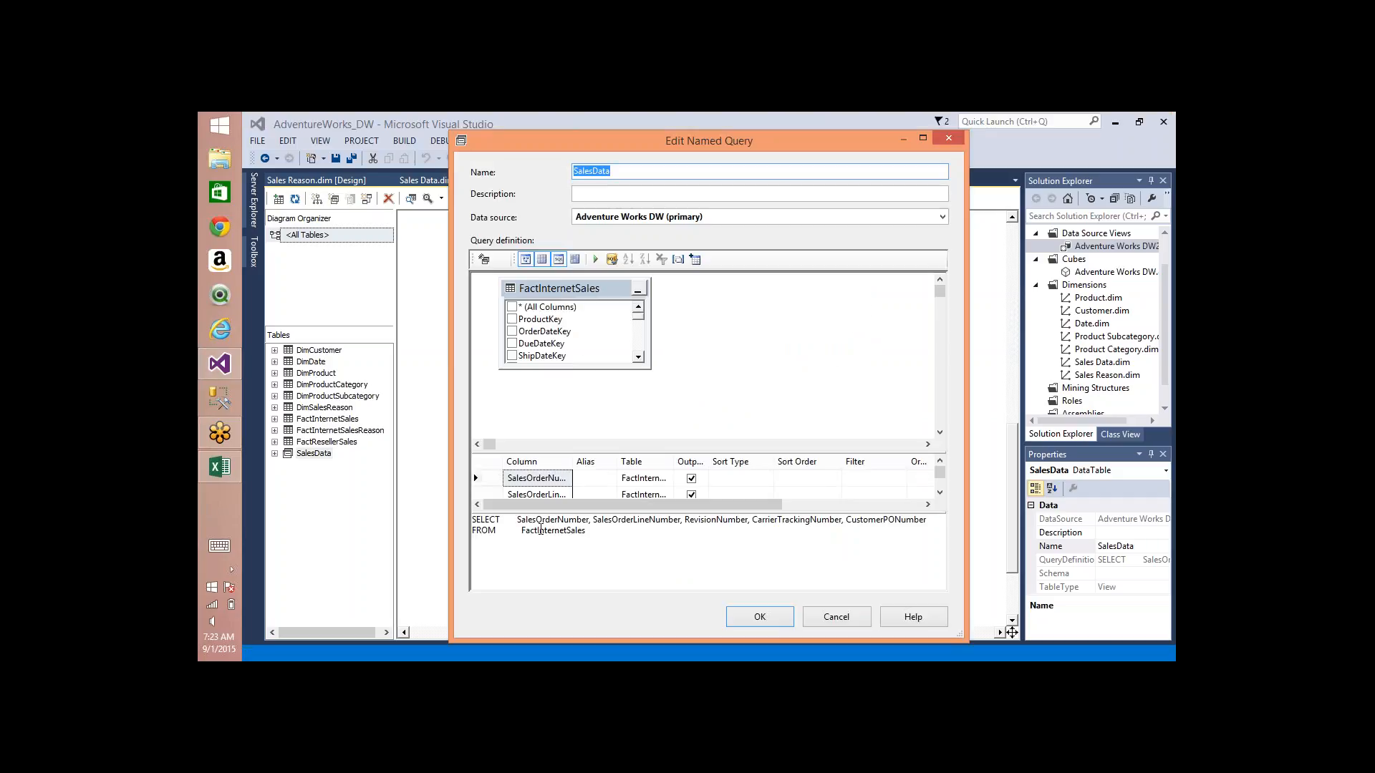
Step: Examine the order, revision, tracking and PO number columns that the SalesData query selects from FactInternetSales, and close it without changes
{"action": "left_click_drag", "start_coordinate": [521, 517], "coordinate": [691, 525]}
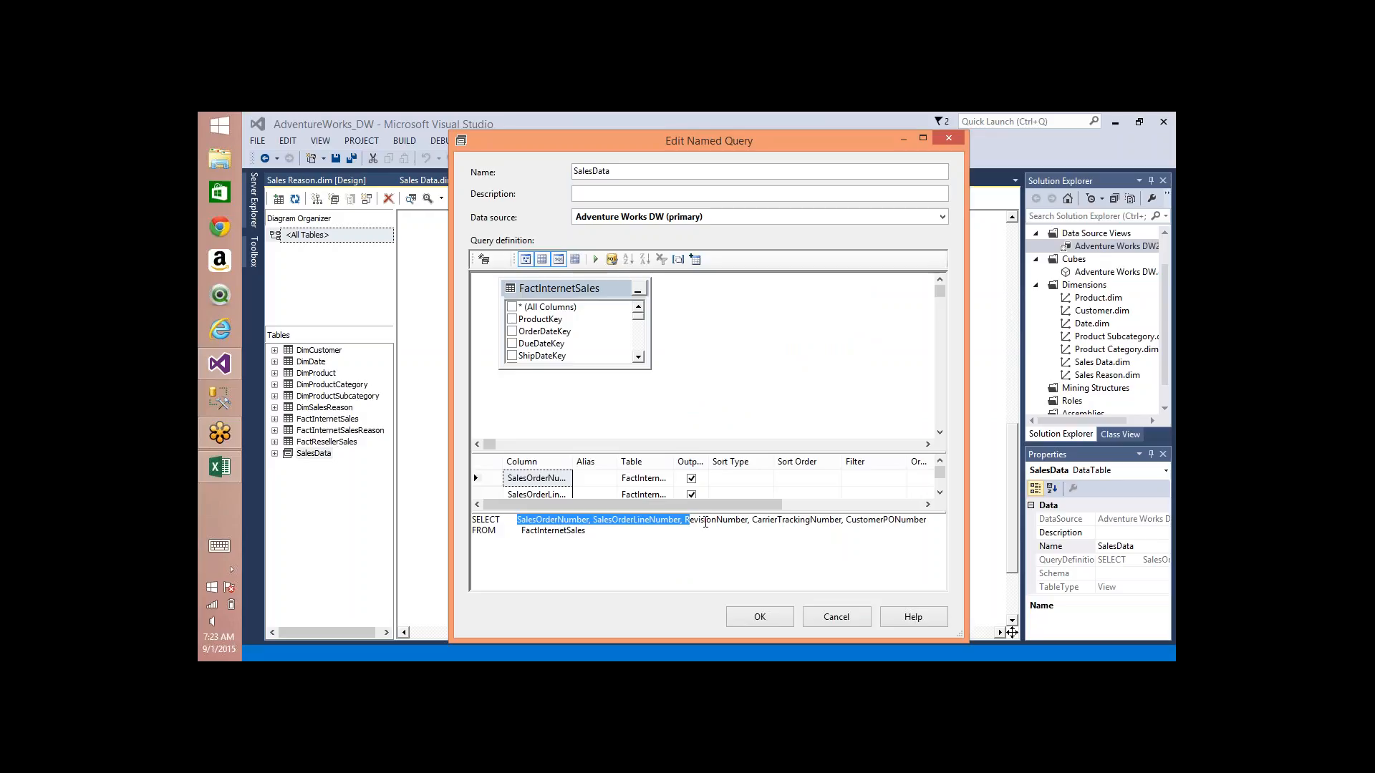
{"action": "double_click", "coordinate": [704, 520]}
{"action": "double_click", "coordinate": [772, 520]}
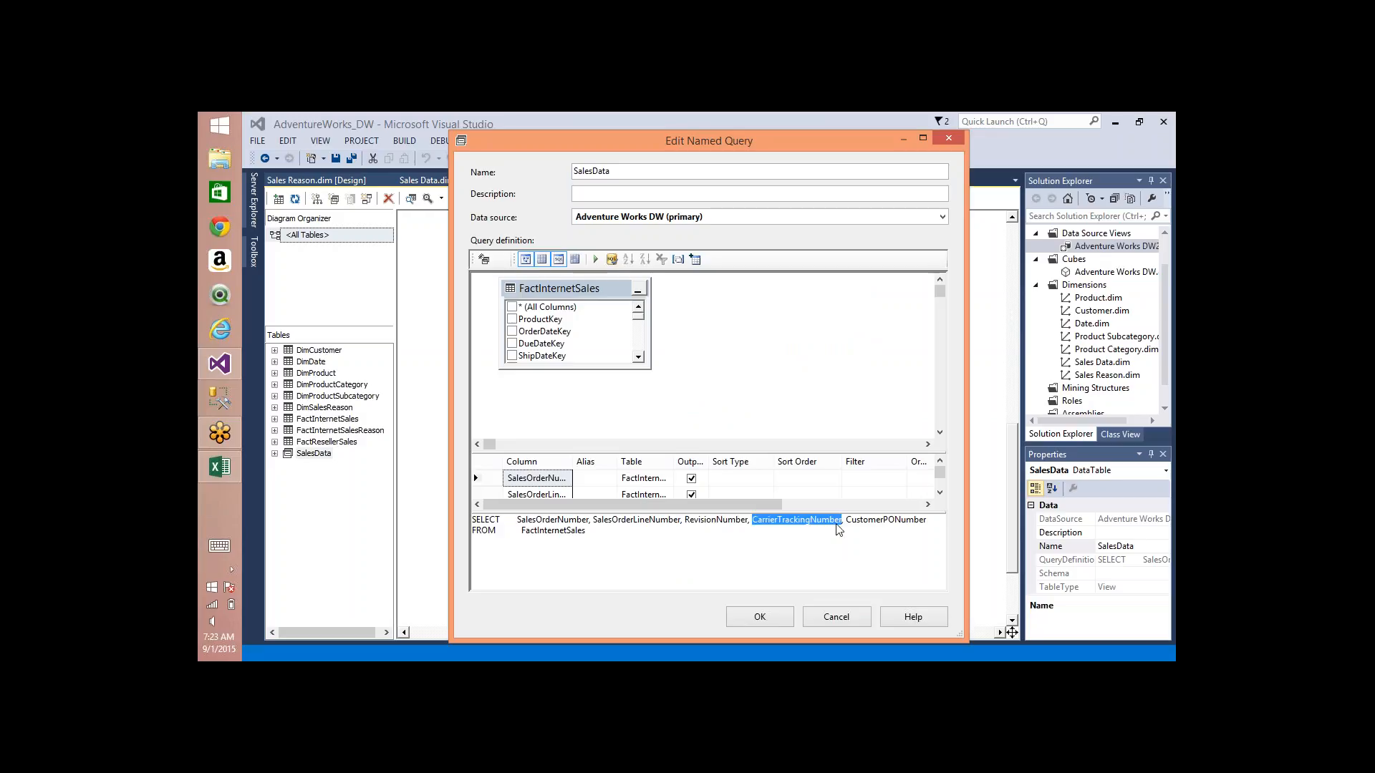
{"action": "double_click", "coordinate": [886, 520]}
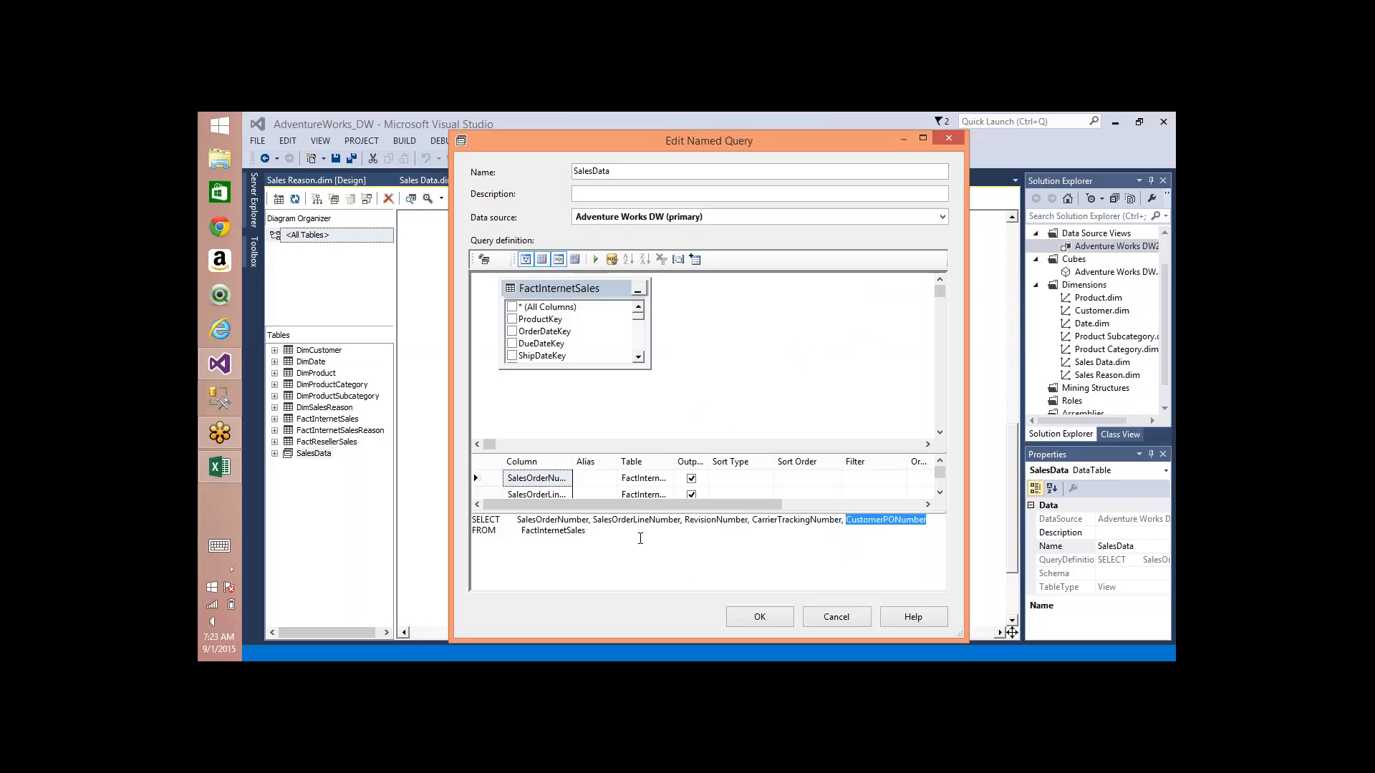
{"action": "left_click", "coordinate": [835, 620]}
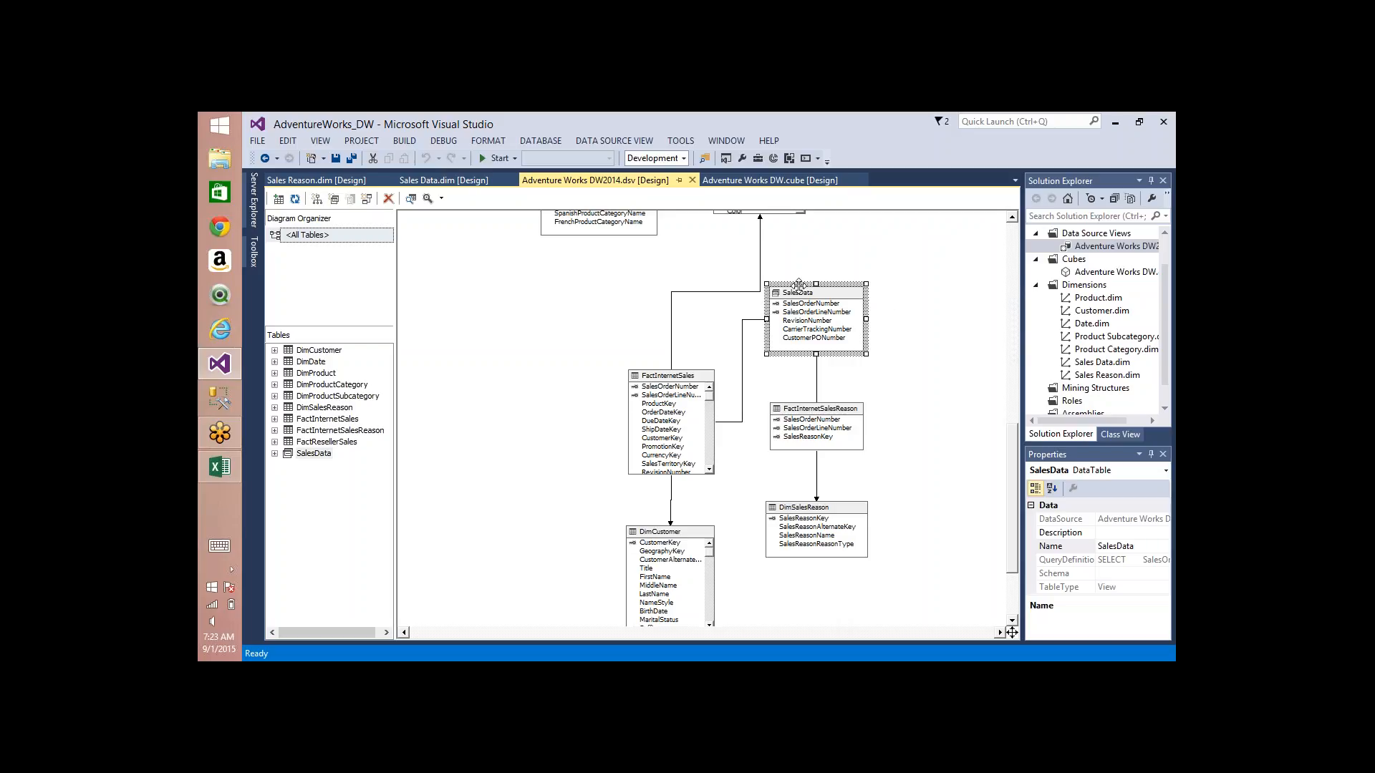
Step: Compare the key columns of FactInternetSales and SalesData in the data source view diagram
{"action": "left_click", "coordinate": [664, 376]}
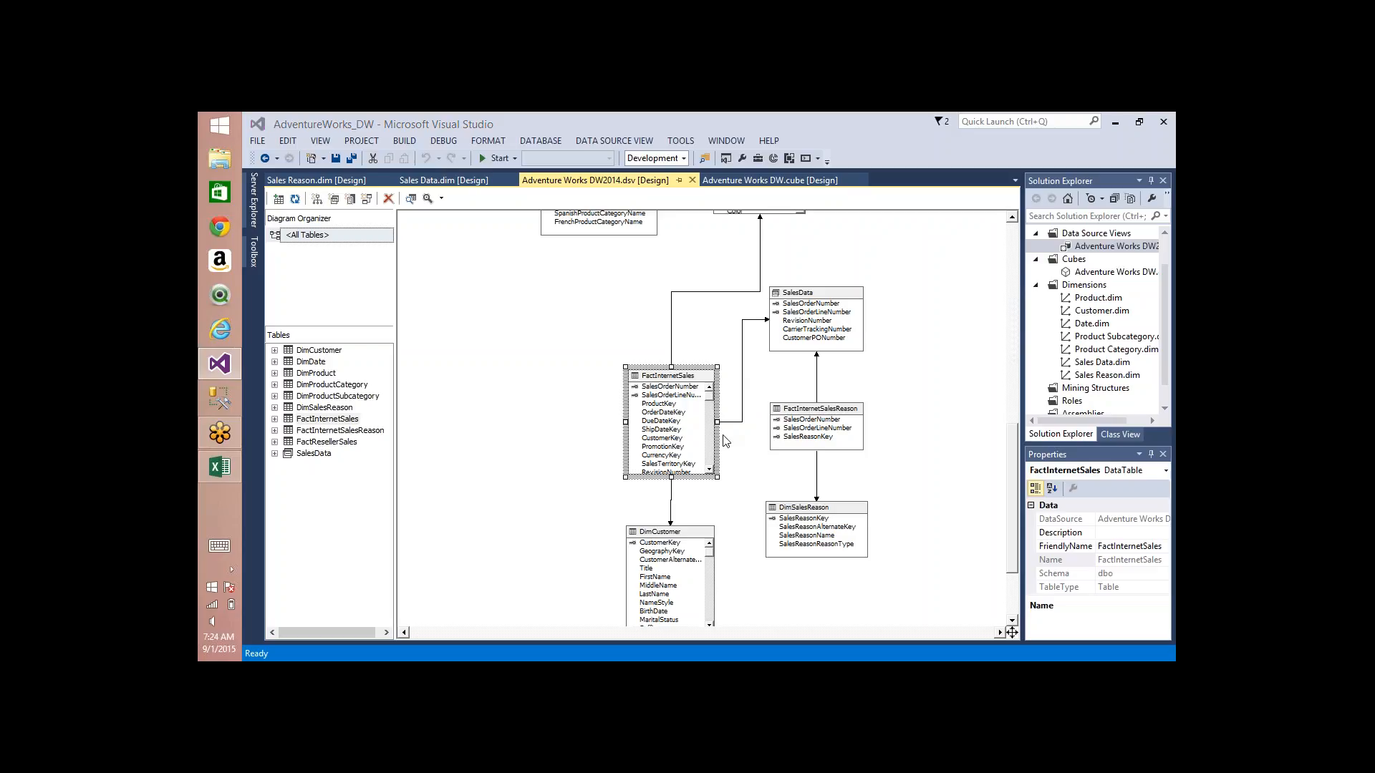
{"action": "left_click", "coordinate": [662, 404]}
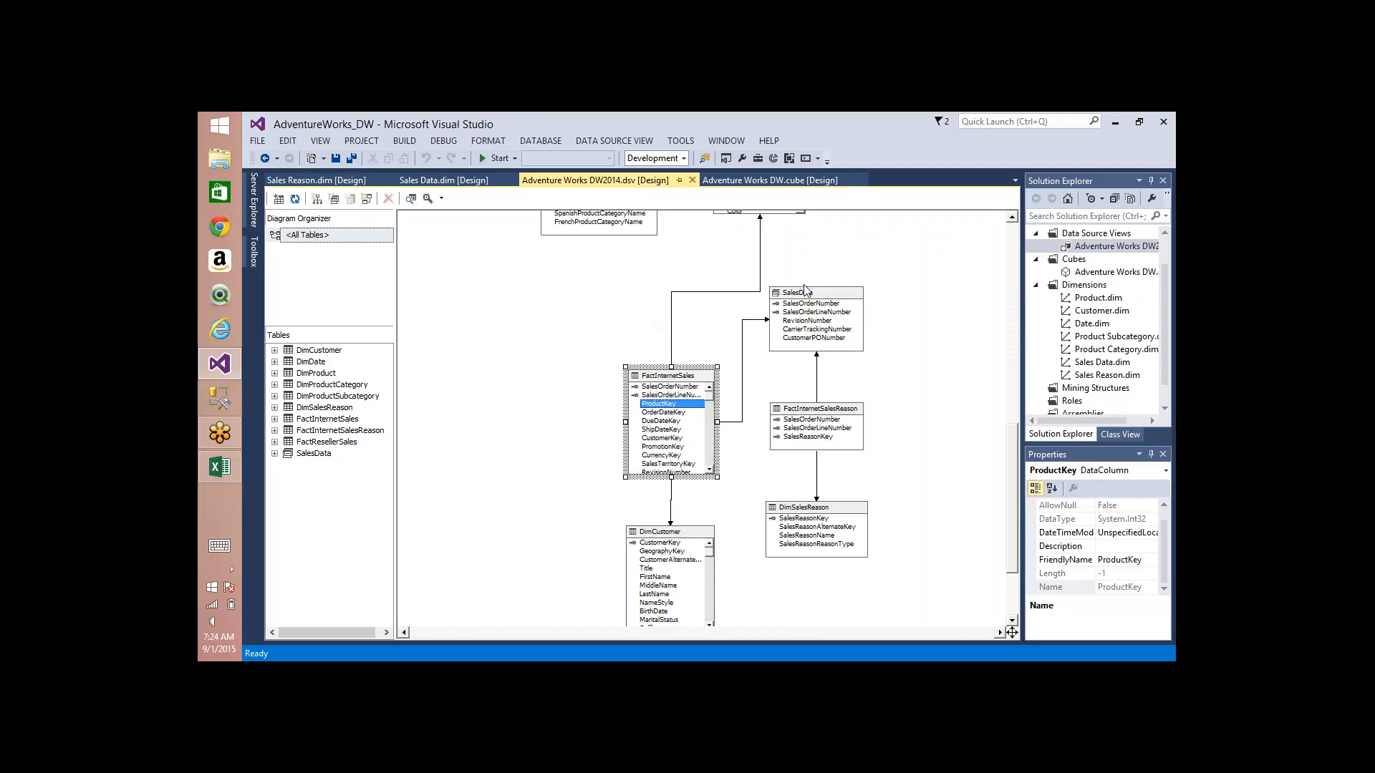
{"action": "left_click", "coordinate": [800, 314]}
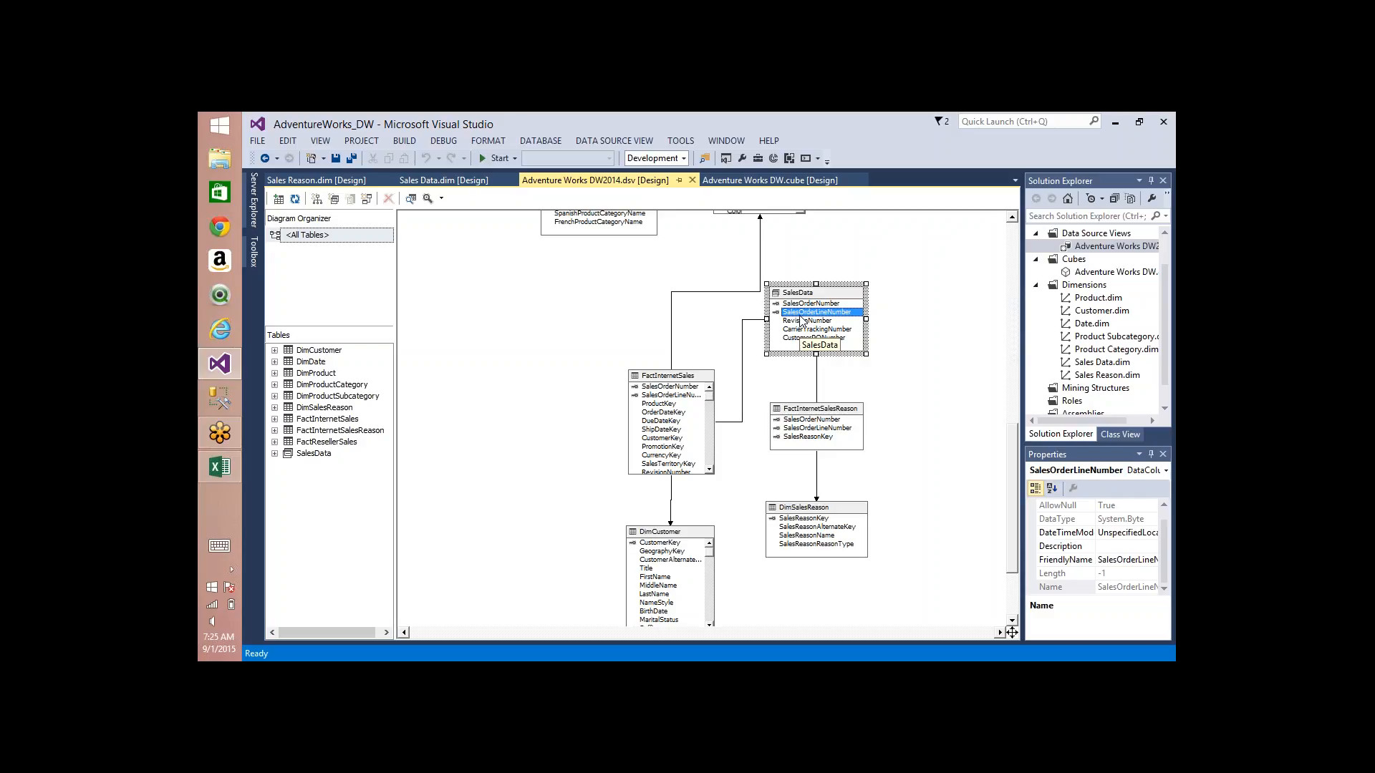
{"action": "left_click", "coordinate": [649, 379]}
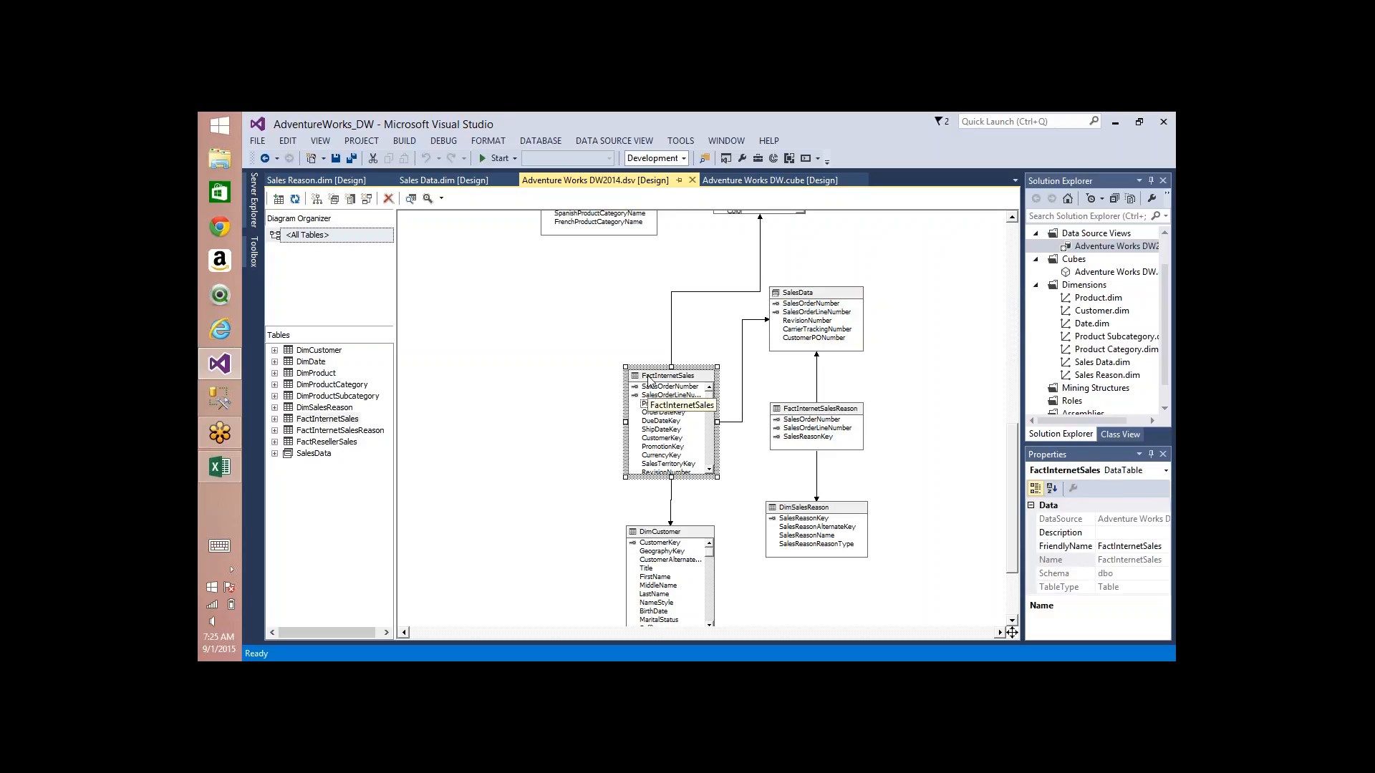
{"action": "left_click", "coordinate": [812, 292]}
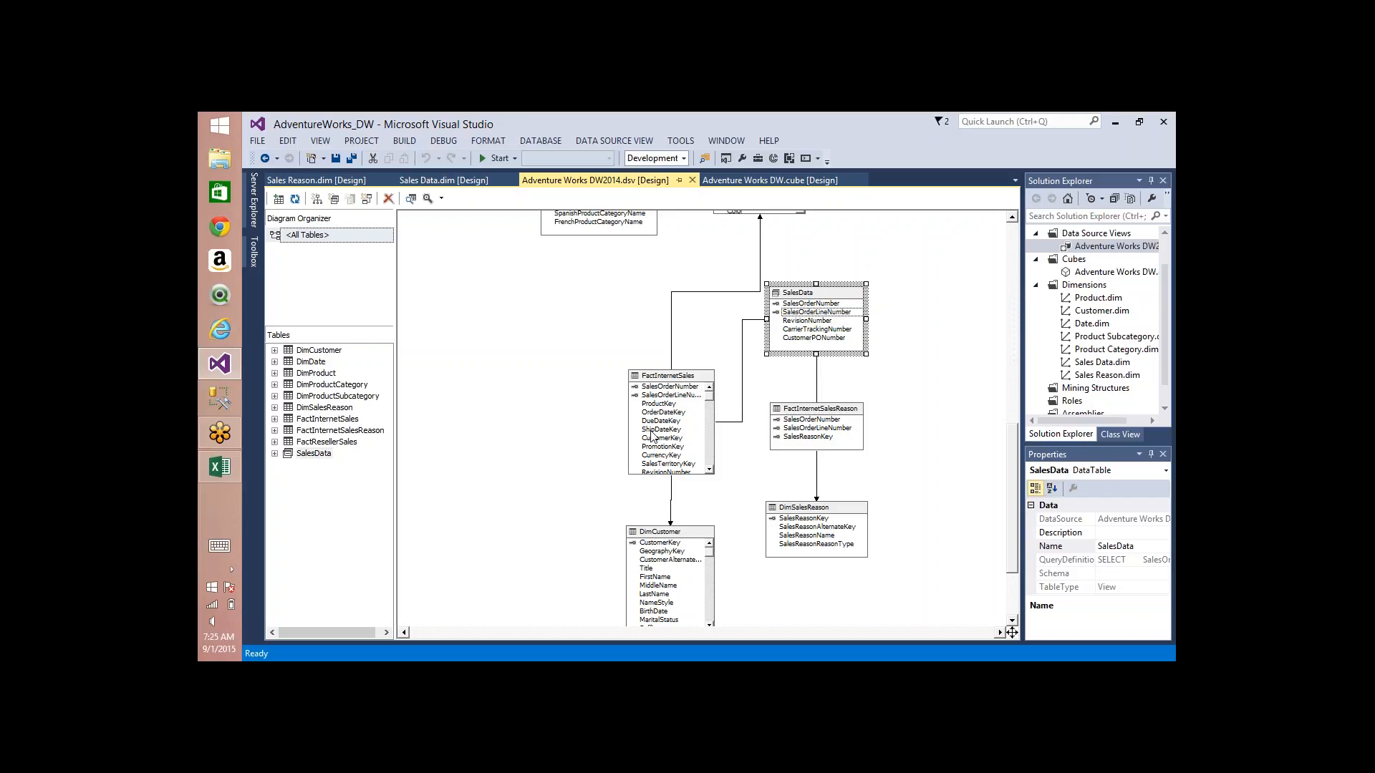
{"action": "left_click", "coordinate": [779, 322]}
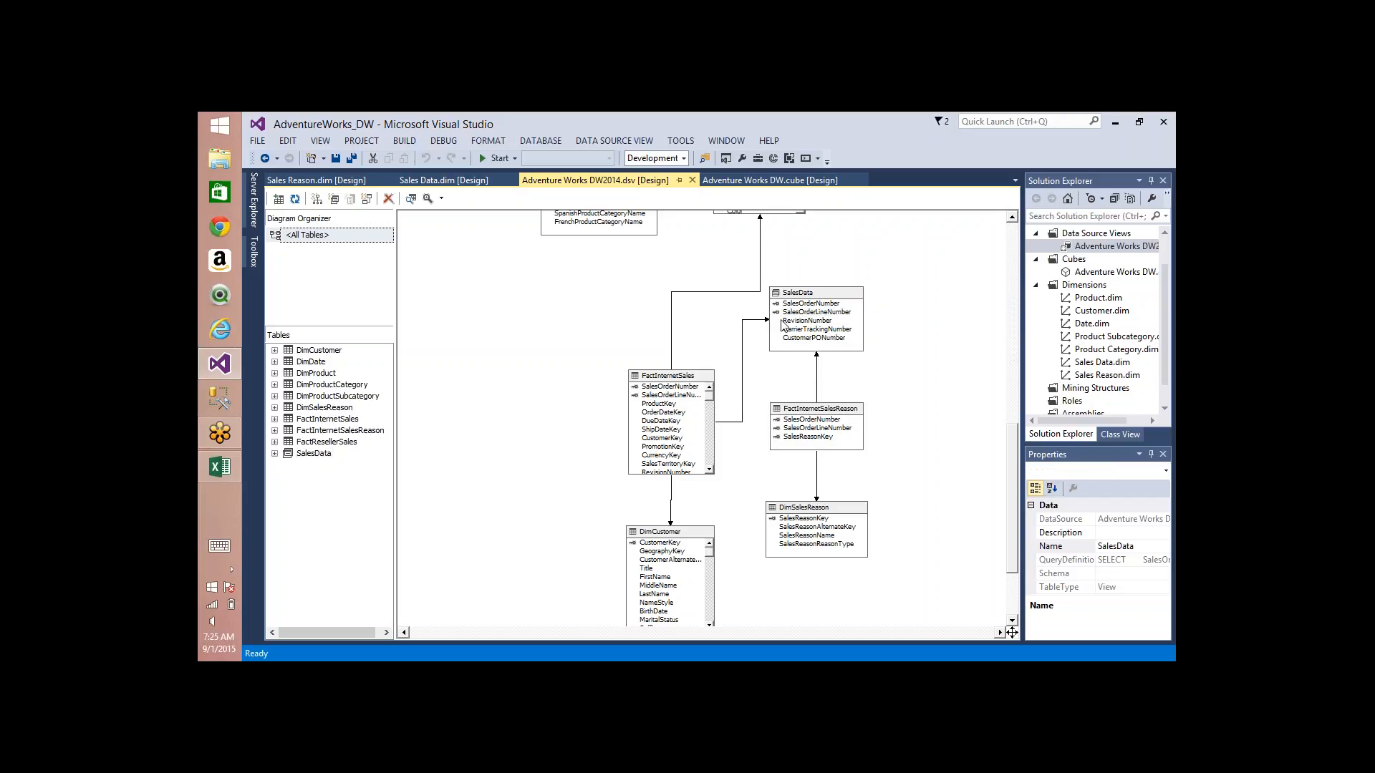
{"action": "left_click", "coordinate": [691, 395]}
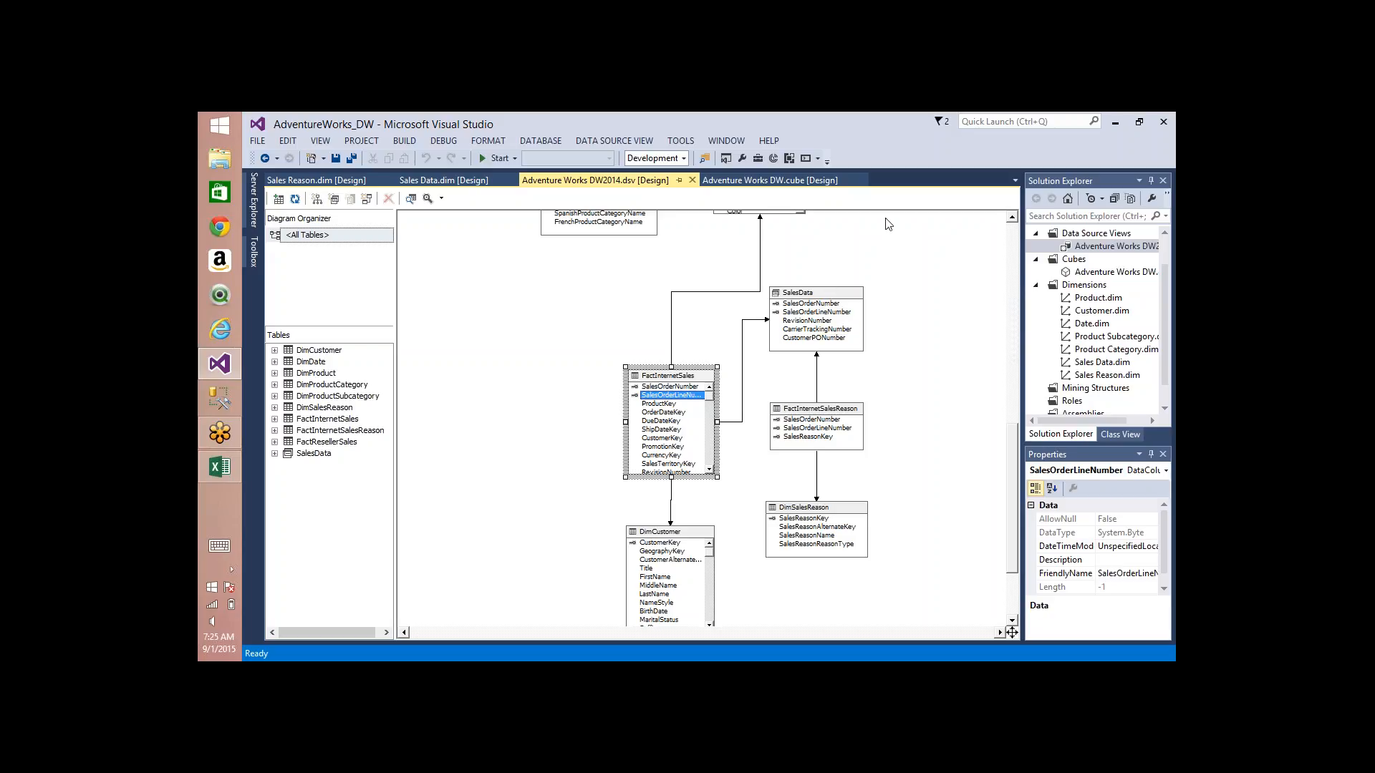
Step: Annotate the diagram with freehand pen arrows and handwritten notes at the FactInternetSales and SalesData tables
{"action": "left_click", "coordinate": [1036, 234]}
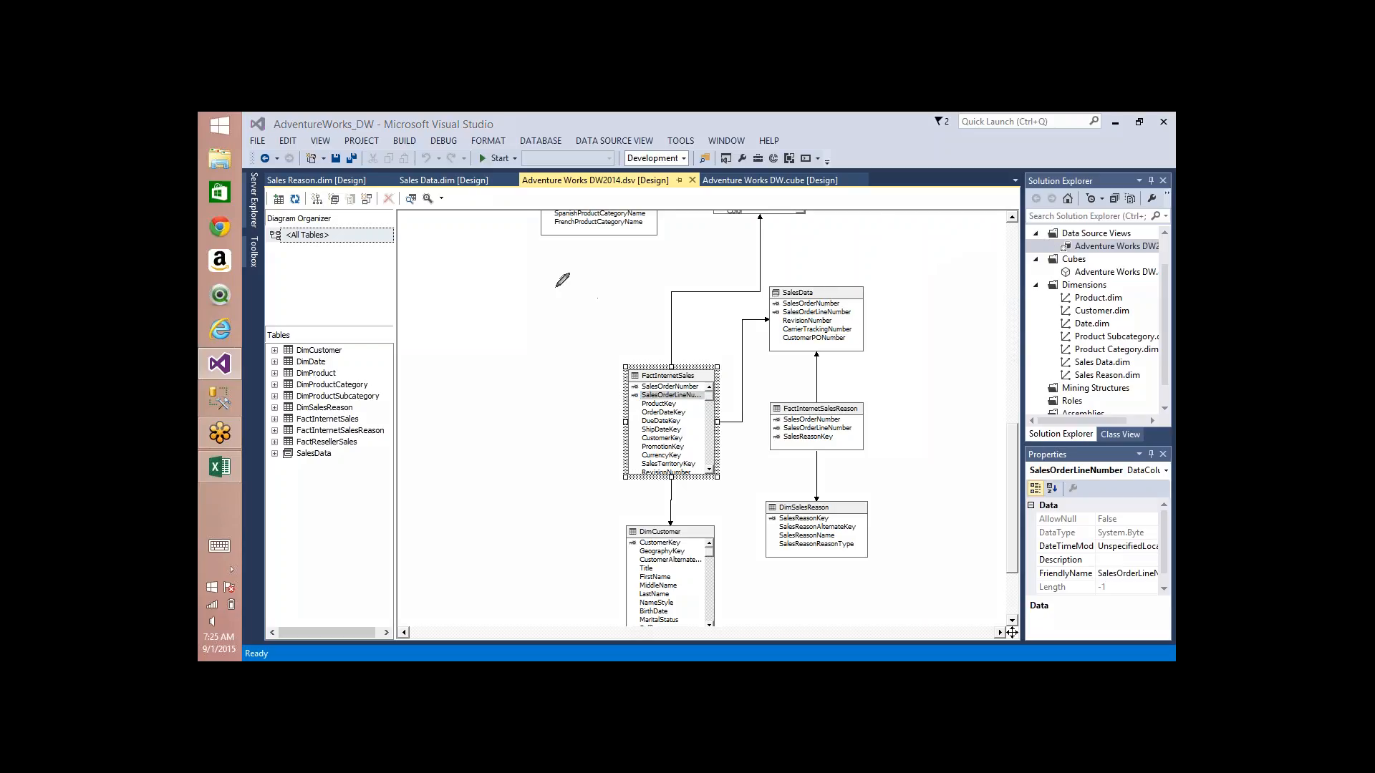
{"action": "left_click_drag", "start_coordinate": [555, 288], "coordinate": [628, 371]}
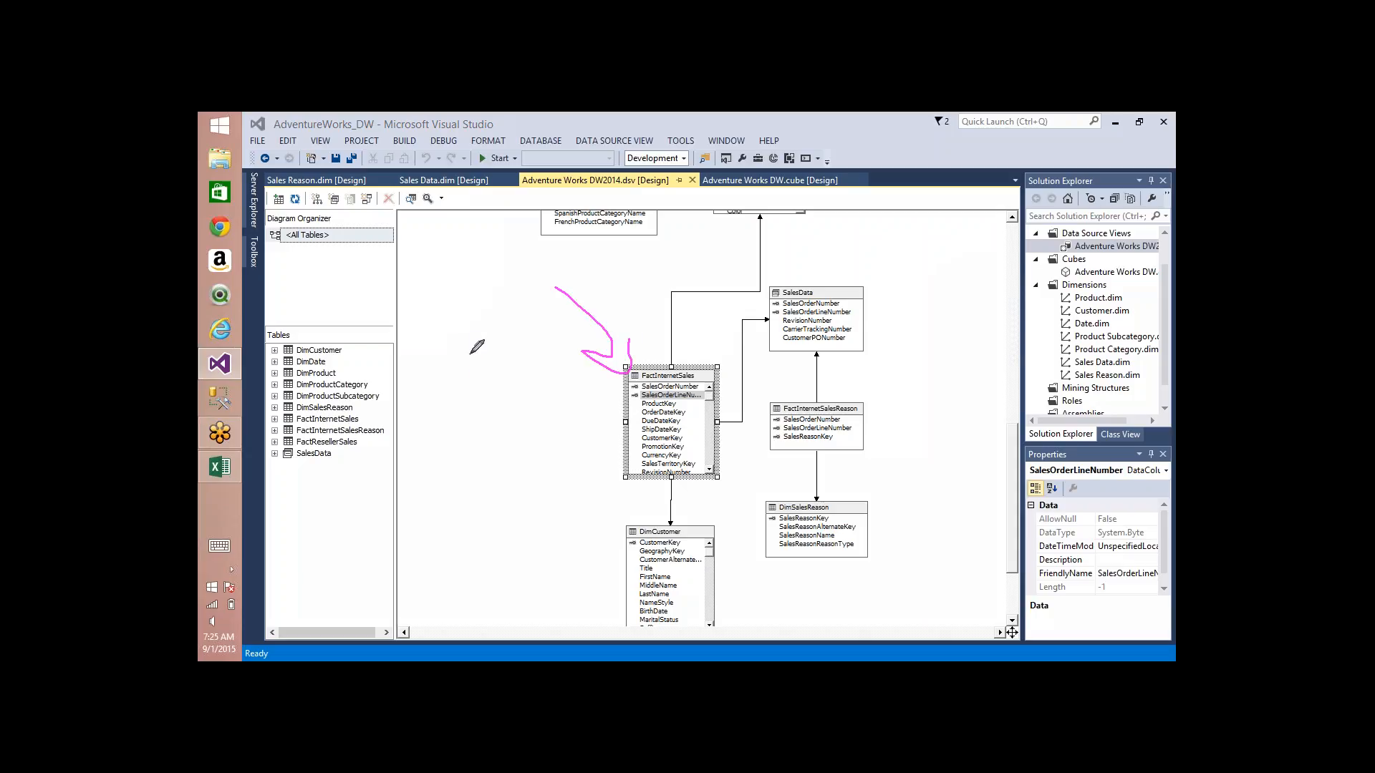
{"action": "mouse_move", "coordinate": [470, 353]}
{"action": "left_mouse_down"}
{"action": "mouse_move", "coordinate": [562, 292]}
{"action": "mouse_move", "coordinate": [569, 306]}
{"action": "left_mouse_up"}
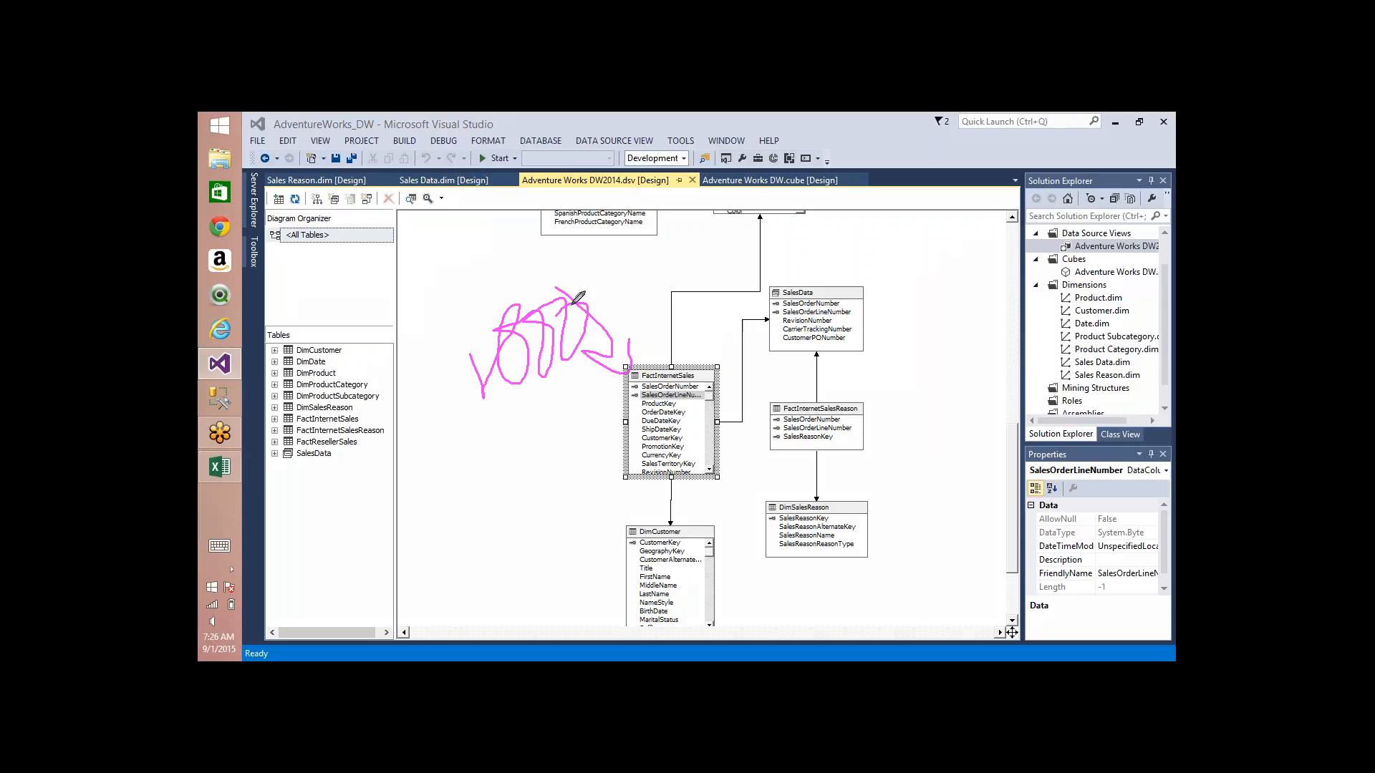
{"action": "mouse_move", "coordinate": [893, 233]}
{"action": "left_mouse_down"}
{"action": "mouse_move", "coordinate": [823, 304]}
{"action": "mouse_move", "coordinate": [856, 306]}
{"action": "left_mouse_up"}
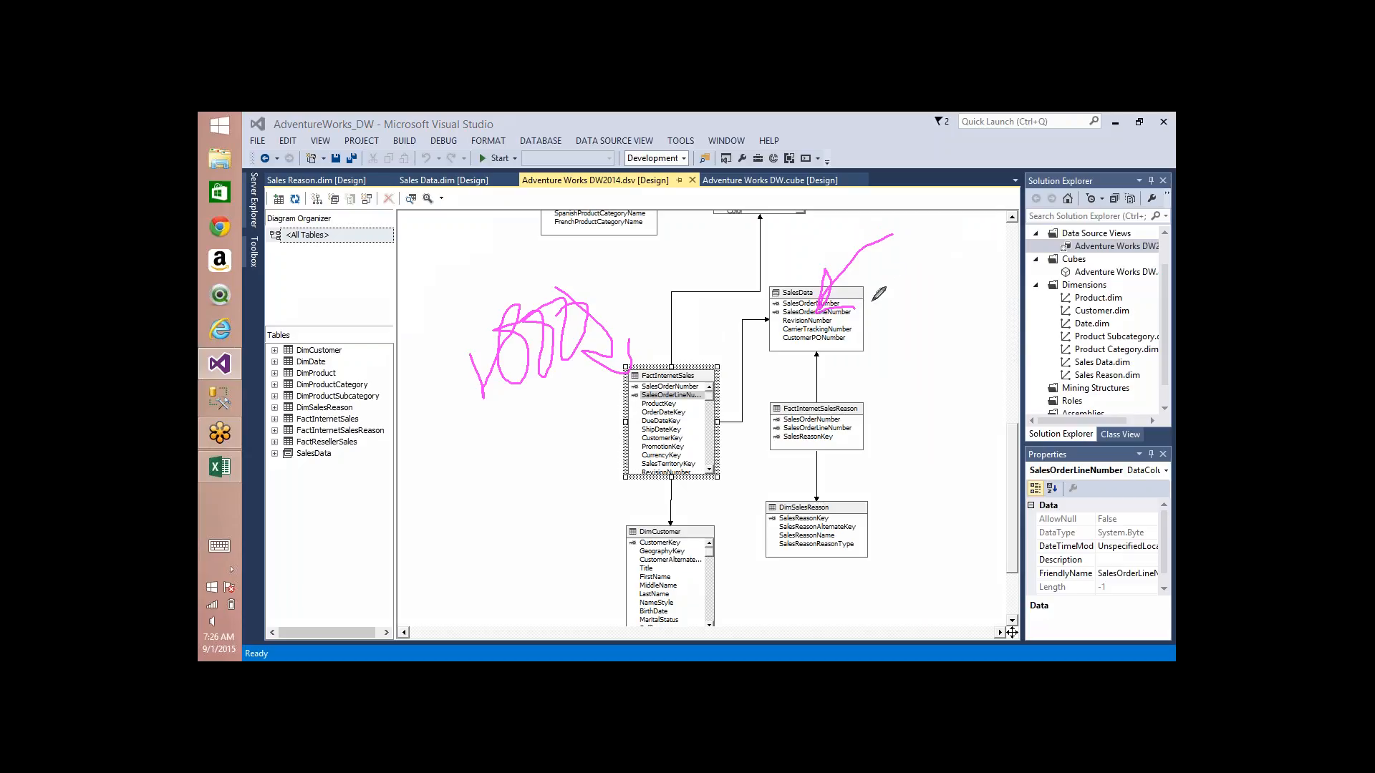
{"action": "mouse_move", "coordinate": [881, 285]}
{"action": "left_mouse_down"}
{"action": "mouse_move", "coordinate": [873, 365]}
{"action": "mouse_move", "coordinate": [897, 282]}
{"action": "left_mouse_up"}
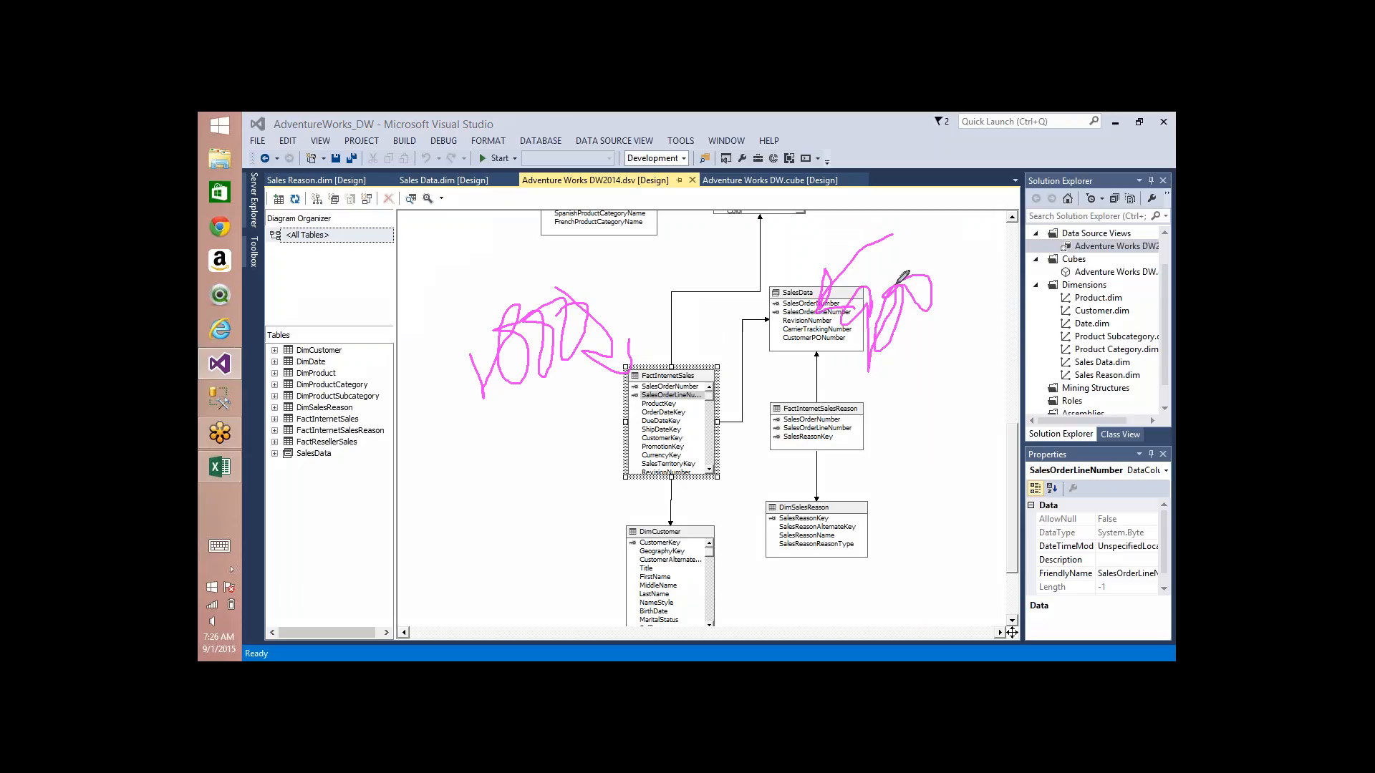
{"action": "mouse_move", "coordinate": [892, 332]}
{"action": "left_mouse_down"}
{"action": "mouse_move", "coordinate": [913, 358]}
{"action": "mouse_move", "coordinate": [963, 322]}
{"action": "left_mouse_up"}
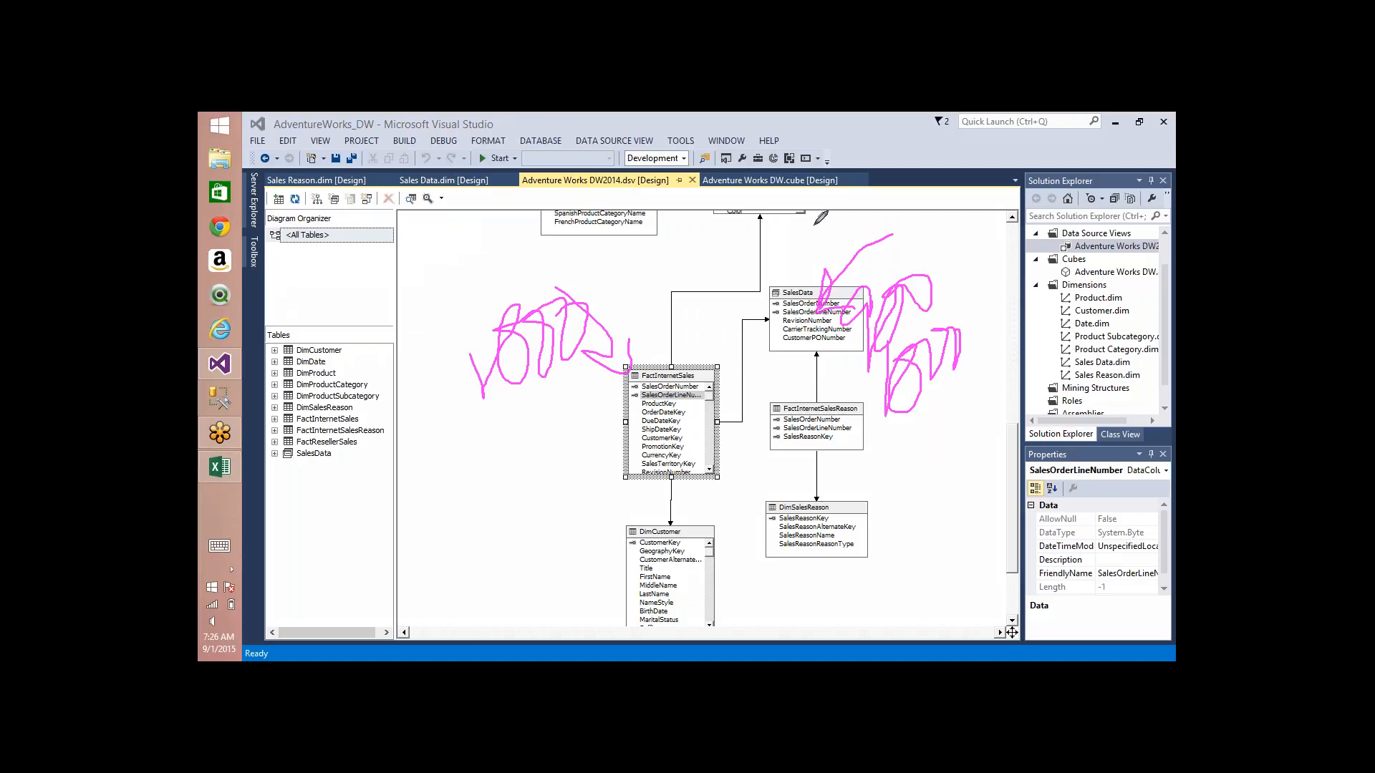
{"action": "mouse_move", "coordinate": [814, 226]}
{"action": "left_mouse_down"}
{"action": "mouse_move", "coordinate": [816, 256]}
{"action": "mouse_move", "coordinate": [831, 228]}
{"action": "left_mouse_up"}
{"action": "mouse_move", "coordinate": [748, 241]}
{"action": "left_mouse_down"}
{"action": "mouse_move", "coordinate": [785, 269]}
{"action": "mouse_move", "coordinate": [801, 251]}
{"action": "left_mouse_up"}
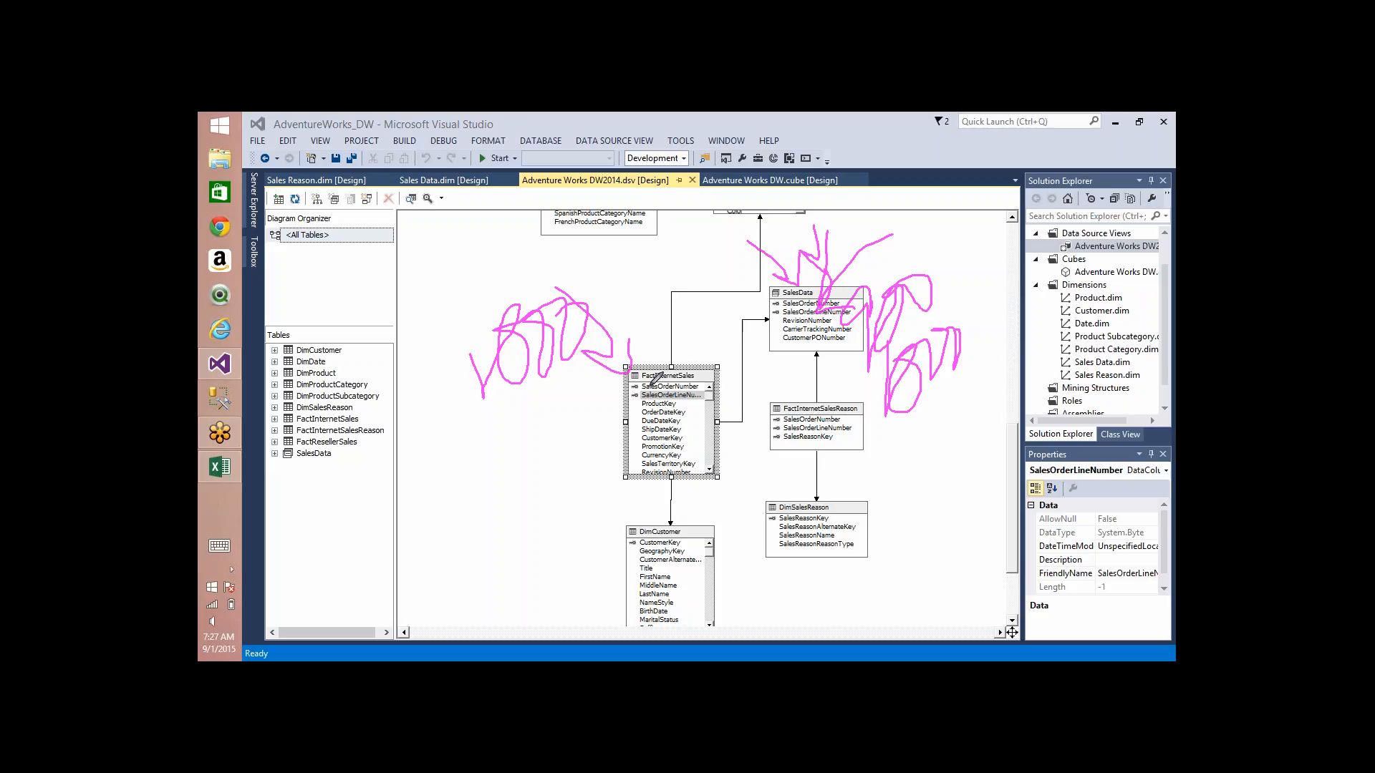
Step: Circle the FactInternetSales and SalesData tables and the FactInternetSales key columns with the pen, and underline RevisionNumber in SalesData
{"action": "mouse_move", "coordinate": [655, 378]}
{"action": "left_mouse_down"}
{"action": "mouse_move", "coordinate": [666, 422]}
{"action": "mouse_move", "coordinate": [632, 373]}
{"action": "left_mouse_up"}
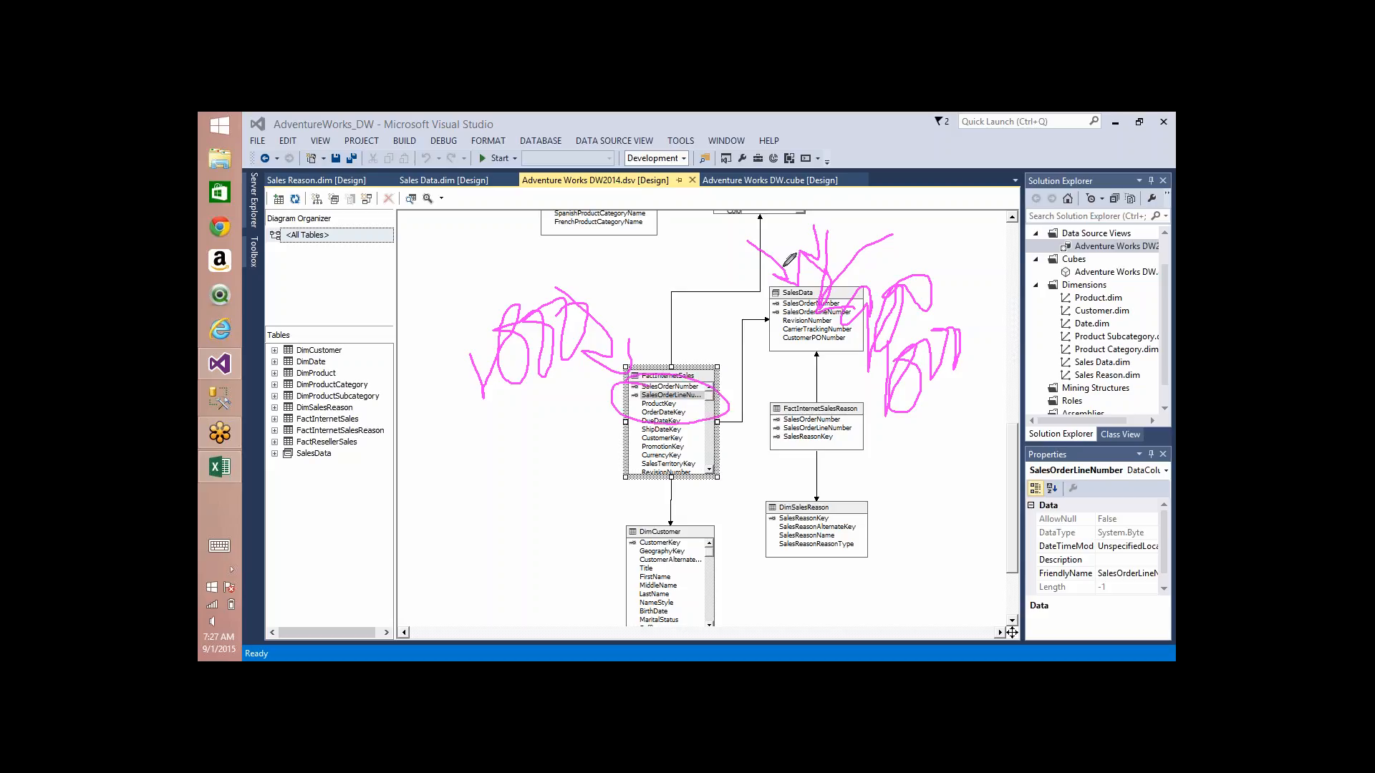
{"action": "left_click_drag", "start_coordinate": [791, 260], "coordinate": [799, 274]}
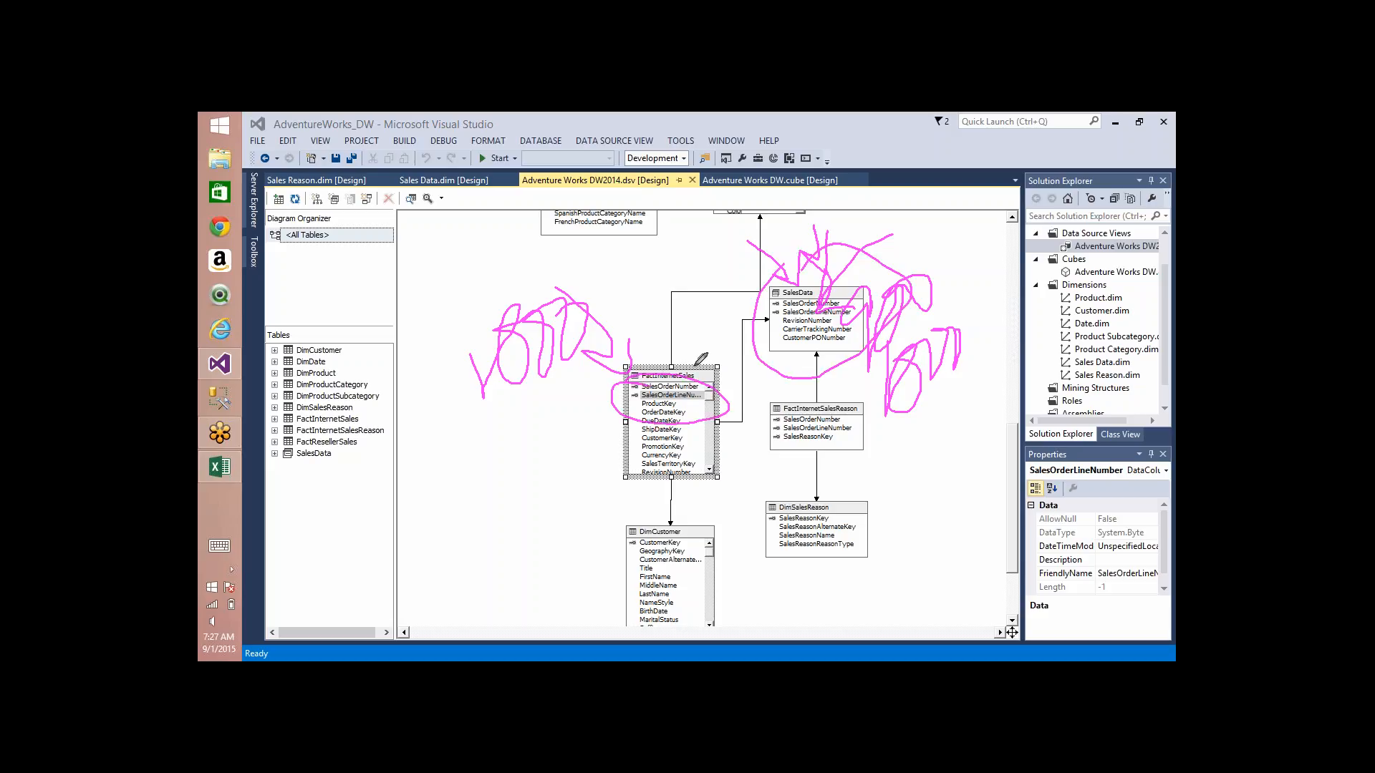
{"action": "mouse_move", "coordinate": [705, 358]}
{"action": "left_mouse_down"}
{"action": "mouse_move", "coordinate": [744, 430]}
{"action": "mouse_move", "coordinate": [716, 344]}
{"action": "left_mouse_up"}
{"action": "left_click_drag", "start_coordinate": [831, 272], "coordinate": [812, 267]}
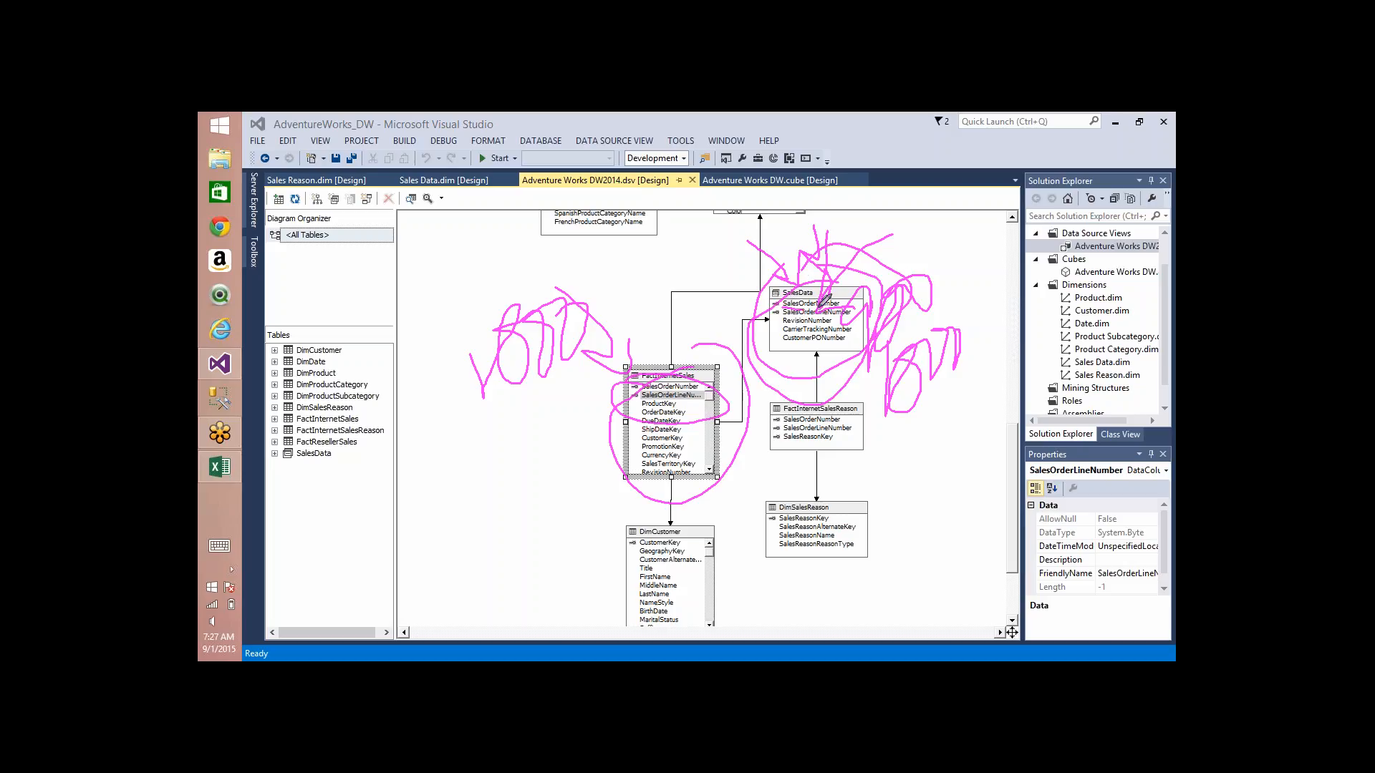
{"action": "left_click_drag", "start_coordinate": [783, 325], "coordinate": [846, 324]}
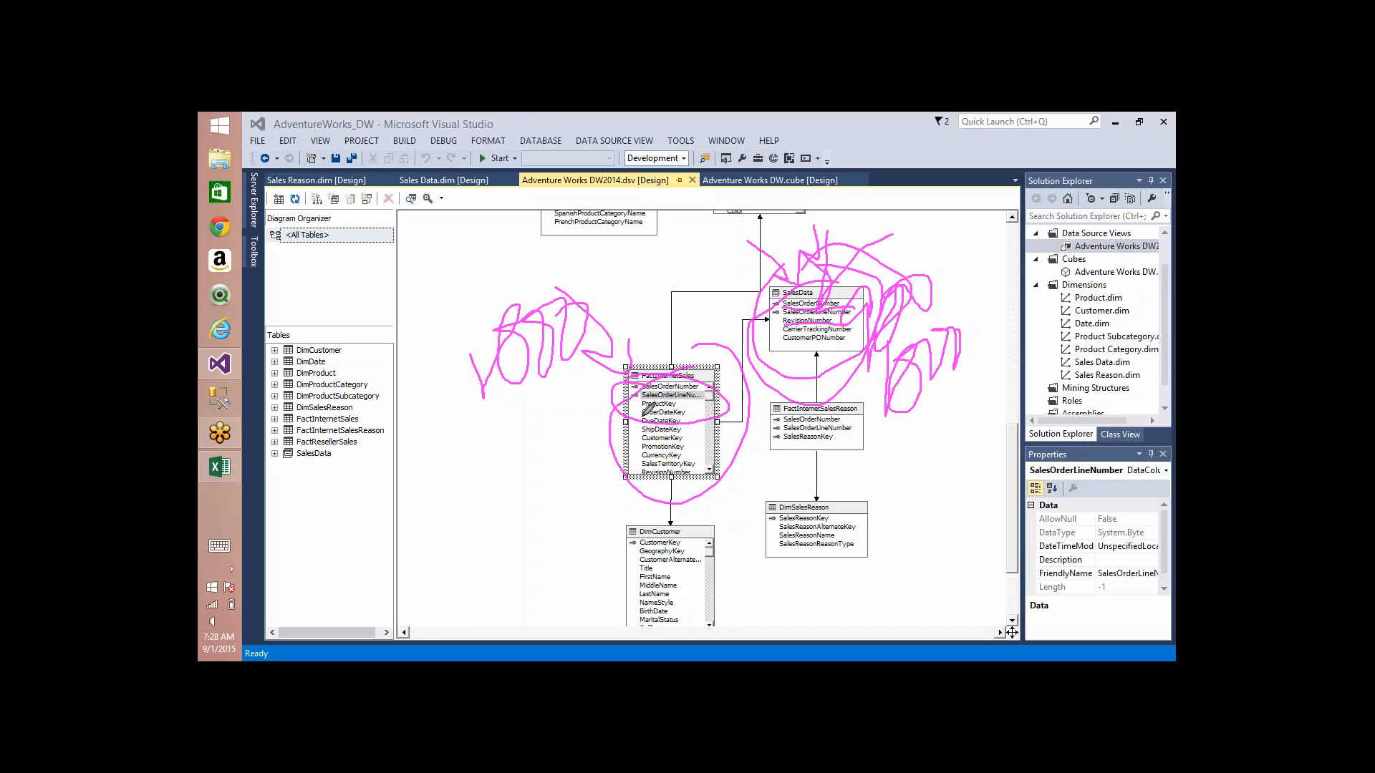
Step: Draw a pen arrow from the FactInternetSales key columns to a hand-drawn box, and clear all annotations from the diagram
{"action": "mouse_move", "coordinate": [648, 409]}
{"action": "left_mouse_down"}
{"action": "mouse_move", "coordinate": [501, 493]}
{"action": "mouse_move", "coordinate": [528, 504]}
{"action": "left_mouse_up"}
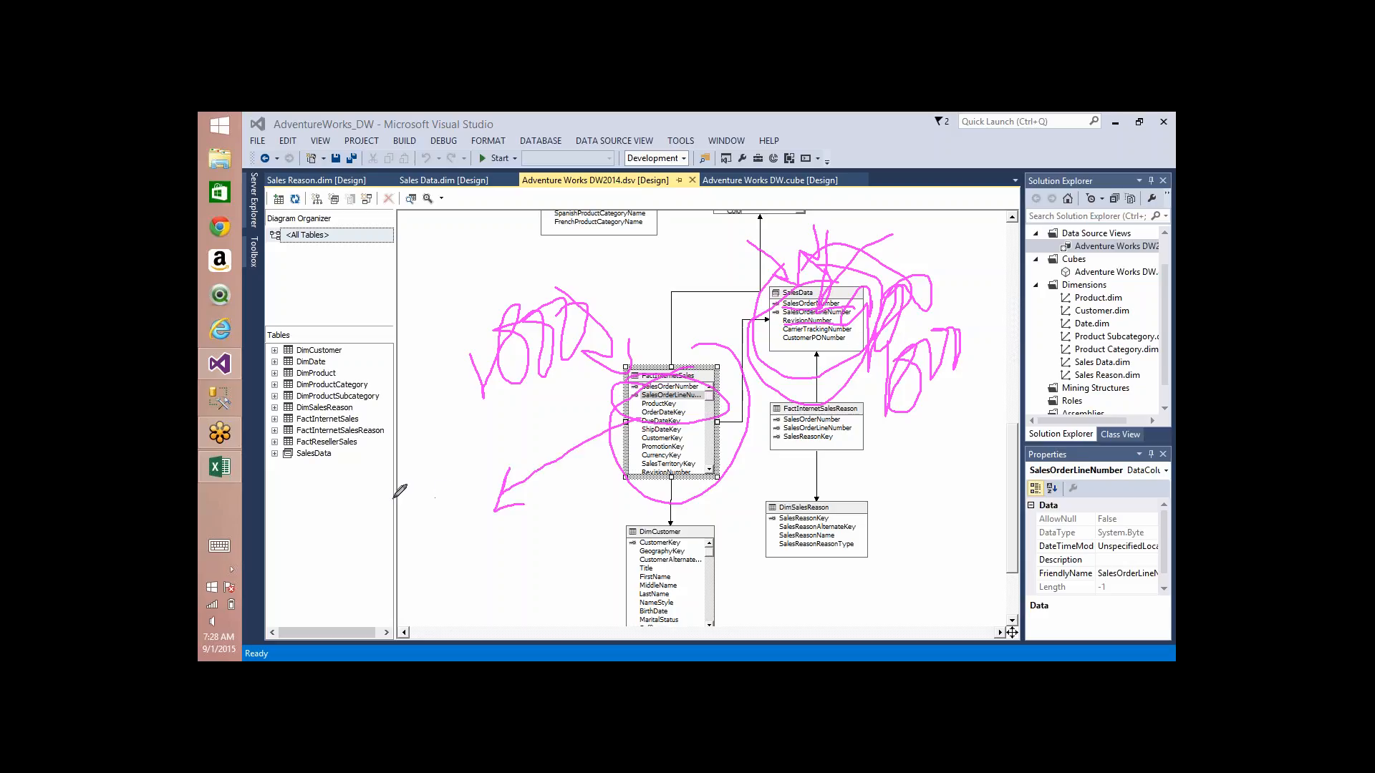
{"action": "mouse_move", "coordinate": [395, 498]}
{"action": "left_mouse_down"}
{"action": "mouse_move", "coordinate": [518, 550]}
{"action": "mouse_move", "coordinate": [393, 505]}
{"action": "left_mouse_up"}
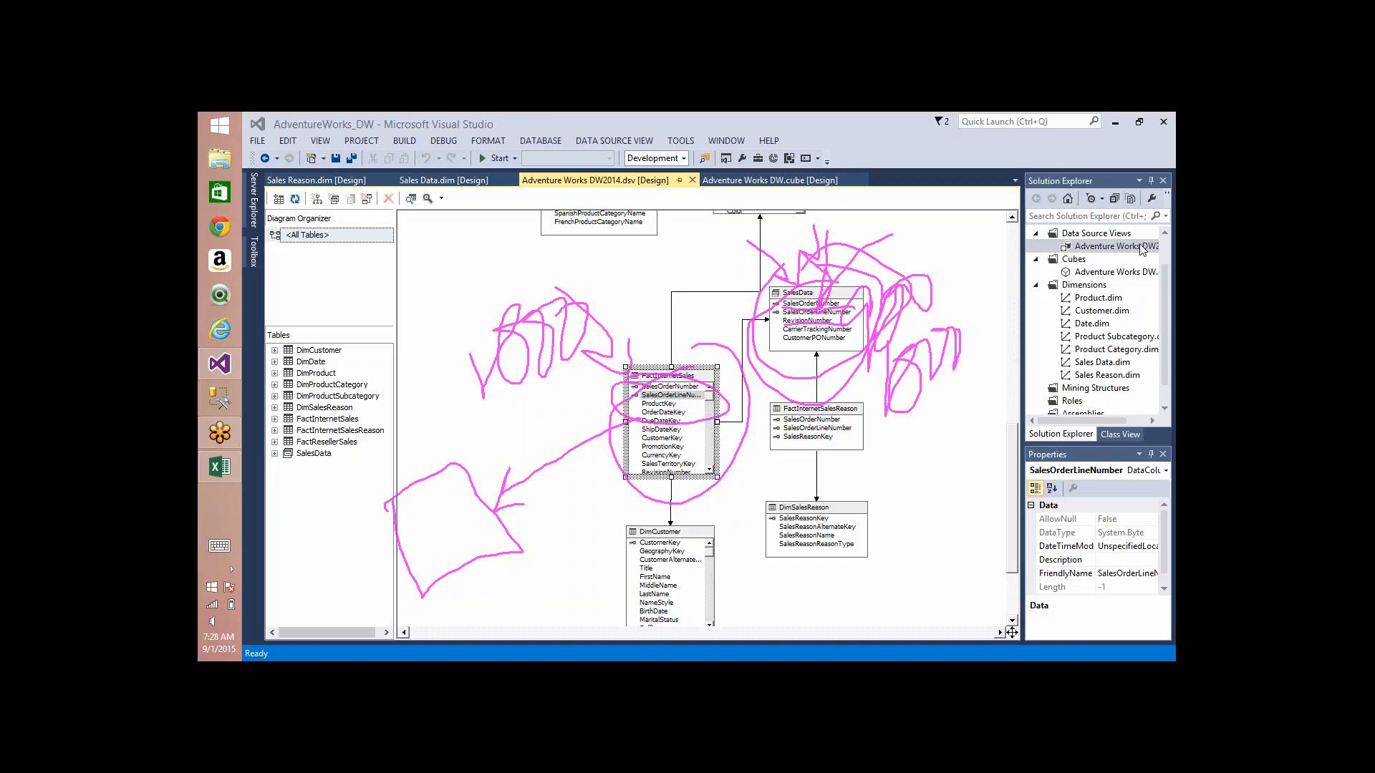
{"action": "left_click", "coordinate": [1077, 253]}
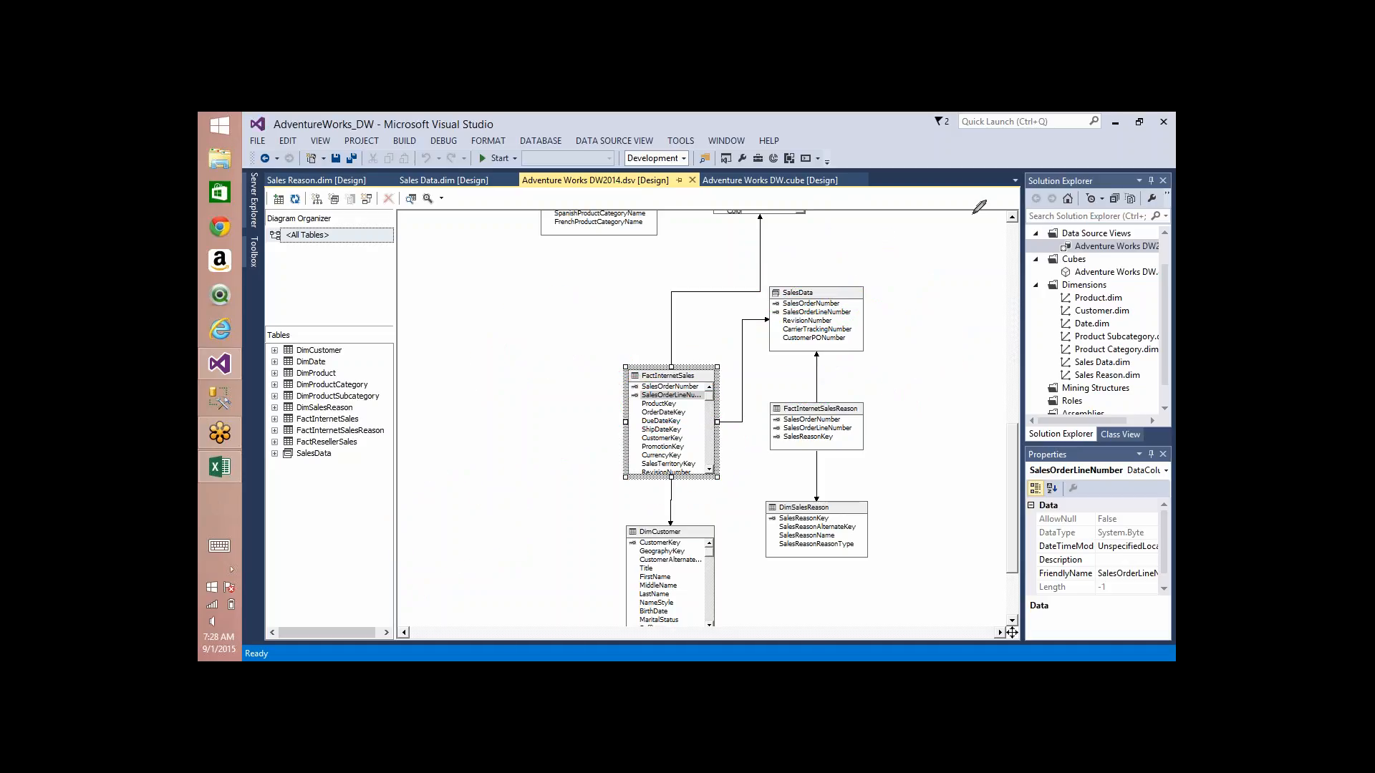
Step: Switch to the Excel workbook and enter the headings ProdID and CustID in C5:D5 of Sheet2
{"action": "left_click", "coordinate": [233, 467]}
{"action": "left_click", "coordinate": [391, 635]}
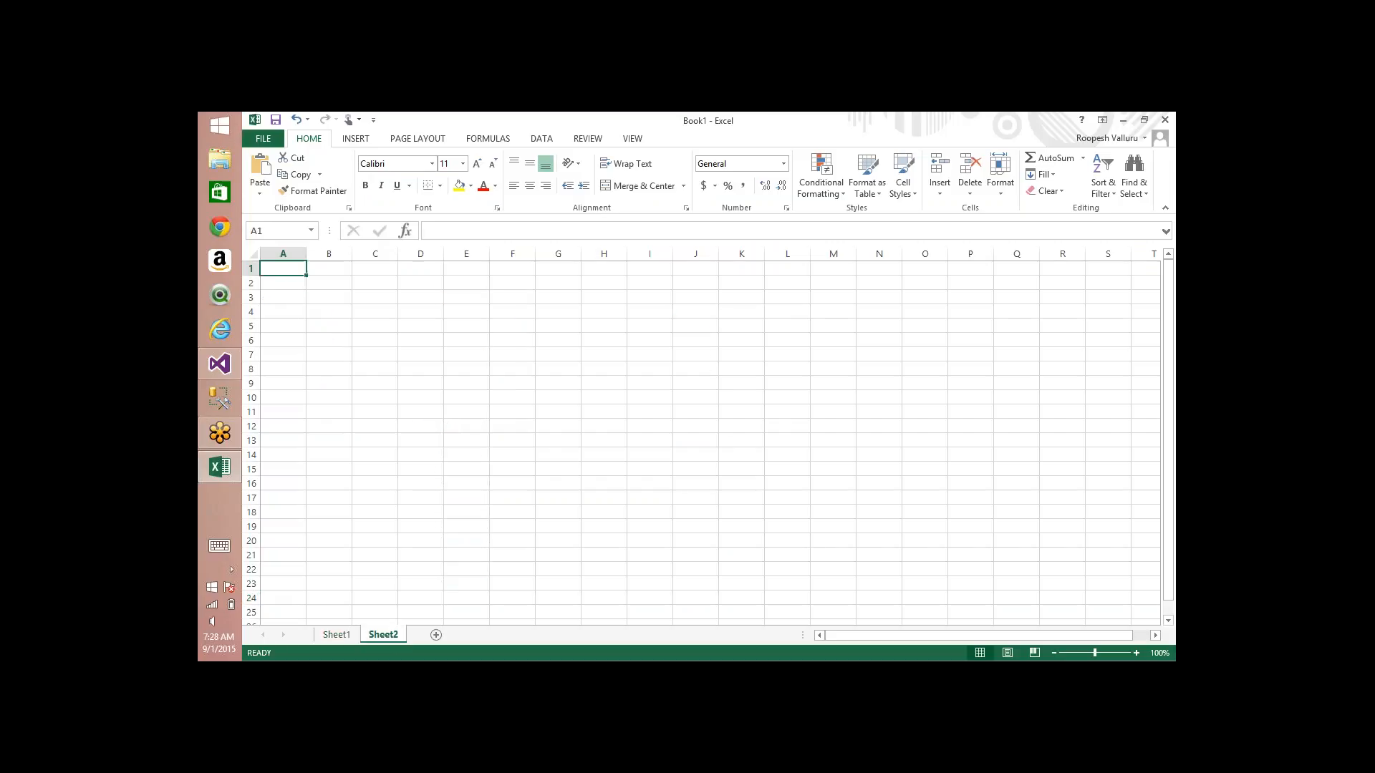
{"action": "left_click", "coordinate": [393, 320]}
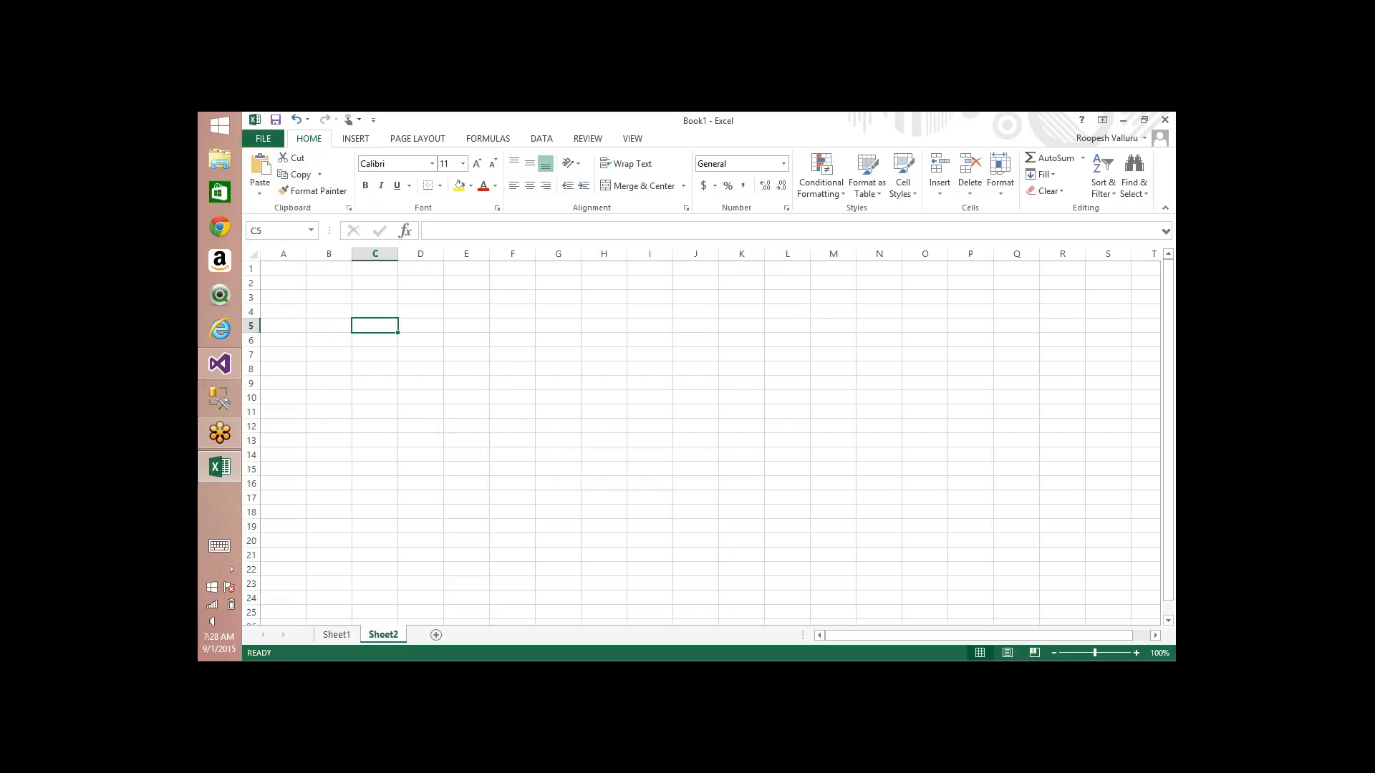
{"action": "type", "text": "ID"}
{"action": "key", "text": "Tab"}
{"action": "key", "text": "Left"}
{"action": "type", "text": "ProdID"}
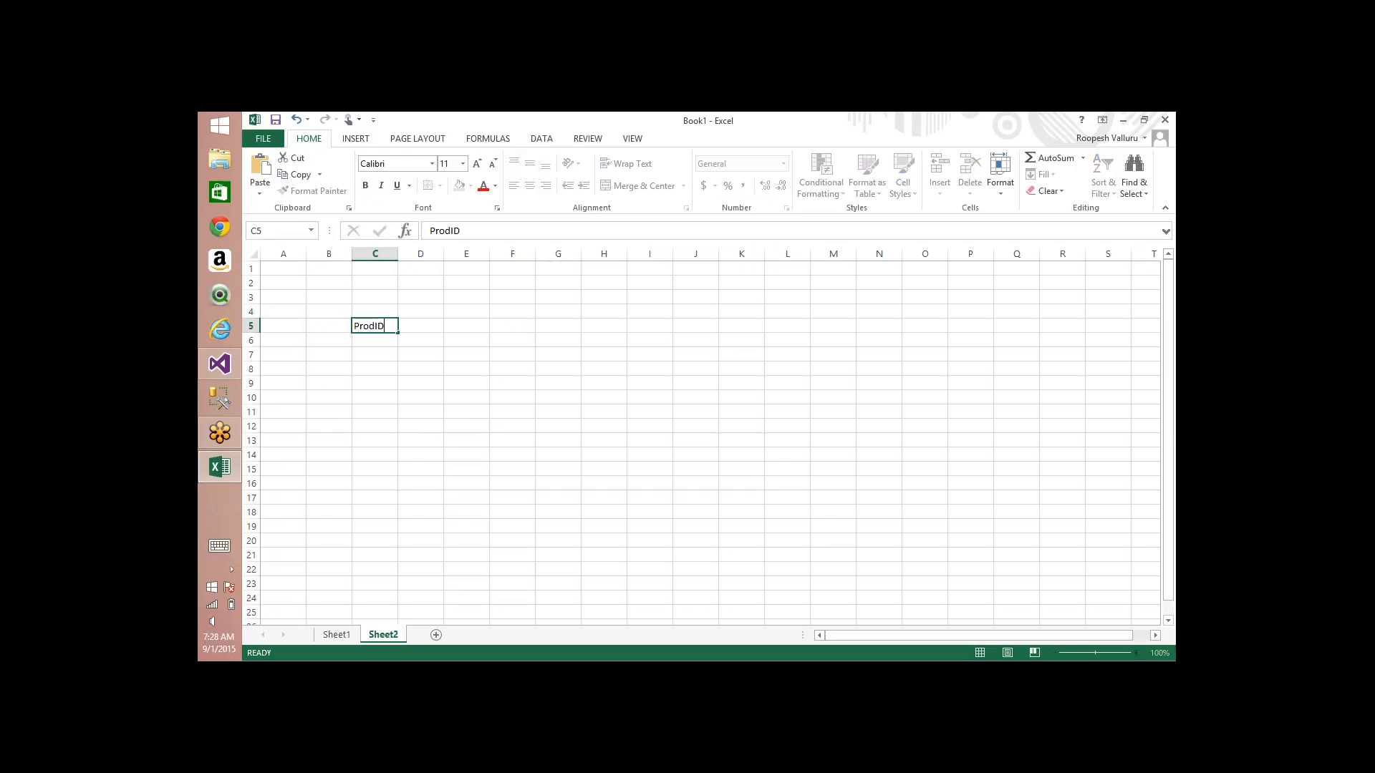
{"action": "key", "text": "Tab"}
{"action": "type", "text": "CustID"}
{"action": "key", "text": "Tab"}
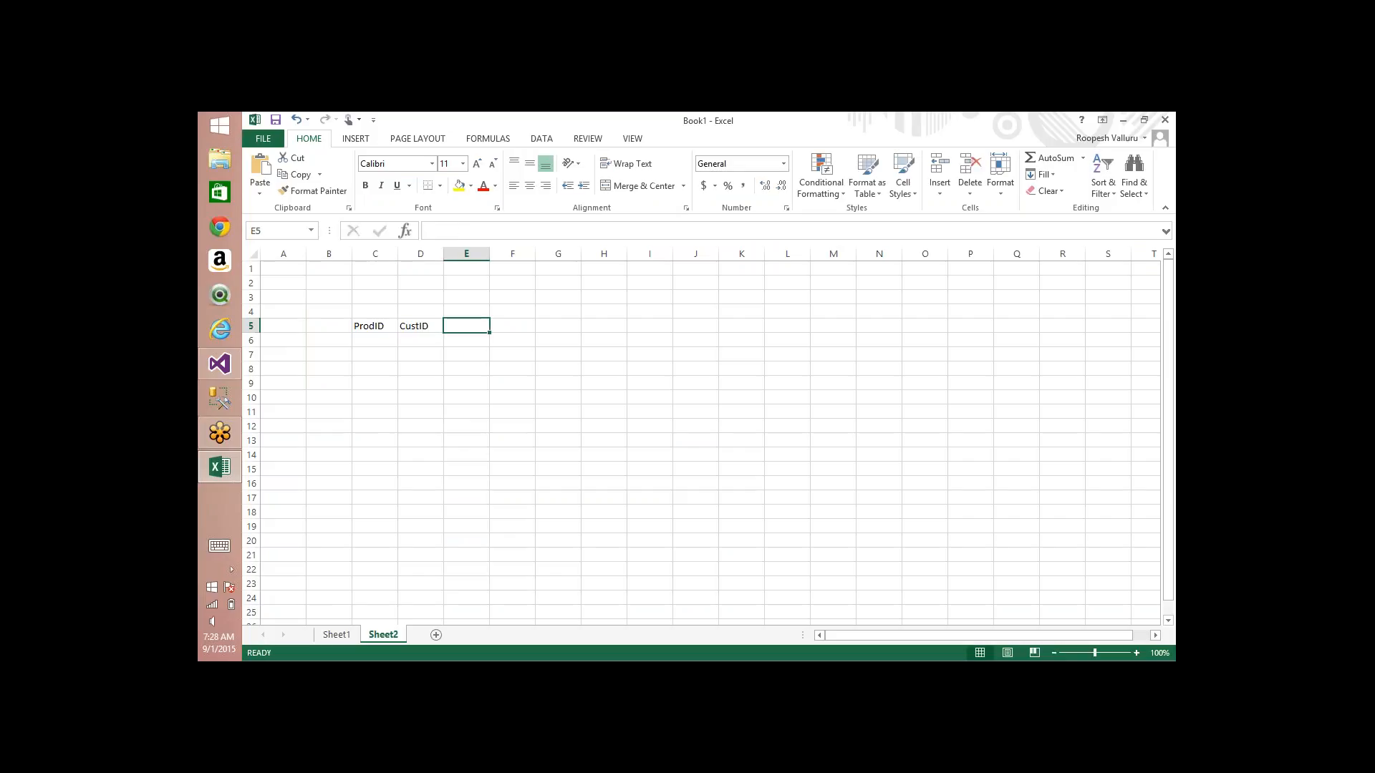
Step: Continue the heading row with SalesID, SalesAmt and TaxAmt in E5:G5
{"action": "type", "text": "SalesID"}
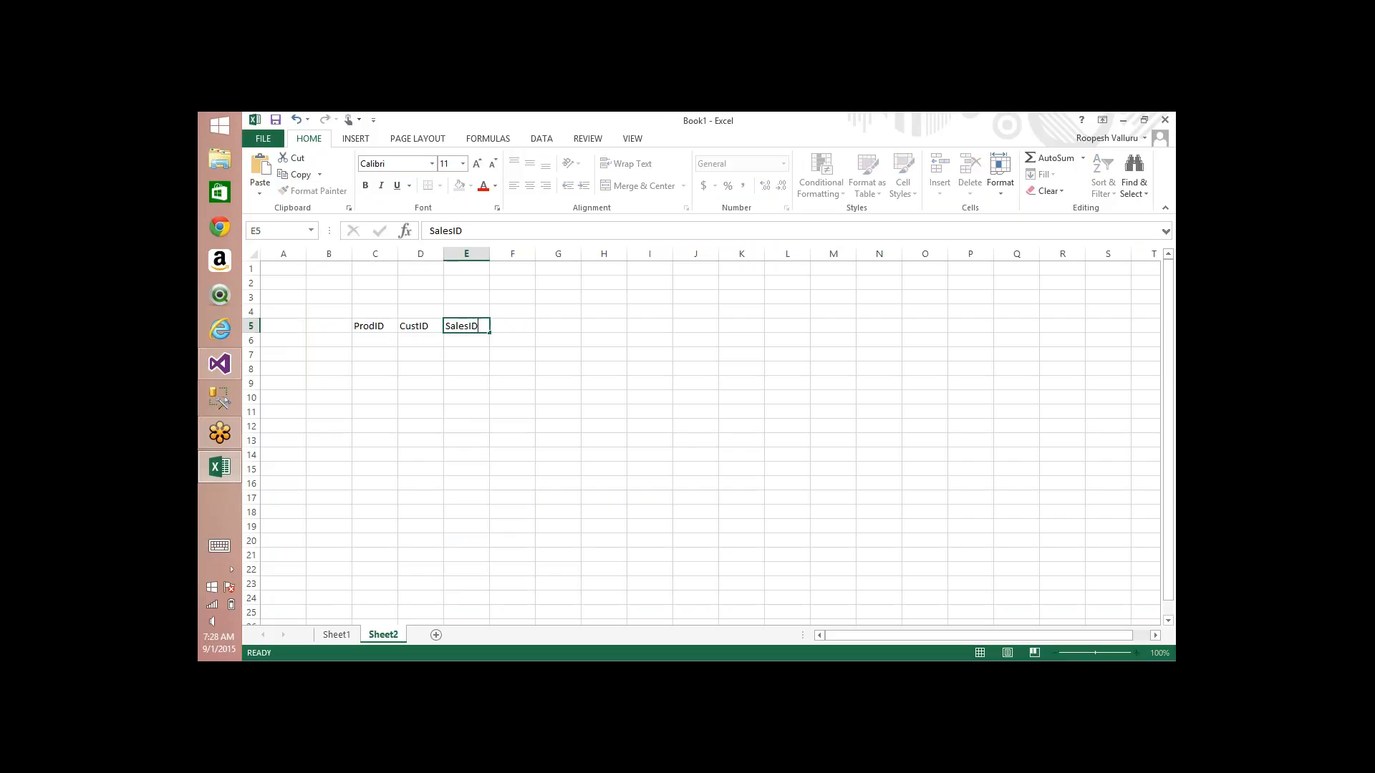
{"action": "key", "text": "Tab"}
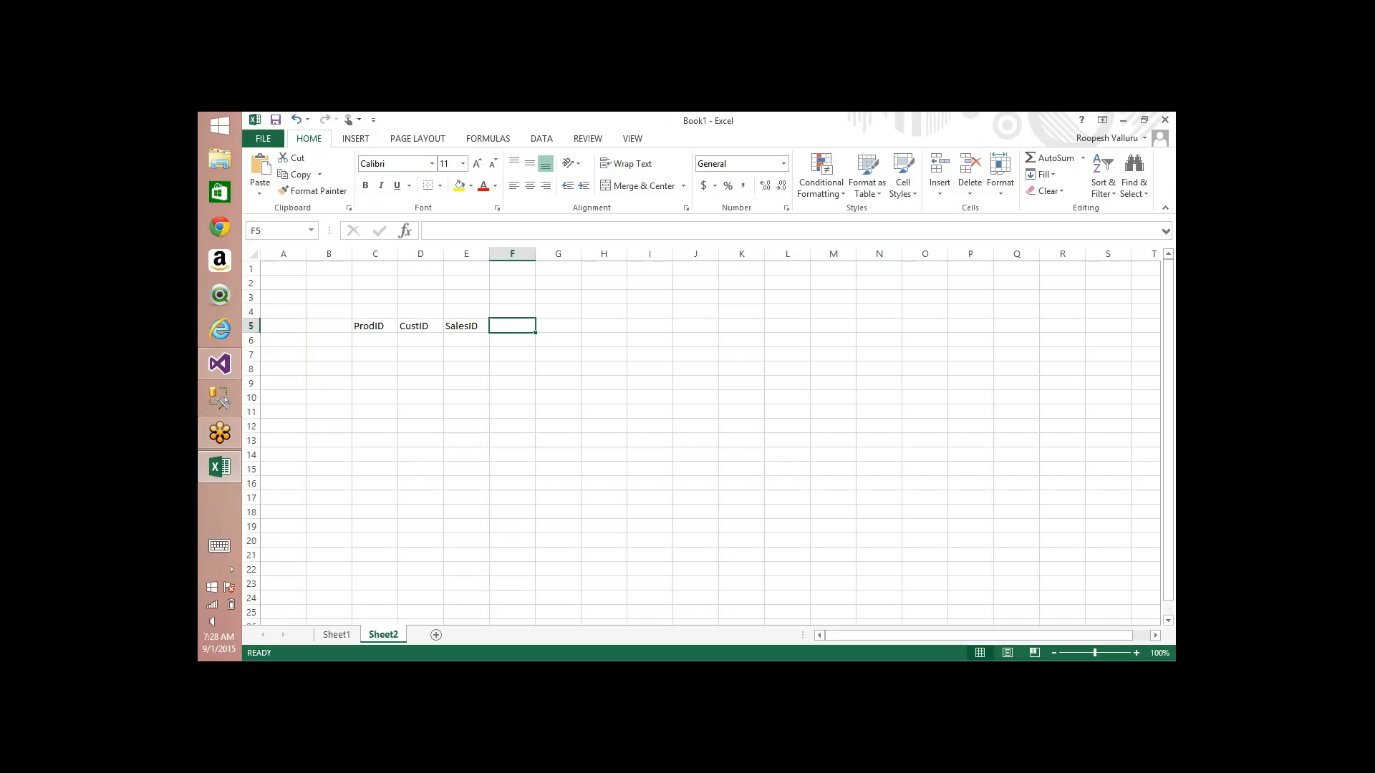
{"action": "type", "text": "SalesA"}
{"action": "type", "text": "mt"}
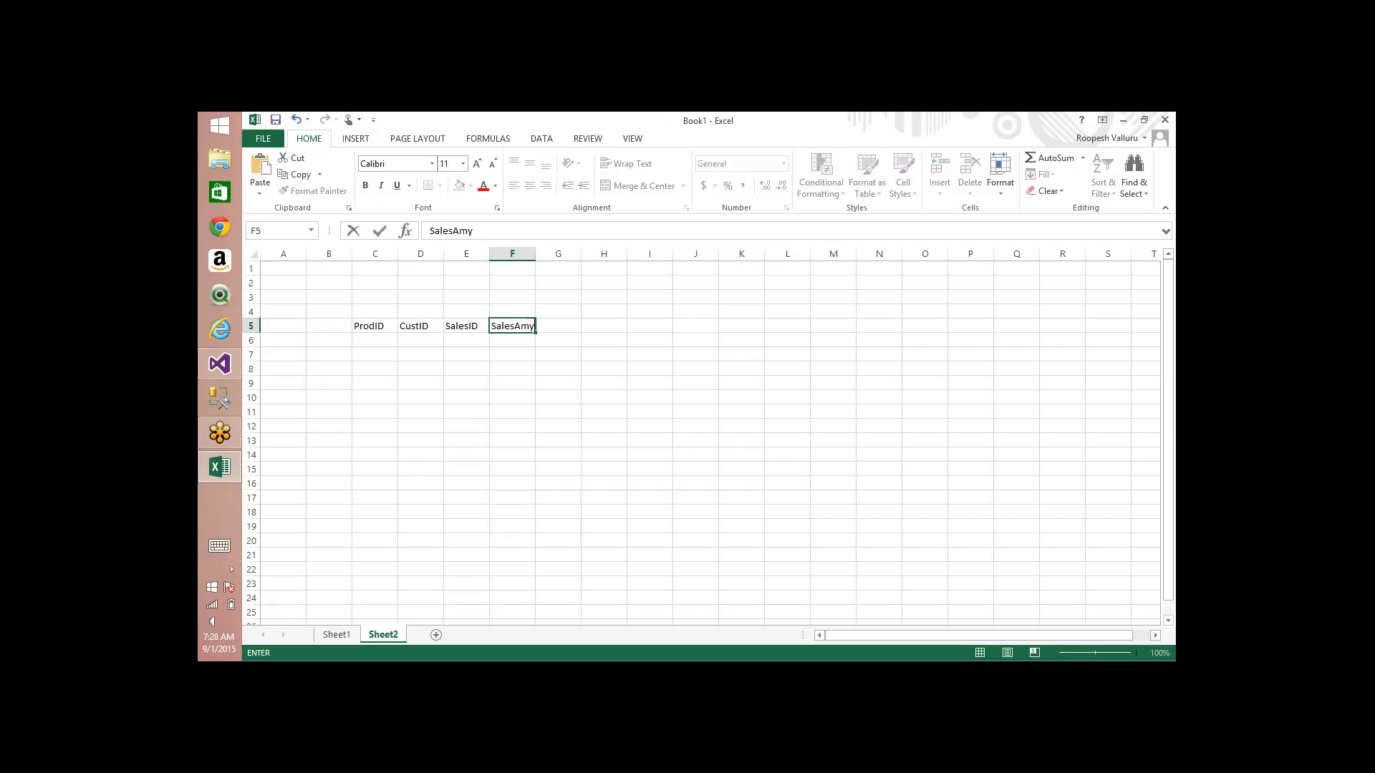
{"action": "key", "text": "Tab"}
{"action": "type", "text": "TaxAmt"}
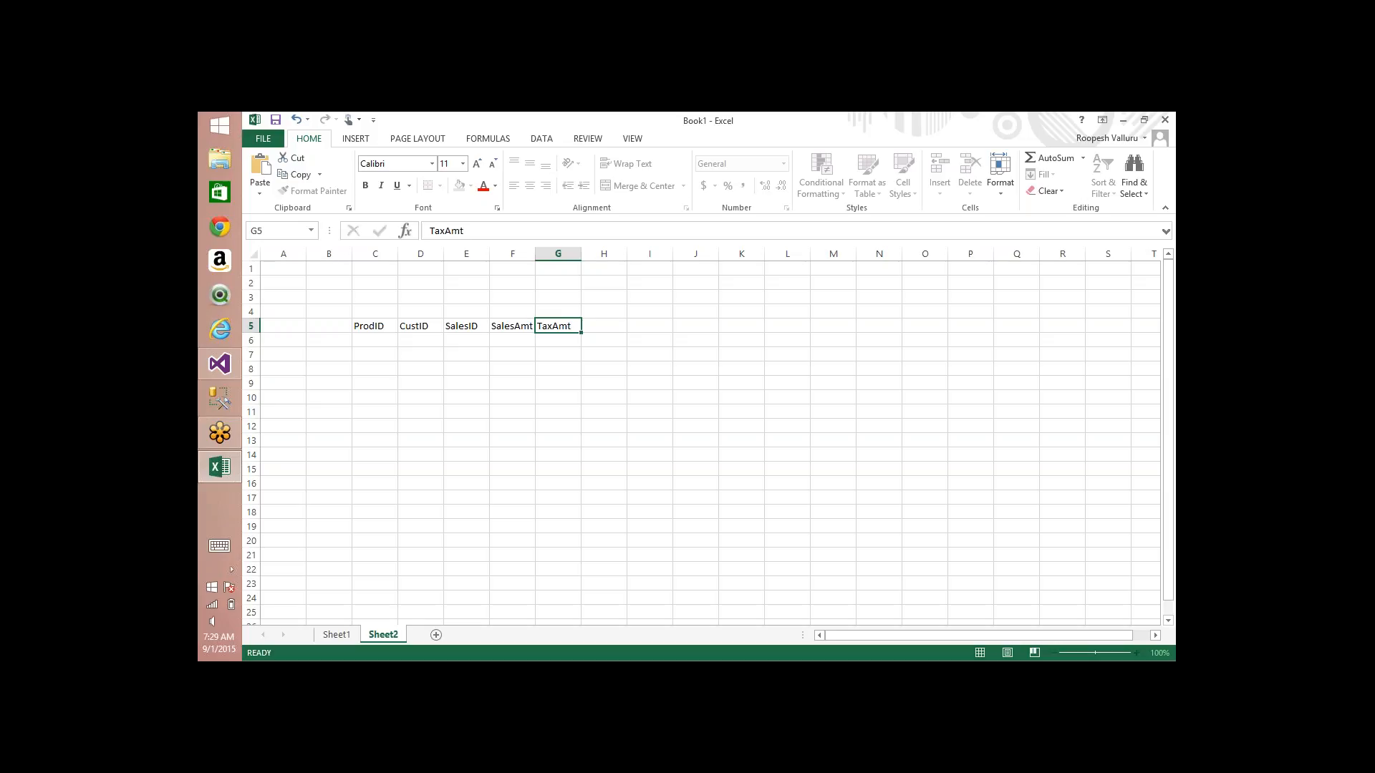
{"action": "key", "text": "Tab"}
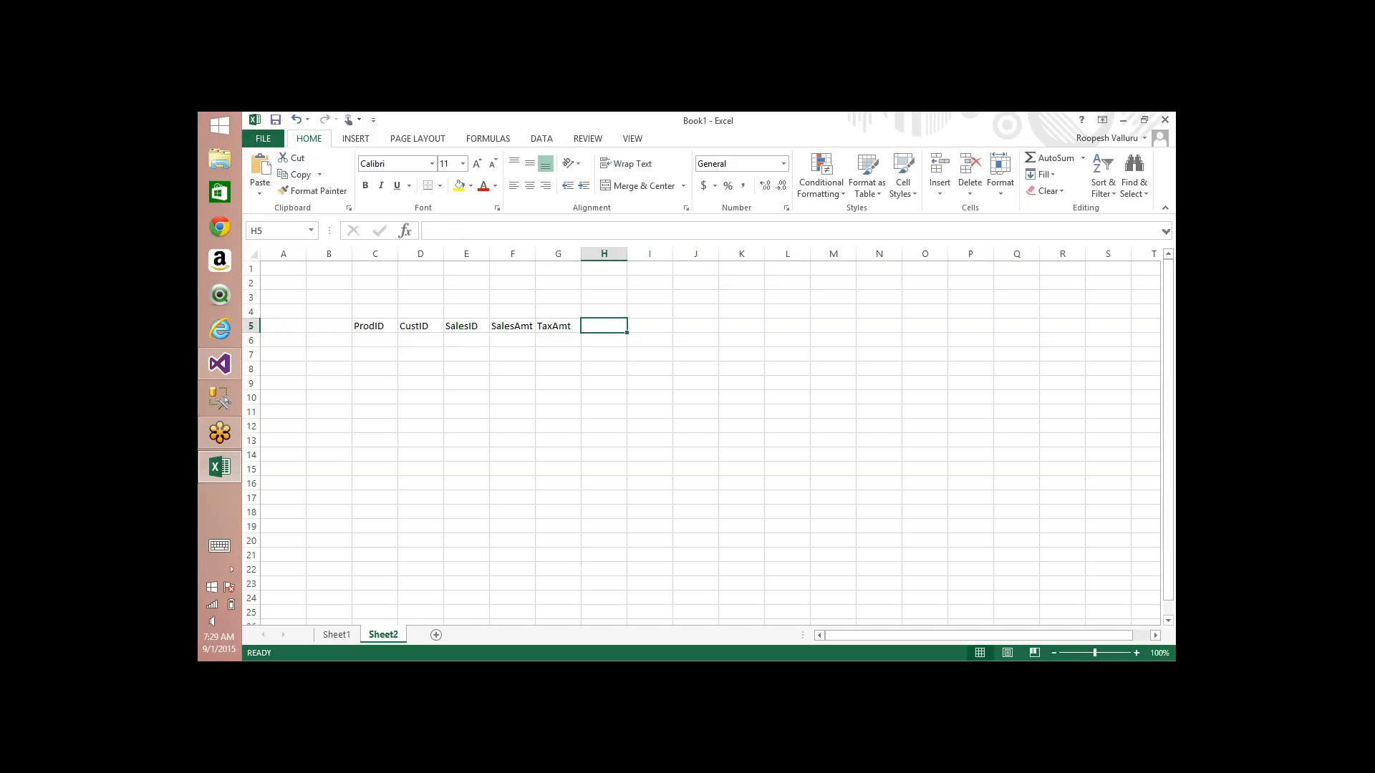
Step: Add the flag headings Is shippied, Is Ordered, Is Delivered and Is Due Cleared in H5:K5
{"action": "type", "text": "Is "}
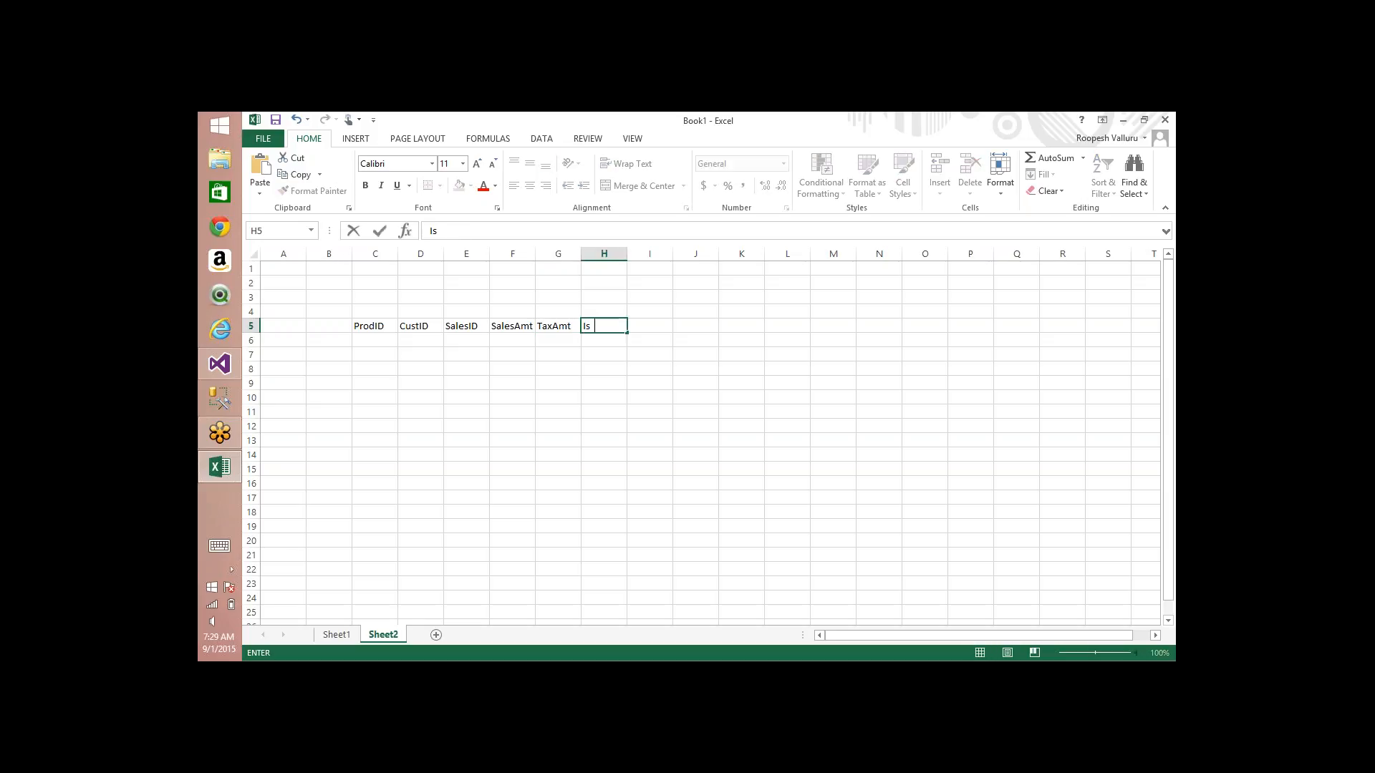
{"action": "type", "text": "shippie"}
{"action": "key", "text": "Tab"}
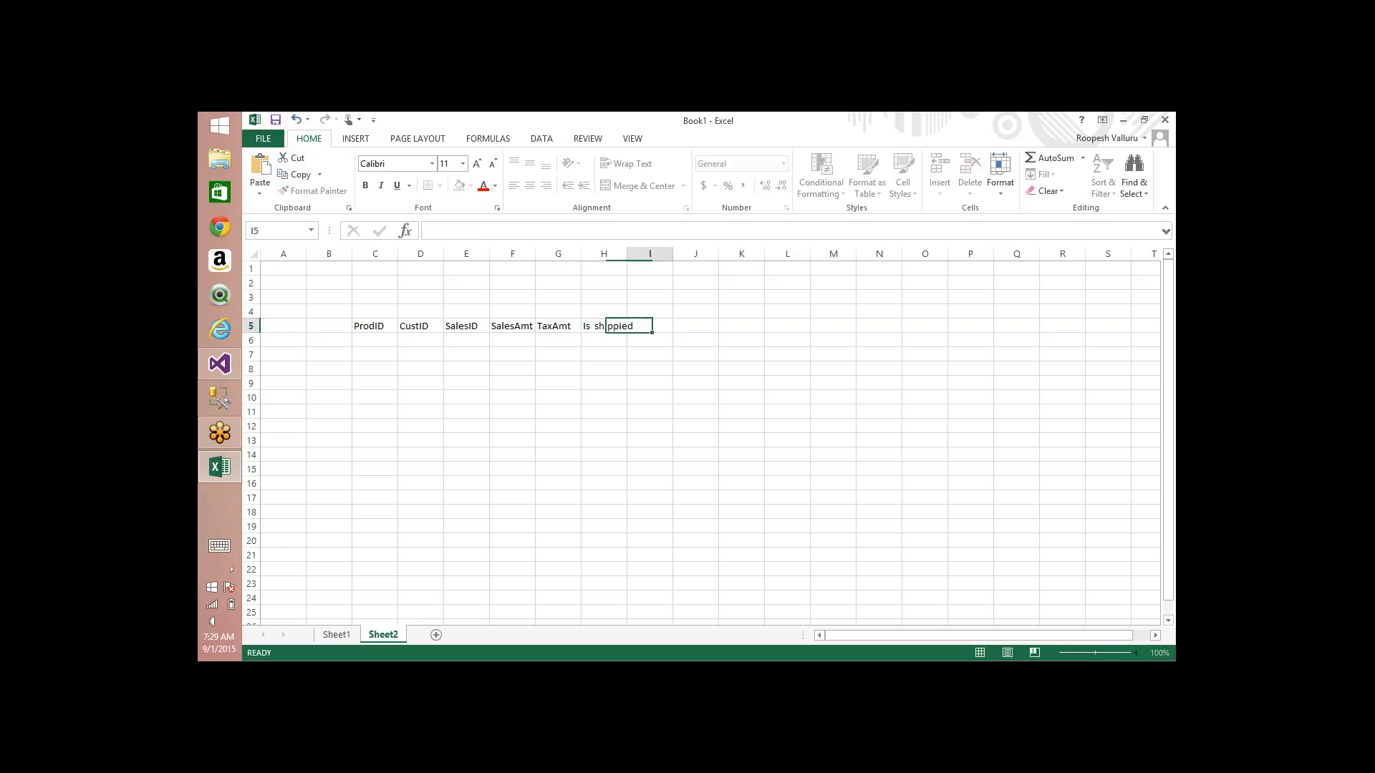
{"action": "type", "text": "Is Ordered"}
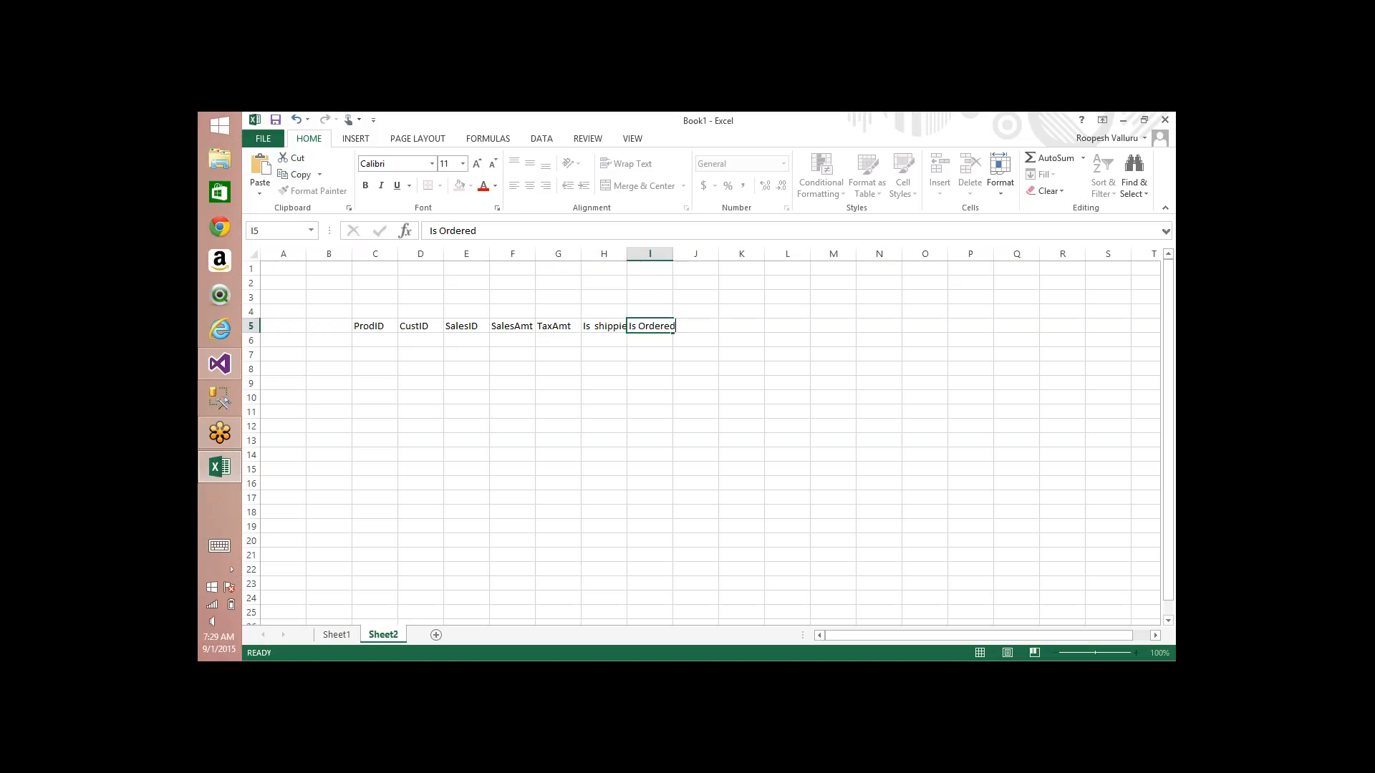
{"action": "key", "text": "Tab"}
{"action": "type", "text": "Is"}
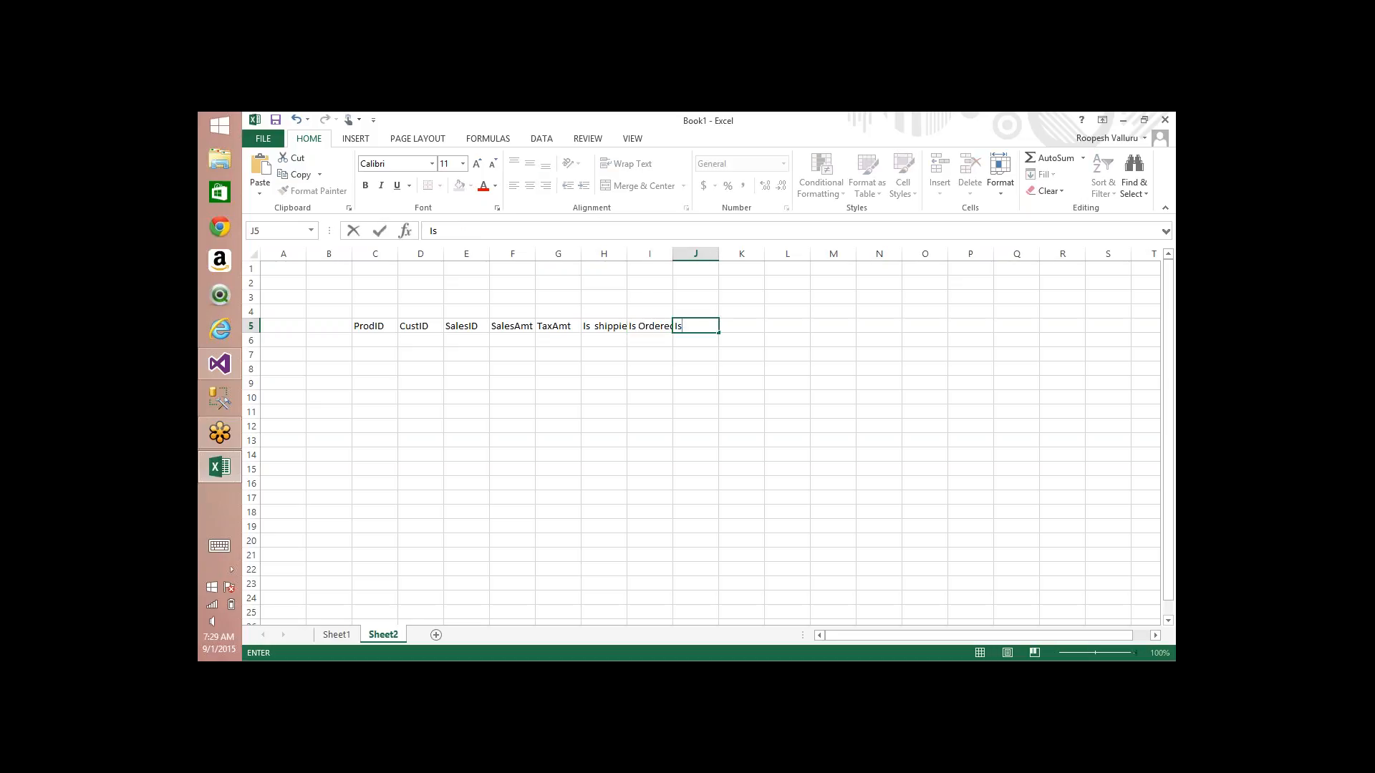
{"action": "type", "text": " Delivered"}
{"action": "key", "text": "Tab"}
{"action": "type", "text": "Is D"}
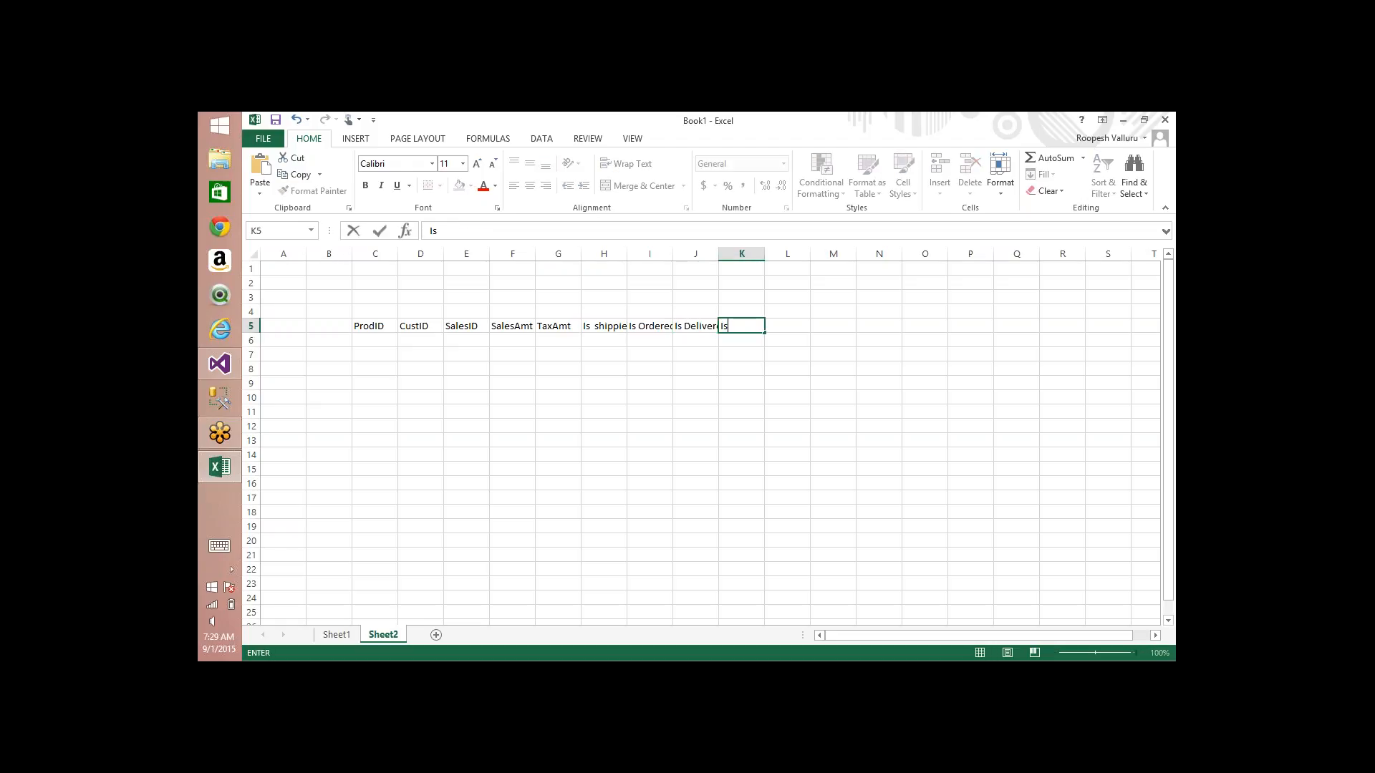
{"action": "type", "text": "ue Cleared"}
{"action": "key", "text": "ctrl+Return"}
Step: Widen columns H, I and J so the Is shippied, Is Ordered and Is Delivered headings fit
{"action": "key", "text": "Down"}
{"action": "key", "text": "Left"}
{"action": "key", "text": "Left"}
{"action": "key", "text": "Left"}
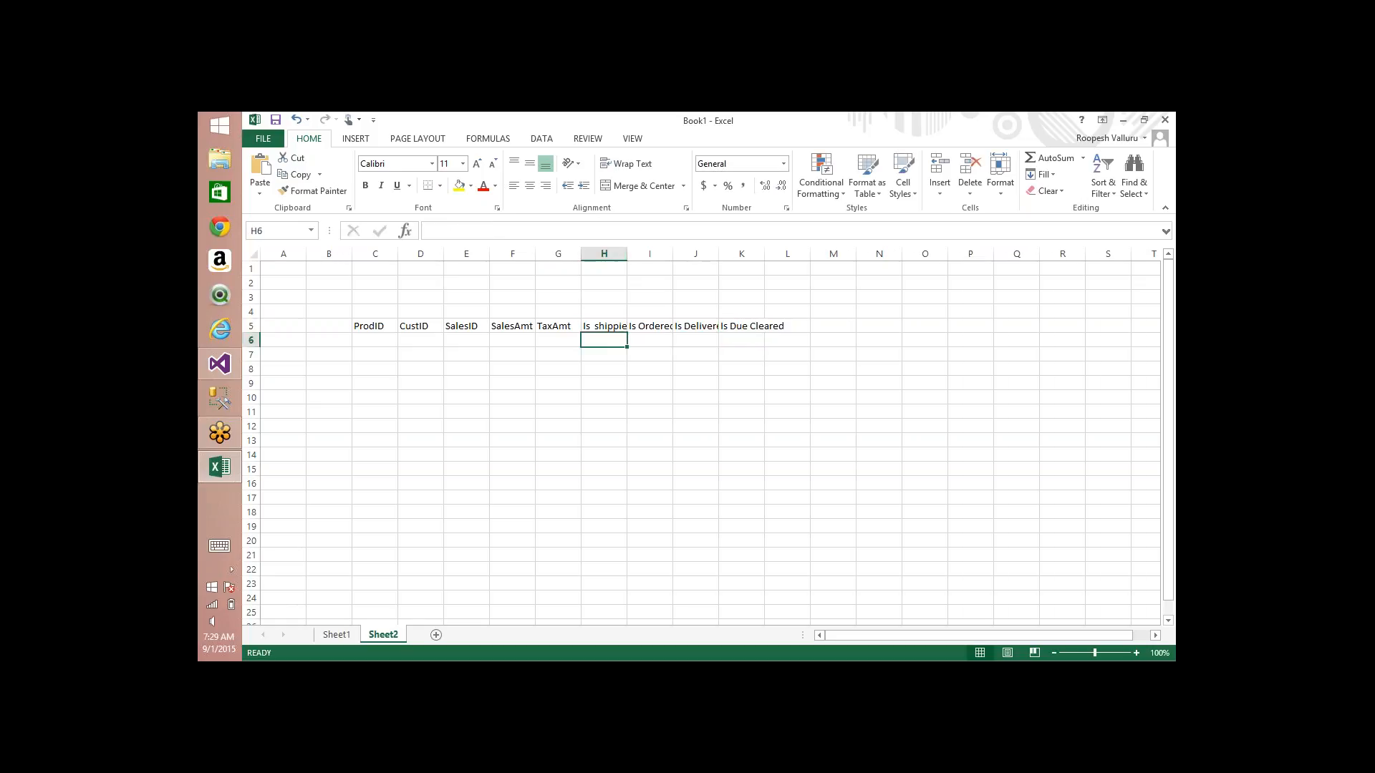
{"action": "double_click", "coordinate": [626, 256]}
{"action": "left_click", "coordinate": [685, 256]}
{"action": "left_click_drag", "start_coordinate": [685, 256], "coordinate": [746, 256]}
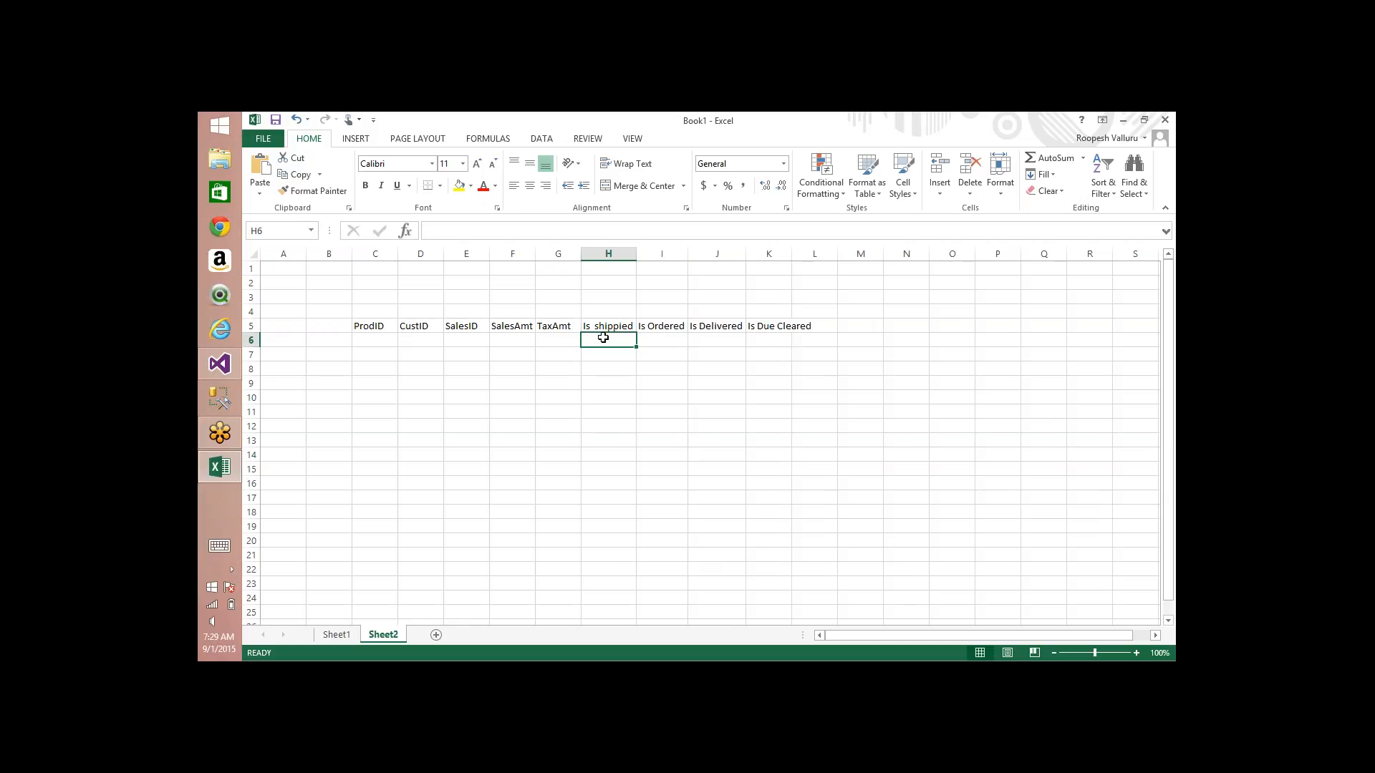
Step: Fill row 6 with Yes for Is shippied, Is Ordered and Is Delivered, and No for Is Due Cleared
{"action": "type", "text": "Yes"}
{"action": "key", "text": "Tab"}
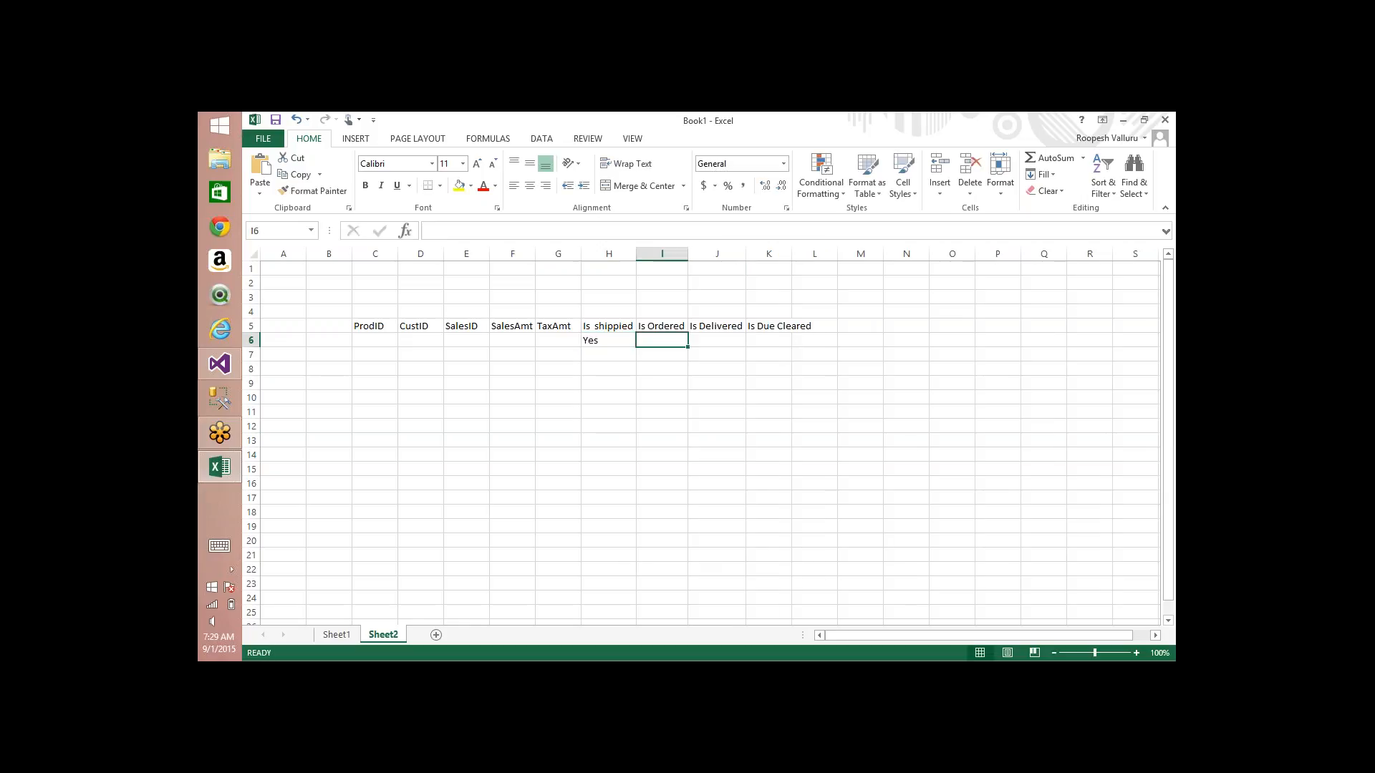
{"action": "type", "text": "Ye"}
{"action": "key", "text": "Tab"}
{"action": "type", "text": "s"}
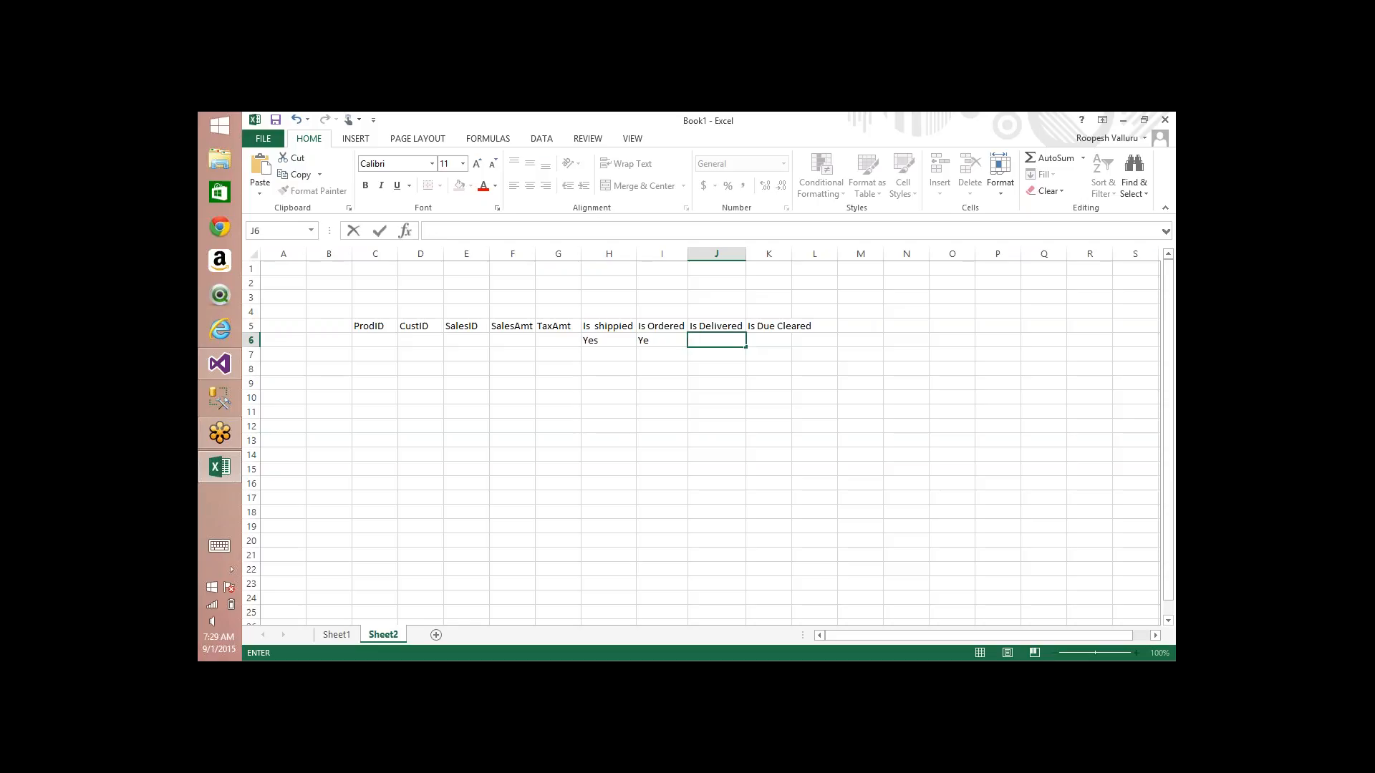
{"action": "key", "text": "Left"}
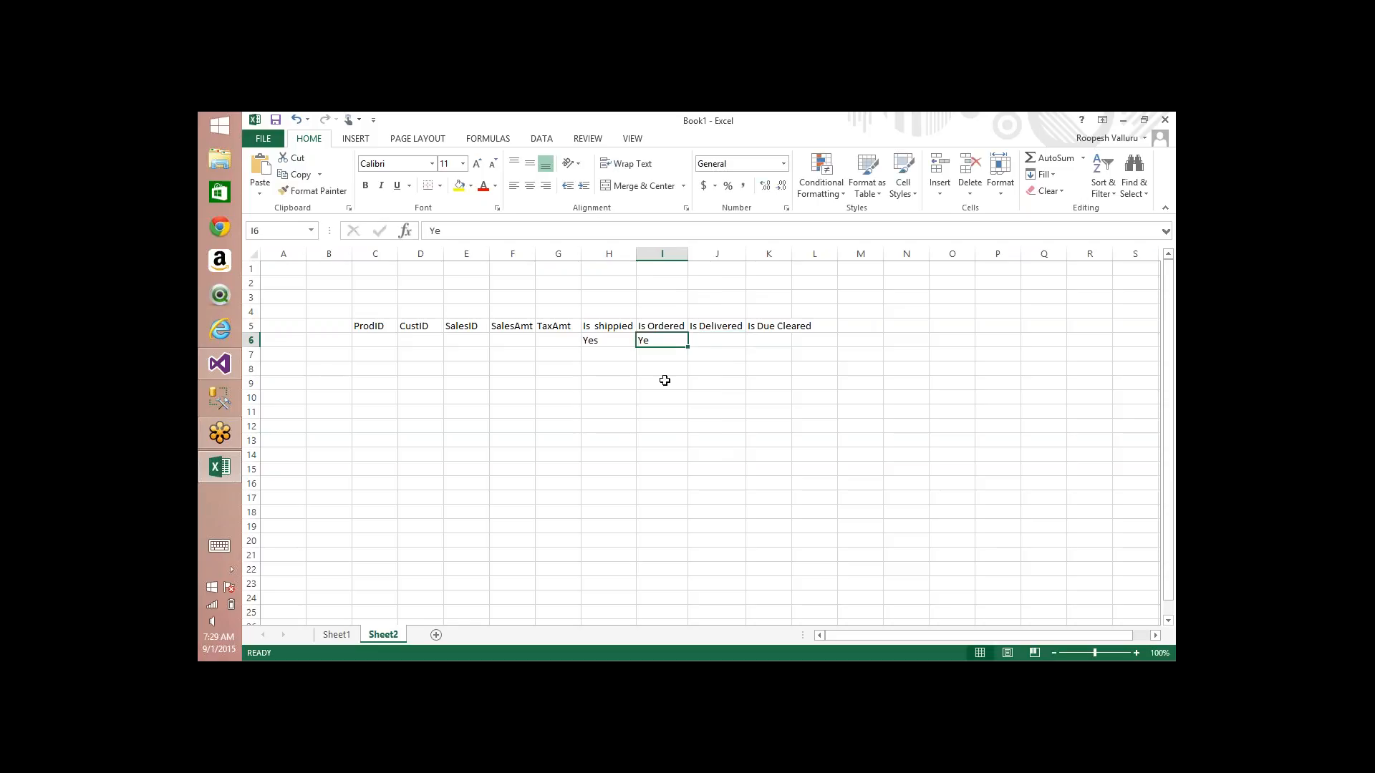
{"action": "type", "text": "Yes"}
{"action": "key", "text": "Tab"}
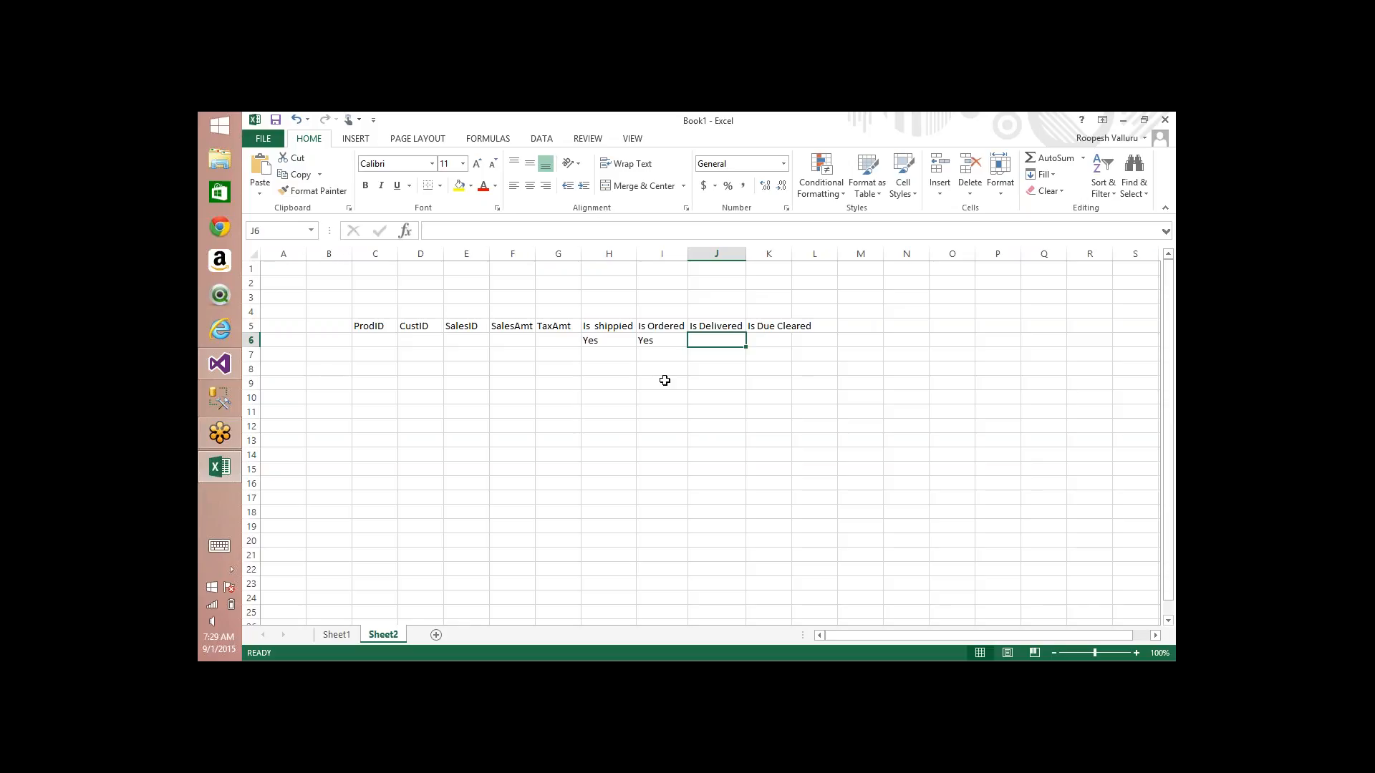
{"action": "type", "text": "Yes"}
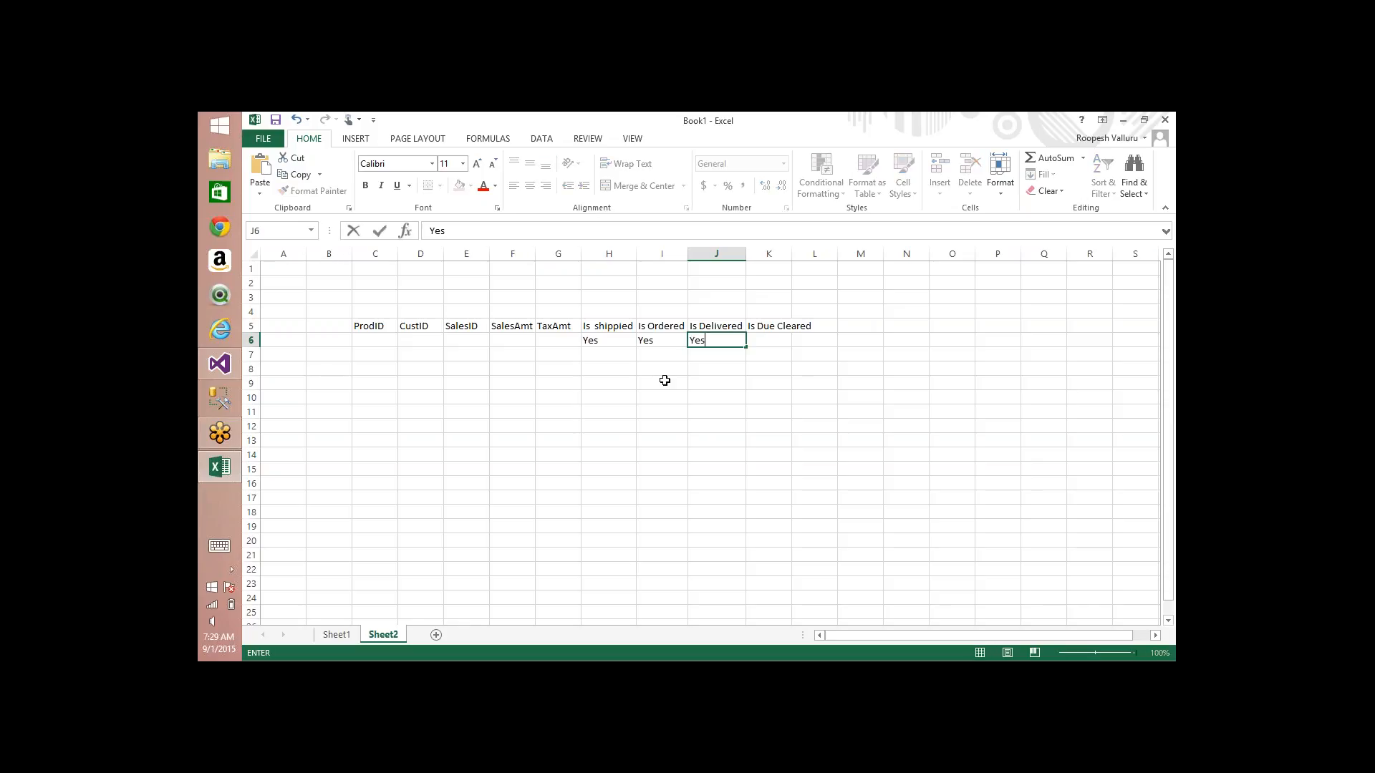
{"action": "key", "text": "Tab"}
{"action": "type", "text": "No"}
{"action": "key", "text": "Return"}
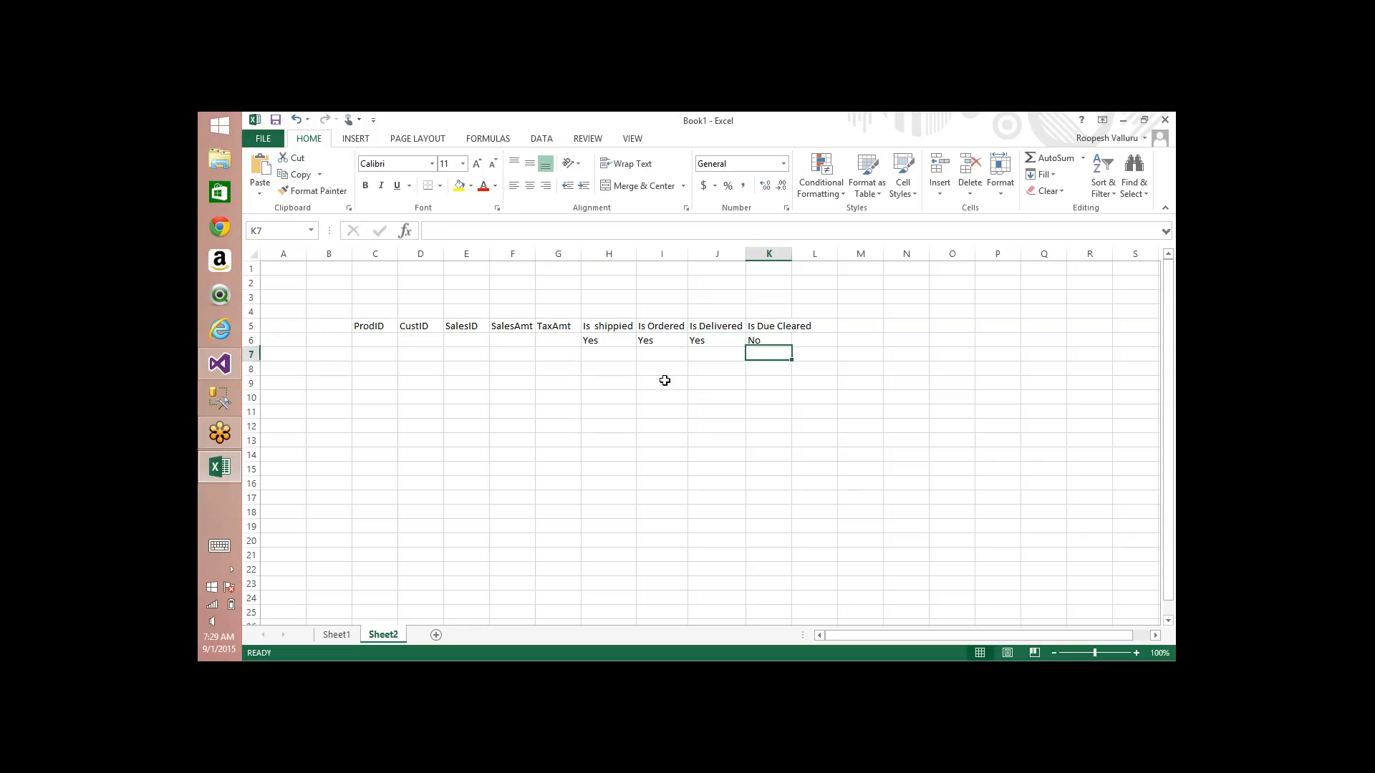
Step: Fill row 7 with Yes in all four flag columns, H7:K7
{"action": "key", "text": "Left"}
{"action": "key", "text": "Right"}
{"action": "type", "text": "Yes"}
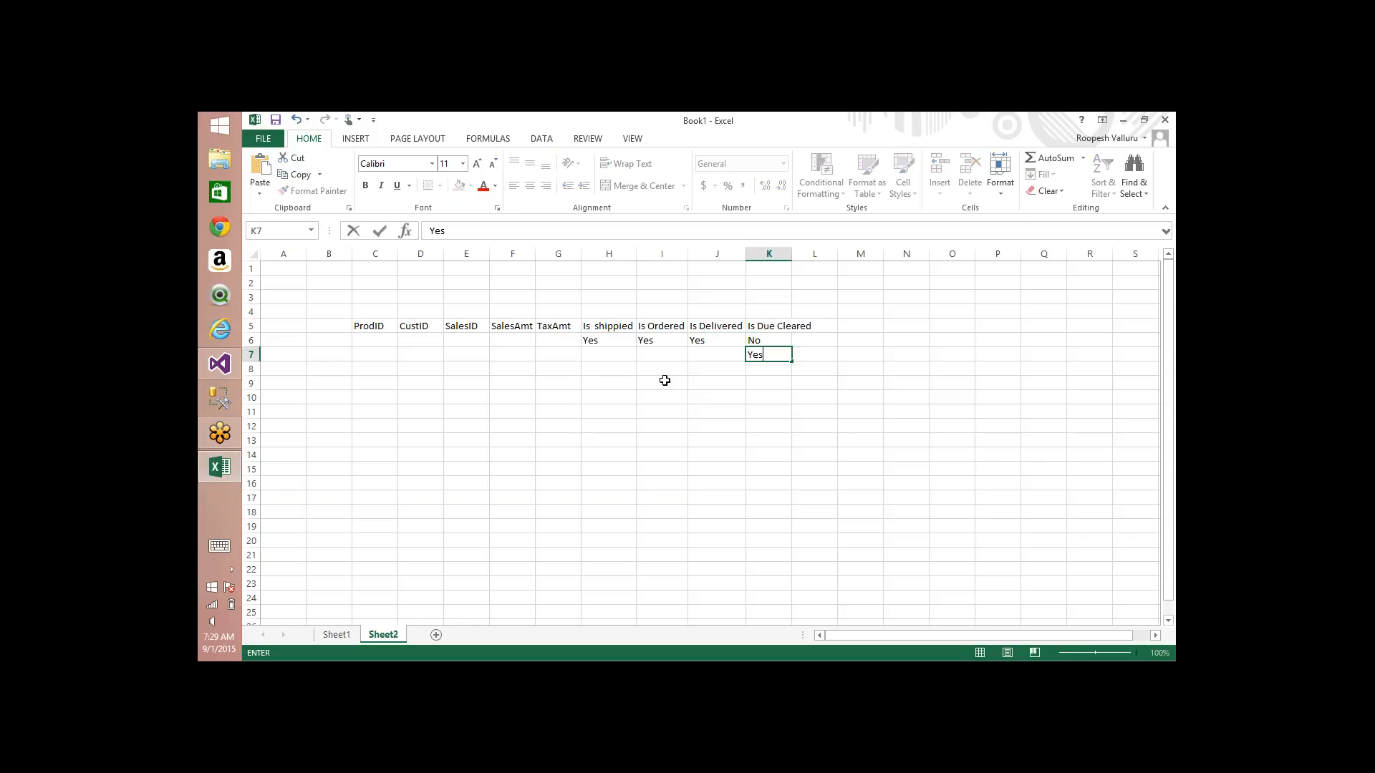
{"action": "key", "text": "Left"}
{"action": "type", "text": "Yes"}
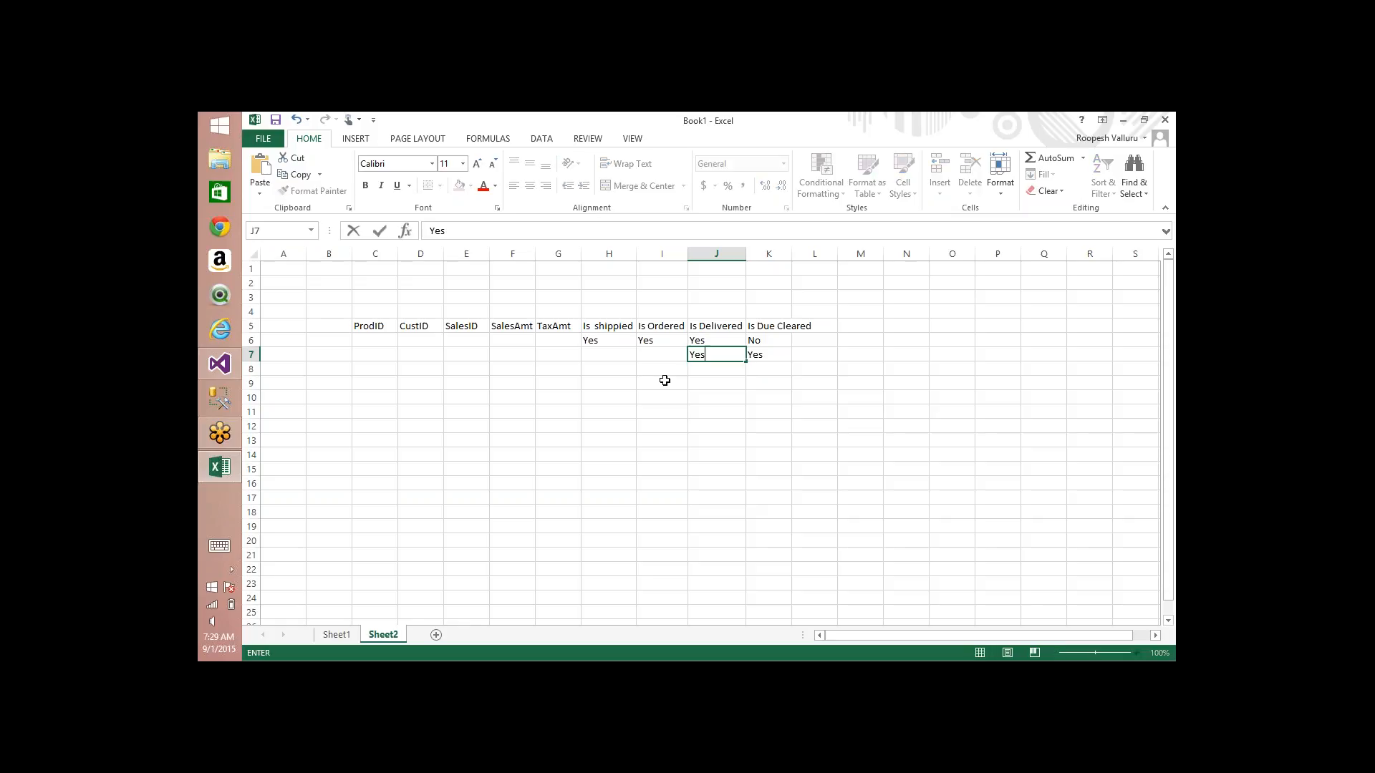
{"action": "key", "text": "Left"}
{"action": "type", "text": "Yes"}
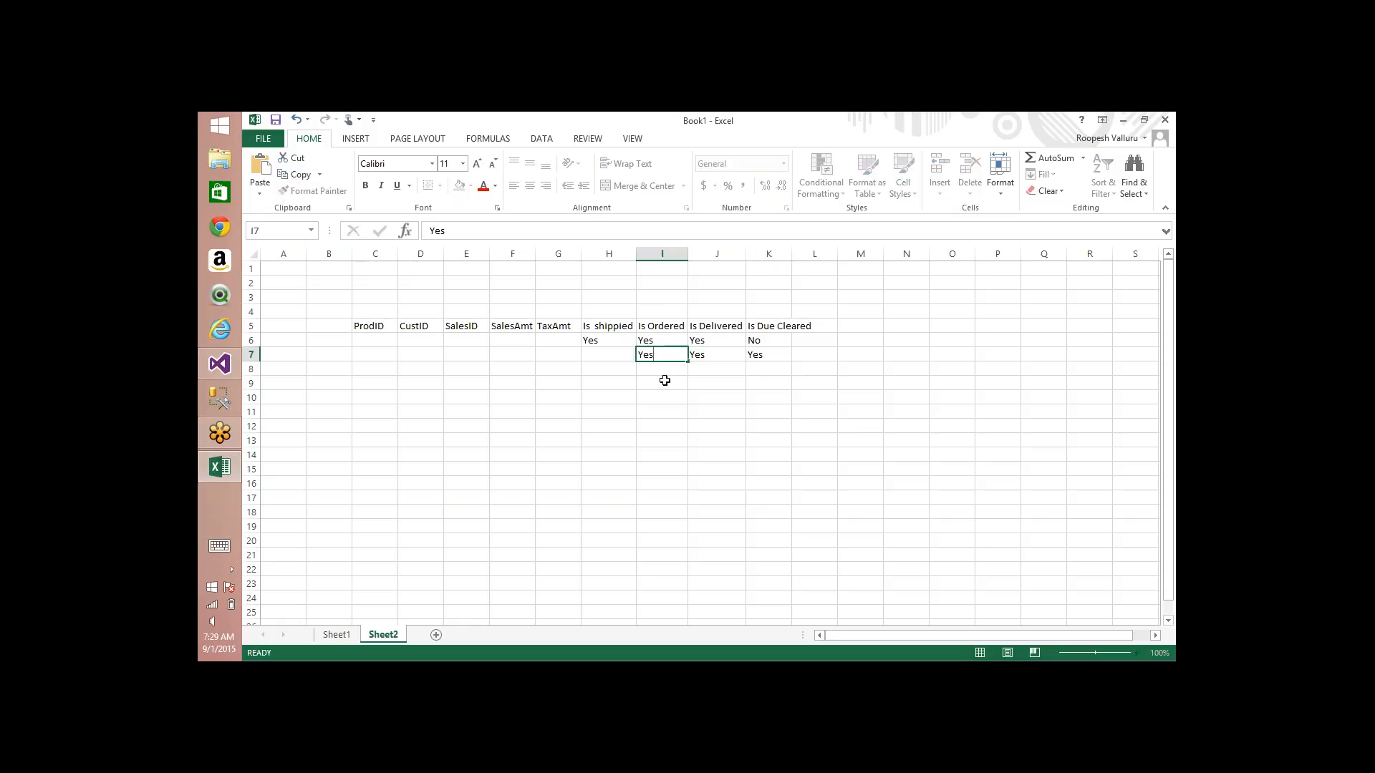
{"action": "key", "text": "Left"}
{"action": "type", "text": "Yes"}
{"action": "key", "text": "Return"}
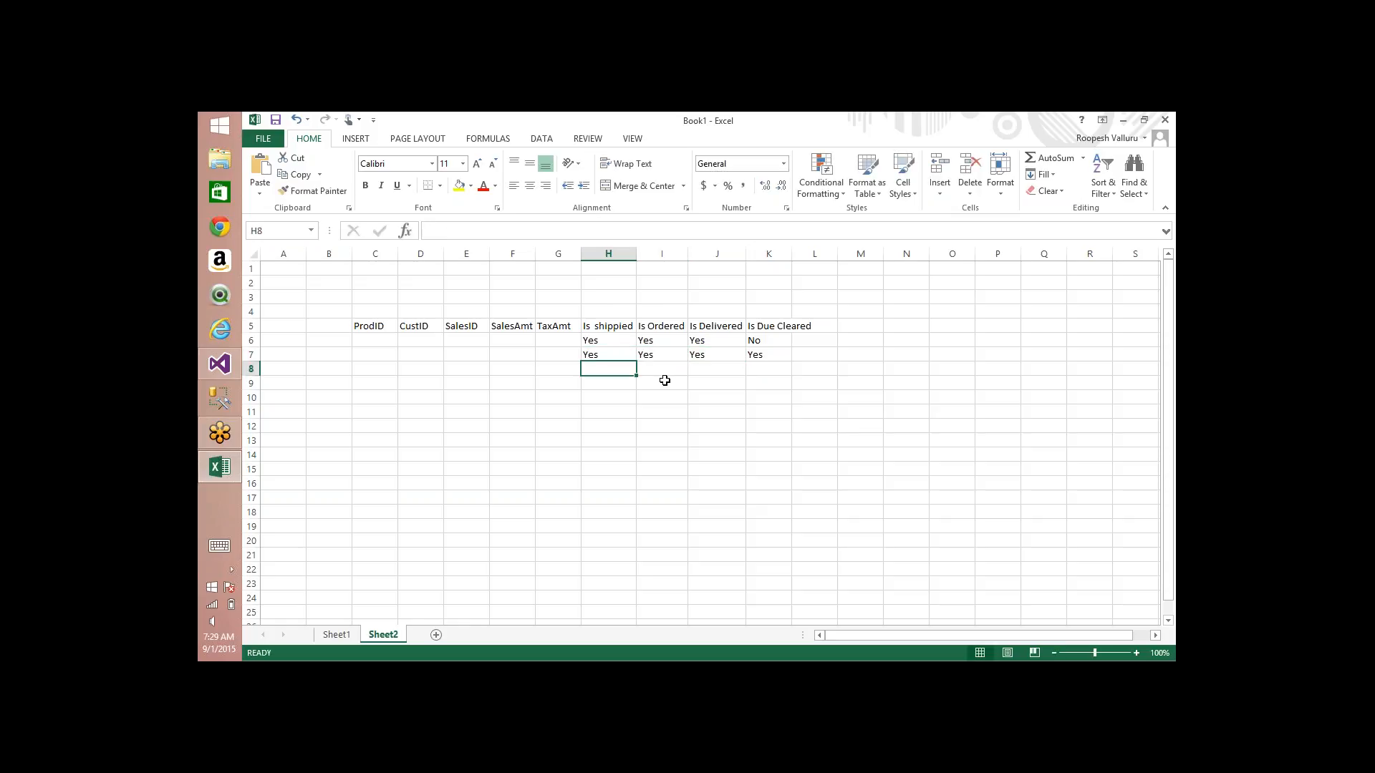
Step: Fill row 8 with No in all four flag columns, H8:K8
{"action": "type", "text": "No"}
{"action": "key", "text": "Right"}
{"action": "type", "text": "No"}
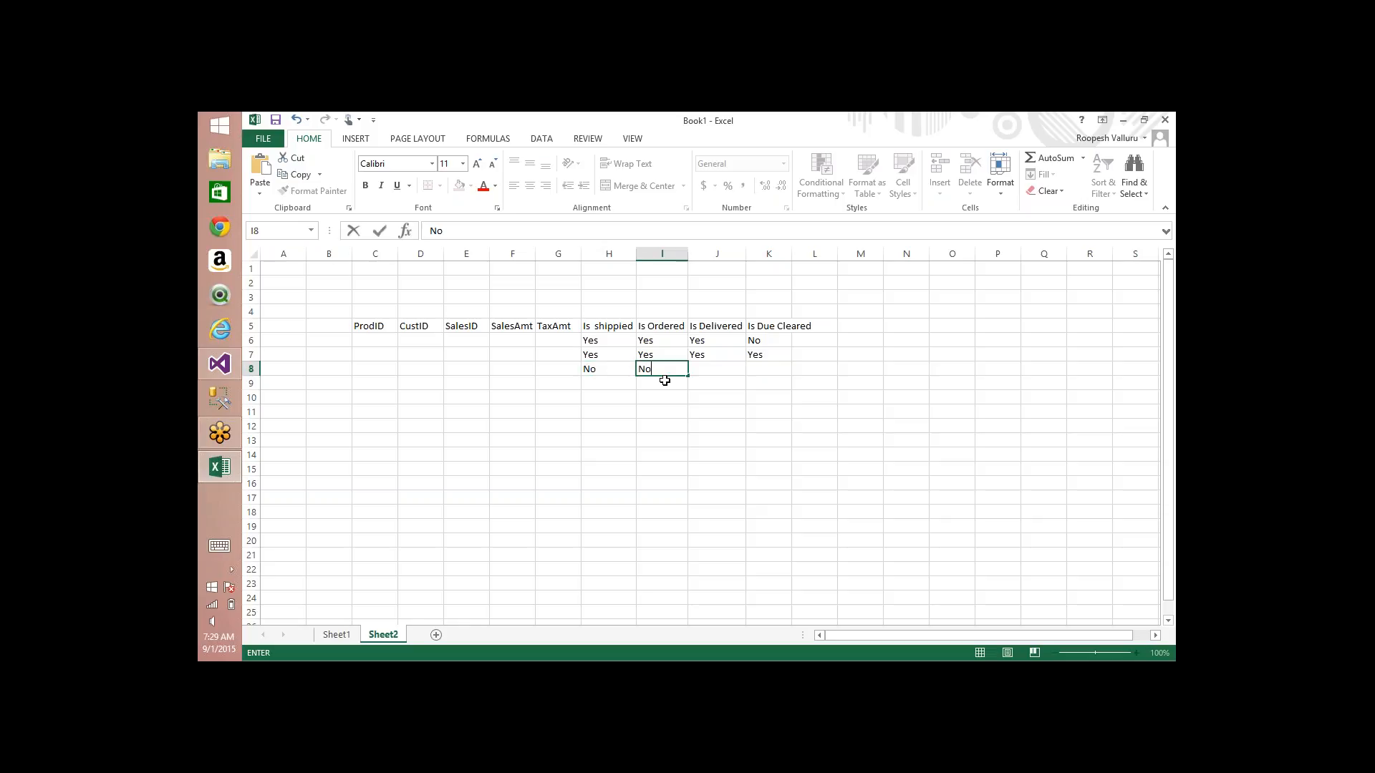
{"action": "key", "text": "Right"}
{"action": "type", "text": "No"}
{"action": "key", "text": "Right"}
{"action": "type", "text": "NO"}
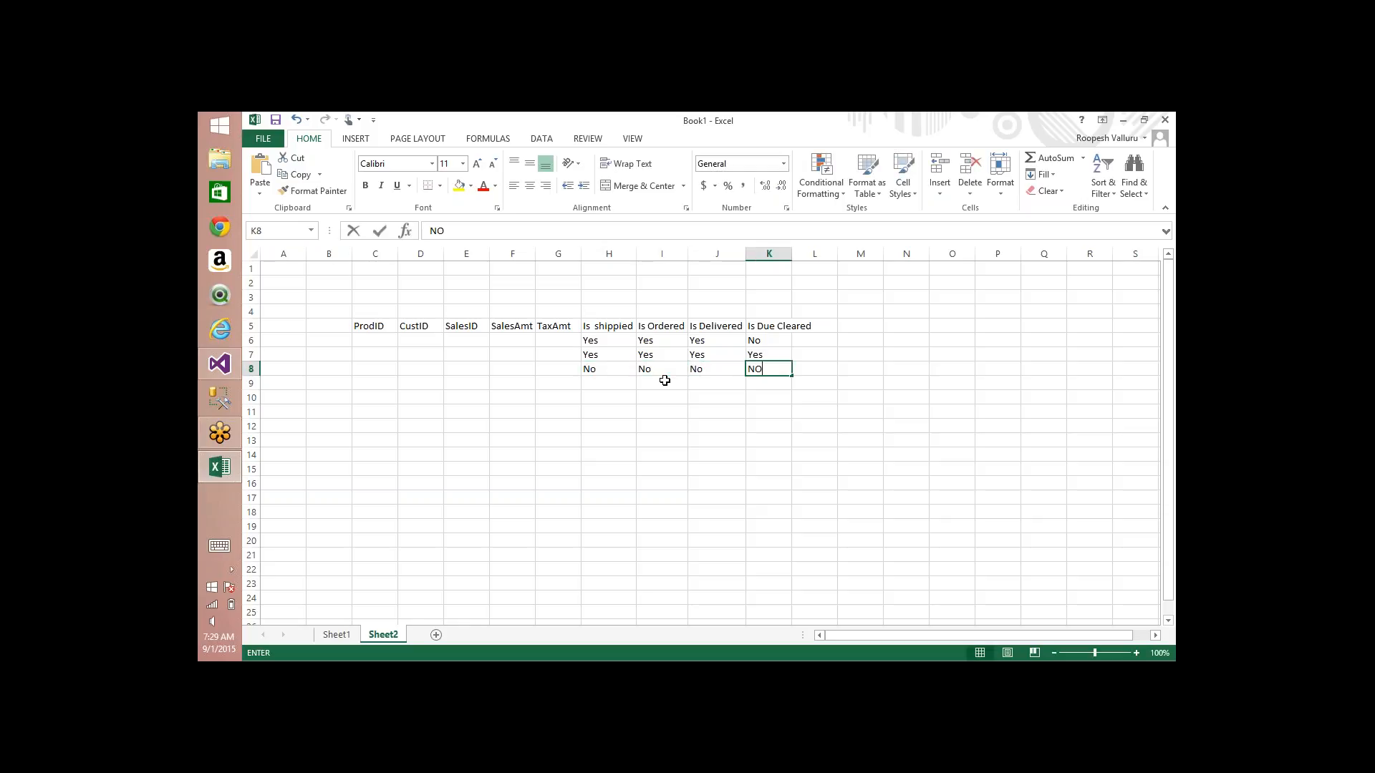
{"action": "key", "text": "Return"}
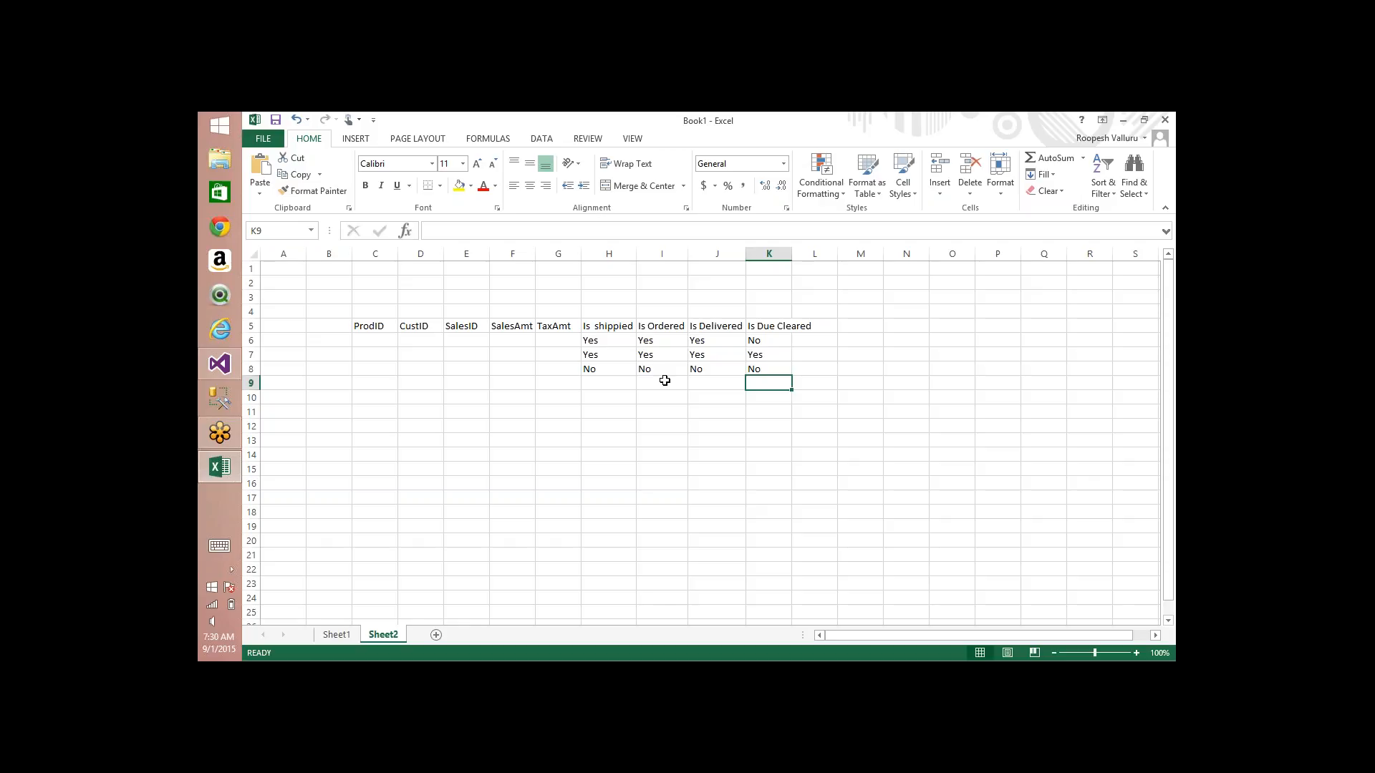
Step: Highlight the row 6 and 7 values under Is shippied and Is Delivered, and the four flag headings in H5:K5
{"action": "left_click", "coordinate": [608, 340]}
{"action": "key", "text": "shift+Down"}
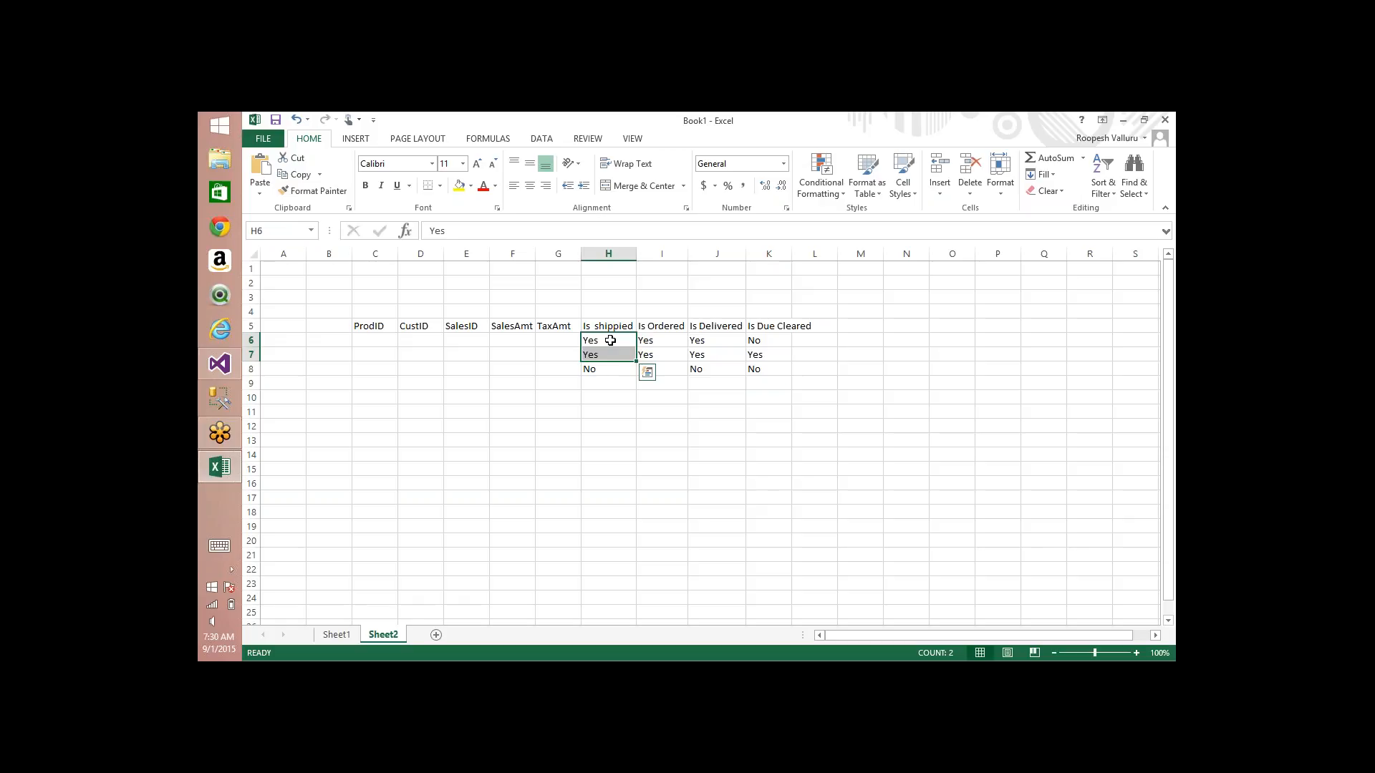
{"action": "left_click", "coordinate": [701, 344]}
{"action": "key", "text": "shift+Down"}
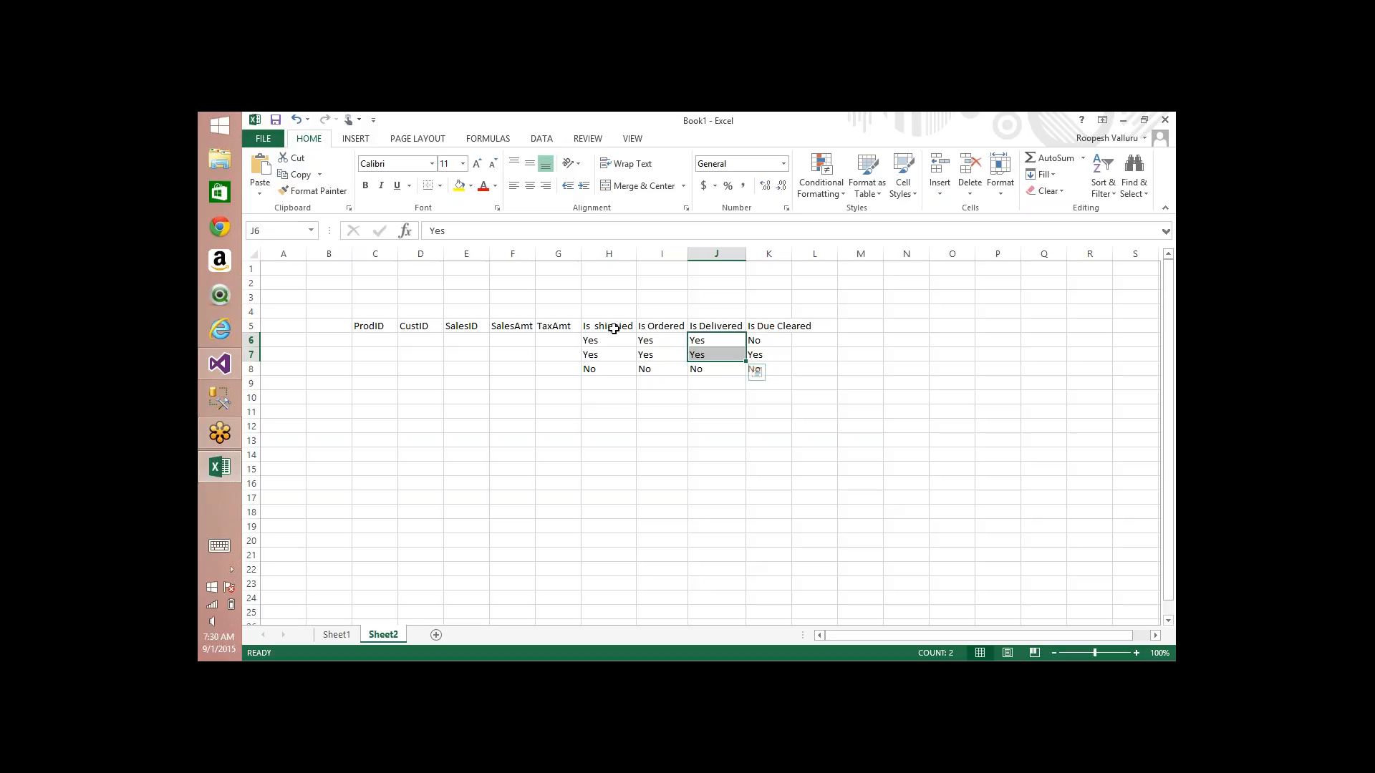
{"action": "left_click_drag", "start_coordinate": [608, 328], "coordinate": [613, 328]}
{"action": "key", "text": "shift+Right"}
{"action": "key", "text": "shift+Right"}
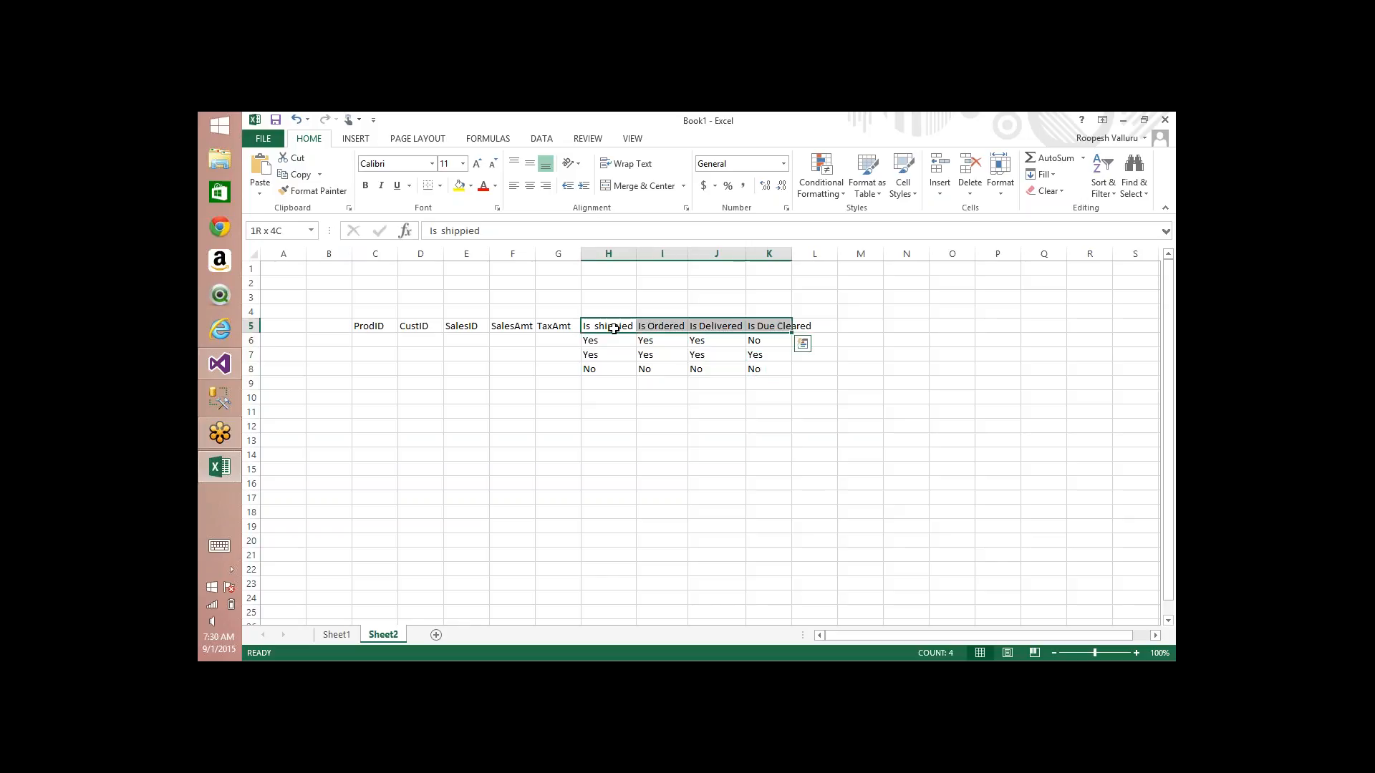
Step: Move the four flag columns with their headings and values from H5:K8 to the block starting at E15
{"action": "key", "text": "shift+Down"}
{"action": "key", "text": "shift+Down"}
{"action": "key", "text": "shift+Down"}
{"action": "key", "text": "ctrl+c"}
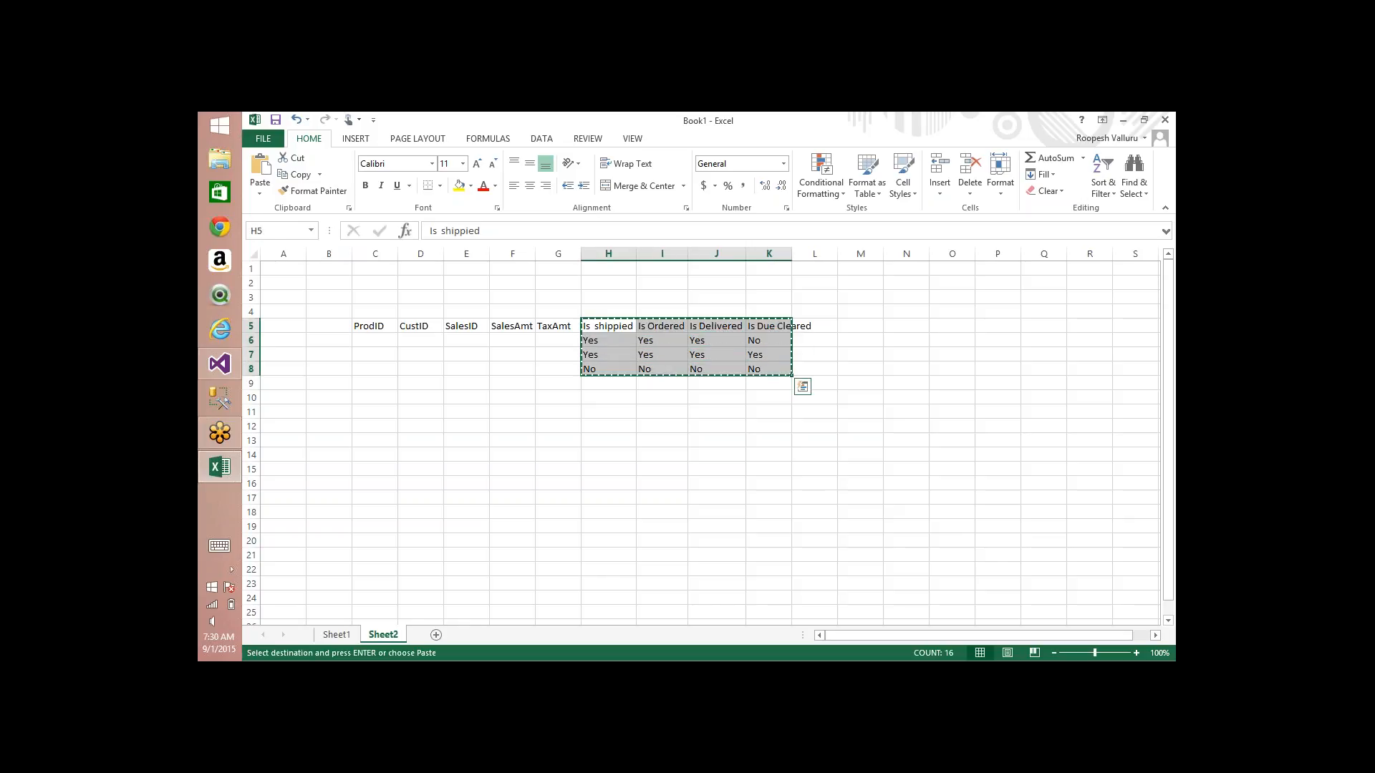
{"action": "left_click", "coordinate": [469, 473]}
{"action": "key", "text": "ctrl+v"}
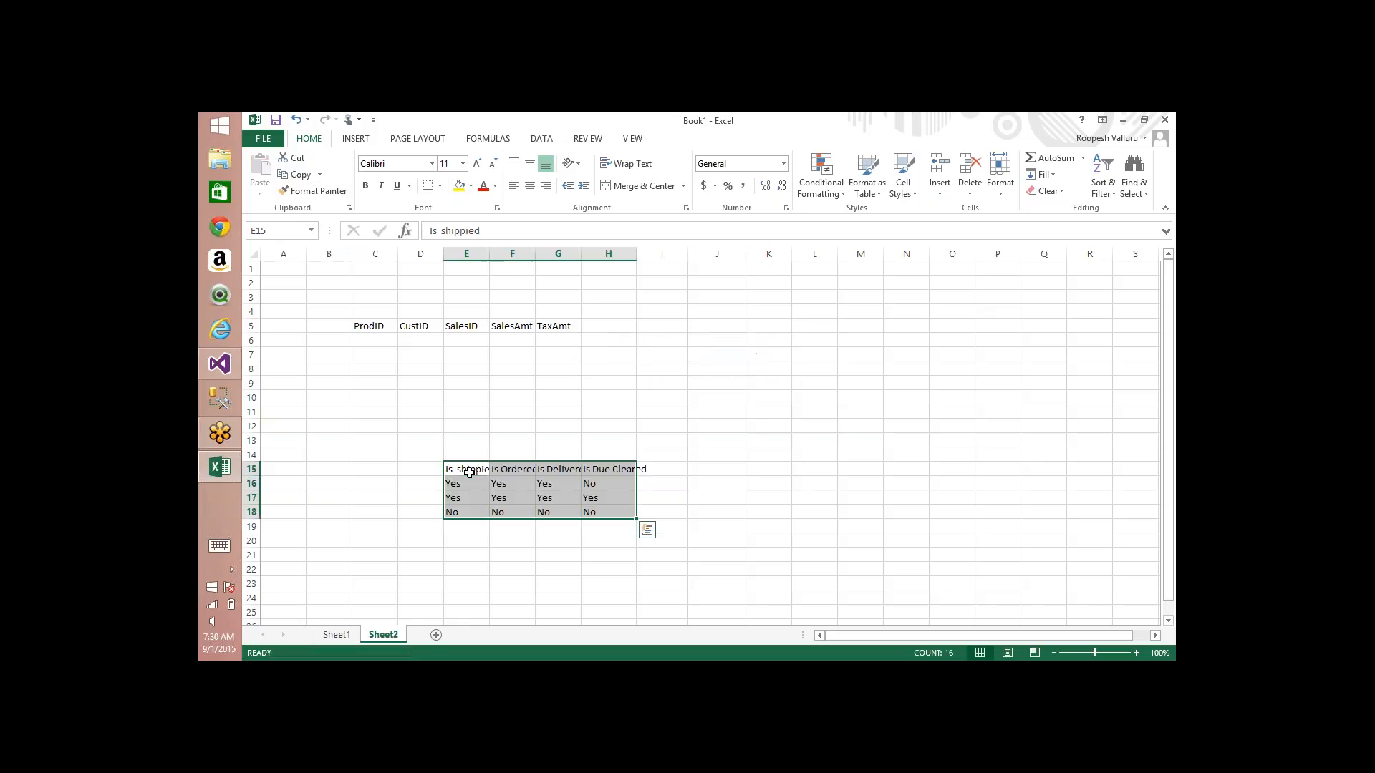
Step: Add a Flag ID column in D15 beside the moved flags, numbering its rows 1, 2 and 3 in D16:D18
{"action": "left_click", "coordinate": [419, 470]}
{"action": "type", "text": "Flag ID"}
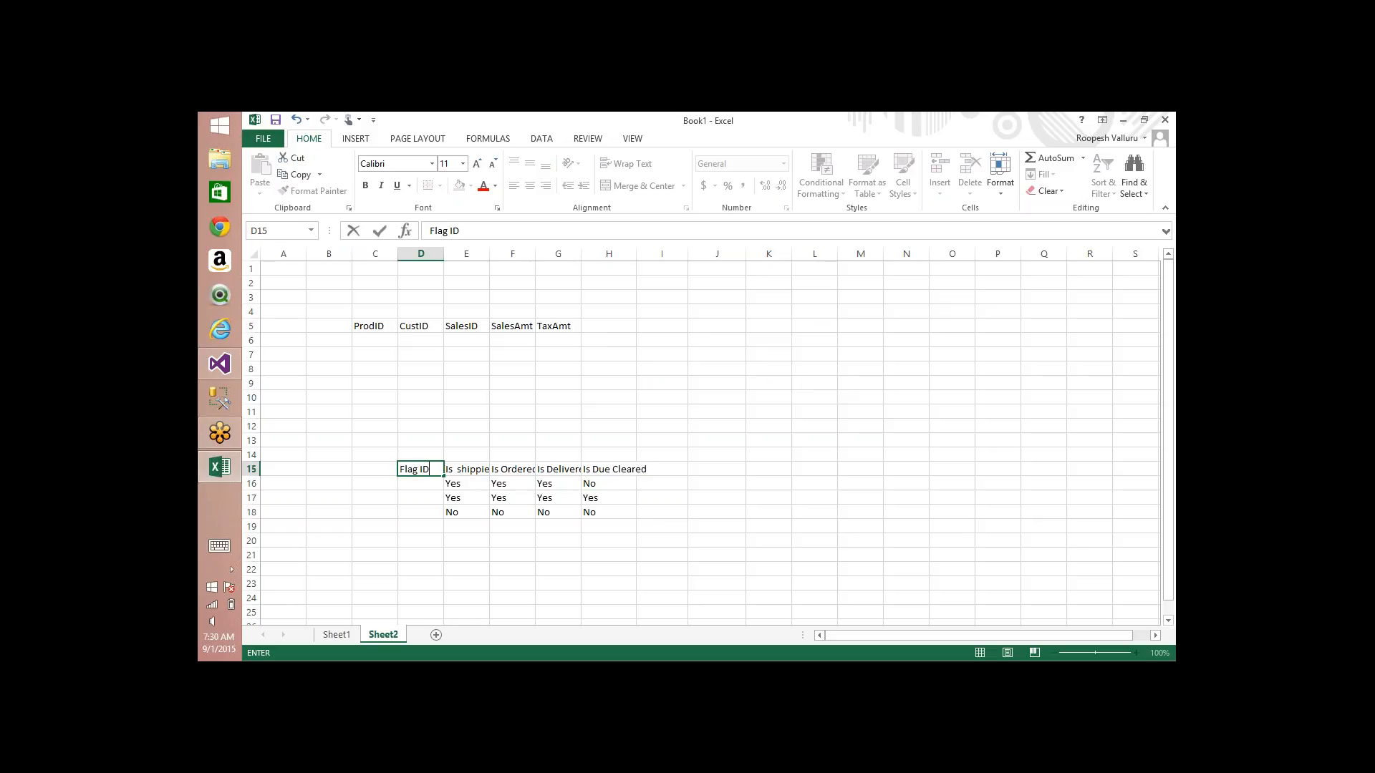
{"action": "key", "text": "Return"}
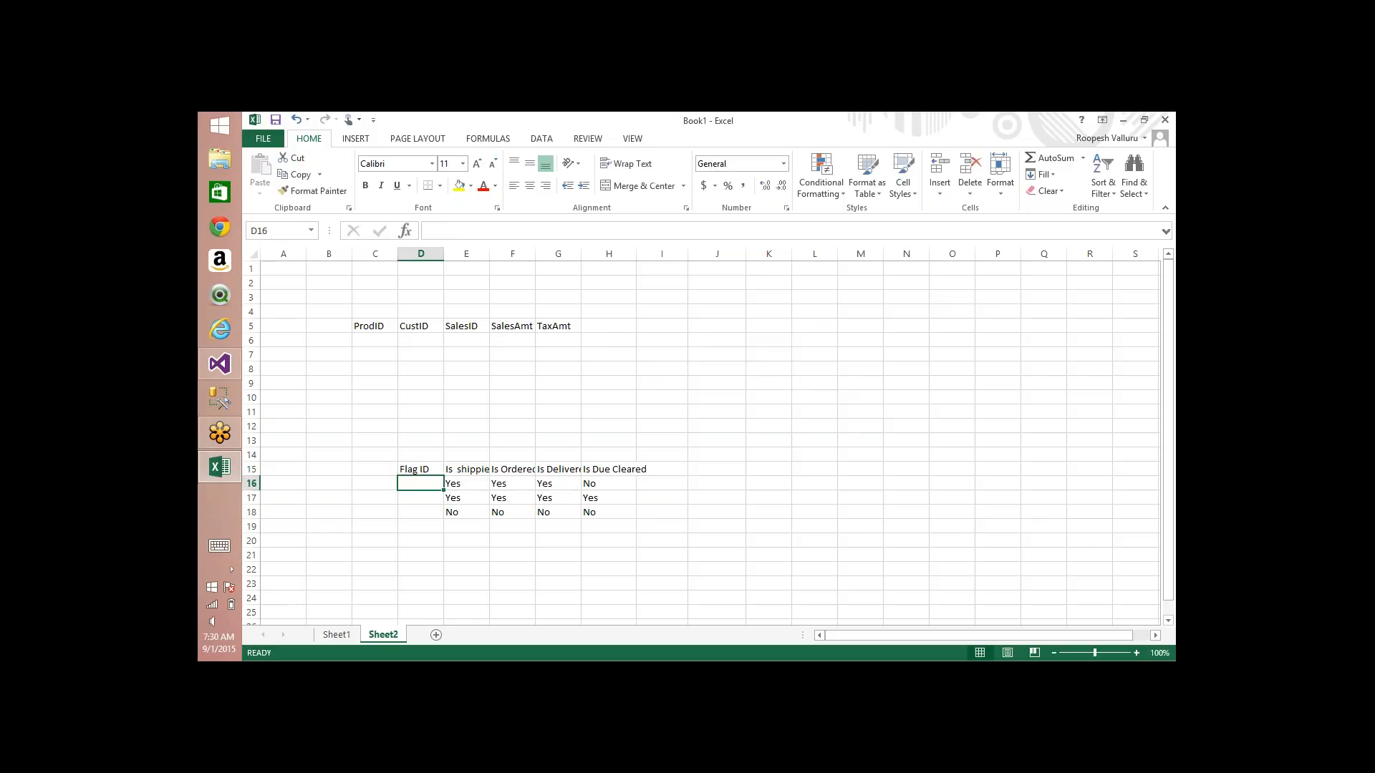
{"action": "type", "text": "1"}
{"action": "key", "text": "Return"}
{"action": "type", "text": "2"}
{"action": "key", "text": "Return"}
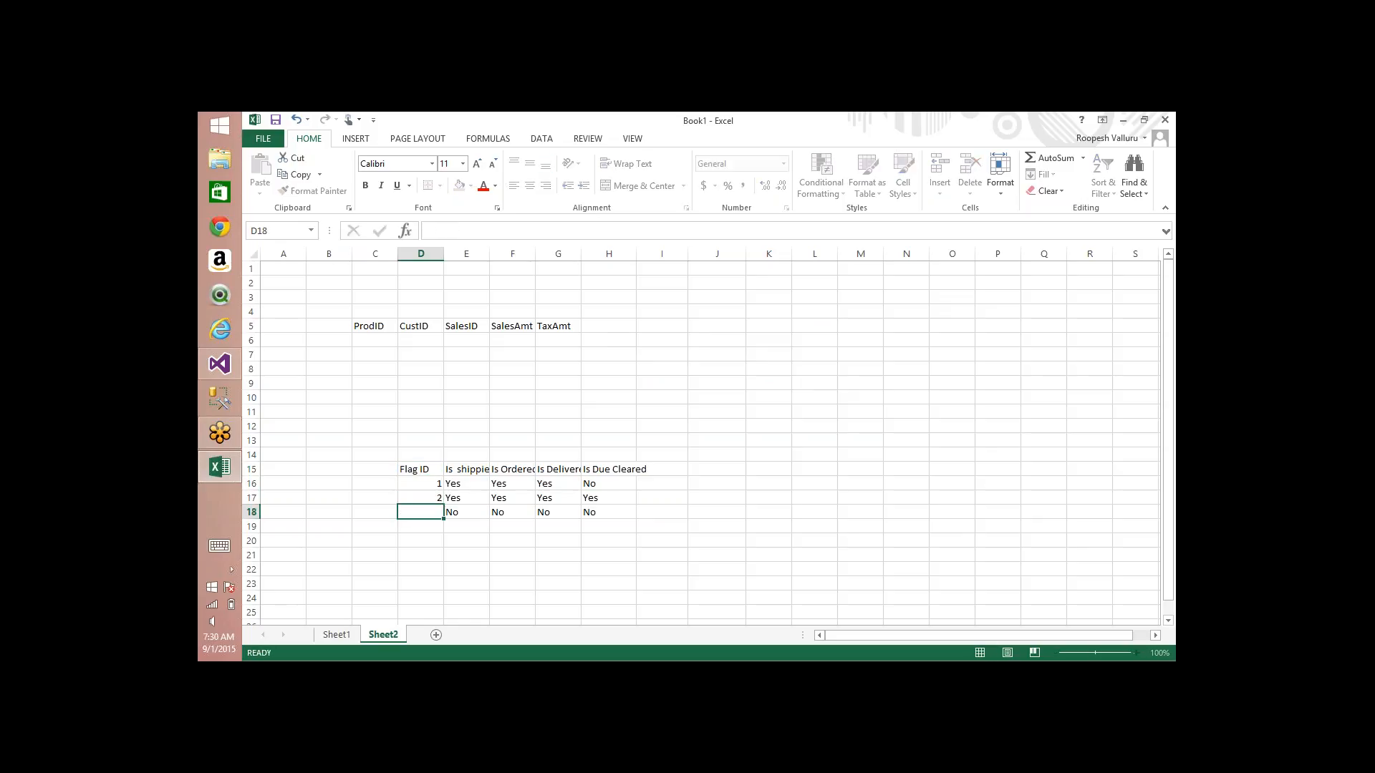
{"action": "type", "text": "3"}
{"action": "key", "text": "Return"}
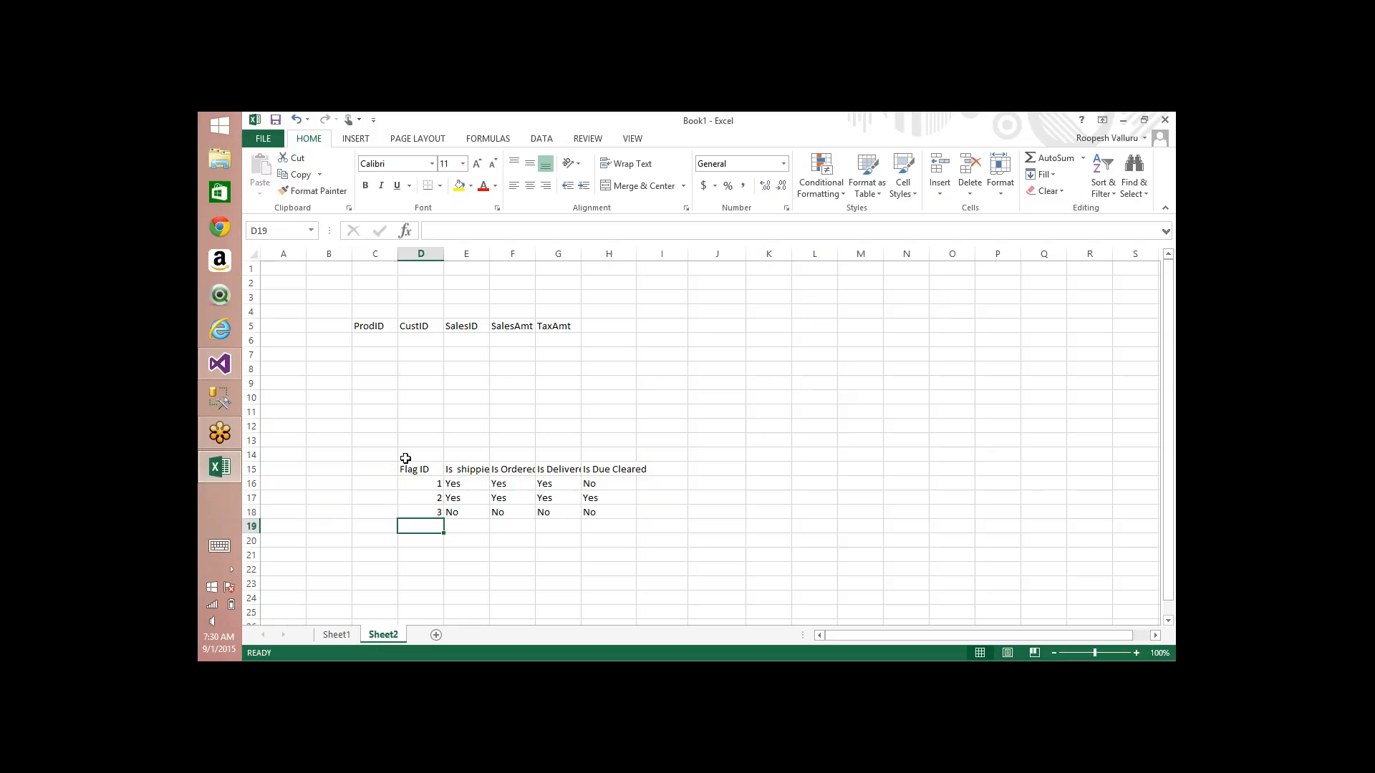
Step: Add a FlagId heading in H5 after TaxAmt and enter 1 beneath it in H6
{"action": "left_click", "coordinate": [599, 329]}
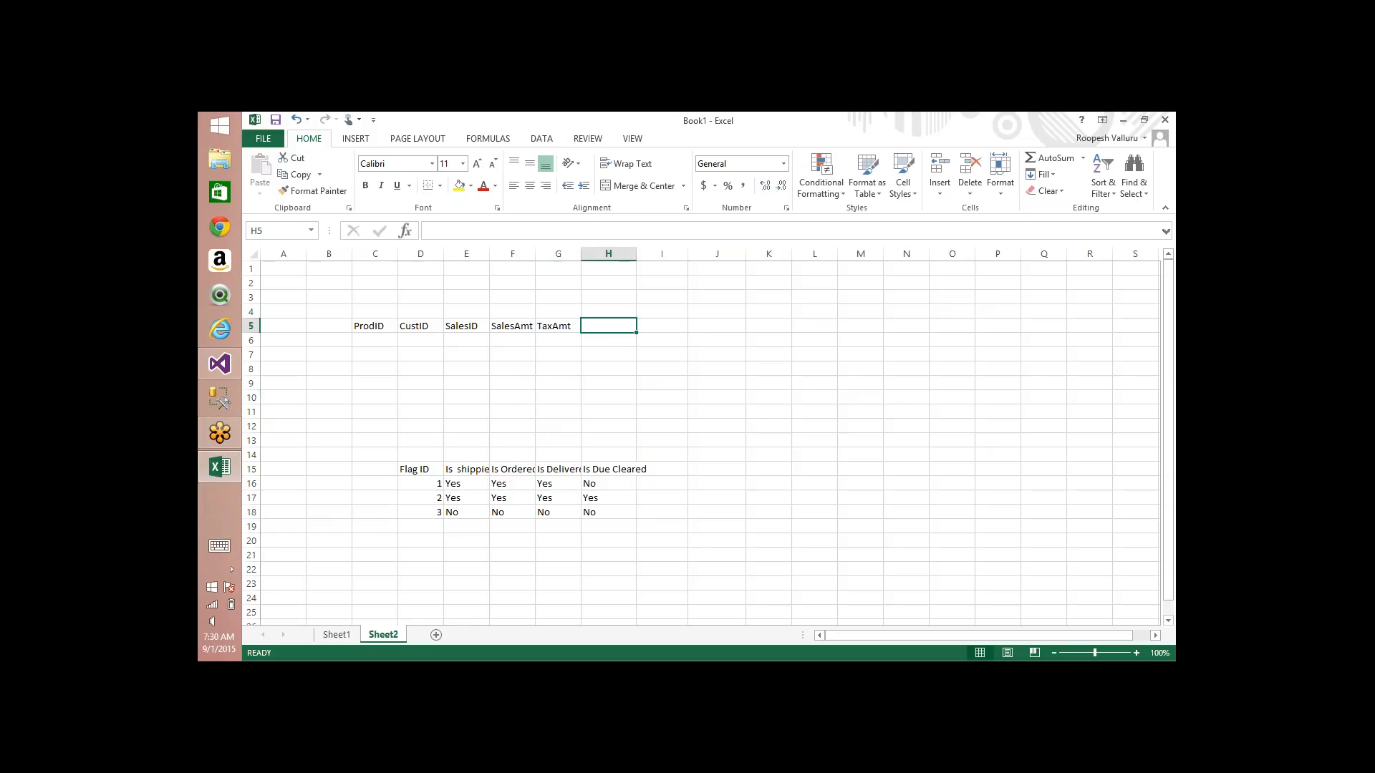
{"action": "type", "text": "Fla"}
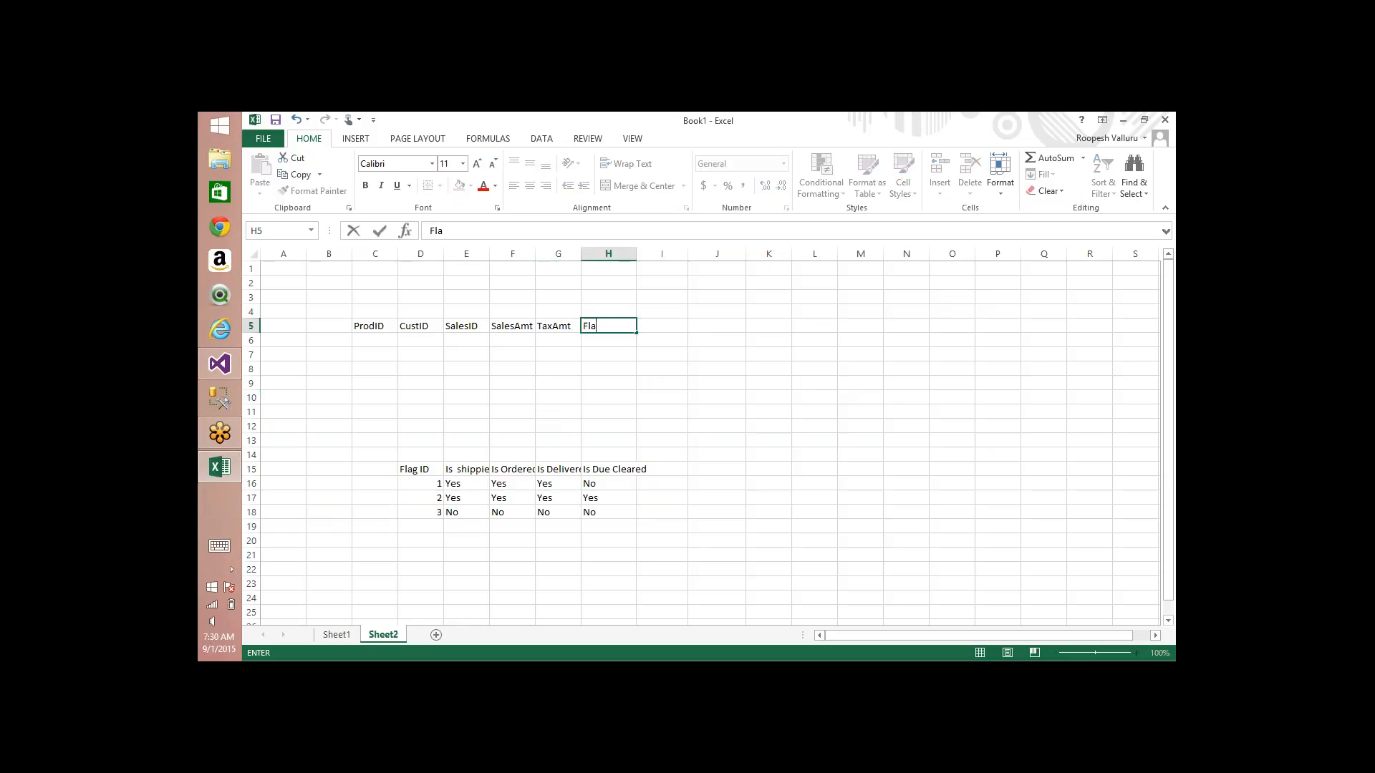
{"action": "type", "text": "gId"}
{"action": "key", "text": "Return"}
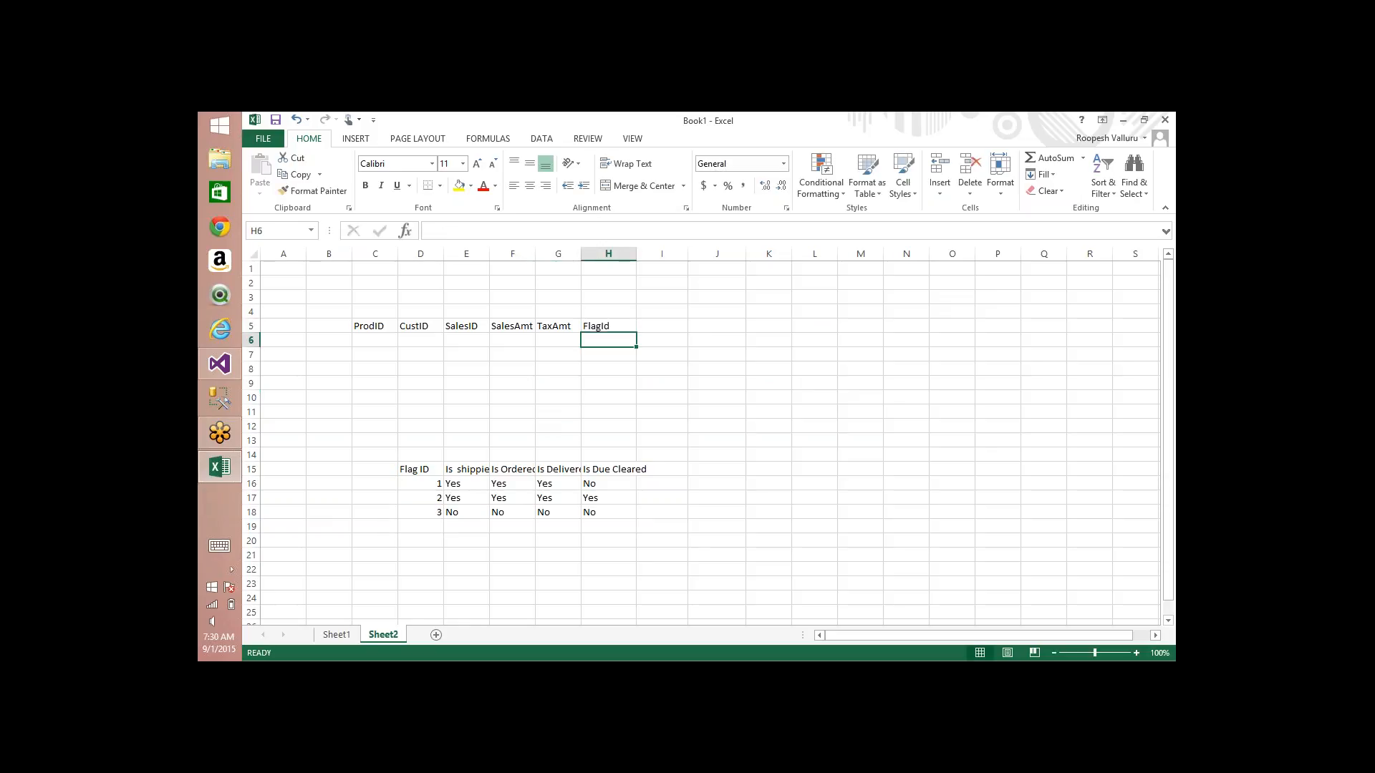
{"action": "left_click", "coordinate": [419, 485]}
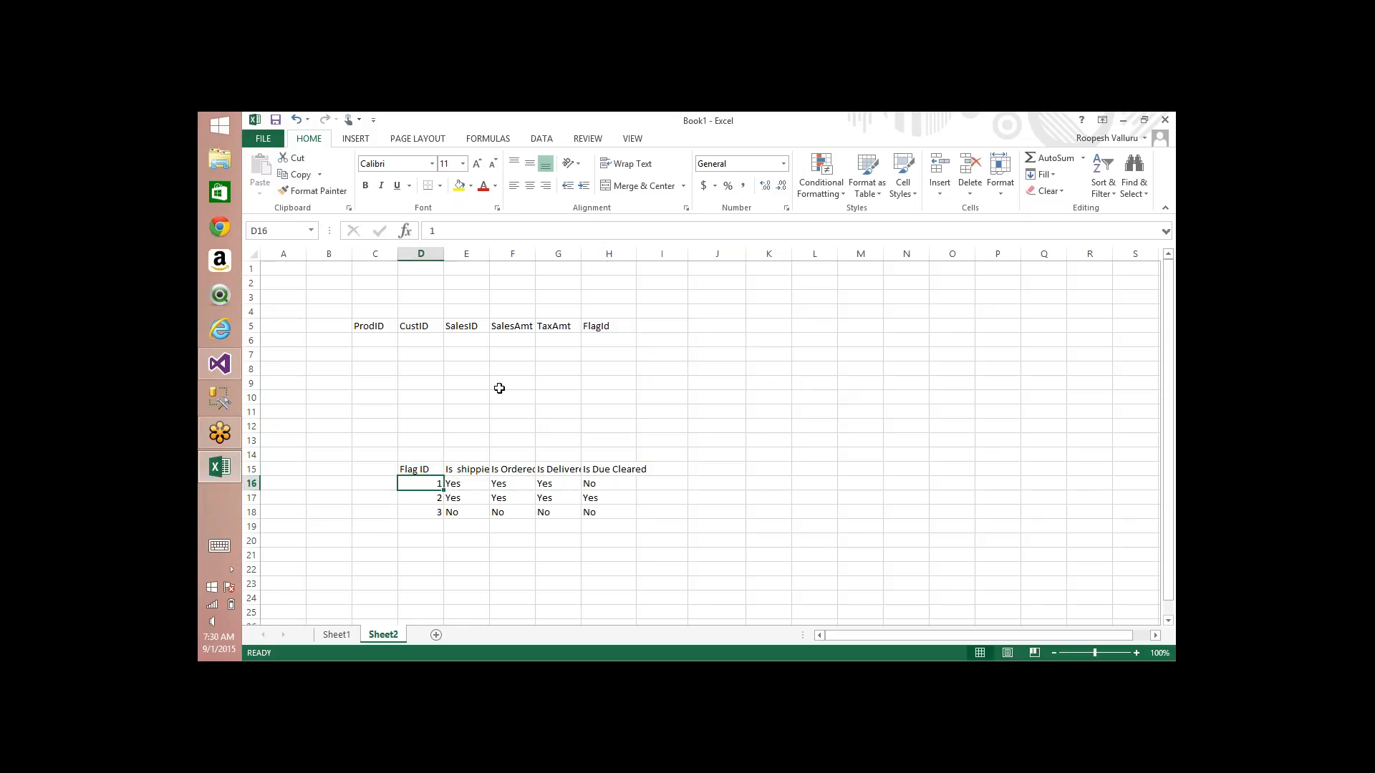
{"action": "left_click", "coordinate": [602, 340]}
{"action": "type", "text": "1"}
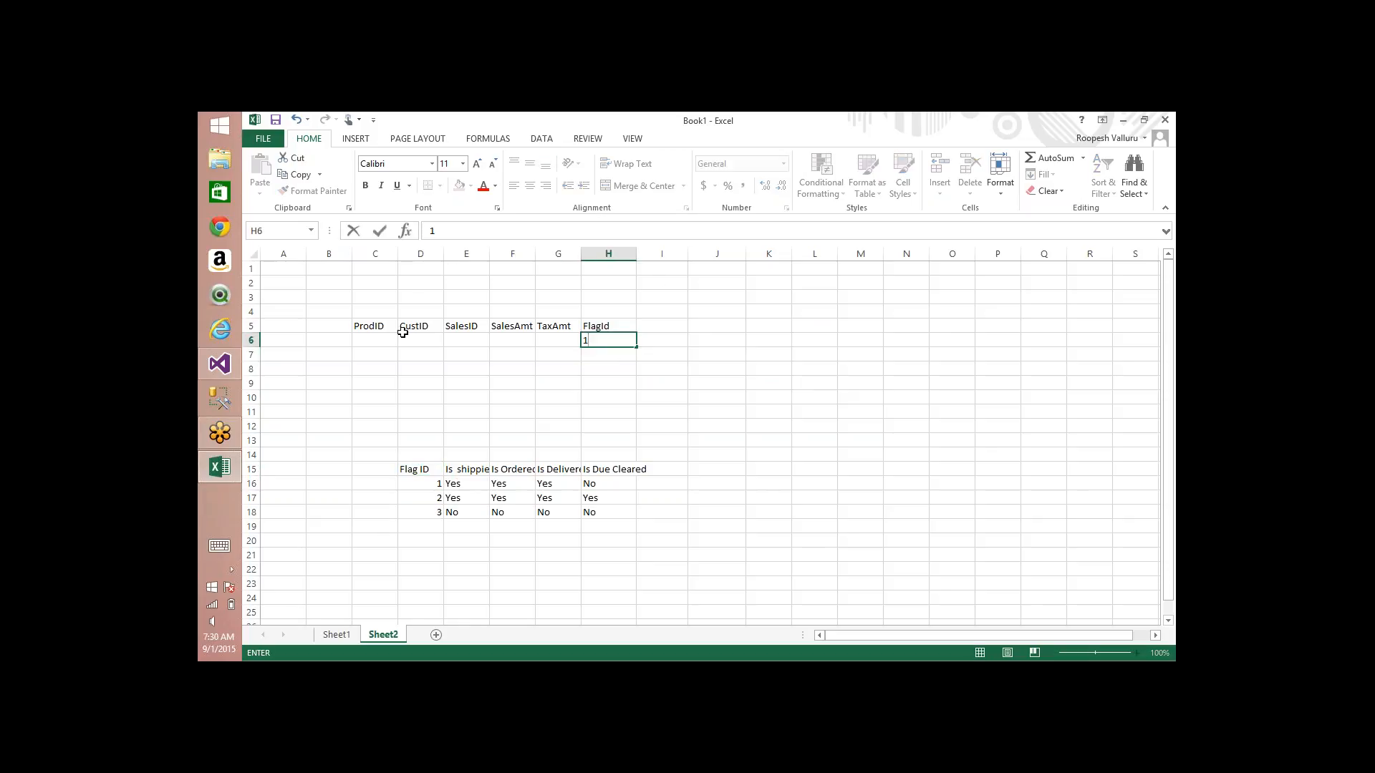
Step: Highlight the fact row cells C6:G6, and go through the four flag values for Flag ID 1 in E16:H16
{"action": "left_click", "coordinate": [413, 341]}
{"action": "left_click_drag", "start_coordinate": [373, 341], "coordinate": [414, 344]}
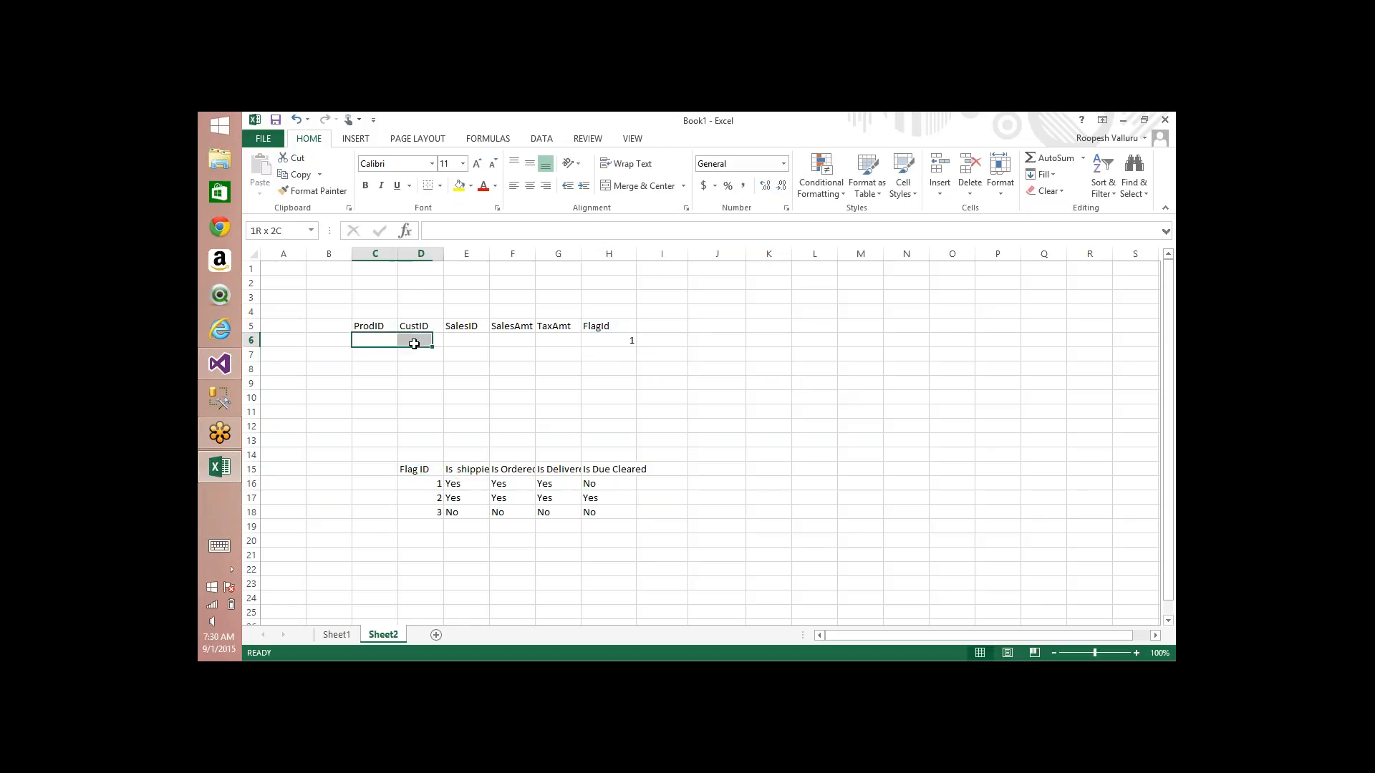
{"action": "key", "text": "shift+Right"}
{"action": "key", "text": "shift+Right"}
{"action": "key", "text": "shift+Right"}
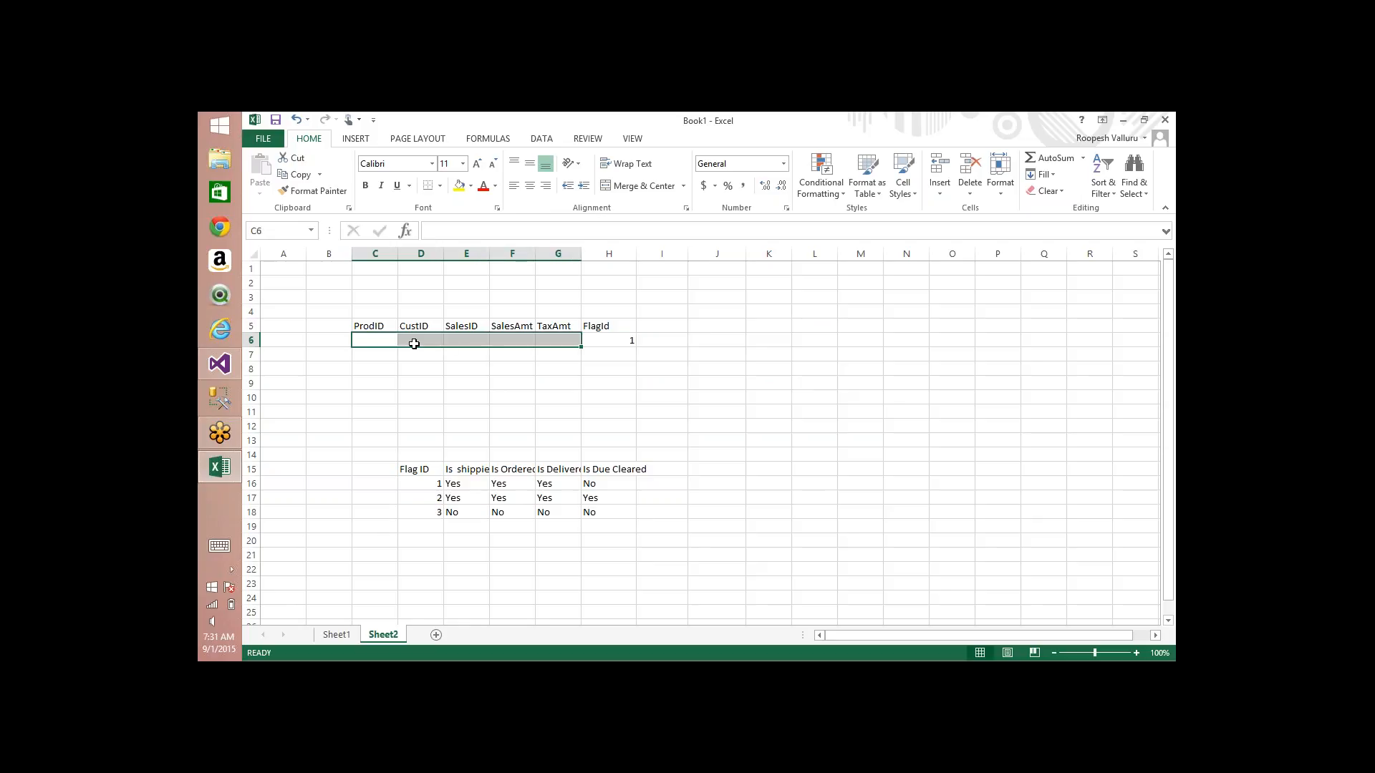
{"action": "left_click", "coordinate": [451, 483]}
{"action": "left_click", "coordinate": [501, 486]}
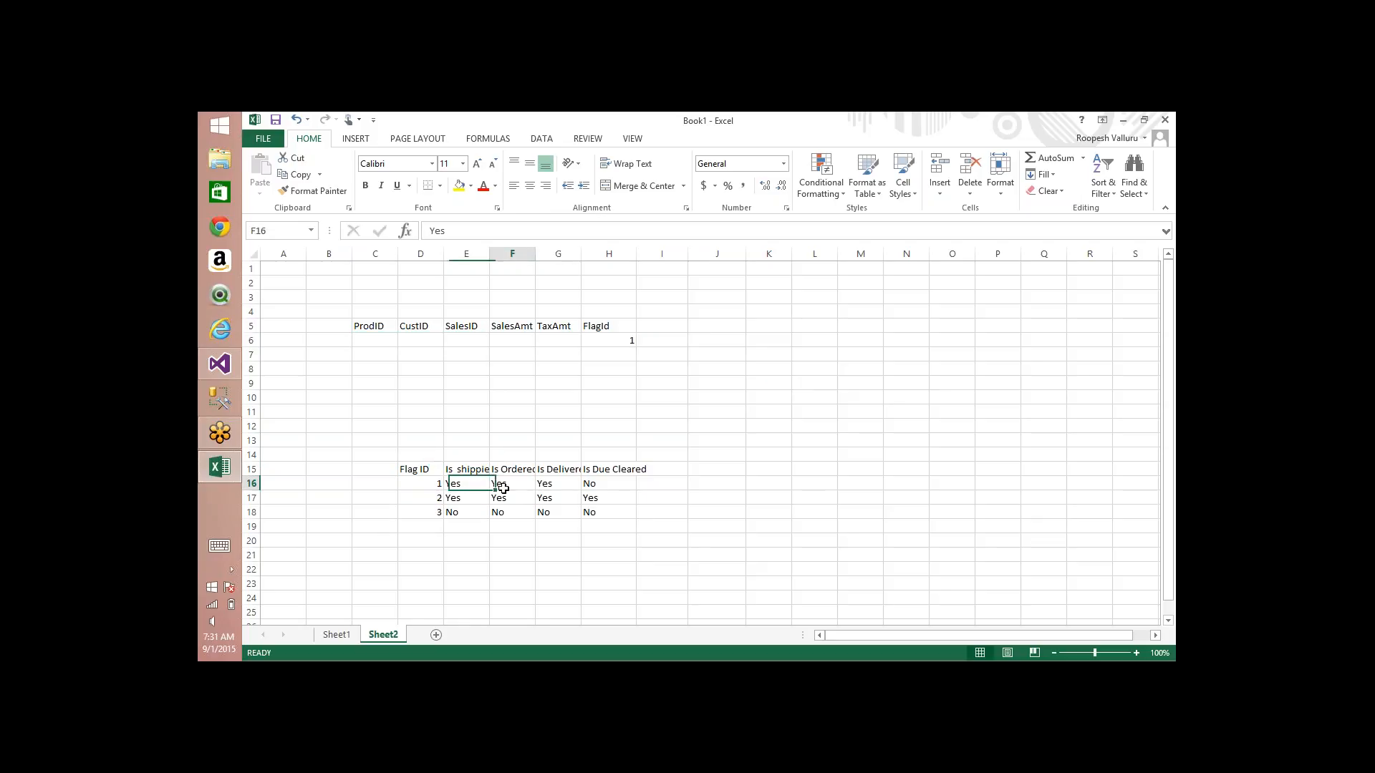
{"action": "left_click", "coordinate": [561, 487]}
{"action": "left_click", "coordinate": [626, 486]}
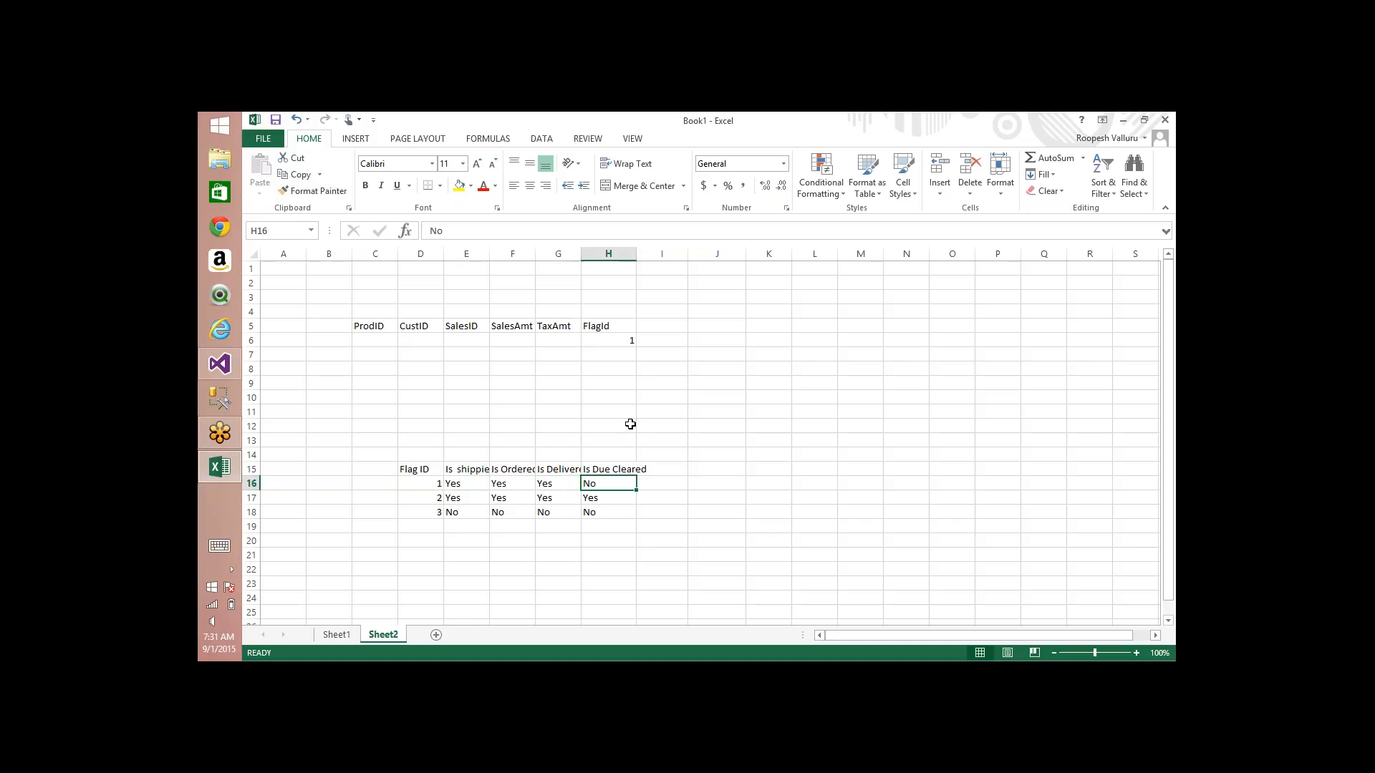
Step: Enter 2 as the second FlagId value in H7
{"action": "left_click", "coordinate": [612, 353]}
{"action": "type", "text": "2"}
{"action": "left_click_drag", "start_coordinate": [768, 379], "coordinate": [1061, 196]}
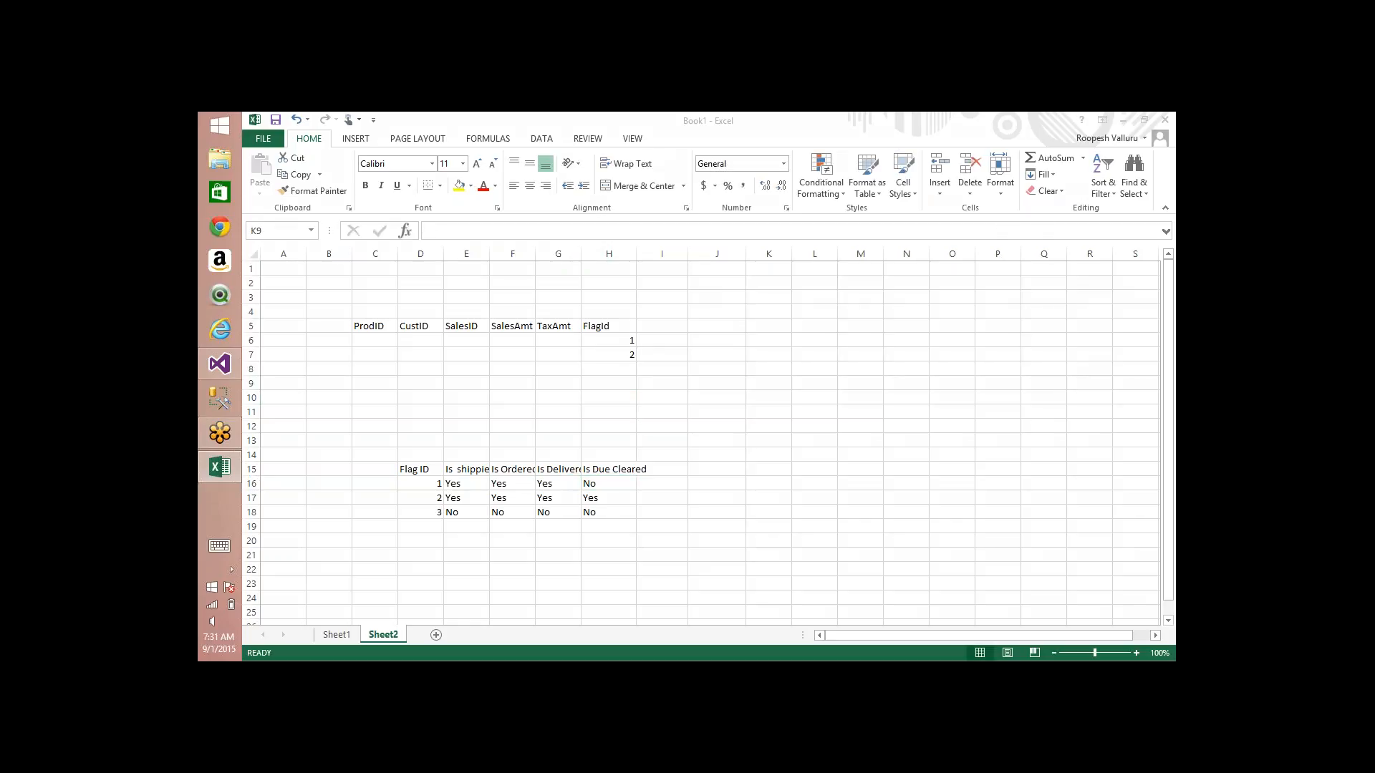
Step: Draw freehand arrows between the FlagId column and the Flag ID table, outline that table and its flag columns, and clear the ink
{"action": "mouse_move", "coordinate": [660, 330]}
{"action": "left_mouse_down"}
{"action": "mouse_move", "coordinate": [506, 452]}
{"action": "mouse_move", "coordinate": [481, 450]}
{"action": "mouse_move", "coordinate": [525, 463]}
{"action": "left_mouse_up"}
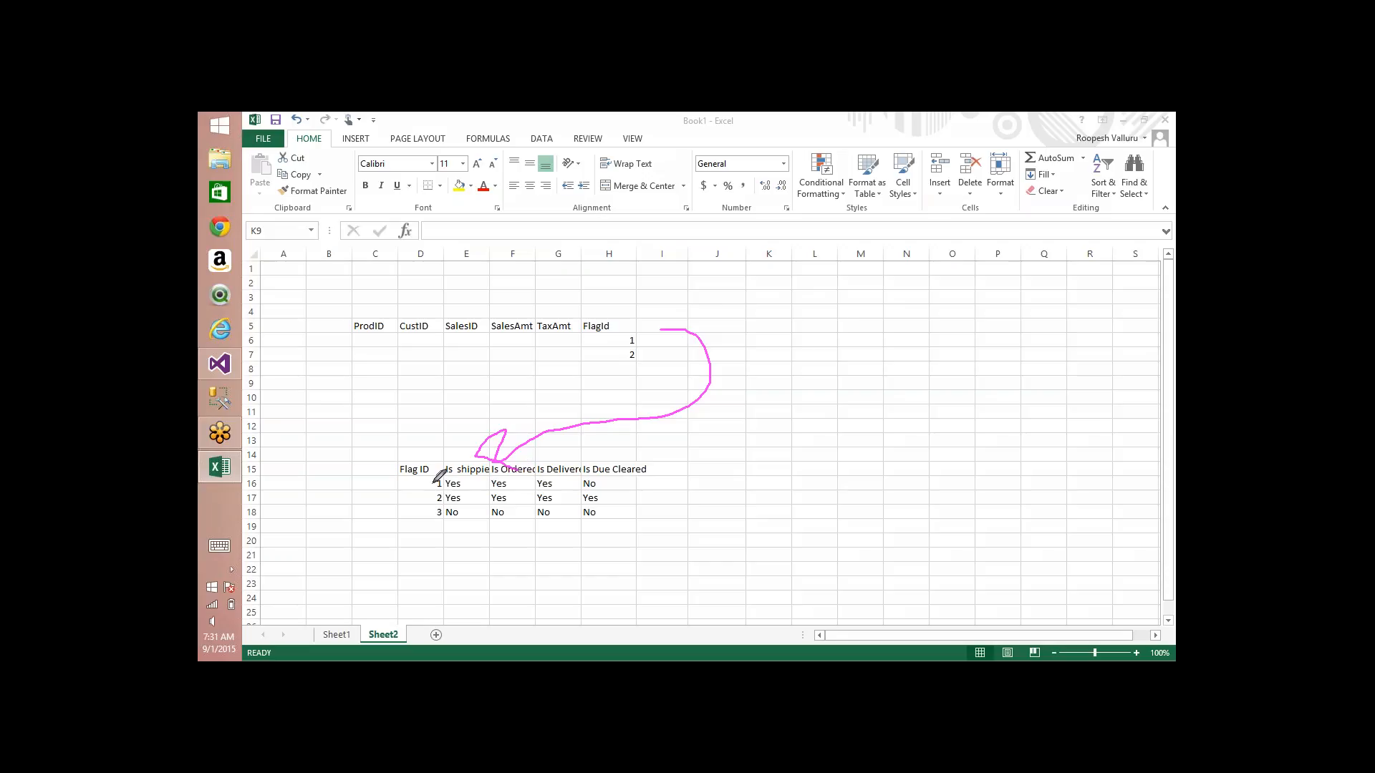
{"action": "mouse_move", "coordinate": [431, 484]}
{"action": "left_mouse_down"}
{"action": "mouse_move", "coordinate": [476, 427]}
{"action": "mouse_move", "coordinate": [676, 376]}
{"action": "left_mouse_up"}
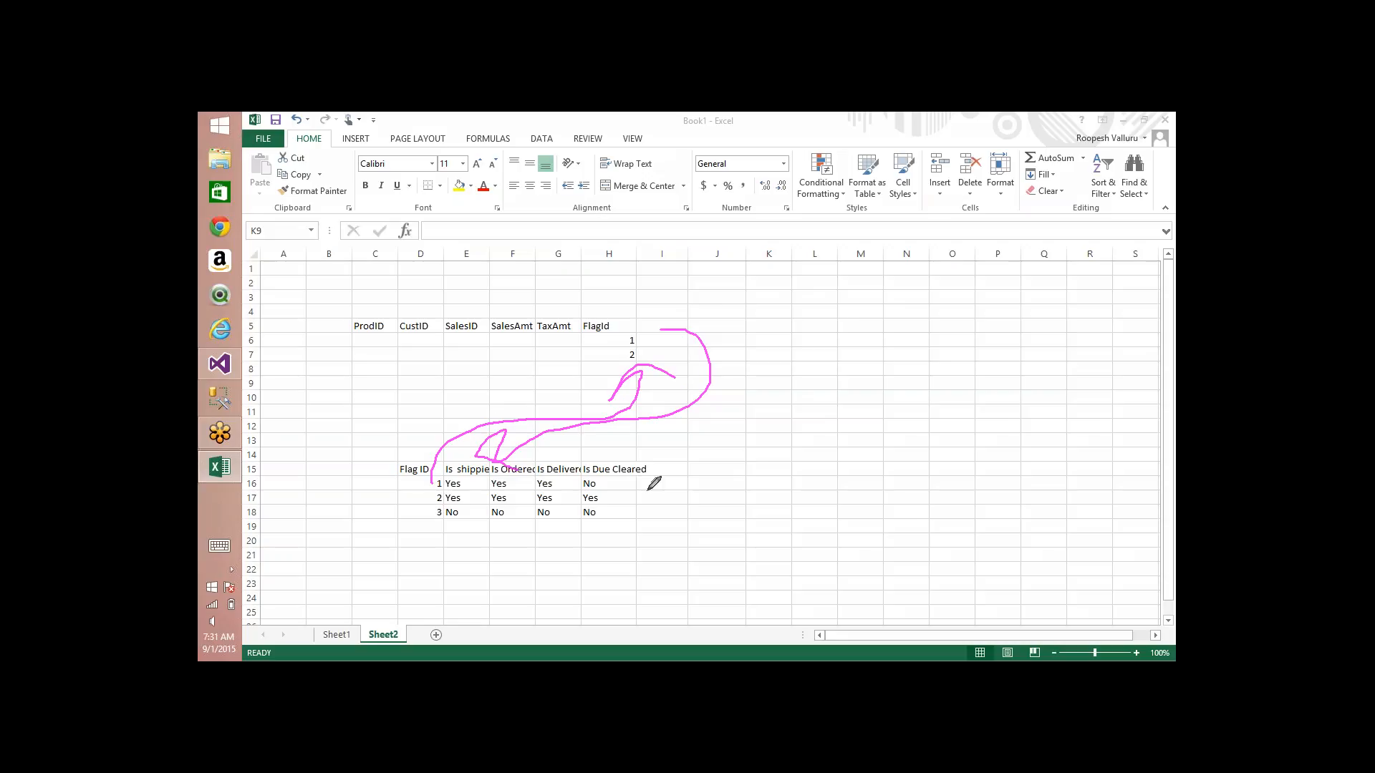
{"action": "mouse_move", "coordinate": [687, 496]}
{"action": "left_mouse_down"}
{"action": "mouse_move", "coordinate": [310, 449]}
{"action": "mouse_move", "coordinate": [725, 488]}
{"action": "left_mouse_up"}
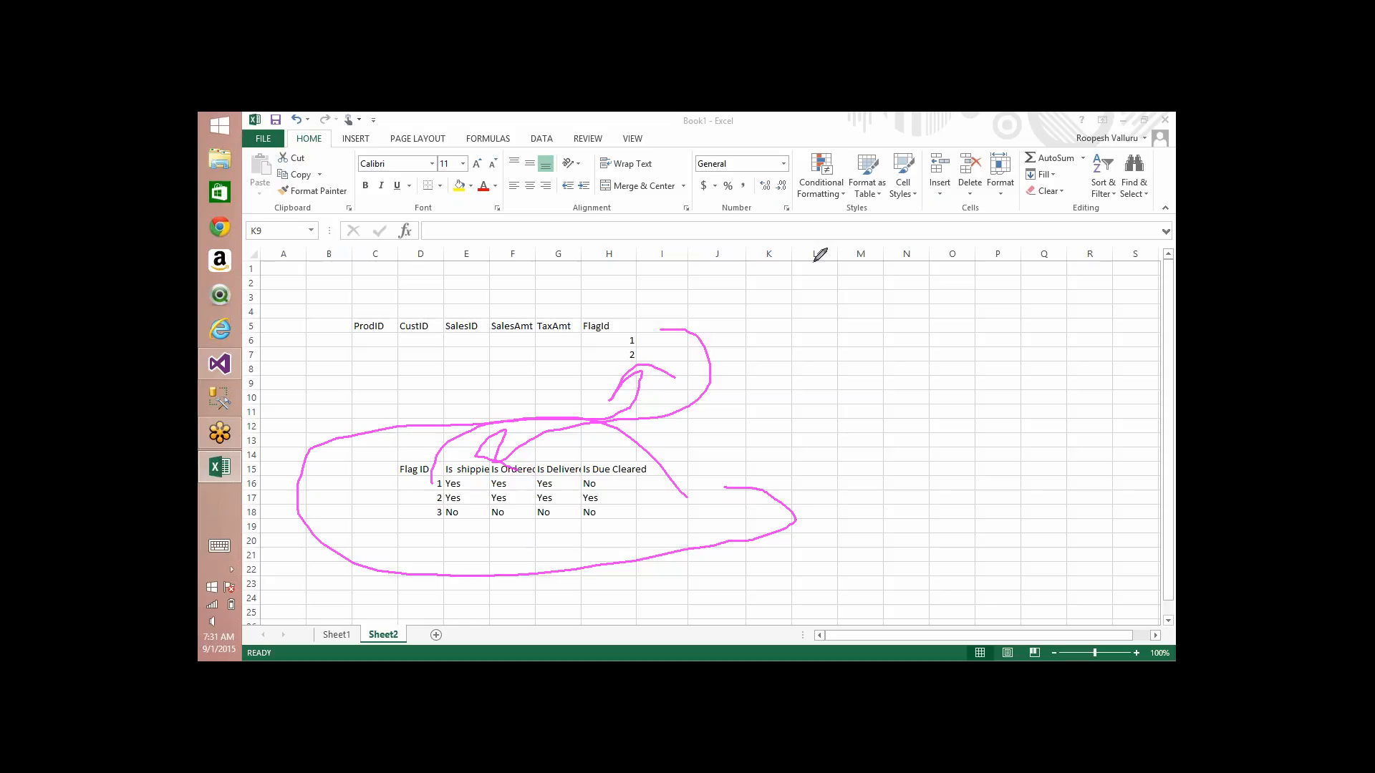
{"action": "mouse_move", "coordinate": [814, 262]}
{"action": "left_mouse_down"}
{"action": "mouse_move", "coordinate": [702, 309]}
{"action": "mouse_move", "coordinate": [787, 309]}
{"action": "left_mouse_up"}
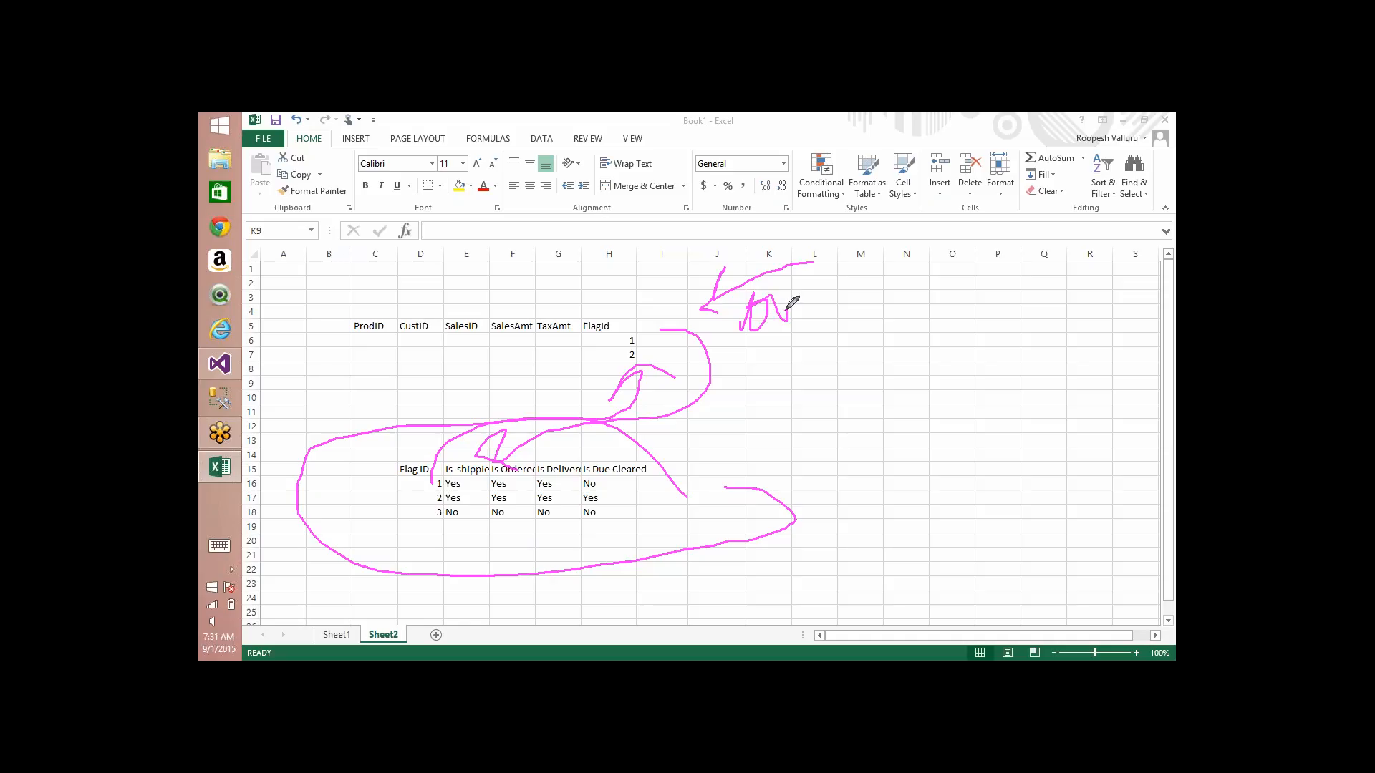
{"action": "mouse_move", "coordinate": [453, 457]}
{"action": "left_mouse_down"}
{"action": "mouse_move", "coordinate": [475, 607]}
{"action": "mouse_move", "coordinate": [654, 485]}
{"action": "mouse_move", "coordinate": [513, 448]}
{"action": "left_mouse_up"}
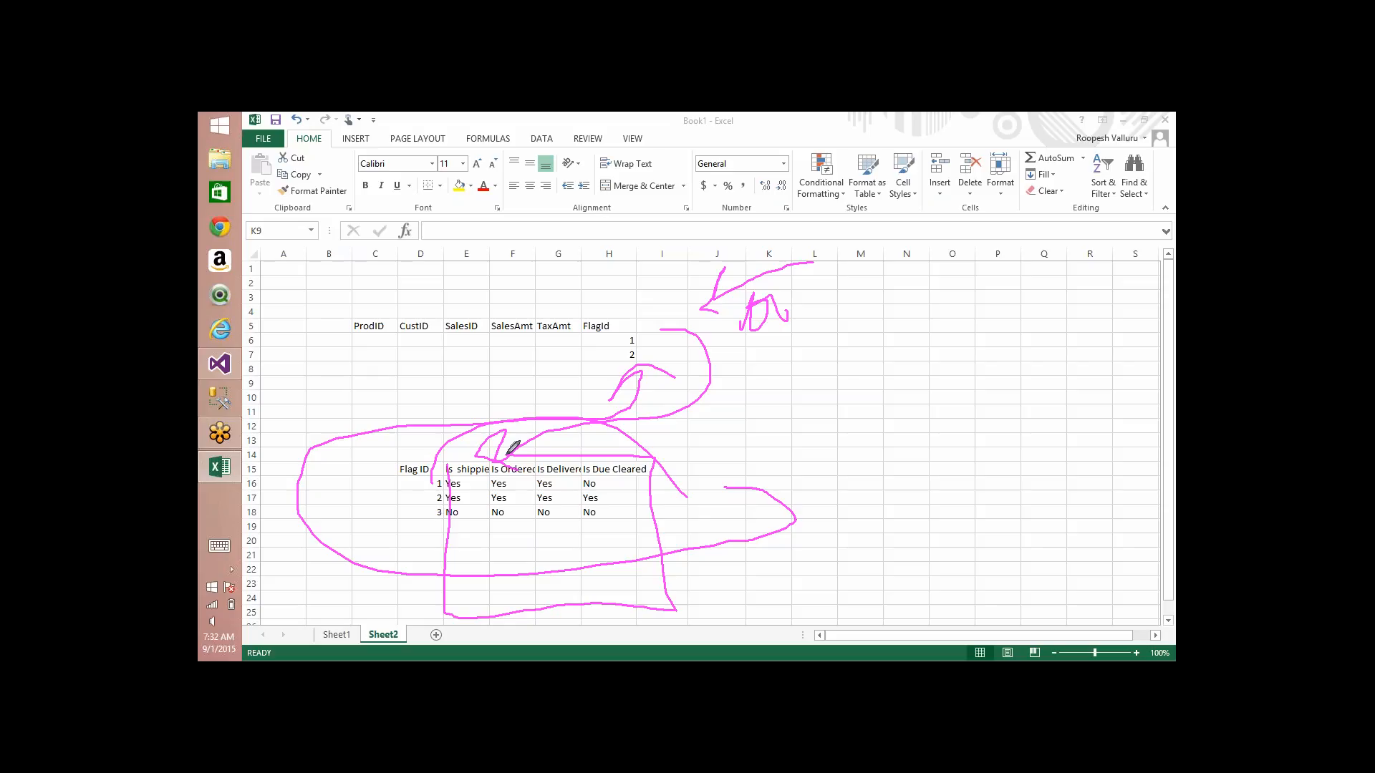
{"action": "mouse_move", "coordinate": [414, 501]}
{"action": "left_mouse_down"}
{"action": "mouse_move", "coordinate": [561, 365]}
{"action": "mouse_move", "coordinate": [555, 355]}
{"action": "mouse_move", "coordinate": [551, 372]}
{"action": "left_mouse_up"}
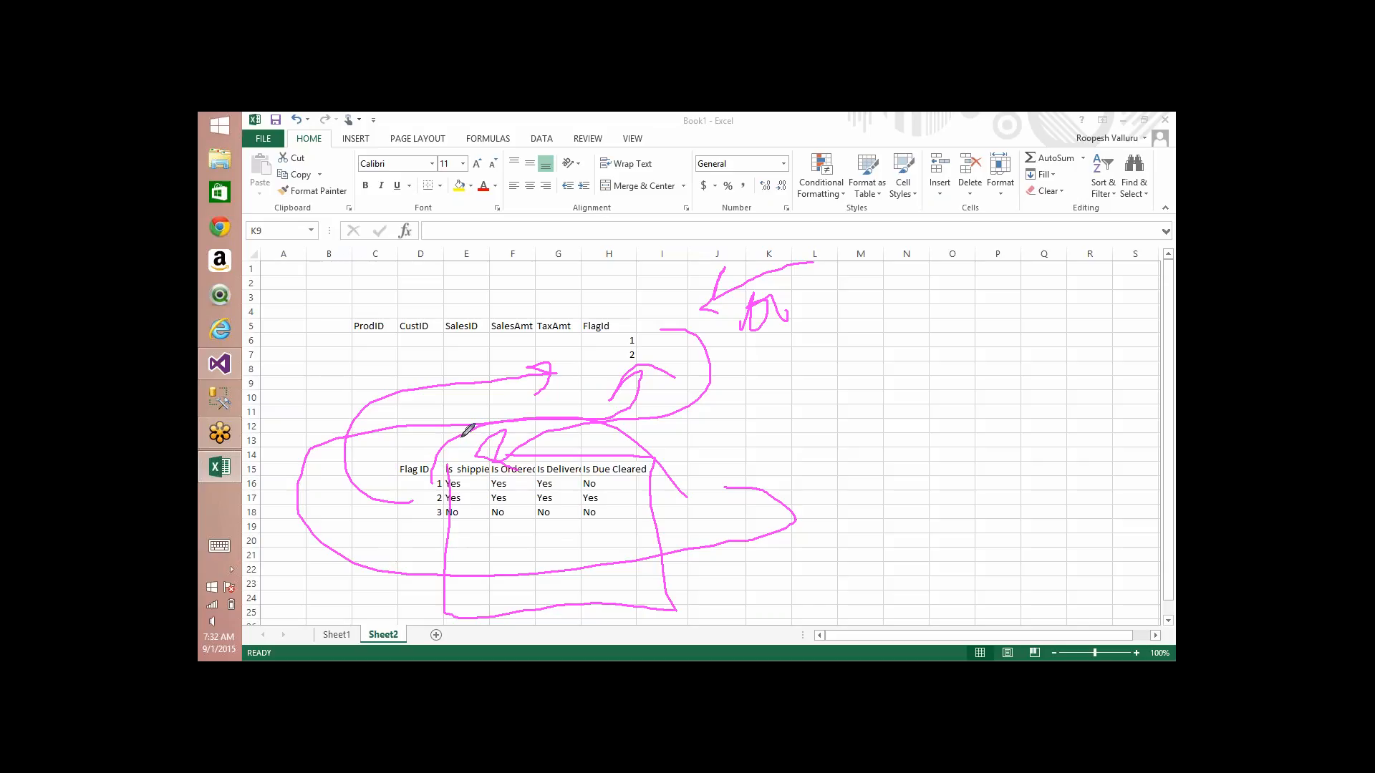
{"action": "mouse_move", "coordinate": [463, 436]}
{"action": "left_mouse_down"}
{"action": "mouse_move", "coordinate": [464, 469]}
{"action": "mouse_move", "coordinate": [476, 445]}
{"action": "left_mouse_up"}
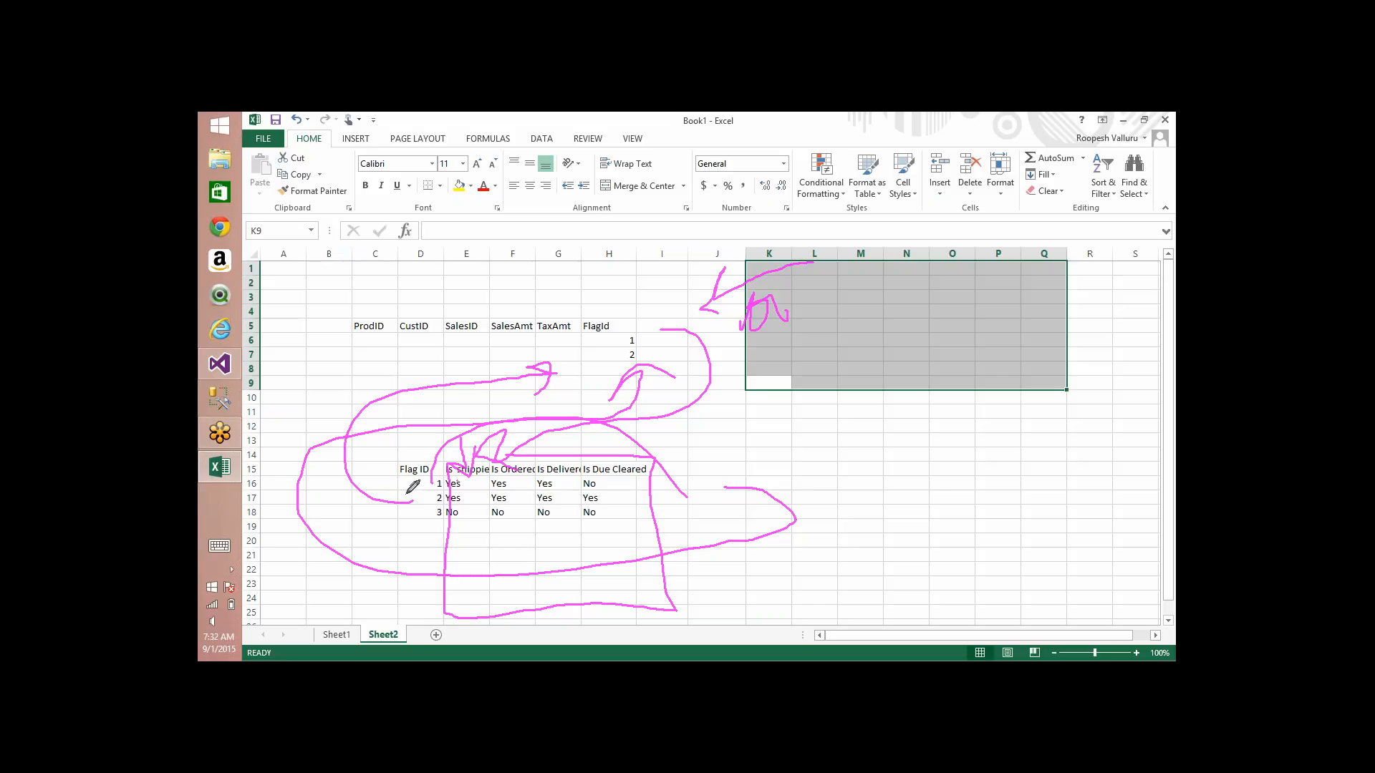
{"action": "mouse_move", "coordinate": [420, 487]}
{"action": "left_mouse_down"}
{"action": "mouse_move", "coordinate": [415, 533]}
{"action": "mouse_move", "coordinate": [629, 374]}
{"action": "mouse_move", "coordinate": [635, 346]}
{"action": "mouse_move", "coordinate": [531, 310]}
{"action": "mouse_move", "coordinate": [476, 351]}
{"action": "mouse_move", "coordinate": [522, 356]}
{"action": "left_mouse_up"}
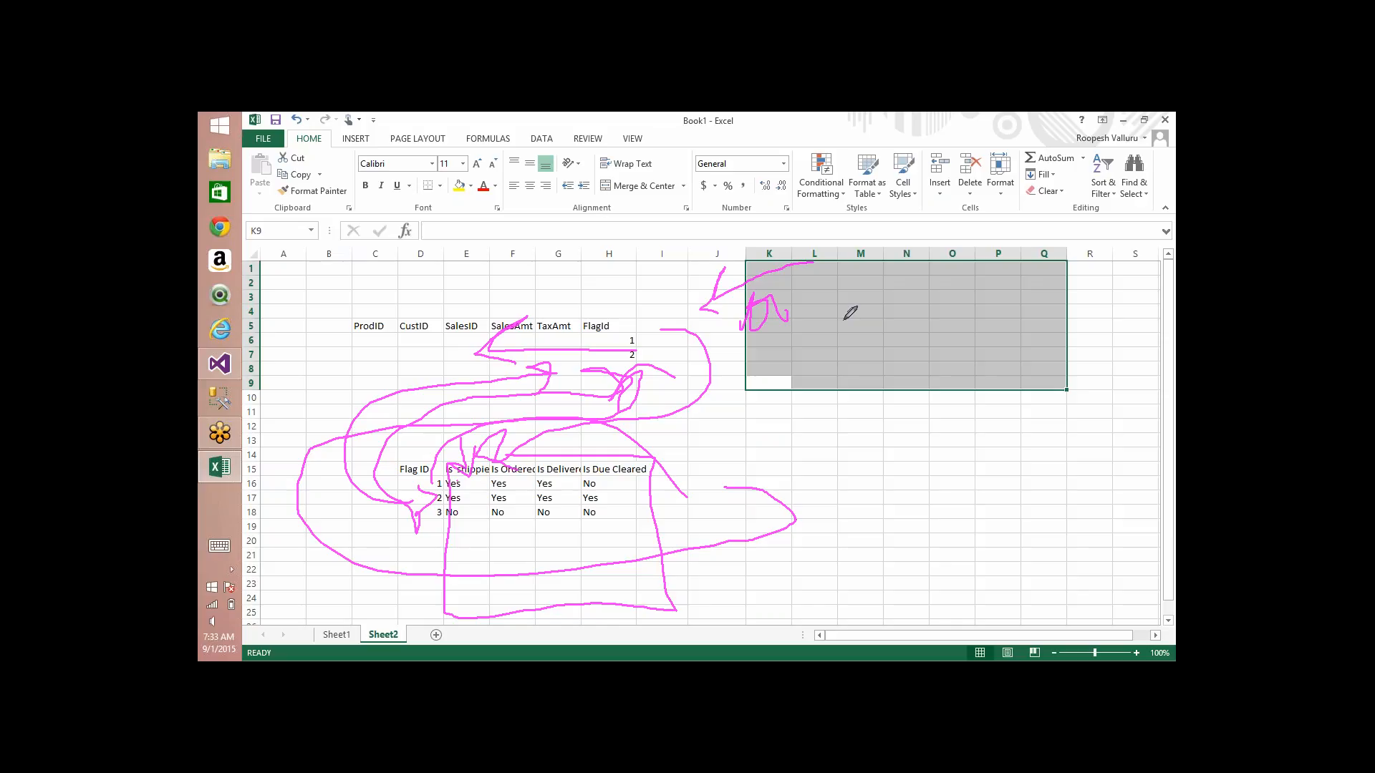
{"action": "left_click", "coordinate": [1041, 584]}
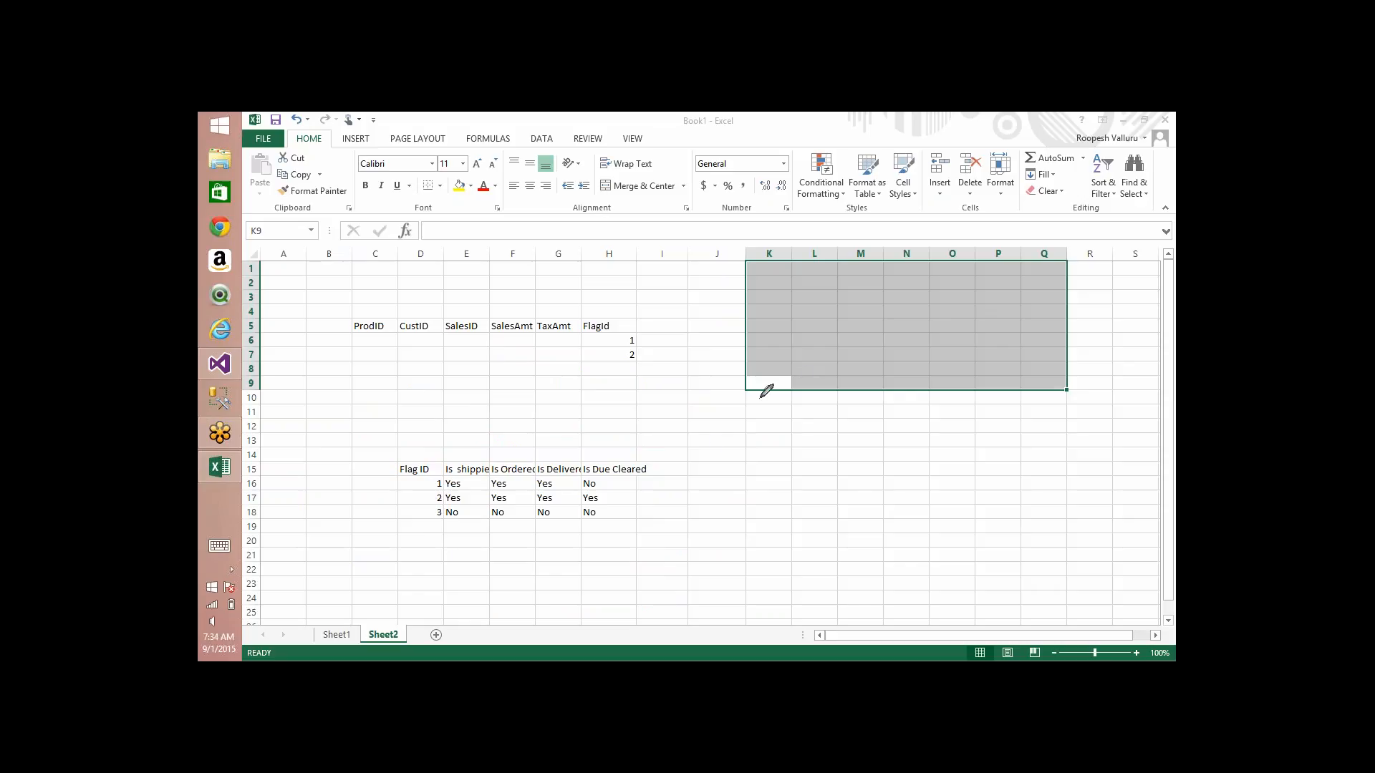
Step: Sketch three freehand boxes with arrows from the lower one, marked D, to the other two, and clear the drawing
{"action": "mouse_move", "coordinate": [708, 453]}
{"action": "left_mouse_down"}
{"action": "mouse_move", "coordinate": [765, 510]}
{"action": "mouse_move", "coordinate": [706, 454]}
{"action": "left_mouse_up"}
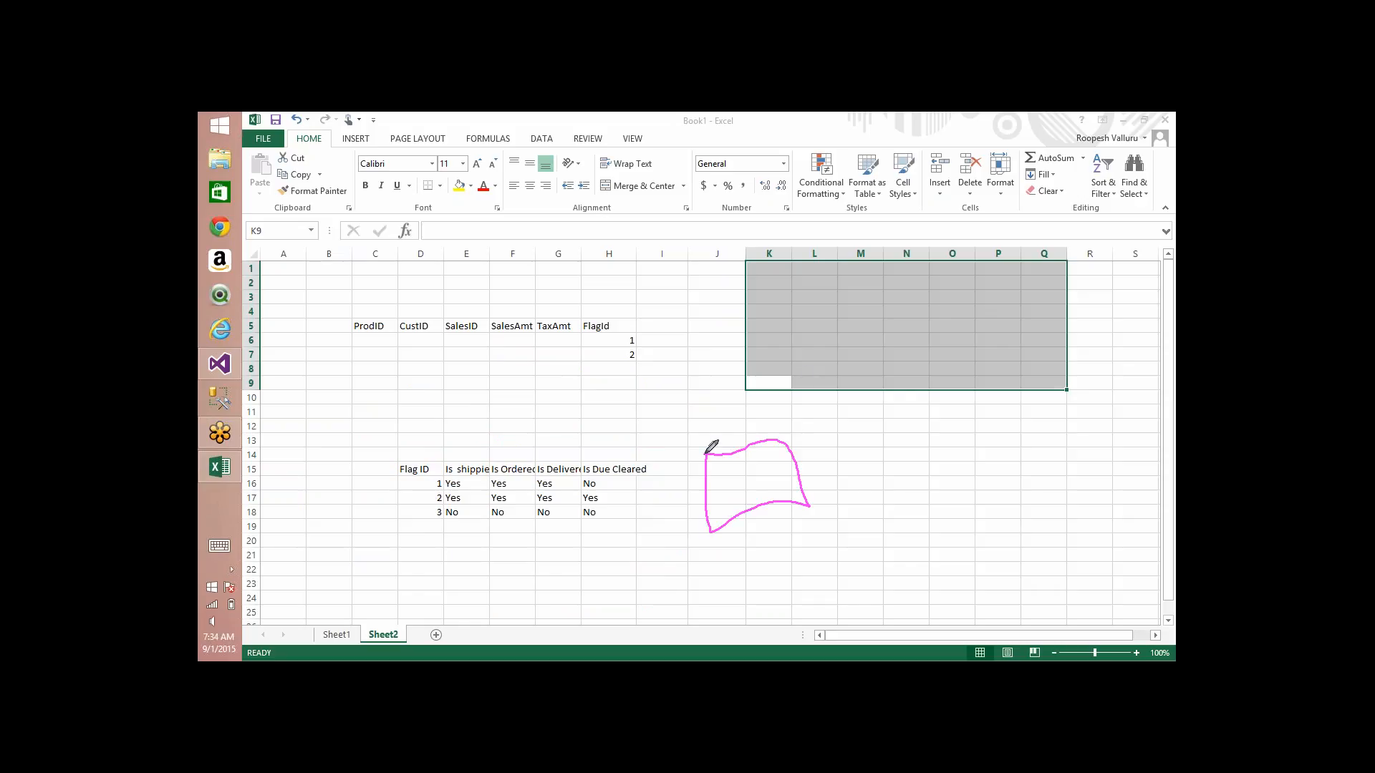
{"action": "mouse_move", "coordinate": [472, 362]}
{"action": "left_mouse_down"}
{"action": "mouse_move", "coordinate": [564, 348]}
{"action": "mouse_move", "coordinate": [451, 373]}
{"action": "left_mouse_up"}
{"action": "mouse_move", "coordinate": [794, 291]}
{"action": "left_mouse_down"}
{"action": "mouse_move", "coordinate": [795, 361]}
{"action": "mouse_move", "coordinate": [802, 275]}
{"action": "mouse_move", "coordinate": [778, 288]}
{"action": "left_mouse_up"}
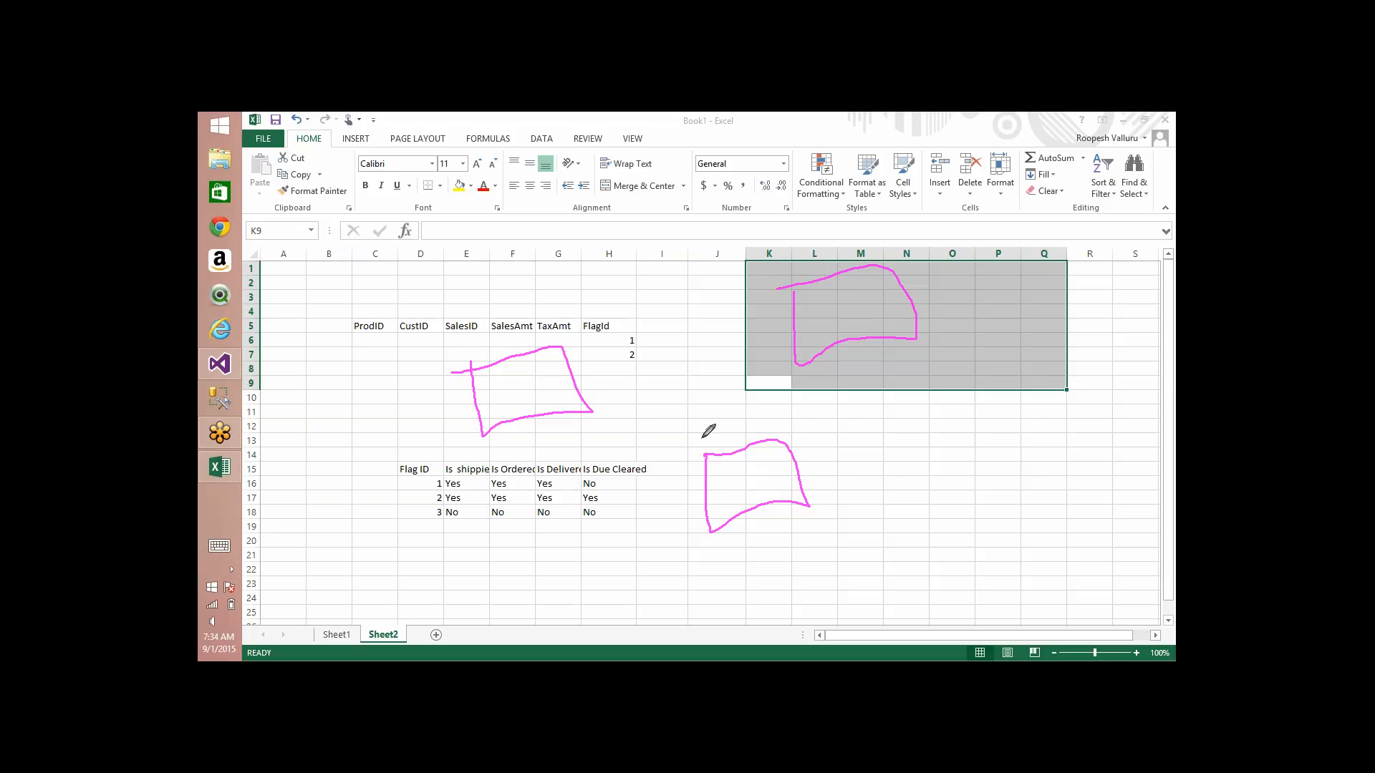
{"action": "mouse_move", "coordinate": [706, 453]}
{"action": "left_mouse_down"}
{"action": "mouse_move", "coordinate": [579, 411]}
{"action": "mouse_move", "coordinate": [639, 403]}
{"action": "left_mouse_up"}
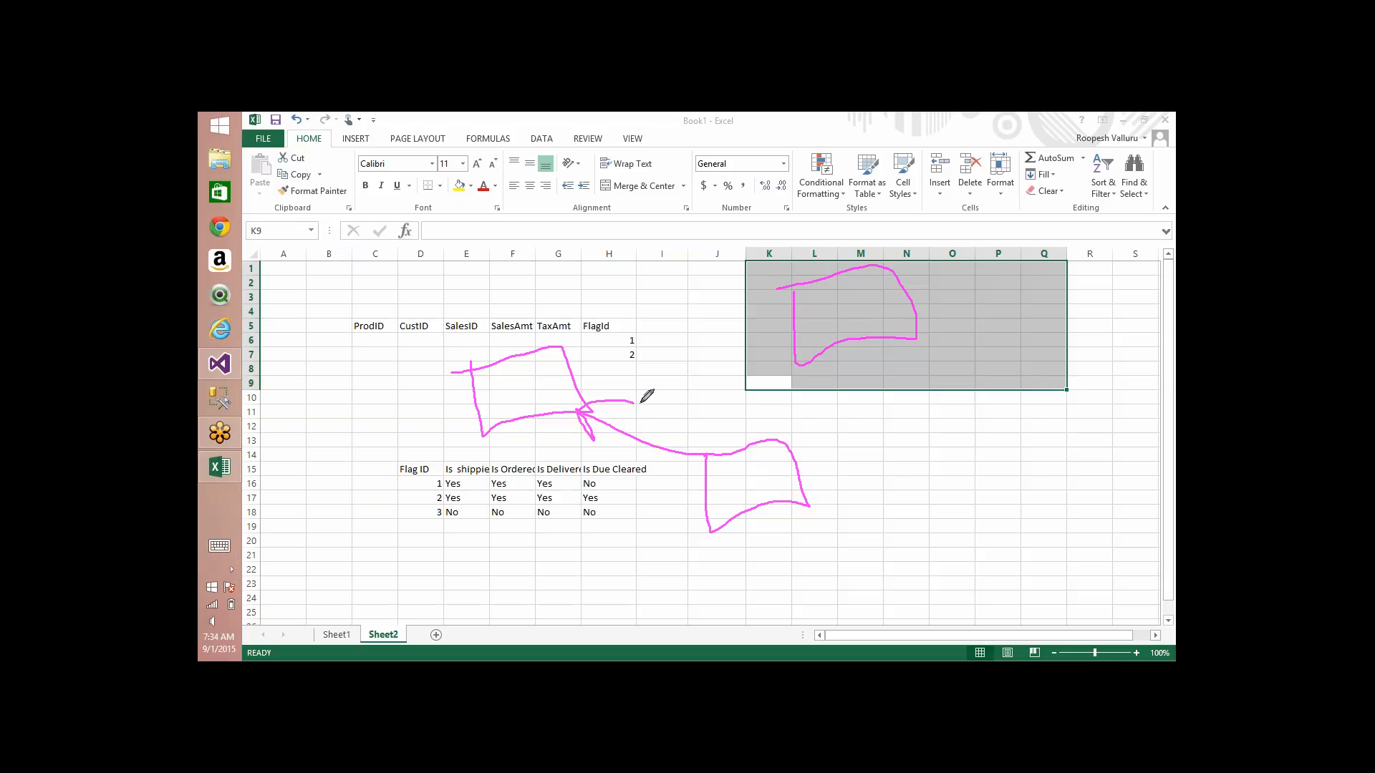
{"action": "mouse_move", "coordinate": [782, 440]}
{"action": "left_mouse_down"}
{"action": "mouse_move", "coordinate": [802, 365]}
{"action": "mouse_move", "coordinate": [820, 368]}
{"action": "left_mouse_up"}
{"action": "left_click_drag", "start_coordinate": [739, 464], "coordinate": [744, 489]}
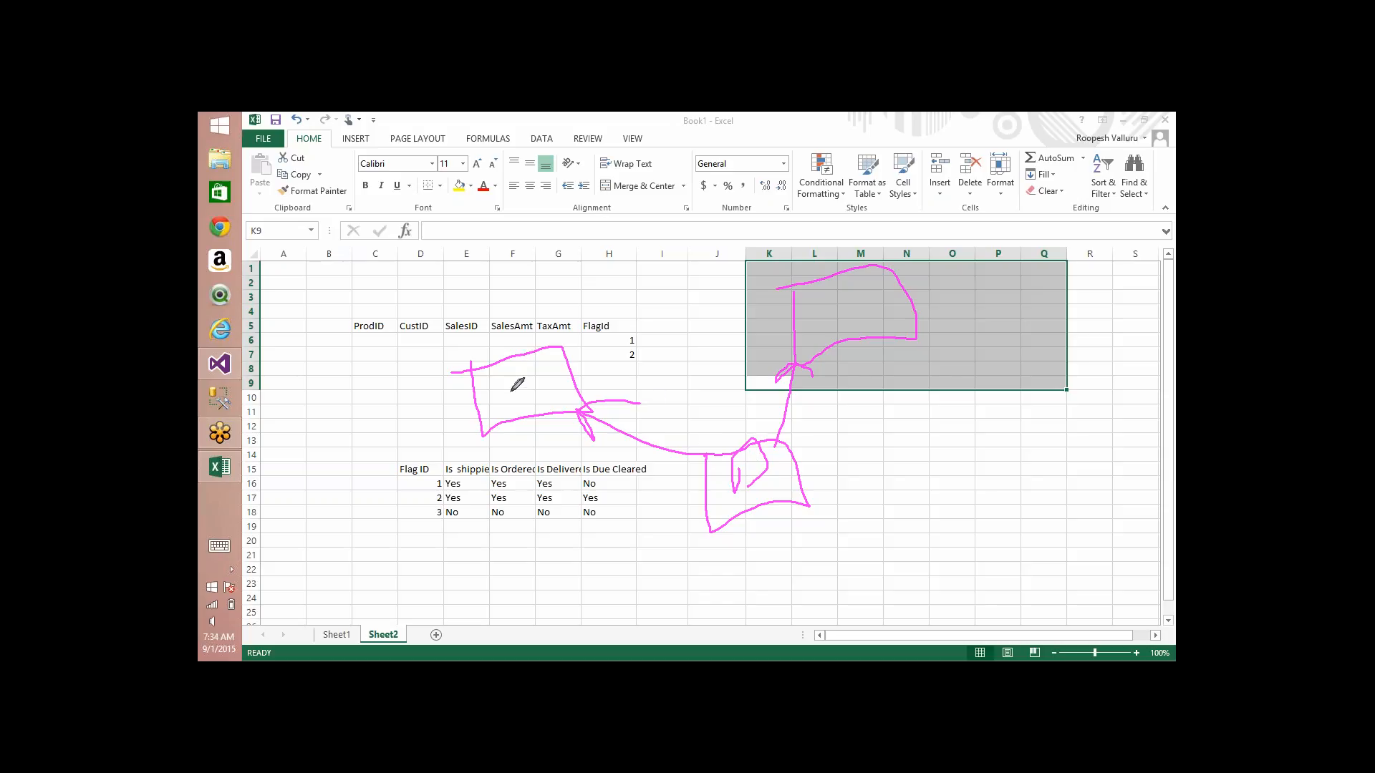
{"action": "mouse_move", "coordinate": [511, 391]}
{"action": "left_mouse_down"}
{"action": "mouse_move", "coordinate": [506, 367]}
{"action": "mouse_move", "coordinate": [524, 382]}
{"action": "left_mouse_up"}
{"action": "left_click_drag", "start_coordinate": [836, 340], "coordinate": [870, 247]}
{"action": "left_click", "coordinate": [1089, 254]}
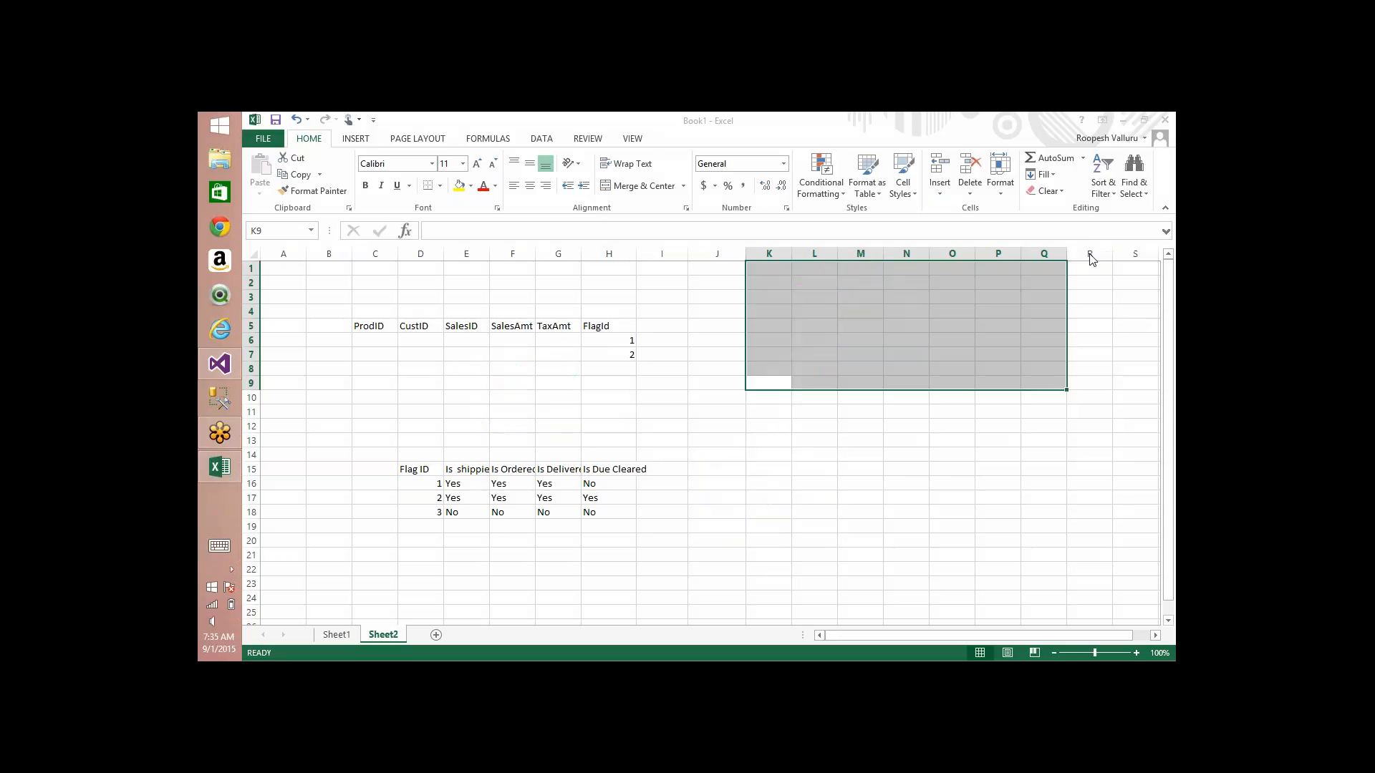
Step: Switch to Visual Studio, open the structure of the Adventure Works DW cube, and collapse the Fact Internet Sales Reason measure group
{"action": "key", "text": "alt+Tab"}
{"action": "key", "text": "alt+Tab"}
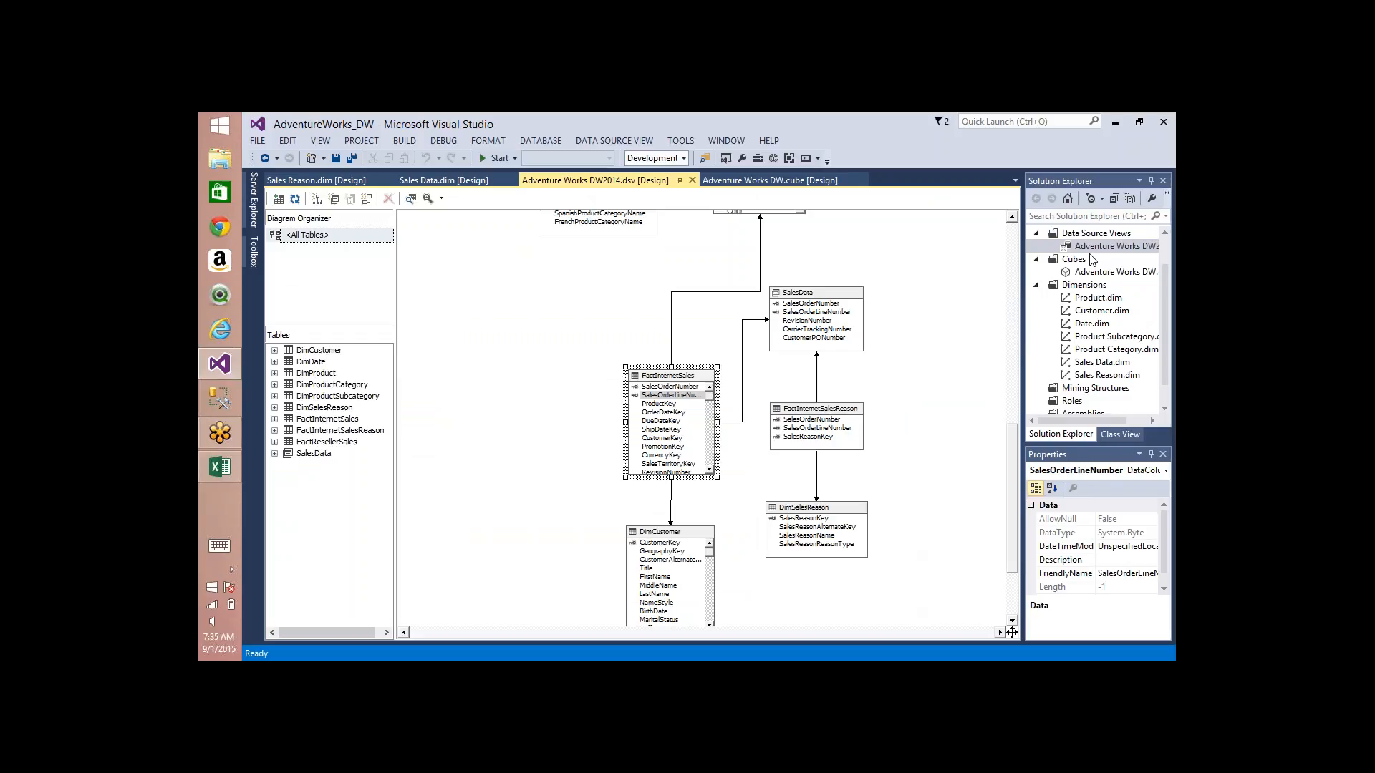
{"action": "left_click", "coordinate": [780, 181]}
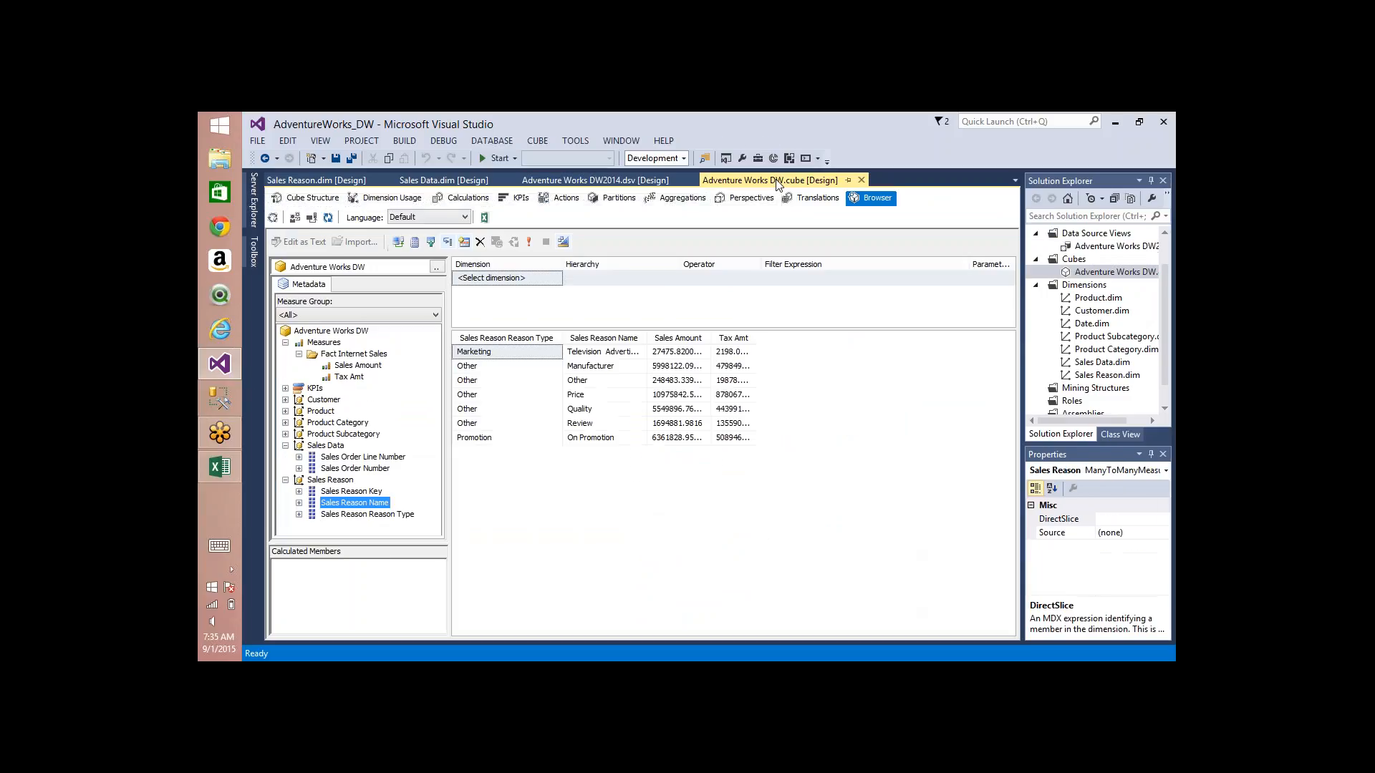
{"action": "left_click", "coordinate": [305, 197]}
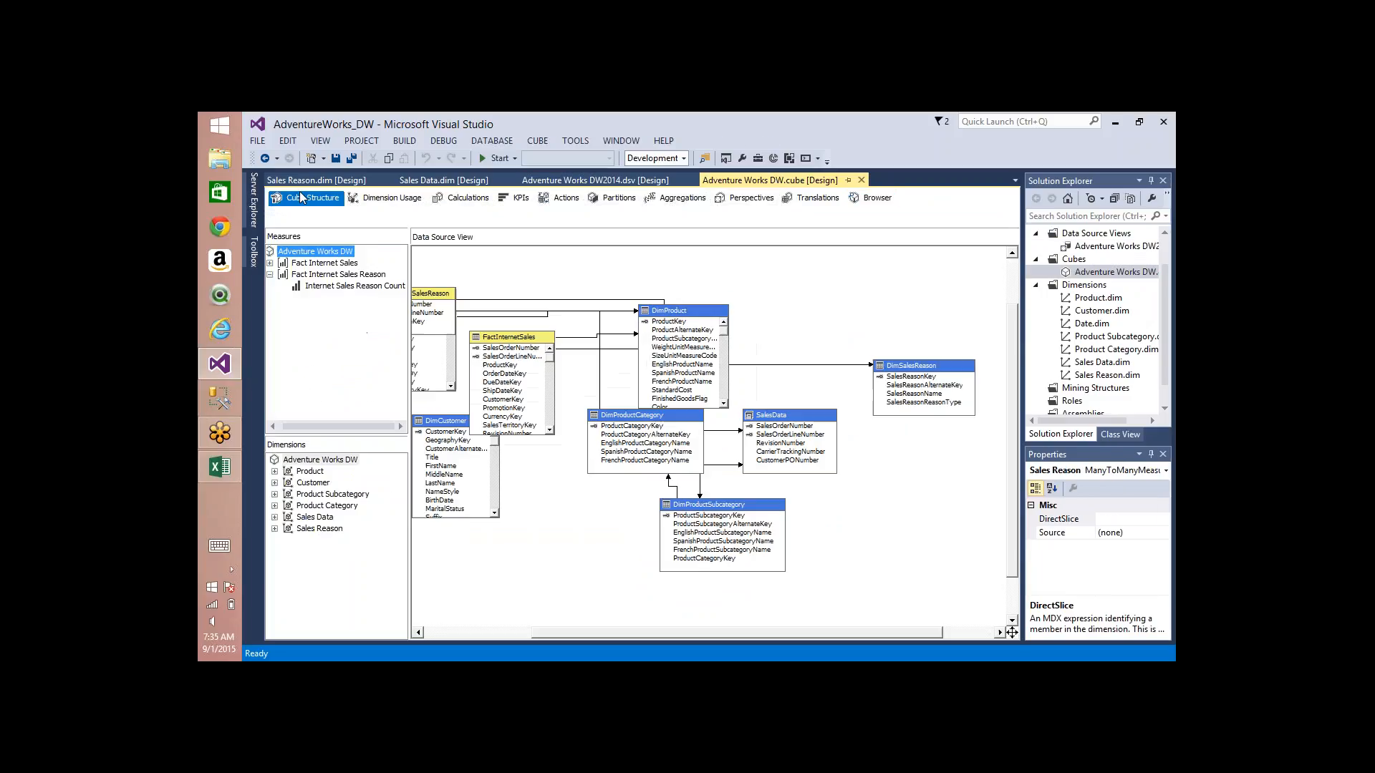
{"action": "left_click", "coordinate": [270, 275]}
{"action": "left_click", "coordinate": [321, 275]}
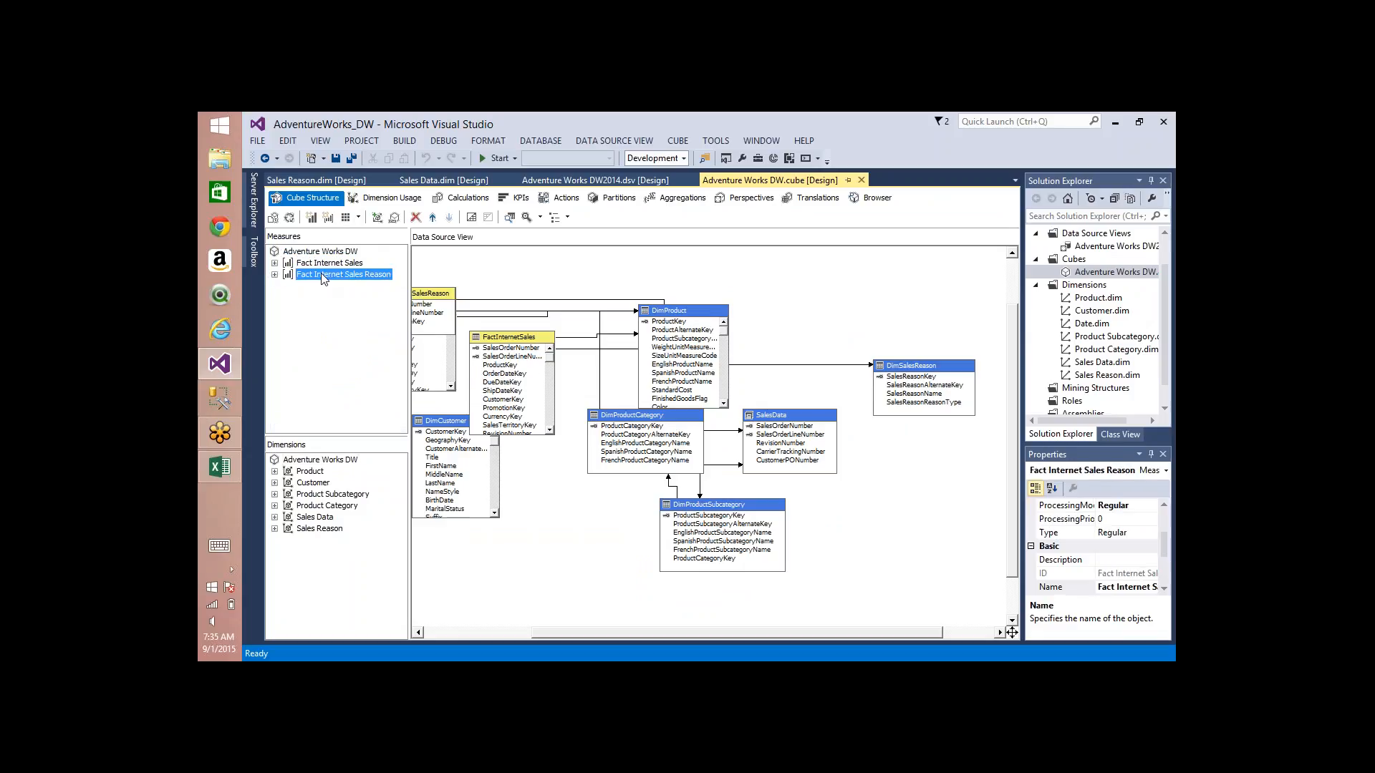
Step: Add a new Sum measure to the cube from the Freight column of the FactResellerSales table
{"action": "right_click", "coordinate": [337, 253]}
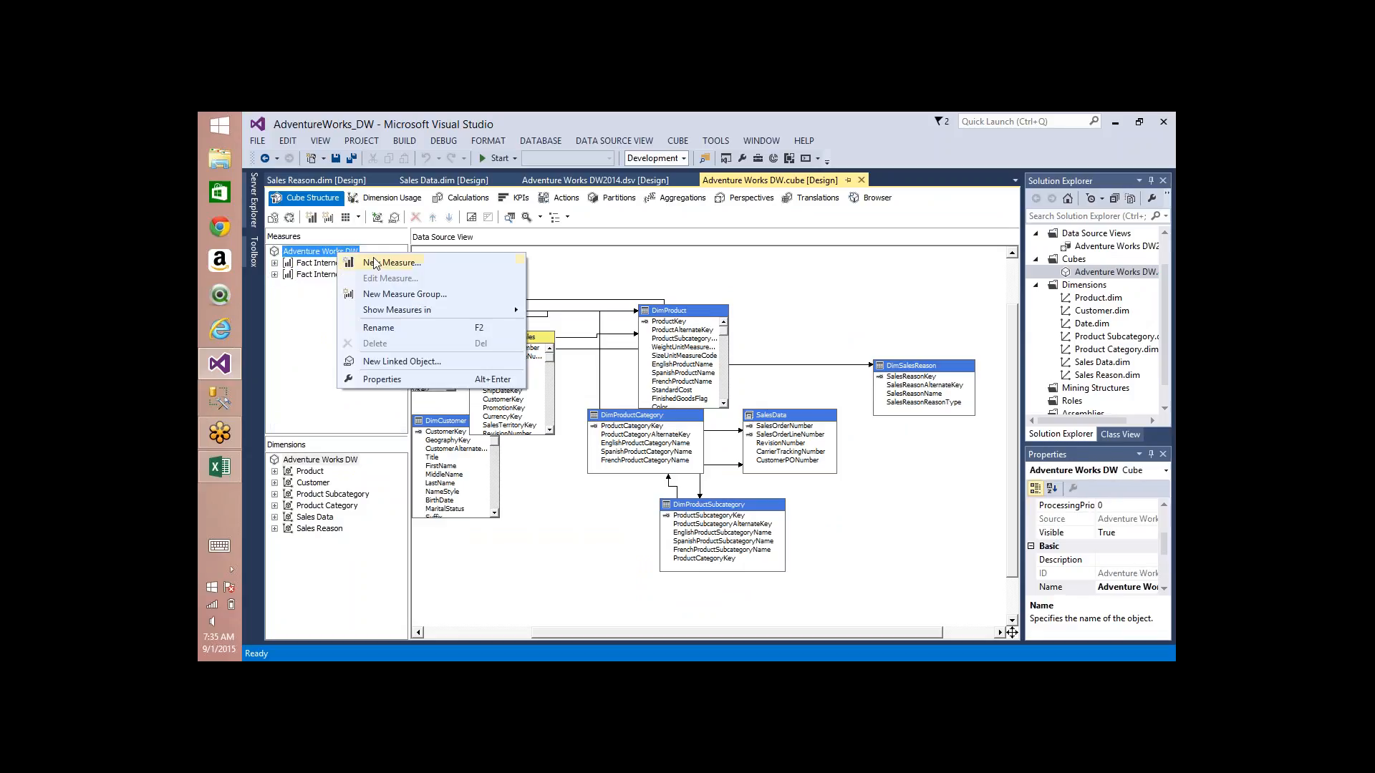
{"action": "left_click", "coordinate": [397, 264]}
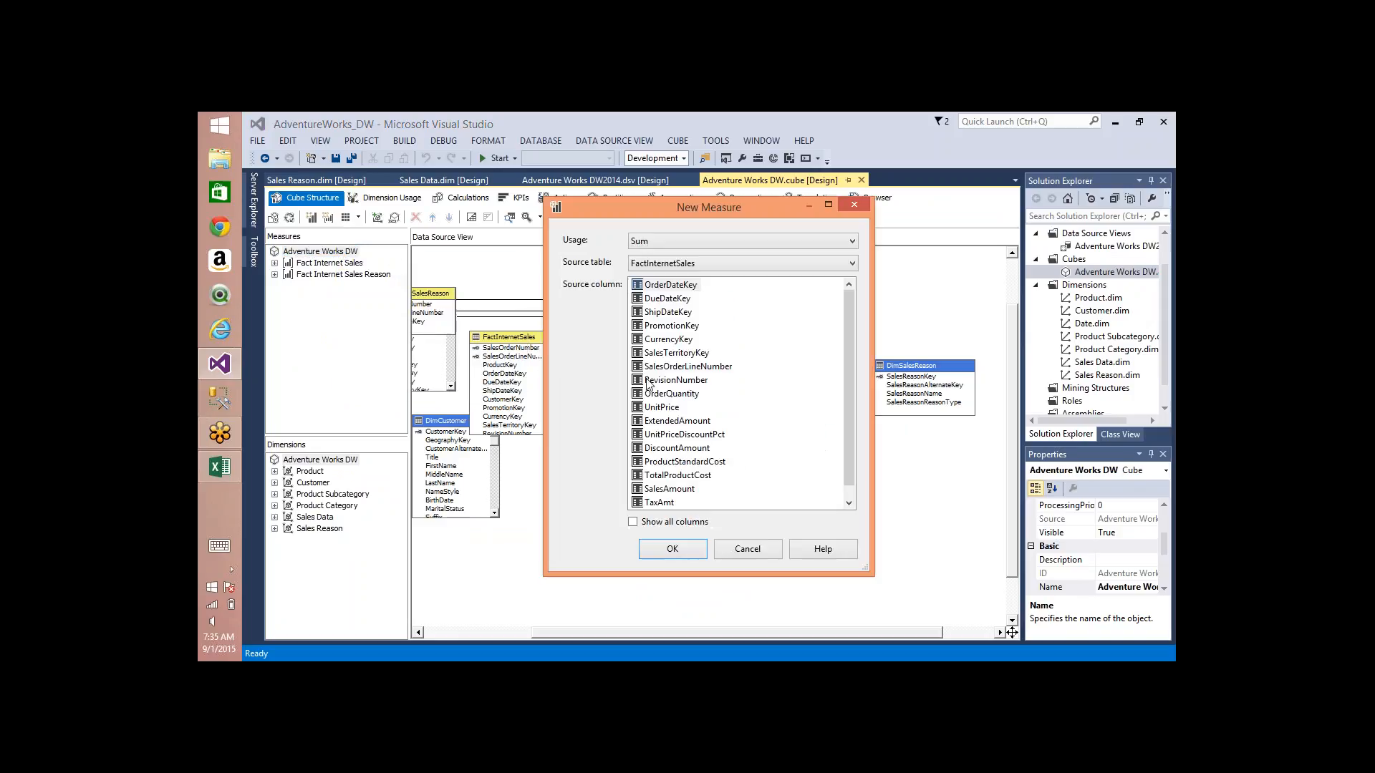
{"action": "left_click", "coordinate": [695, 262]}
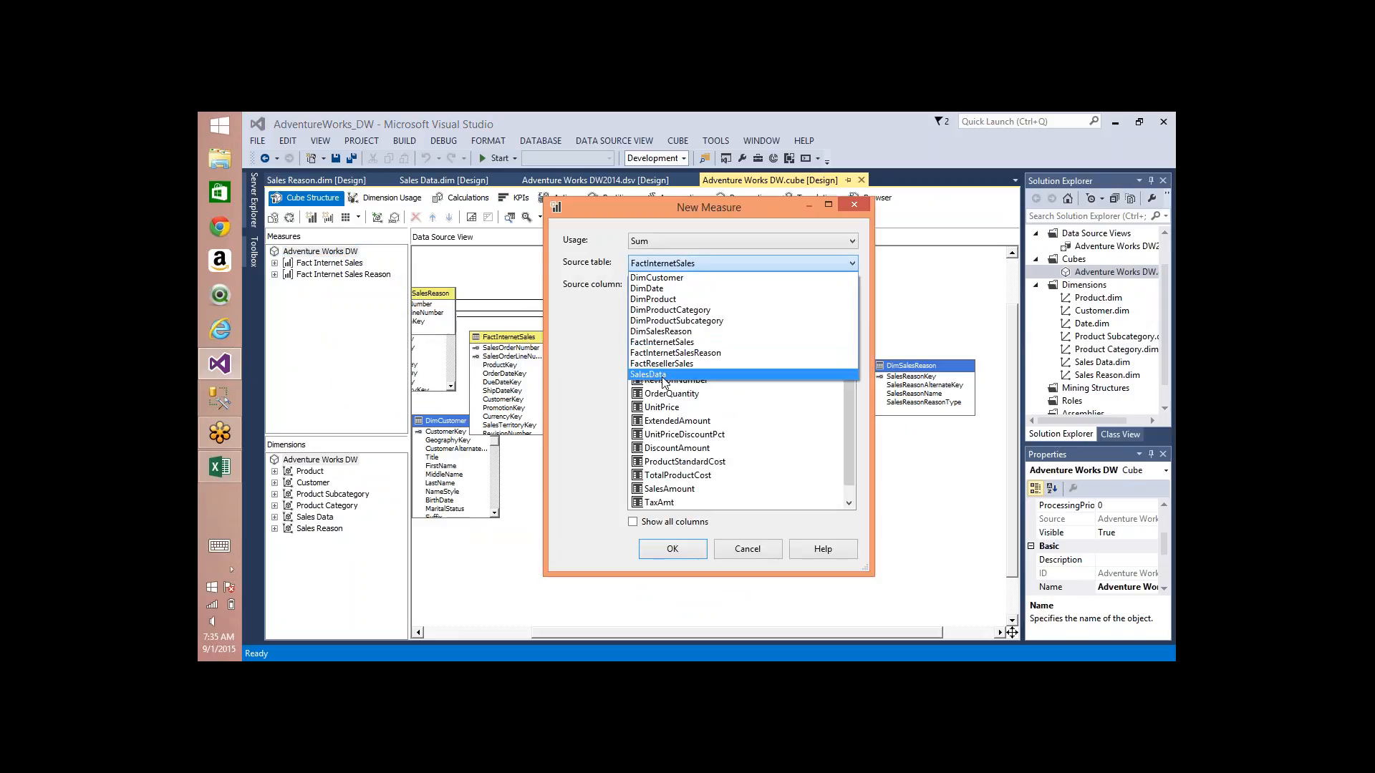
{"action": "left_click", "coordinate": [682, 364]}
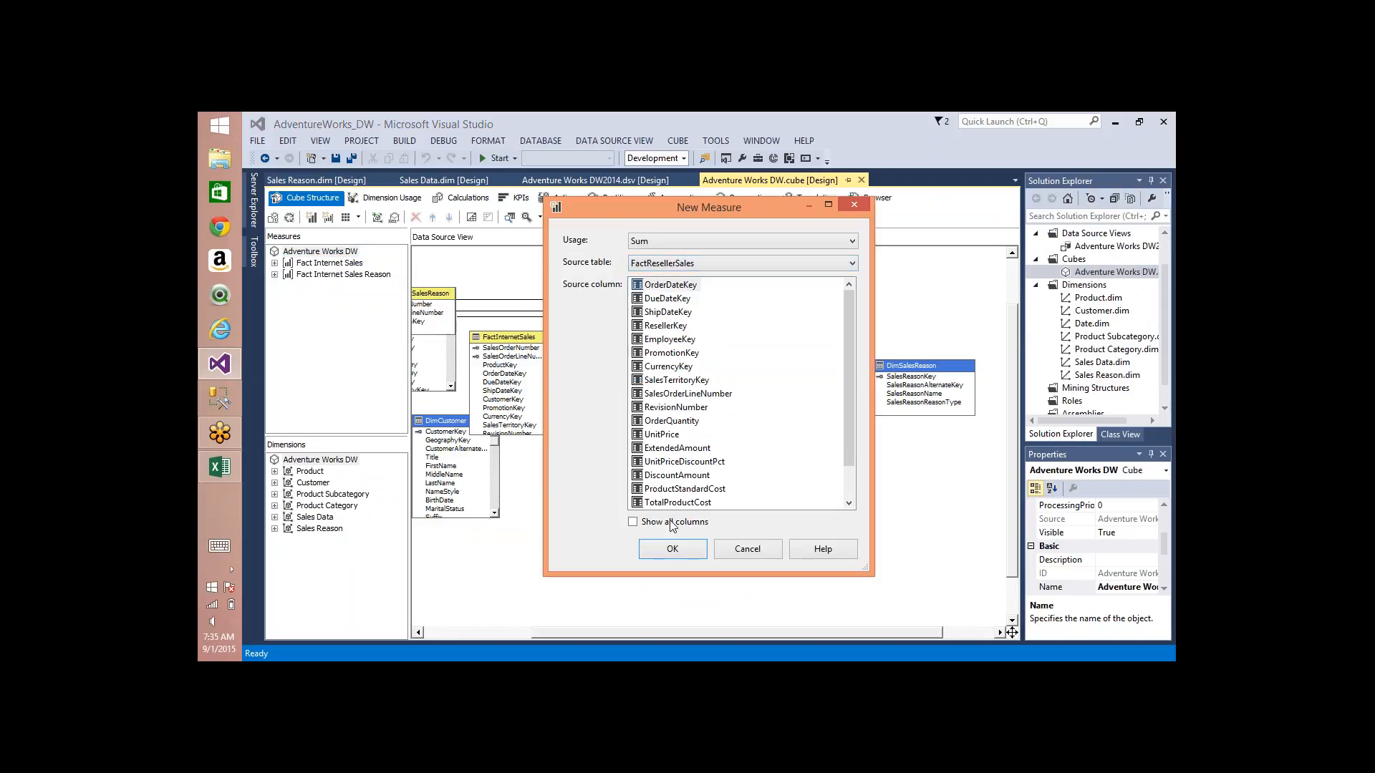
{"action": "left_click", "coordinate": [669, 476]}
{"action": "key", "text": "Down"}
{"action": "key", "text": "Down"}
{"action": "key", "text": "Down"}
{"action": "key", "text": "Down"}
{"action": "key", "text": "Down"}
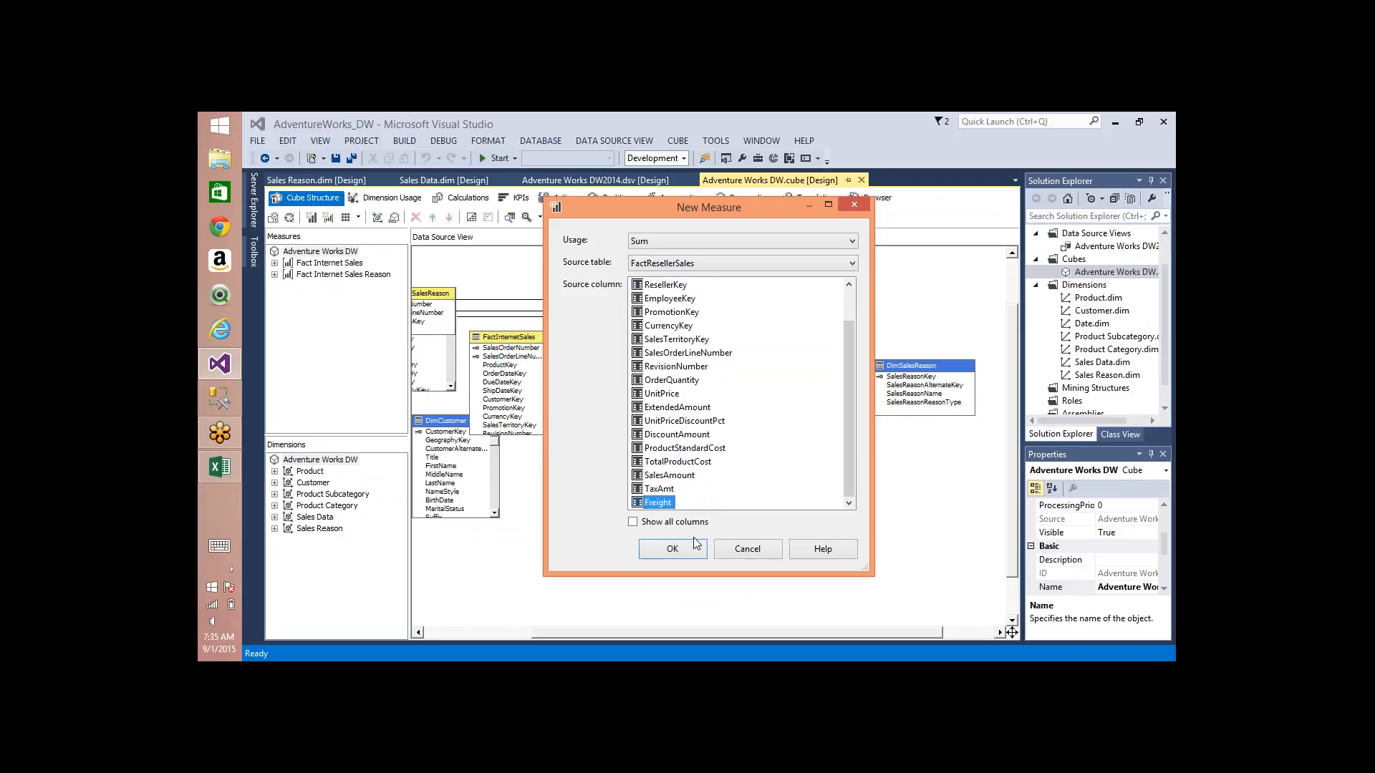
{"action": "left_click", "coordinate": [665, 551]}
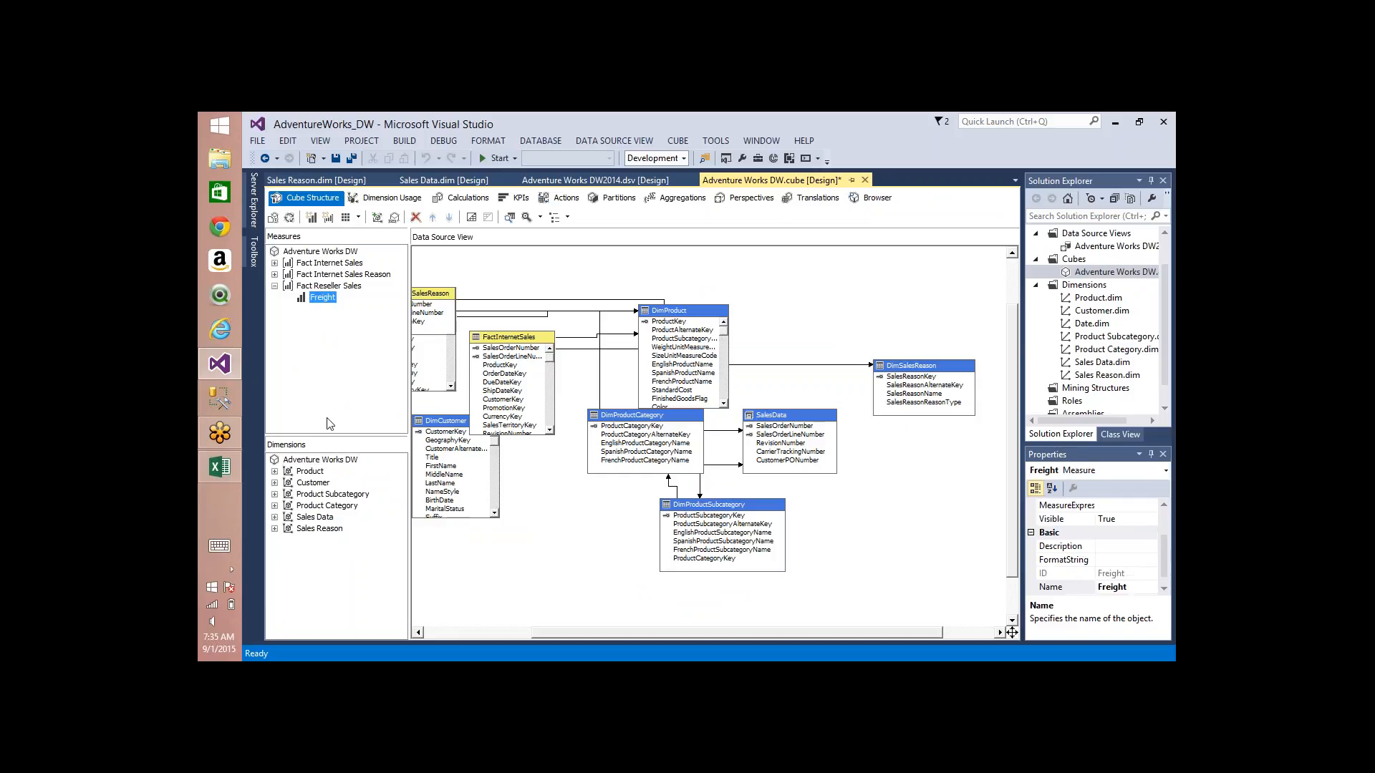
Step: Review in Dimension Usage how the Fact Internet Sales and Fact Reseller Sales measure groups relate to the Product dimensions
{"action": "left_click", "coordinate": [380, 199]}
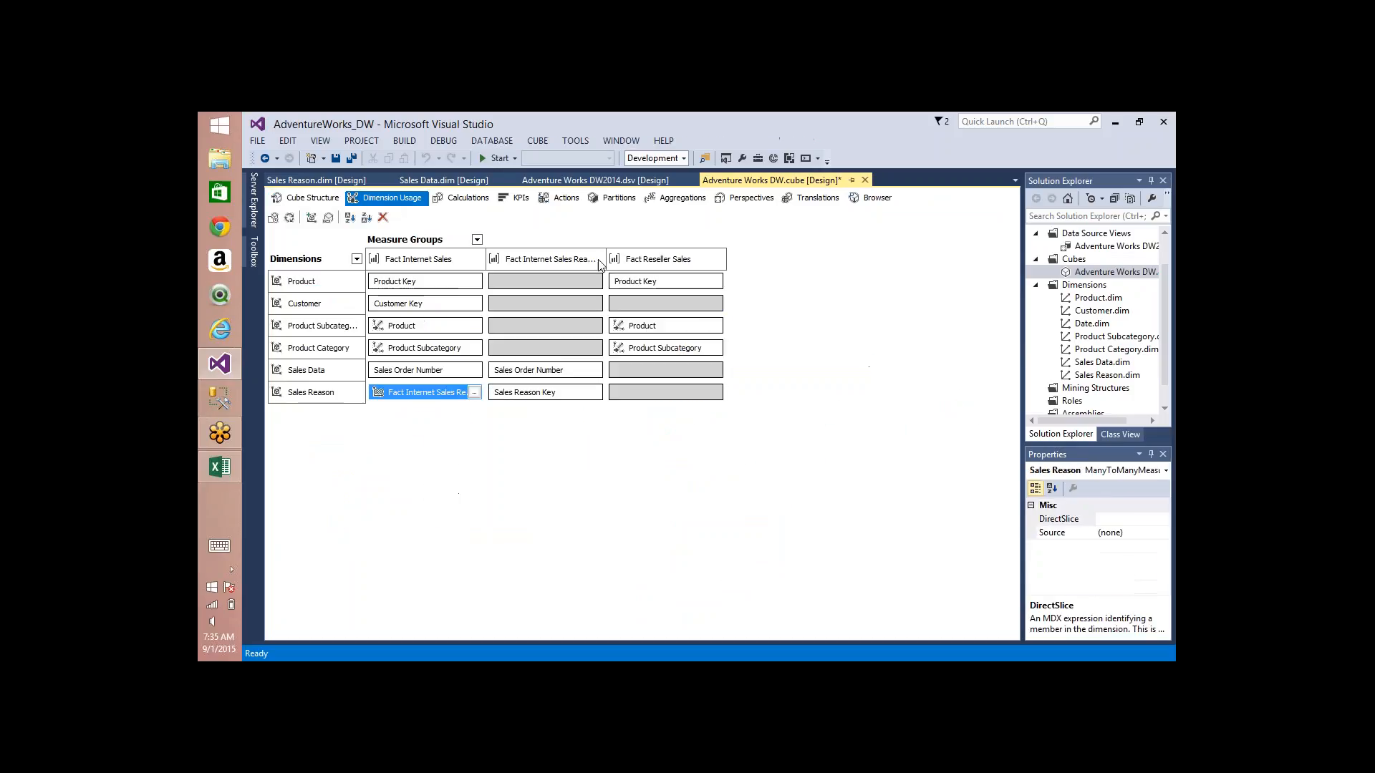
{"action": "left_click", "coordinate": [660, 283]}
{"action": "left_click", "coordinate": [450, 285]}
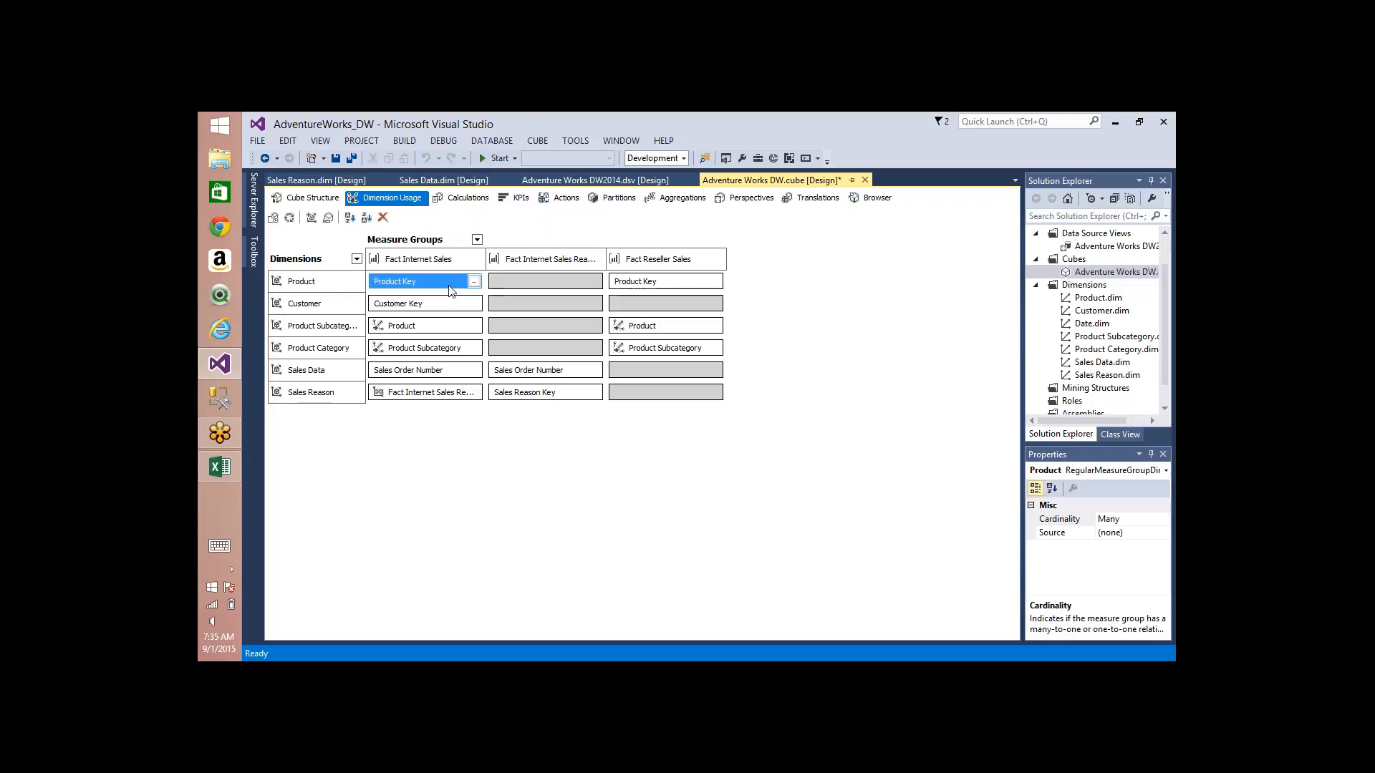
{"action": "left_click", "coordinate": [430, 261]}
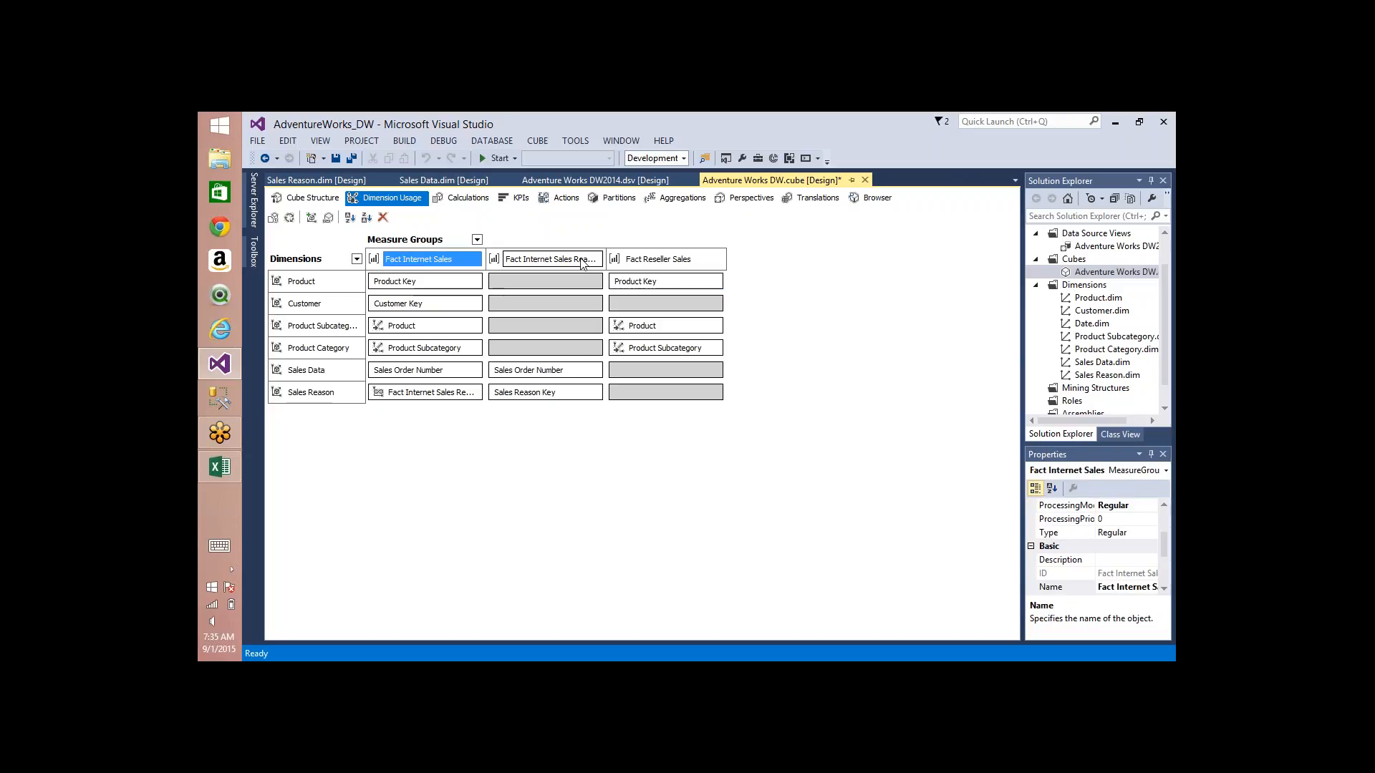
{"action": "left_click", "coordinate": [646, 267]}
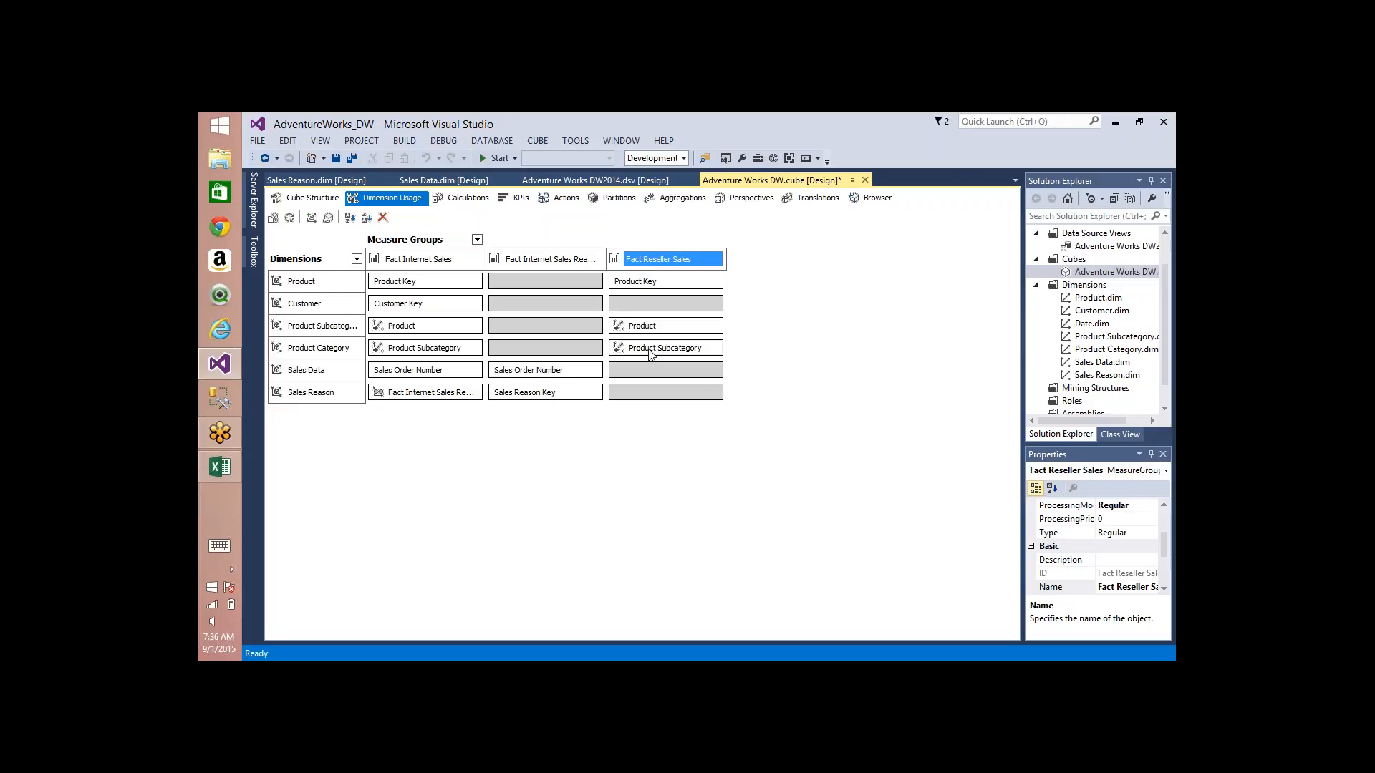
{"action": "mouse_move", "coordinate": [650, 354]}
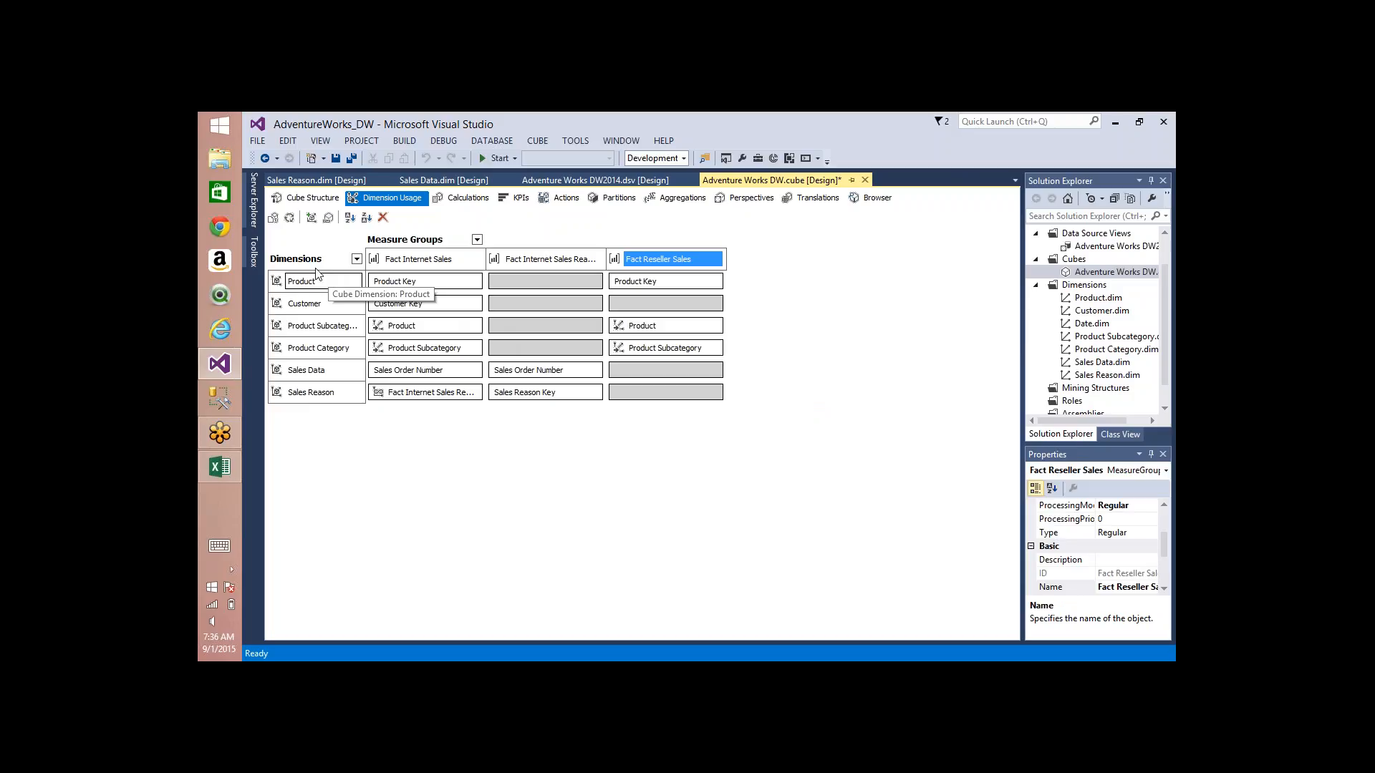
Step: Build and deploy the project, run Process Full on the Adventure Works DW cube, and close the progress windows
{"action": "left_click", "coordinate": [296, 217]}
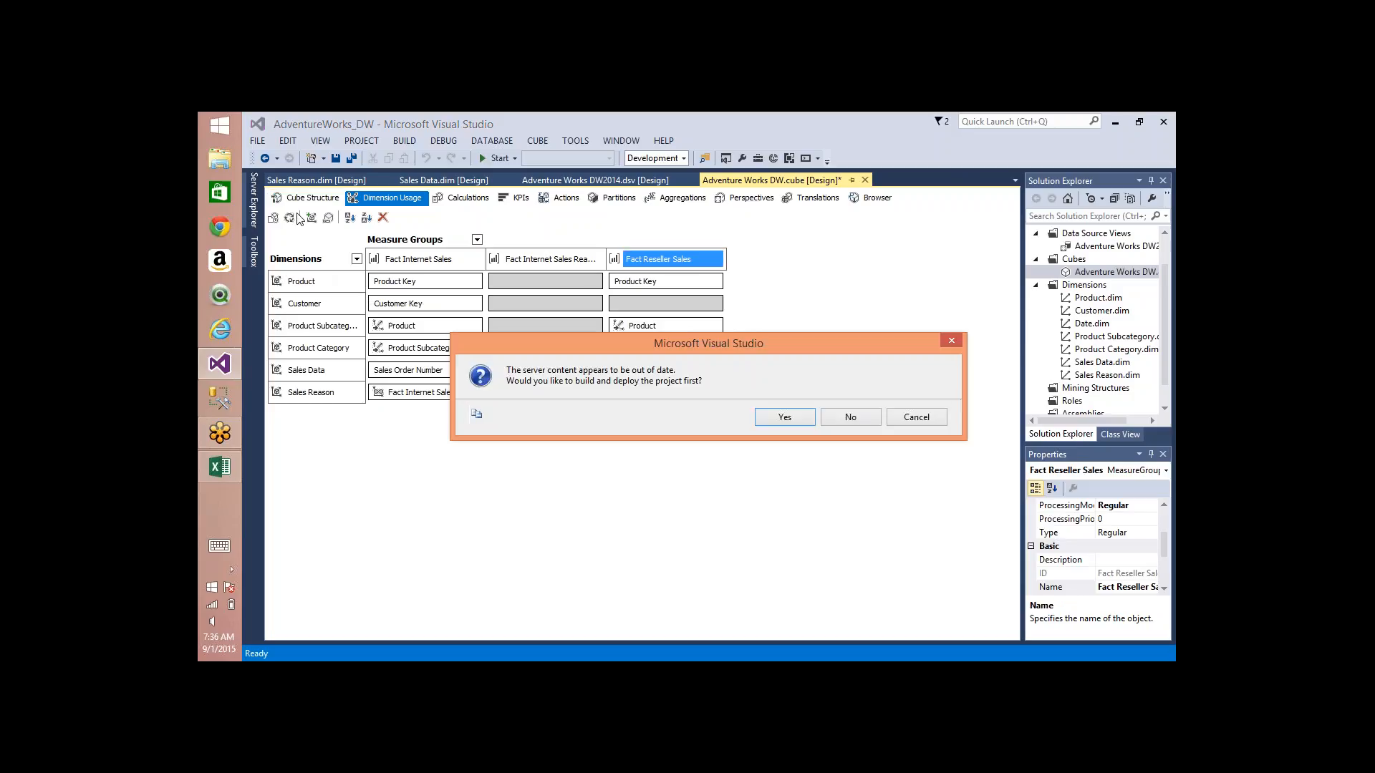
{"action": "key", "text": "Return"}
{"action": "key", "text": "Return"}
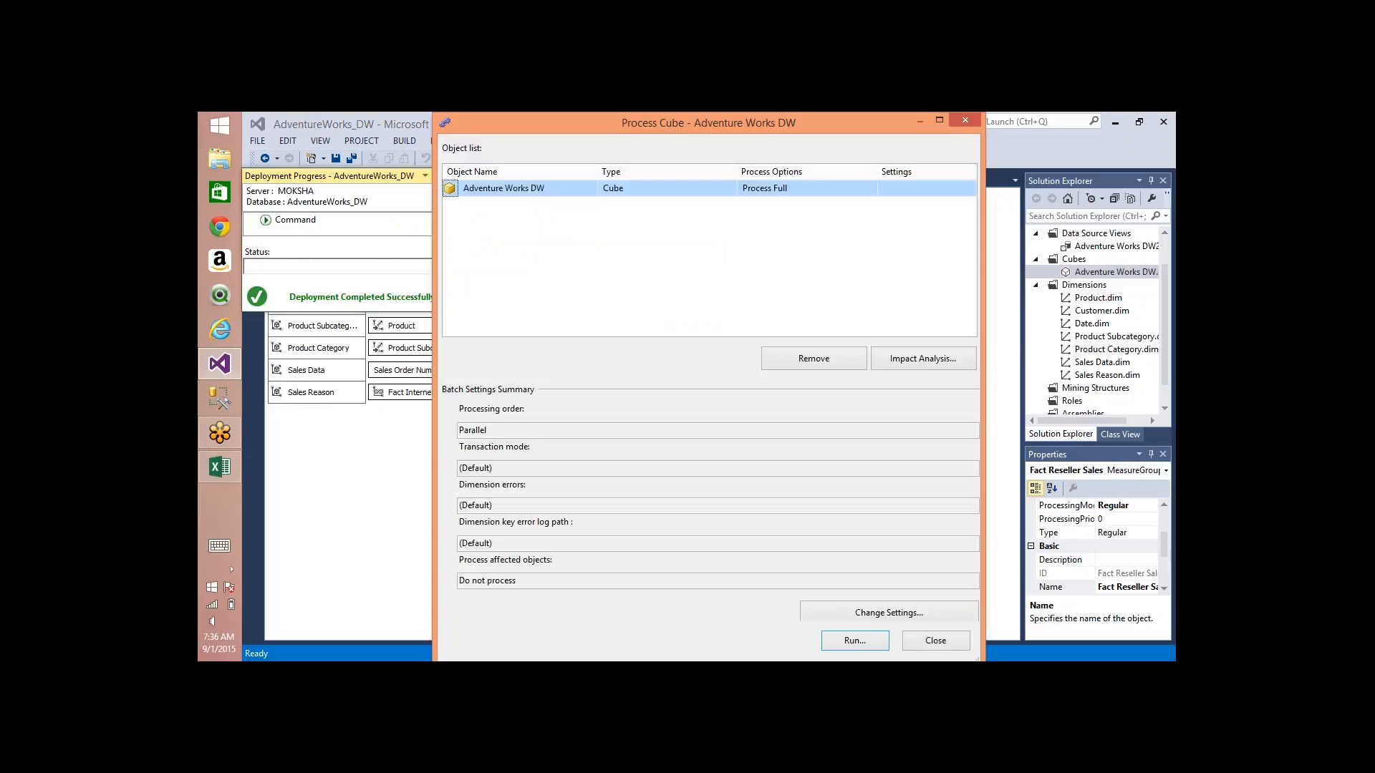
{"action": "left_click", "coordinate": [855, 640]}
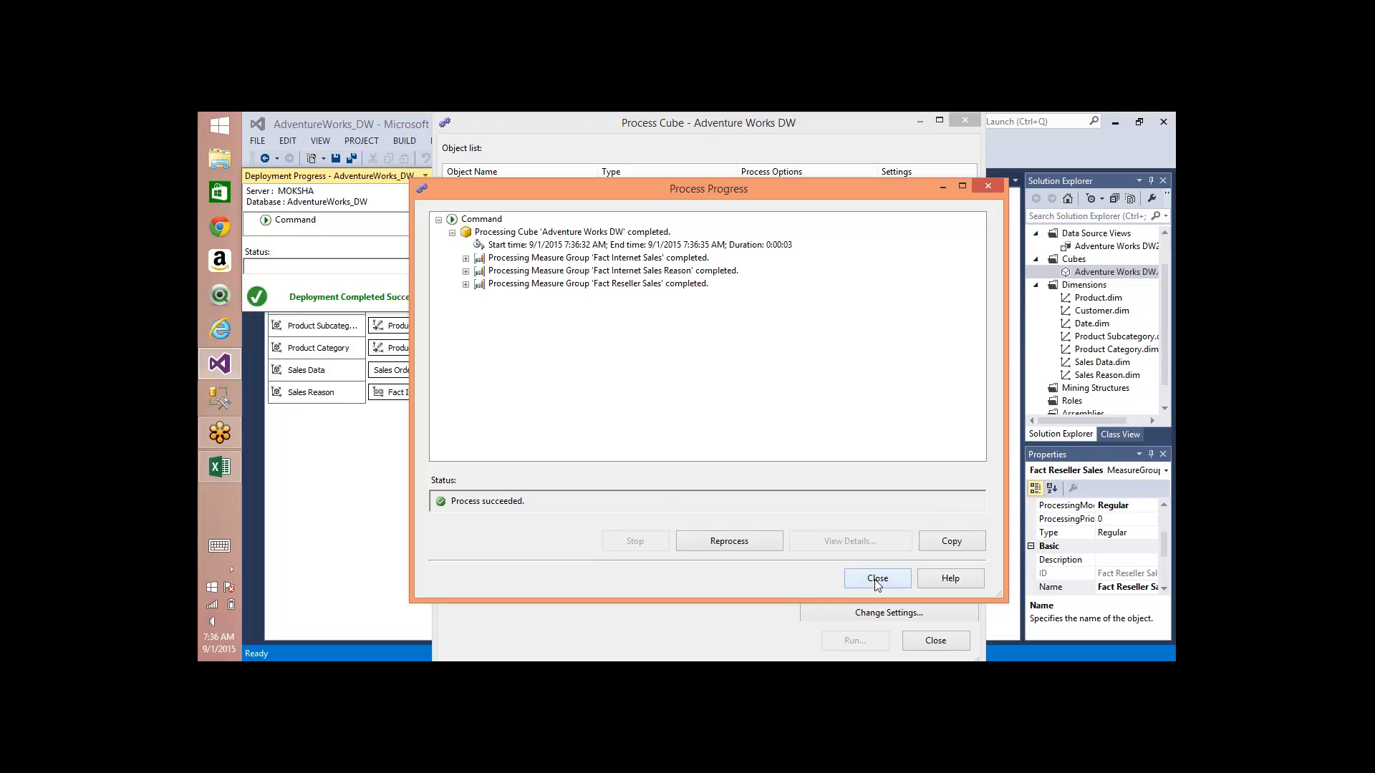
{"action": "left_click", "coordinate": [877, 578]}
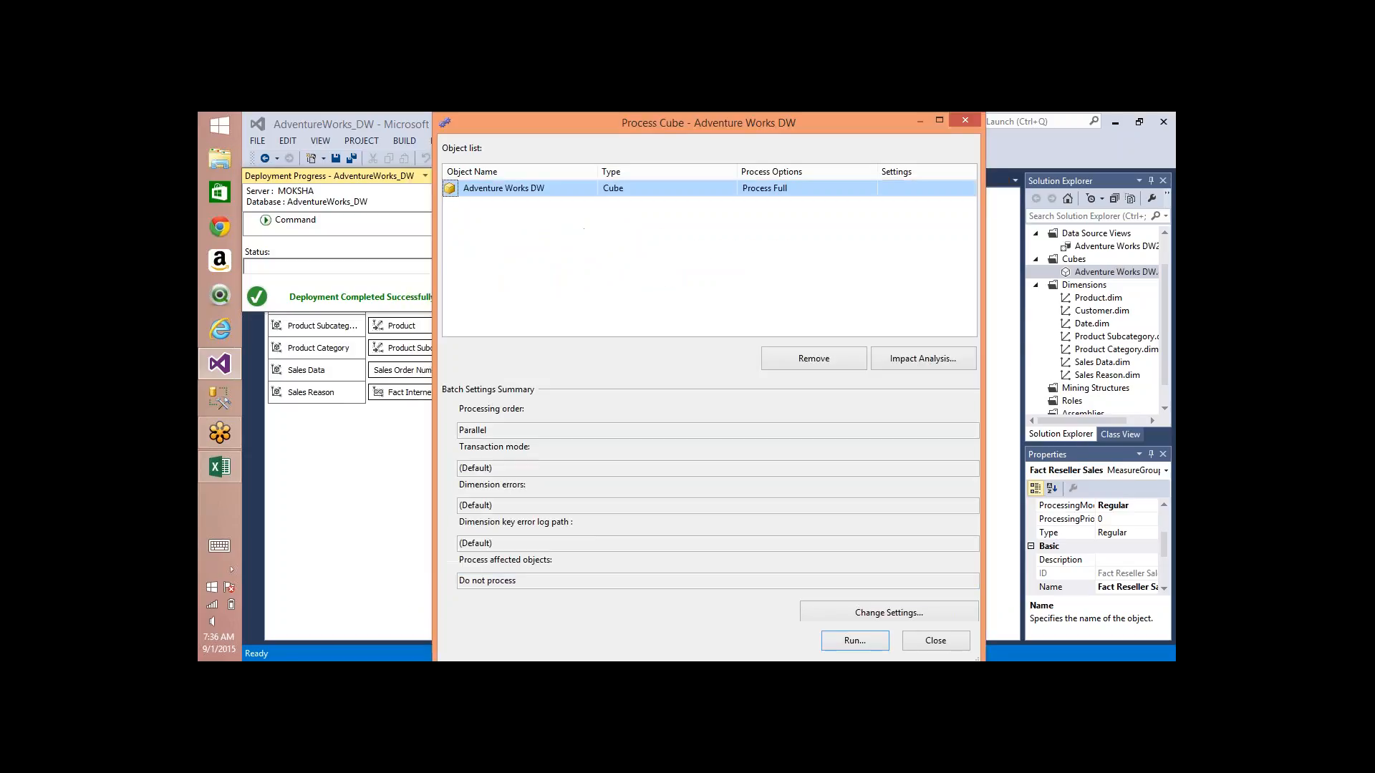
{"action": "left_click", "coordinate": [936, 641]}
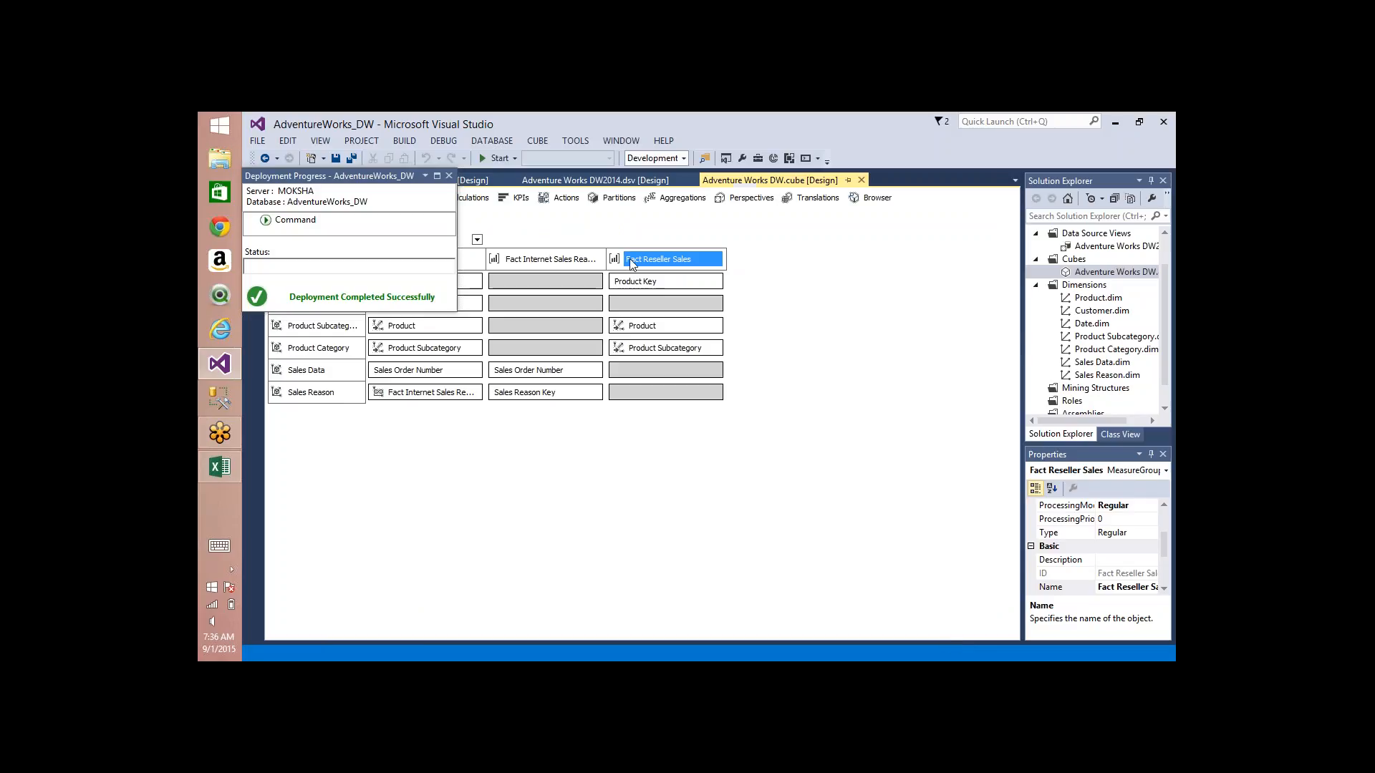
{"action": "left_click", "coordinate": [452, 177]}
Step: Compare the Product and Customer relationships of the Fact Internet Sales and Fact Reseller Sales measure groups
{"action": "left_click", "coordinate": [449, 260]}
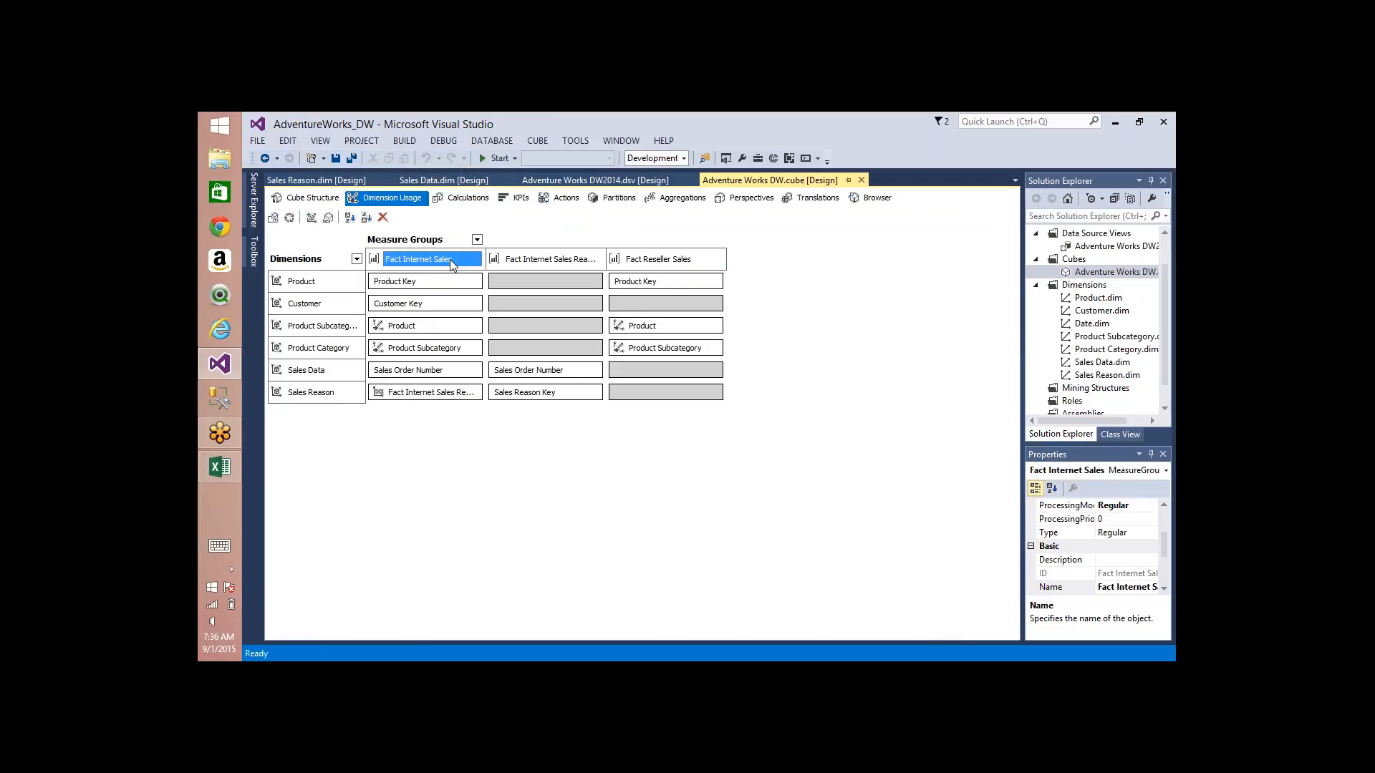
{"action": "left_click", "coordinate": [648, 267]}
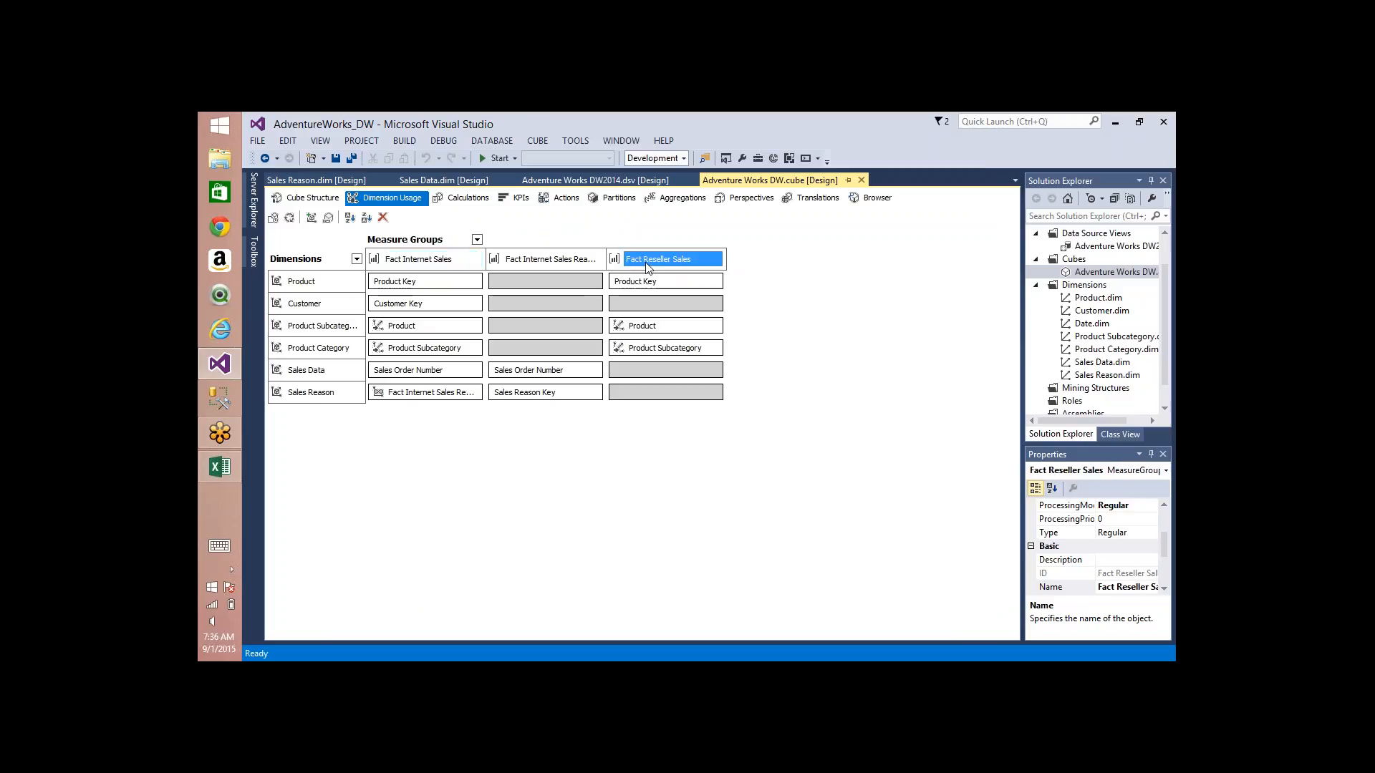
{"action": "left_click", "coordinate": [279, 285]}
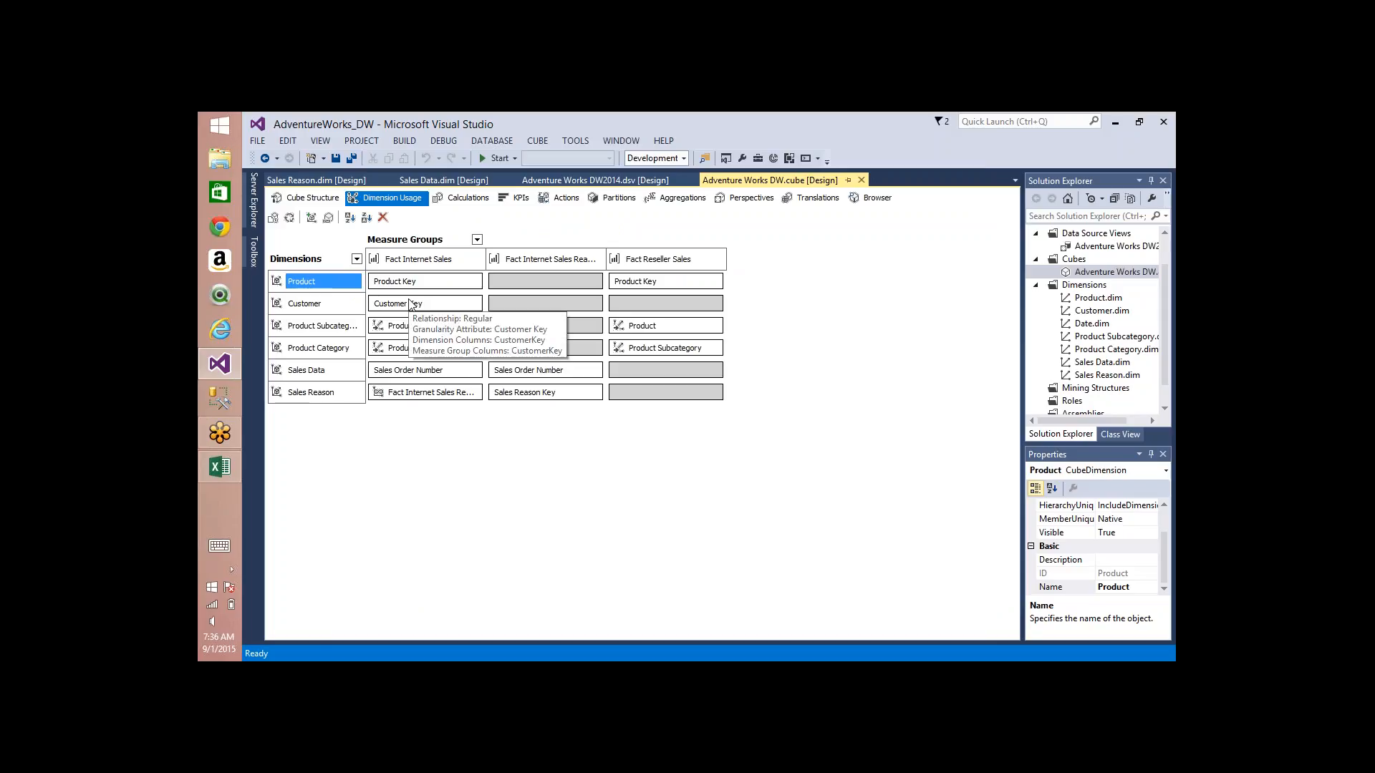
Step: Reconnect the cube browser and add the internet Sales Amount and reseller Freight measures to the query
{"action": "left_click", "coordinate": [877, 198]}
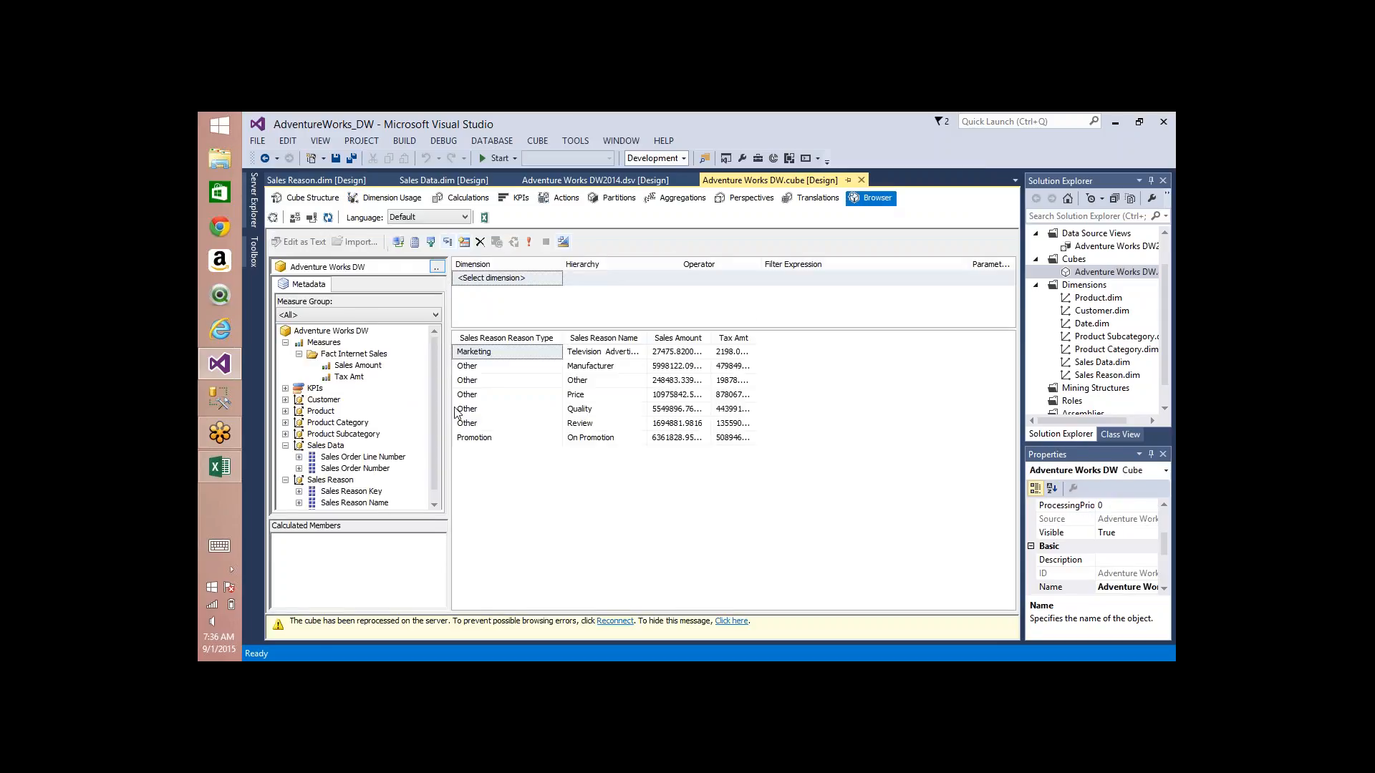
{"action": "left_click", "coordinate": [614, 620]}
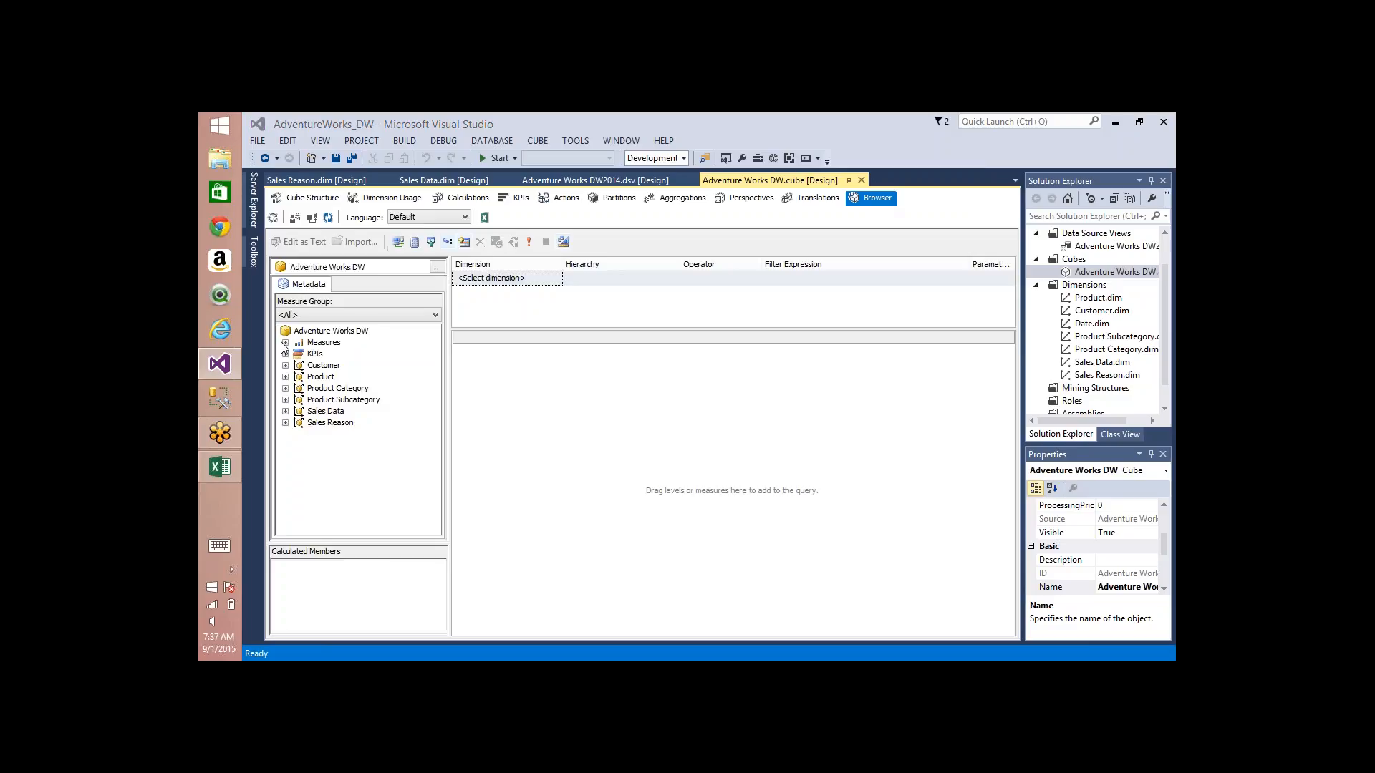
{"action": "left_click", "coordinate": [285, 342]}
{"action": "left_click", "coordinate": [300, 354]}
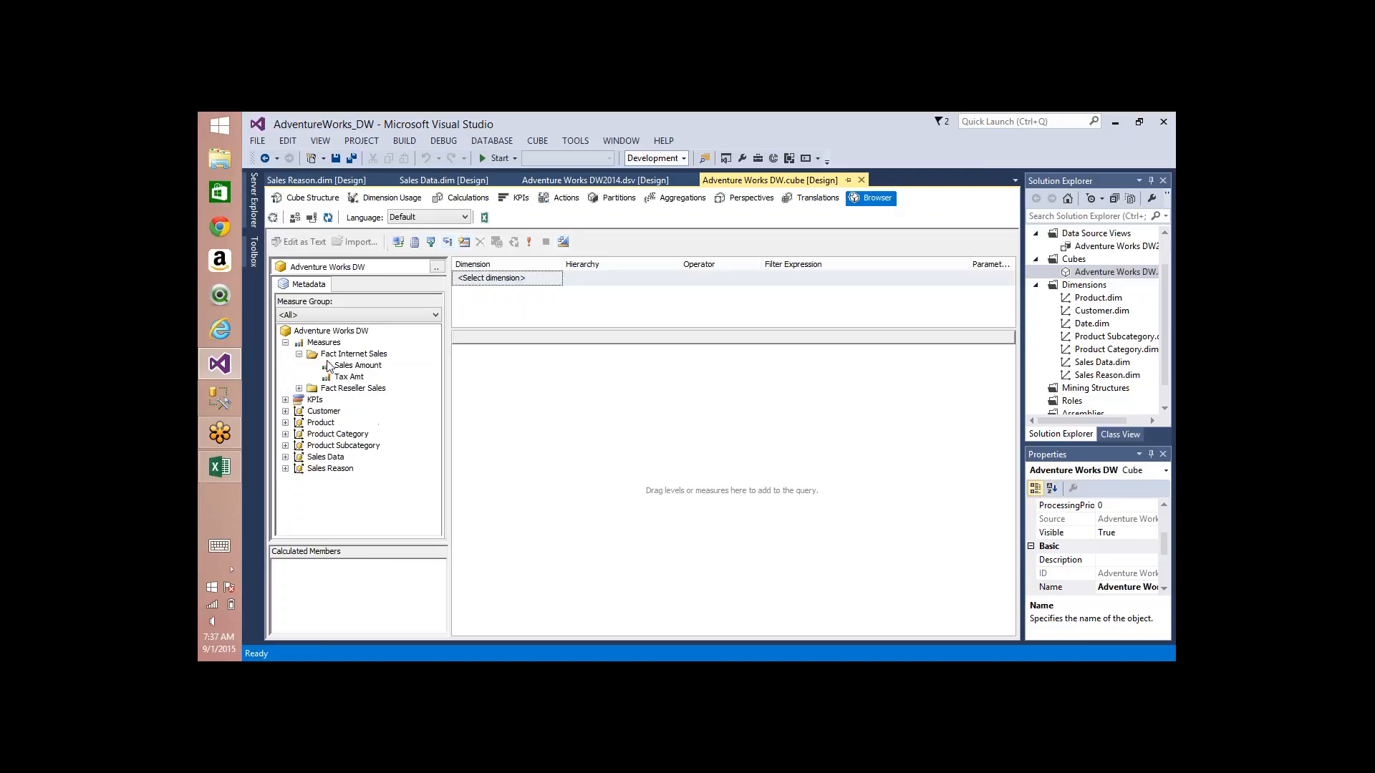
{"action": "left_click_drag", "start_coordinate": [358, 365], "coordinate": [463, 403]}
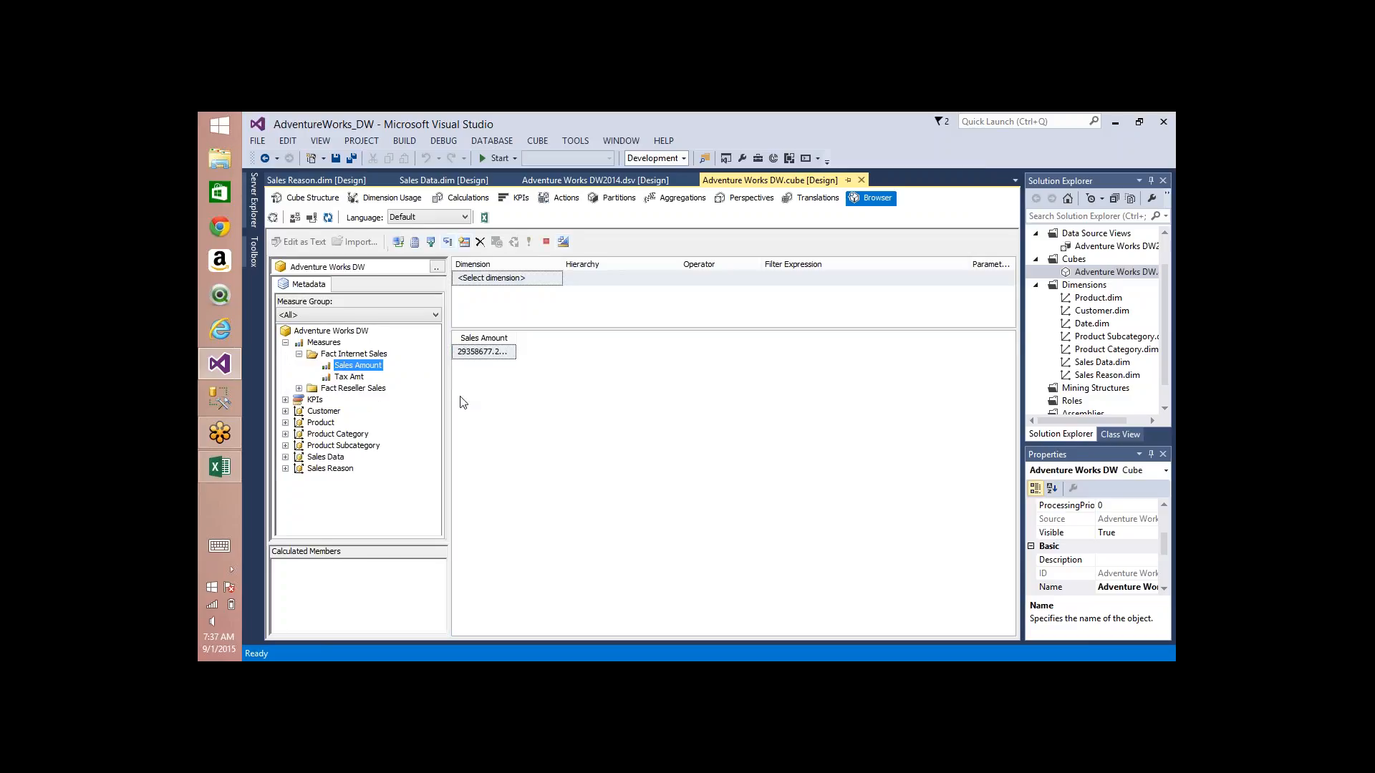
{"action": "left_click", "coordinate": [300, 388]}
{"action": "left_click_drag", "start_coordinate": [341, 403], "coordinate": [527, 347]}
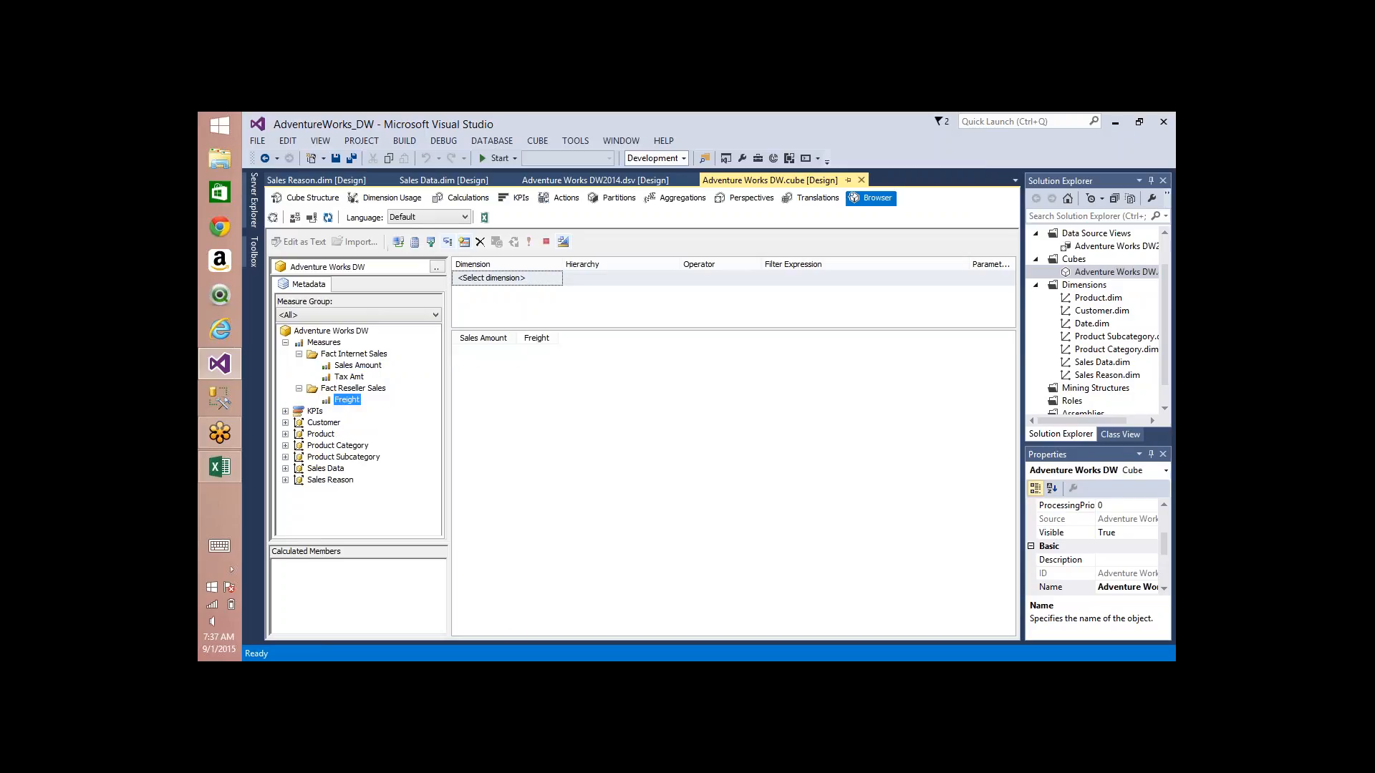
Step: Break the query down by the Customer dimension's First Name and widen the Sales Amount and Freight columns to fit their values
{"action": "left_click", "coordinate": [285, 423]}
{"action": "left_click_drag", "start_coordinate": [372, 447], "coordinate": [372, 450]}
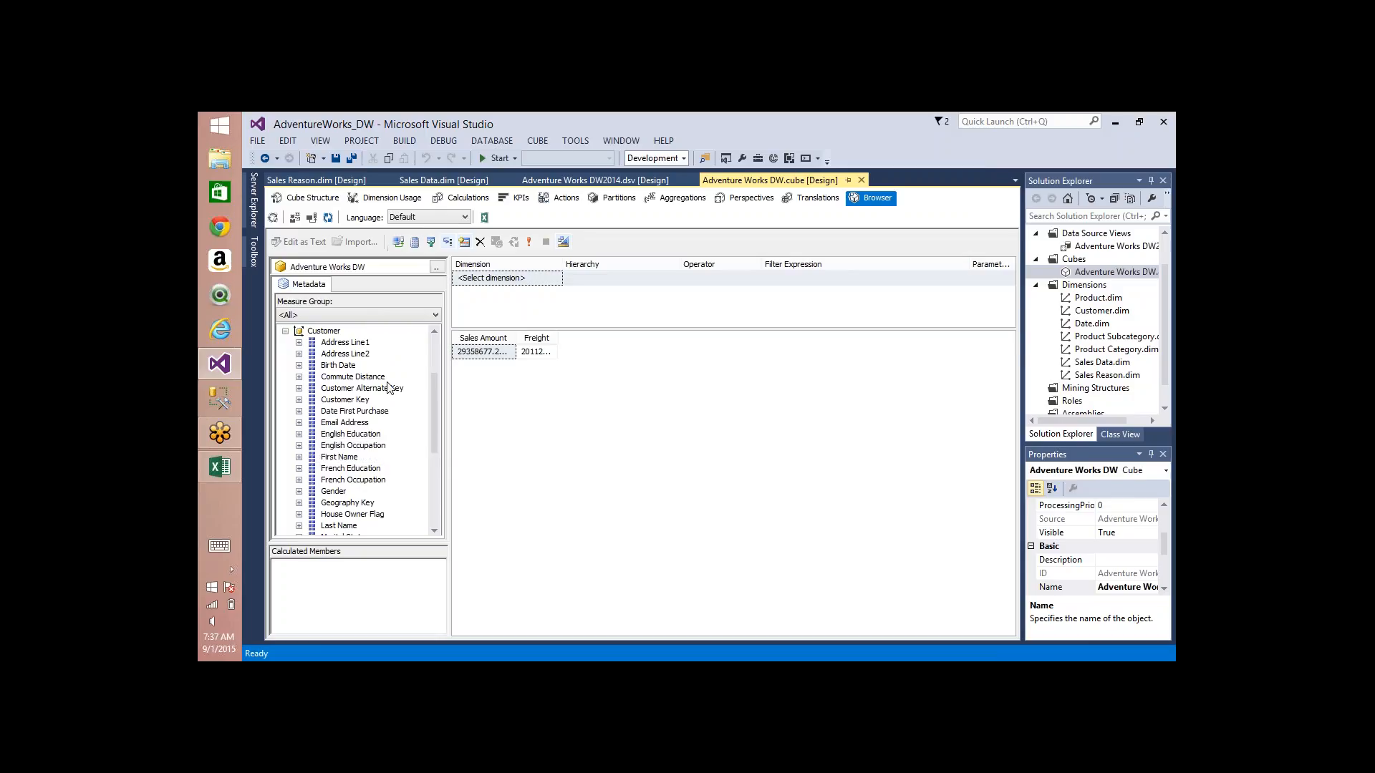
{"action": "left_click", "coordinate": [346, 457]}
{"action": "left_click_drag", "start_coordinate": [347, 457], "coordinate": [558, 390]}
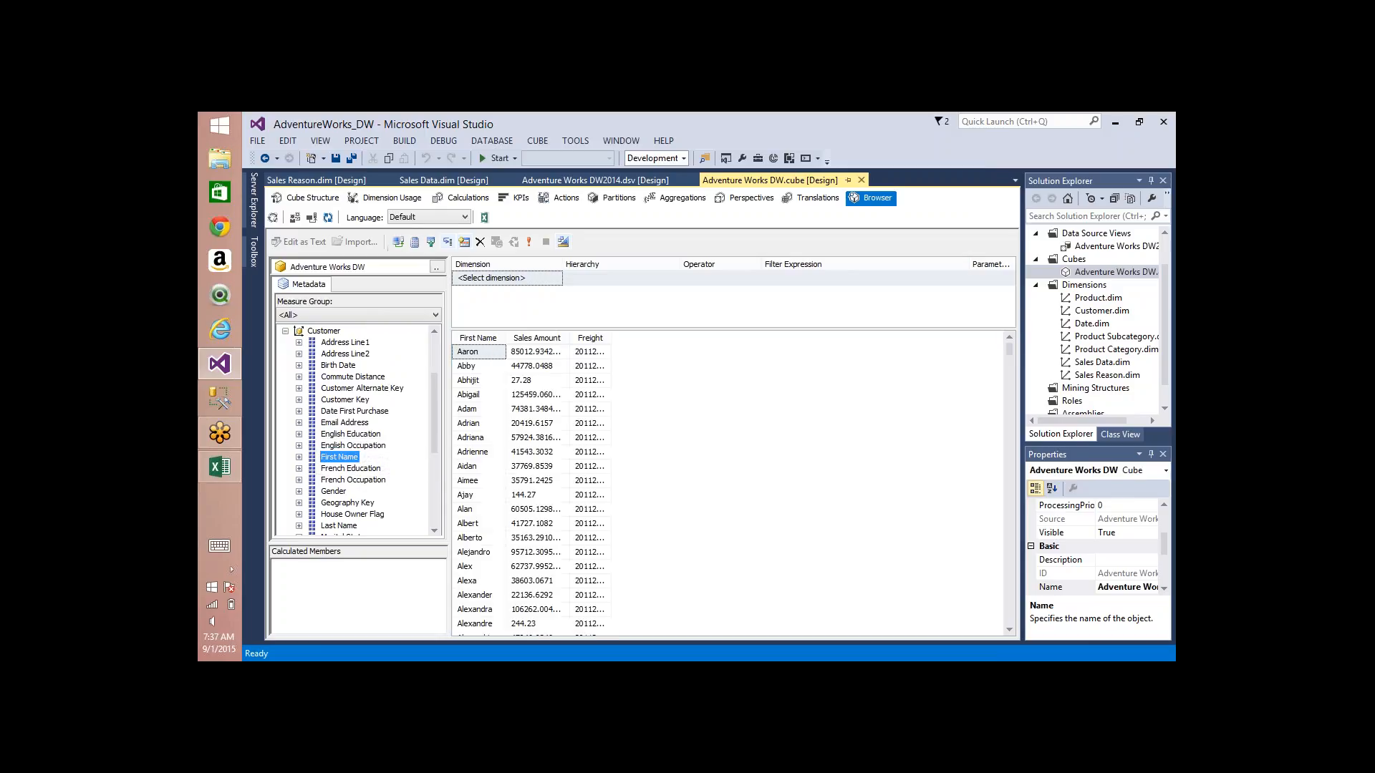
{"action": "double_click", "coordinate": [569, 338]}
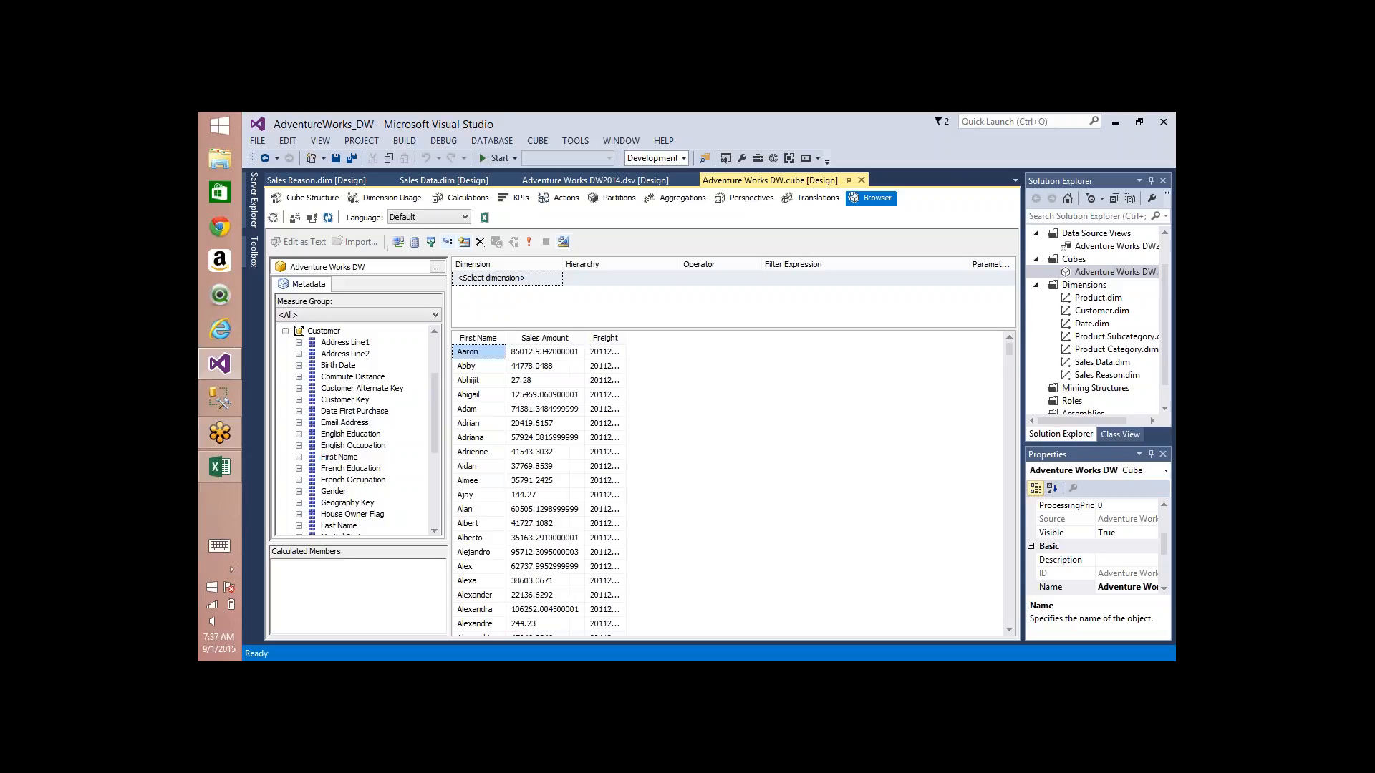
{"action": "double_click", "coordinate": [625, 336]}
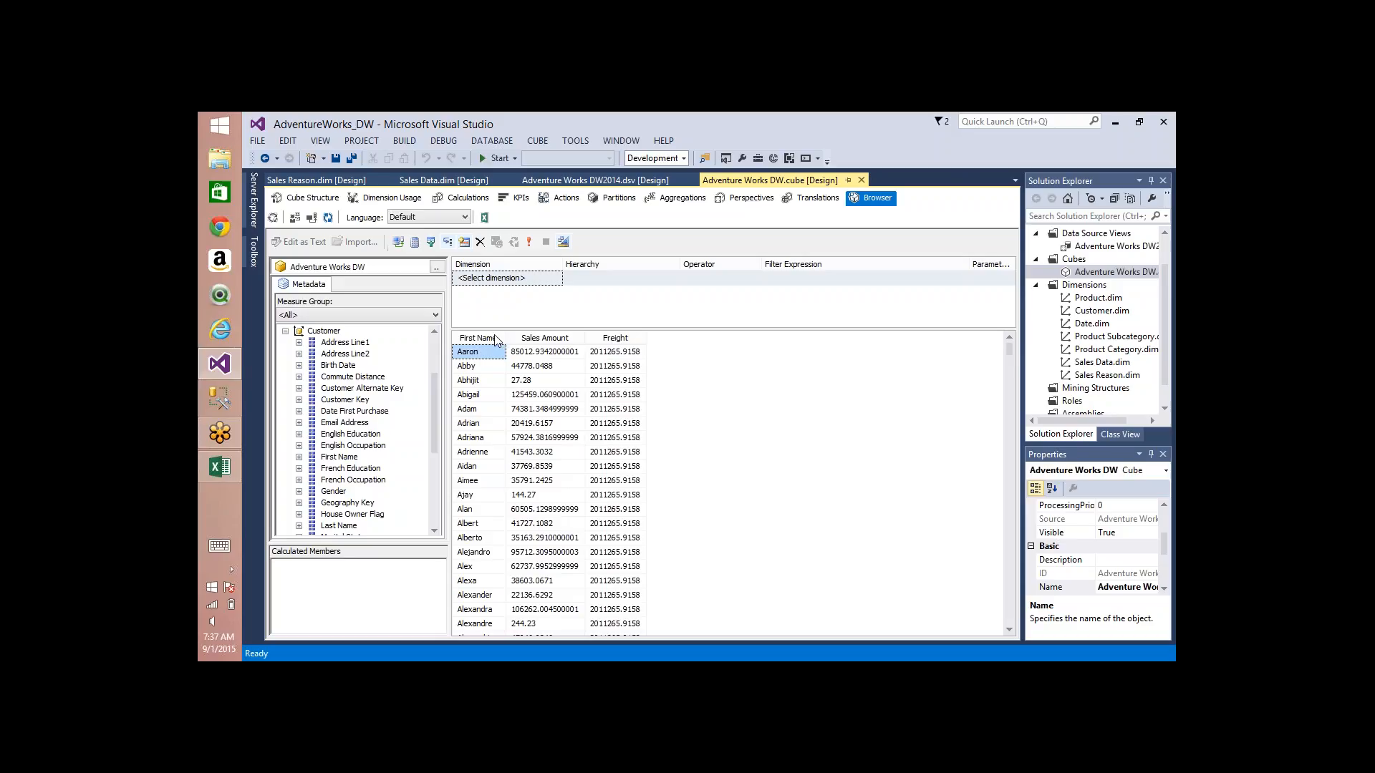
Step: Replace the customer First Name breakdown with the Product dimension's Color and widen the Sales Amount and Freight columns to fit their values
{"action": "left_click_drag", "start_coordinate": [501, 338], "coordinate": [390, 366]}
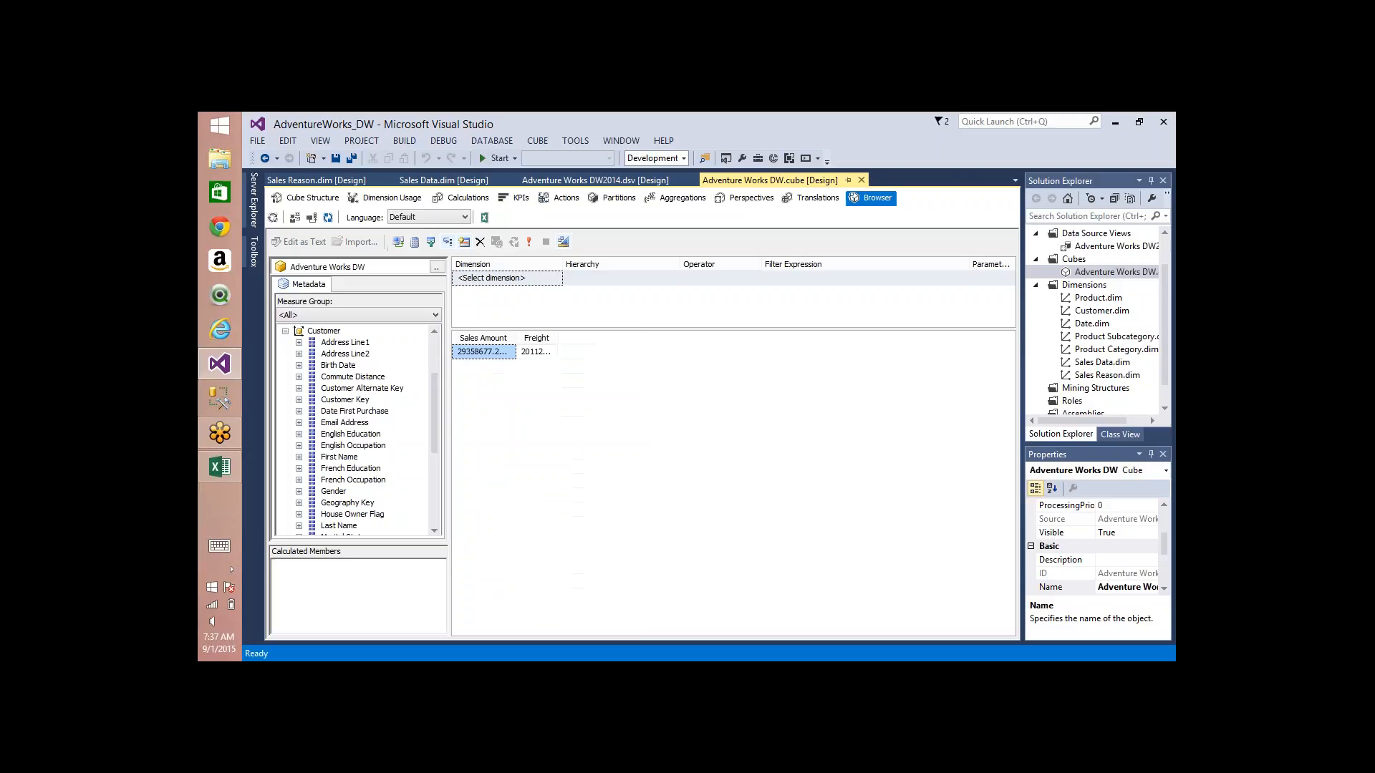
{"action": "left_click", "coordinate": [285, 331]}
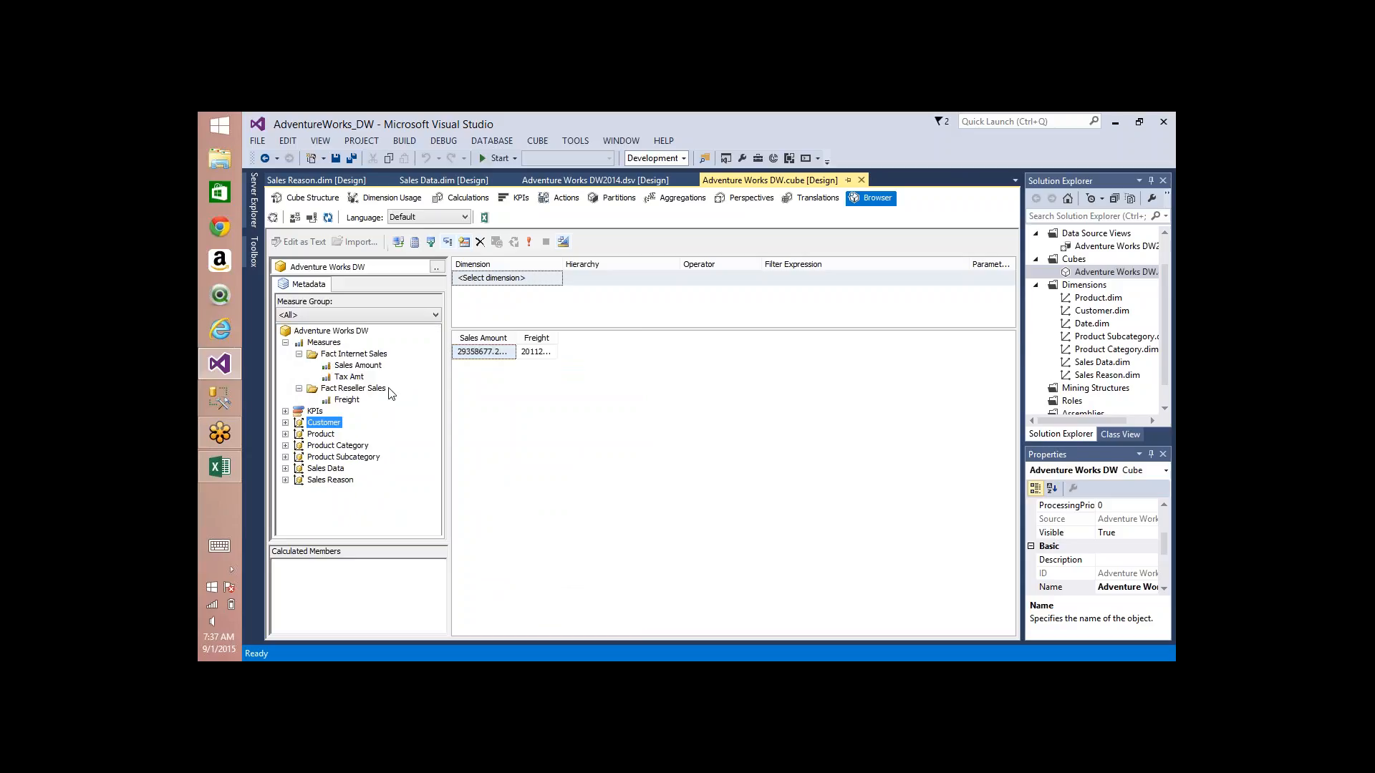
{"action": "left_click", "coordinate": [285, 434]}
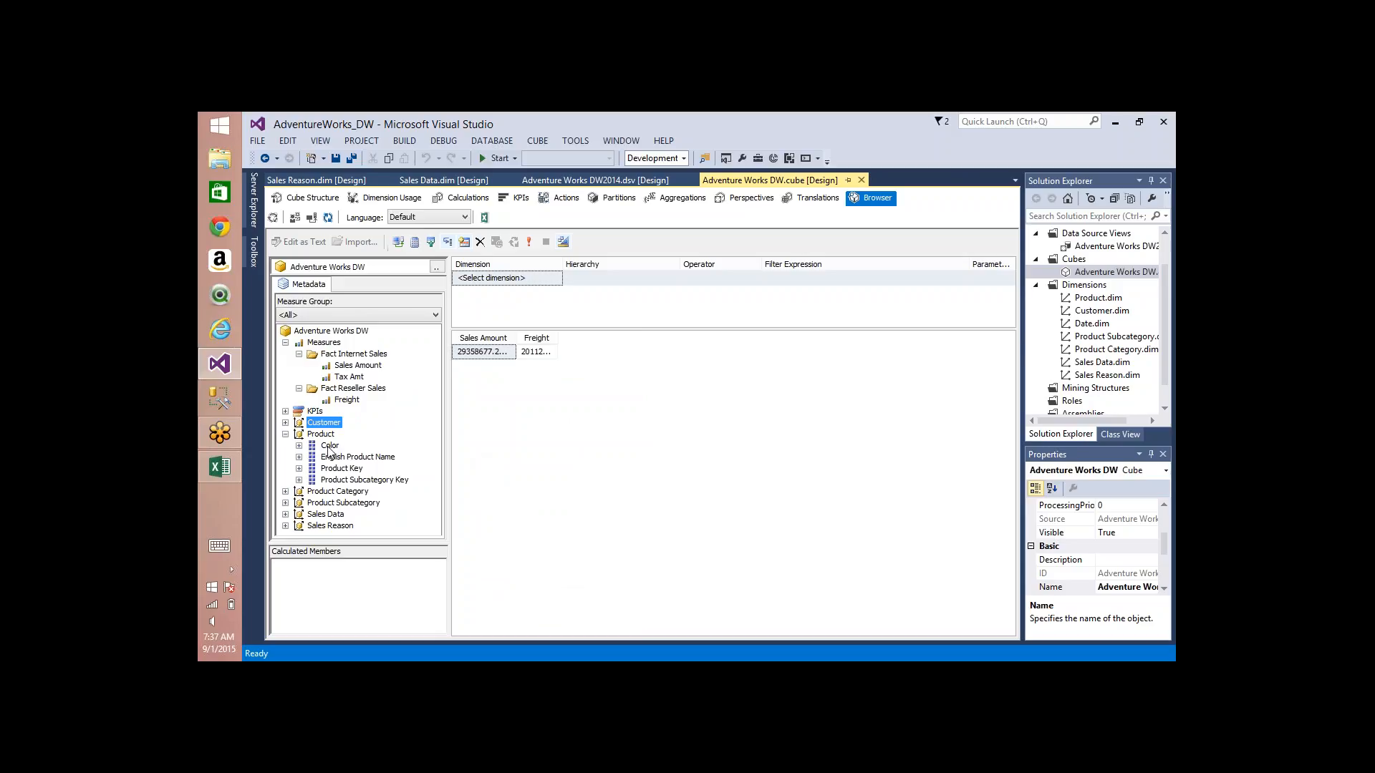
{"action": "left_click_drag", "start_coordinate": [330, 445], "coordinate": [461, 351]}
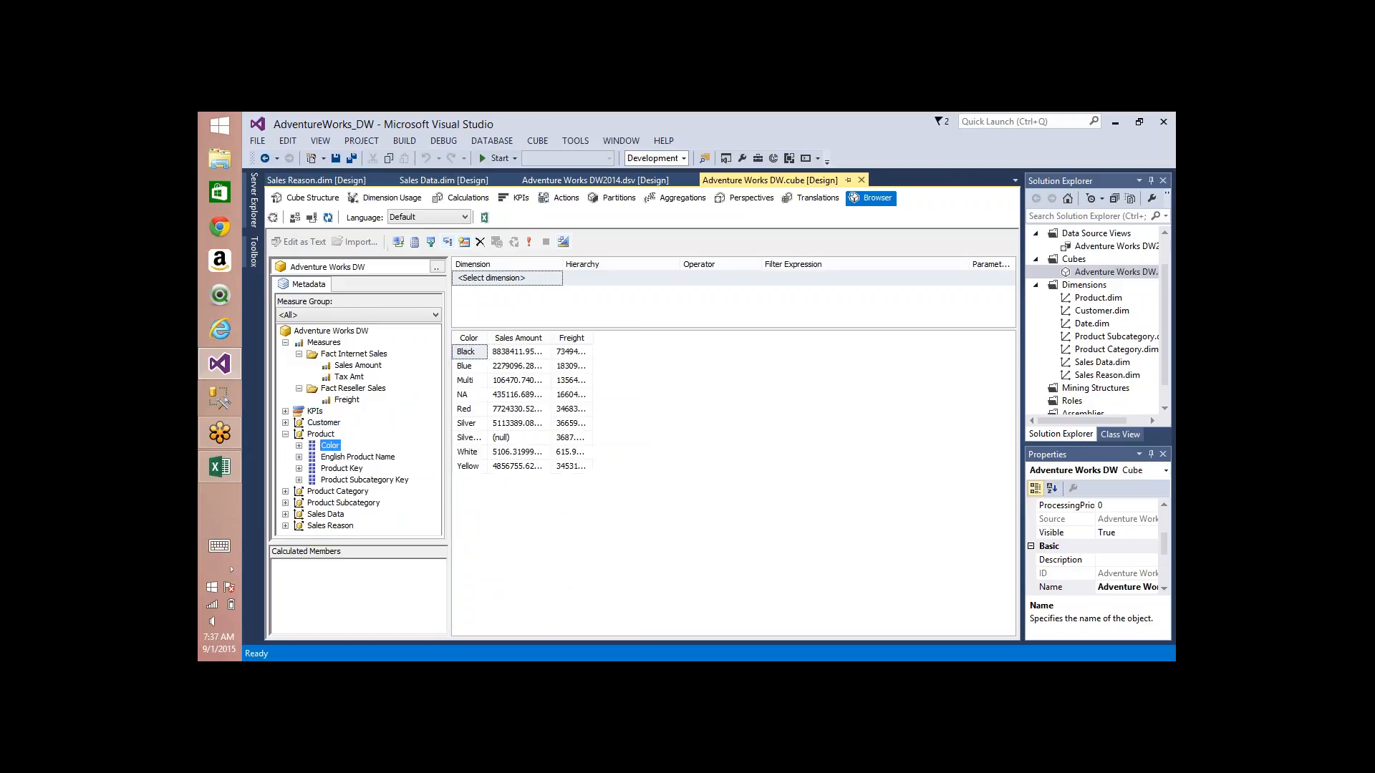
{"action": "double_click", "coordinate": [554, 338]}
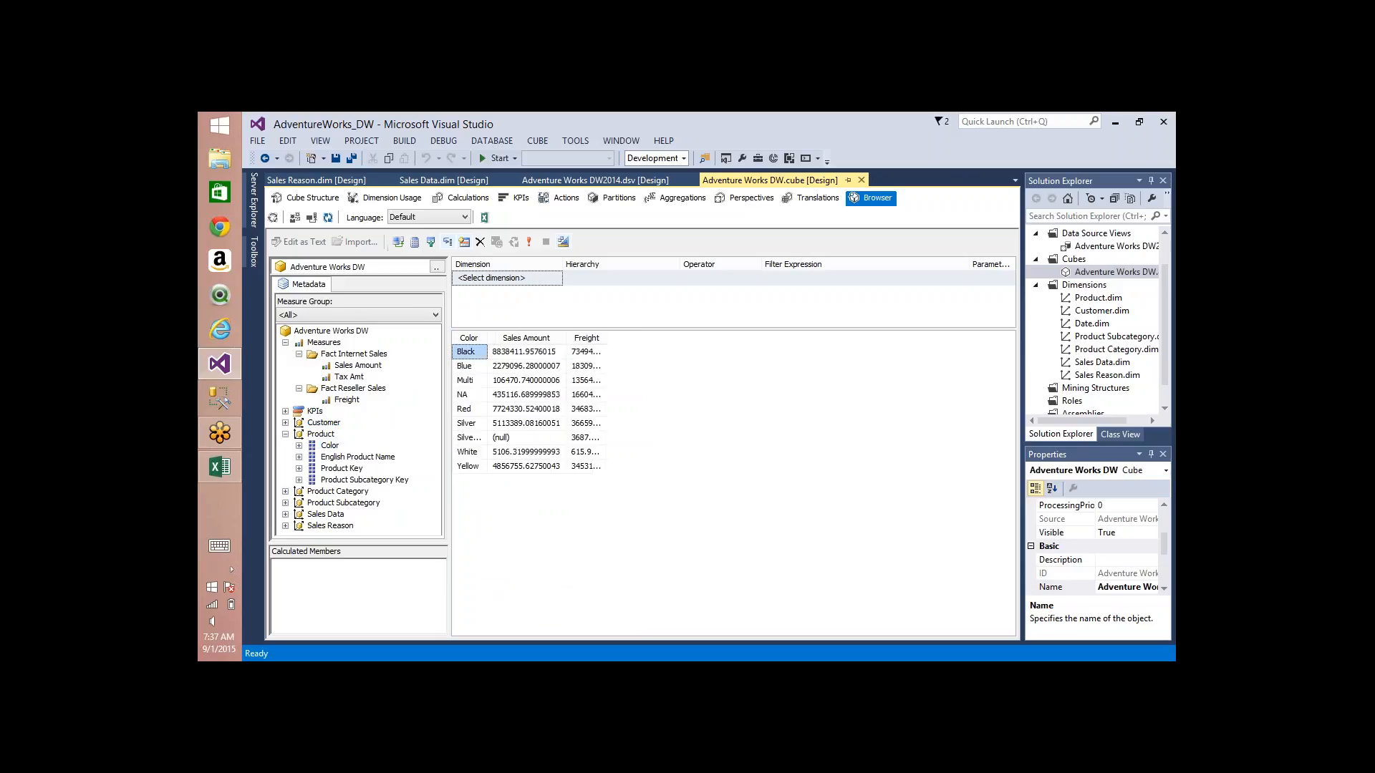
{"action": "double_click", "coordinate": [607, 338]}
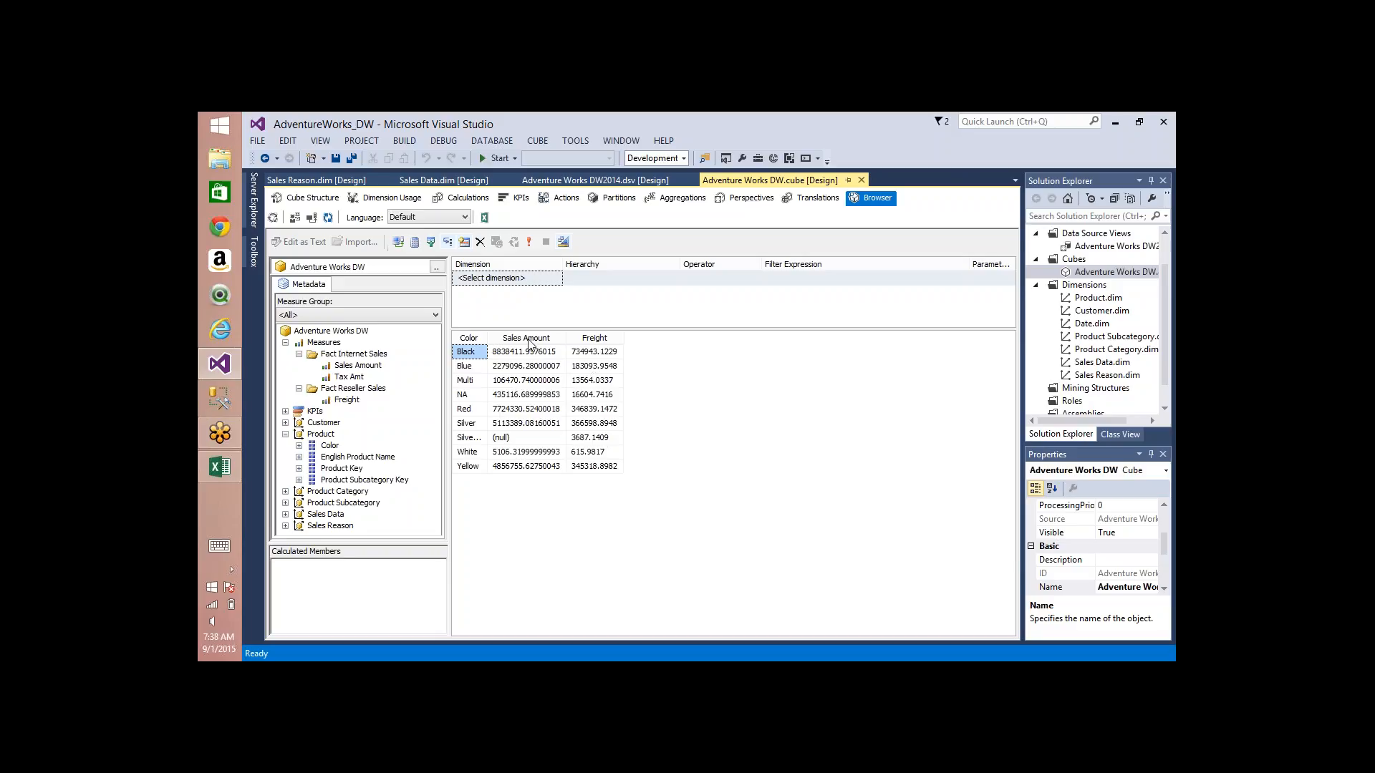
Step: Mark the Sales Amount and Freight columns with freehand arrows and a loop around their values
{"action": "left_click", "coordinate": [1042, 235]}
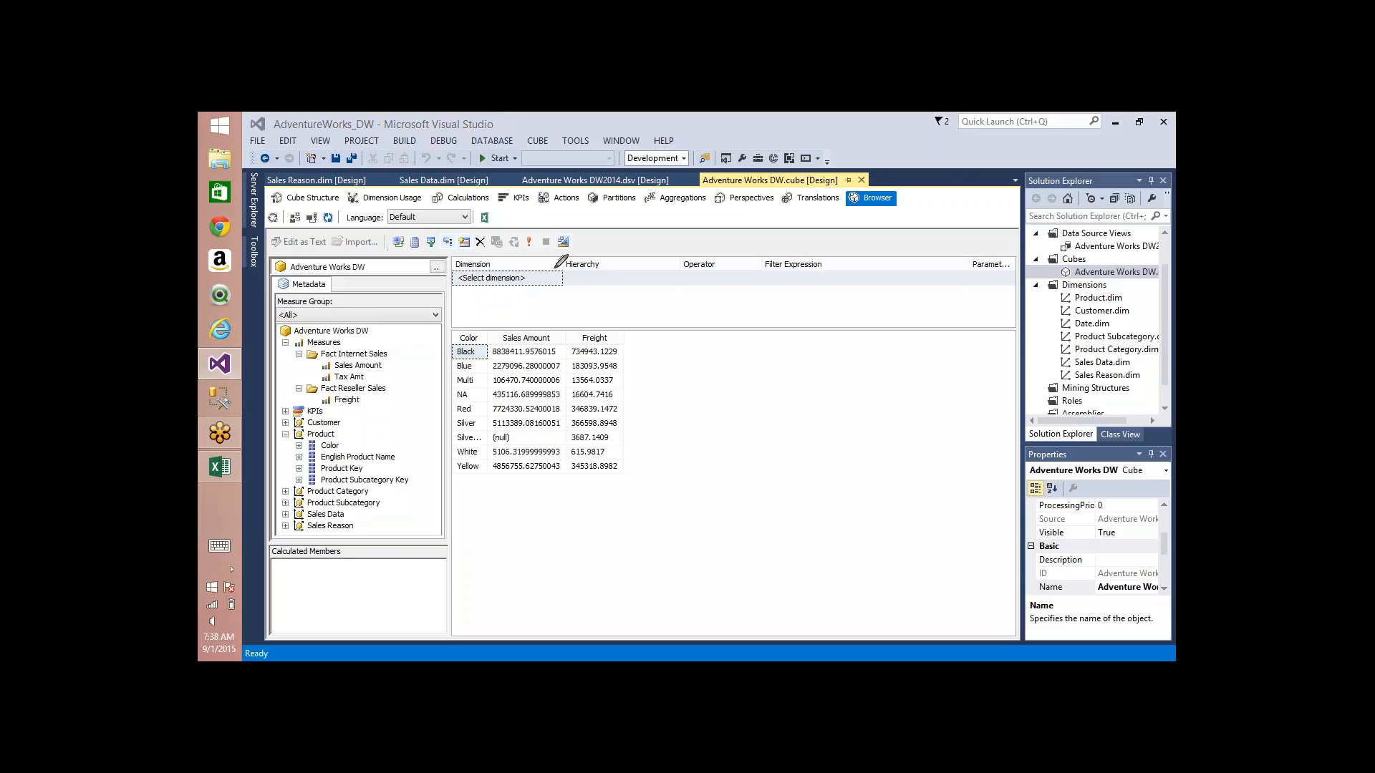
{"action": "left_click_drag", "start_coordinate": [559, 265], "coordinate": [524, 318]}
{"action": "mouse_move", "coordinate": [627, 267]}
{"action": "left_mouse_down"}
{"action": "mouse_move", "coordinate": [573, 352]}
{"action": "mouse_move", "coordinate": [628, 326]}
{"action": "left_mouse_up"}
{"action": "mouse_move", "coordinate": [517, 358]}
{"action": "left_mouse_down"}
{"action": "mouse_move", "coordinate": [537, 316]}
{"action": "mouse_move", "coordinate": [557, 387]}
{"action": "left_mouse_up"}
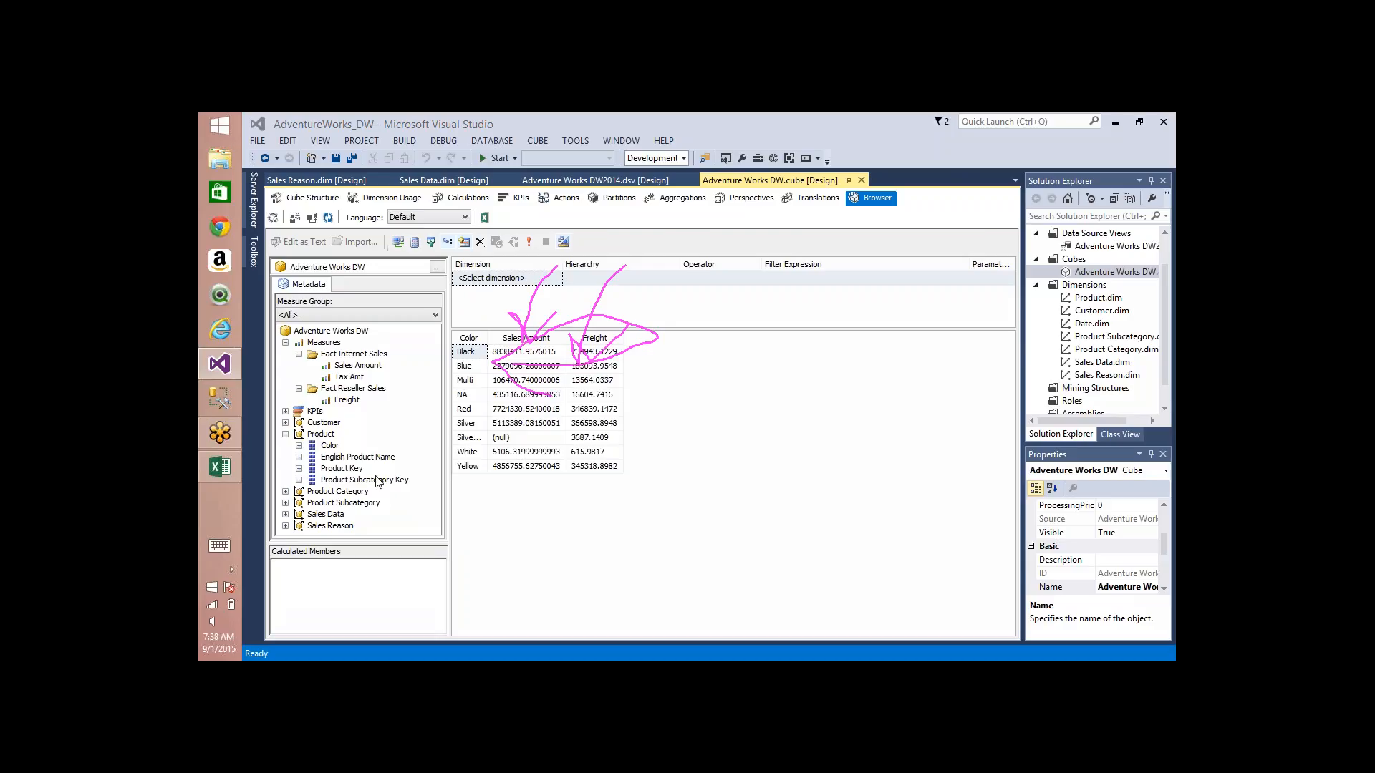
Step: Add the Product dimension's English Product Name to the query ahead of Color and clear the freehand marks
{"action": "left_click", "coordinate": [286, 492]}
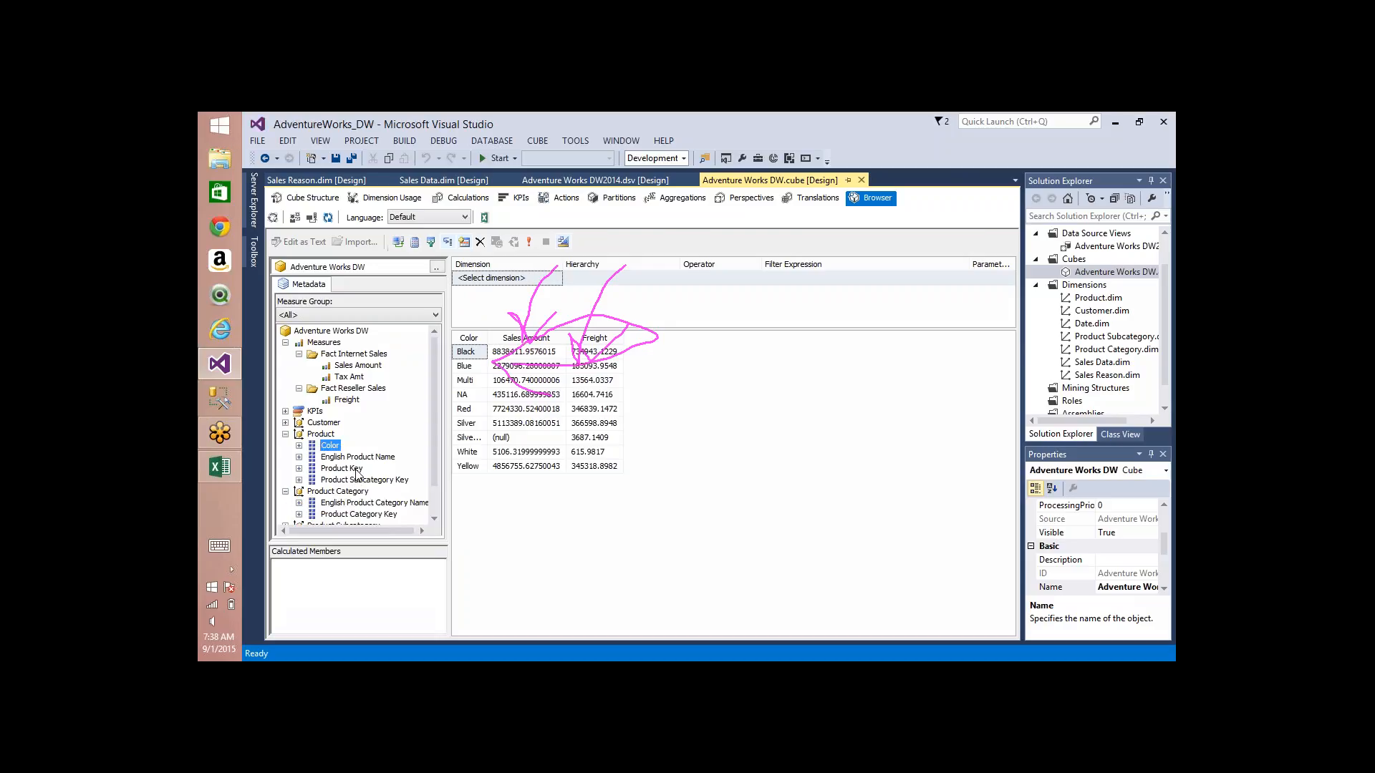
{"action": "left_click_drag", "start_coordinate": [361, 457], "coordinate": [537, 447]}
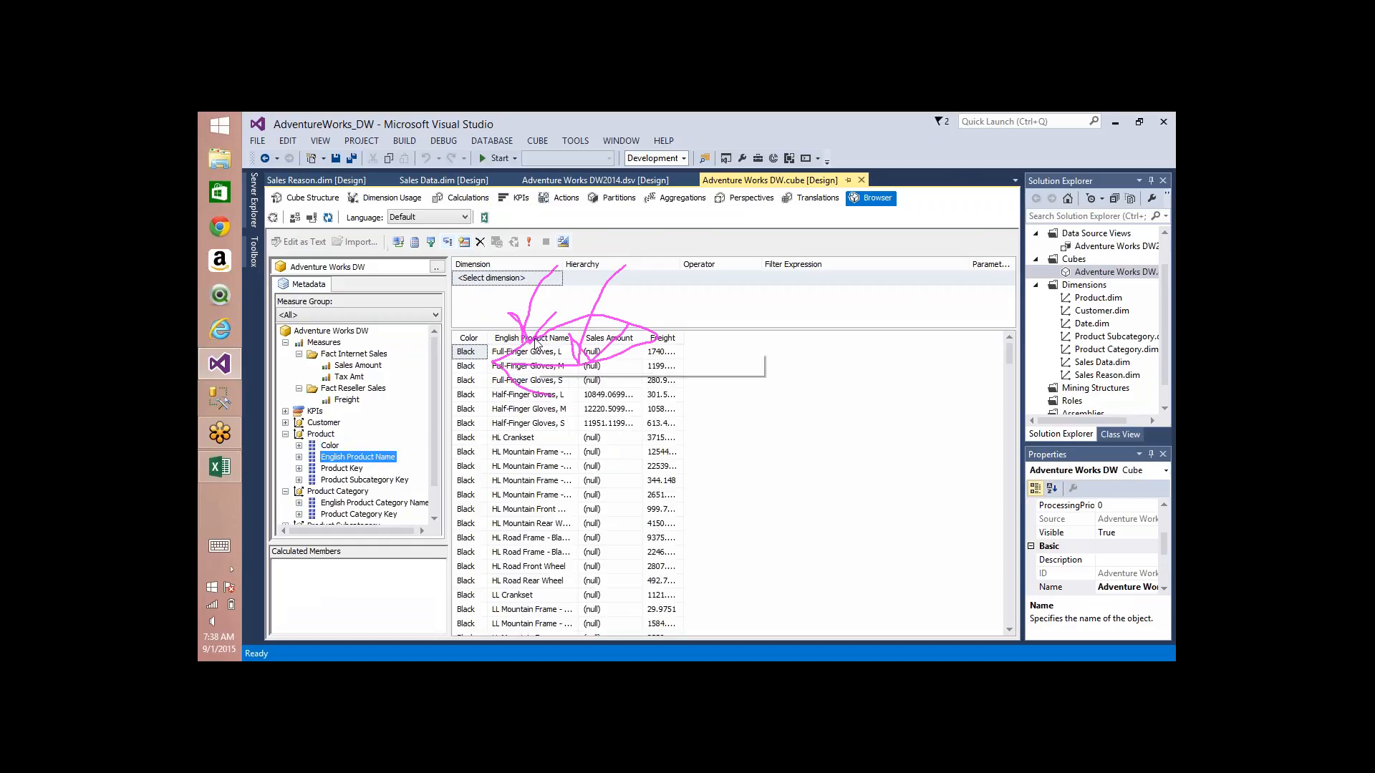
{"action": "left_click_drag", "start_coordinate": [535, 343], "coordinate": [433, 340]}
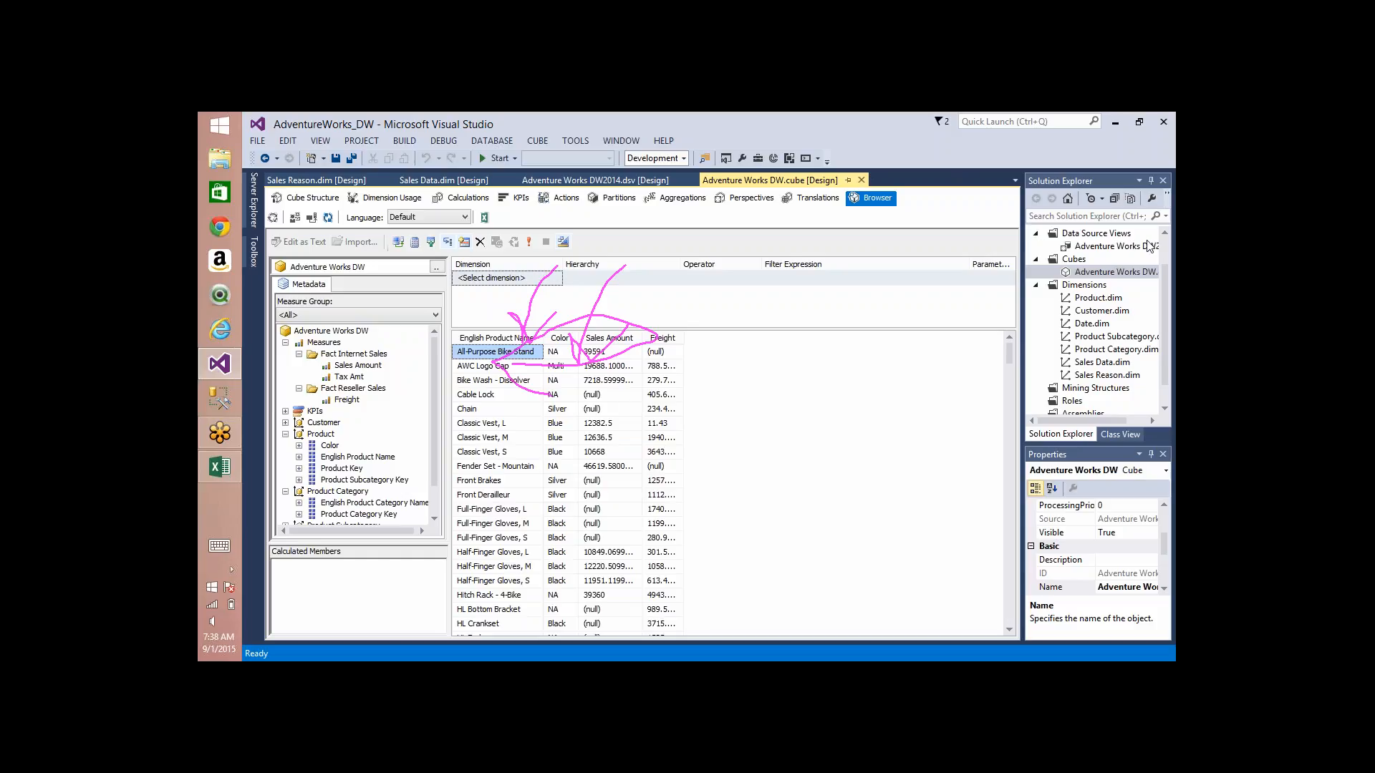
{"action": "left_click", "coordinate": [1114, 254]}
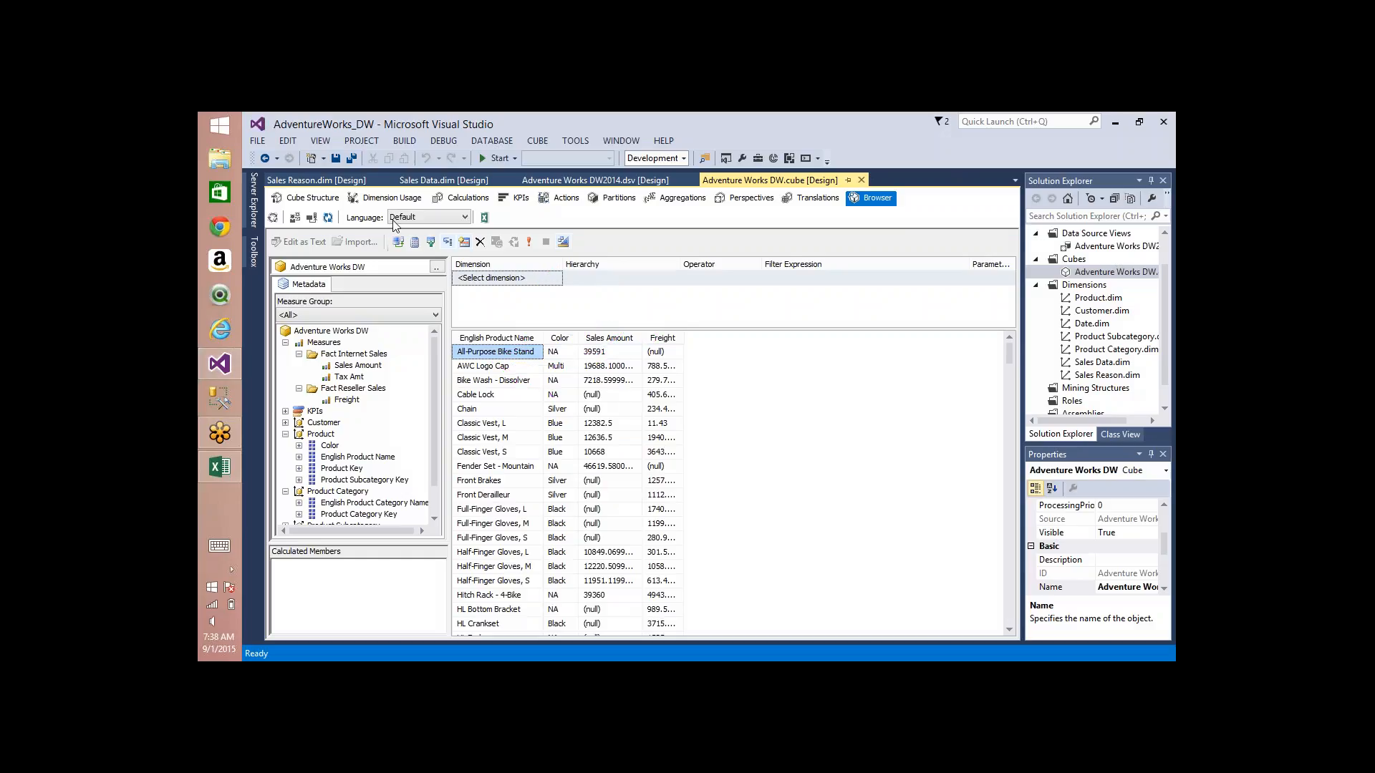
Step: Show the cube's dimension usage, sketch two large shapes with arrows to each from two smaller shapes, and clear the sketch
{"action": "left_click", "coordinate": [360, 202]}
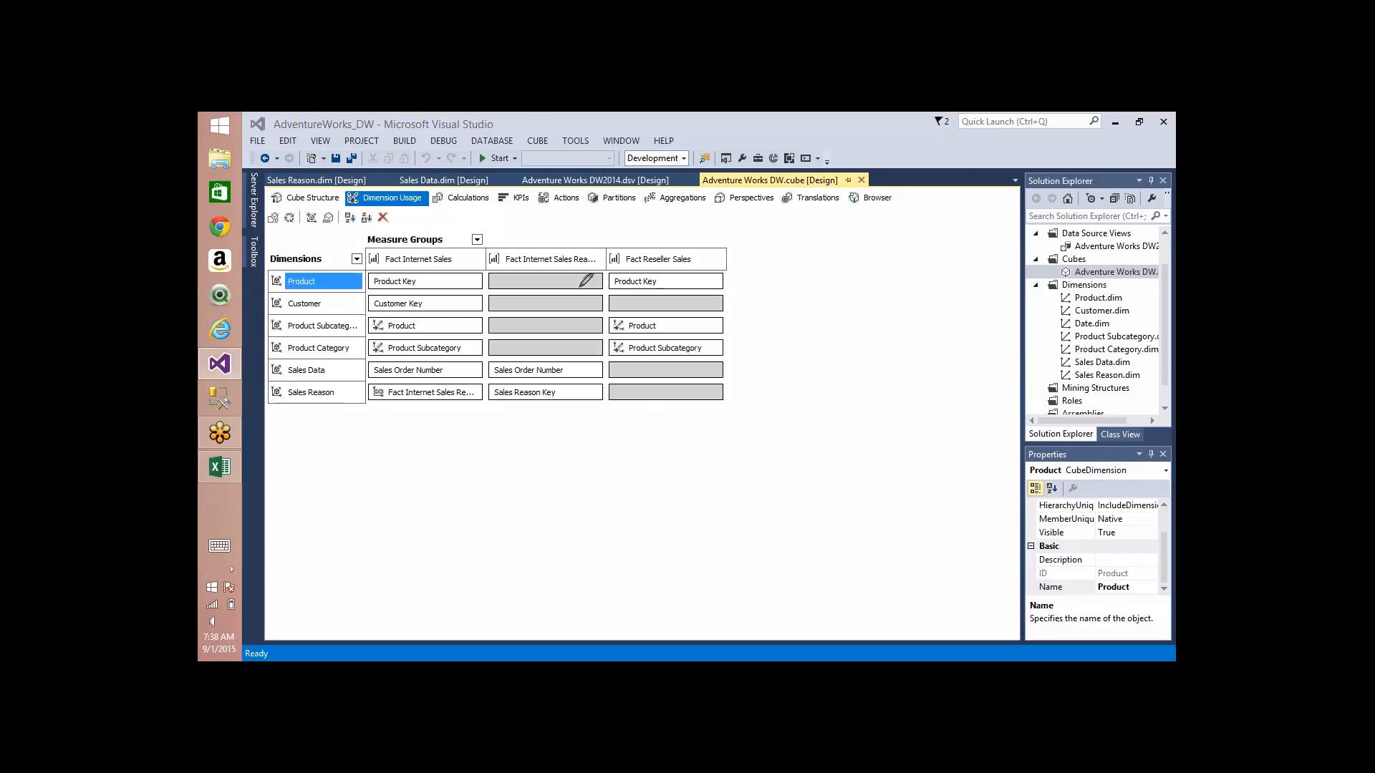
{"action": "mouse_move", "coordinate": [584, 287]}
{"action": "left_mouse_down"}
{"action": "mouse_move", "coordinate": [582, 301]}
{"action": "mouse_move", "coordinate": [594, 285]}
{"action": "left_mouse_up"}
{"action": "mouse_move", "coordinate": [771, 270]}
{"action": "left_mouse_down"}
{"action": "mouse_move", "coordinate": [788, 351]}
{"action": "mouse_move", "coordinate": [892, 329]}
{"action": "mouse_move", "coordinate": [768, 281]}
{"action": "left_mouse_up"}
{"action": "mouse_move", "coordinate": [741, 448]}
{"action": "left_mouse_down"}
{"action": "mouse_move", "coordinate": [653, 416]}
{"action": "mouse_move", "coordinate": [669, 404]}
{"action": "left_mouse_up"}
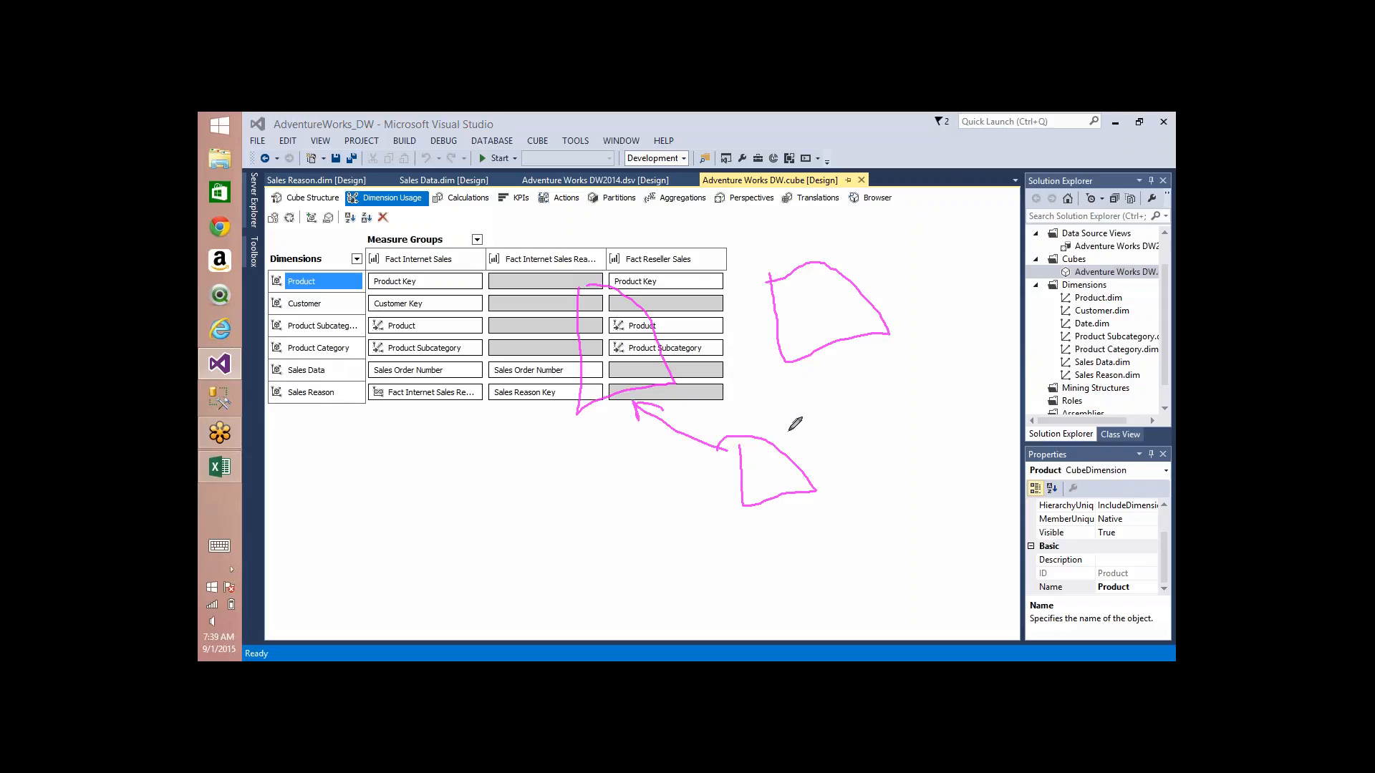
{"action": "mouse_move", "coordinate": [787, 443]}
{"action": "left_mouse_down"}
{"action": "mouse_move", "coordinate": [823, 344]}
{"action": "mouse_move", "coordinate": [841, 372]}
{"action": "left_mouse_up"}
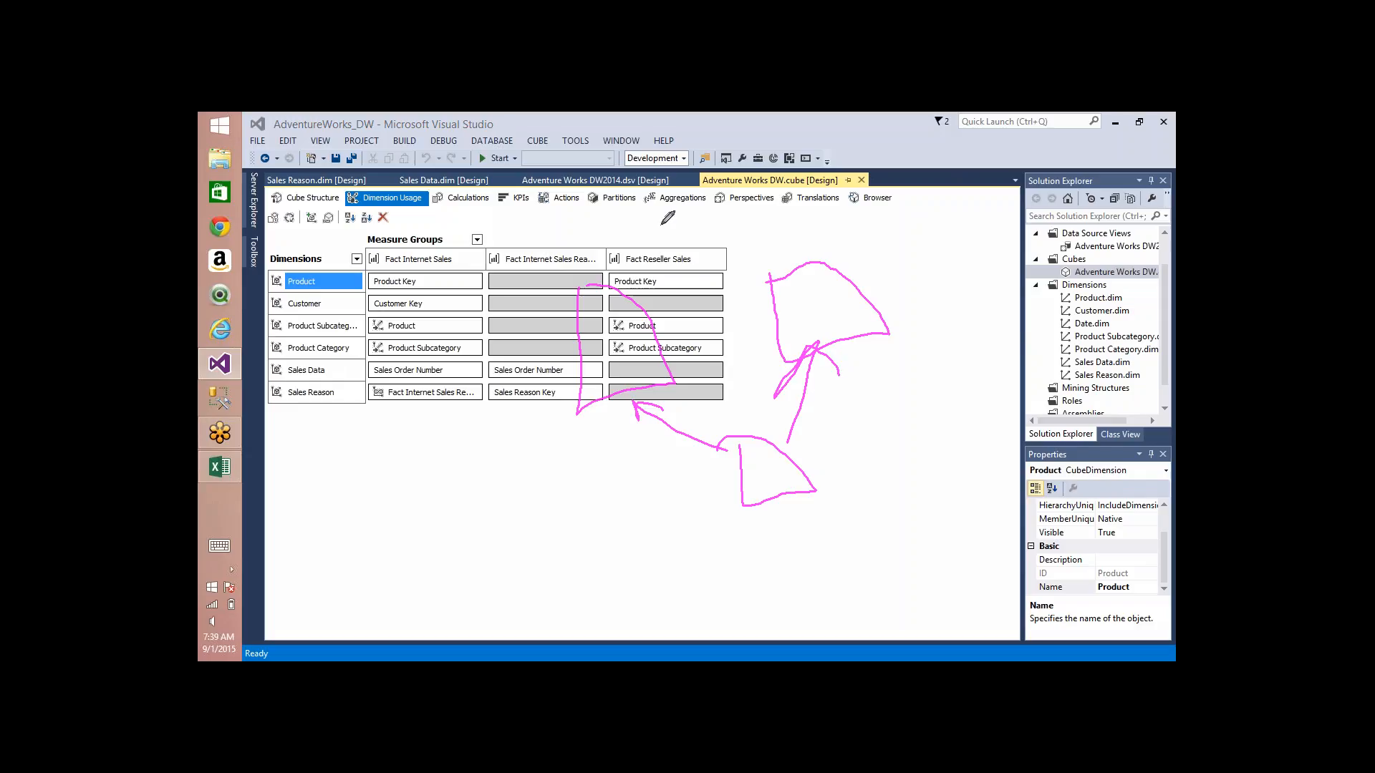
{"action": "mouse_move", "coordinate": [663, 206]}
{"action": "left_mouse_down"}
{"action": "mouse_move", "coordinate": [736, 229]}
{"action": "mouse_move", "coordinate": [651, 215]}
{"action": "mouse_move", "coordinate": [609, 327]}
{"action": "mouse_move", "coordinate": [652, 327]}
{"action": "left_mouse_up"}
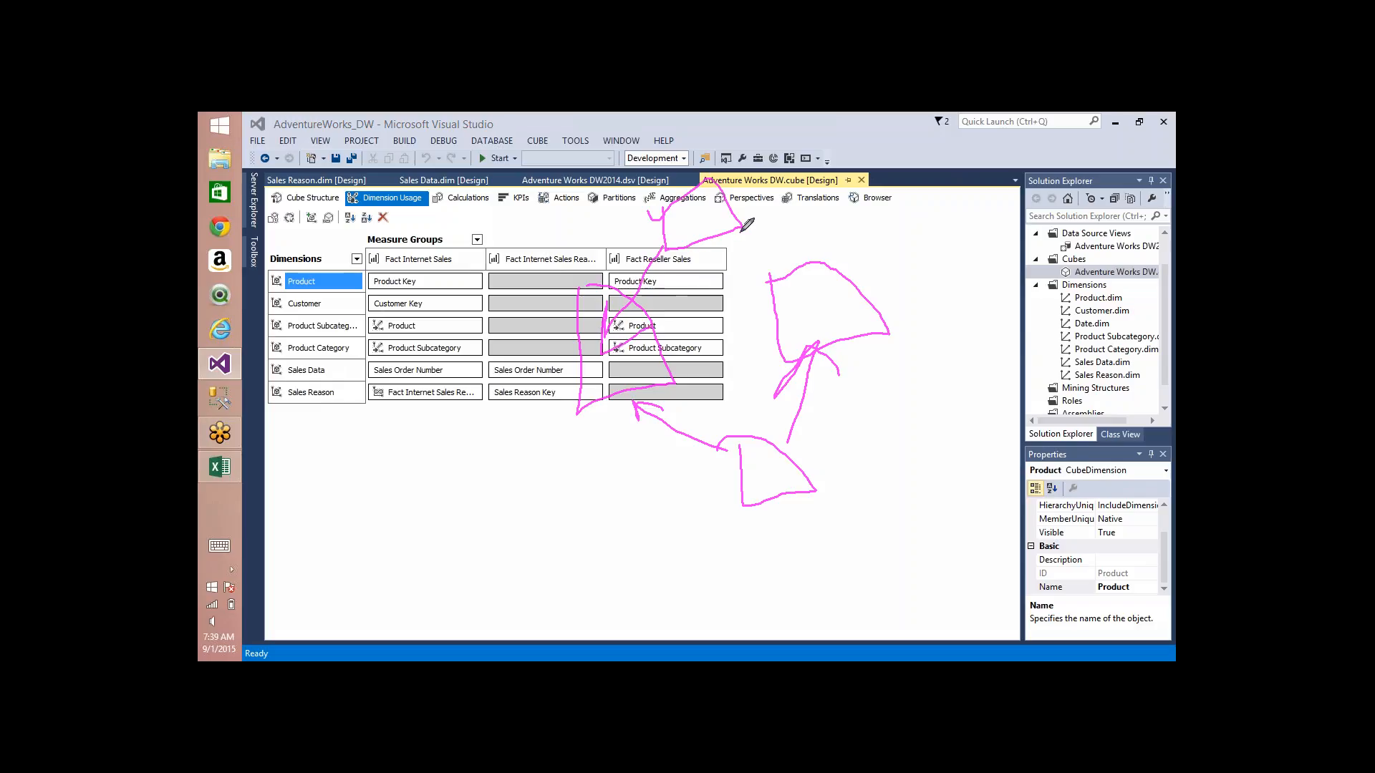
{"action": "mouse_move", "coordinate": [740, 232]}
{"action": "left_mouse_down"}
{"action": "mouse_move", "coordinate": [757, 272]}
{"action": "mouse_move", "coordinate": [800, 249]}
{"action": "left_mouse_up"}
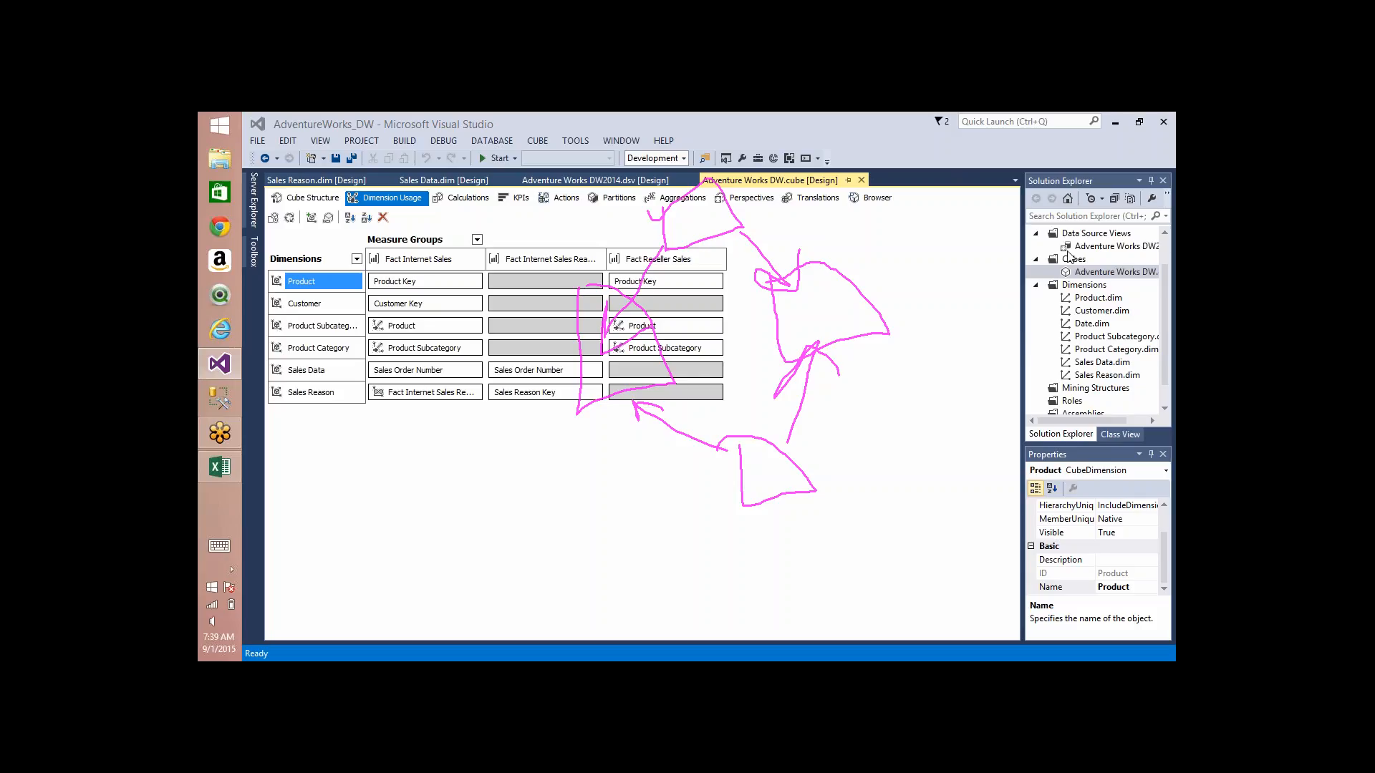
{"action": "key", "text": "Escape"}
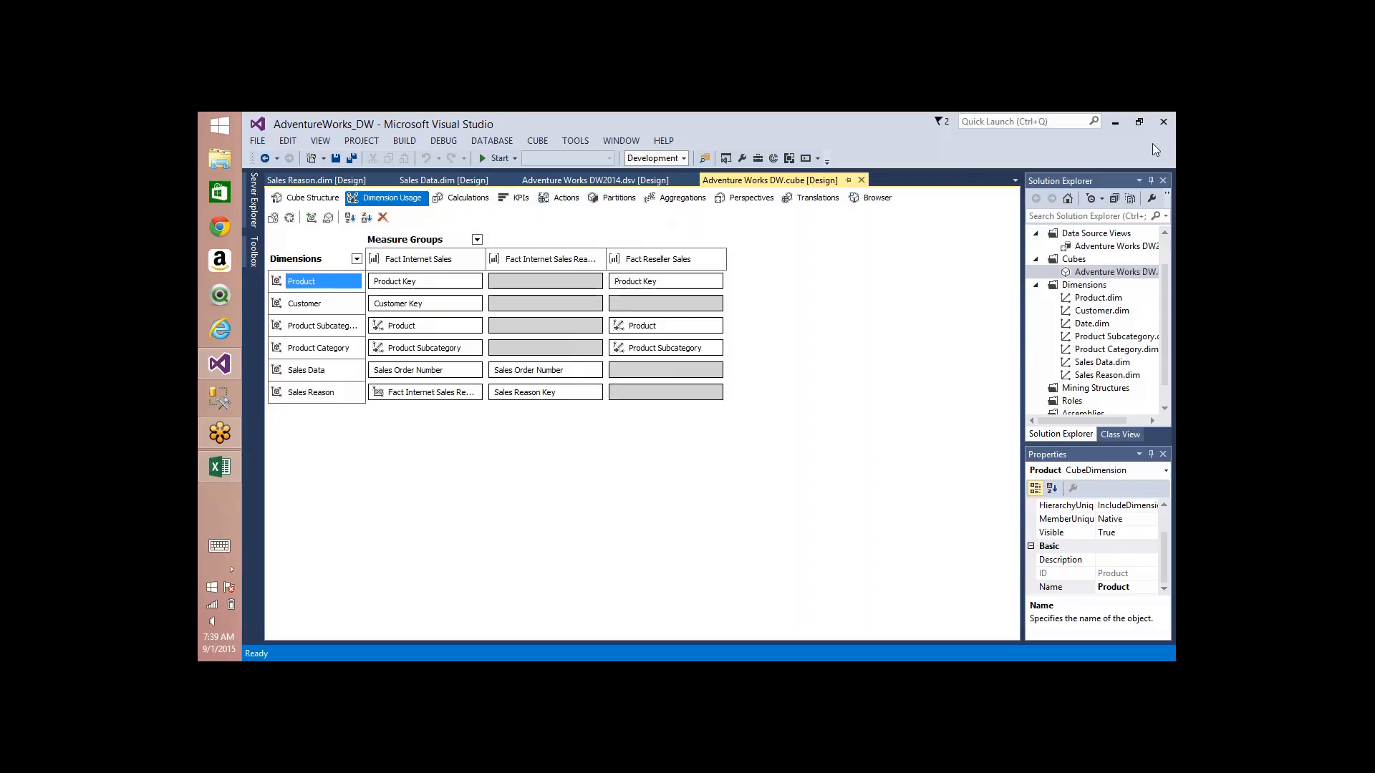
{"action": "left_click", "coordinate": [1089, 310]}
{"action": "key", "text": "Down"}
{"action": "key", "text": "Down"}
{"action": "key", "text": "Down"}
{"action": "key", "text": "Down"}
{"action": "key", "text": "Down"}
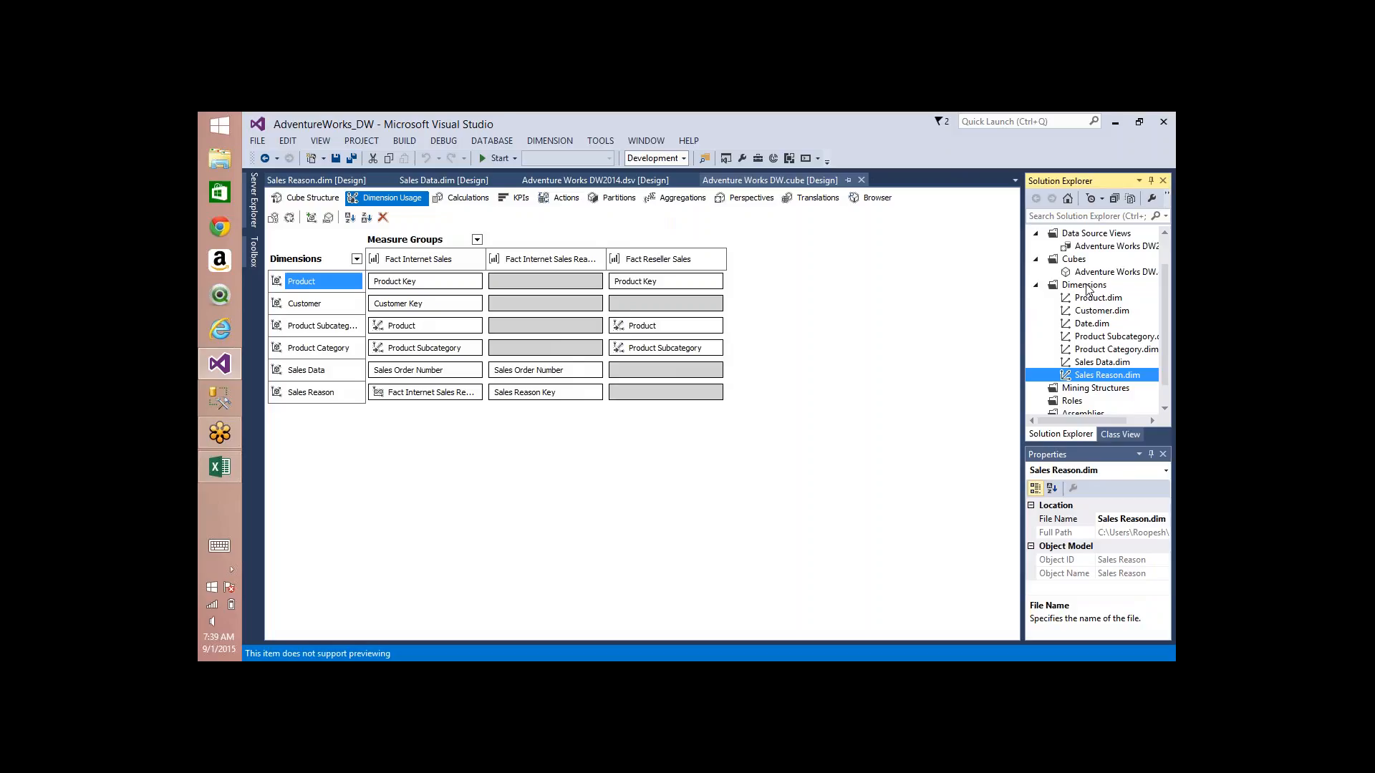
Step: Start a new empty cube based on the Adventure Works DW2014 data source view
{"action": "right_click", "coordinate": [1080, 262]}
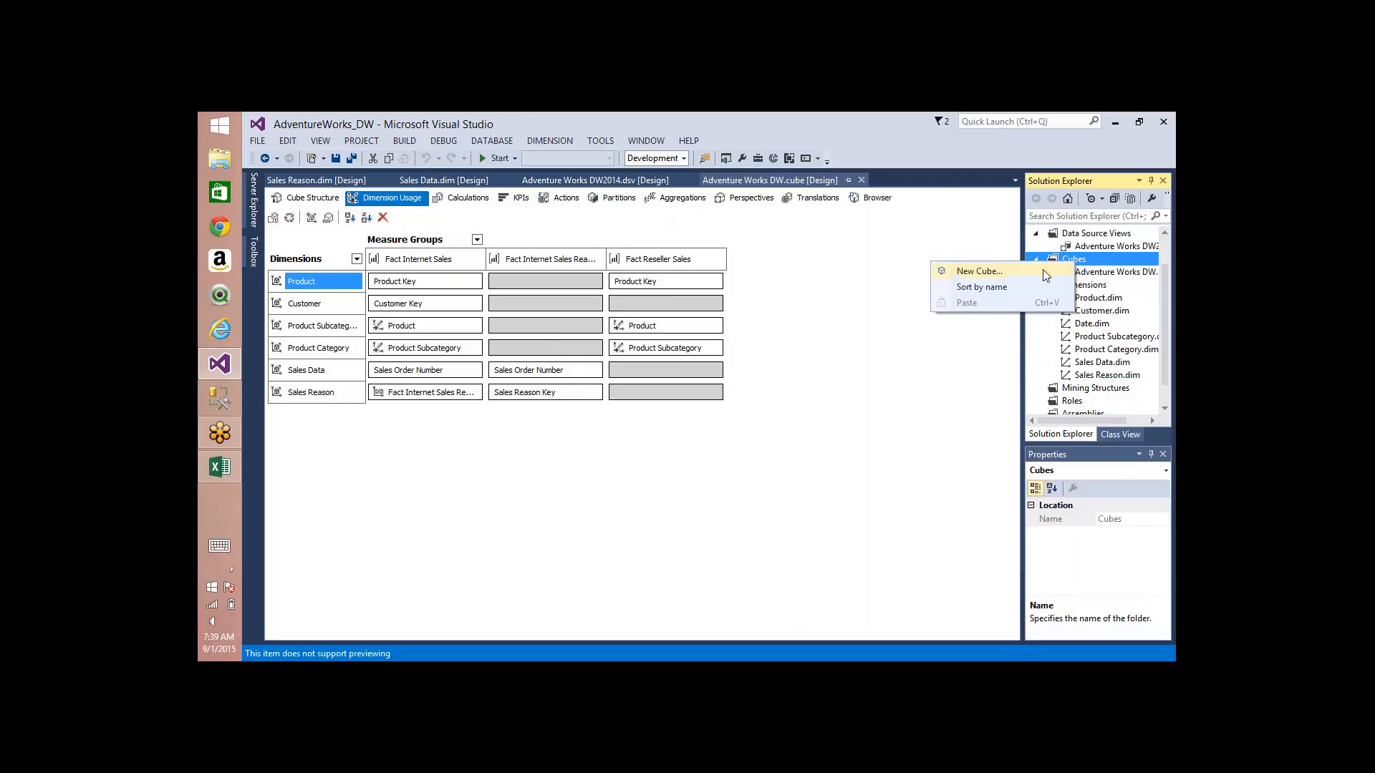
{"action": "left_click", "coordinate": [1042, 271]}
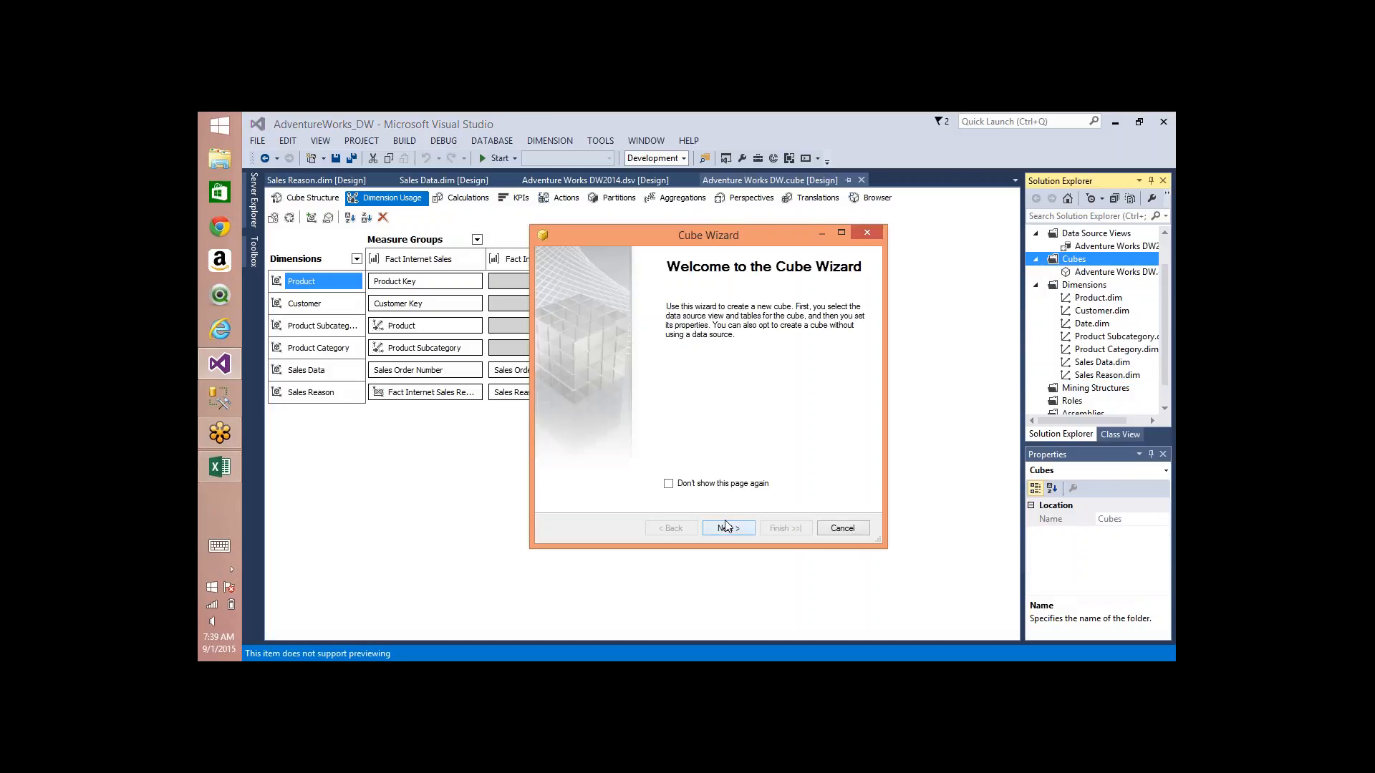
{"action": "left_click", "coordinate": [725, 527]}
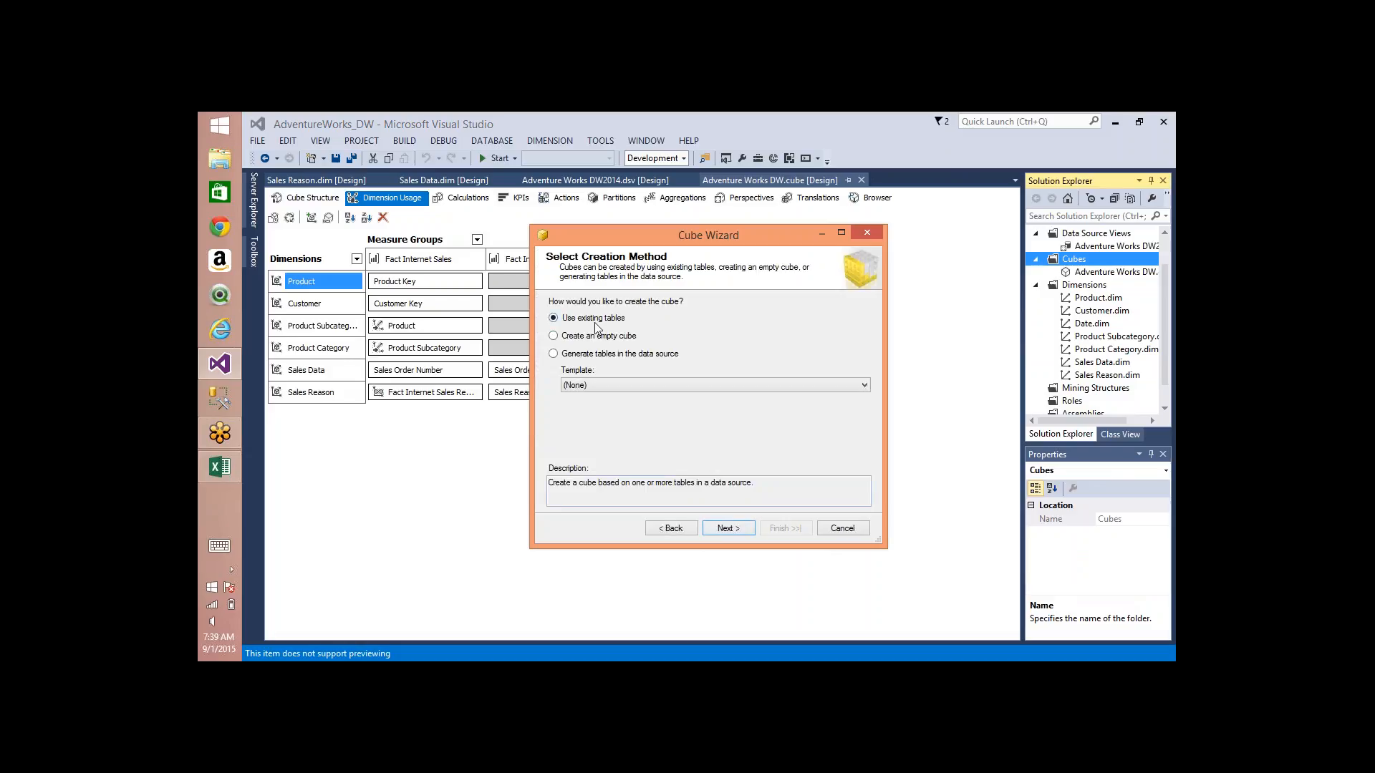
{"action": "left_click", "coordinate": [553, 335]}
{"action": "left_click", "coordinate": [726, 528]}
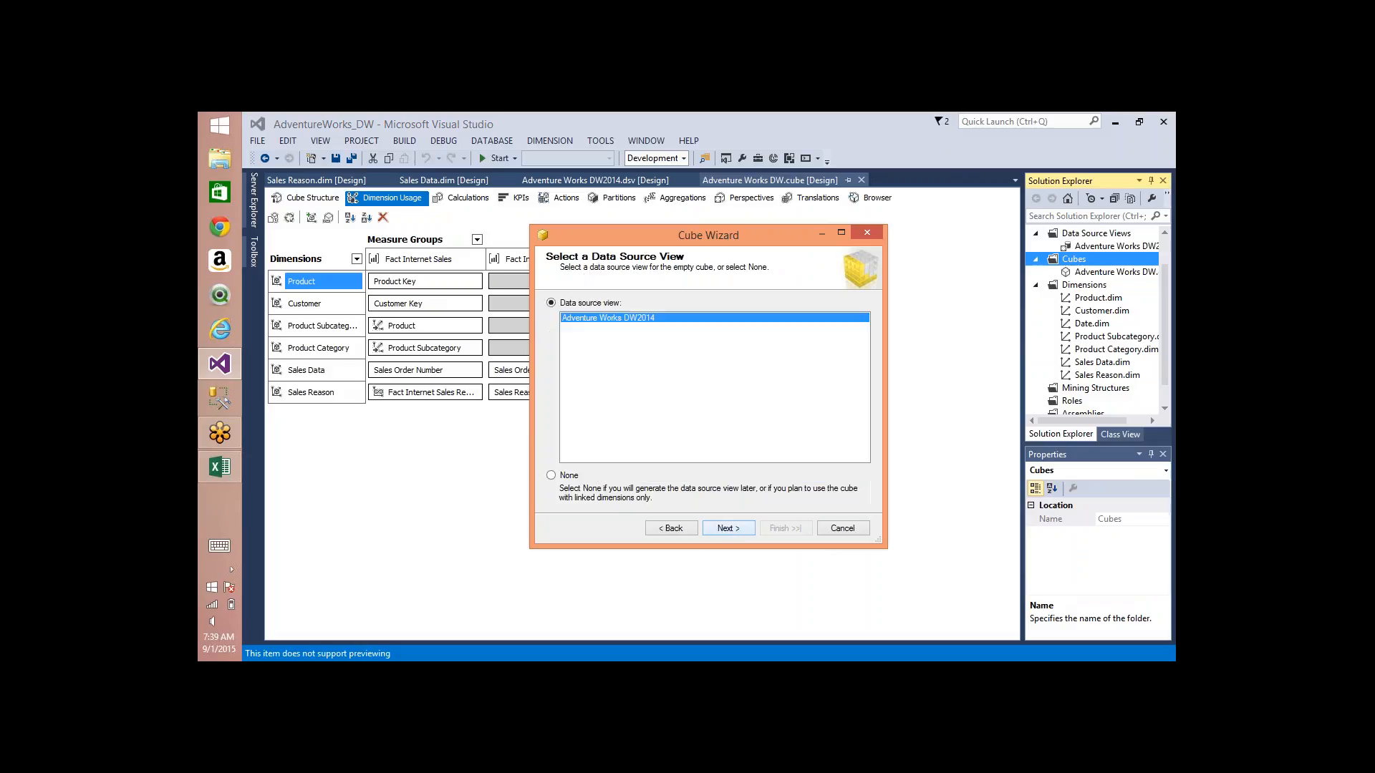
{"action": "left_click", "coordinate": [727, 528]}
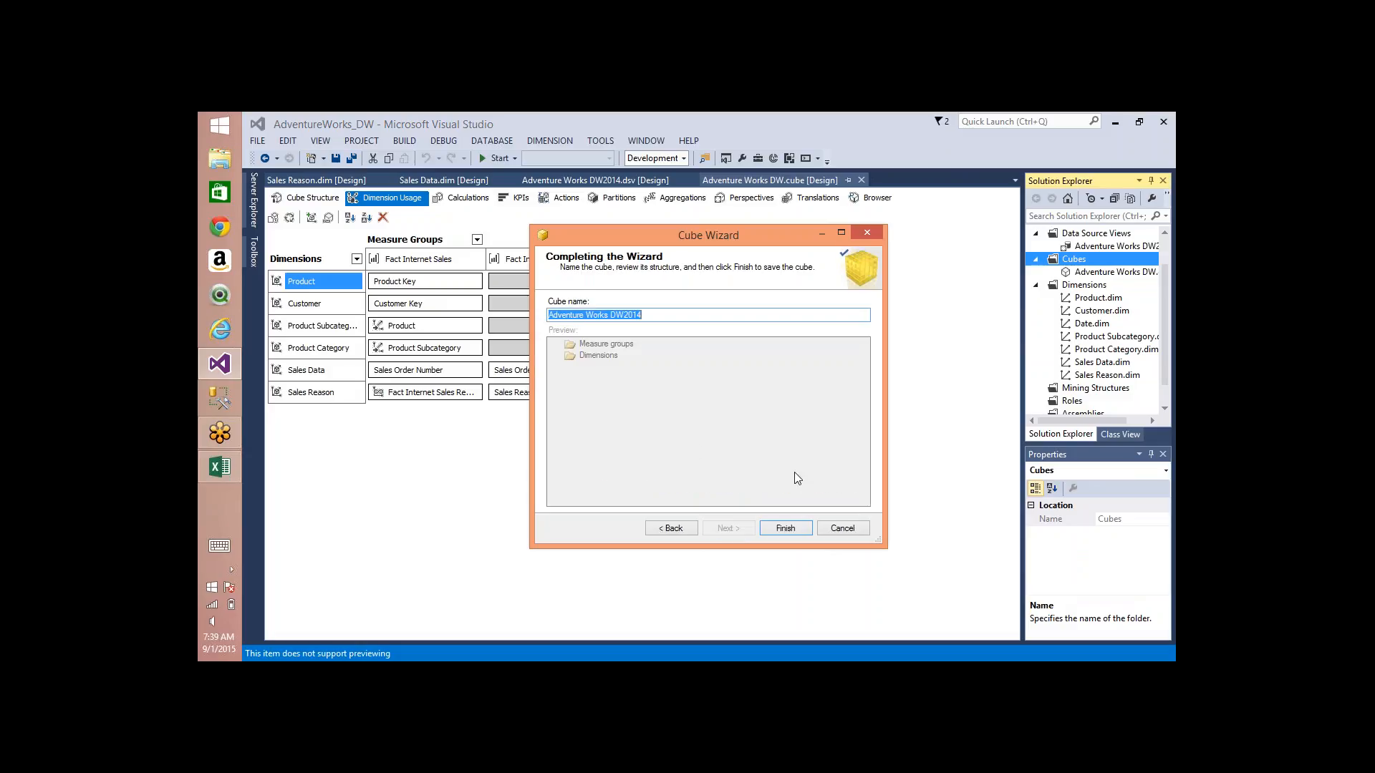
Step: Name the new cube "Role Playing dimensions Sample" and finish creating it
{"action": "type", "text": "Role Playing dimensions Sample"}
{"action": "left_click", "coordinate": [785, 528]}
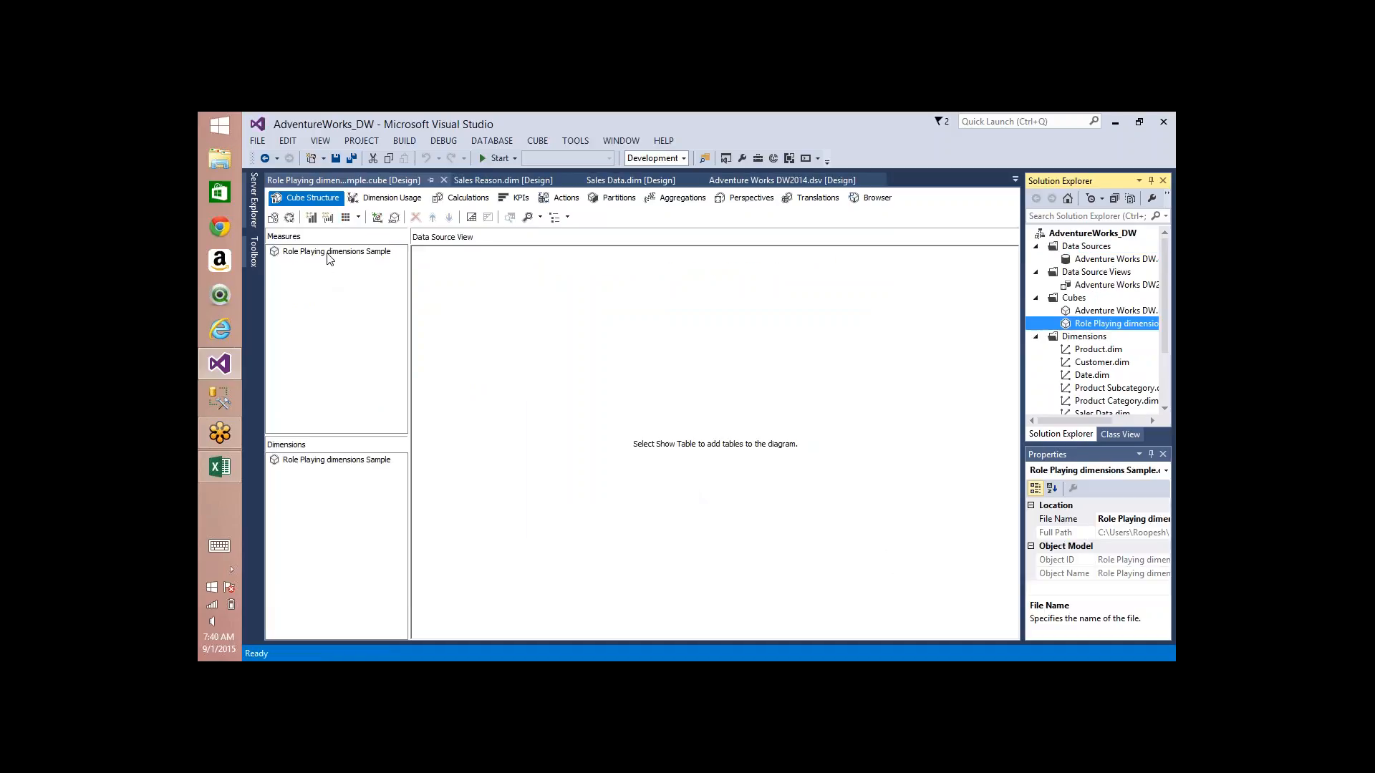
Step: Add a Sum measure on the SalesAmount column of FactInternetSales to the Role Playing dimensions Sample cube
{"action": "right_click", "coordinate": [329, 255]}
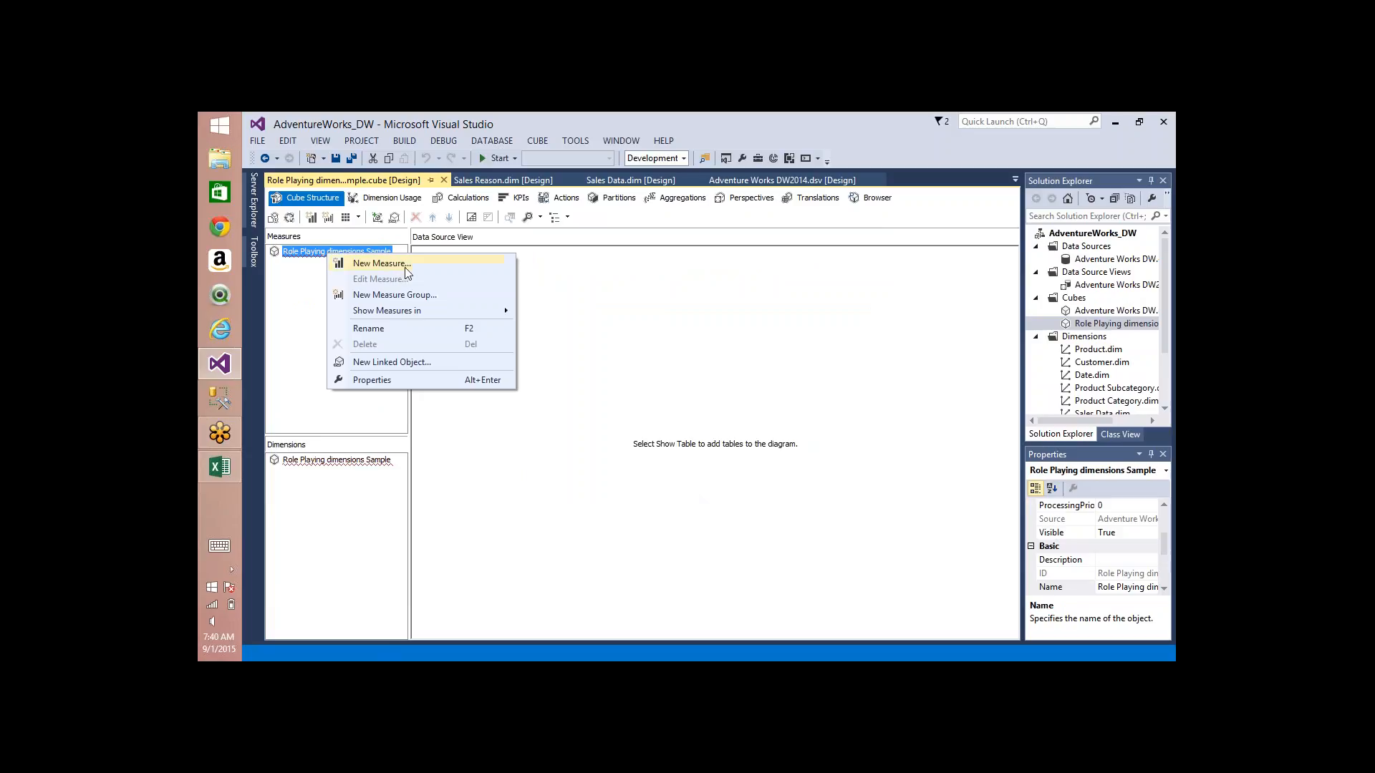
{"action": "left_click", "coordinate": [405, 268]}
{"action": "left_click", "coordinate": [693, 266]}
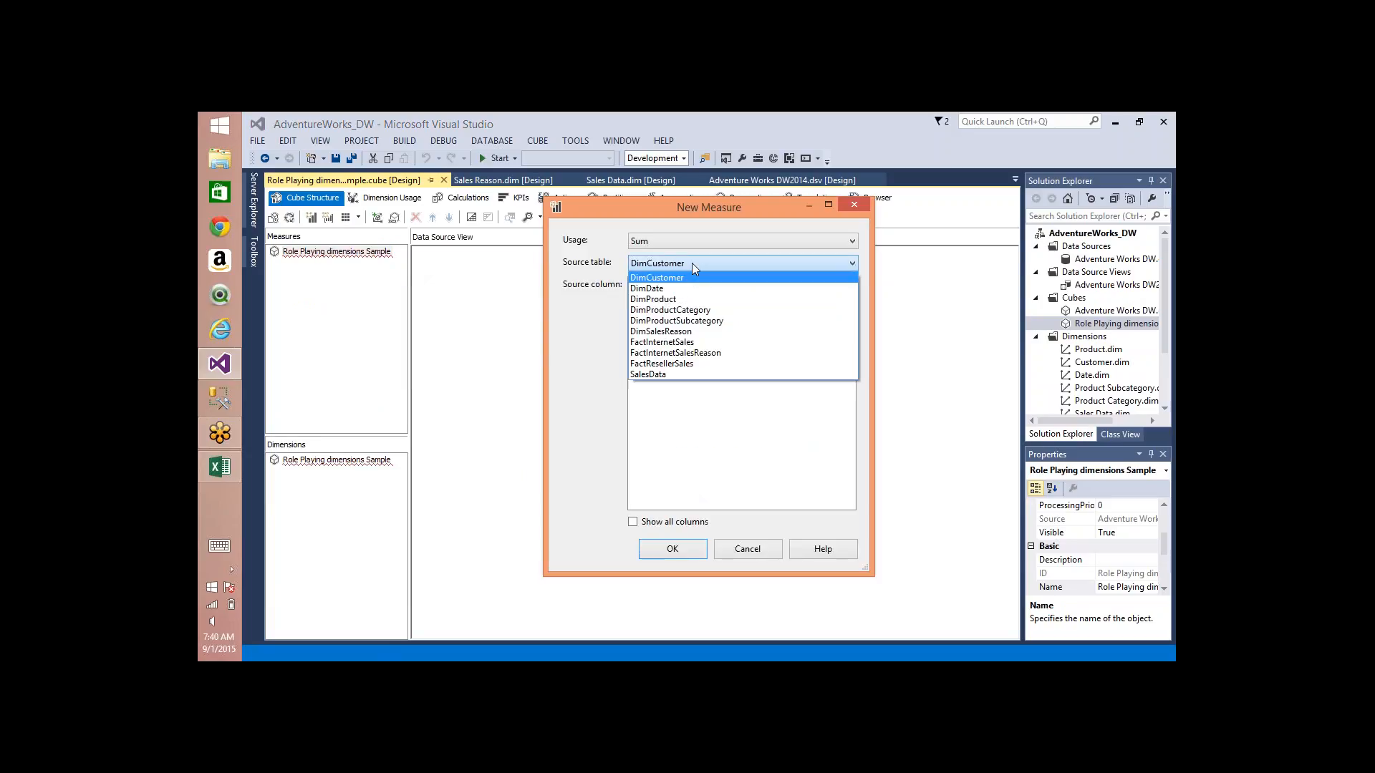
{"action": "left_click", "coordinate": [678, 343]}
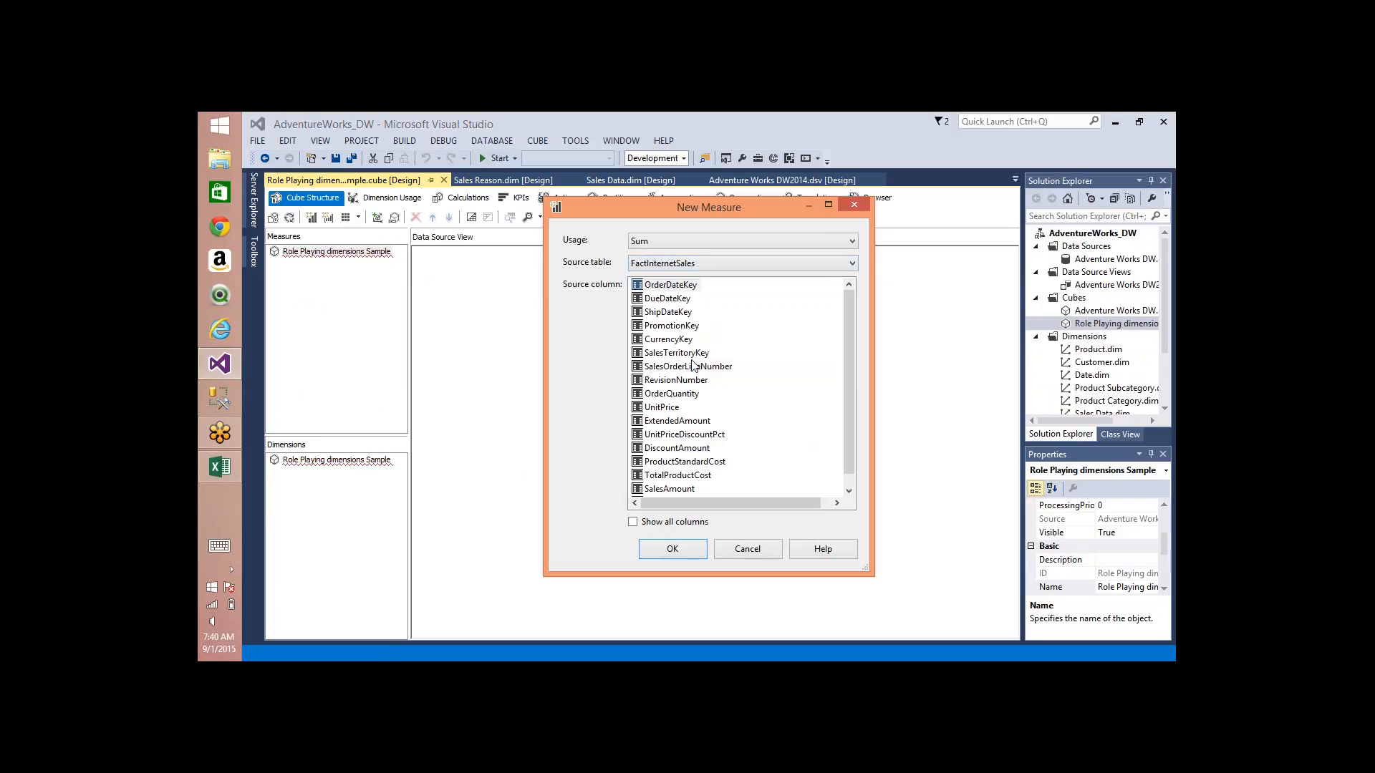
{"action": "double_click", "coordinate": [665, 489]}
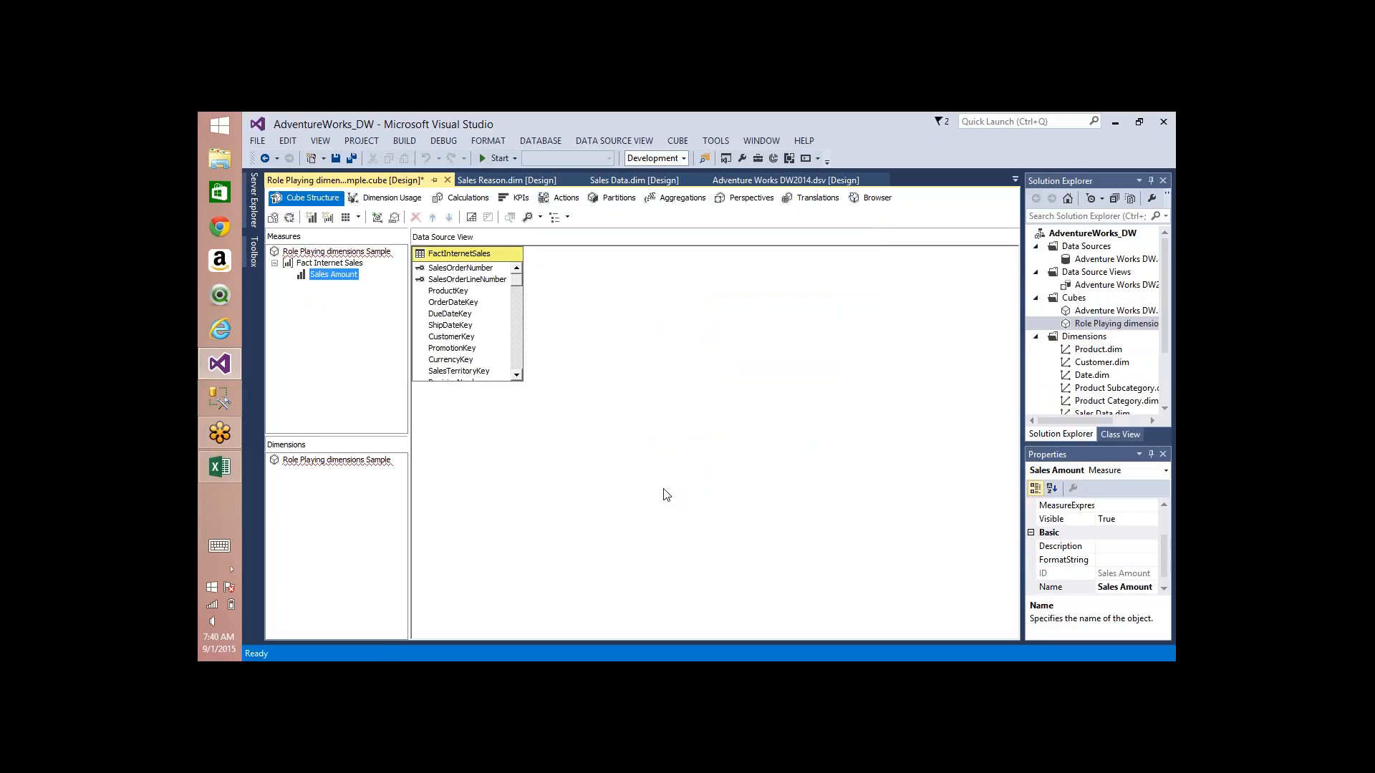
{"action": "right_click", "coordinate": [348, 464]}
{"action": "left_click", "coordinate": [414, 478]}
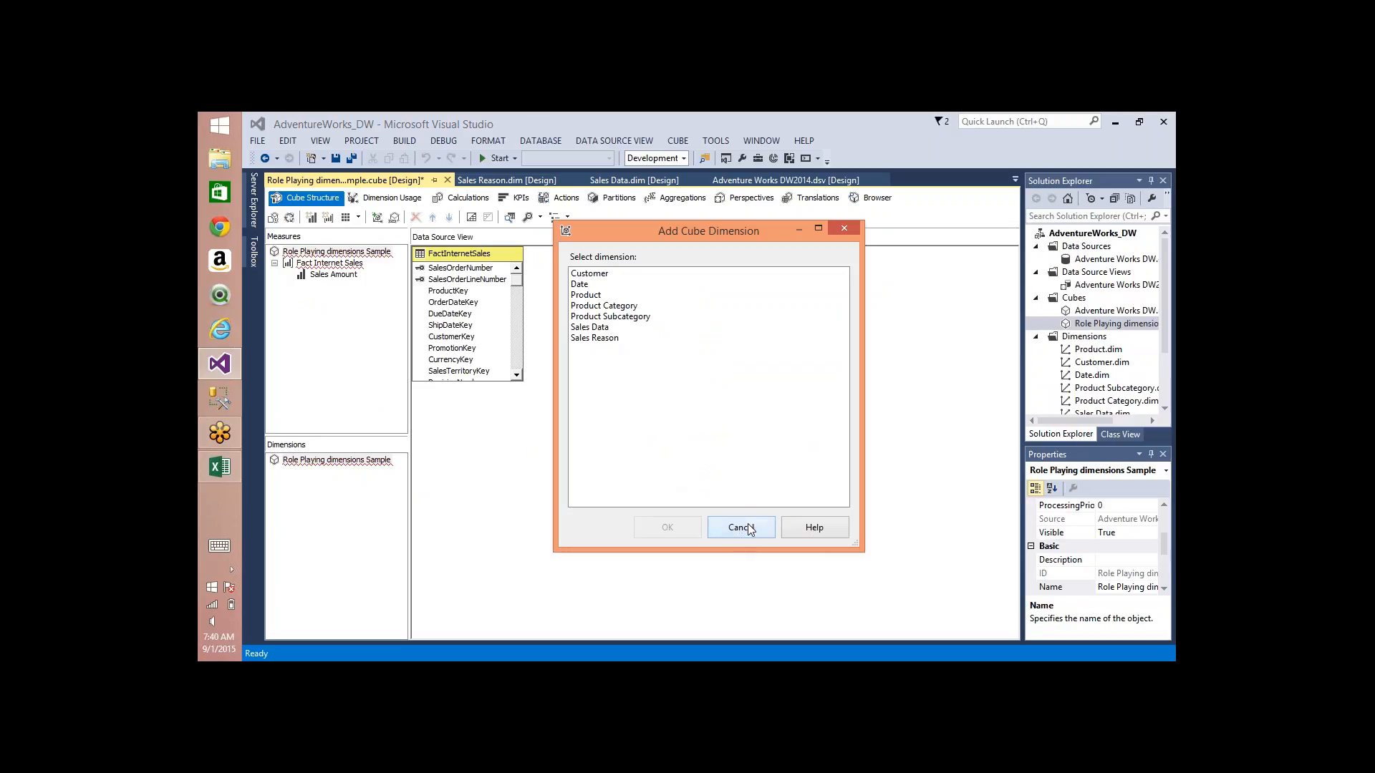
{"action": "left_click", "coordinate": [740, 528]}
Step: Open the Adventure Works DW2014 data source view, refresh it, and accept the added DimDate foreign-key relationships
{"action": "double_click", "coordinate": [1083, 298]}
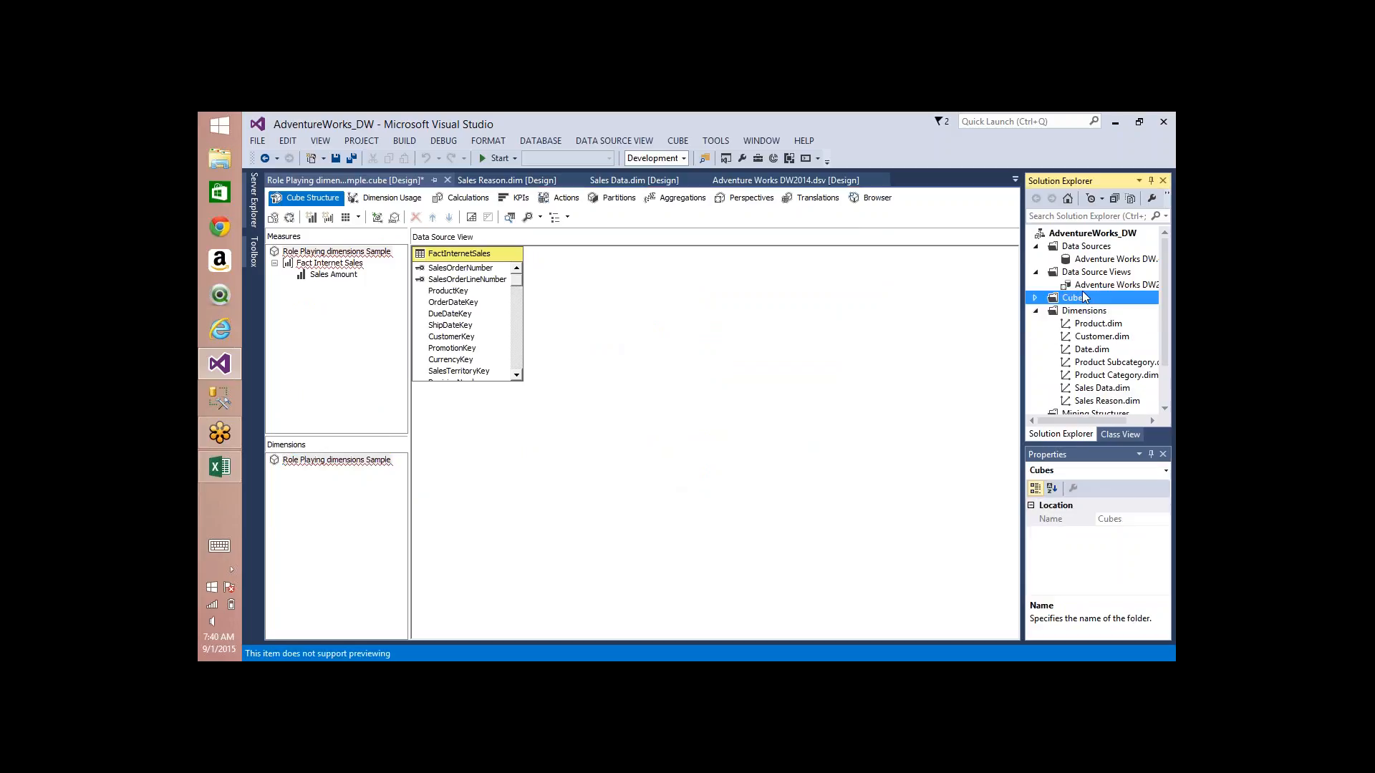
{"action": "left_click", "coordinate": [1107, 285]}
{"action": "double_click", "coordinate": [1105, 285]}
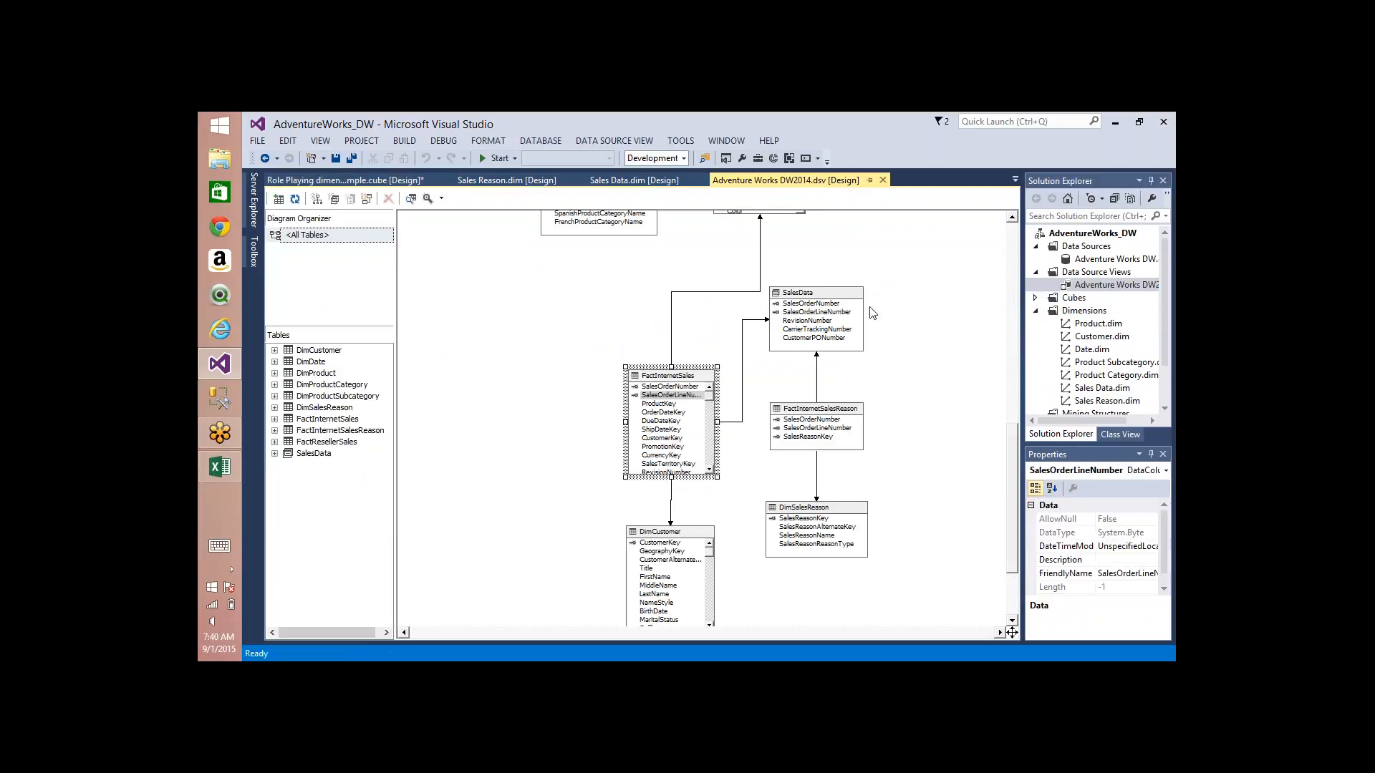
{"action": "right_click", "coordinate": [957, 281]}
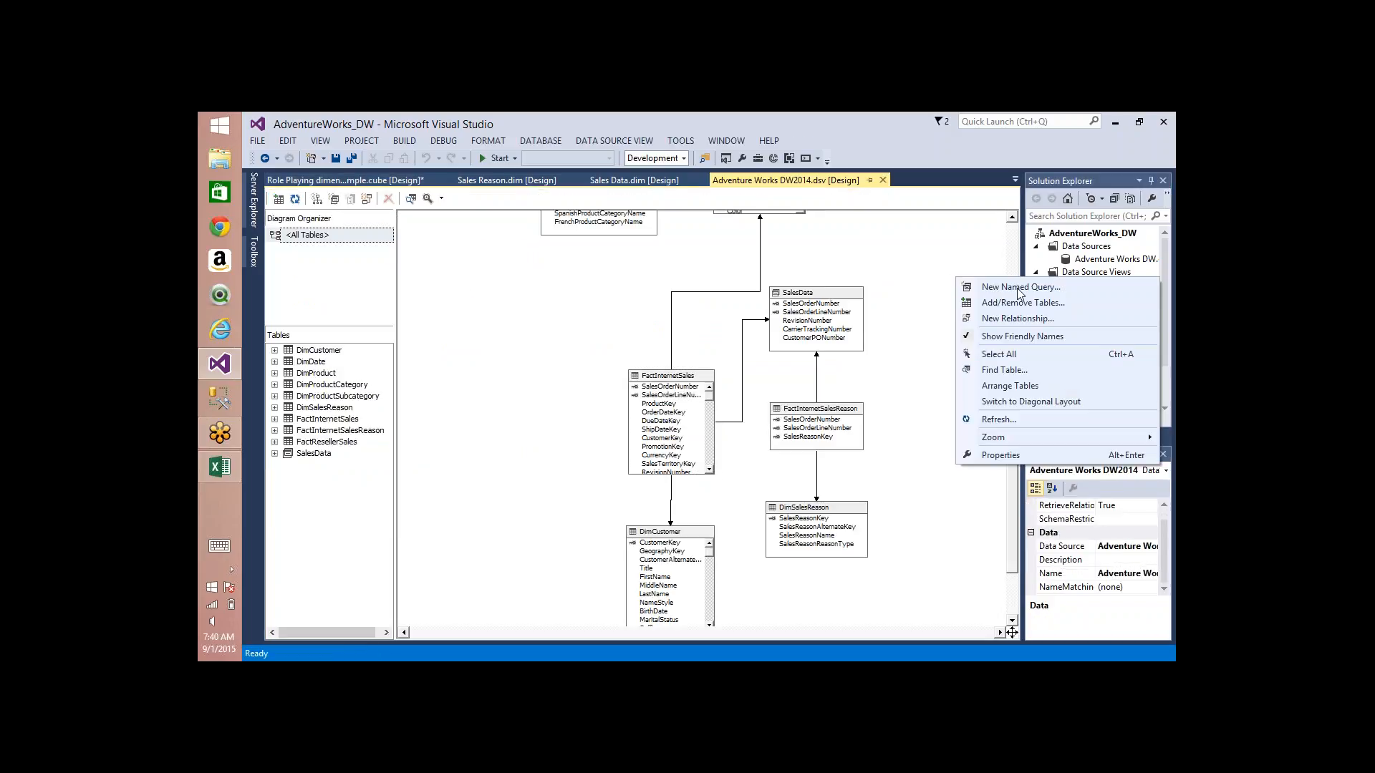
{"action": "left_click", "coordinate": [998, 420]}
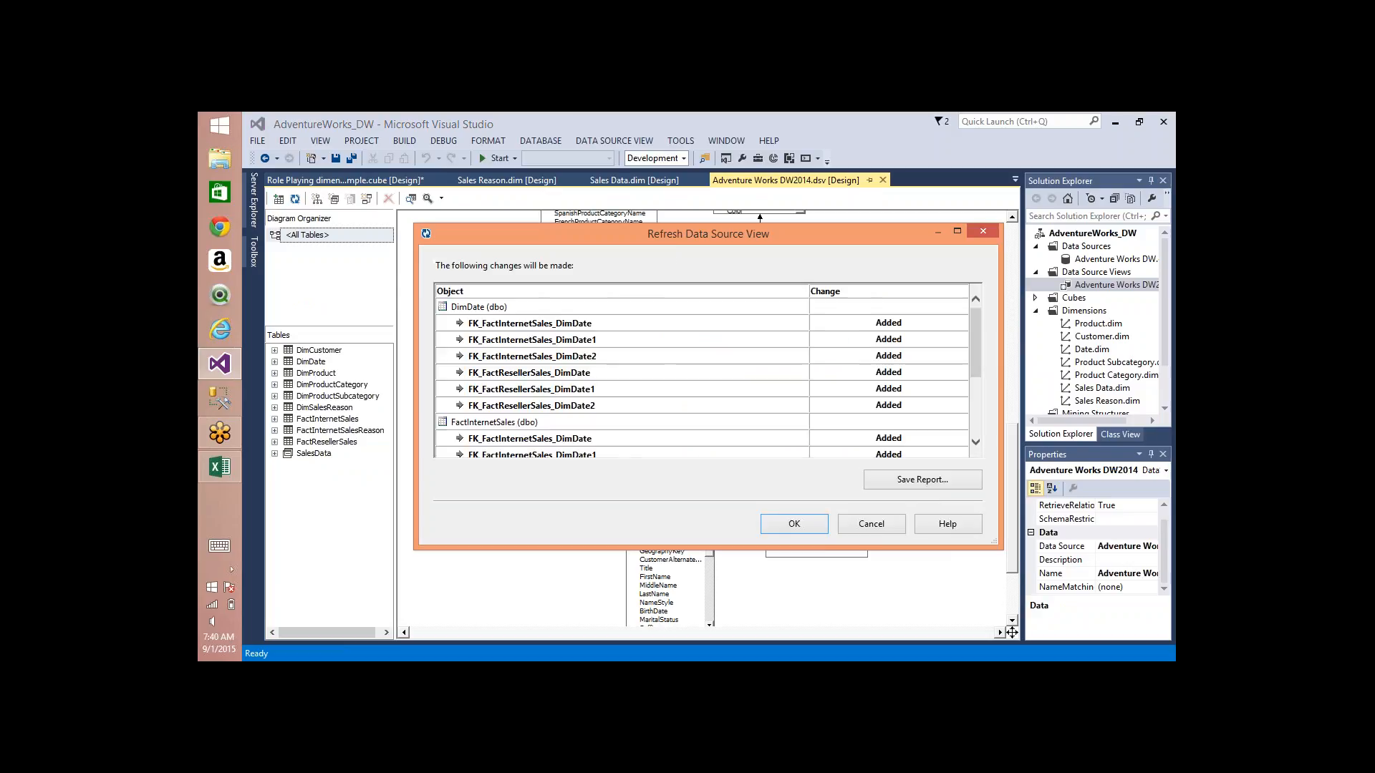
{"action": "left_click", "coordinate": [813, 523]}
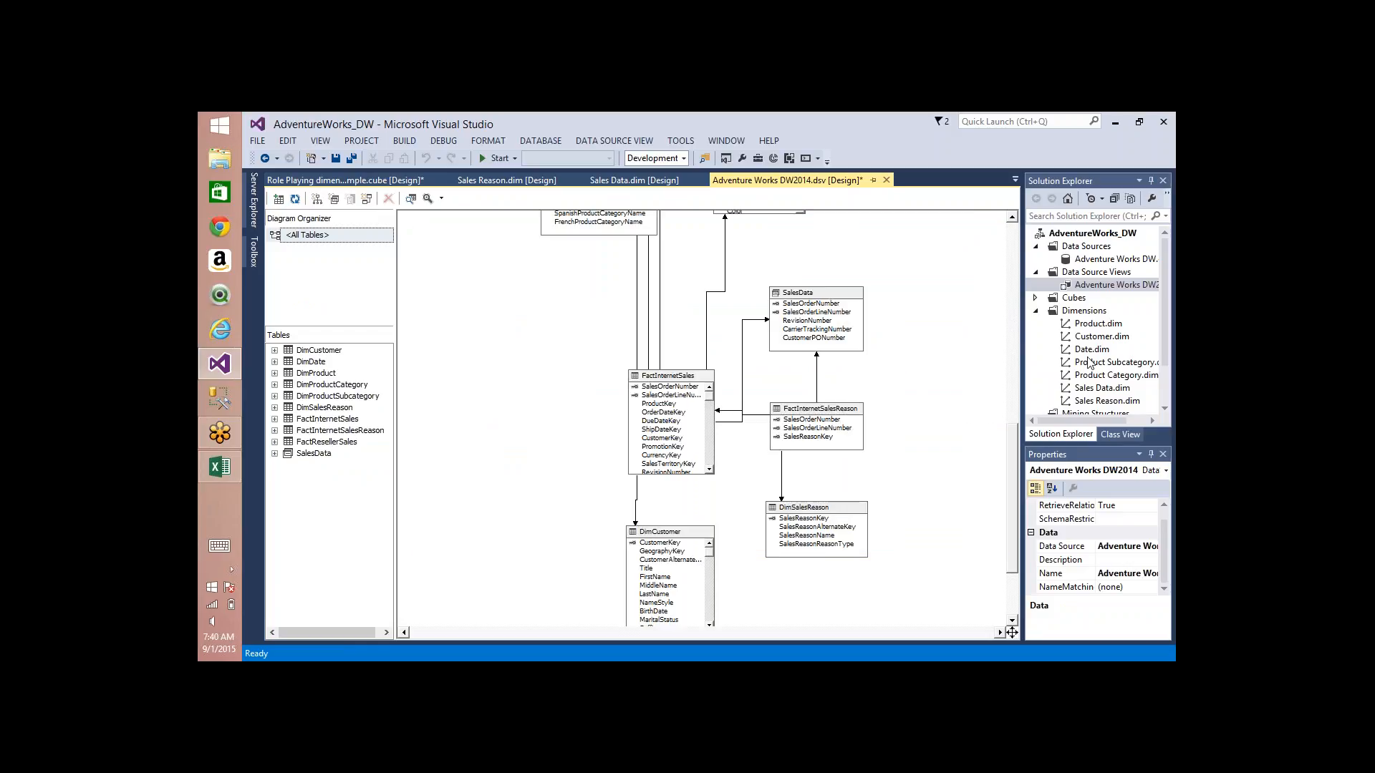
Step: Reopen the Role Playing dimensions Sample cube and add the Date dimension to it
{"action": "left_click", "coordinate": [1044, 301]}
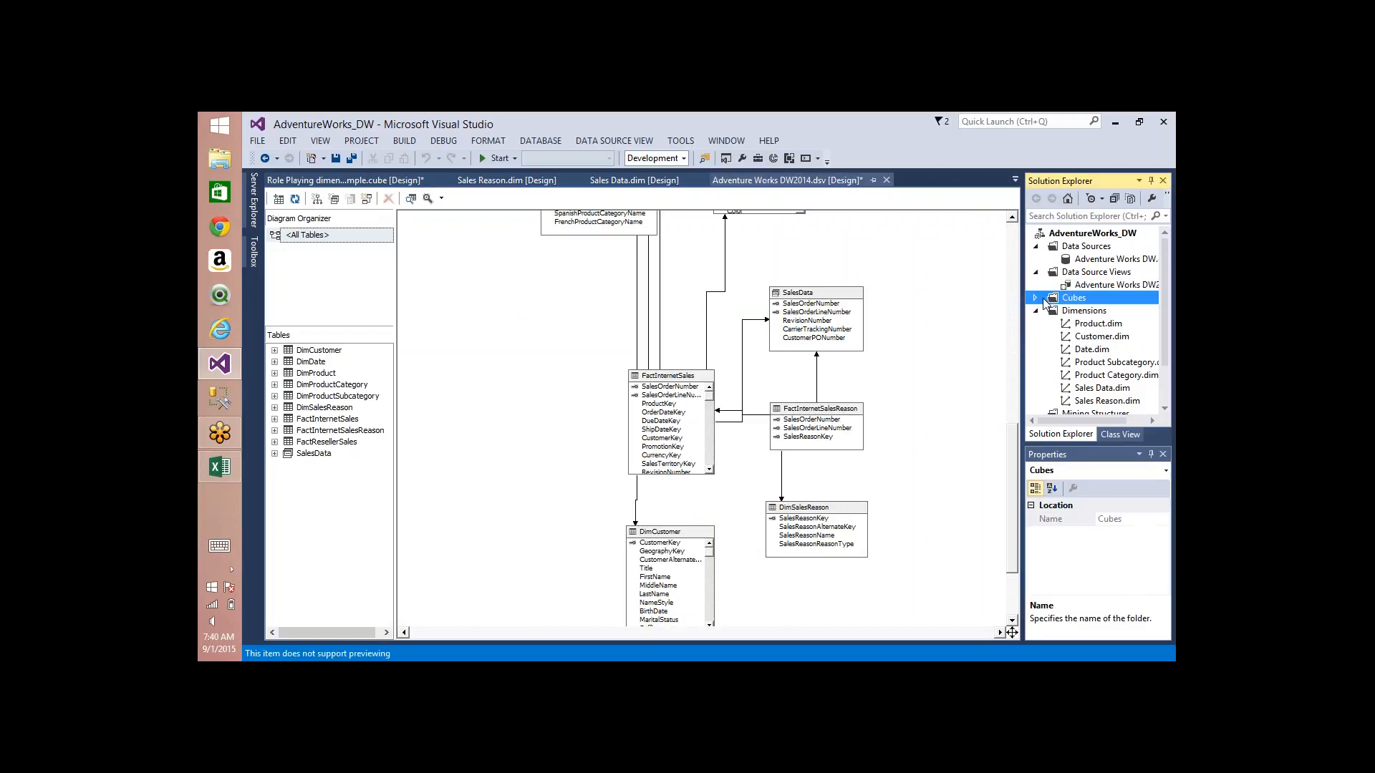
{"action": "left_click", "coordinate": [1036, 299]}
{"action": "double_click", "coordinate": [1115, 324]}
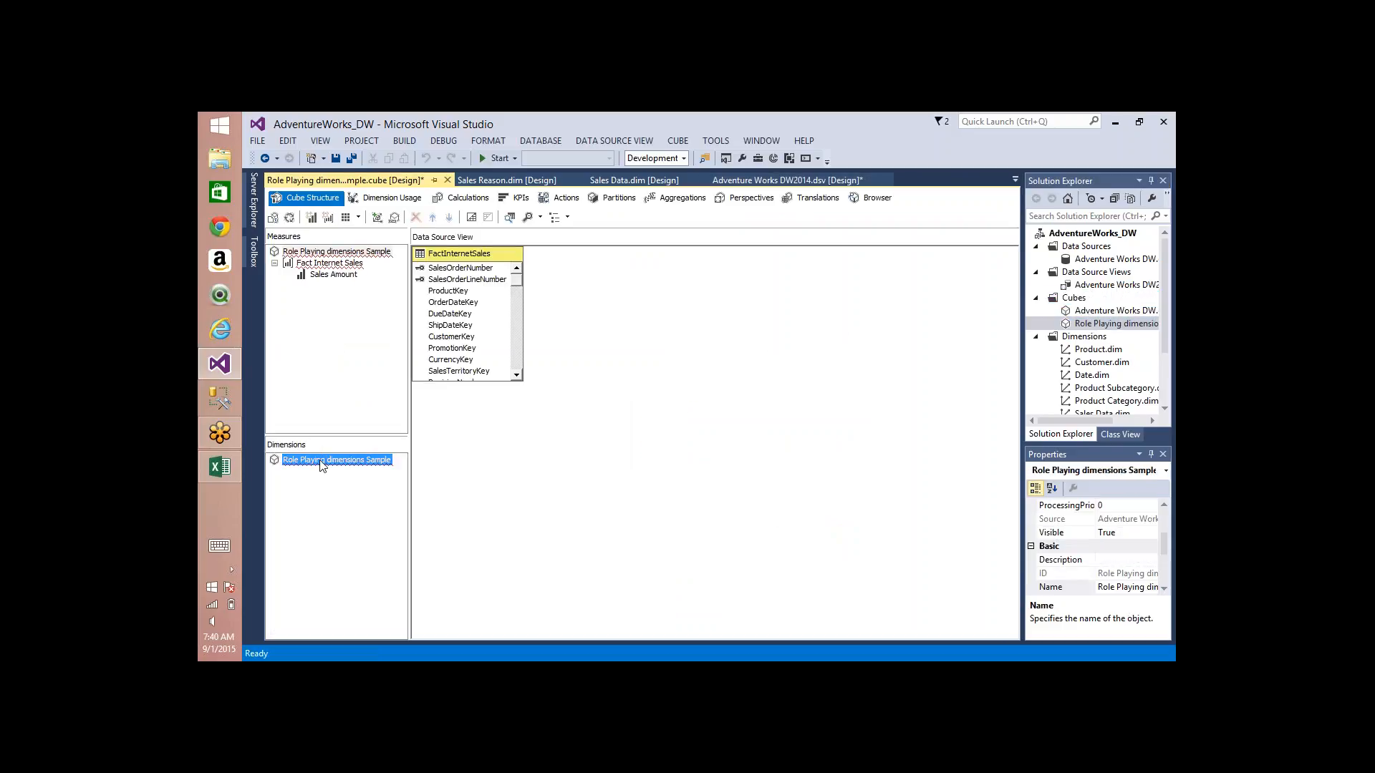
{"action": "right_click", "coordinate": [320, 460]}
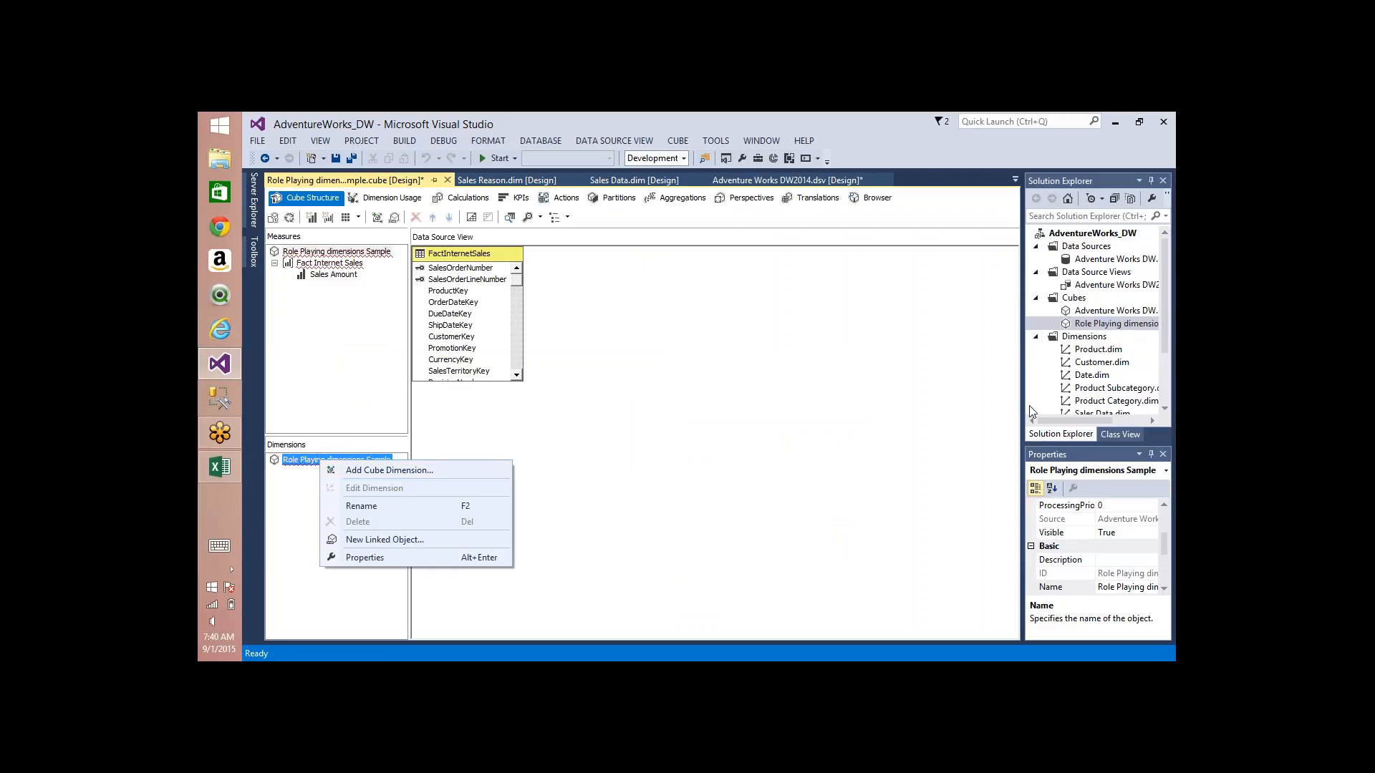
{"action": "left_click", "coordinate": [380, 471]}
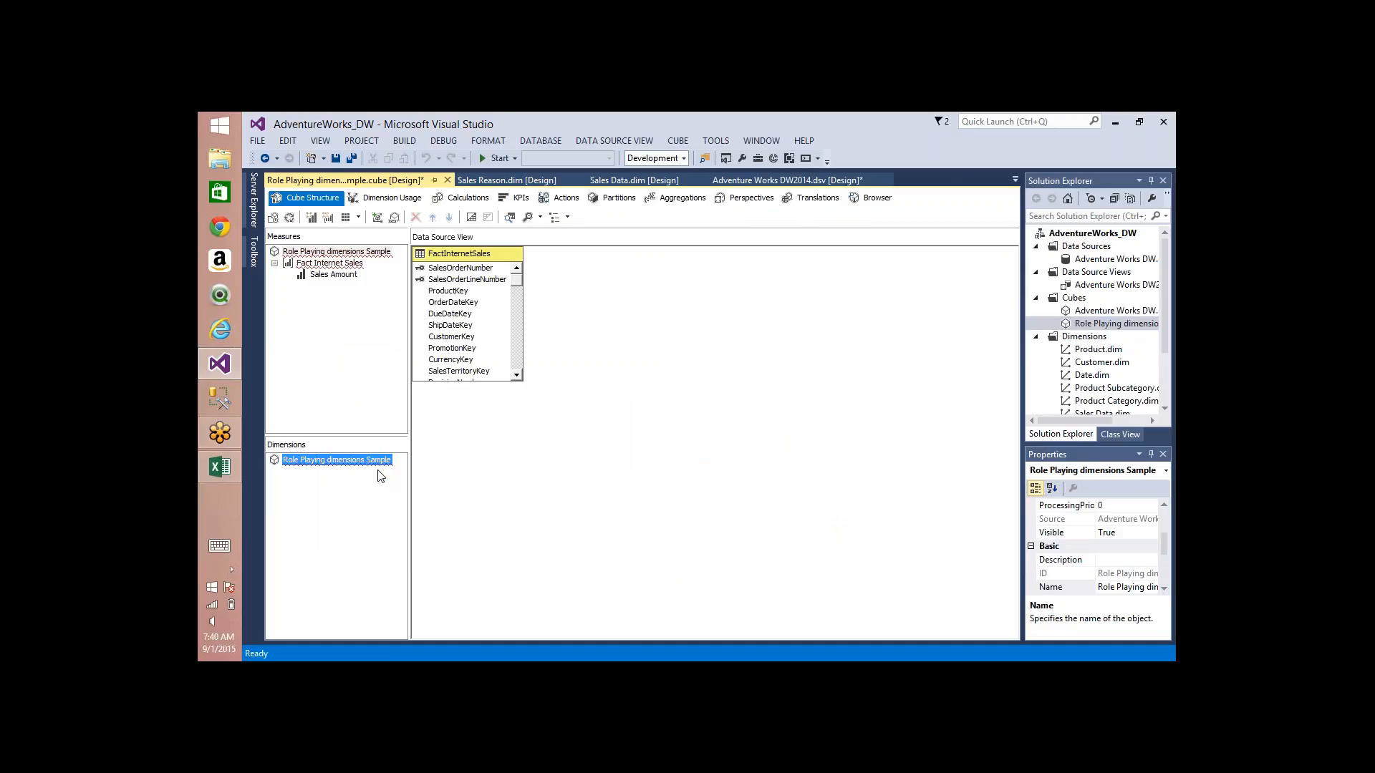
{"action": "left_click", "coordinate": [579, 286]}
{"action": "double_click", "coordinate": [579, 285]}
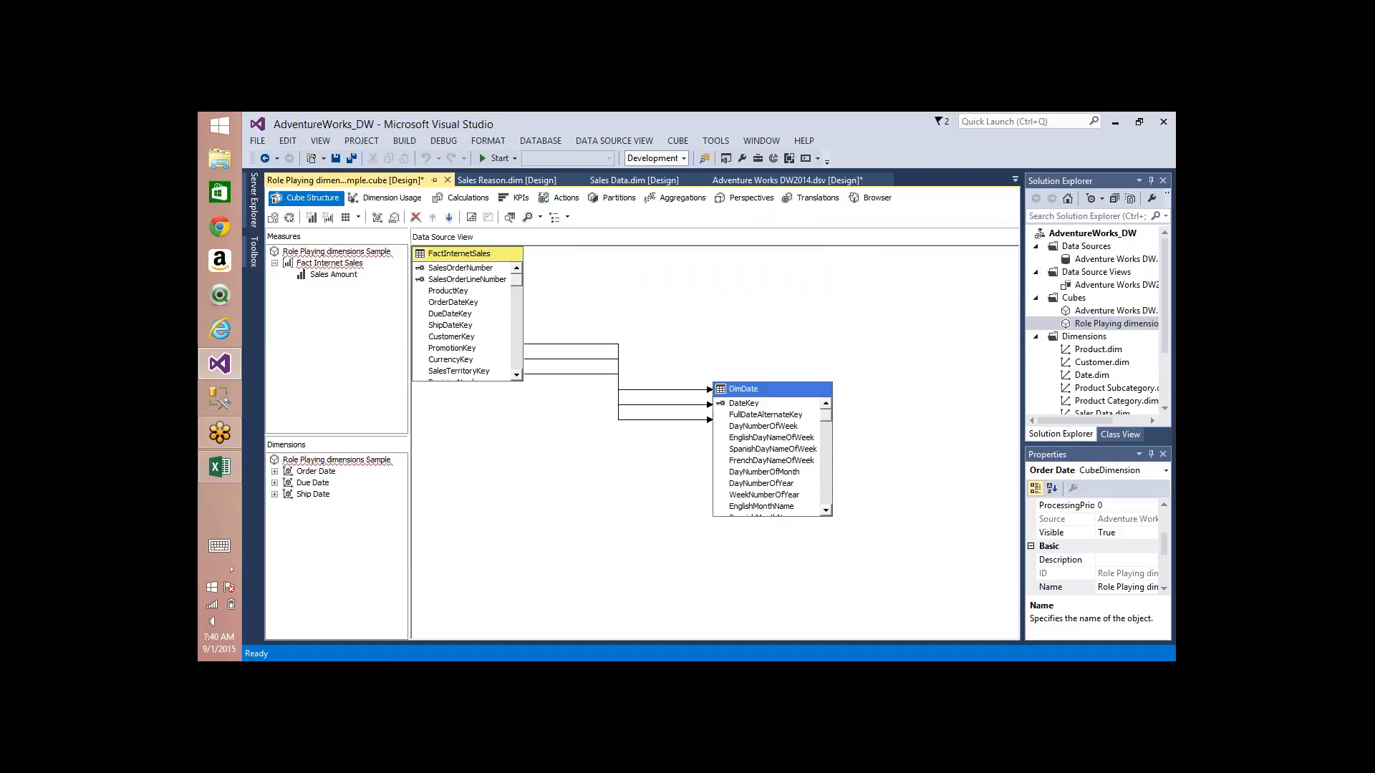
Step: Look through the Order Date, Due Date and Ship Date dimensions of the Role Playing dimensions Sample cube
{"action": "left_click", "coordinate": [315, 471]}
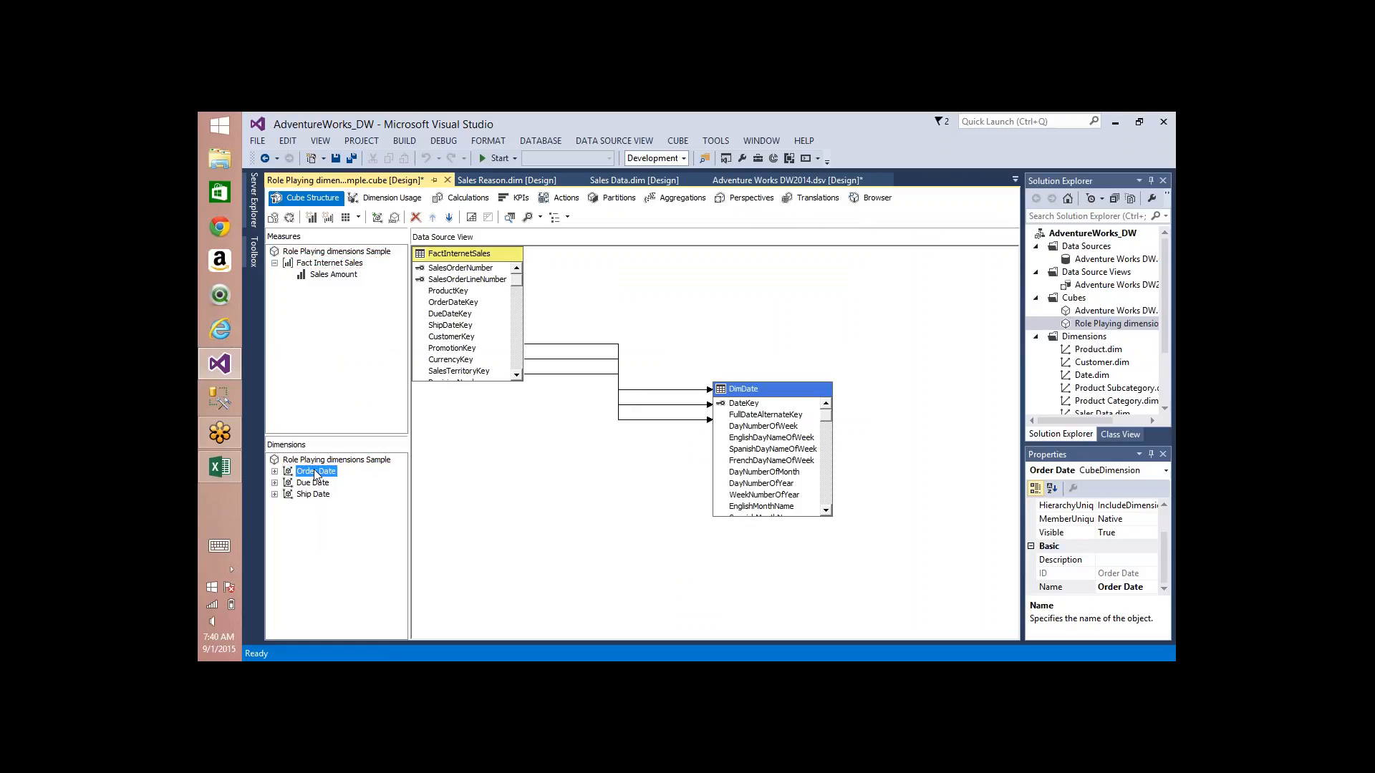
{"action": "key", "text": "Down"}
{"action": "key", "text": "Down"}
{"action": "key", "text": "Up"}
{"action": "key", "text": "Up"}
{"action": "key", "text": "Up"}
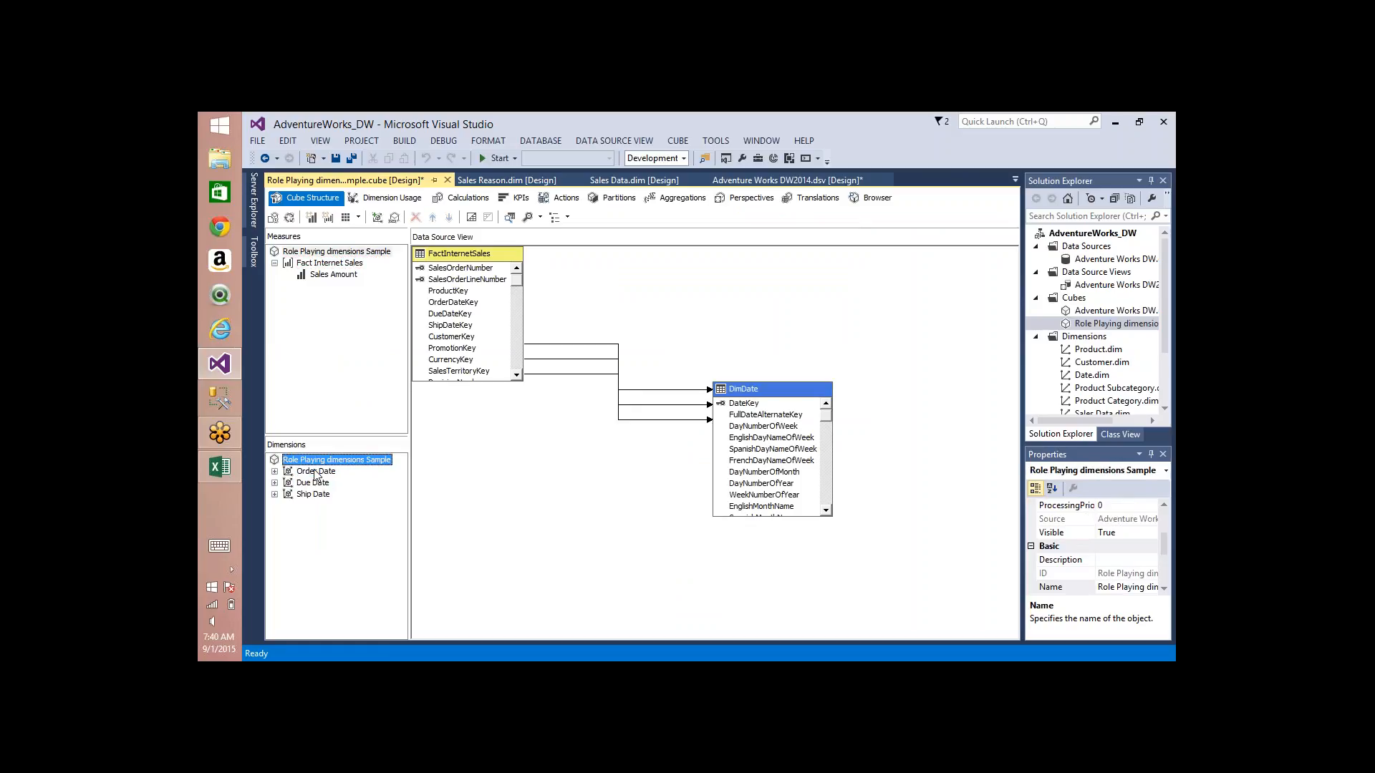
{"action": "key", "text": "Down"}
{"action": "key", "text": "Down"}
{"action": "key", "text": "Down"}
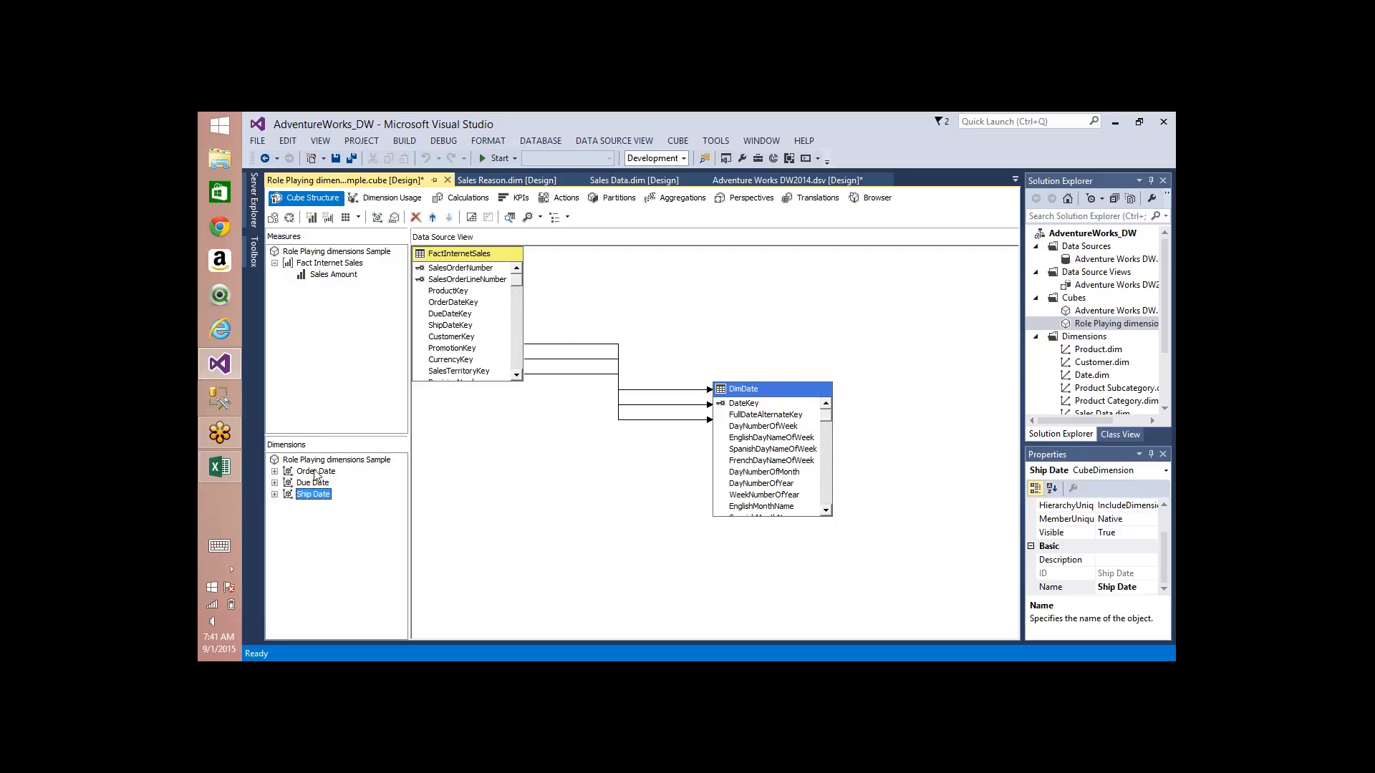
Step: Show the Adventure Works DW cube's structure and mark how the Product dimension links to the Fact Reseller Sales and Fact Internet Sales measure groups
{"action": "left_click", "coordinate": [774, 180]}
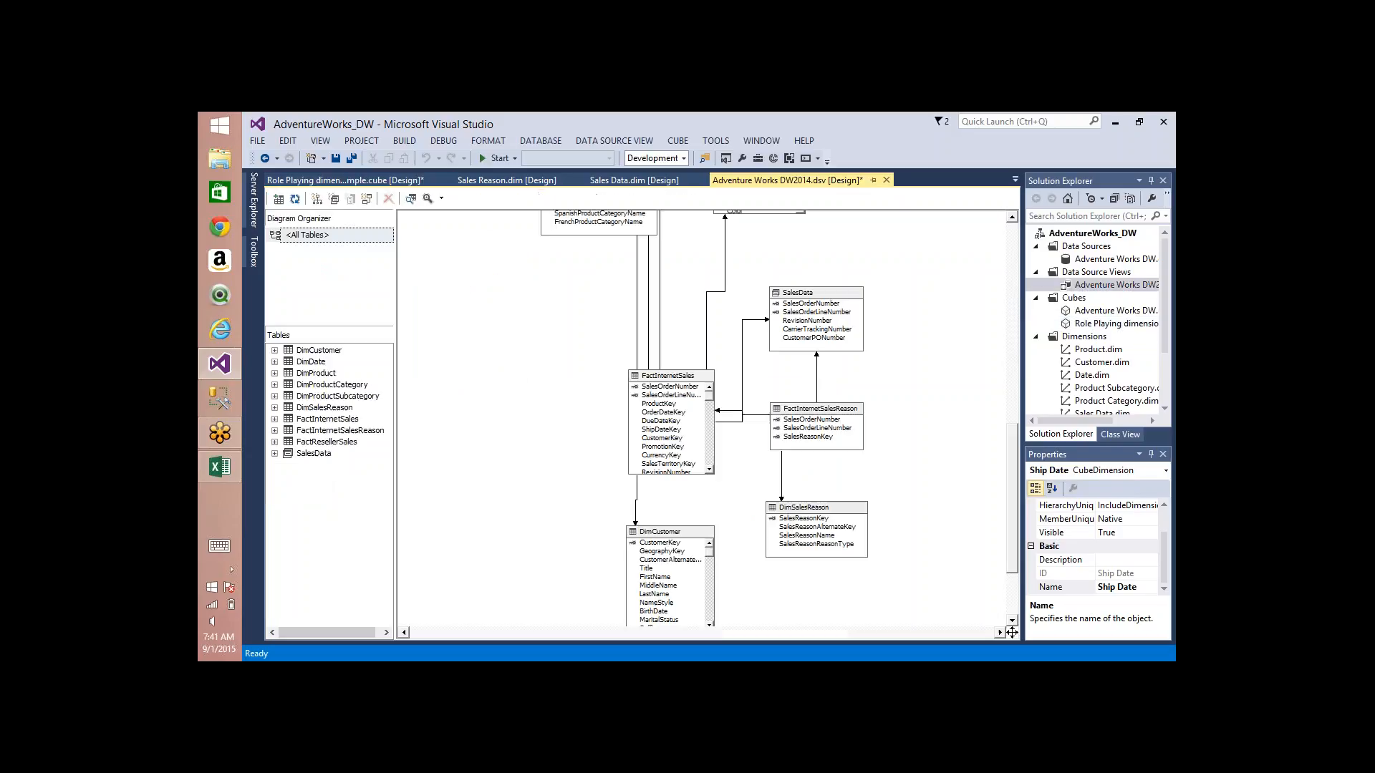
{"action": "left_click", "coordinate": [345, 180]}
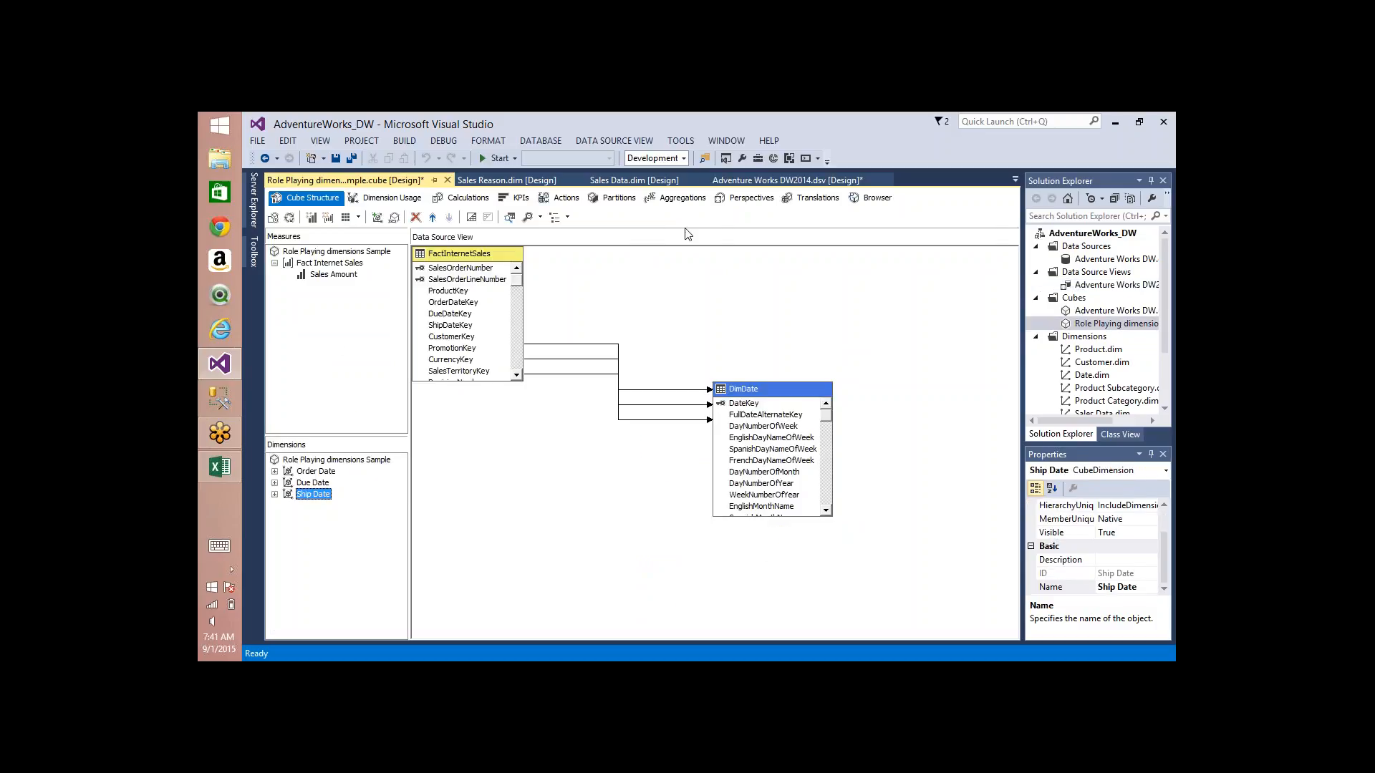
{"action": "left_click", "coordinate": [1109, 312]}
{"action": "key", "text": "ctrl+Tab"}
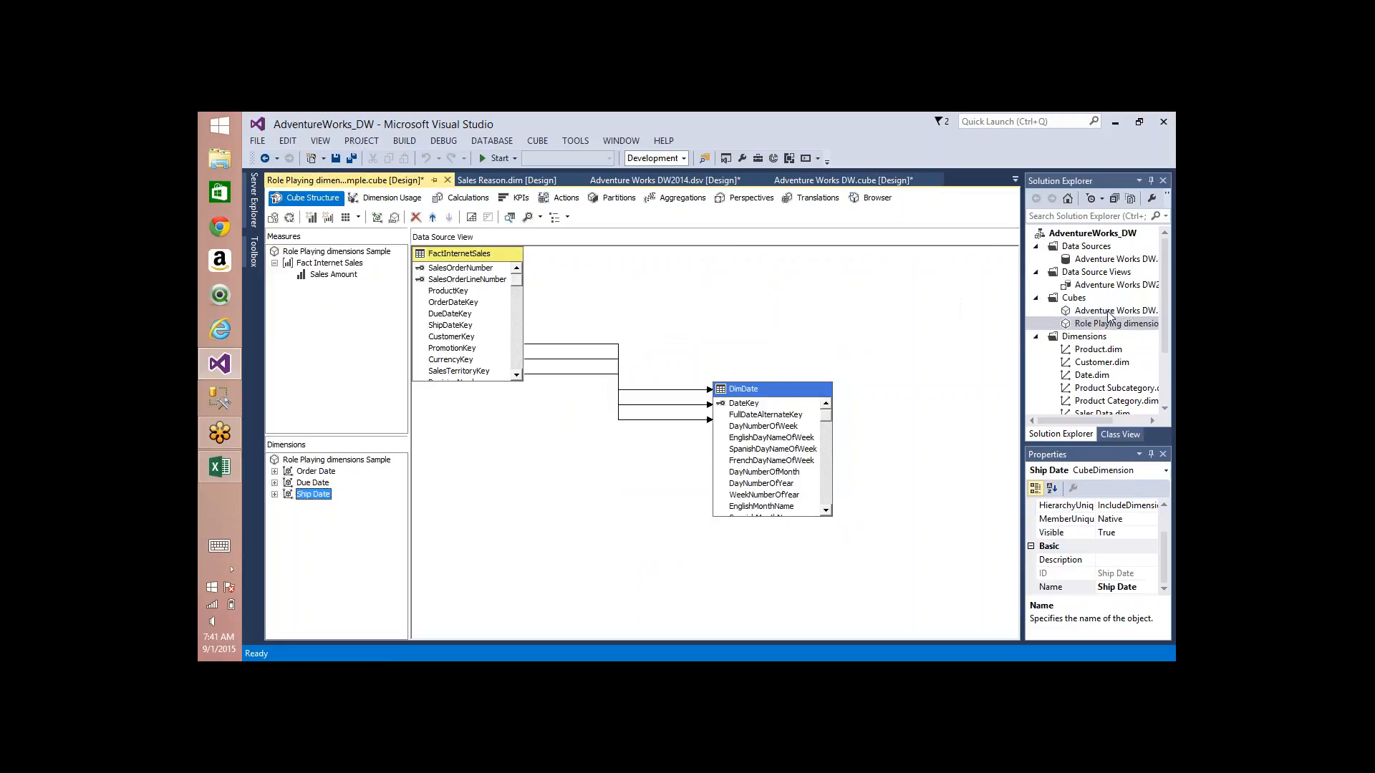
{"action": "key", "text": "ctrl+Tab"}
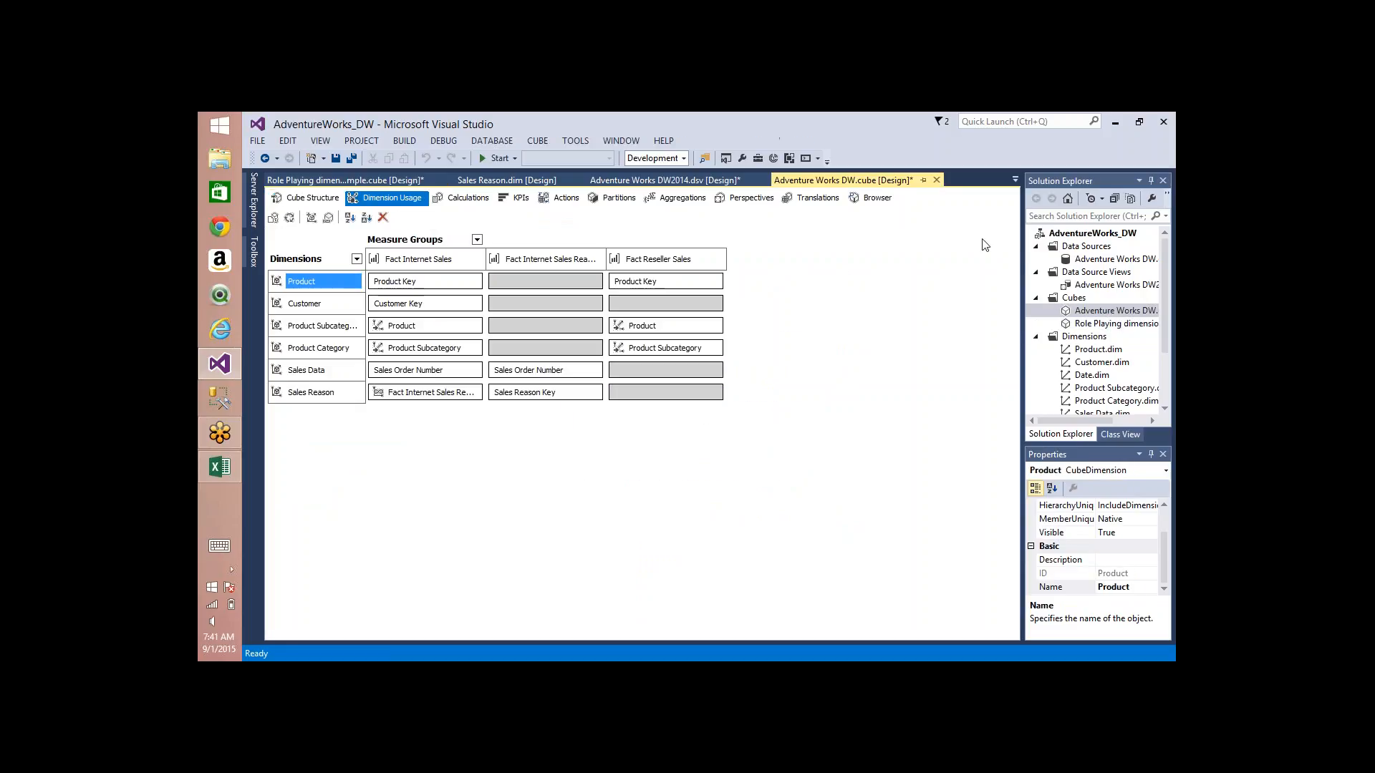
{"action": "left_click", "coordinate": [308, 198]}
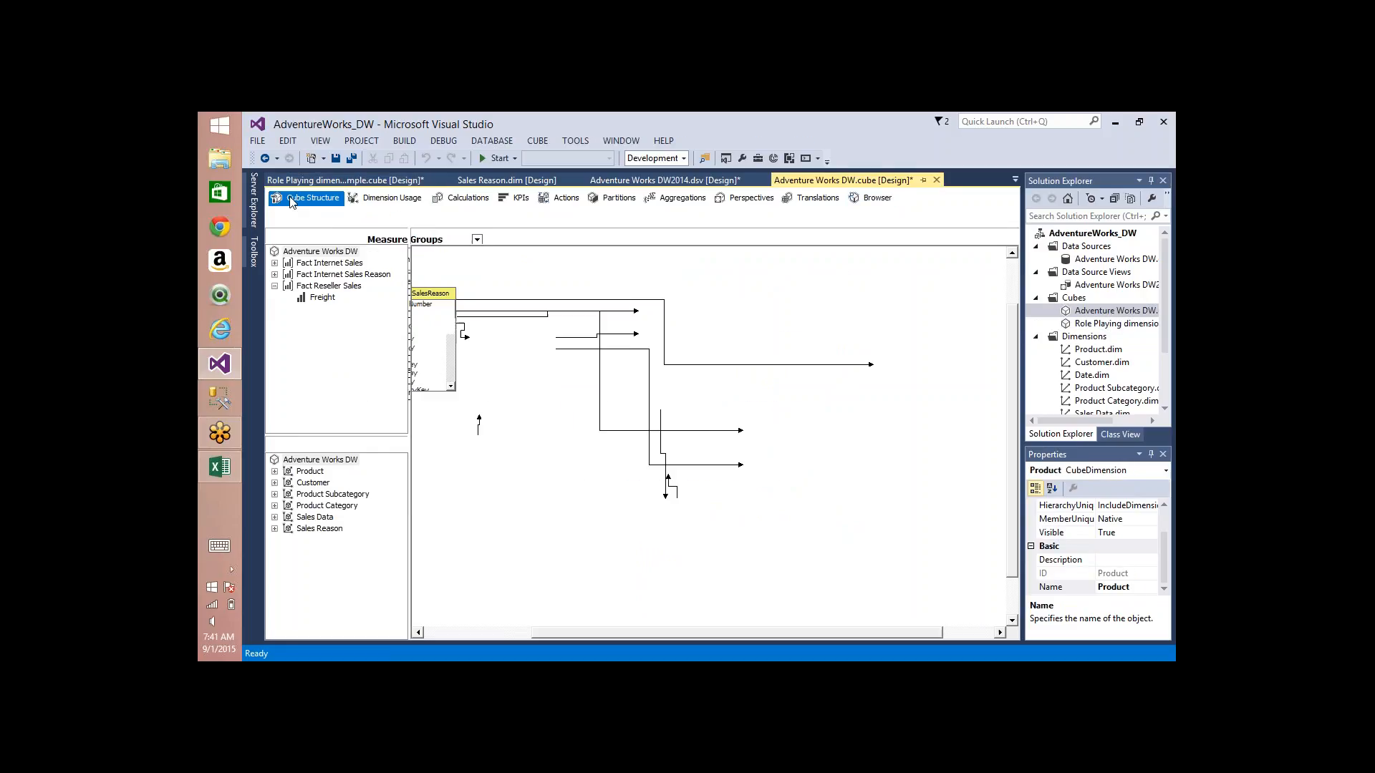
{"action": "left_click", "coordinate": [739, 176]}
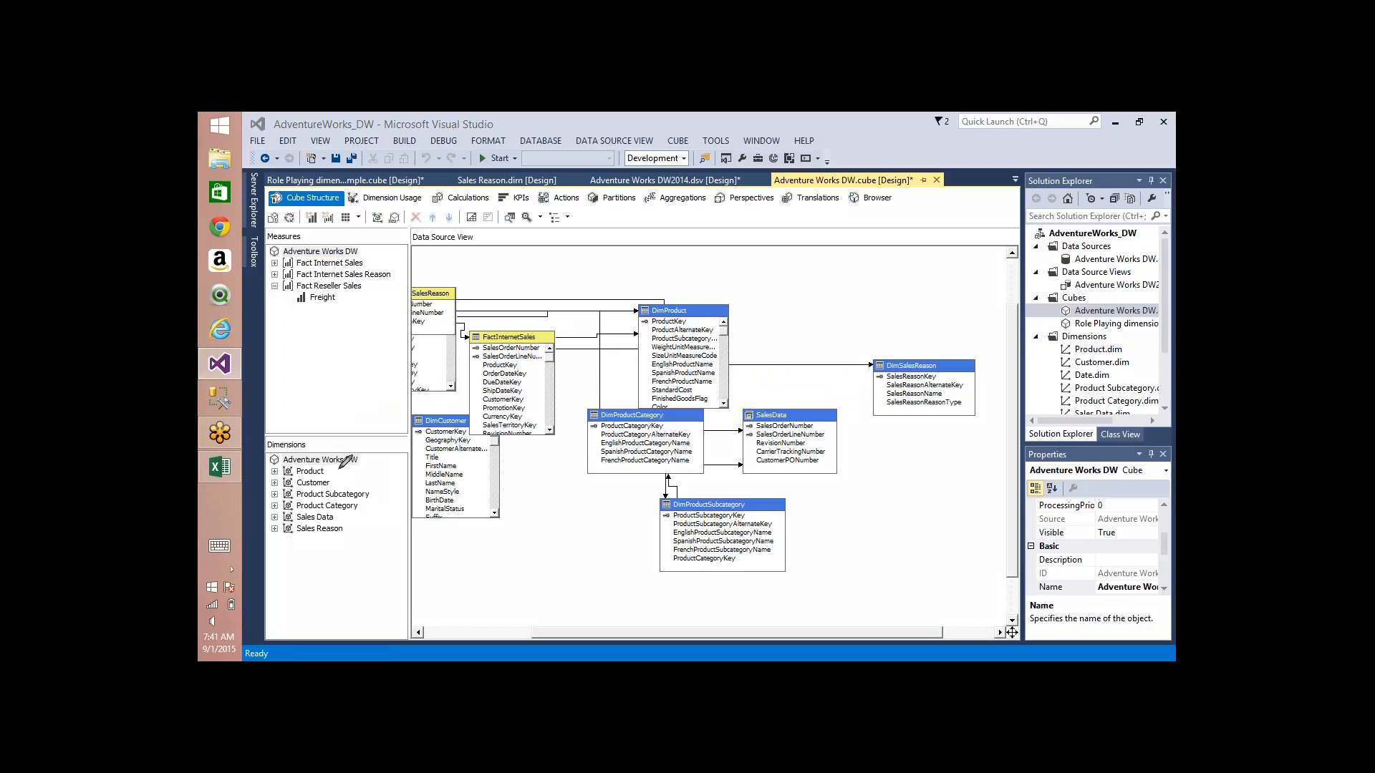
{"action": "mouse_move", "coordinate": [335, 471]}
{"action": "left_mouse_down"}
{"action": "mouse_move", "coordinate": [378, 470]}
{"action": "mouse_move", "coordinate": [418, 387]}
{"action": "mouse_move", "coordinate": [390, 343]}
{"action": "mouse_move", "coordinate": [337, 329]}
{"action": "mouse_move", "coordinate": [395, 304]}
{"action": "left_mouse_up"}
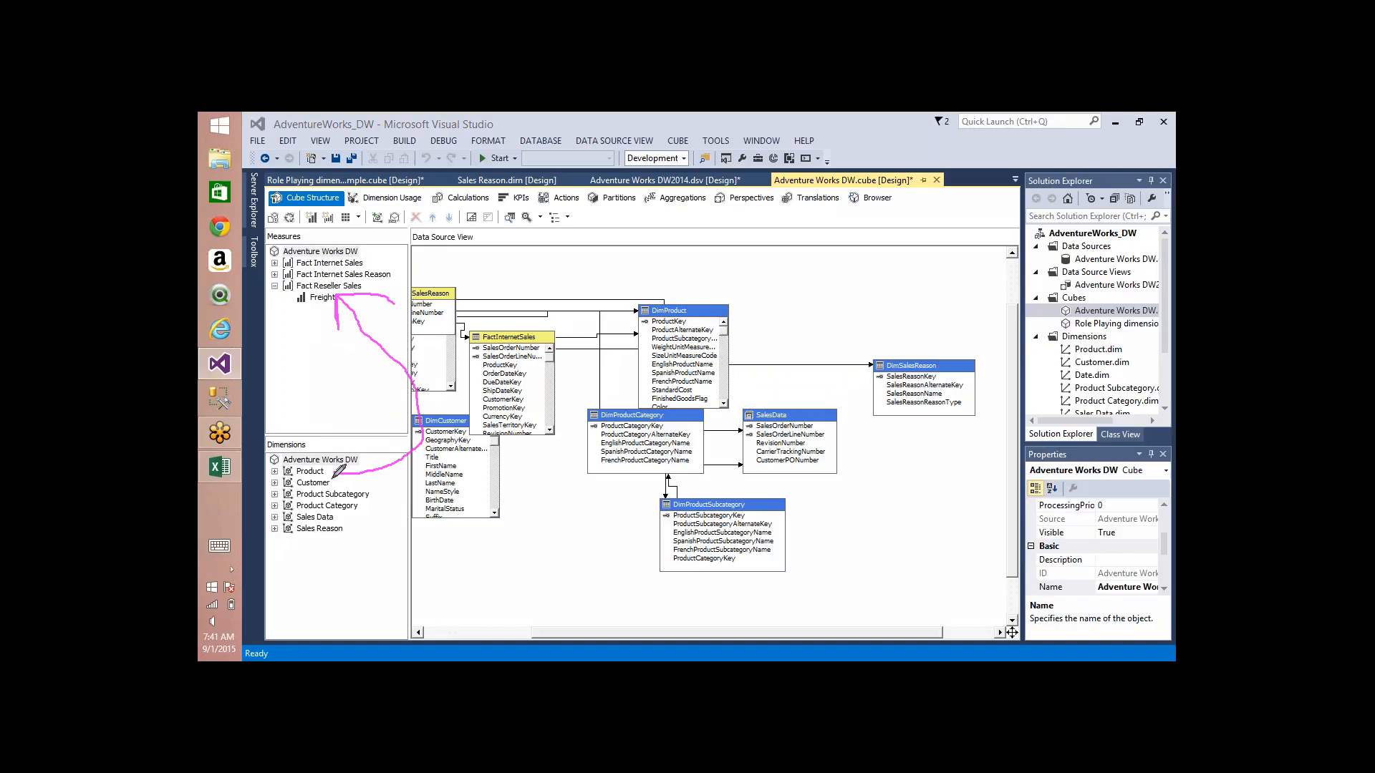
{"action": "mouse_move", "coordinate": [334, 470]}
{"action": "left_mouse_down"}
{"action": "mouse_move", "coordinate": [465, 351]}
{"action": "mouse_move", "coordinate": [351, 269]}
{"action": "mouse_move", "coordinate": [387, 270]}
{"action": "left_mouse_up"}
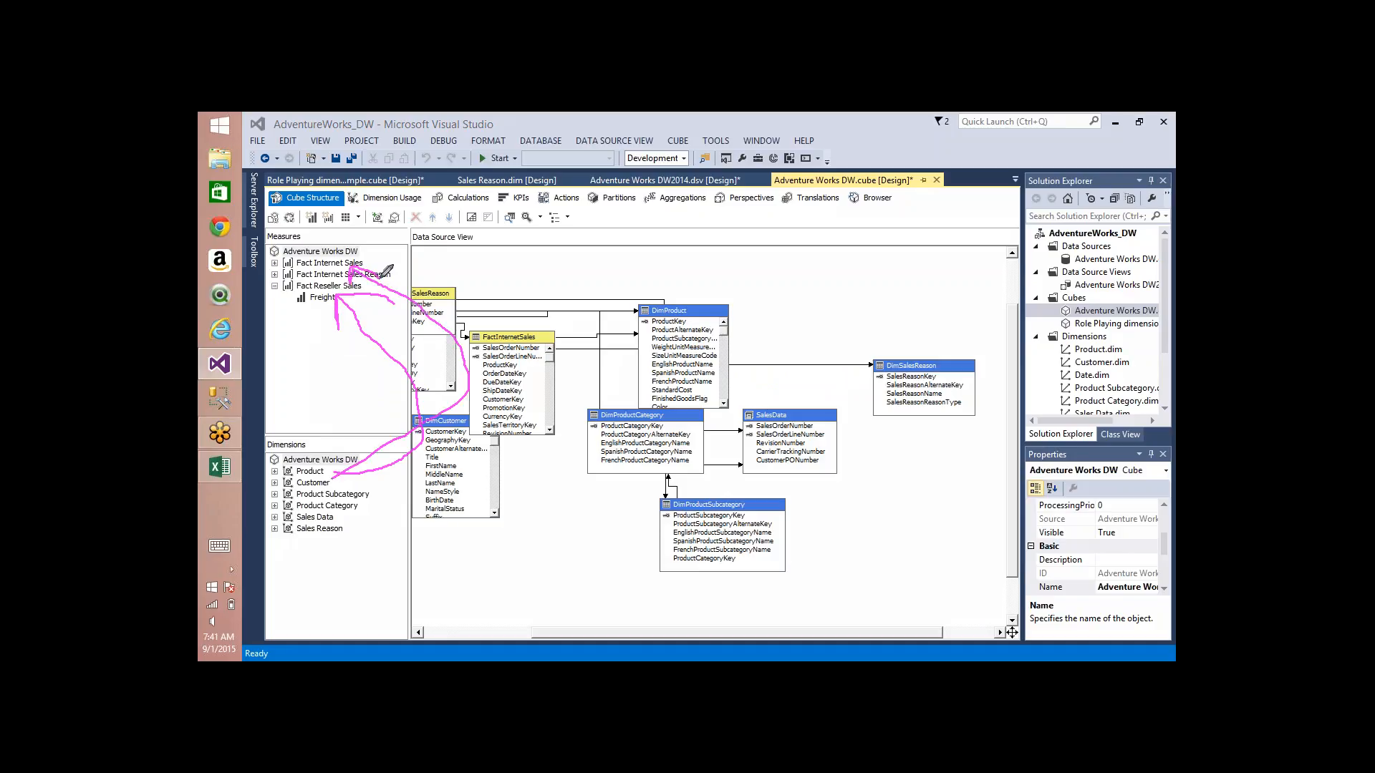
{"action": "mouse_move", "coordinate": [328, 458]}
{"action": "left_mouse_down"}
{"action": "mouse_move", "coordinate": [356, 473]}
{"action": "mouse_move", "coordinate": [267, 445]}
{"action": "left_mouse_up"}
Step: Return to the Role Playing dimensions Sample cube and mark how Date.dim feeds its three date dimensions and the Fact Internet Sales measures
{"action": "left_click", "coordinate": [344, 180]}
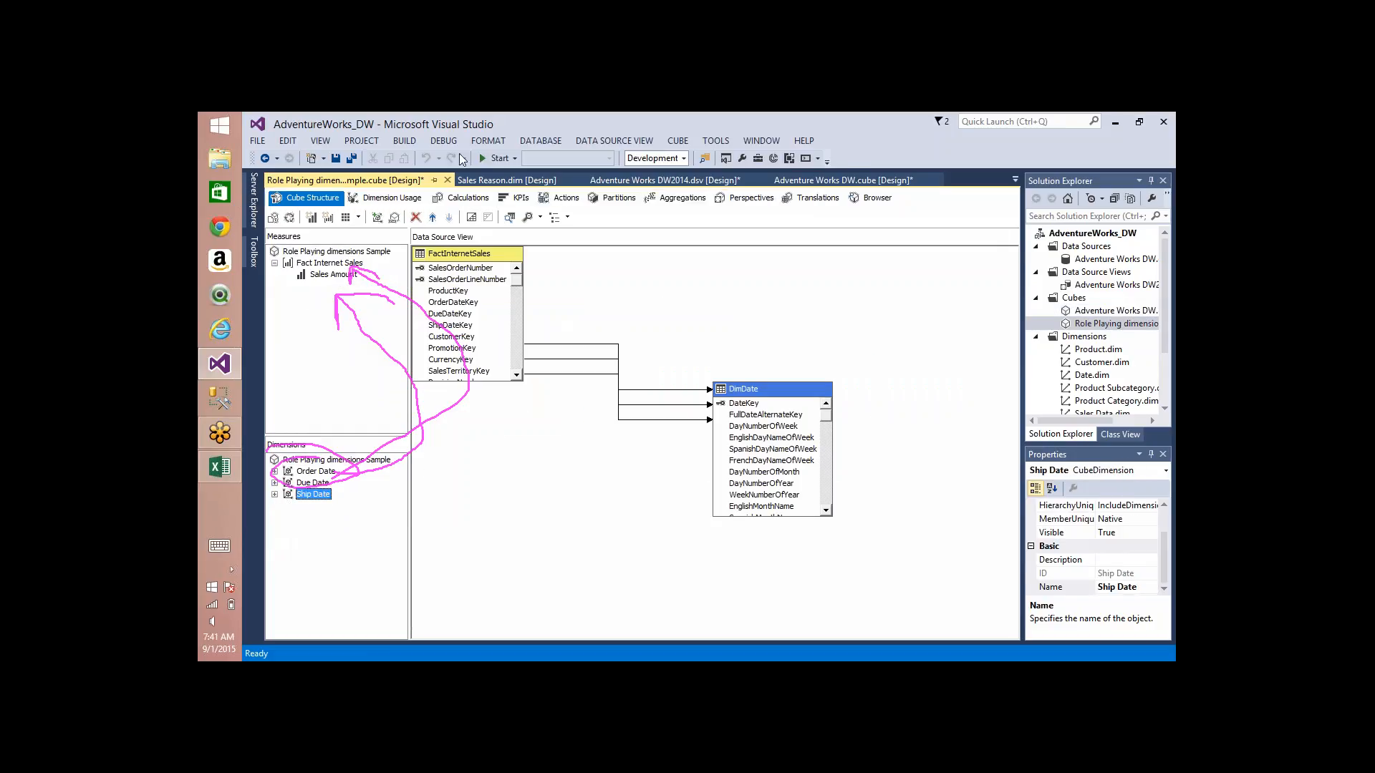
{"action": "left_click", "coordinate": [815, 157]}
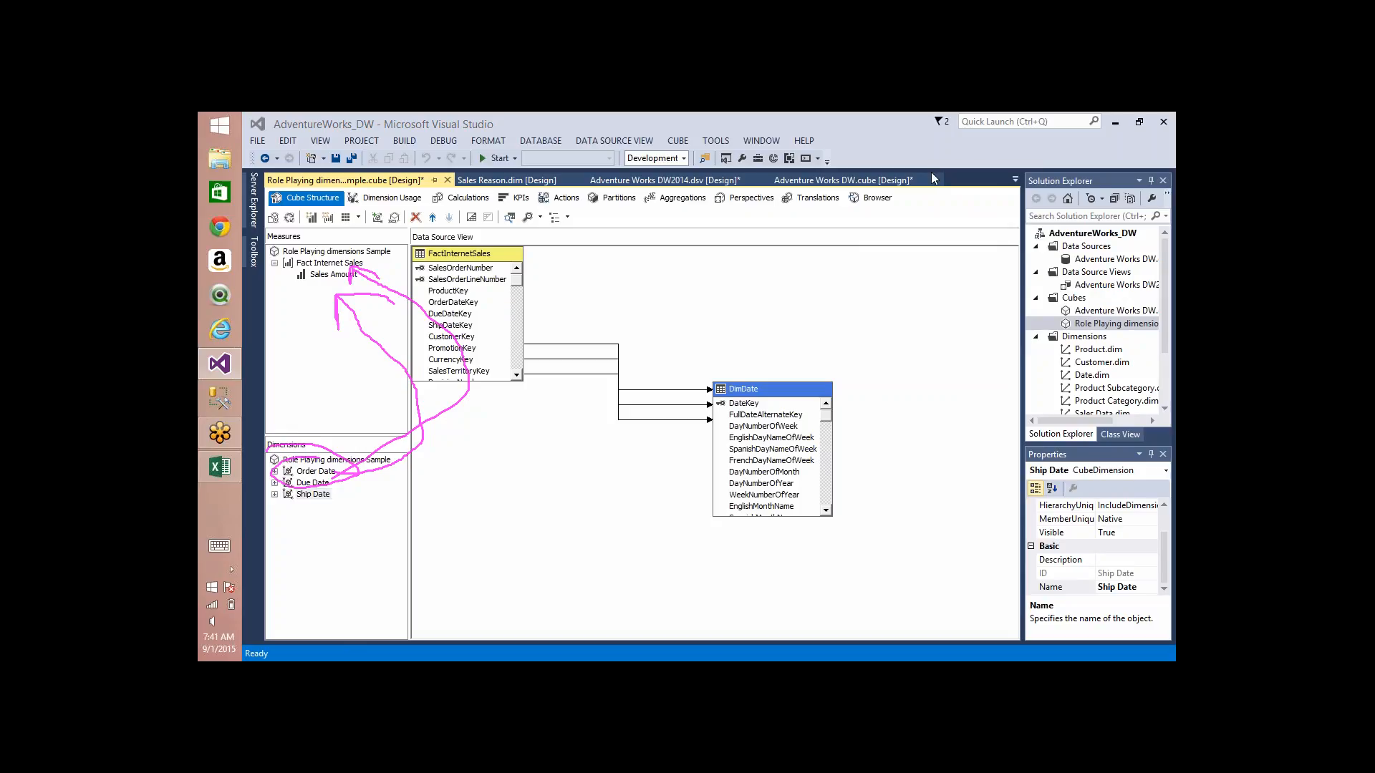
{"action": "key", "text": "Escape"}
{"action": "mouse_move", "coordinate": [1099, 366]}
{"action": "left_mouse_down"}
{"action": "mouse_move", "coordinate": [1060, 380]}
{"action": "mouse_move", "coordinate": [1117, 387]}
{"action": "mouse_move", "coordinate": [437, 440]}
{"action": "mouse_move", "coordinate": [320, 470]}
{"action": "mouse_move", "coordinate": [375, 499]}
{"action": "mouse_move", "coordinate": [361, 546]}
{"action": "left_mouse_up"}
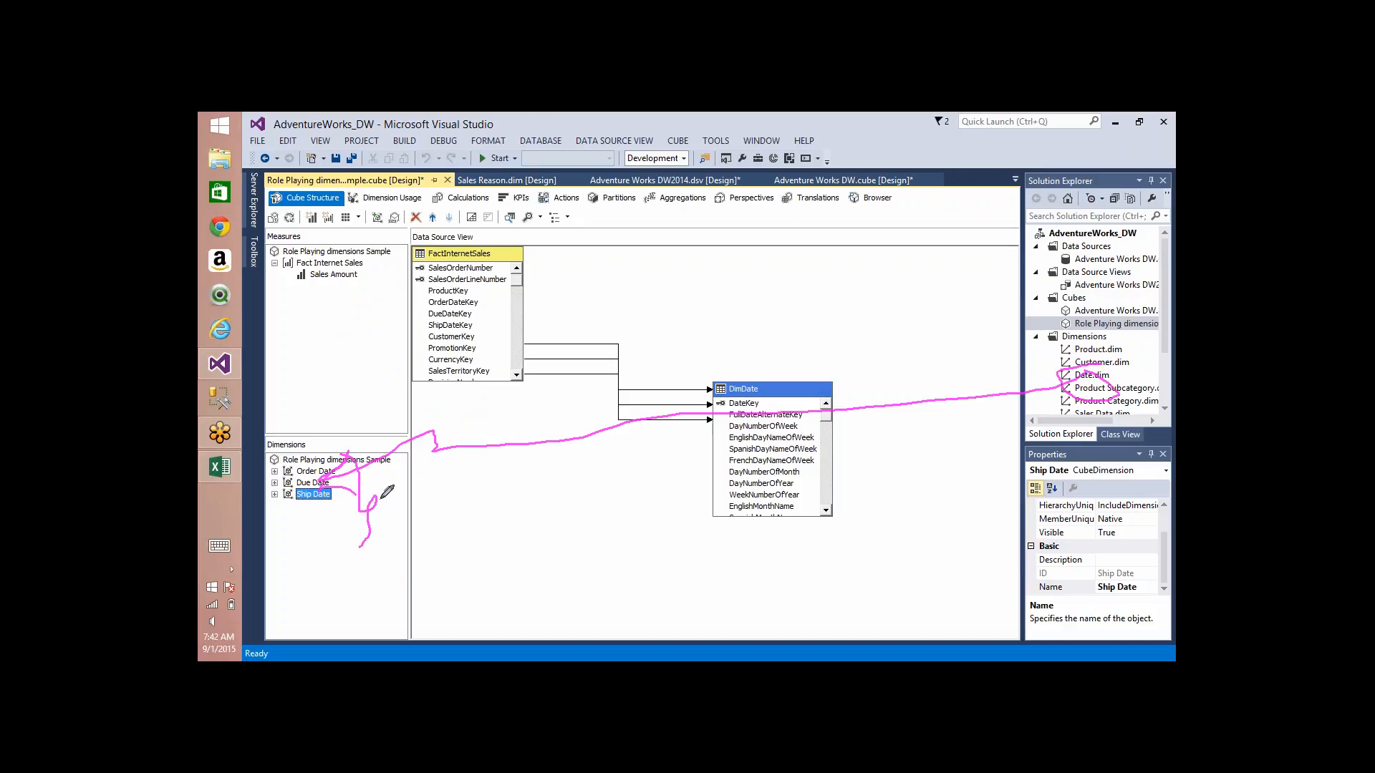
{"action": "mouse_move", "coordinate": [380, 499]}
{"action": "left_mouse_down"}
{"action": "mouse_move", "coordinate": [444, 272]}
{"action": "mouse_move", "coordinate": [391, 258]}
{"action": "mouse_move", "coordinate": [391, 290]}
{"action": "left_mouse_up"}
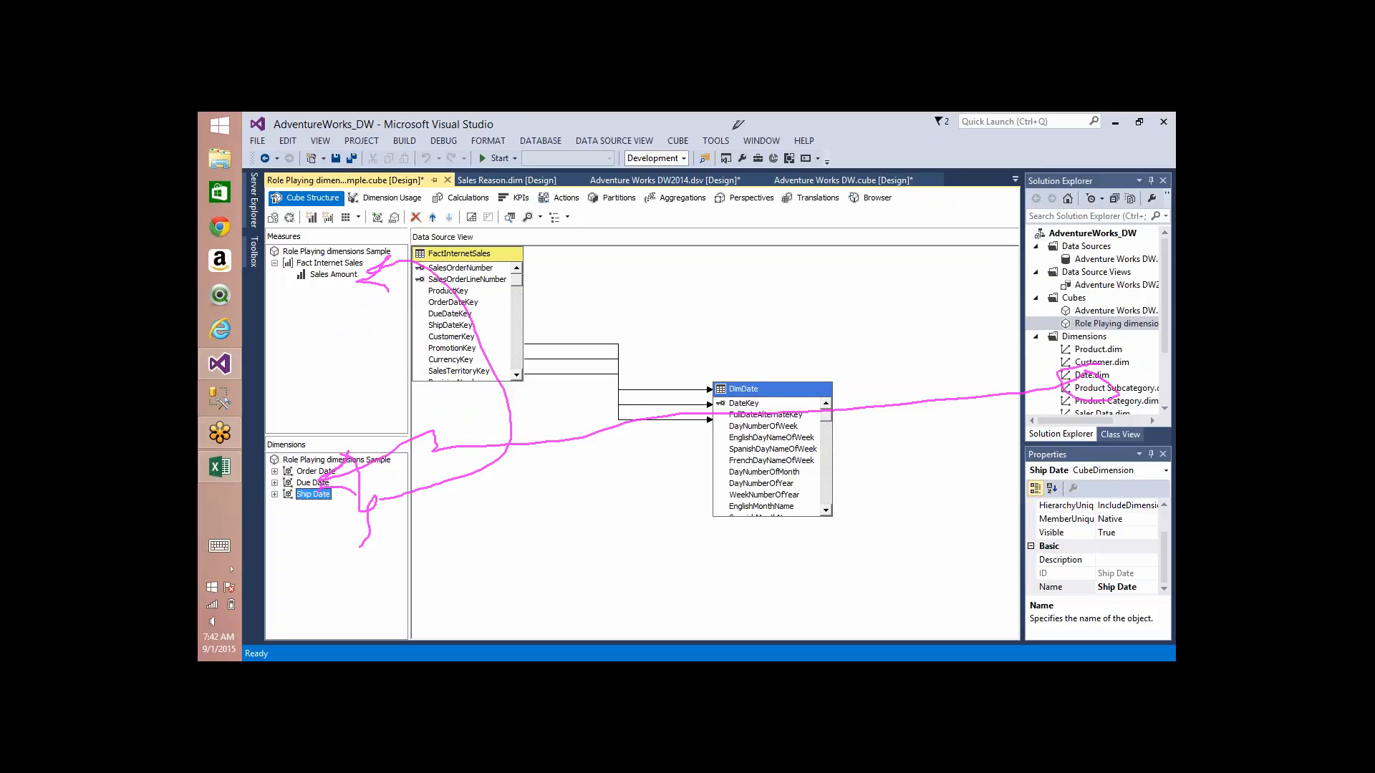
{"action": "left_click", "coordinate": [951, 176]}
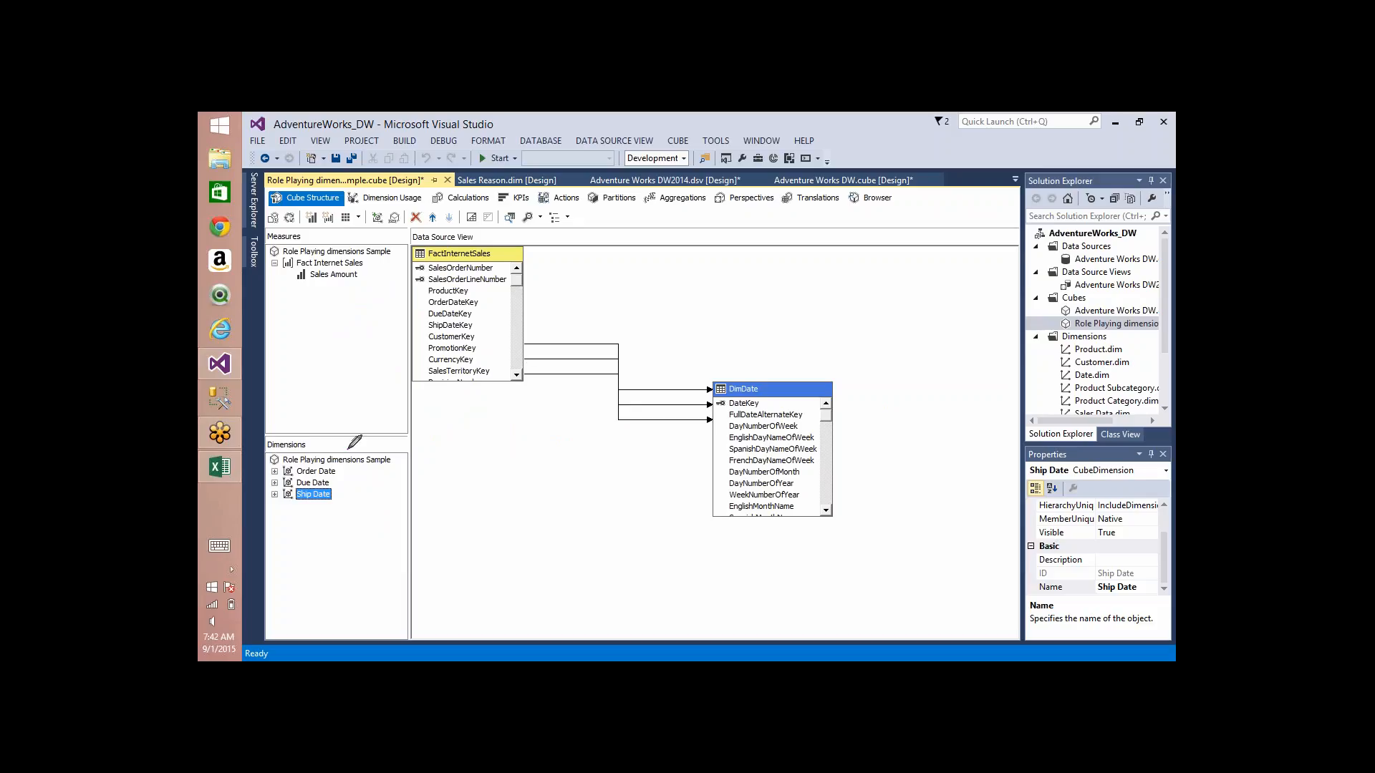
{"action": "mouse_move", "coordinate": [349, 449]}
{"action": "left_mouse_down"}
{"action": "mouse_move", "coordinate": [248, 504]}
{"action": "mouse_move", "coordinate": [286, 443]}
{"action": "left_mouse_up"}
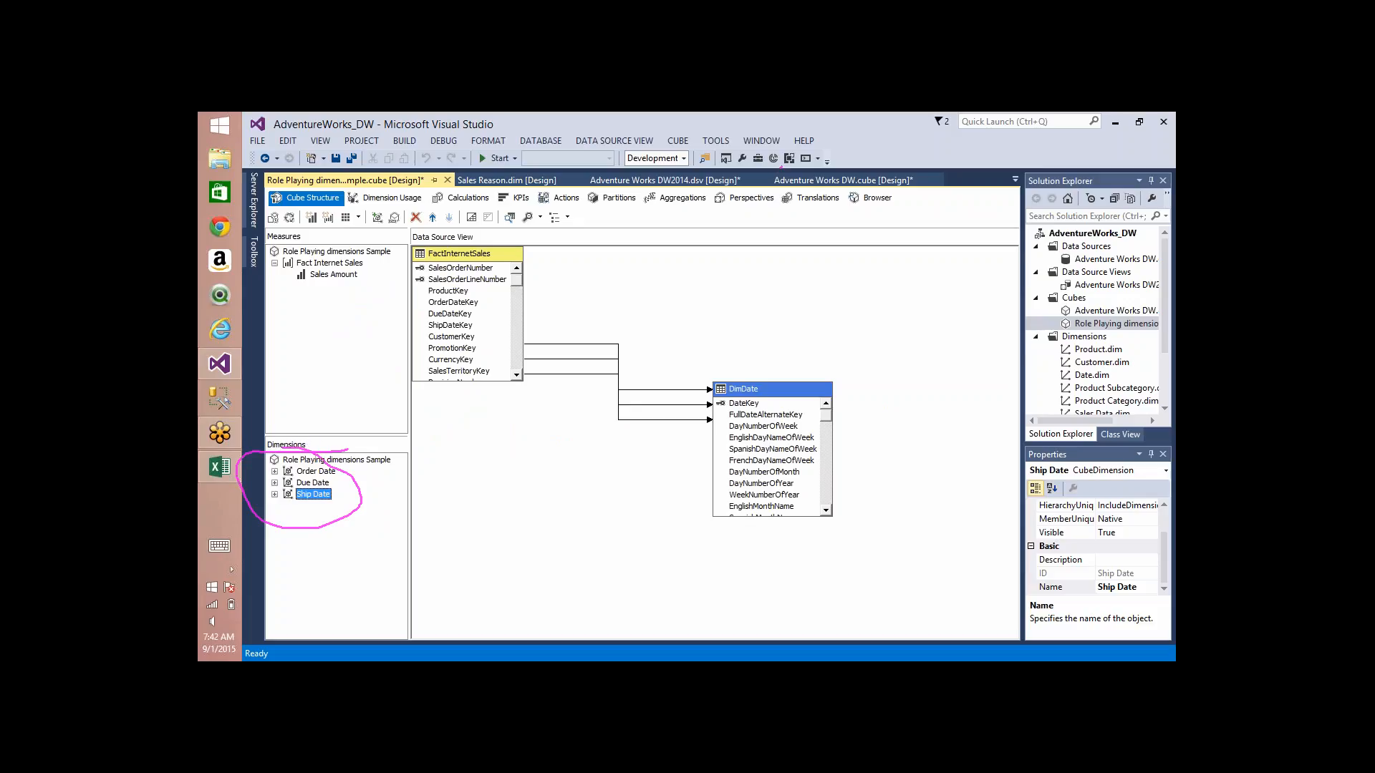
Step: Open the Adventure Works DW2014 data source view and automatically arrange the tables in its diagram
{"action": "double_click", "coordinate": [1093, 286]}
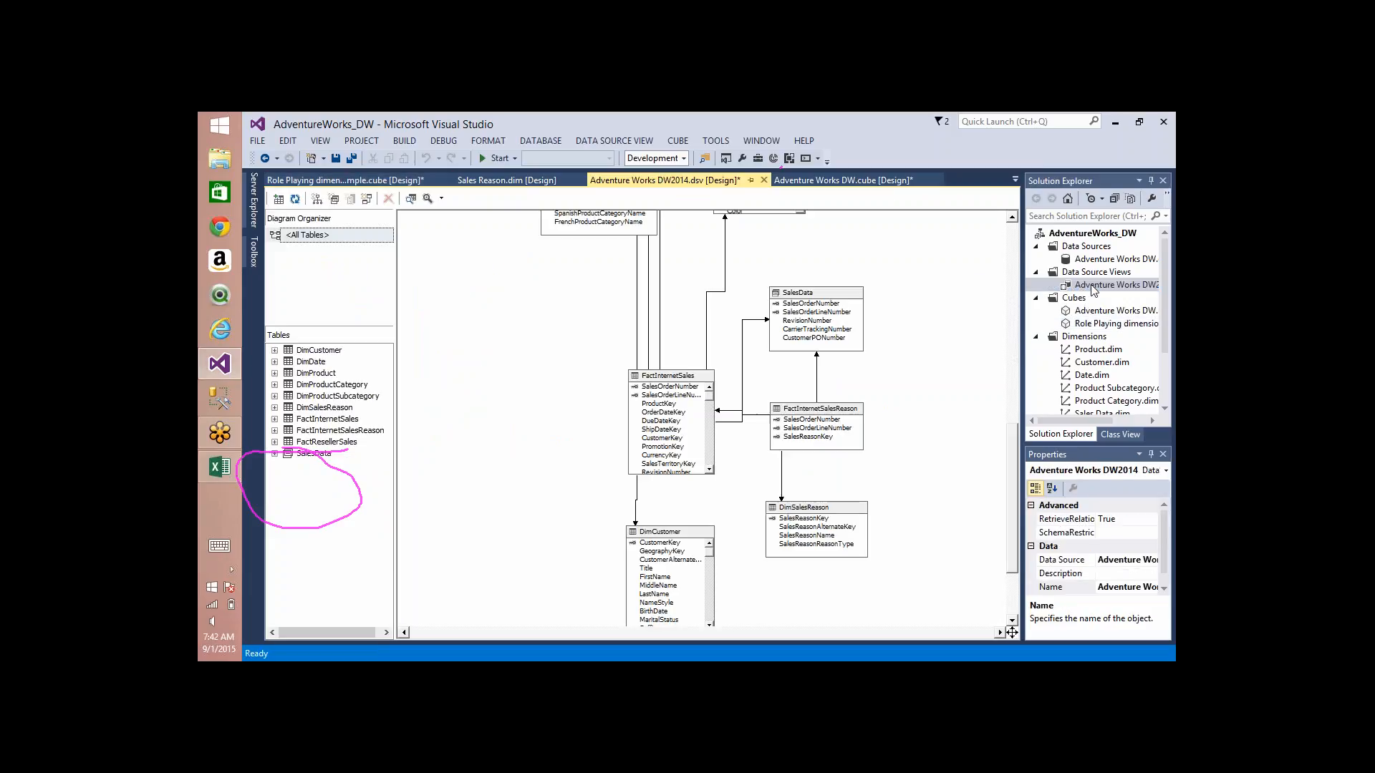
{"action": "left_click", "coordinate": [330, 420]}
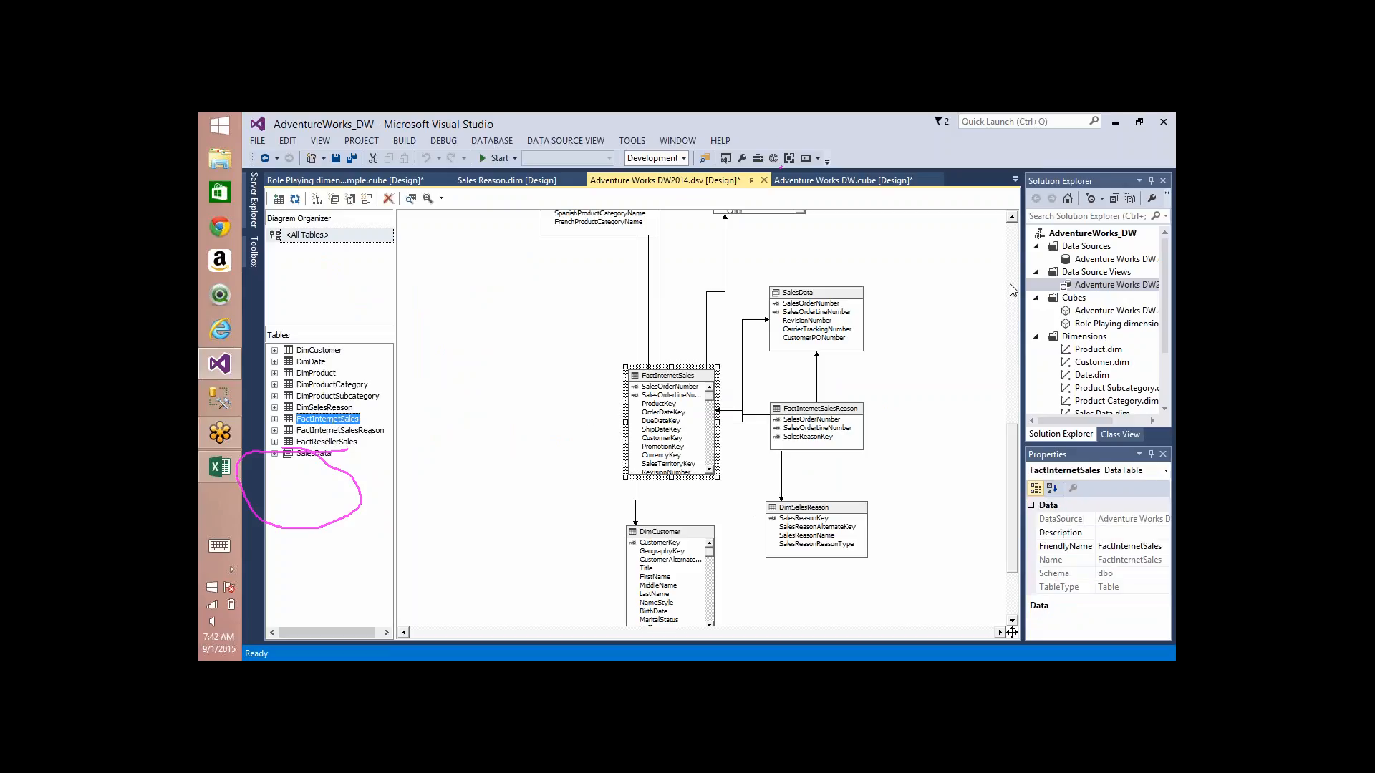
{"action": "scroll", "coordinate": [1014, 266], "scroll_direction": "up", "scroll_amount": 5}
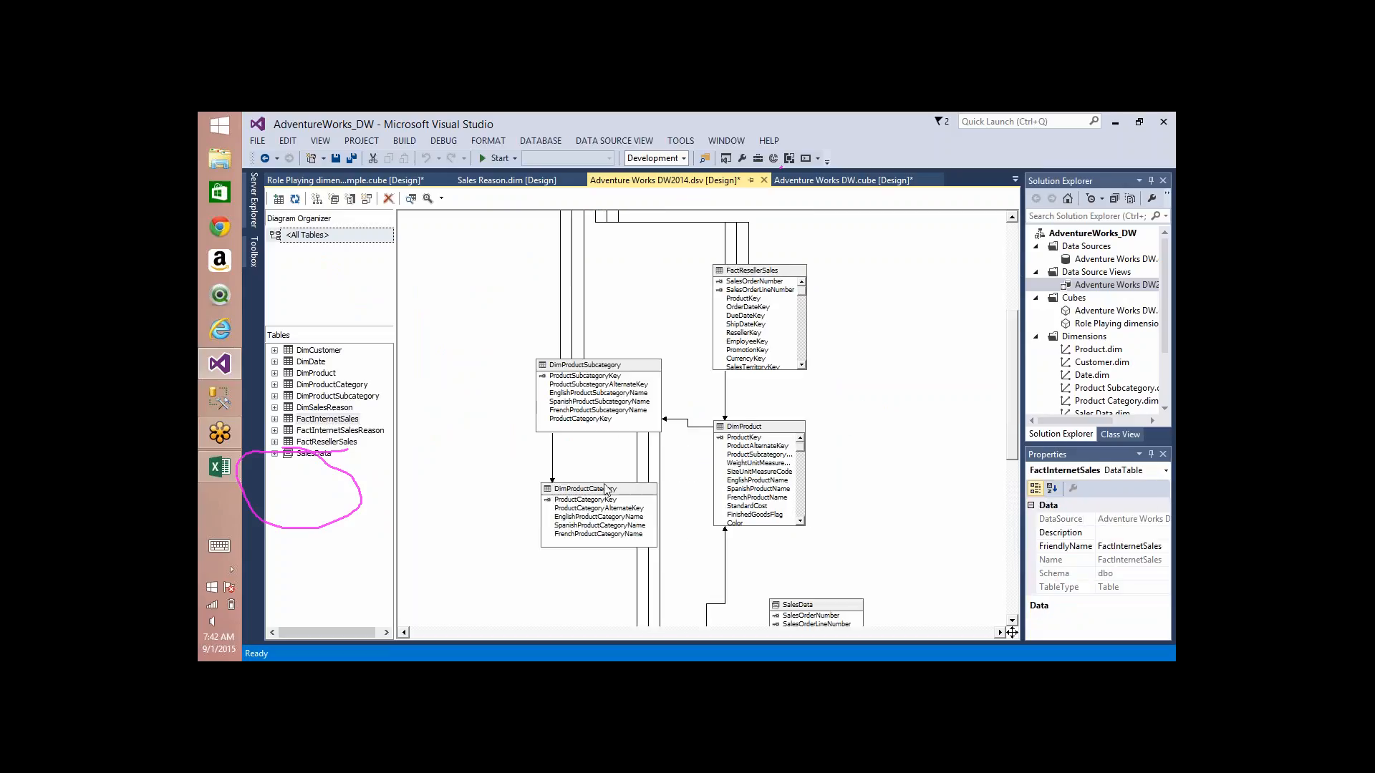
{"action": "right_click", "coordinate": [838, 378]}
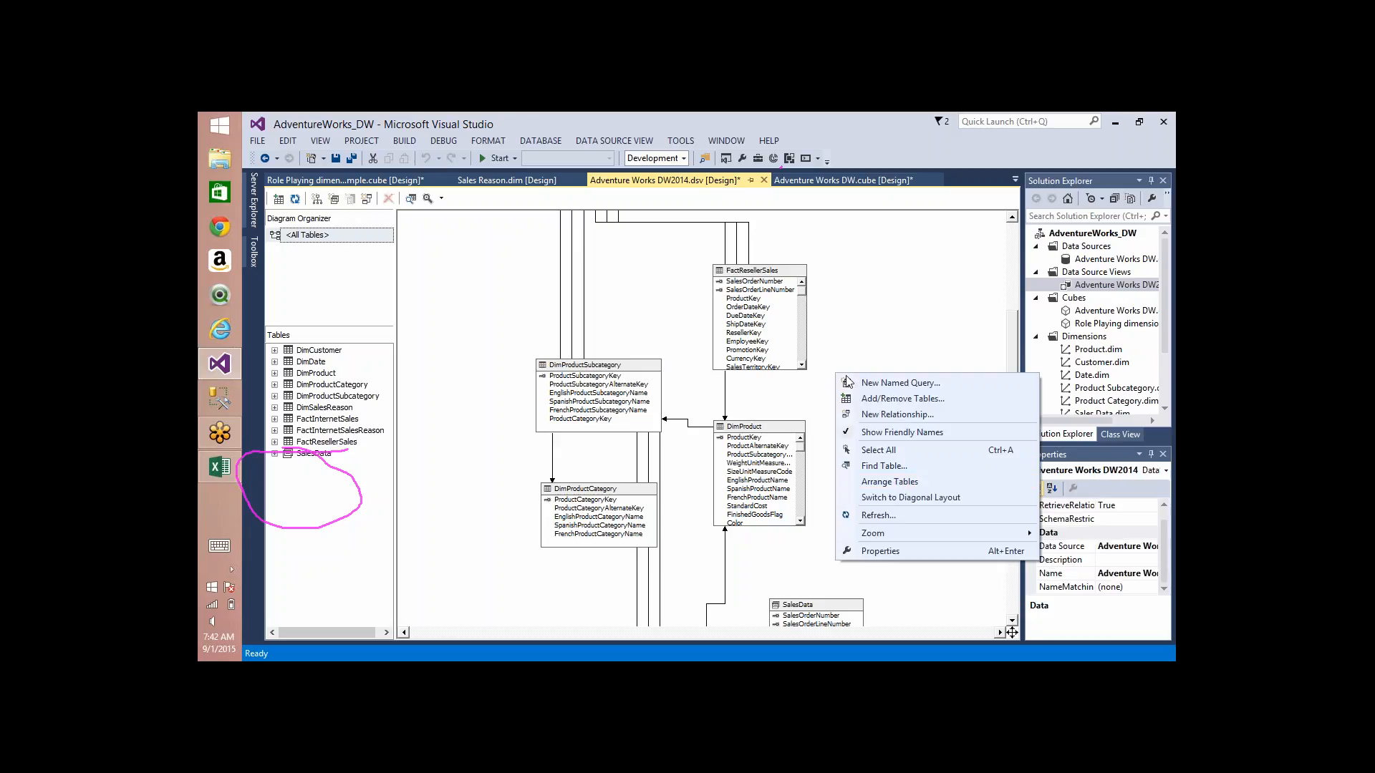
{"action": "left_click", "coordinate": [900, 482]}
Step: Examine the foreign-key relationships between the FactInternetSales and DimDate tables in the diagram
{"action": "left_click", "coordinate": [681, 521]}
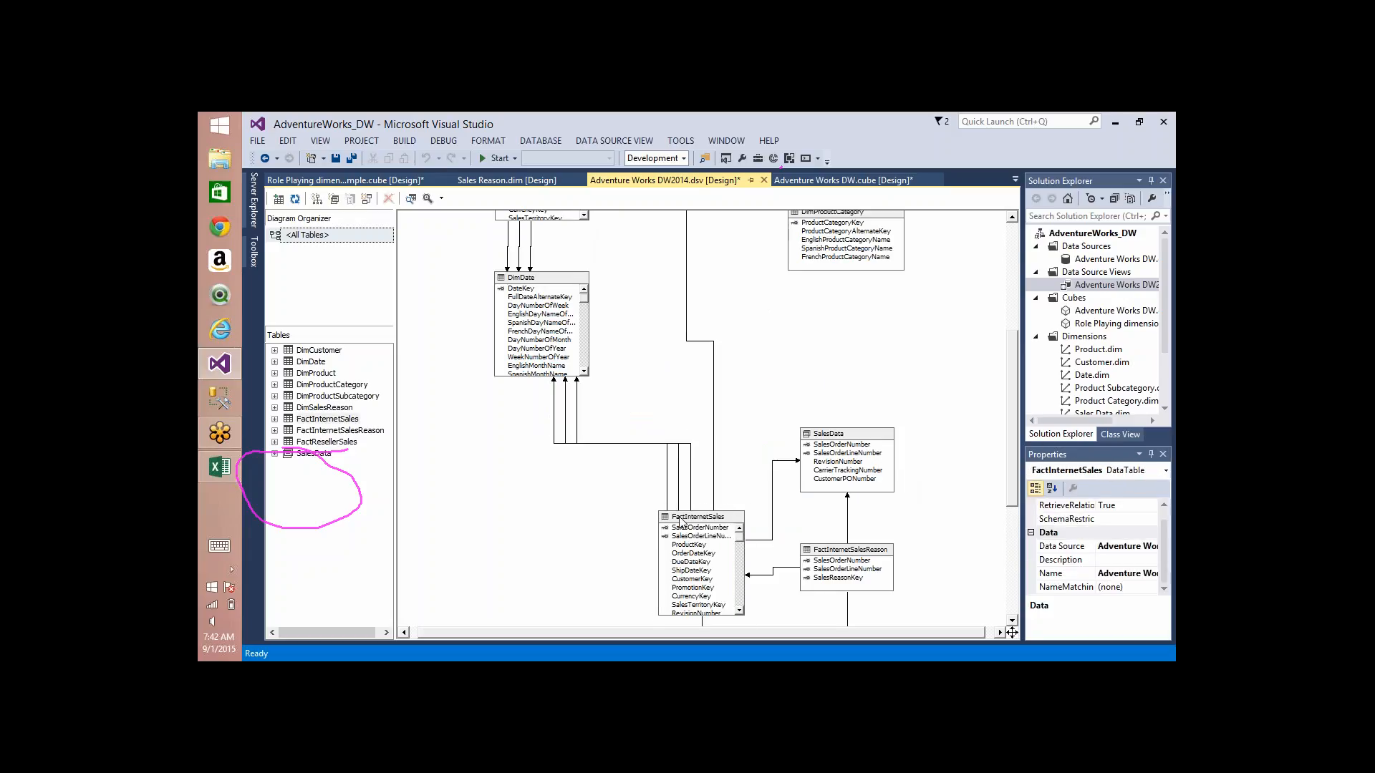
{"action": "left_click", "coordinate": [555, 282]}
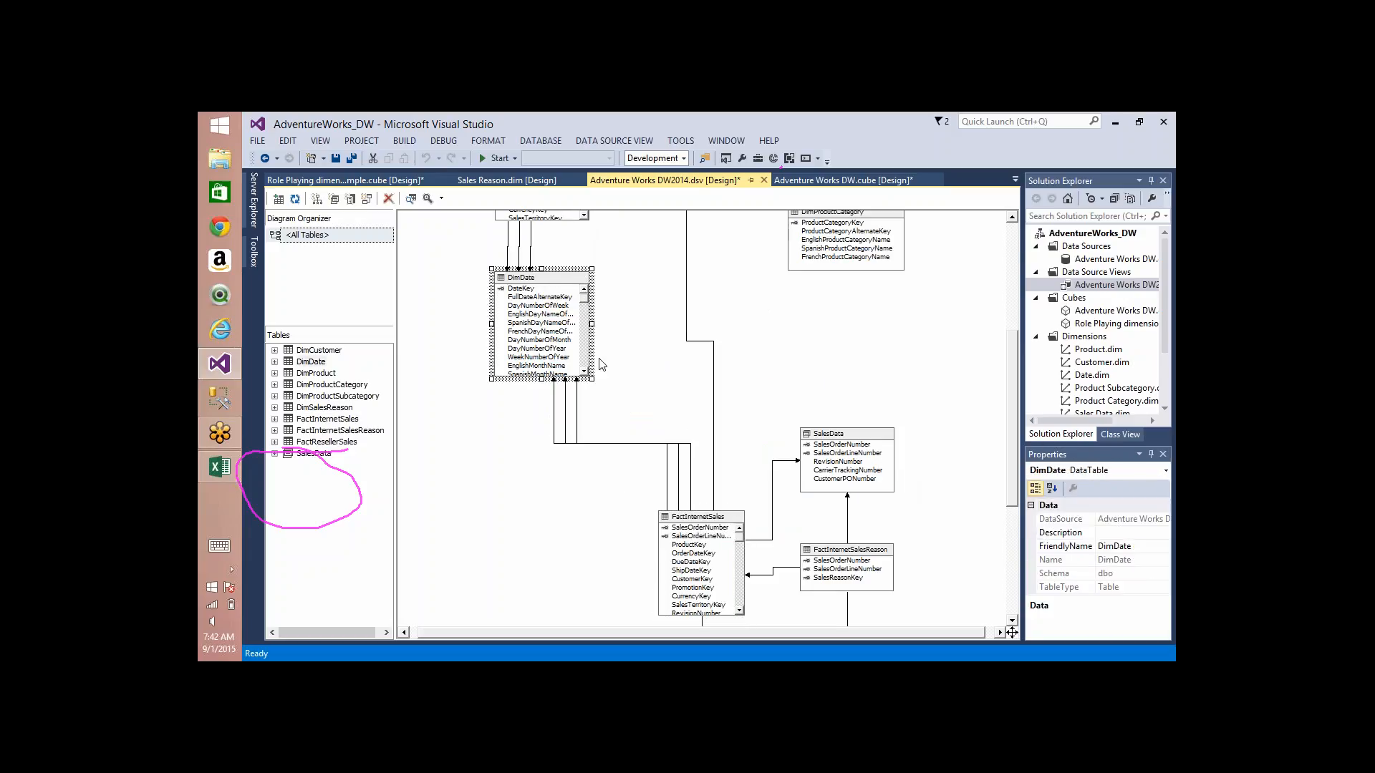
{"action": "left_click", "coordinate": [553, 403]}
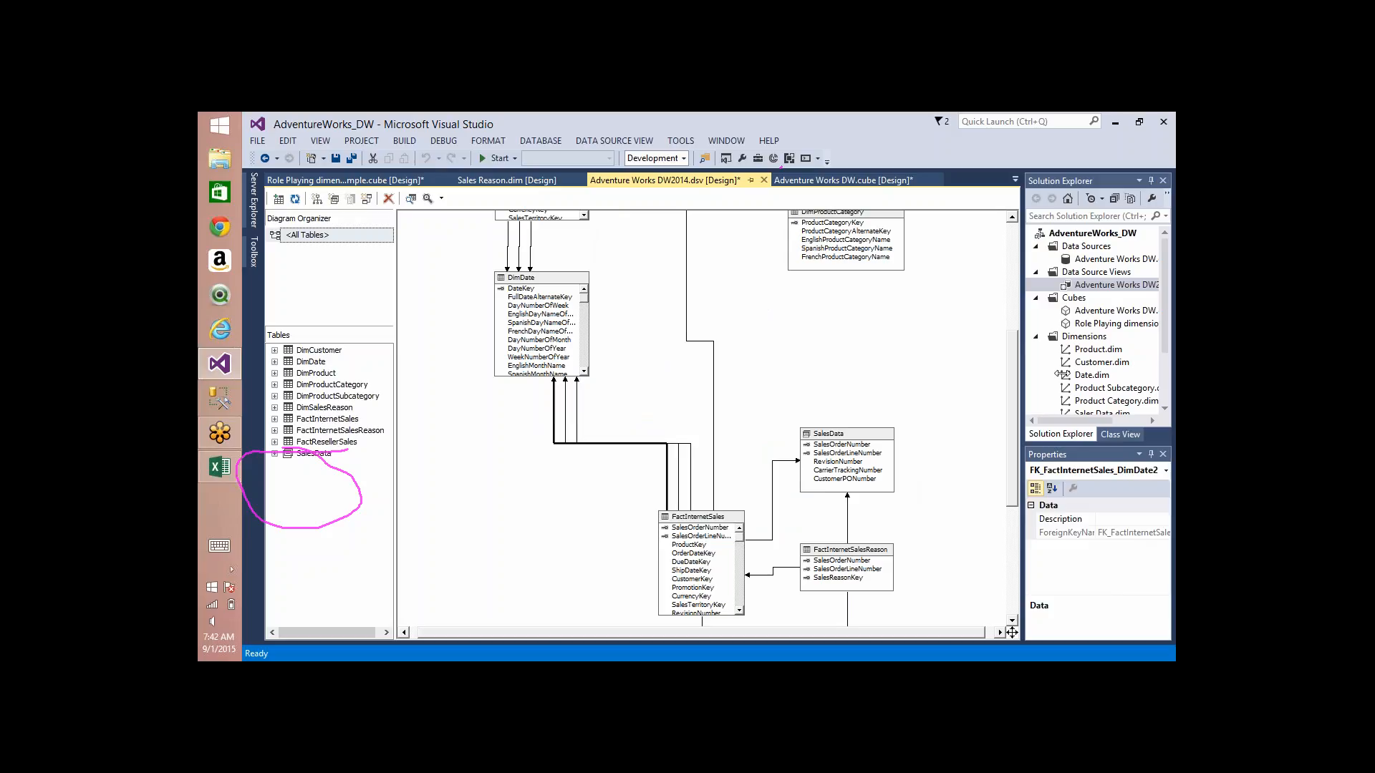
Step: Inspect the DimensionID property of the Order Date dimension in the Role Playing dimensions Sample cube, with the properties shown at full height
{"action": "double_click", "coordinate": [1103, 324]}
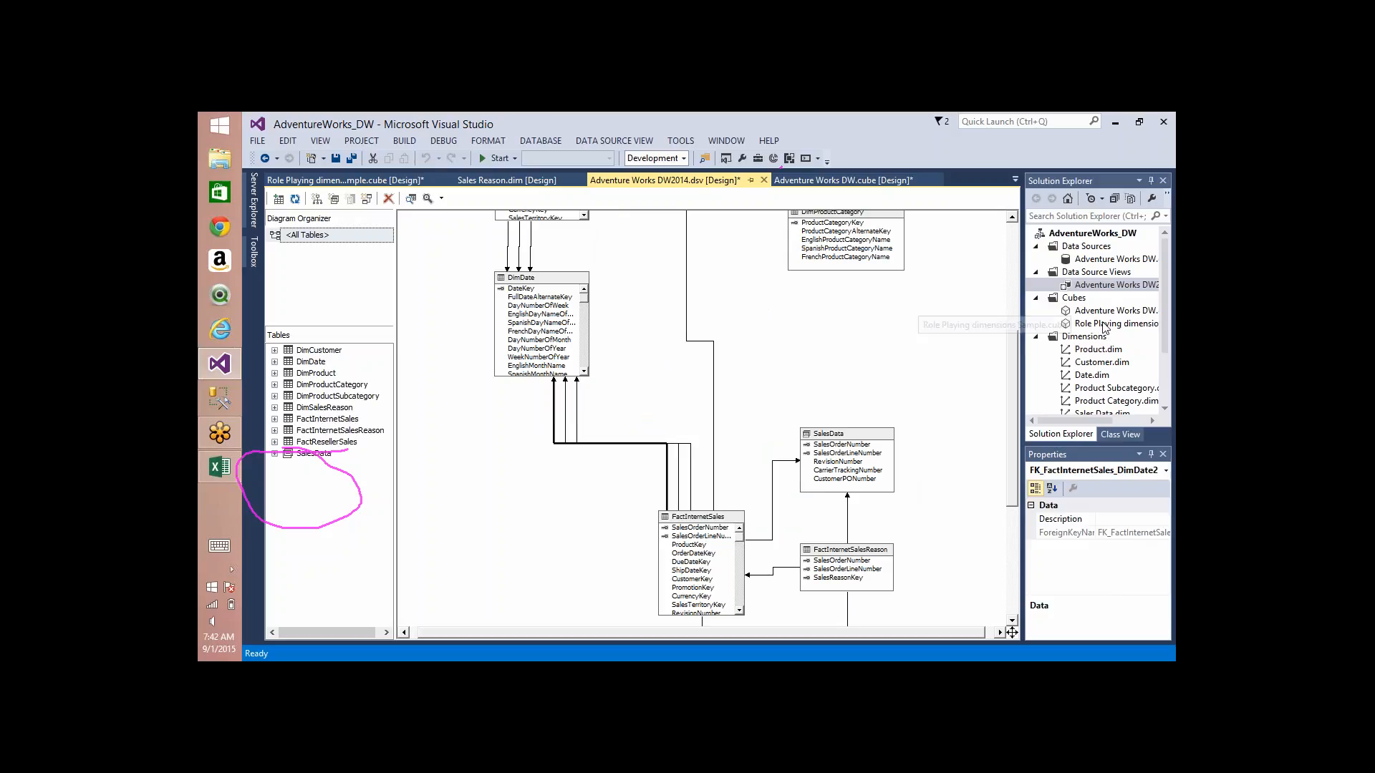
{"action": "left_click", "coordinate": [315, 472]}
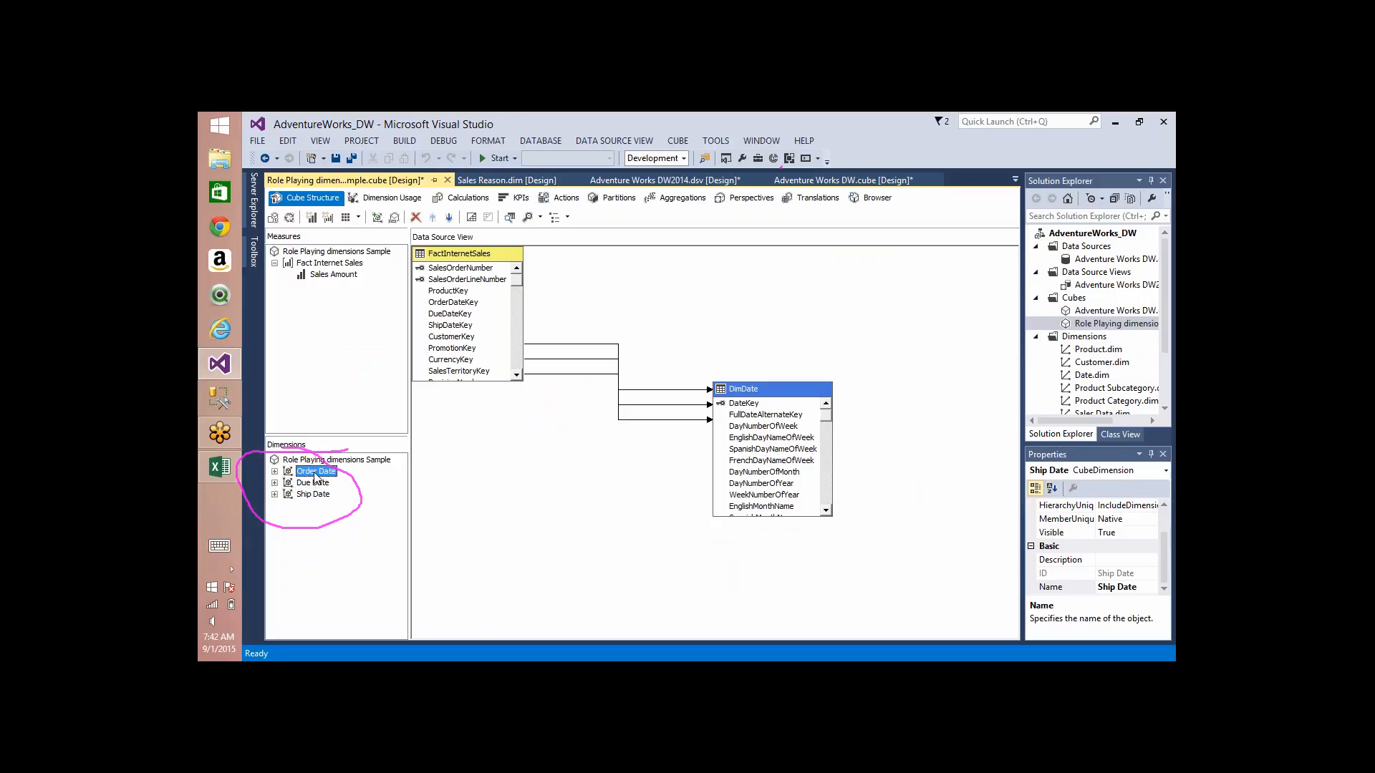
{"action": "key", "text": "F4"}
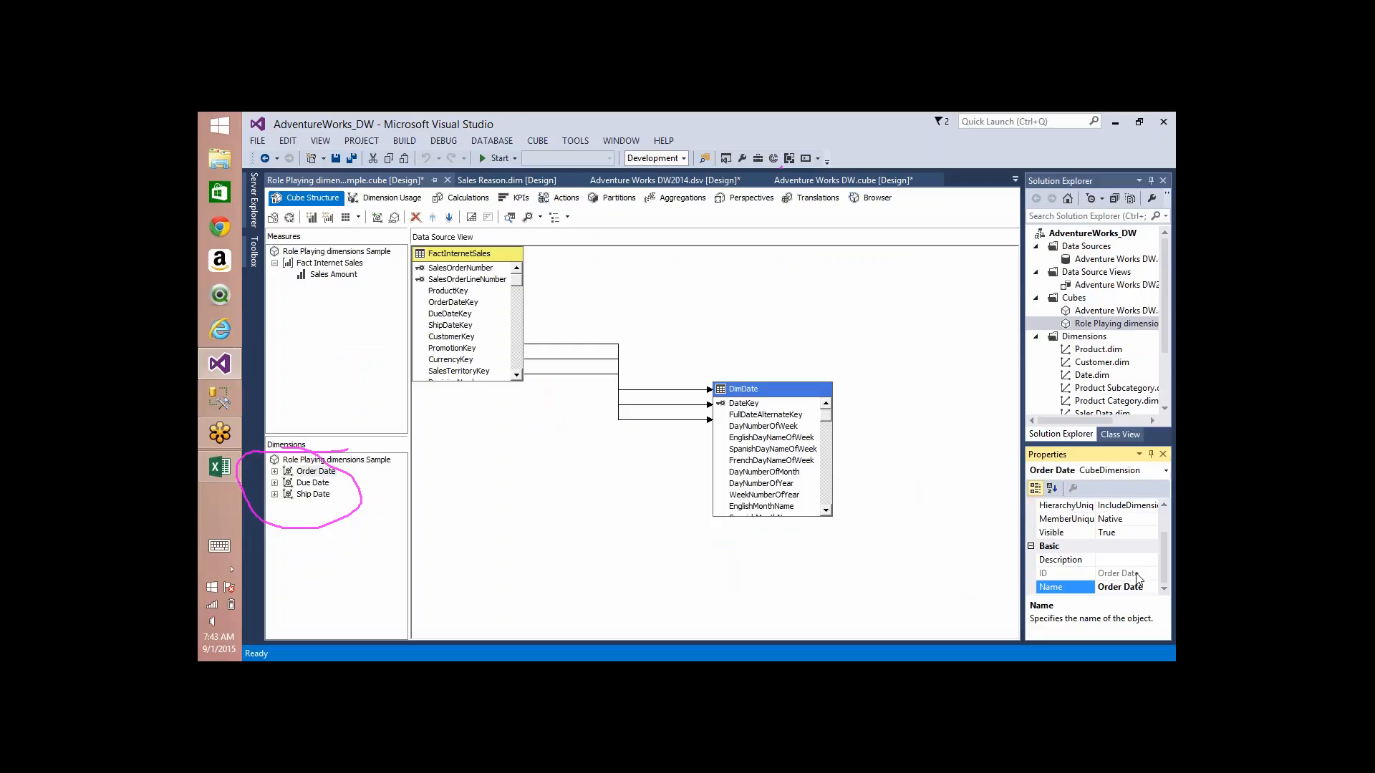
{"action": "left_click", "coordinate": [1164, 513]}
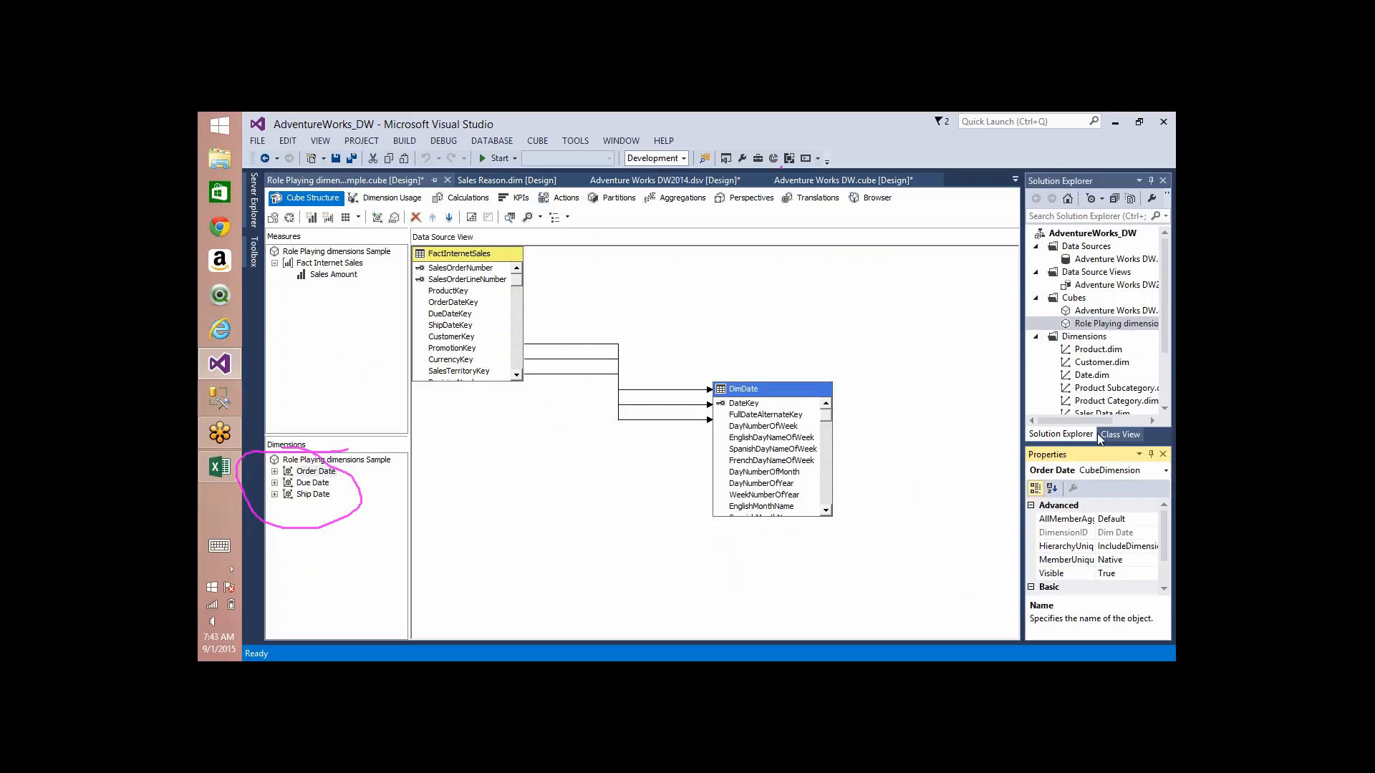
{"action": "left_click", "coordinate": [1151, 181]}
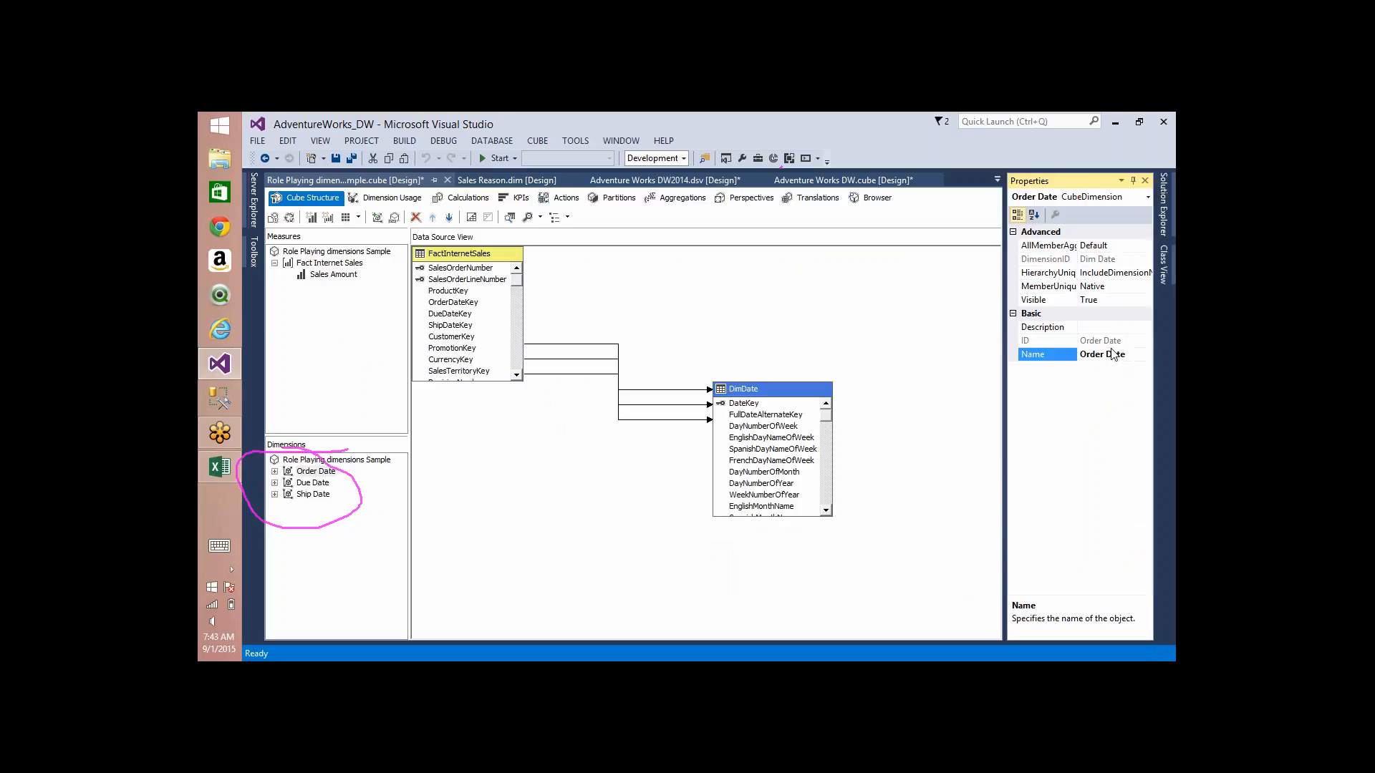
{"action": "left_click", "coordinate": [1117, 259]}
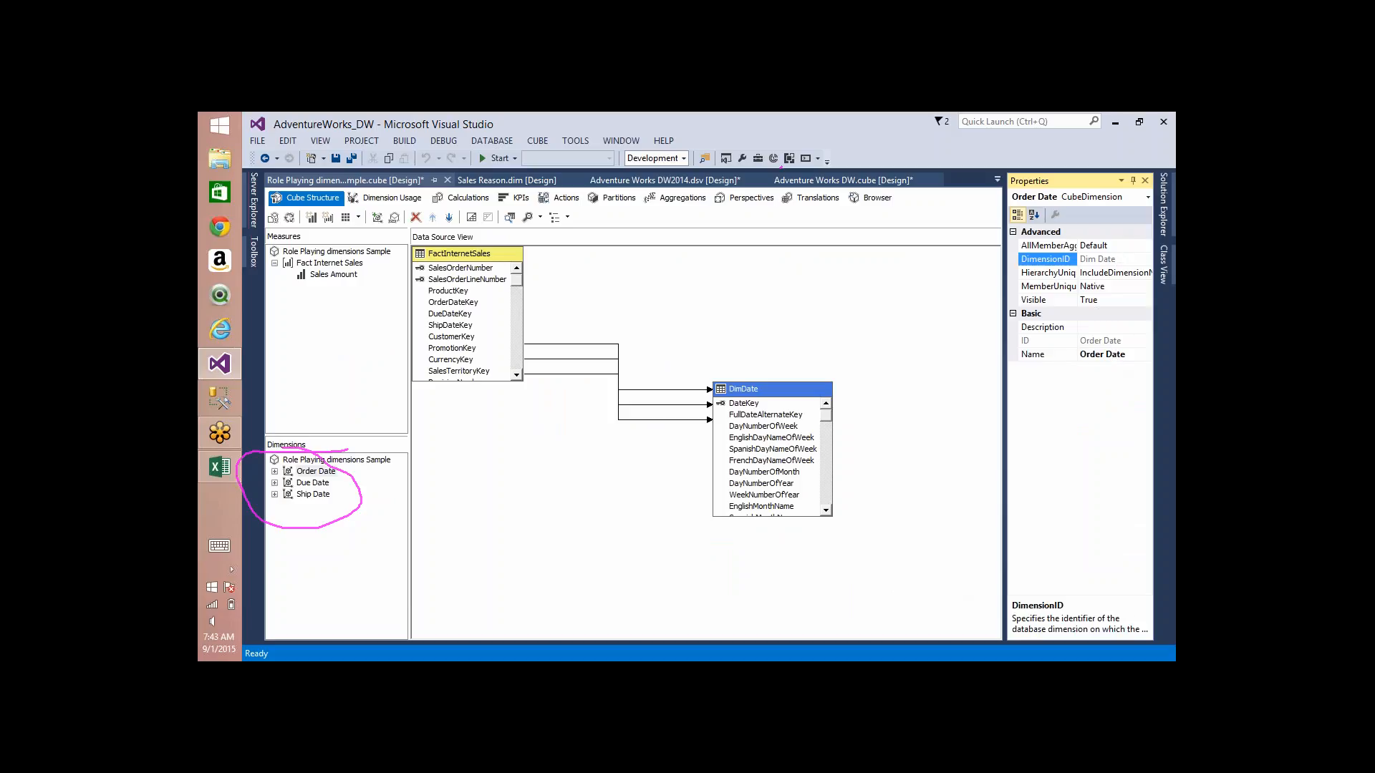
Step: Inspect the DimensionID properties of the Due Date and Ship Date cube dimensions, plus the ID property of Ship Date
{"action": "left_click", "coordinate": [314, 483]}
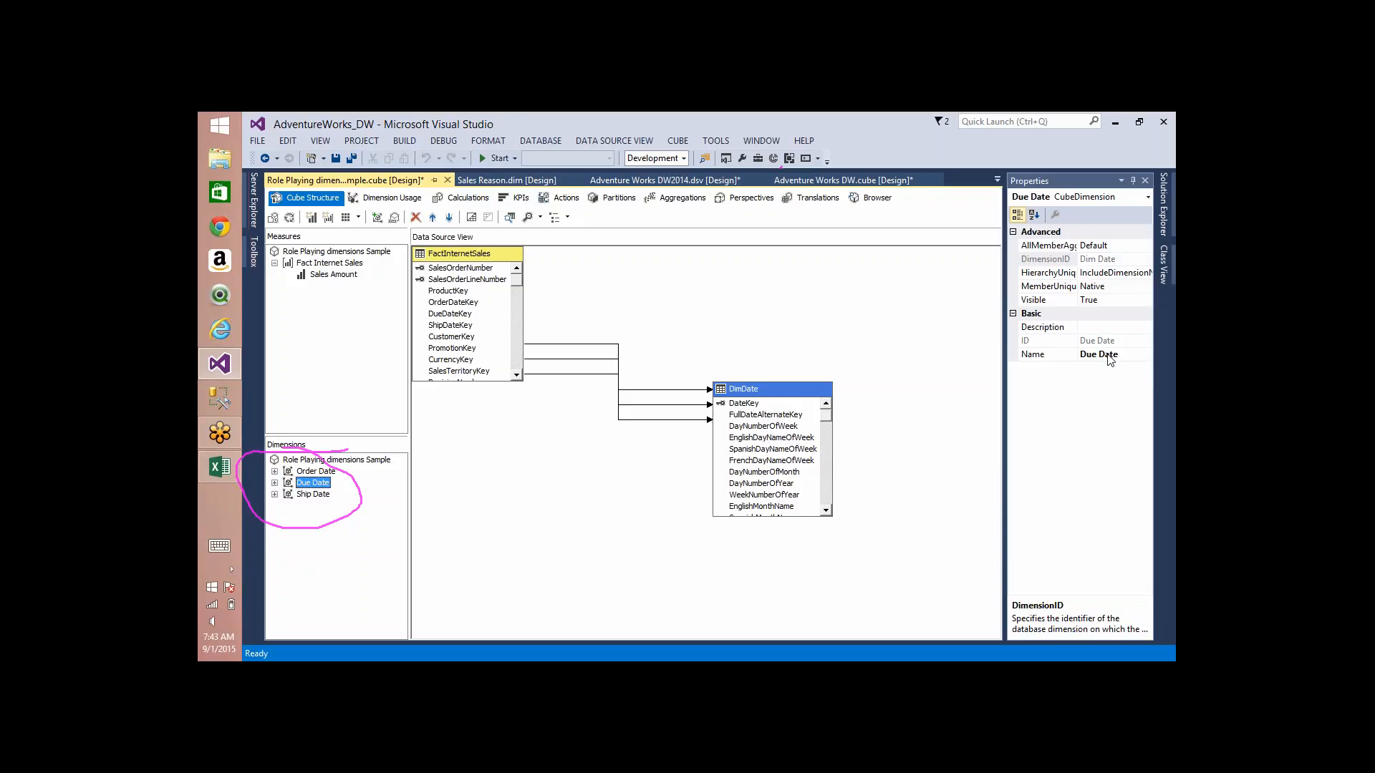
{"action": "left_click", "coordinate": [1115, 260]}
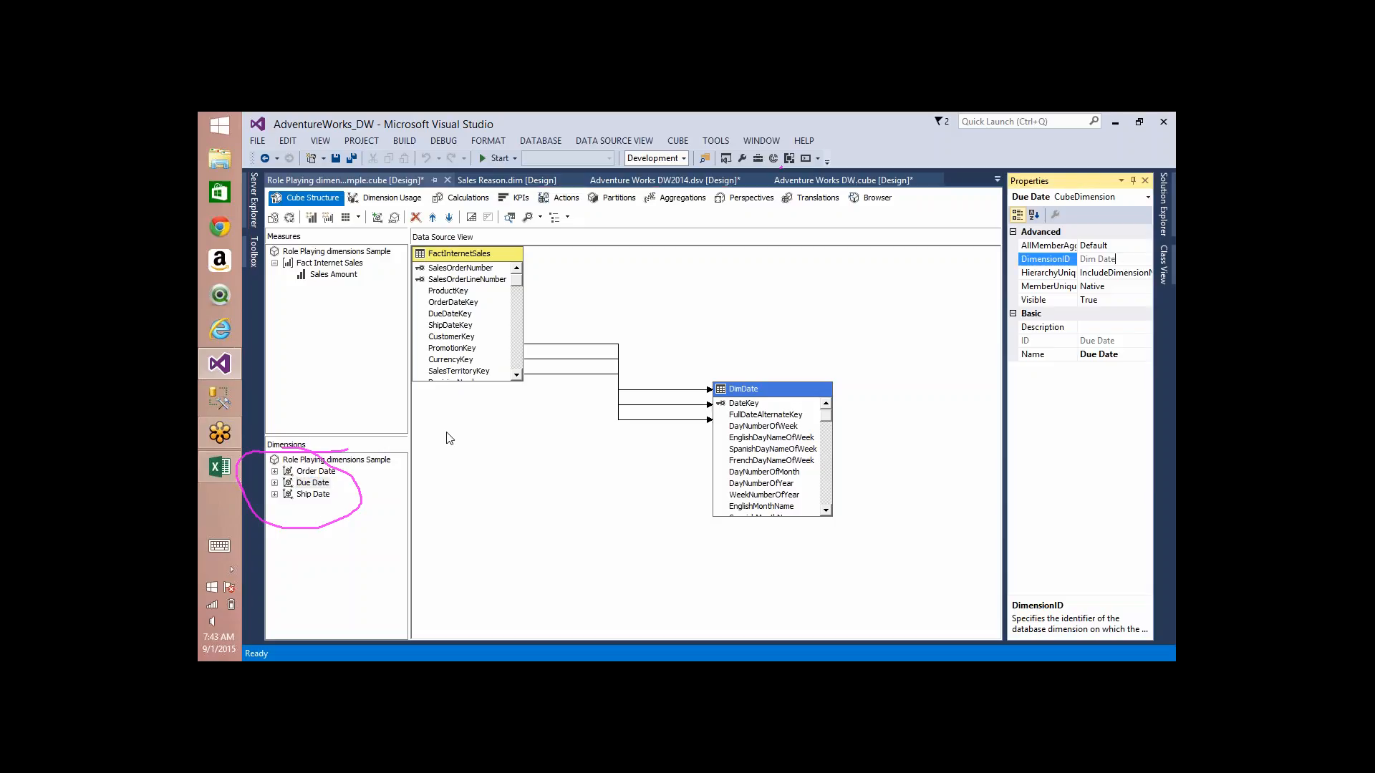
{"action": "left_click", "coordinate": [302, 496]}
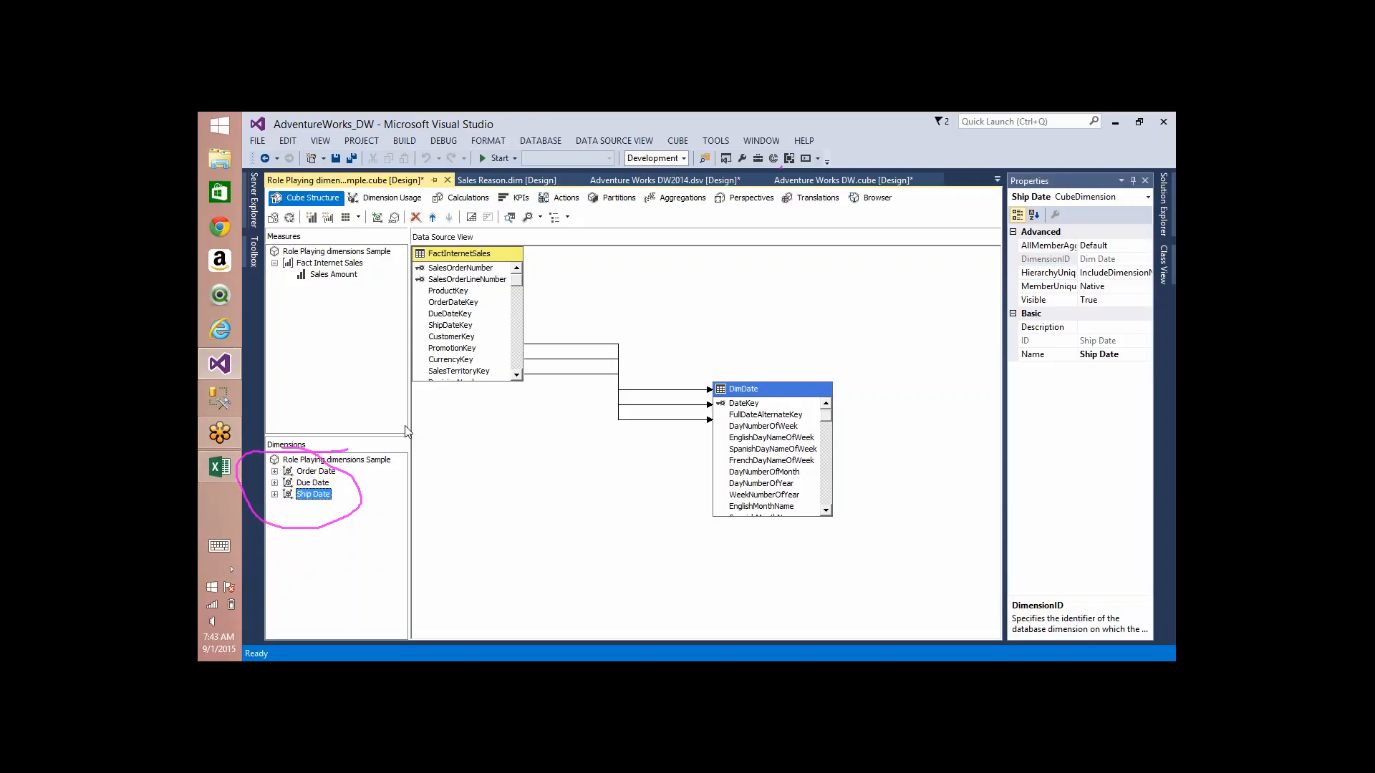
{"action": "left_click", "coordinate": [1117, 260]}
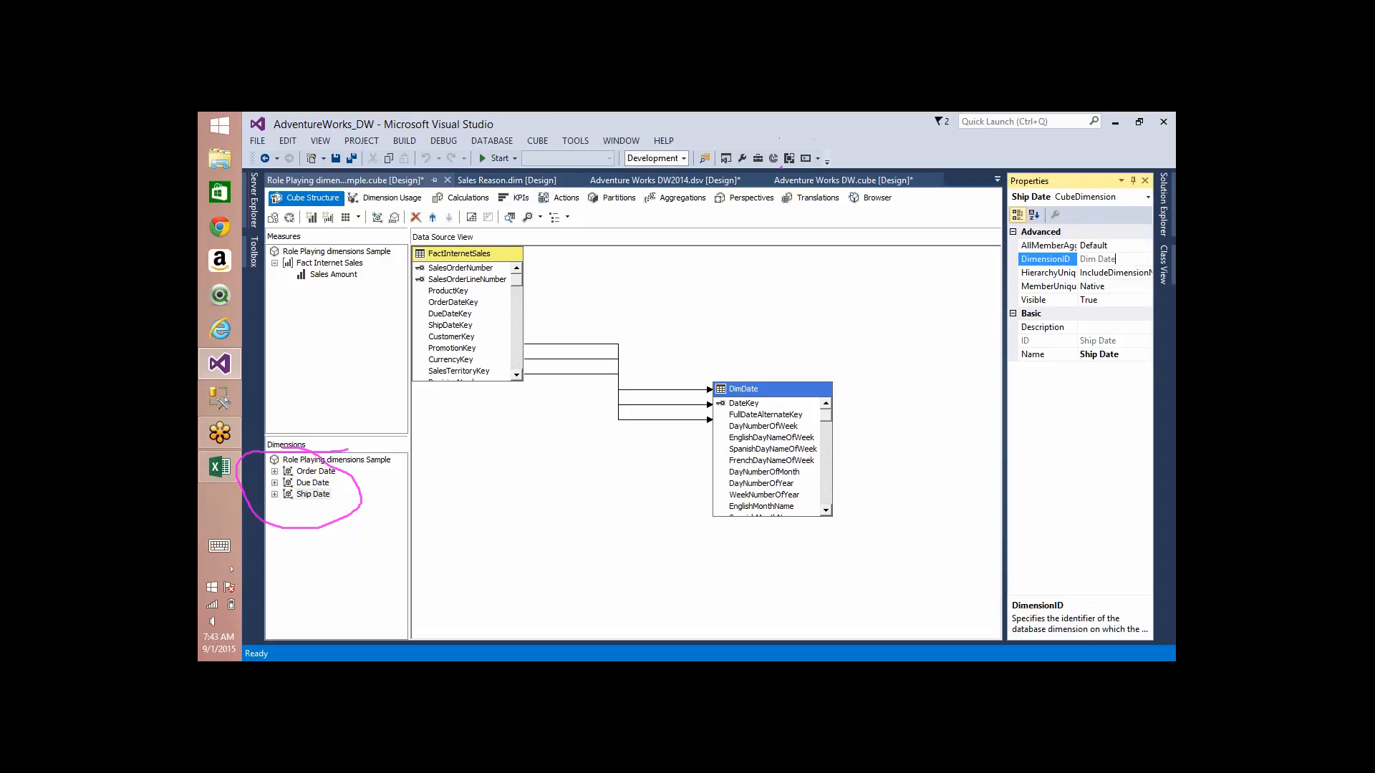
{"action": "left_click", "coordinate": [1117, 341]}
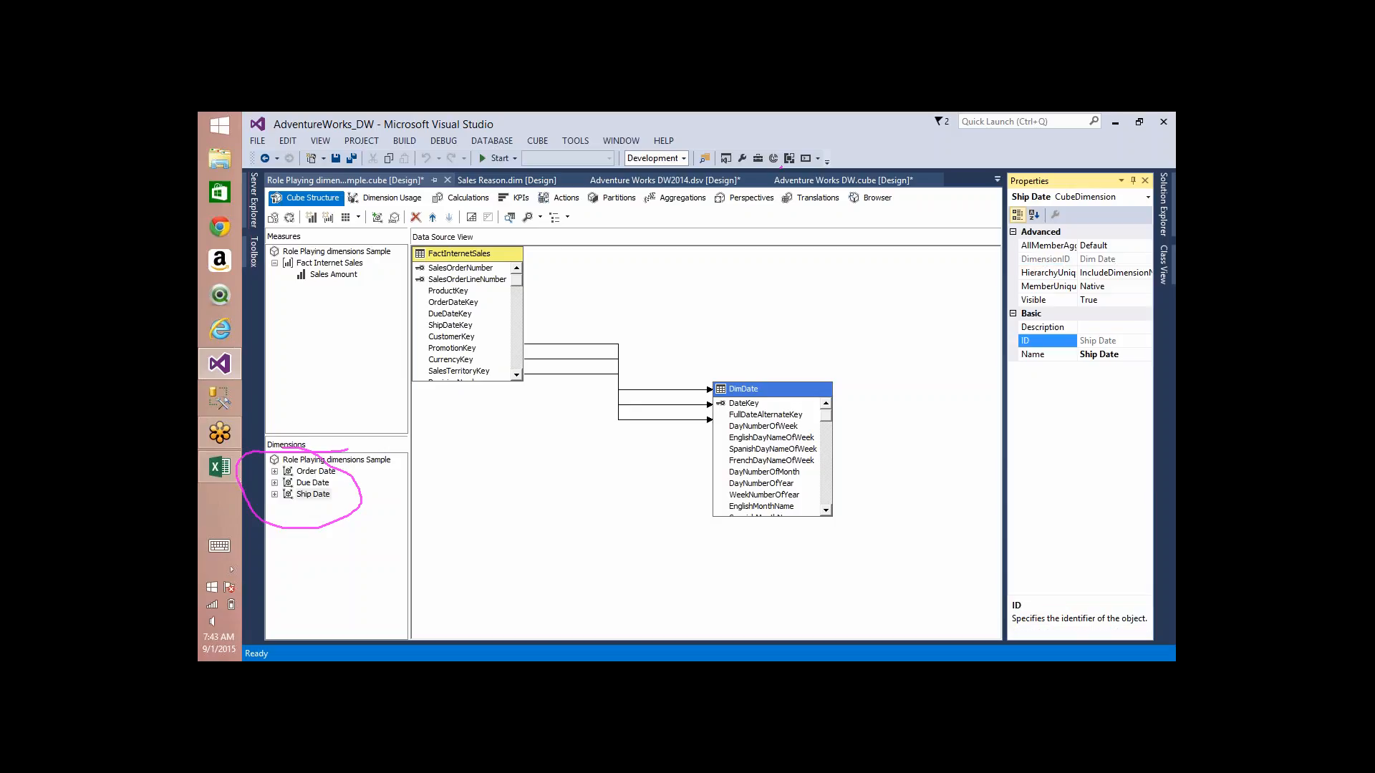
Step: Review how the Order Date, Due Date and Ship Date dimensions each relate to Fact Internet Sales, and clear the screen annotation
{"action": "left_click", "coordinate": [393, 200]}
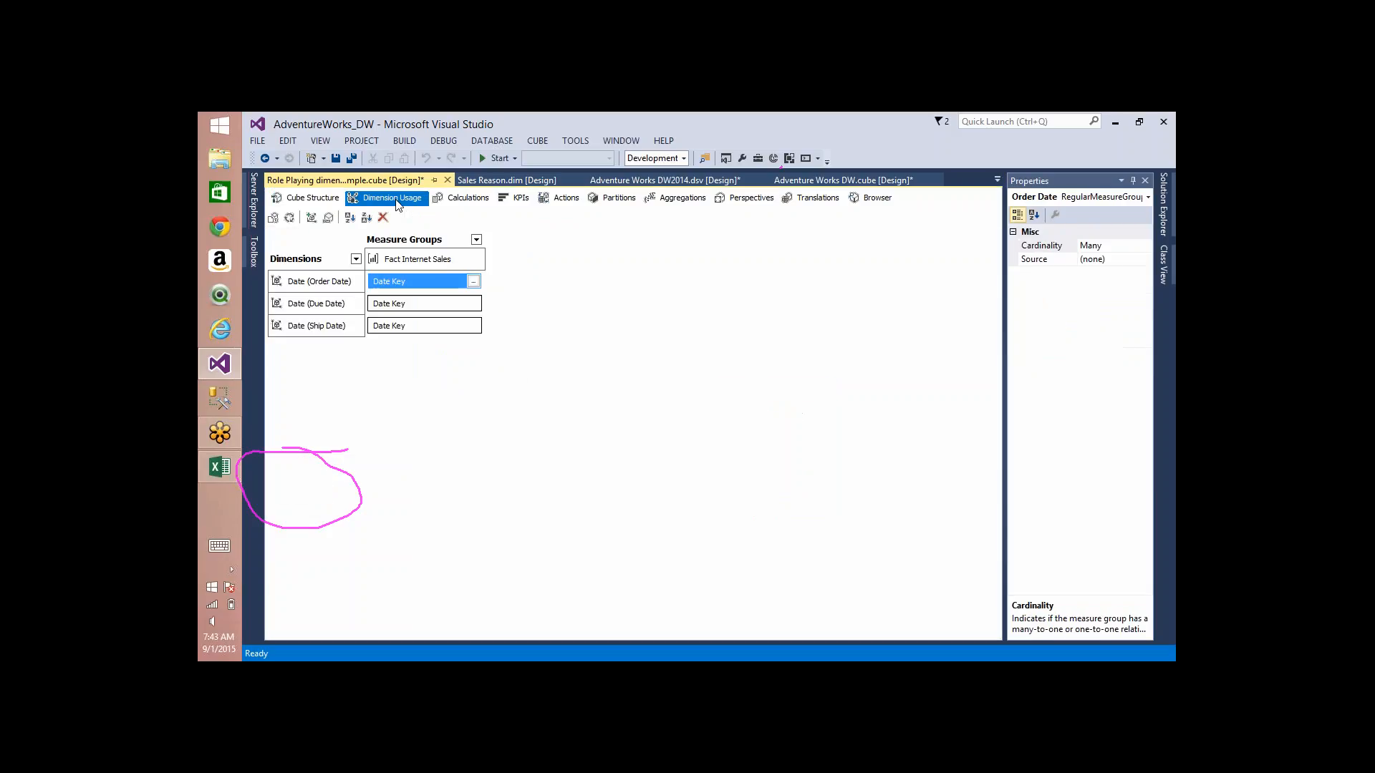
{"action": "left_click", "coordinate": [472, 282]}
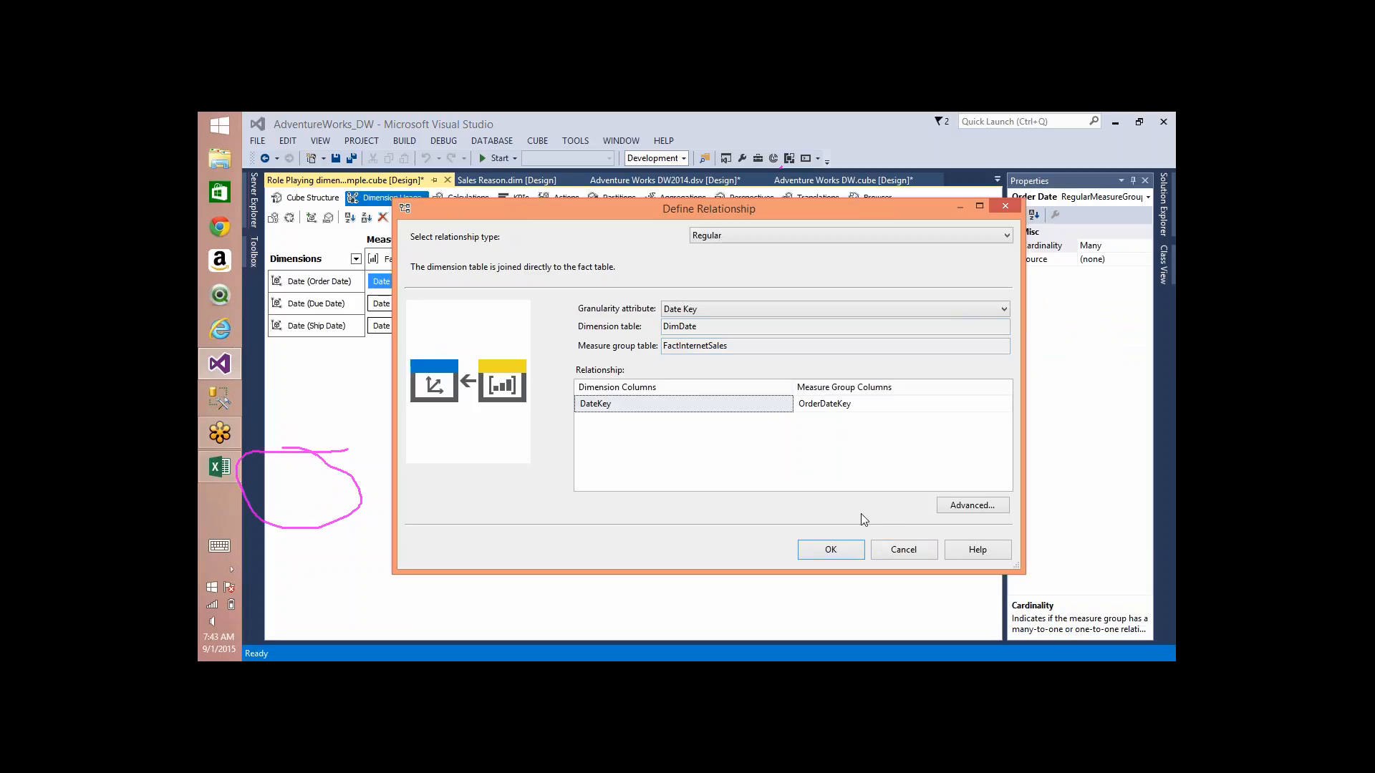
{"action": "left_click", "coordinate": [905, 549]}
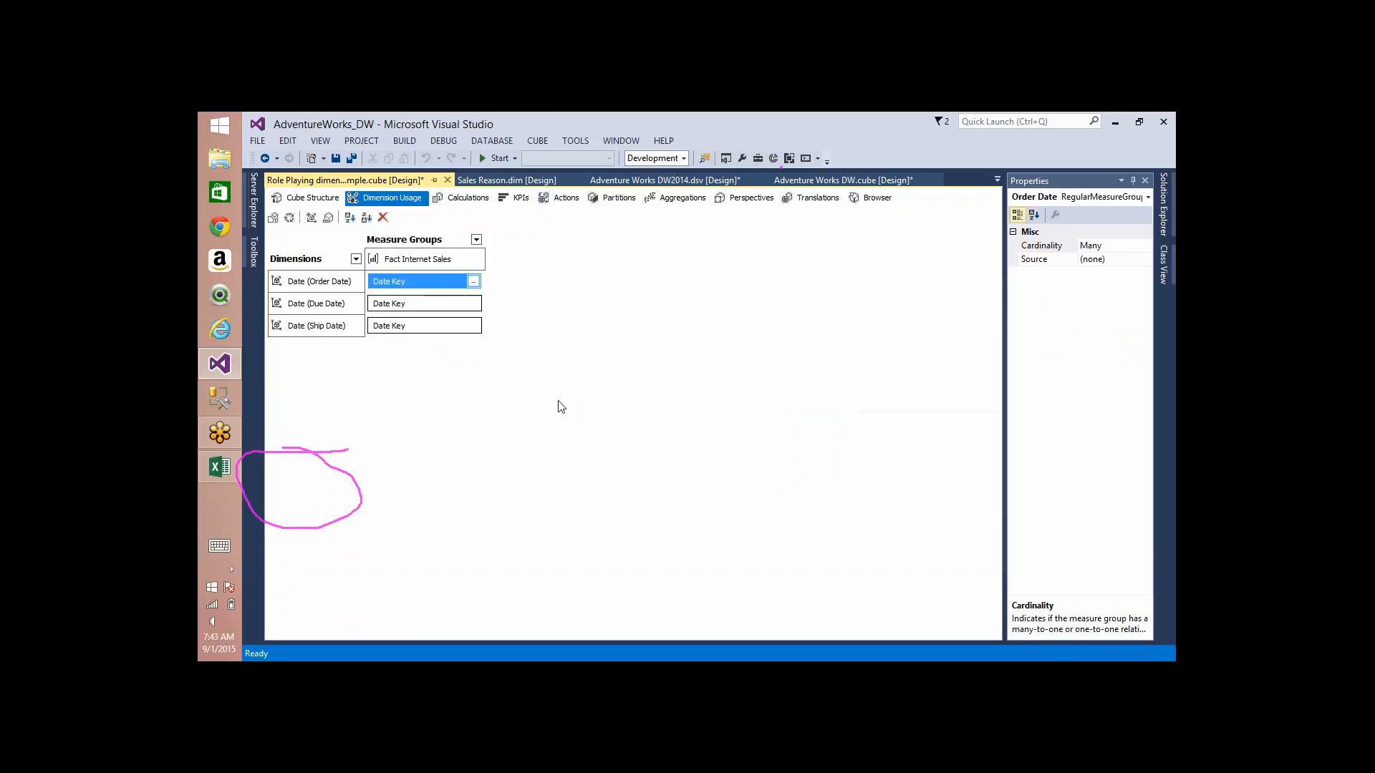
{"action": "left_click", "coordinate": [473, 306]}
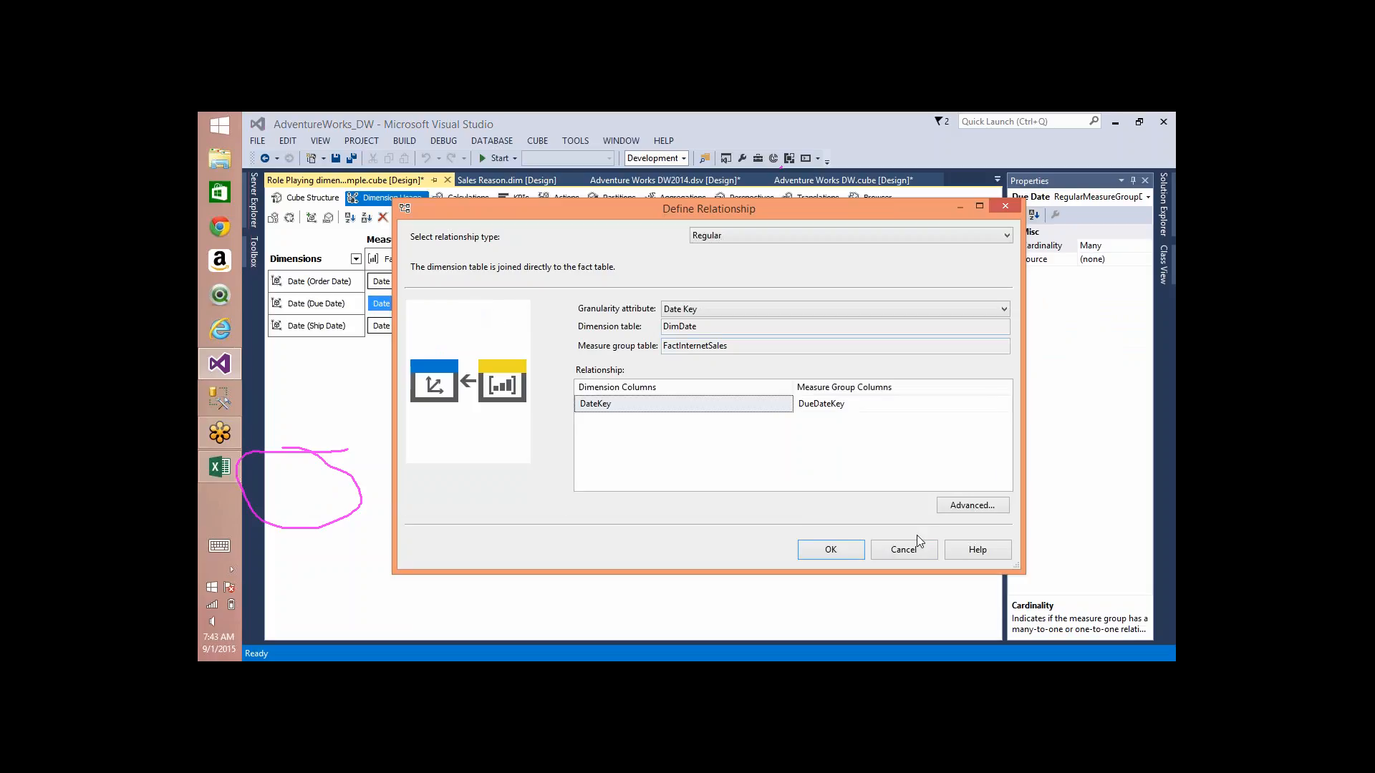
{"action": "left_click", "coordinate": [904, 550]}
{"action": "left_click", "coordinate": [475, 326]}
{"action": "left_click", "coordinate": [472, 326]}
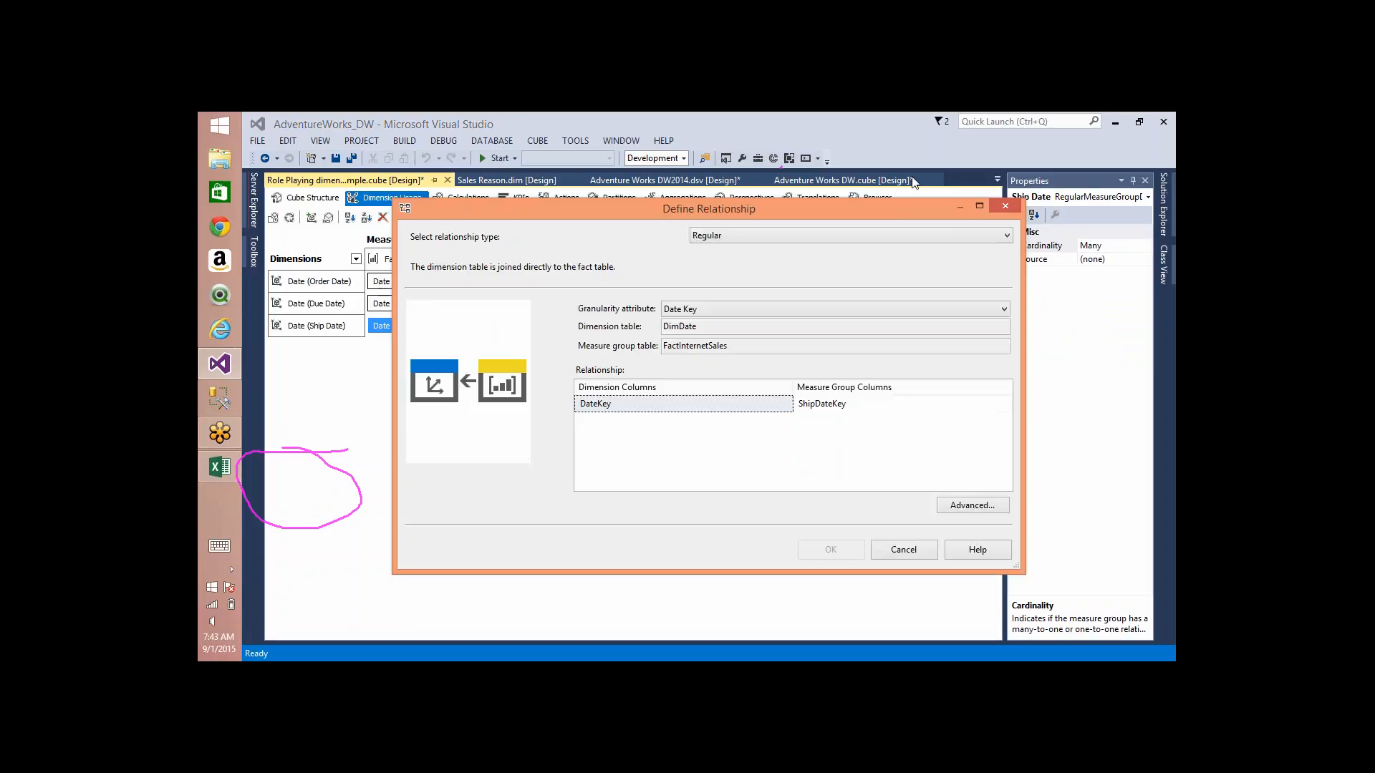
{"action": "left_click", "coordinate": [897, 557]}
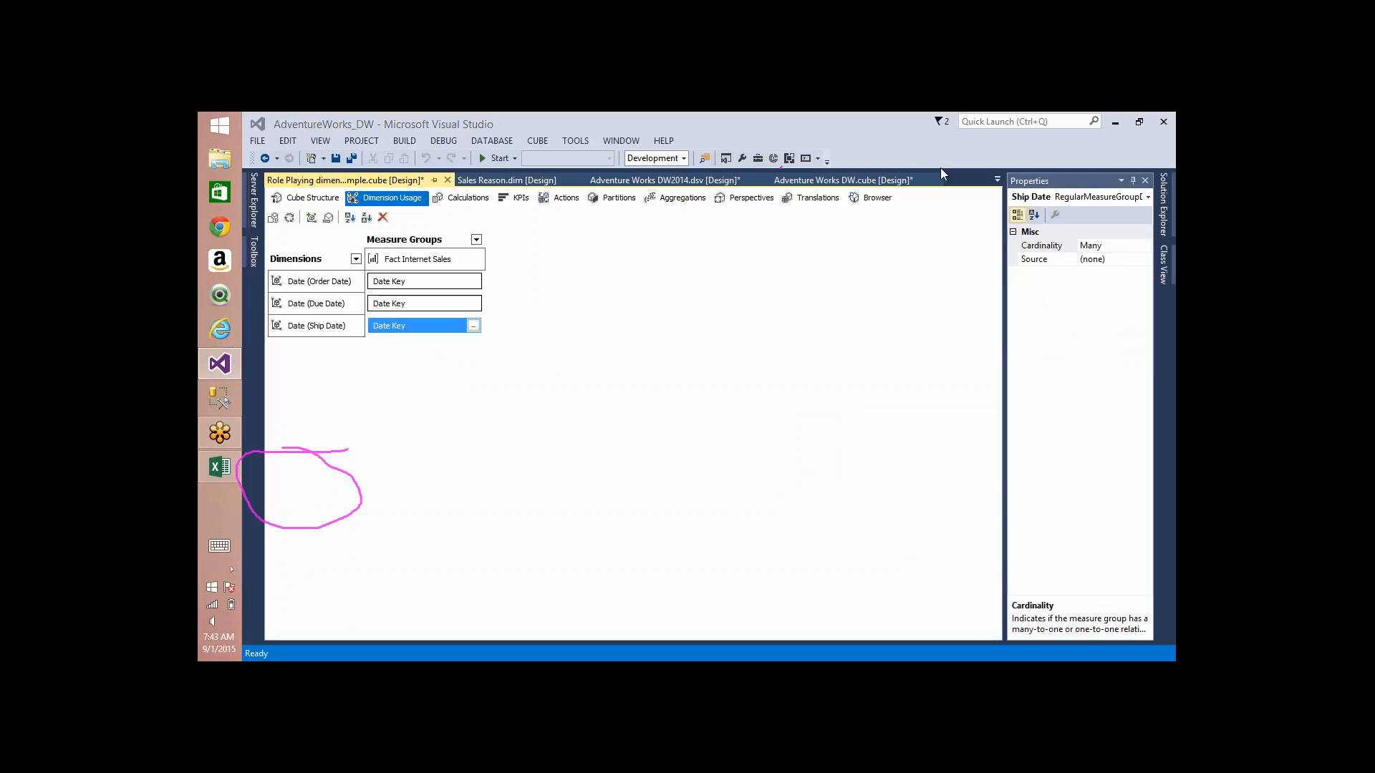
{"action": "key", "text": "Escape"}
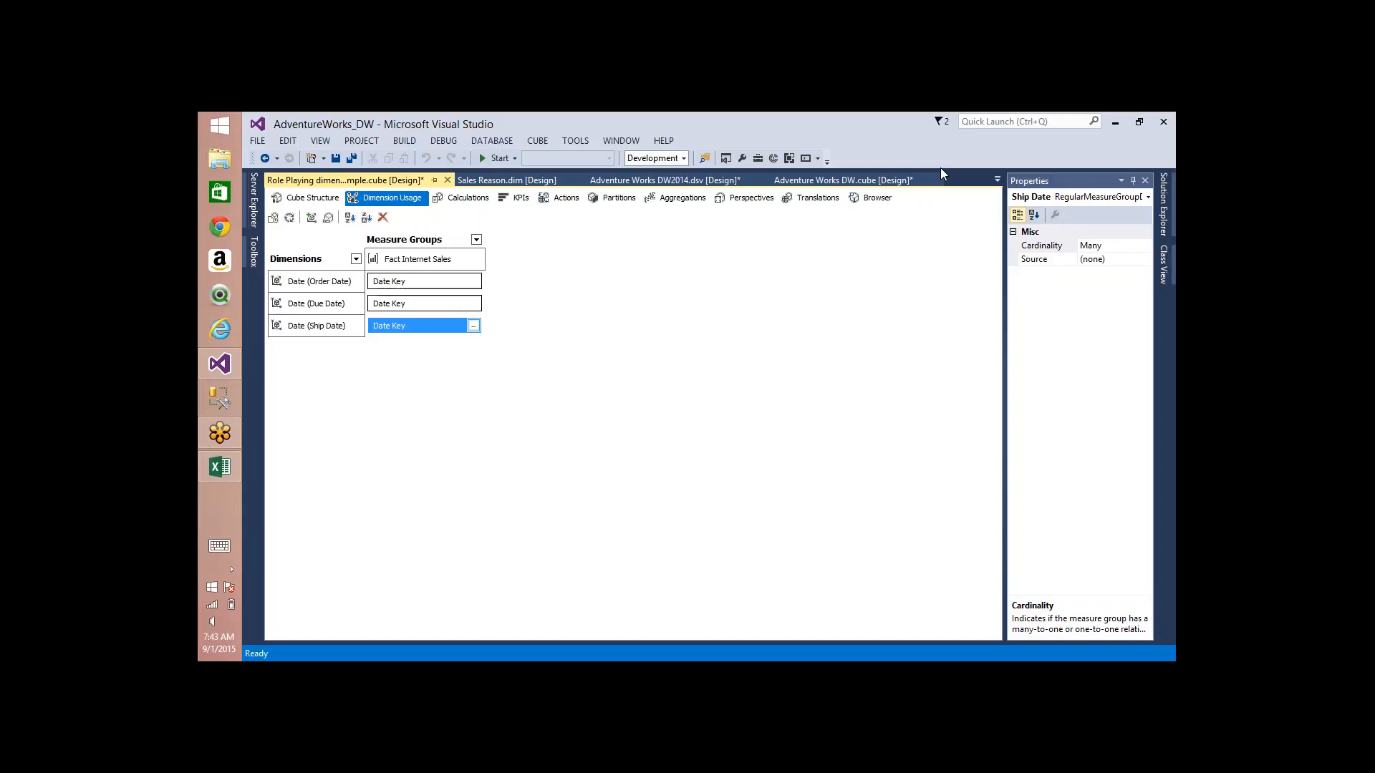
Step: In the Adventure Works DW2014 data source view, delete the three relationships from FactInternetSales to DimDate
{"action": "left_click", "coordinate": [1168, 186]}
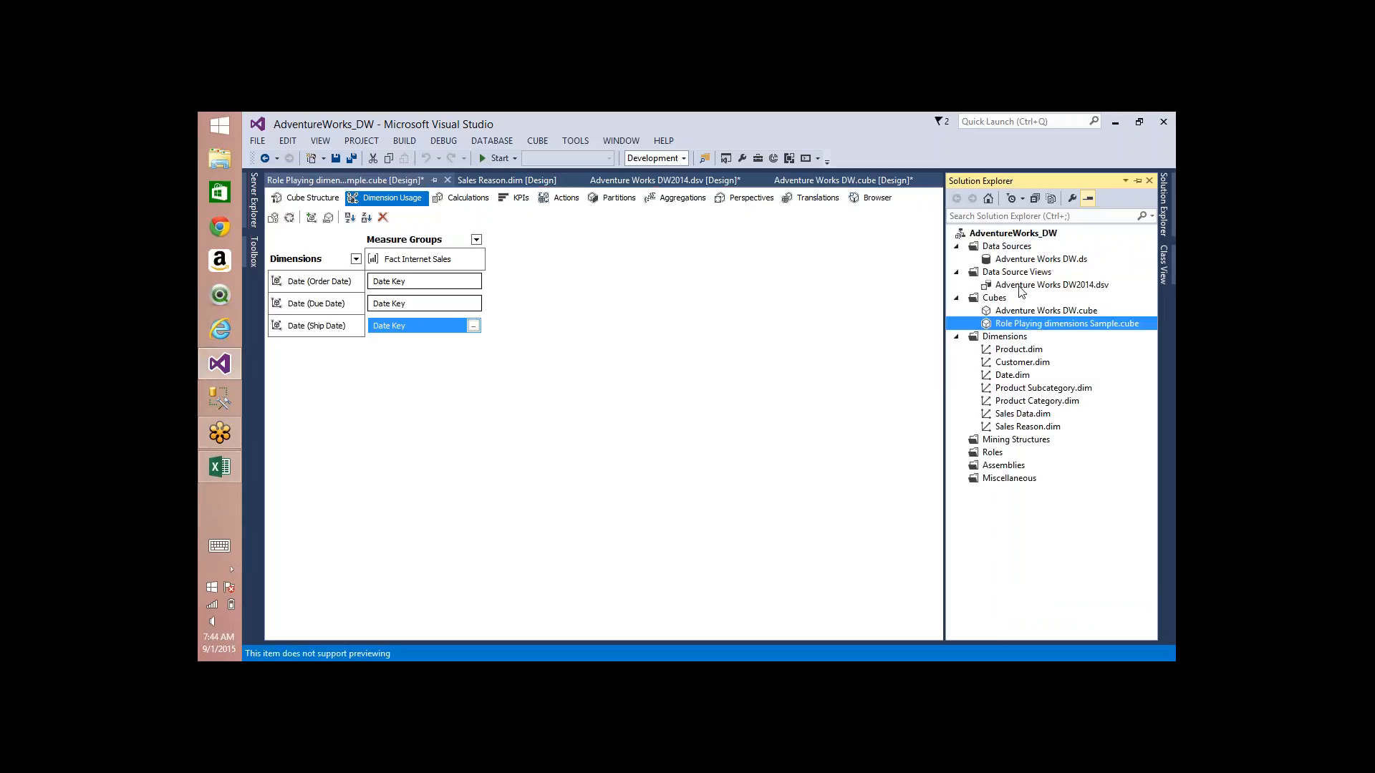
{"action": "double_click", "coordinate": [1020, 287]}
{"action": "left_click", "coordinate": [554, 414]}
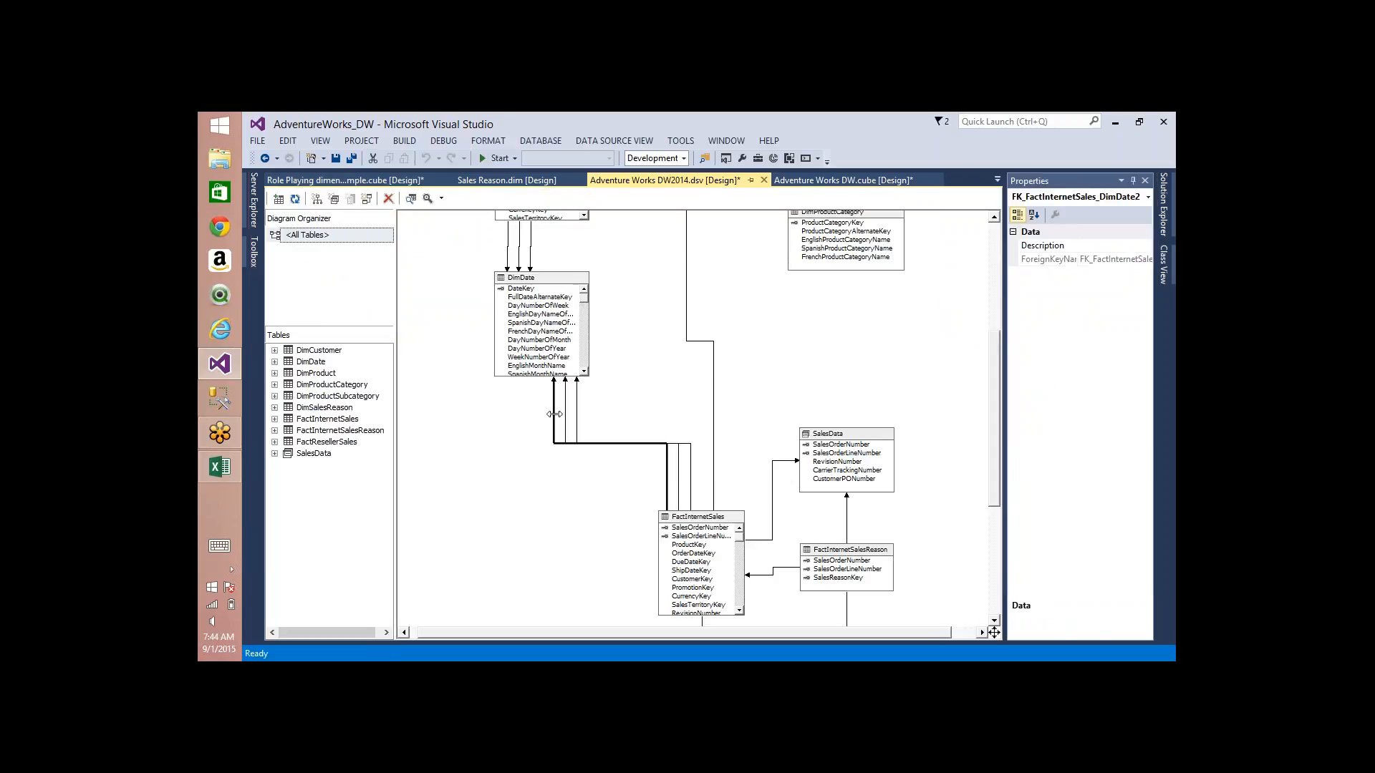
{"action": "key", "text": "Delete"}
{"action": "key", "text": "Return"}
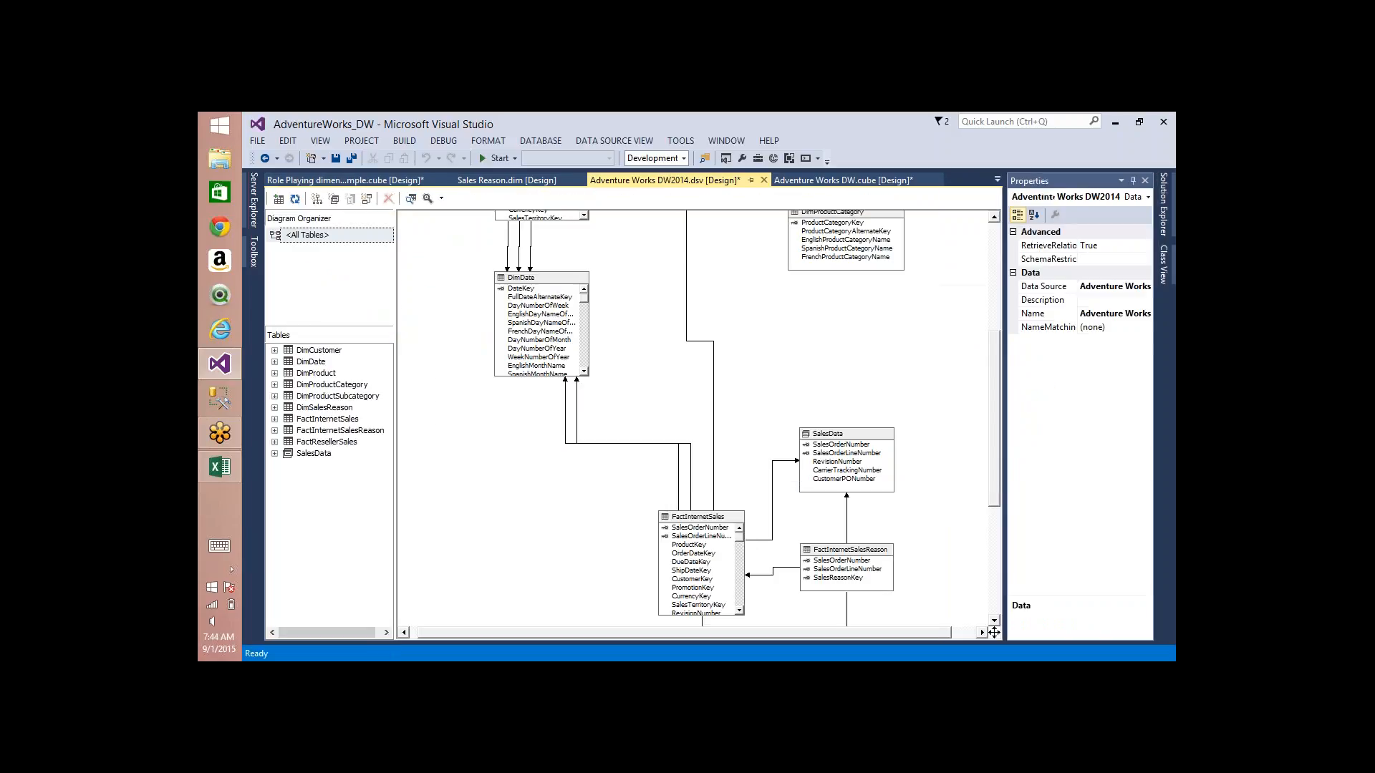
{"action": "left_click", "coordinate": [565, 421]}
{"action": "key", "text": "Delete"}
{"action": "key", "text": "Return"}
{"action": "left_click", "coordinate": [573, 424]}
{"action": "key", "text": "Delete"}
{"action": "key", "text": "Return"}
Step: Delete the Order Date, Due Date and Ship Date dimensions from the Role Playing dimensions Sample cube
{"action": "left_click", "coordinate": [1161, 228]}
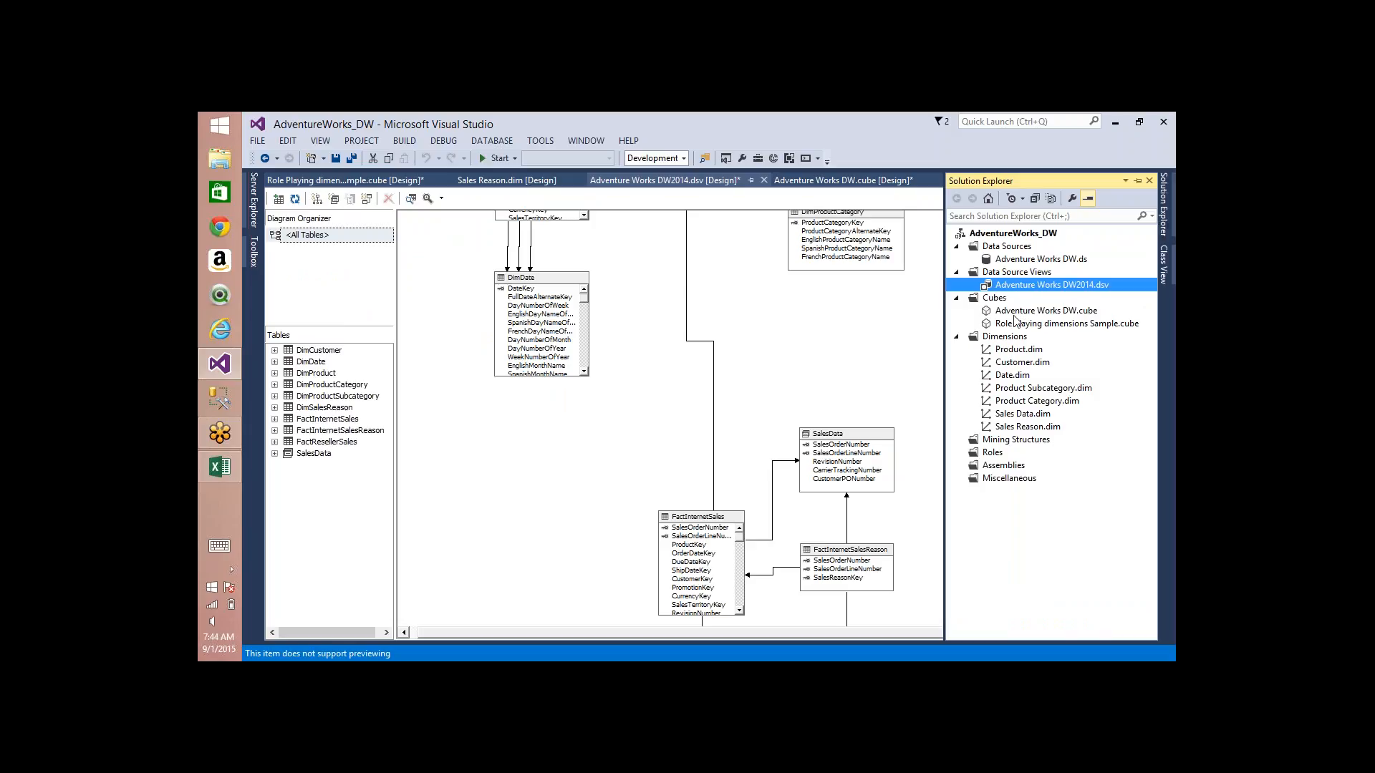
{"action": "double_click", "coordinate": [1040, 325]}
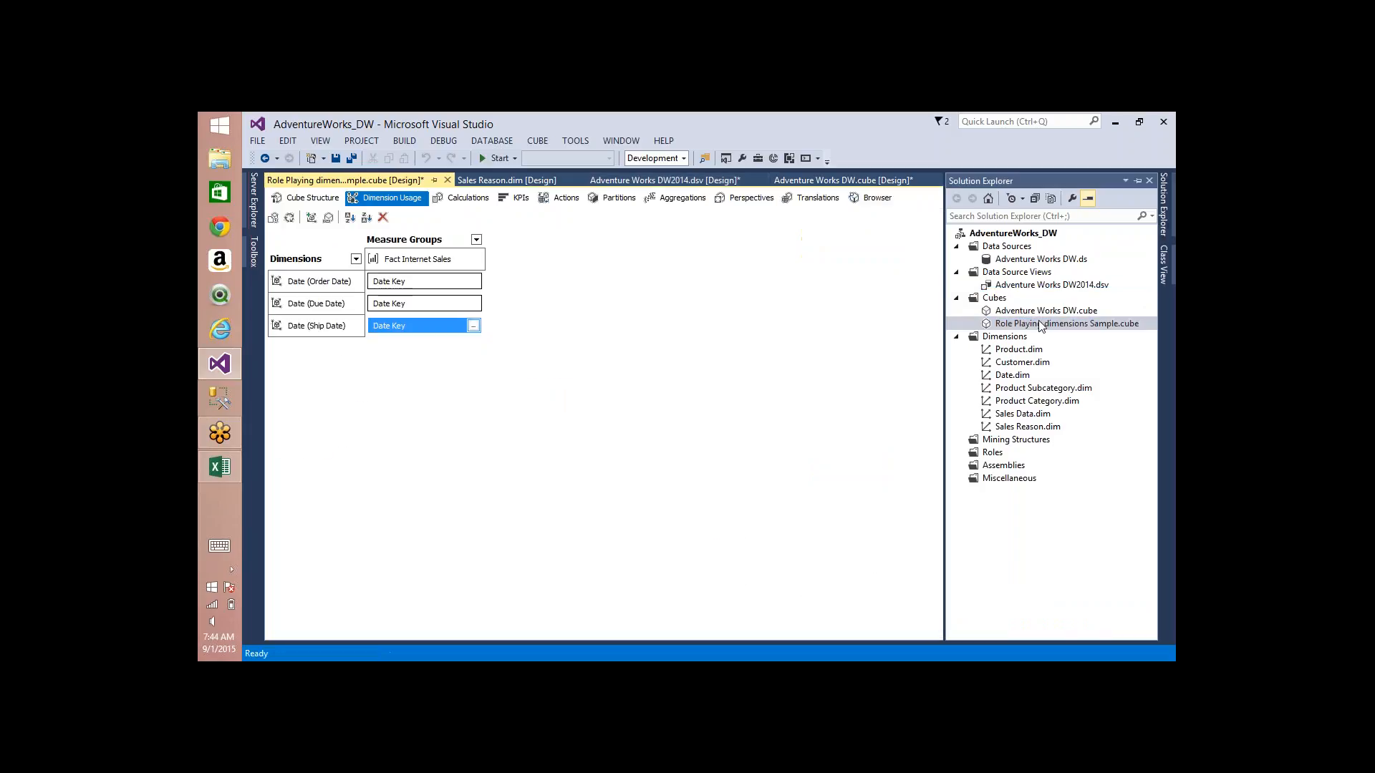
{"action": "left_click", "coordinate": [315, 198]}
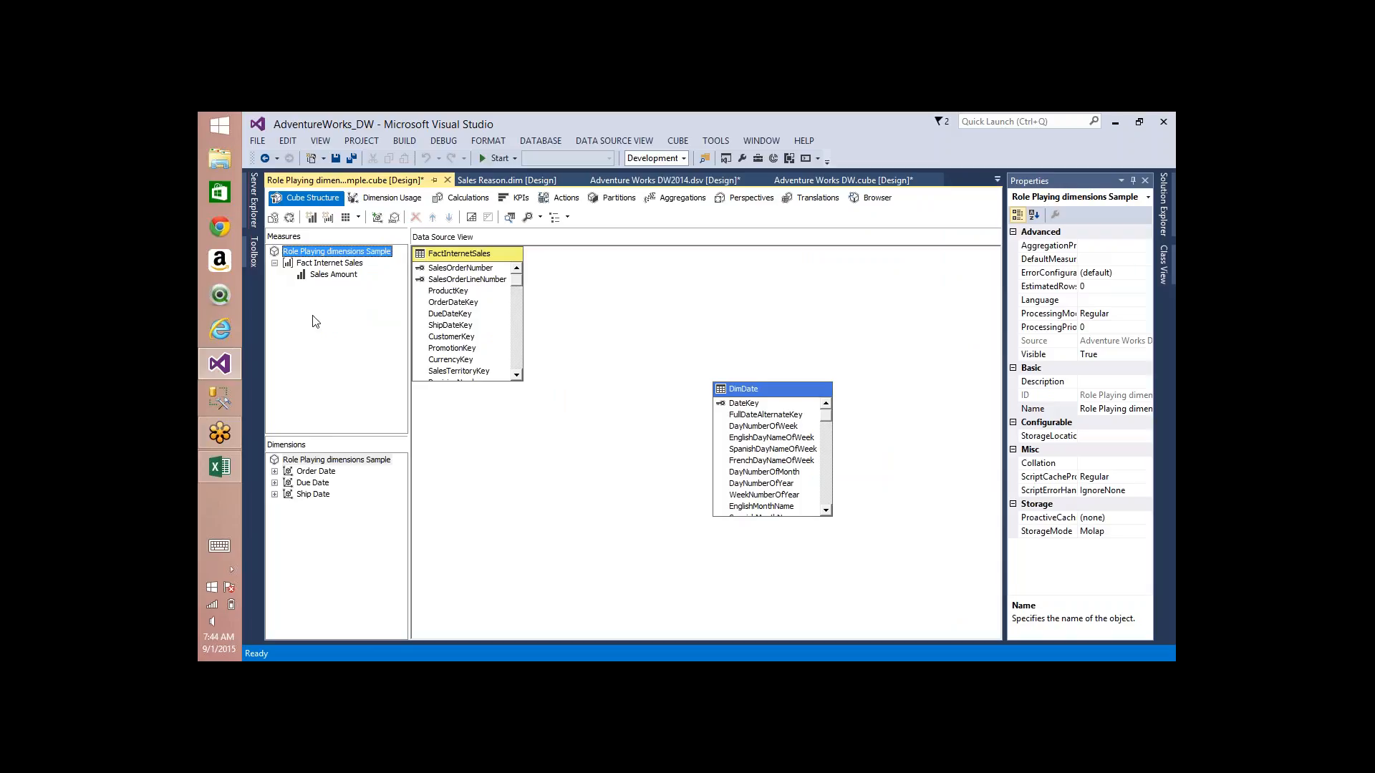
{"action": "left_click", "coordinate": [307, 473]}
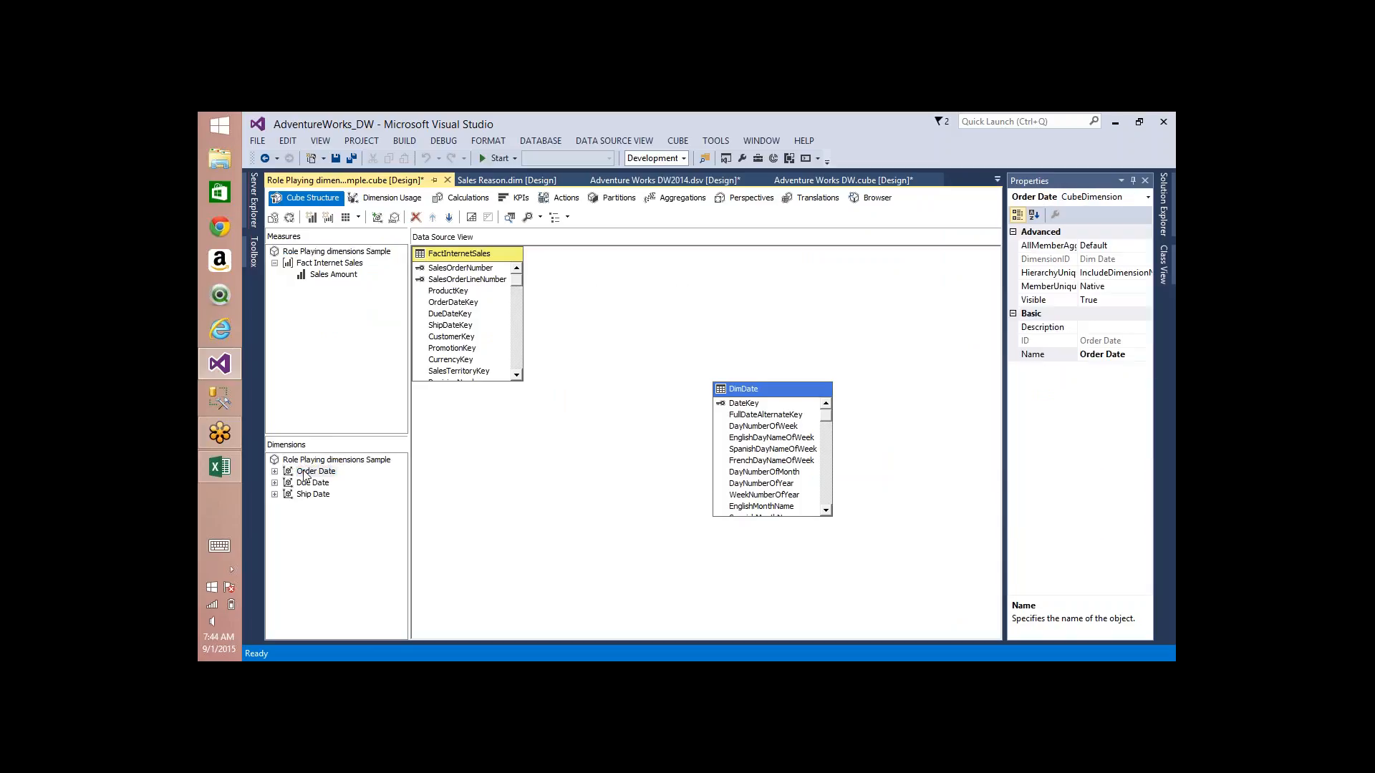
{"action": "key", "text": "Delete"}
{"action": "key", "text": "Return"}
{"action": "key", "text": "Delete"}
{"action": "key", "text": "Return"}
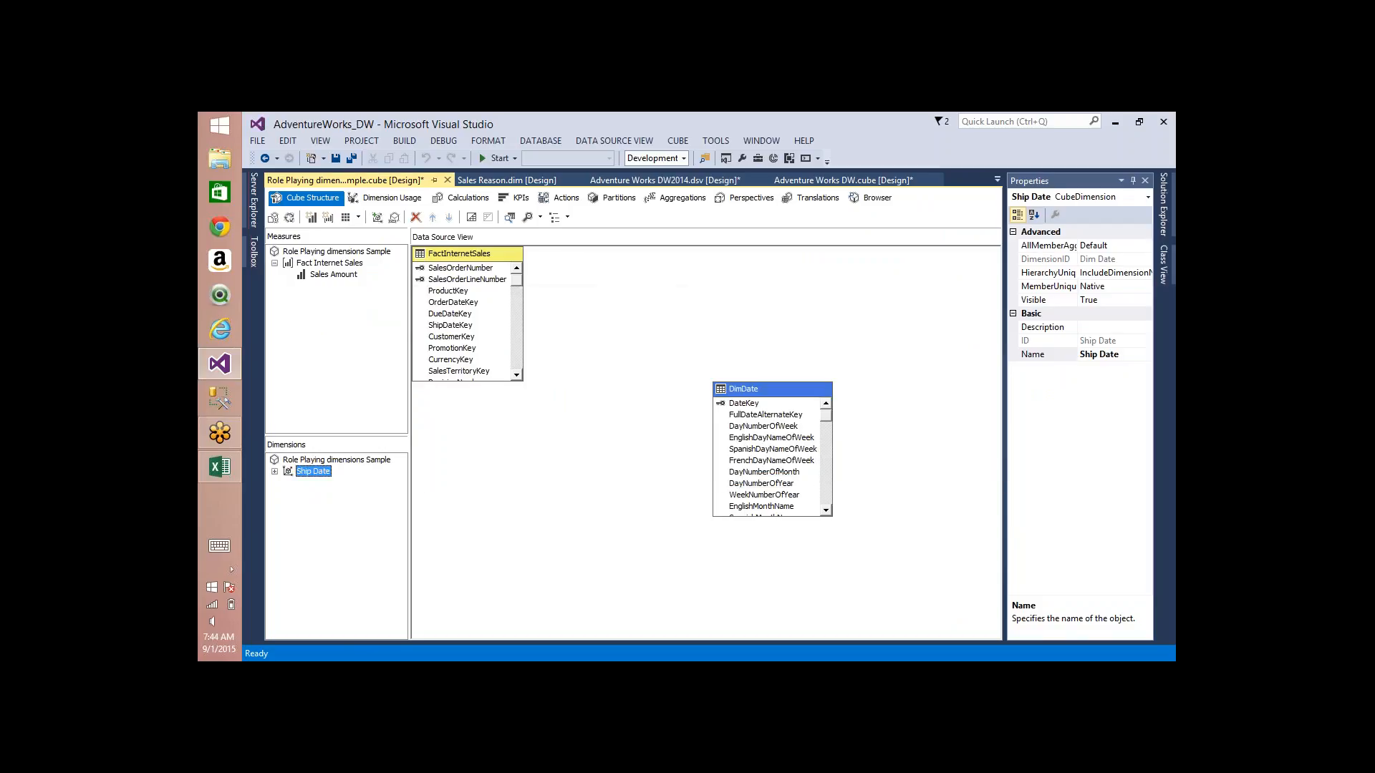
{"action": "key", "text": "Delete"}
{"action": "key", "text": "Return"}
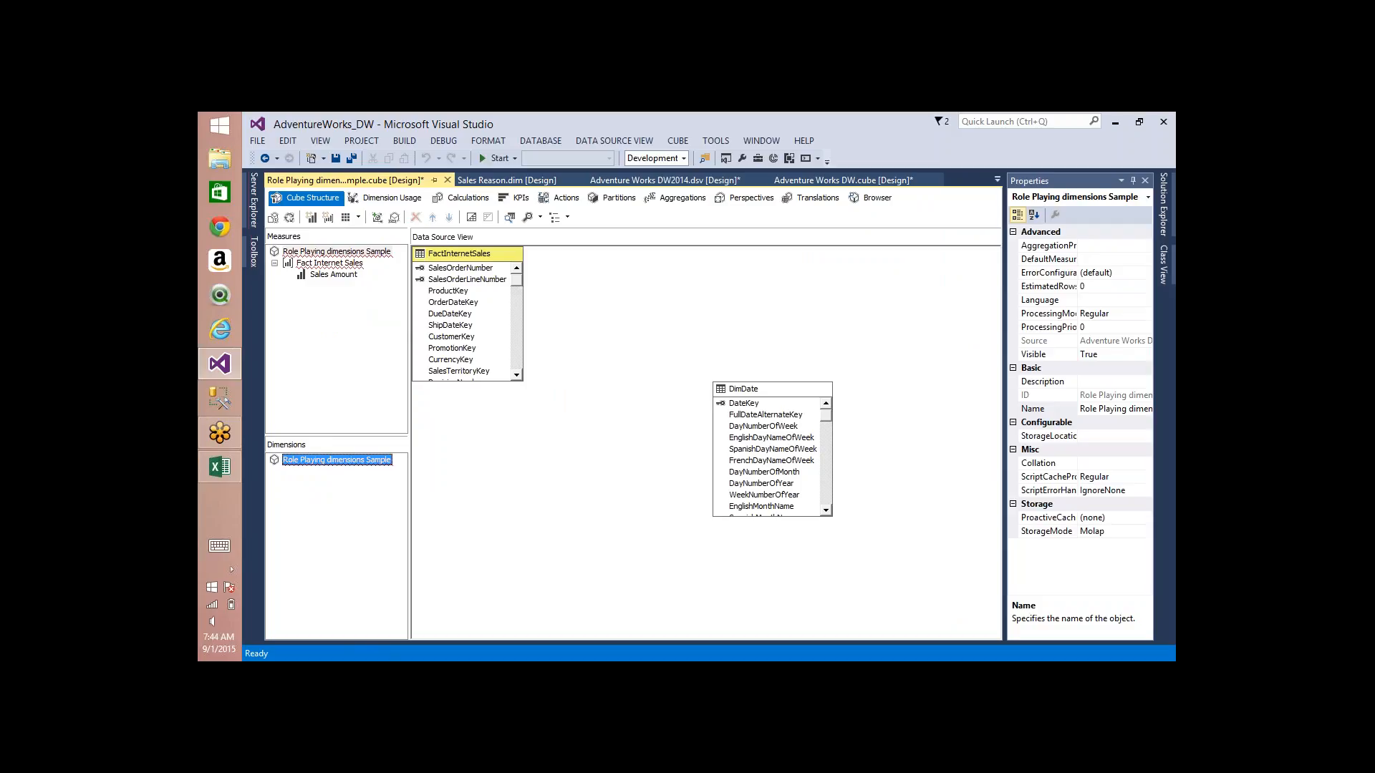
Step: Add the Date dimension to the Role Playing dimensions Sample cube and name it Ship Date
{"action": "right_click", "coordinate": [322, 461]}
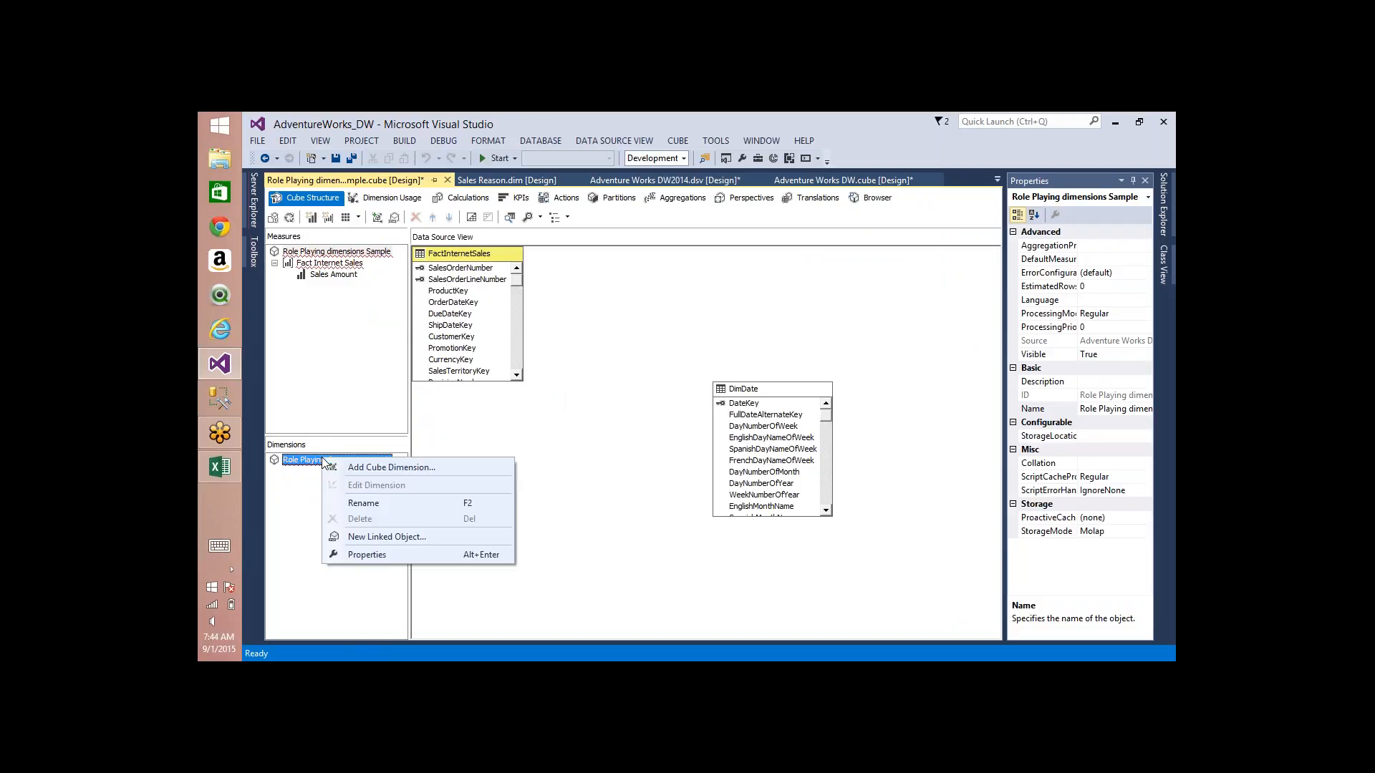
{"action": "left_click", "coordinate": [363, 469]}
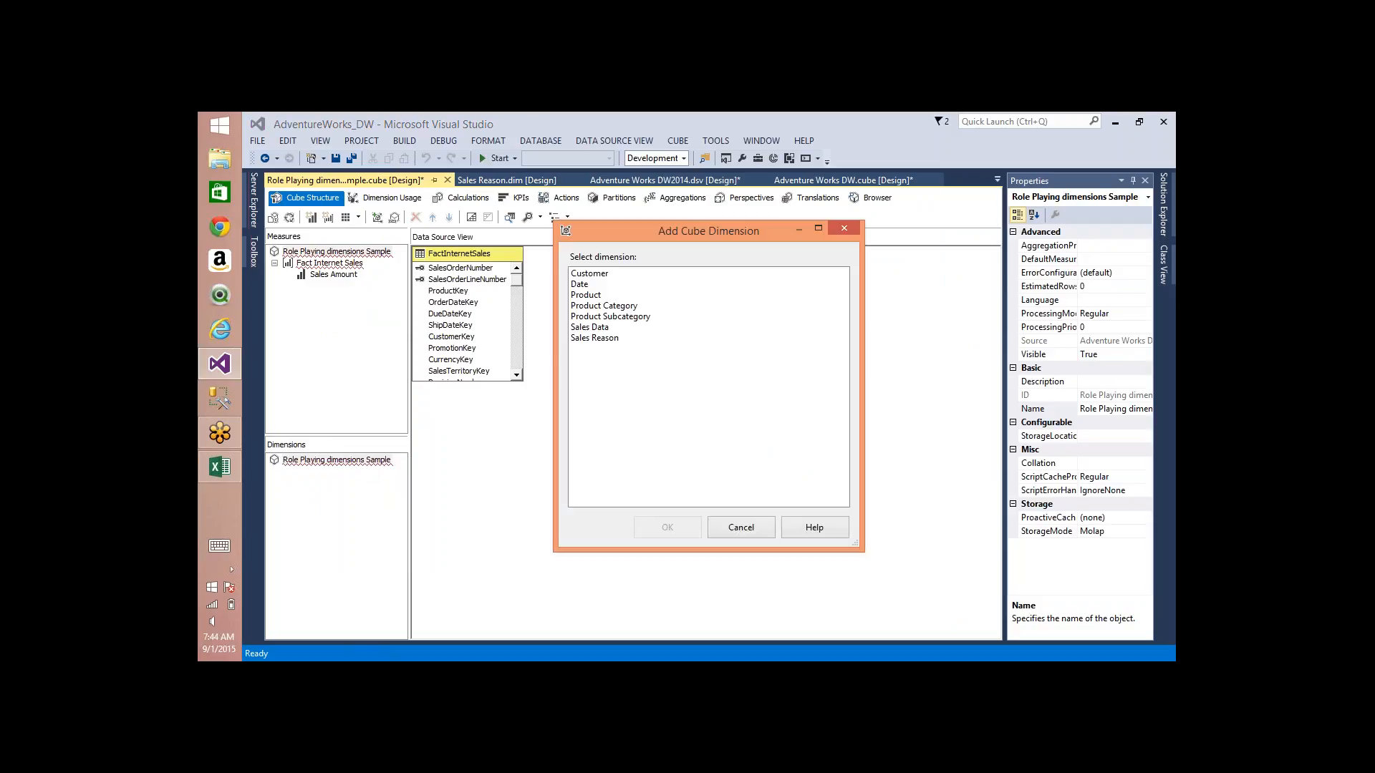
{"action": "double_click", "coordinate": [591, 287]}
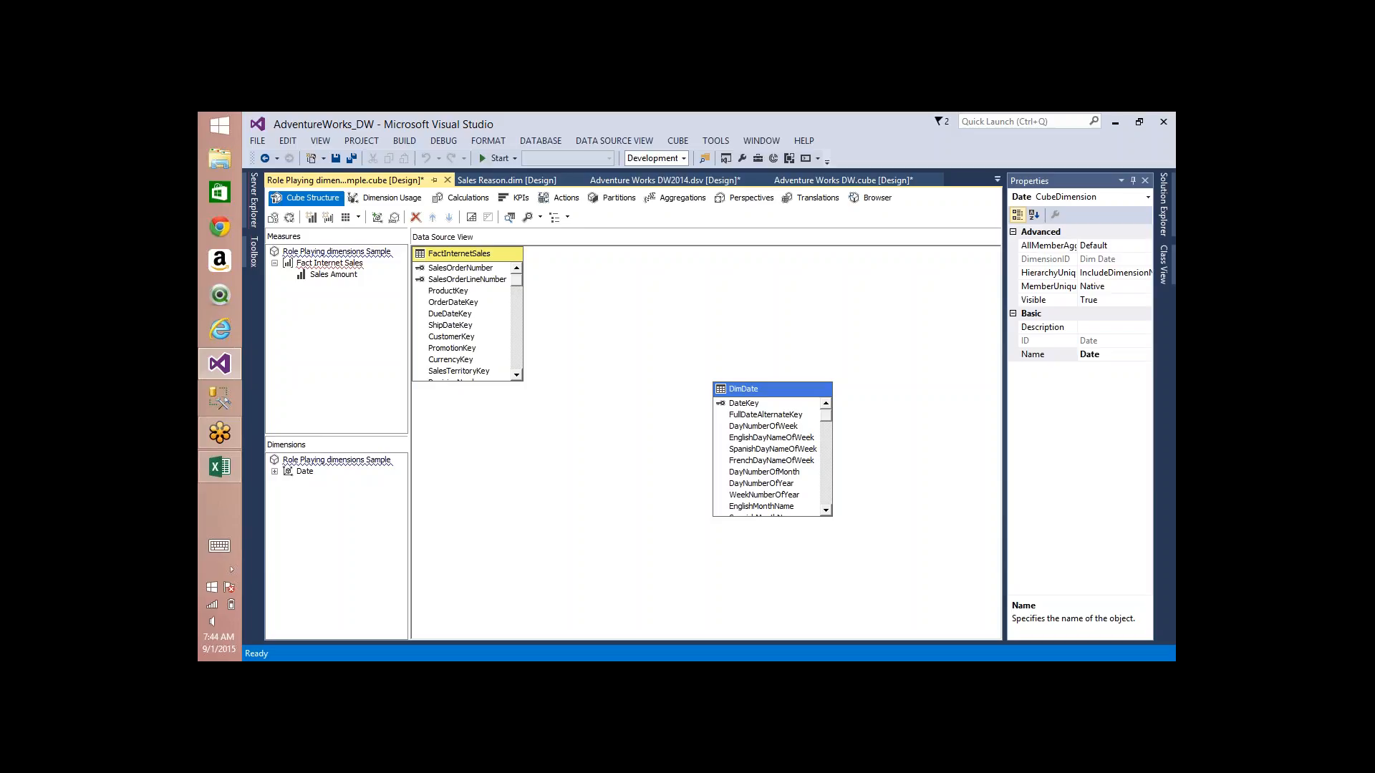
{"action": "left_click", "coordinate": [306, 472]}
{"action": "left_click", "coordinate": [306, 472]}
{"action": "key", "text": "Return"}
{"action": "key", "text": "F4"}
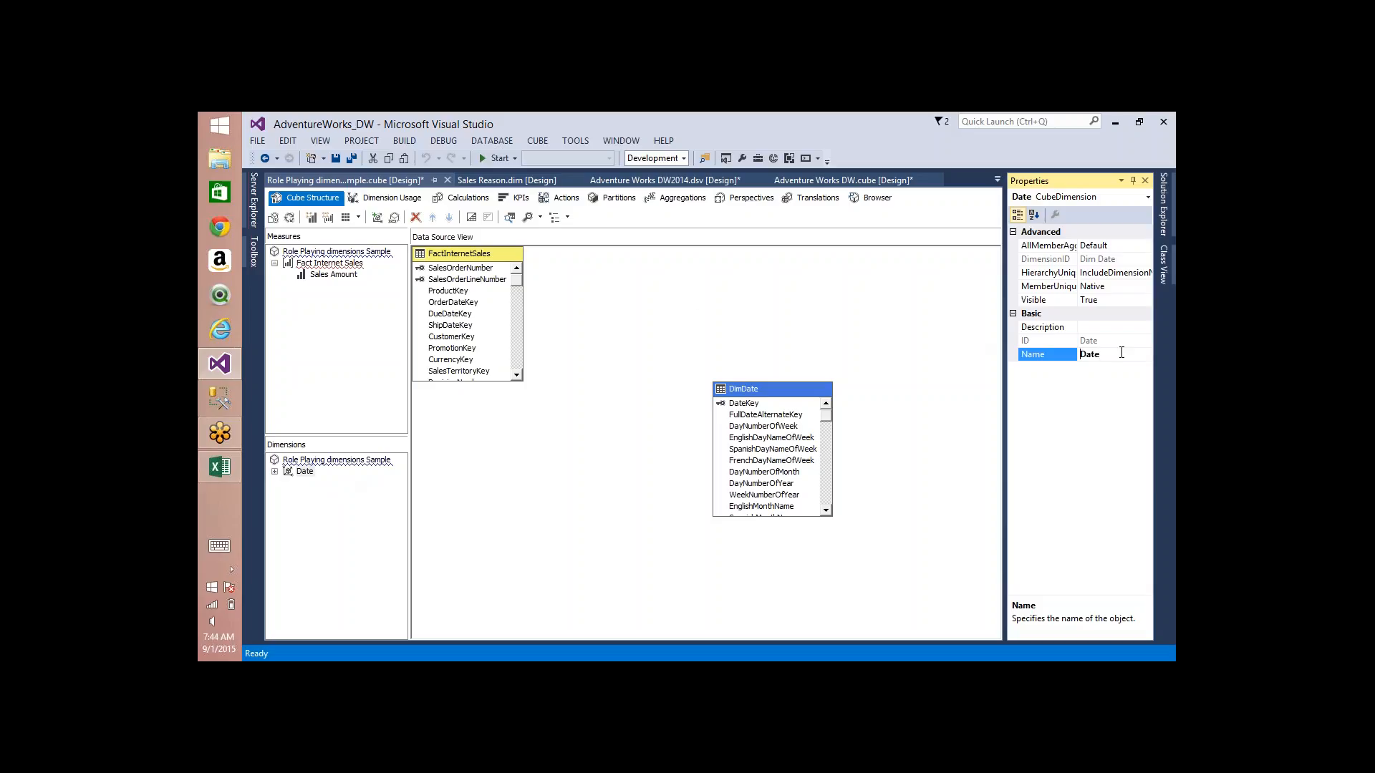
{"action": "type", "text": "Ship Date"}
{"action": "key", "text": "Return"}
Step: Add the Date dimension to the cube a second time and name this copy Due Date
{"action": "right_click", "coordinate": [290, 460]}
{"action": "left_click", "coordinate": [362, 466]}
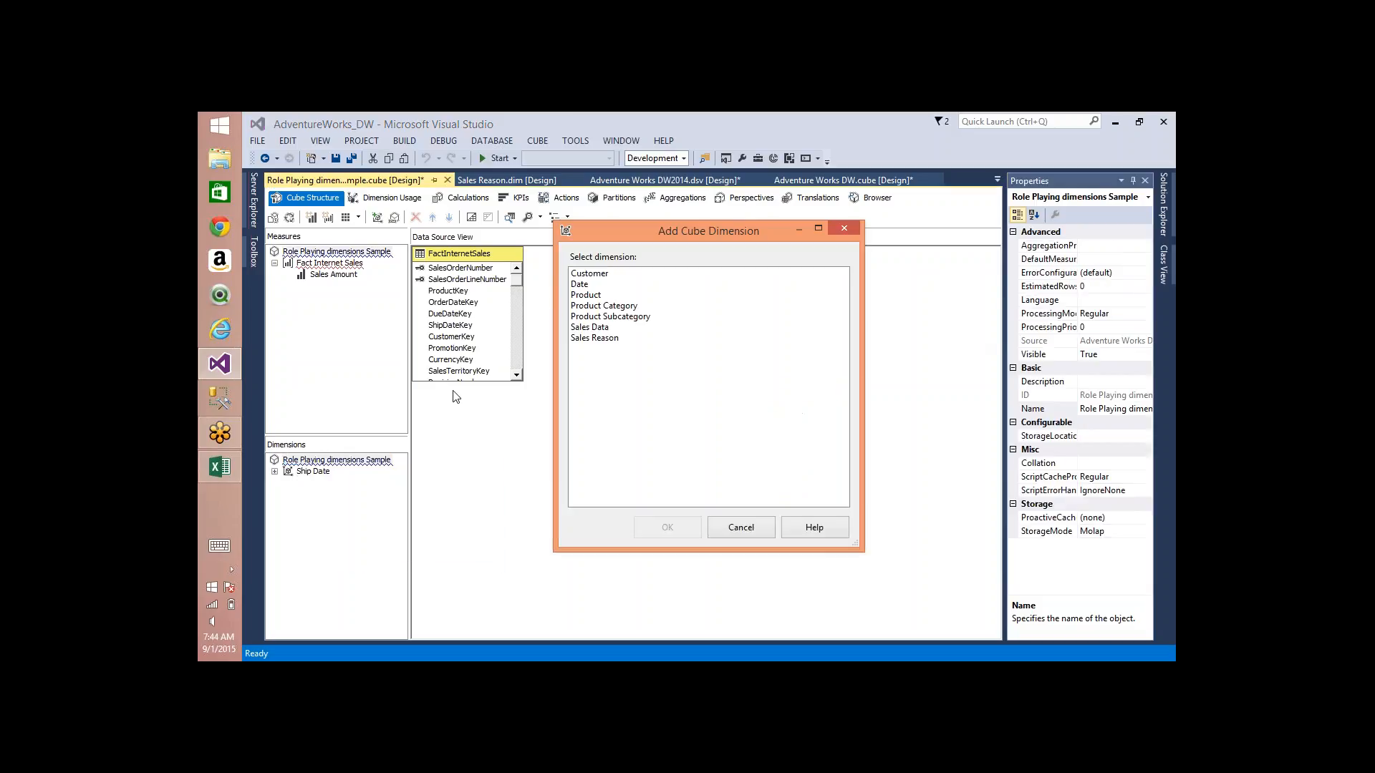
{"action": "double_click", "coordinate": [580, 284]}
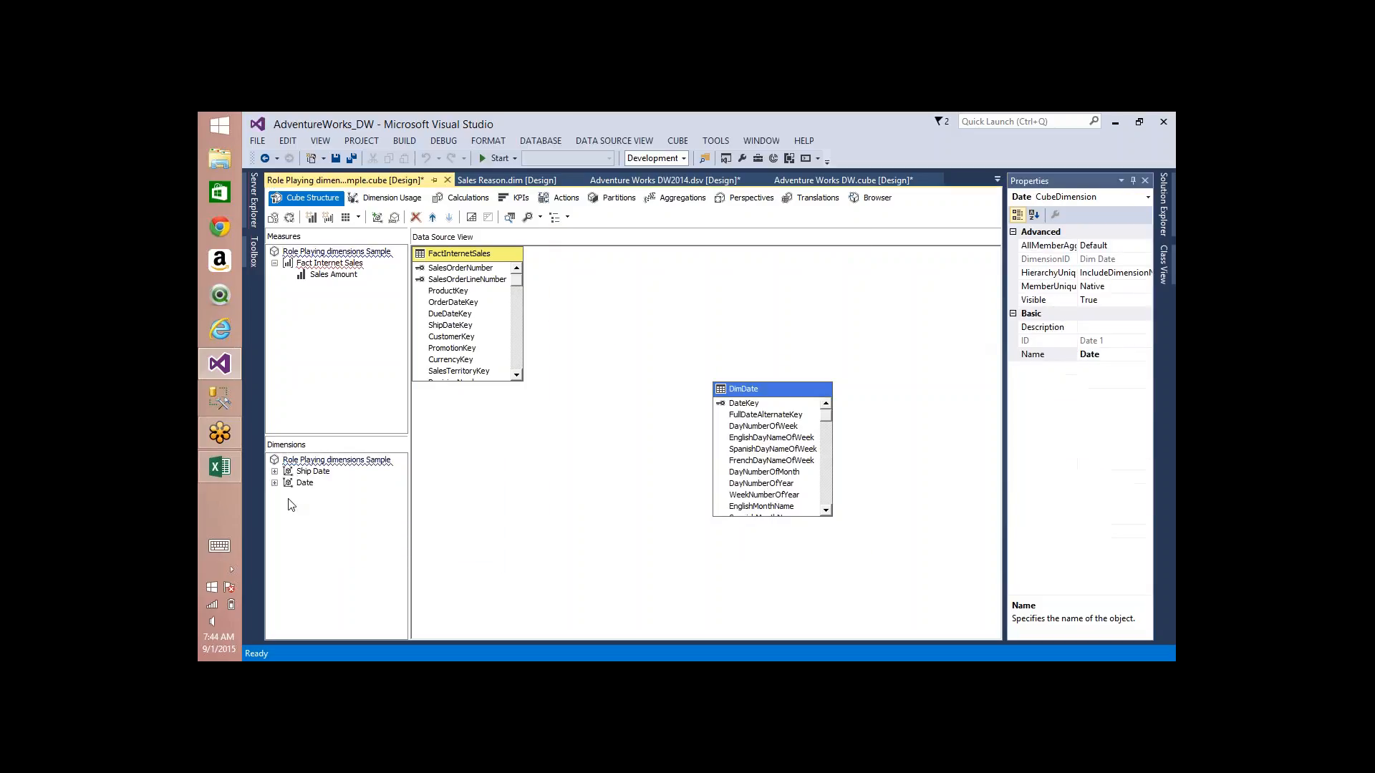
{"action": "left_click", "coordinate": [306, 482]}
{"action": "key", "text": "F4"}
{"action": "left_click", "coordinate": [1085, 354]}
{"action": "type", "text": "Due"}
{"action": "key", "text": "Return"}
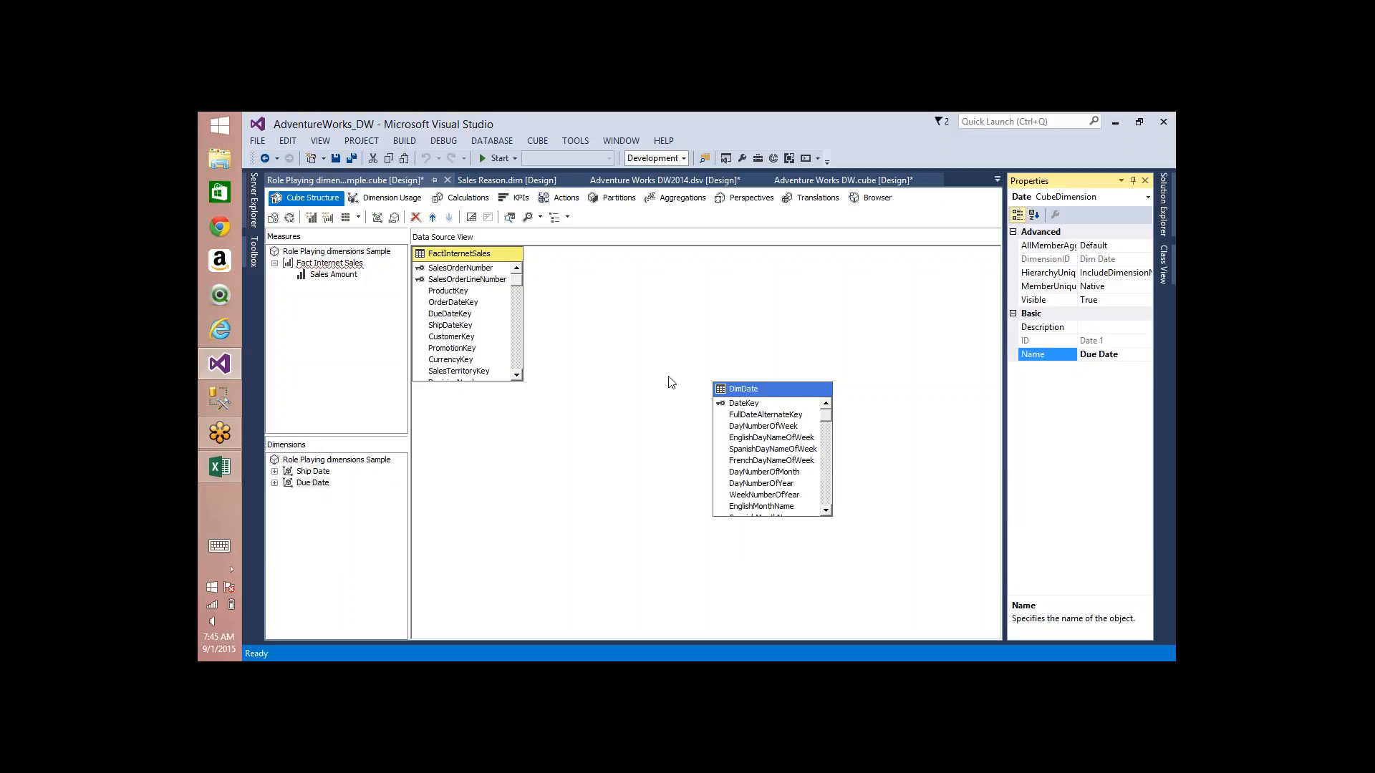
Step: Add the Date dimension to the cube a third time and name this copy Order Date
{"action": "right_click", "coordinate": [323, 462]}
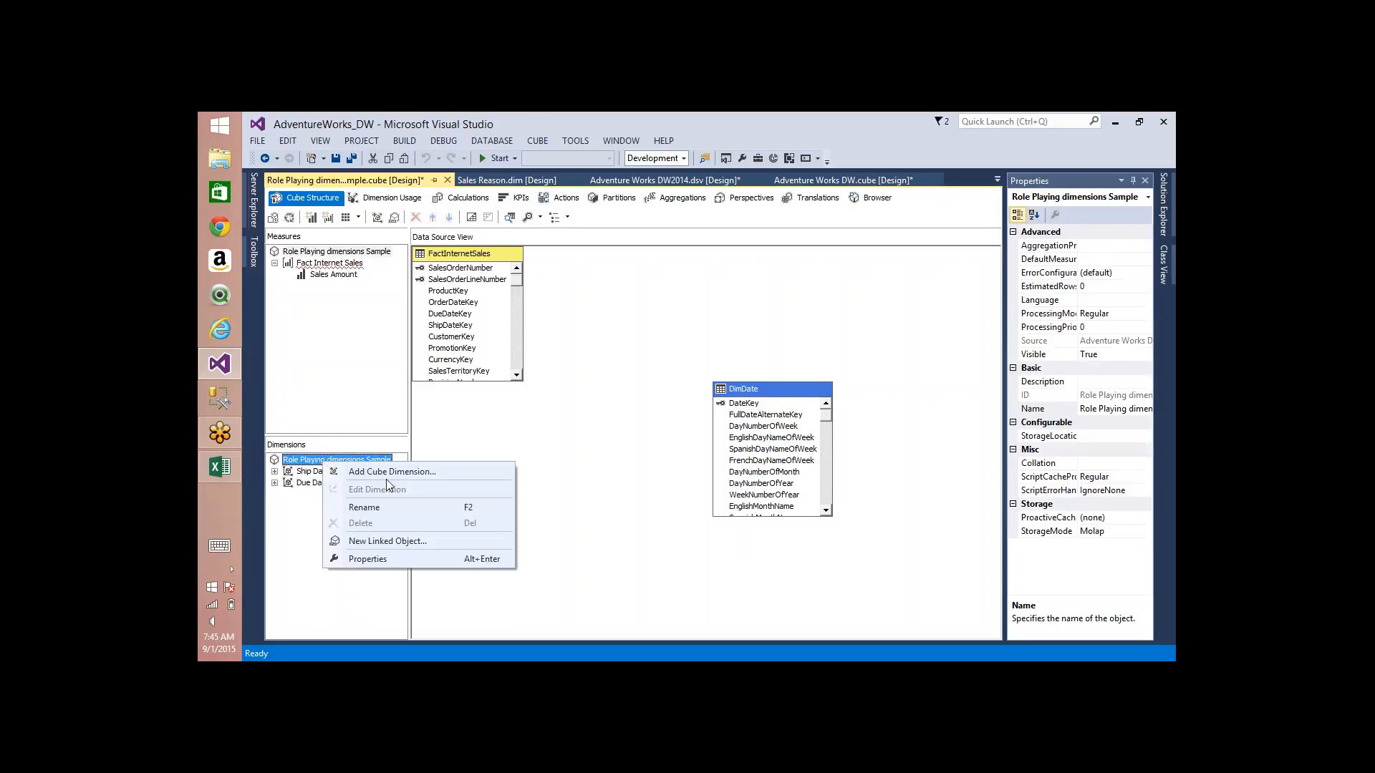
{"action": "left_click", "coordinate": [422, 472]}
{"action": "double_click", "coordinate": [580, 285]}
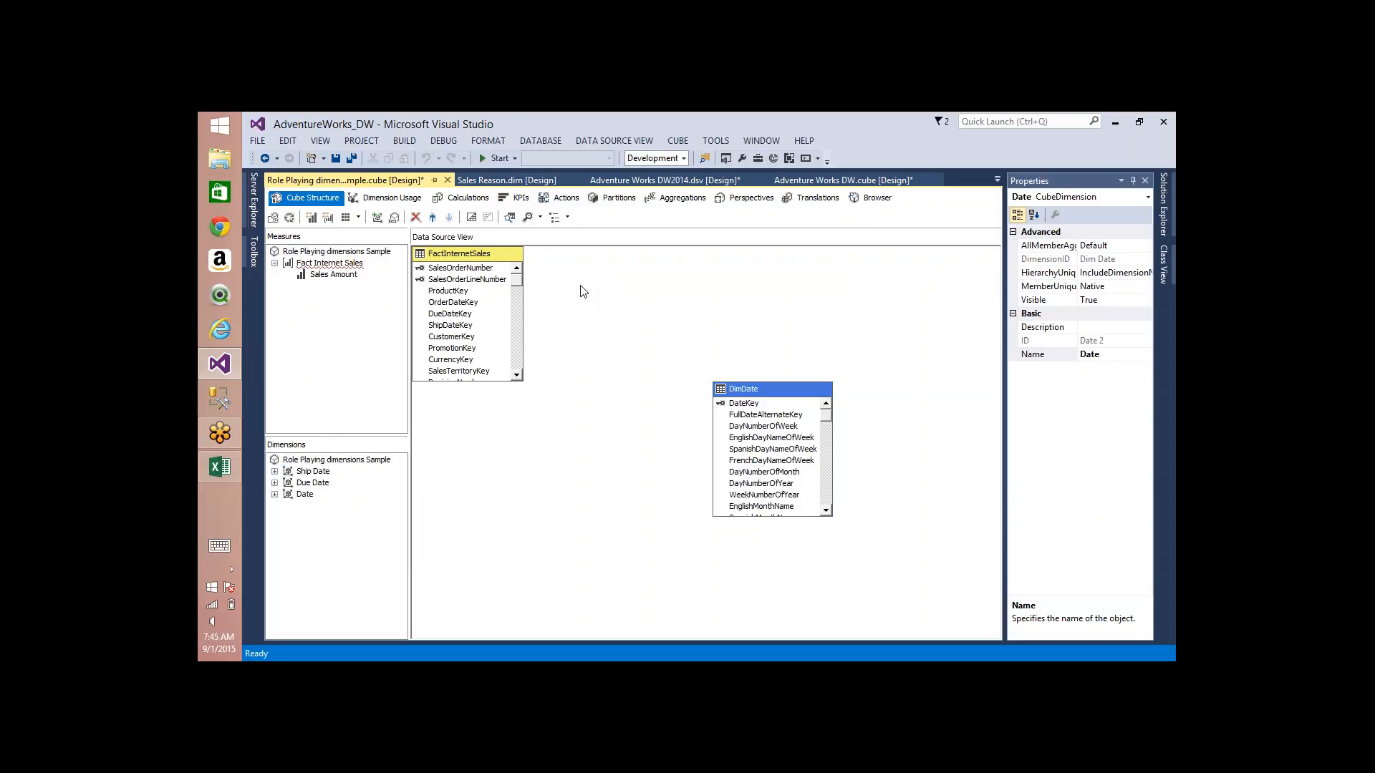
{"action": "key", "text": "F4"}
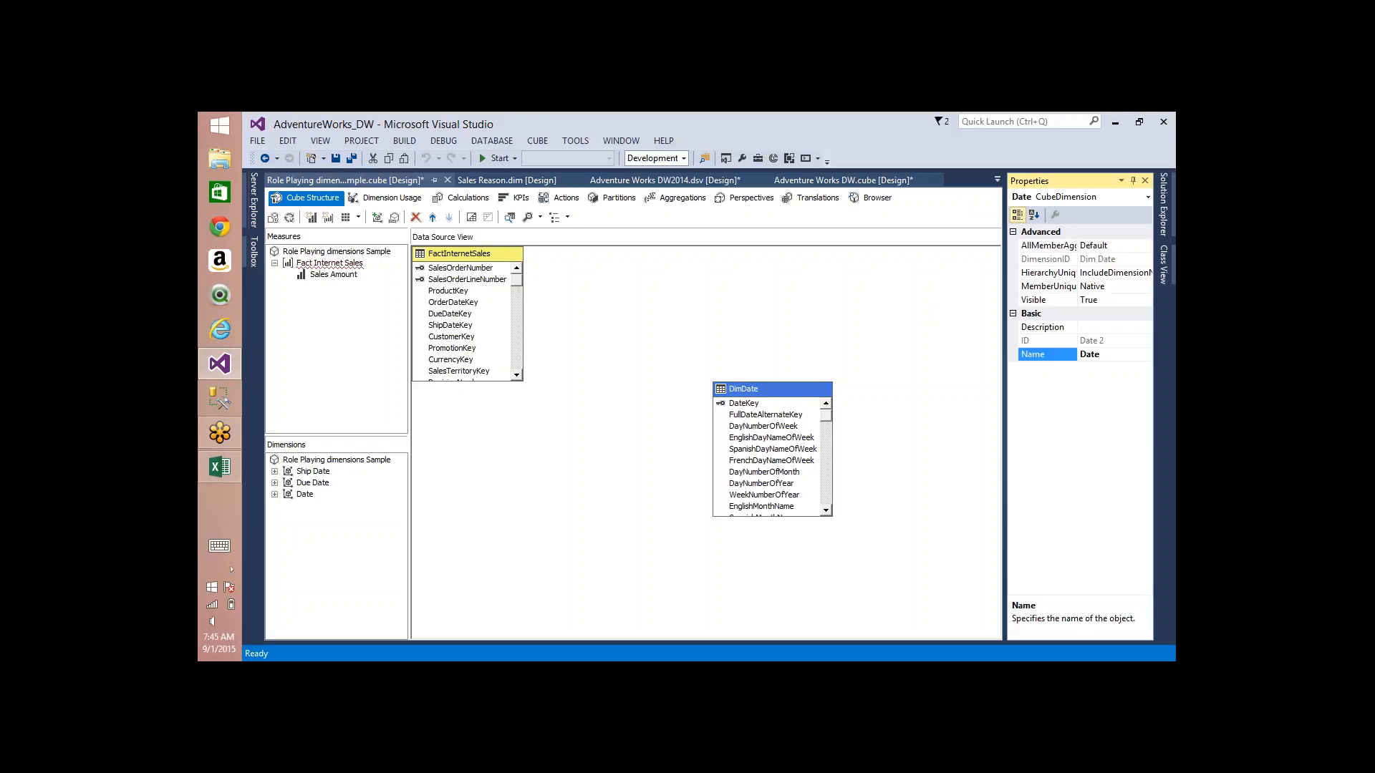
{"action": "left_click", "coordinate": [1080, 354]}
{"action": "type", "text": "Order"}
{"action": "key", "text": "Return"}
Step: Define a Regular relationship between Ship Date and Fact Internet Sales, with granularity attribute Date Key and measure group column ShipDateKey
{"action": "left_click", "coordinate": [387, 198]}
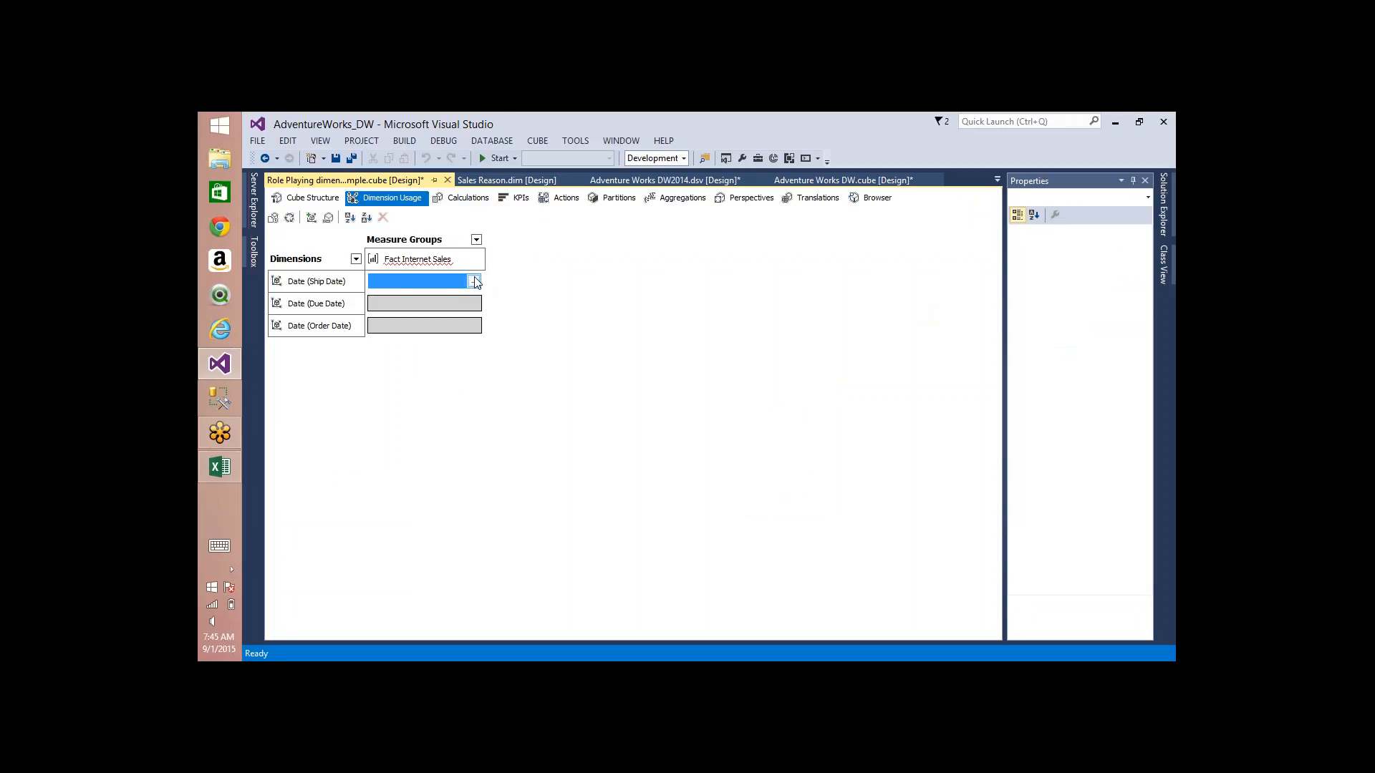
{"action": "left_click", "coordinate": [474, 281]}
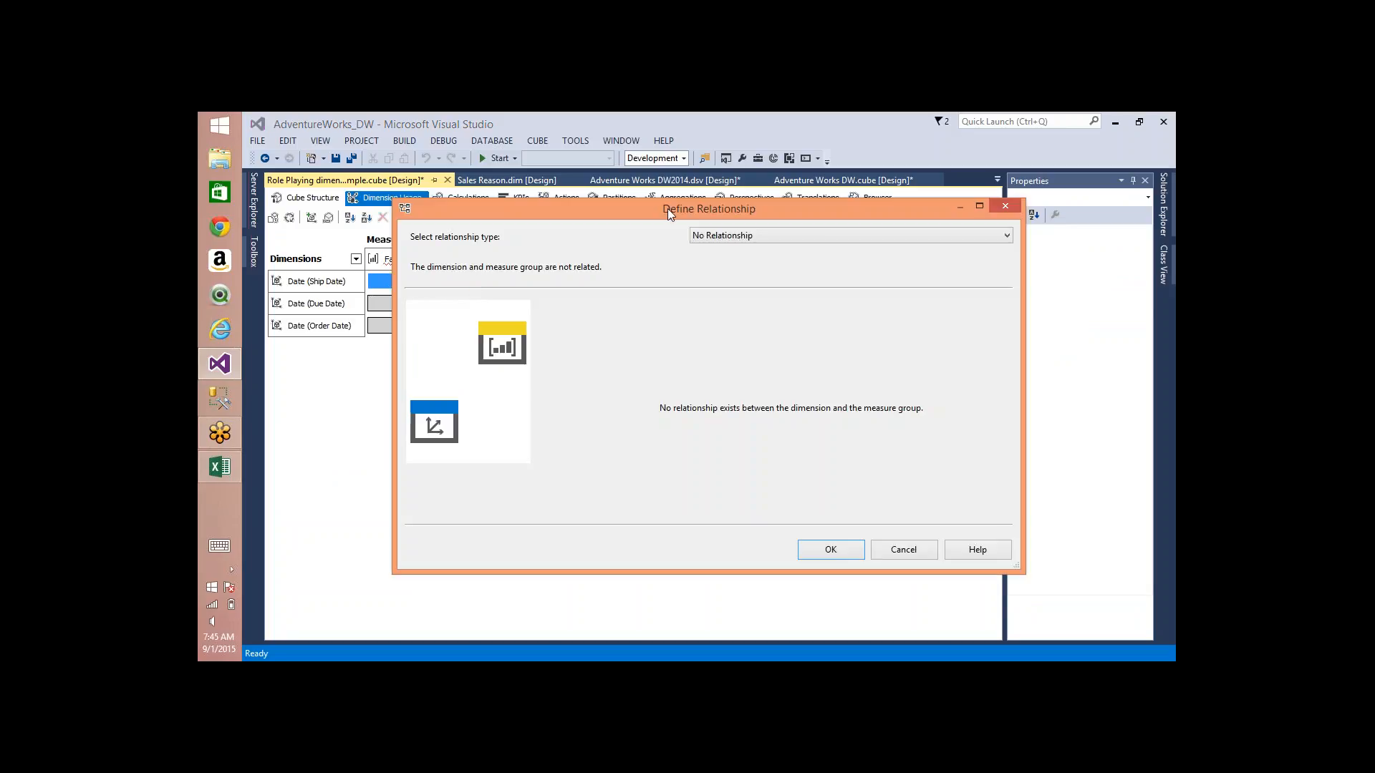
{"action": "left_click_drag", "start_coordinate": [690, 208], "coordinate": [741, 209]}
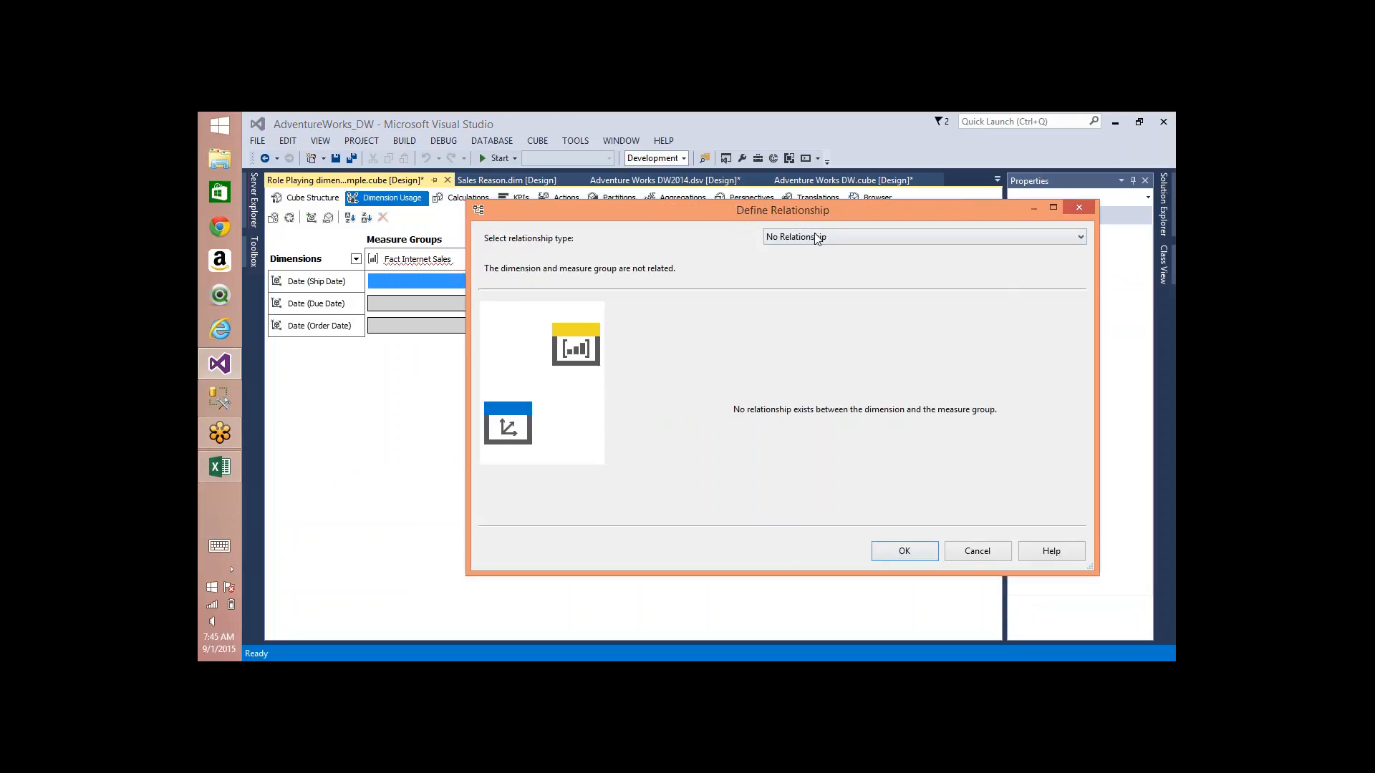
{"action": "scroll", "coordinate": [814, 235], "scroll_direction": "down", "scroll_amount": 1}
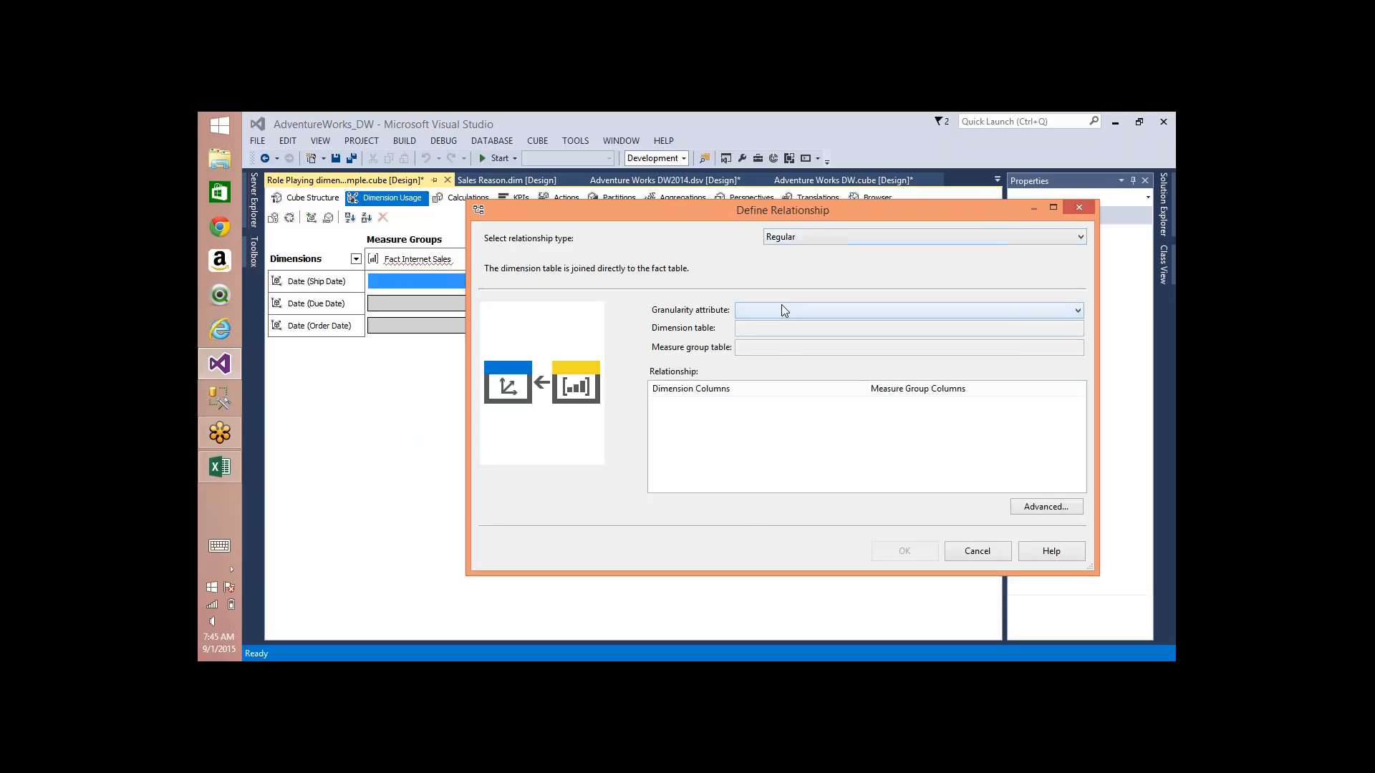
{"action": "left_click", "coordinate": [783, 310]}
{"action": "left_click", "coordinate": [781, 319]}
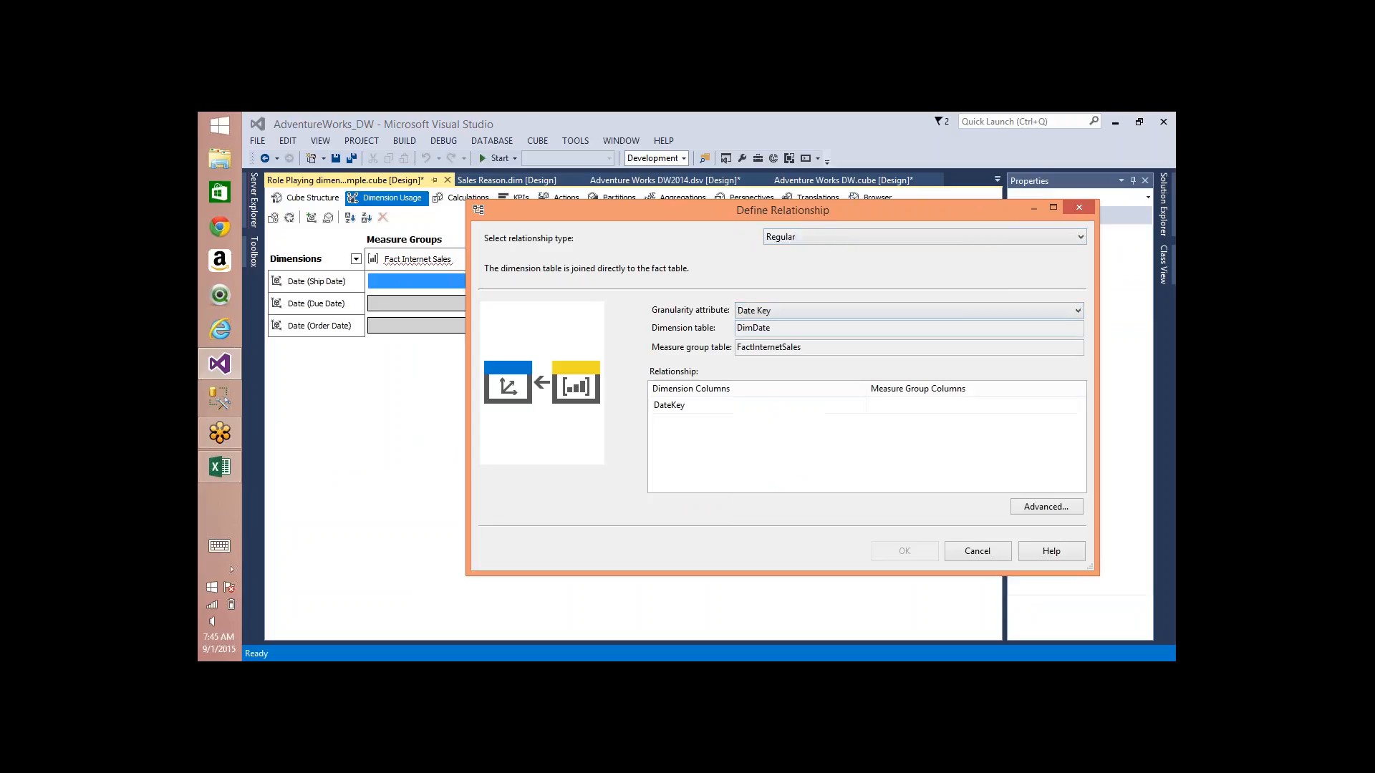
{"action": "left_click", "coordinate": [1023, 406]}
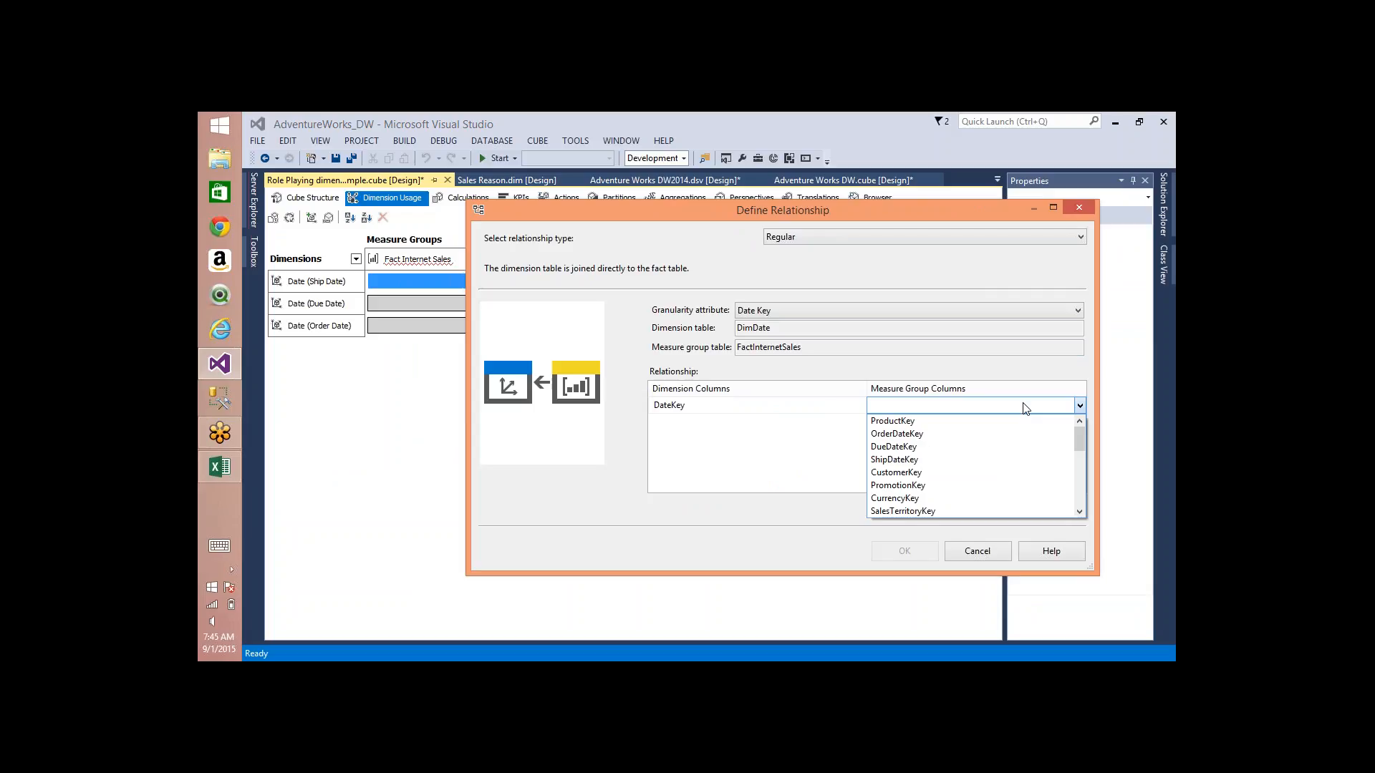
{"action": "left_click", "coordinate": [930, 459]}
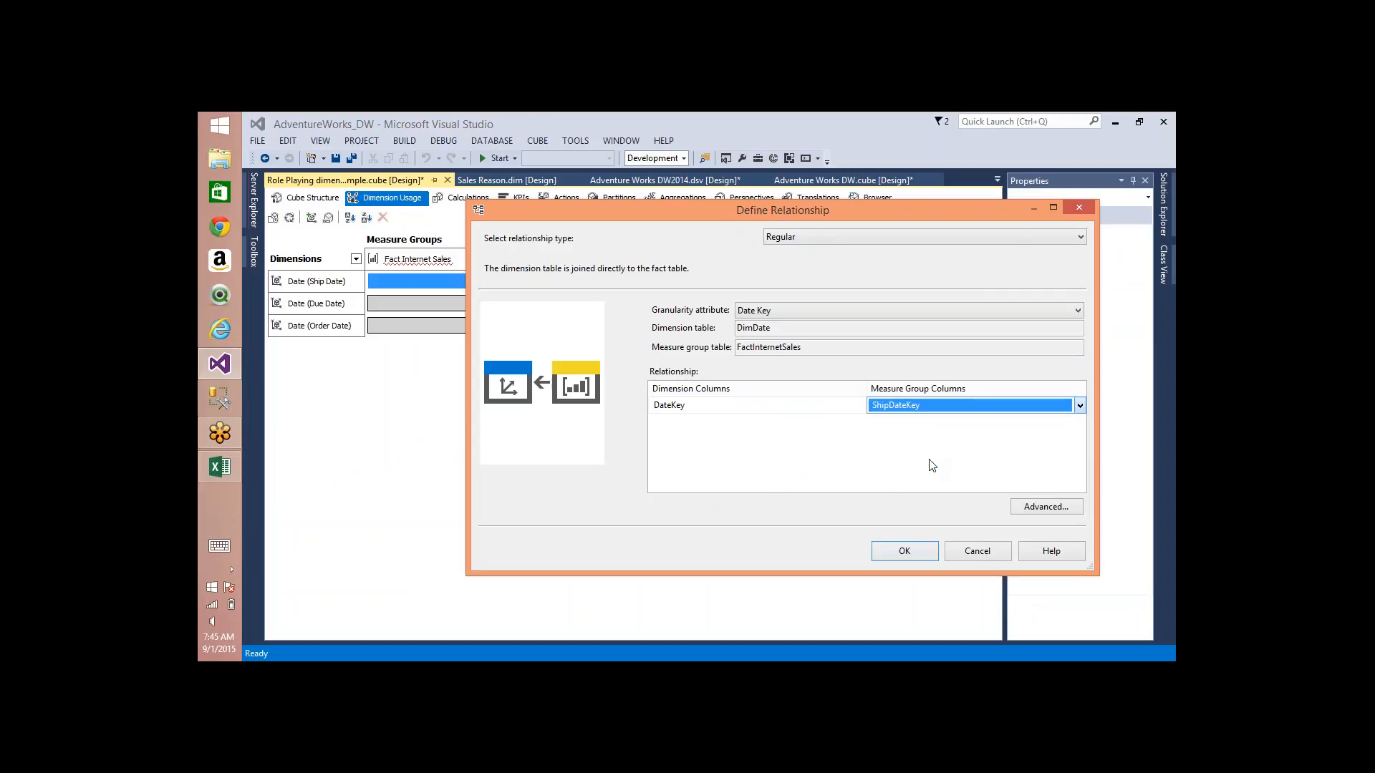
{"action": "left_click", "coordinate": [904, 550]}
Step: Define a Regular relationship between Due Date and Fact Internet Sales, with granularity attribute Date Key and measure group column DueDateKey
{"action": "left_click", "coordinate": [474, 304]}
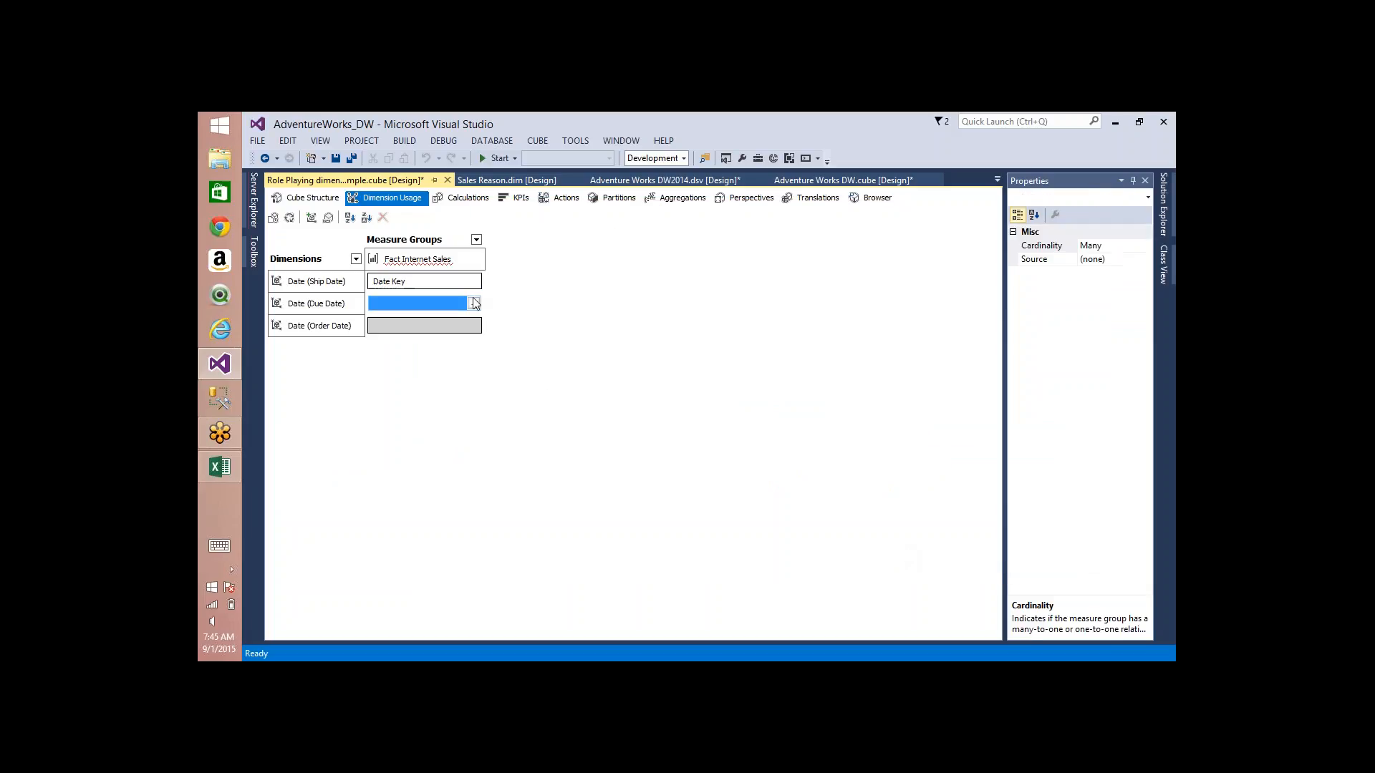
{"action": "left_click", "coordinate": [474, 303]}
{"action": "left_click", "coordinate": [758, 229]}
{"action": "left_click", "coordinate": [832, 255]}
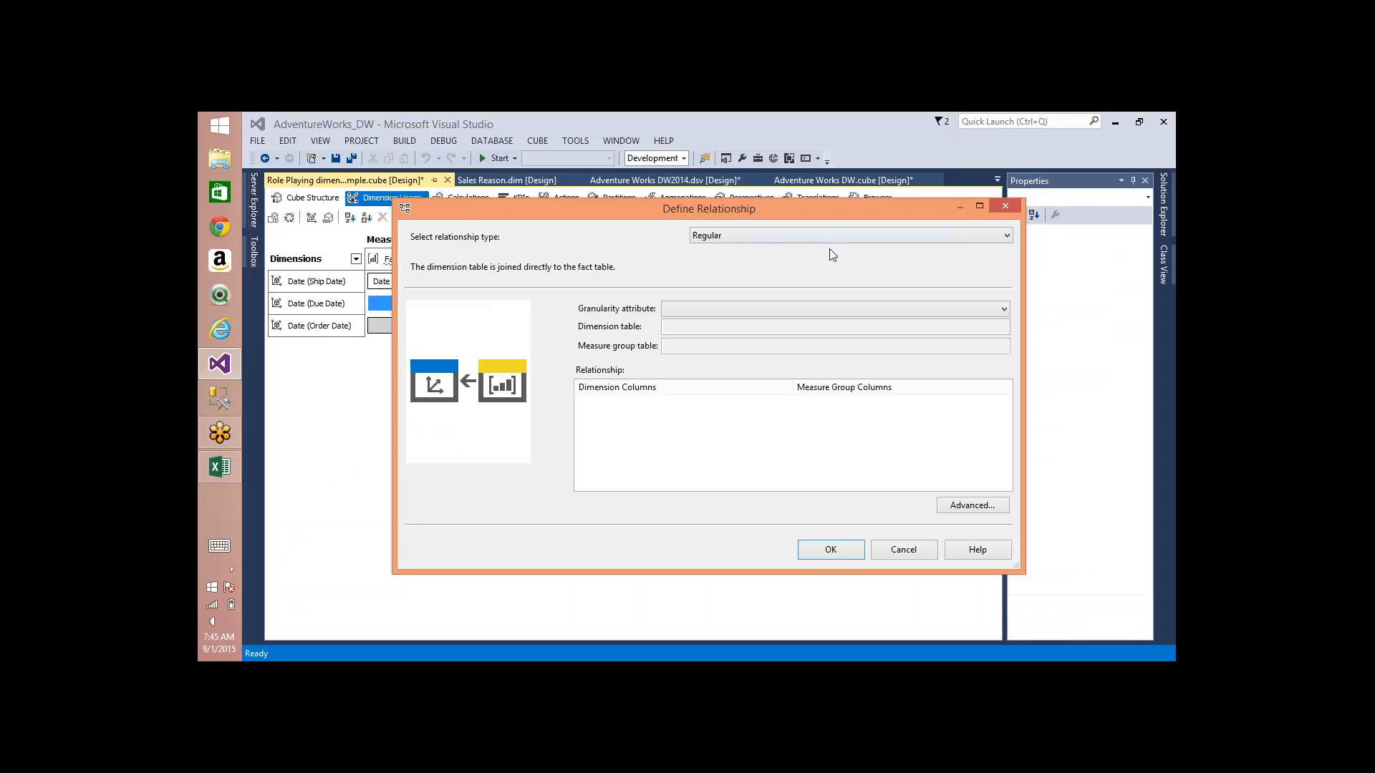
{"action": "left_click", "coordinate": [752, 303]}
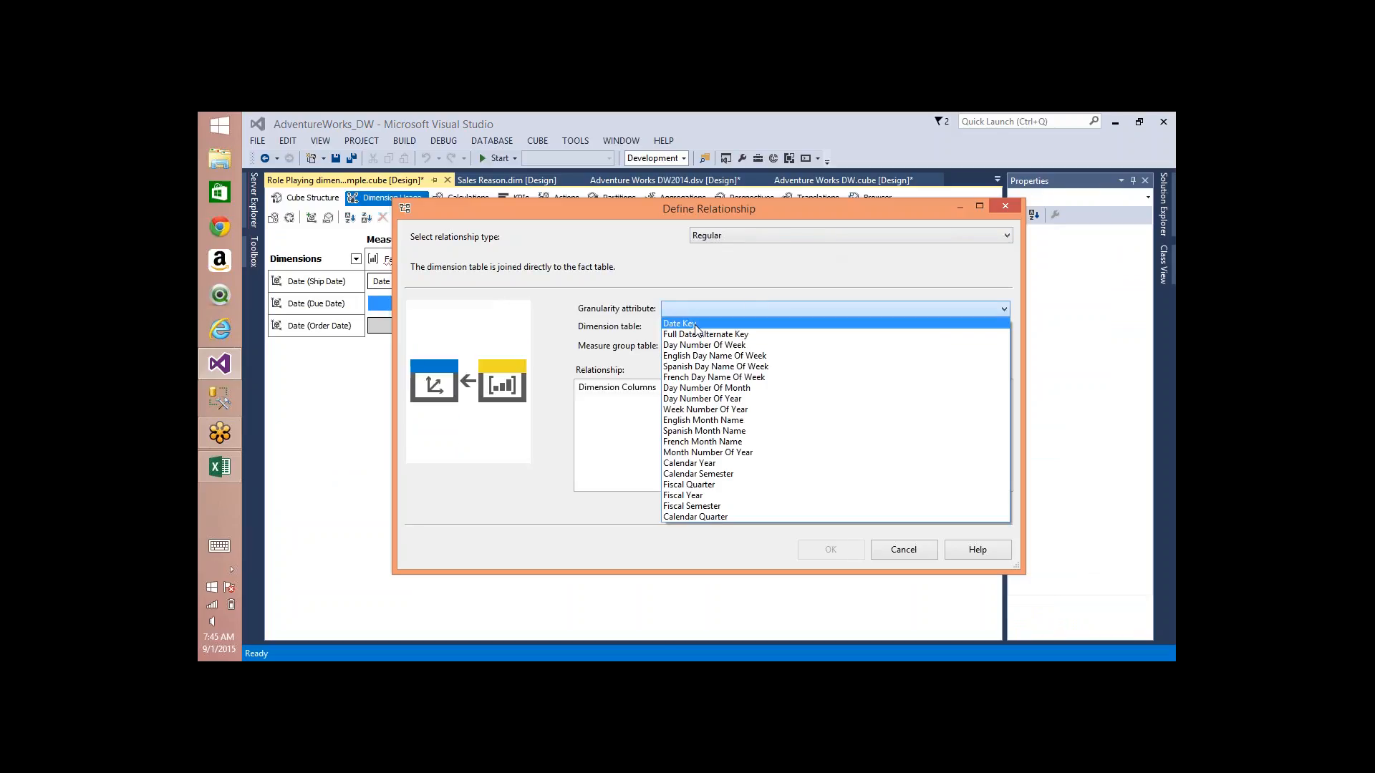
{"action": "left_click", "coordinate": [692, 325]}
{"action": "left_click", "coordinate": [974, 405]}
{"action": "left_click", "coordinate": [975, 408]}
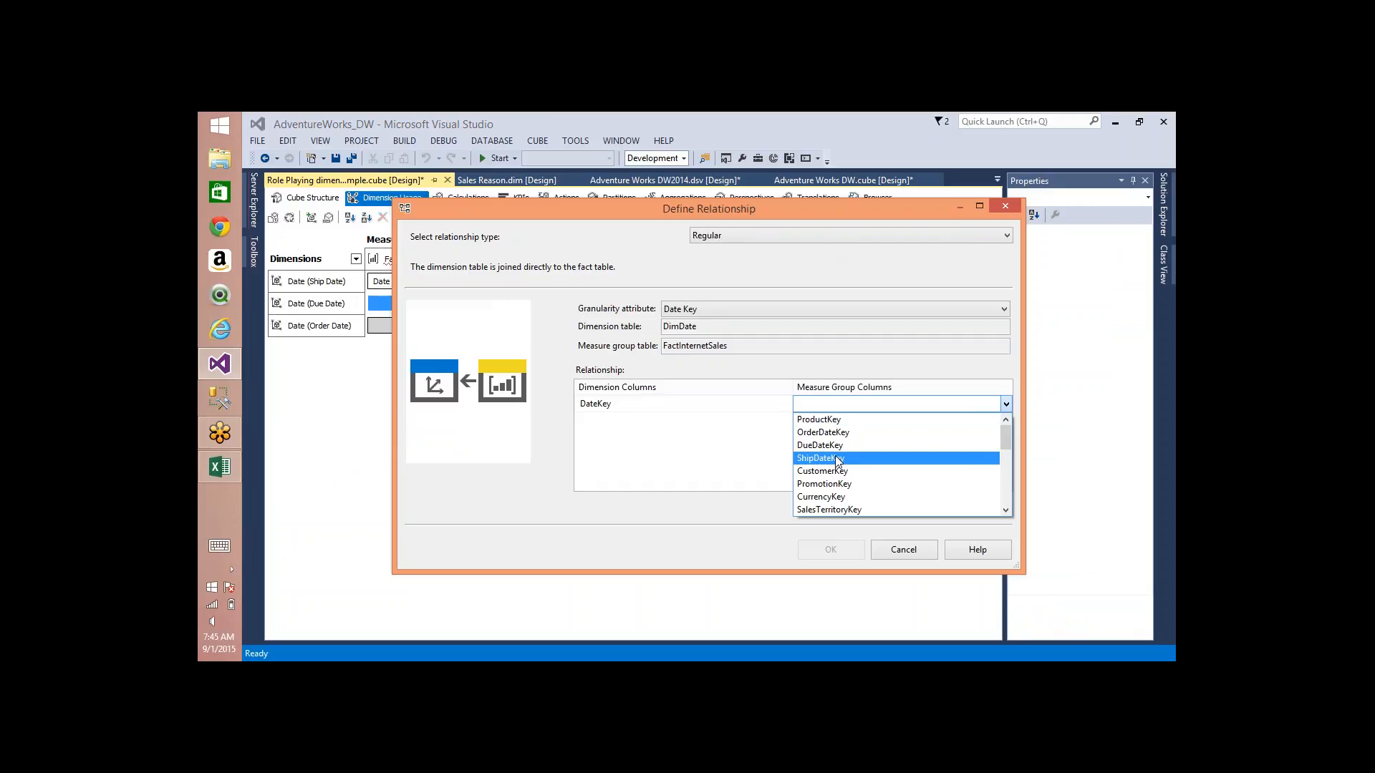
{"action": "left_click", "coordinate": [841, 446]}
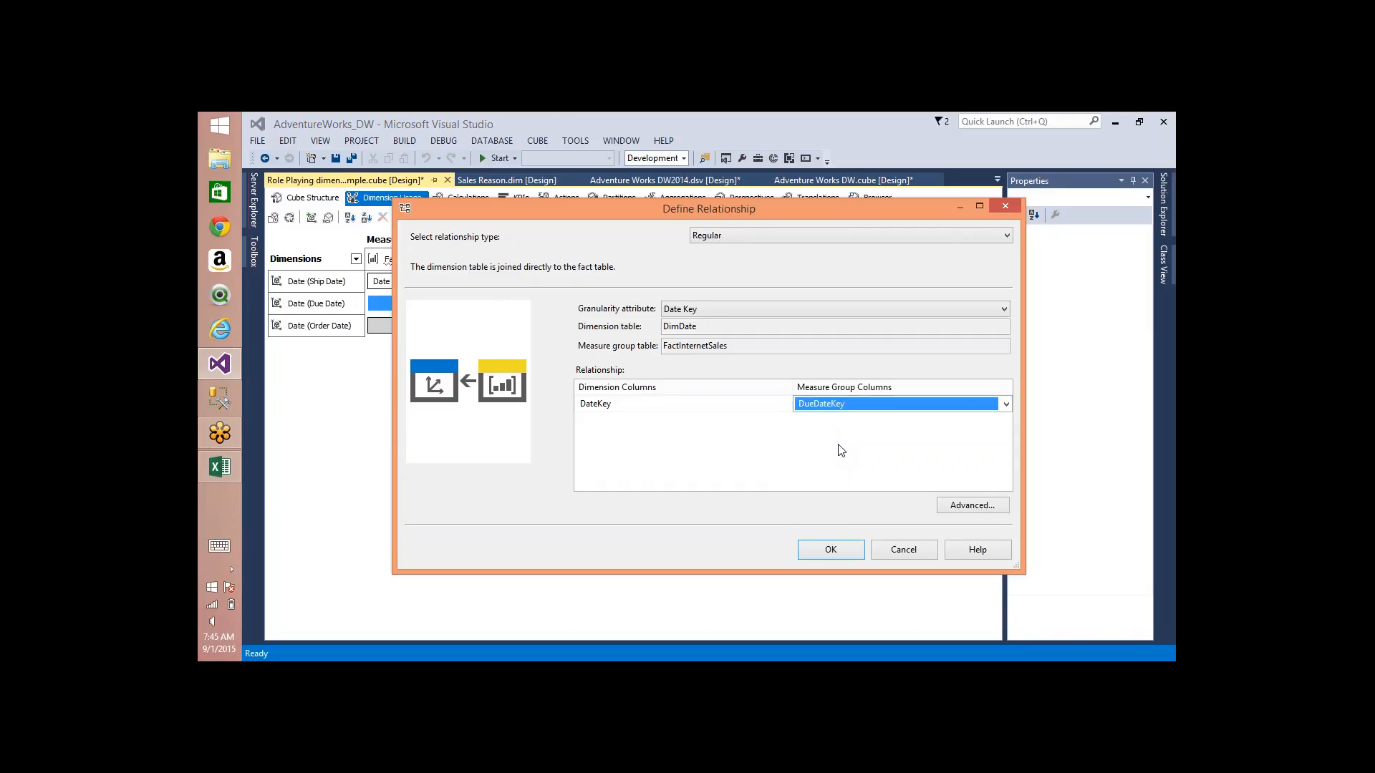
{"action": "left_click", "coordinate": [845, 550]}
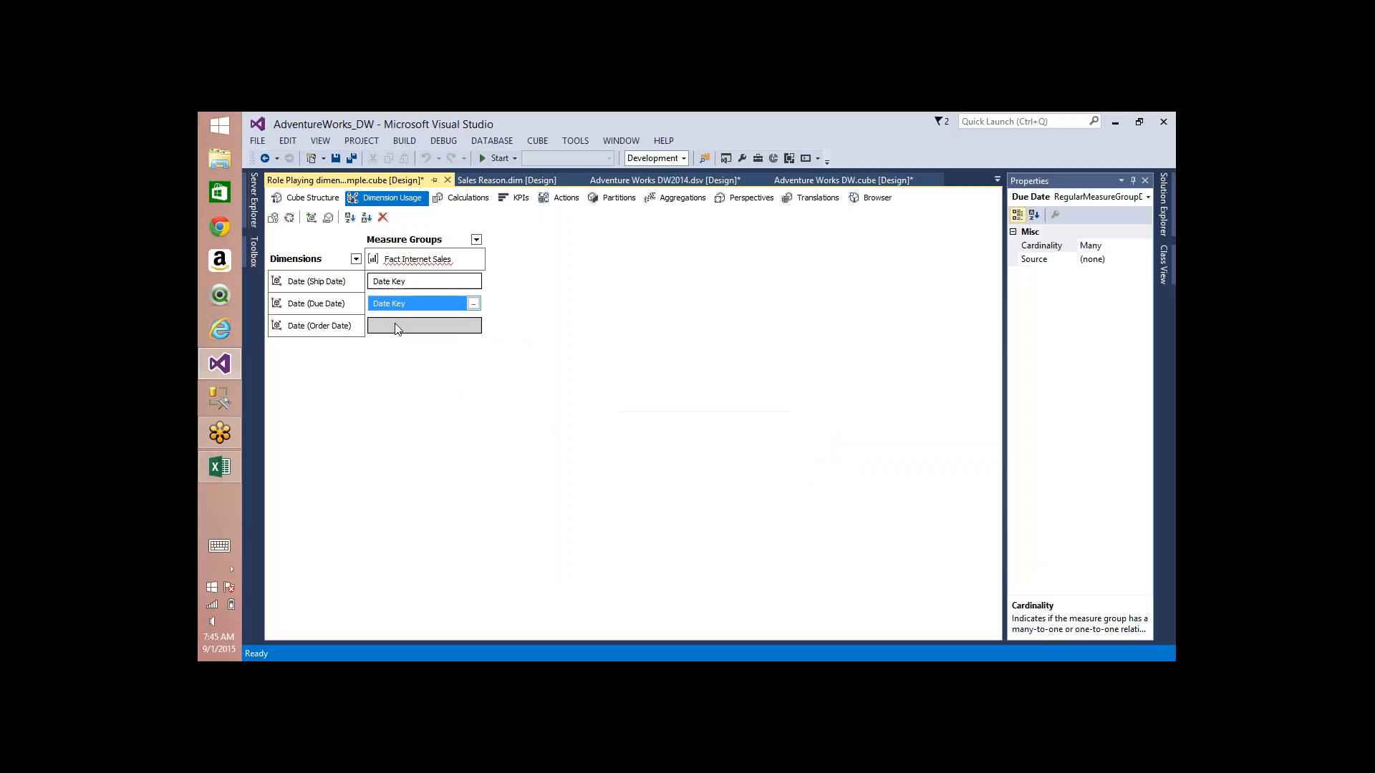
Step: Define a Regular relationship between Order Date and Fact Internet Sales, with granularity attribute Date Key and measure group column OrderDateKey
{"action": "left_click", "coordinate": [469, 326]}
{"action": "left_click", "coordinate": [473, 326]}
{"action": "key", "text": "Down"}
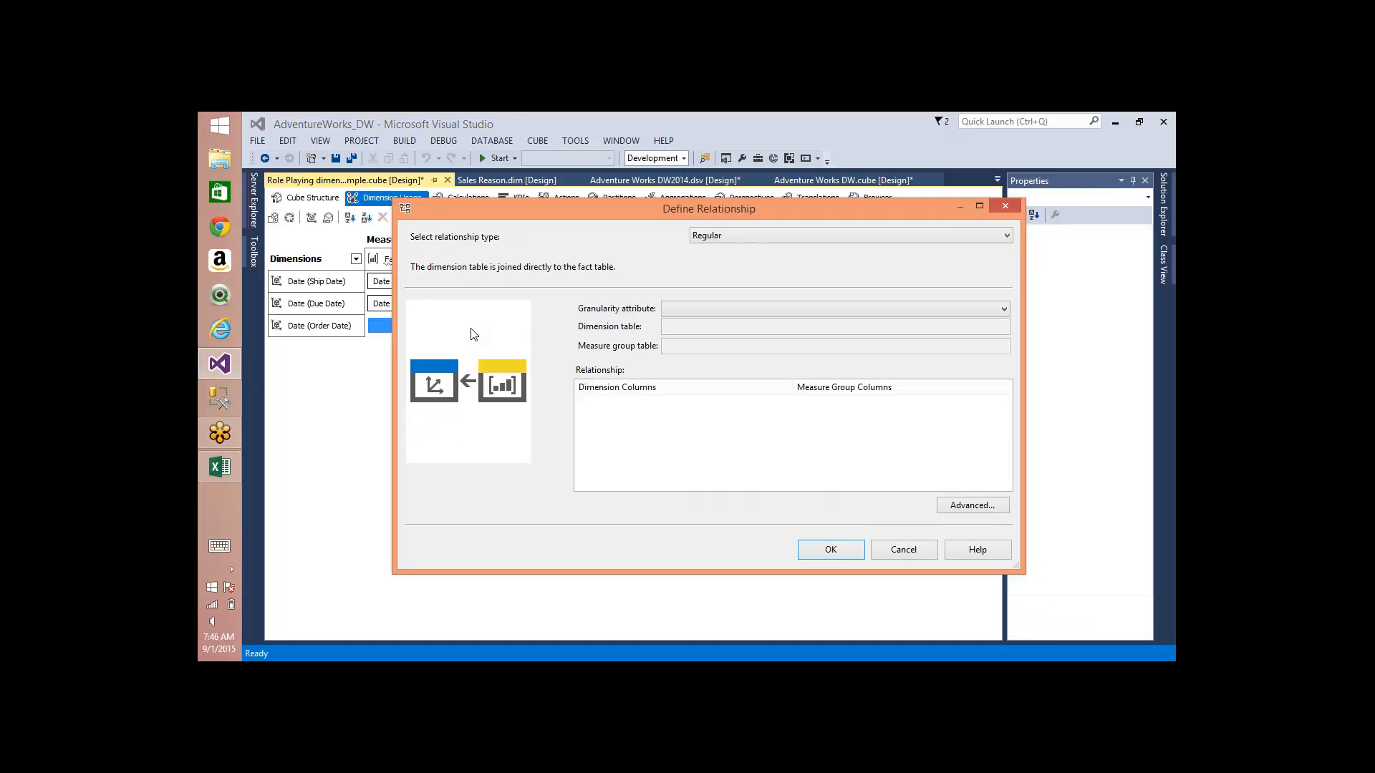
{"action": "left_click", "coordinate": [720, 309]}
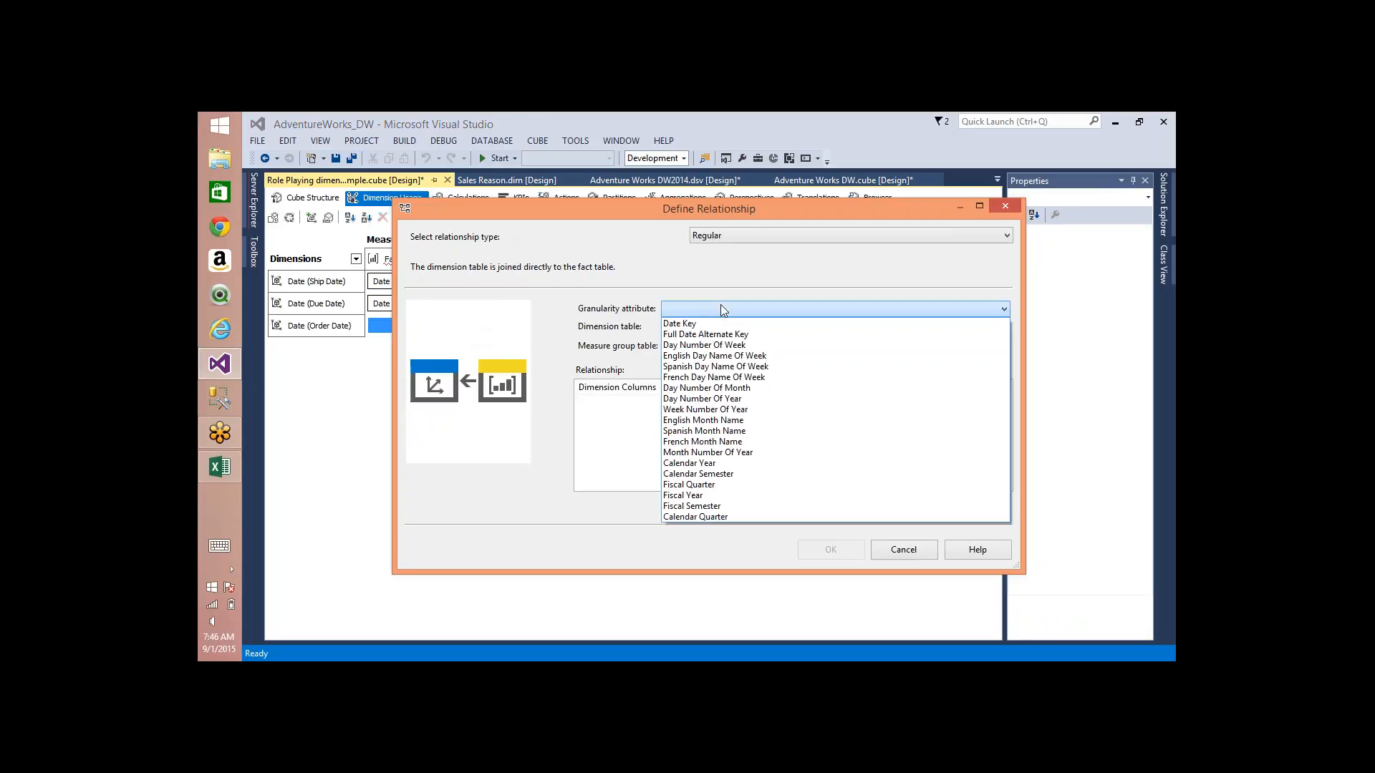
{"action": "left_click", "coordinate": [696, 320]}
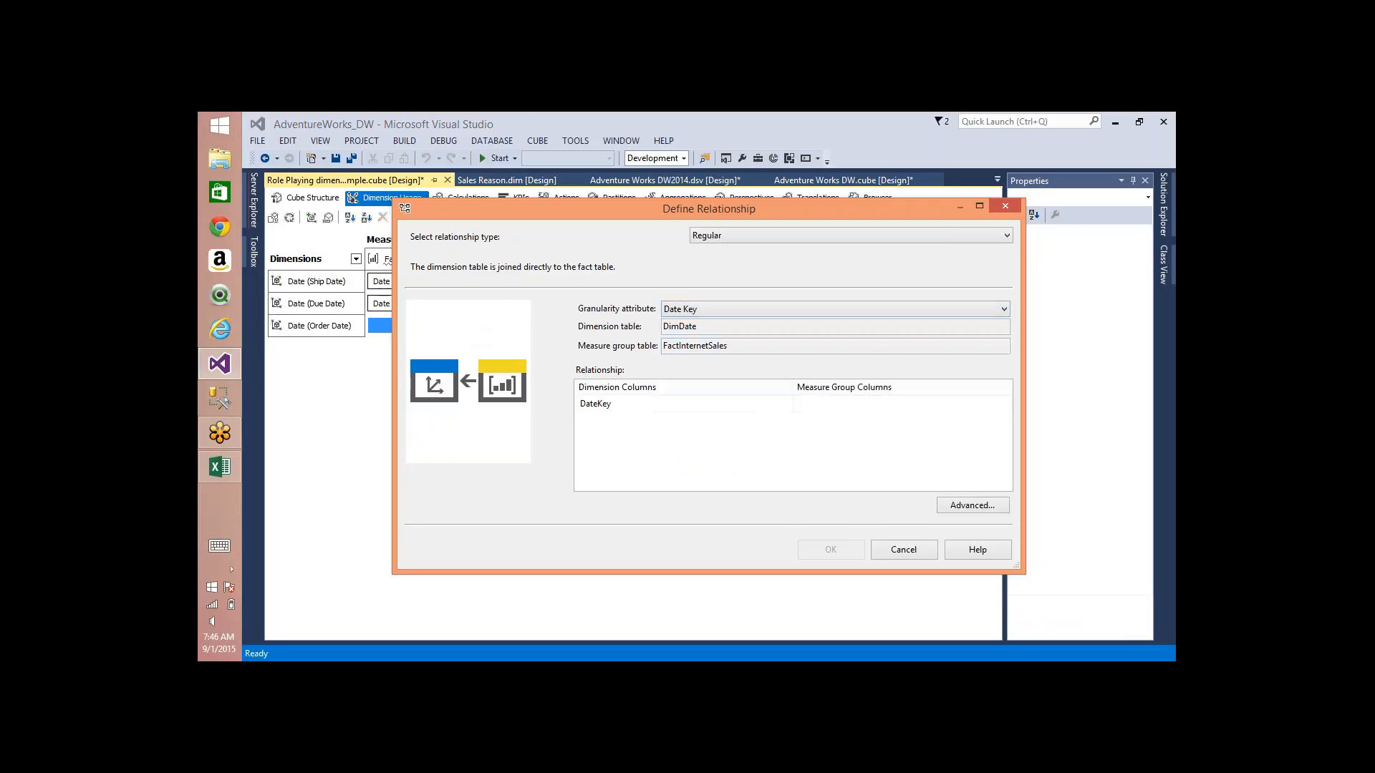
{"action": "left_click", "coordinate": [968, 405]}
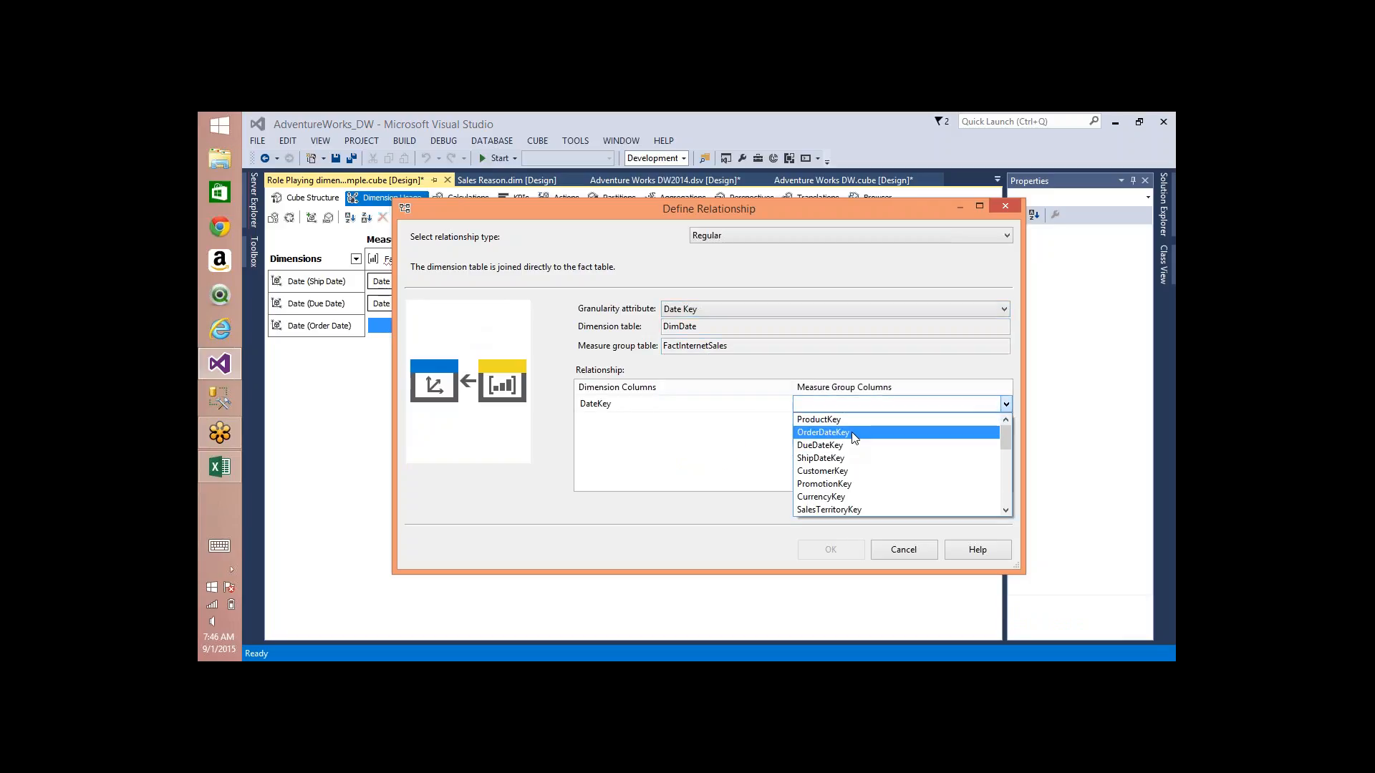
{"action": "left_click", "coordinate": [854, 433]}
{"action": "left_click", "coordinate": [830, 543]}
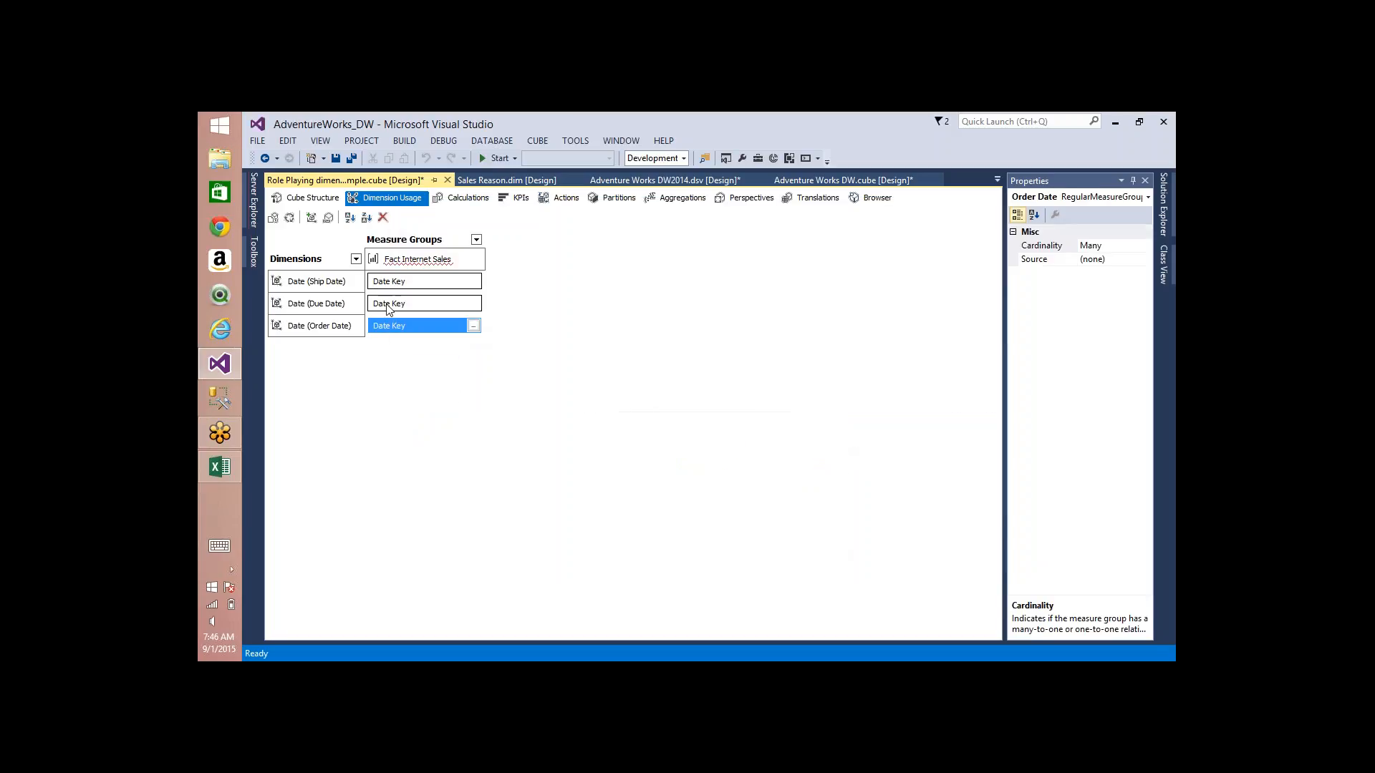
Step: Return to the cube's structure and select Date.dim among the project's dimensions, keeping the project tree pinned open
{"action": "left_click", "coordinate": [313, 199]}
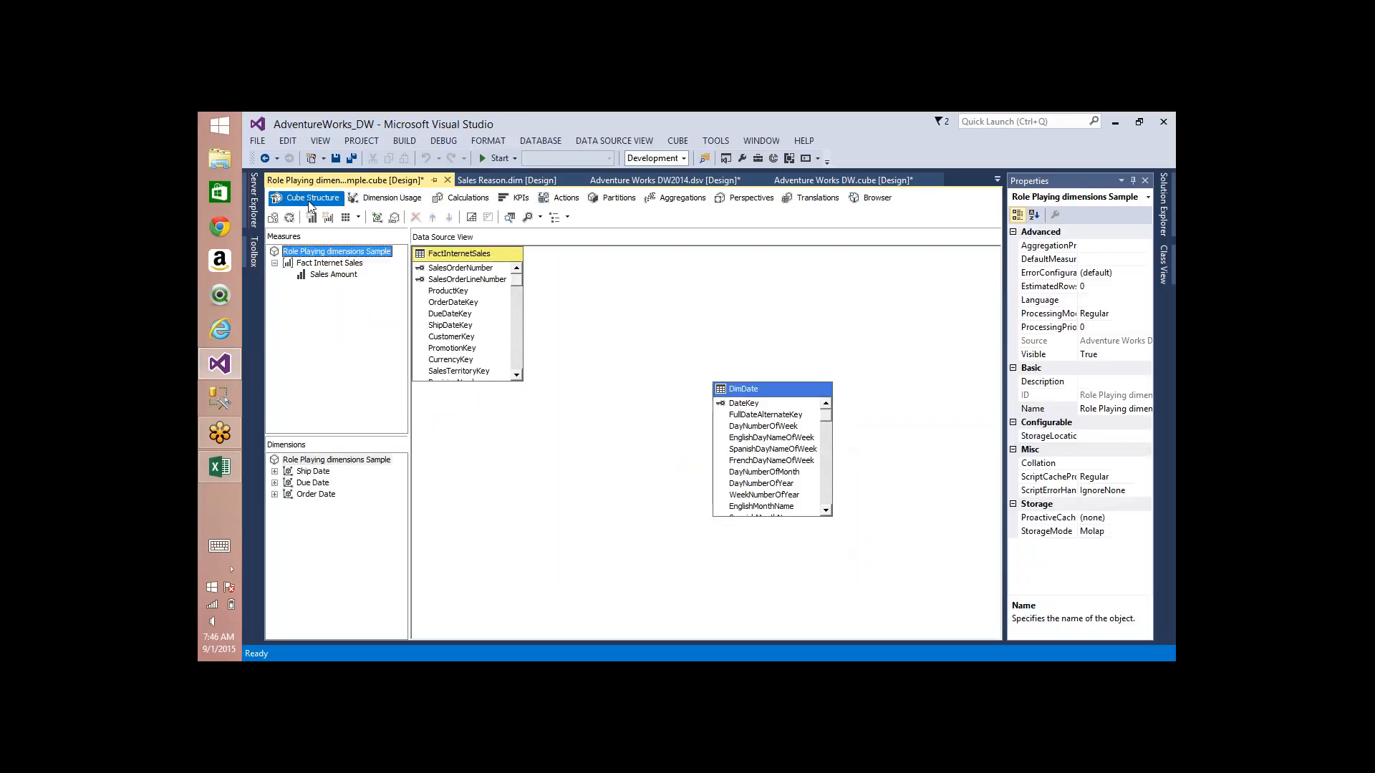
{"action": "left_click", "coordinate": [1166, 191]}
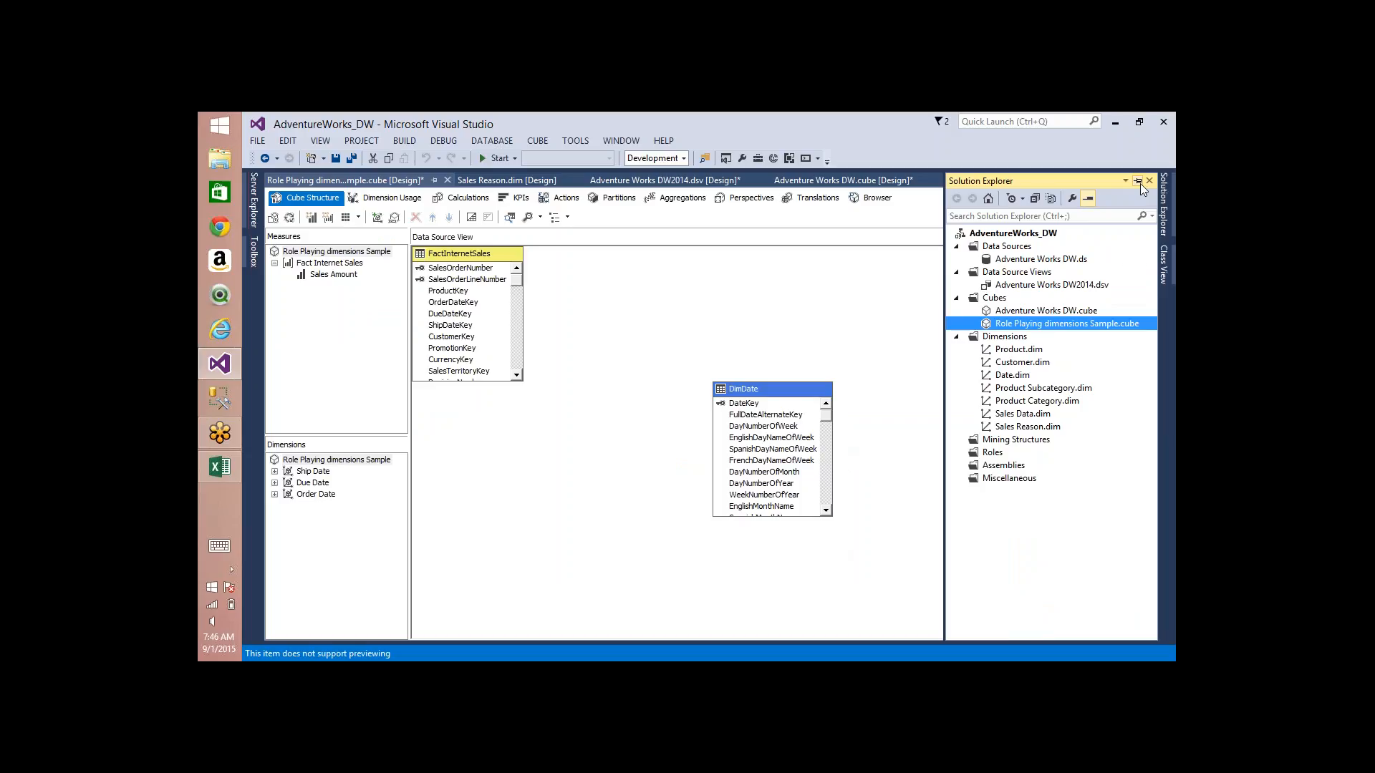
{"action": "left_click", "coordinate": [1138, 182]}
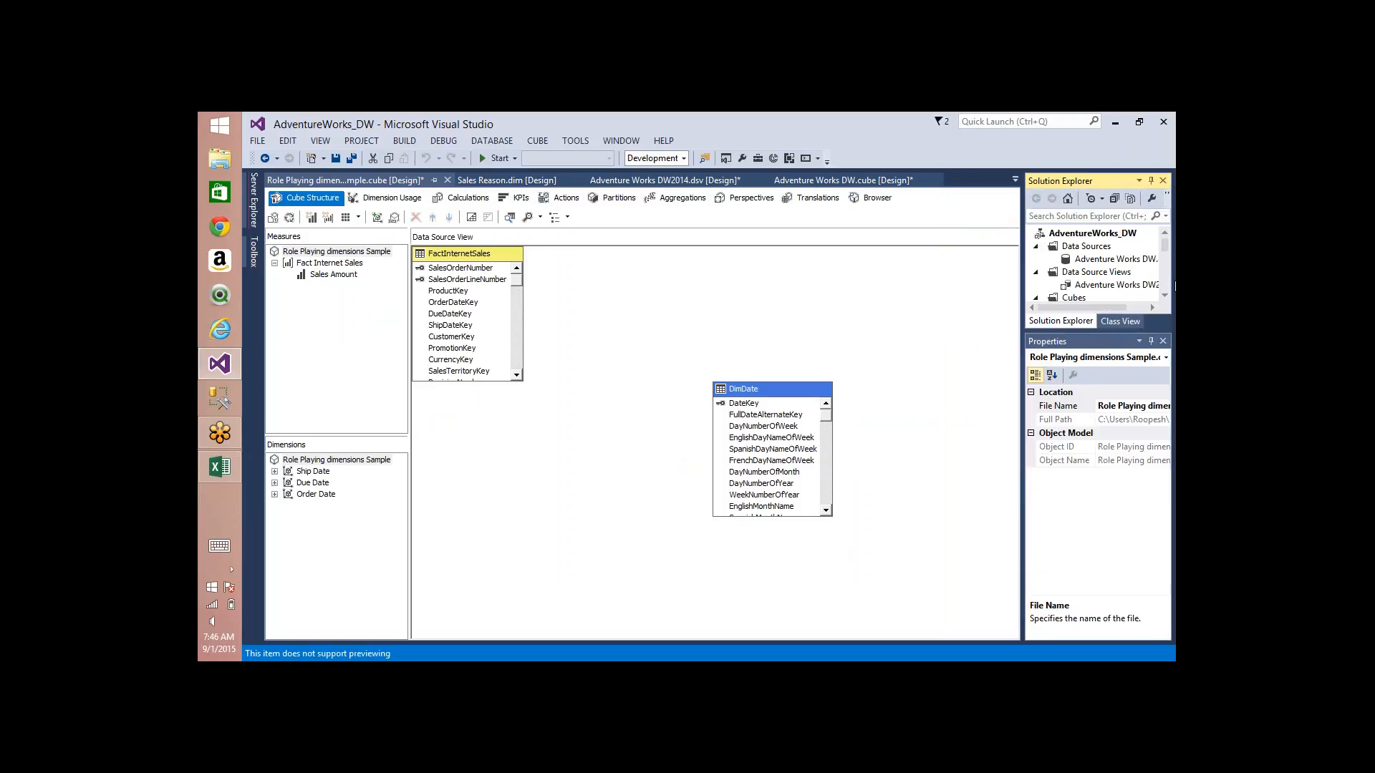
{"action": "scroll", "coordinate": [1173, 280], "scroll_direction": "down", "scroll_amount": 2}
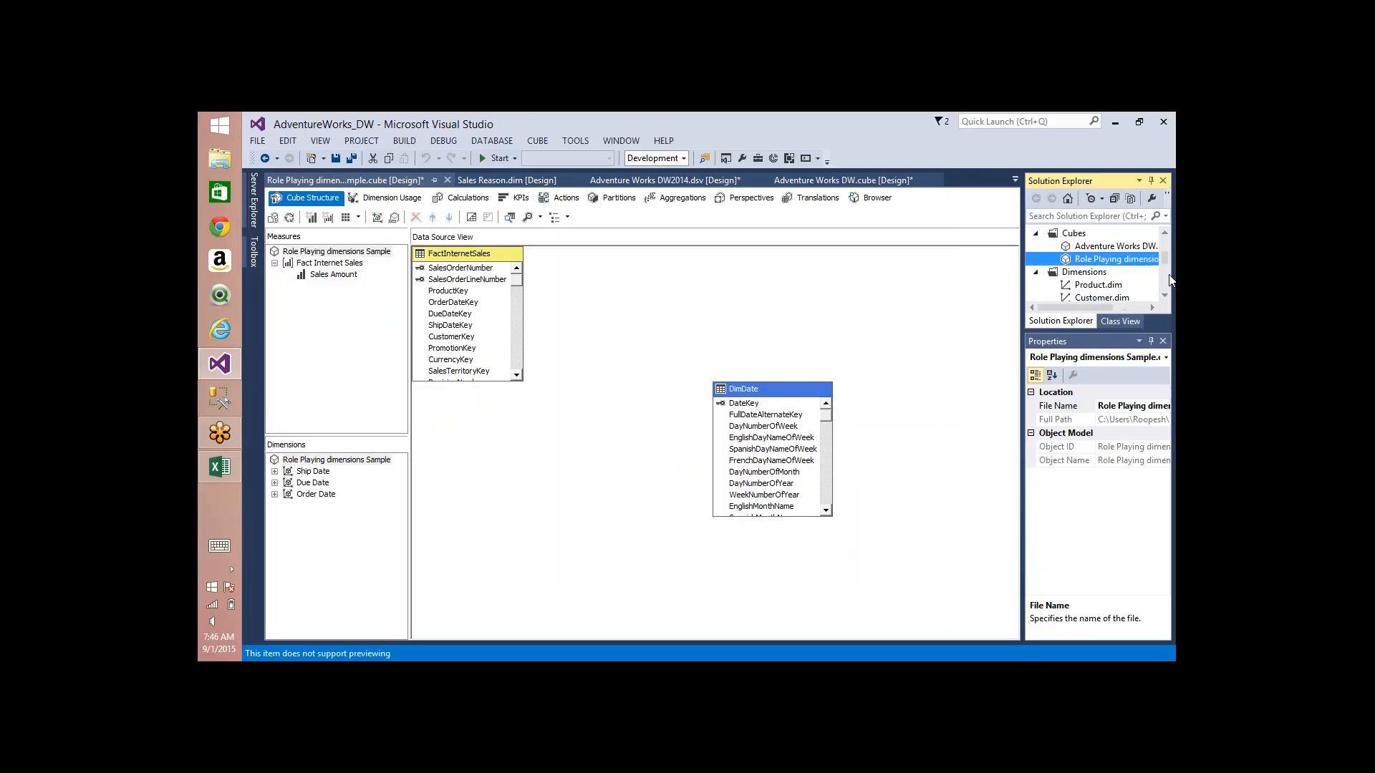
{"action": "scroll", "coordinate": [1167, 296], "scroll_direction": "down", "scroll_amount": 3}
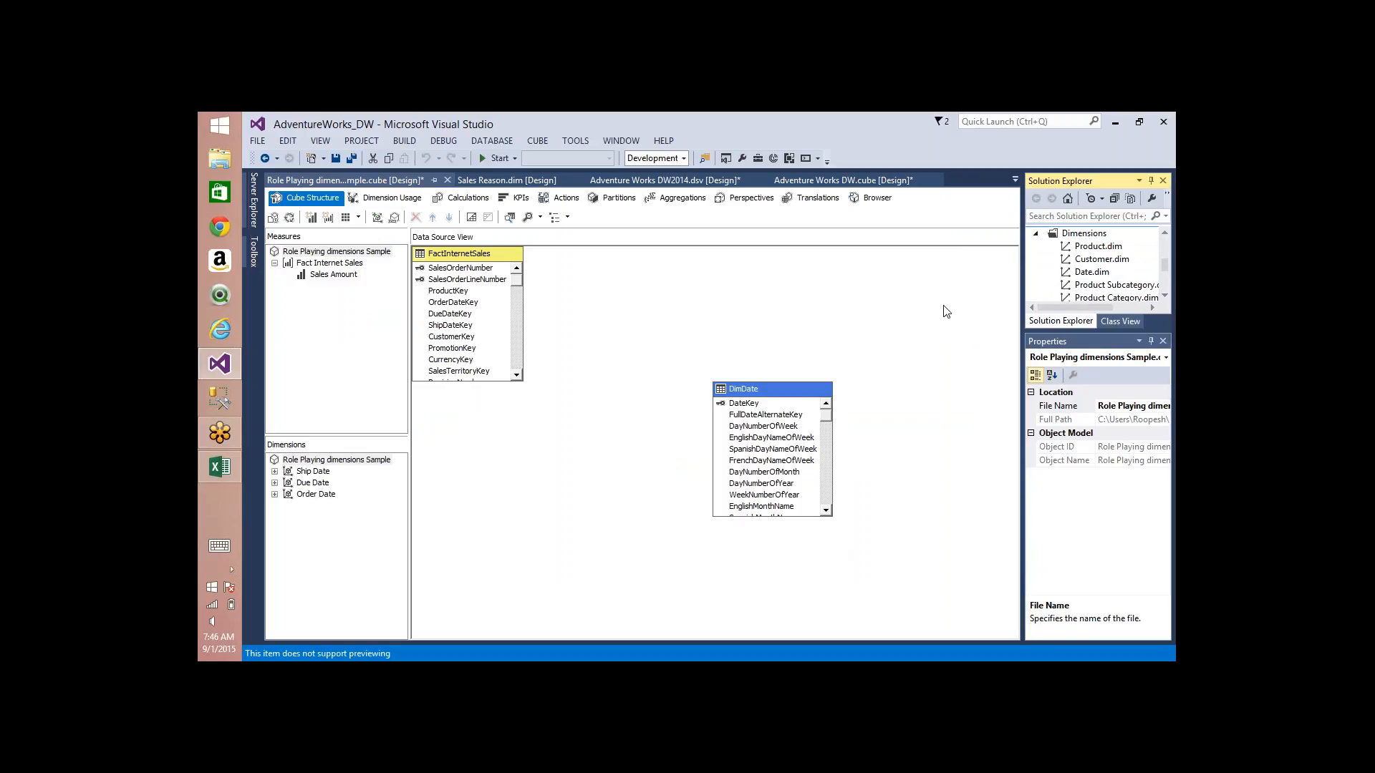
{"action": "left_click", "coordinate": [1091, 275]}
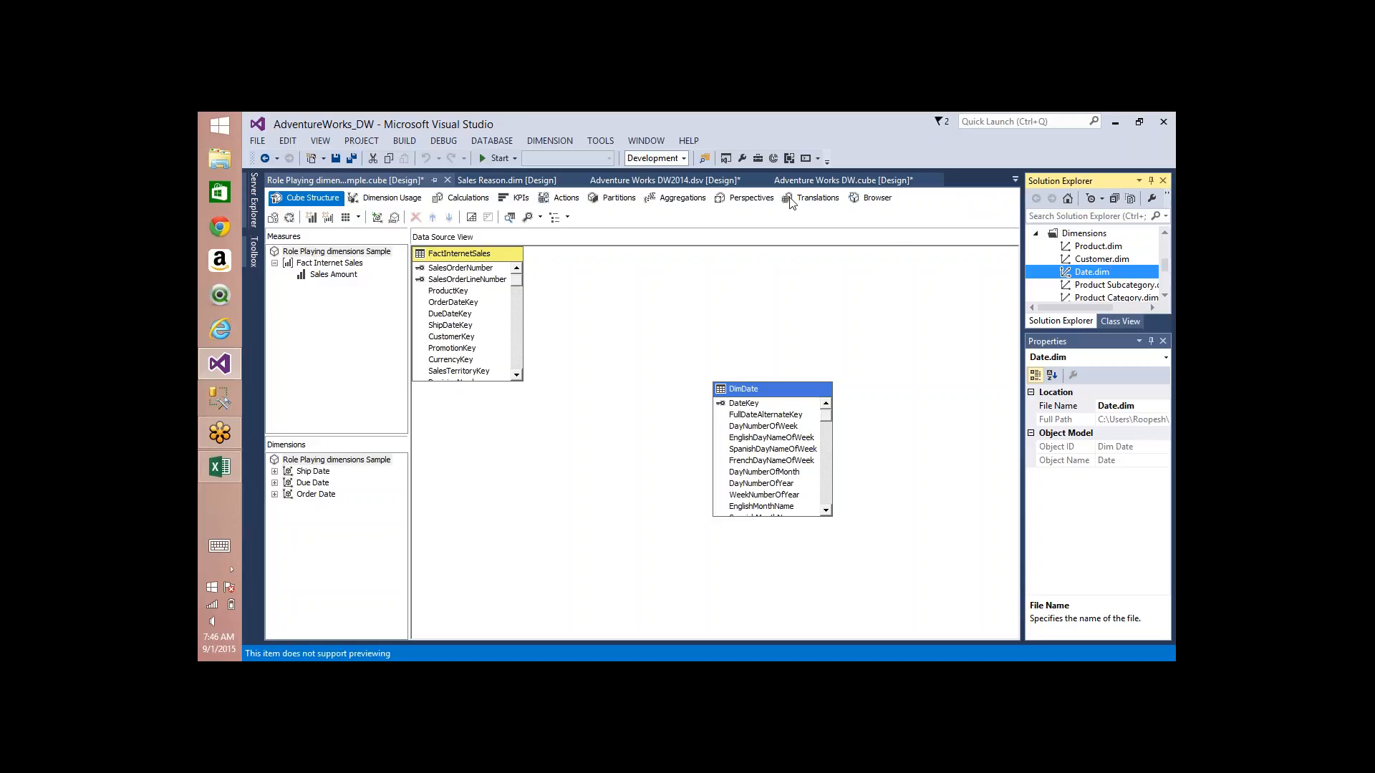
Step: With the annotation pen, circle Date.dim and the cube's three date dimensions, and underline the designer page names from Calculations to Browser
{"action": "left_click", "coordinate": [818, 158]}
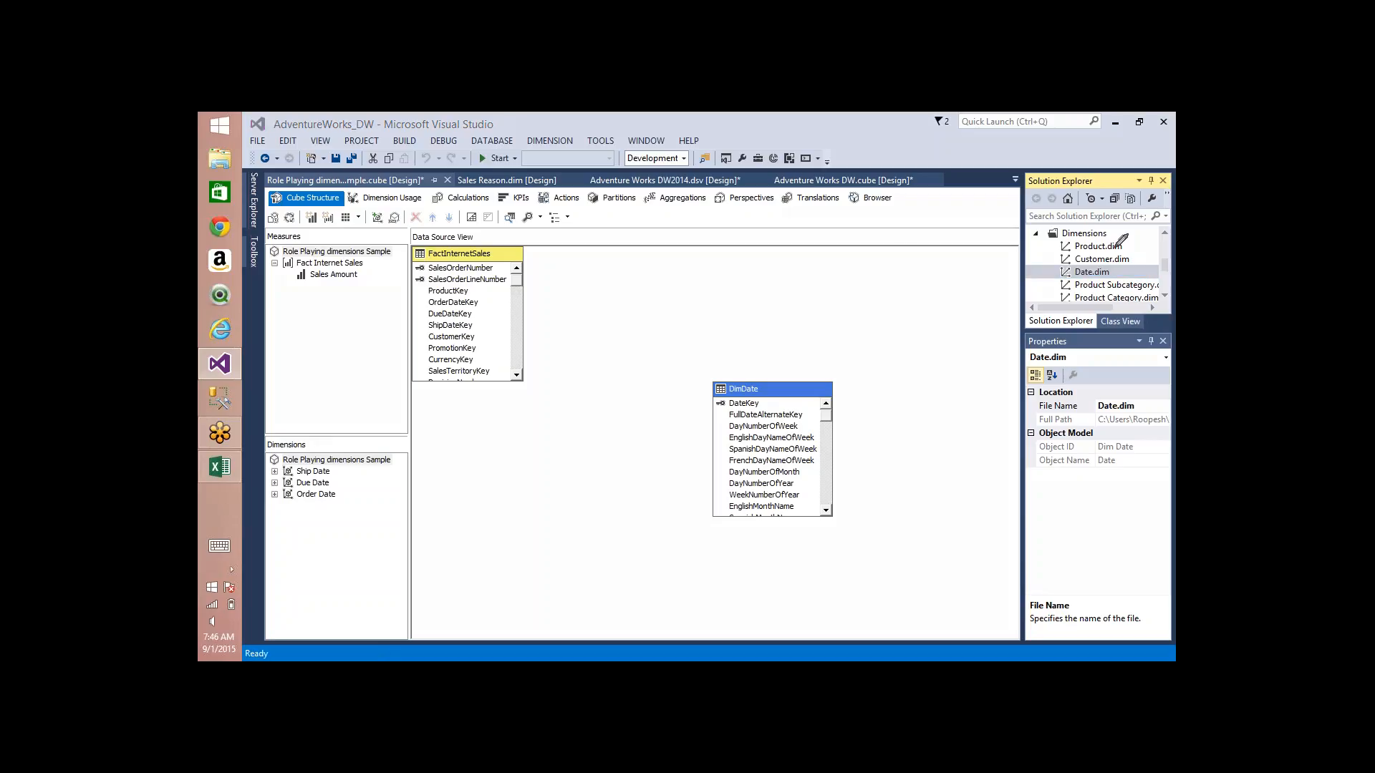
{"action": "mouse_move", "coordinate": [1117, 252]}
{"action": "left_mouse_down"}
{"action": "mouse_move", "coordinate": [1108, 323]}
{"action": "mouse_move", "coordinate": [1085, 257]}
{"action": "left_mouse_up"}
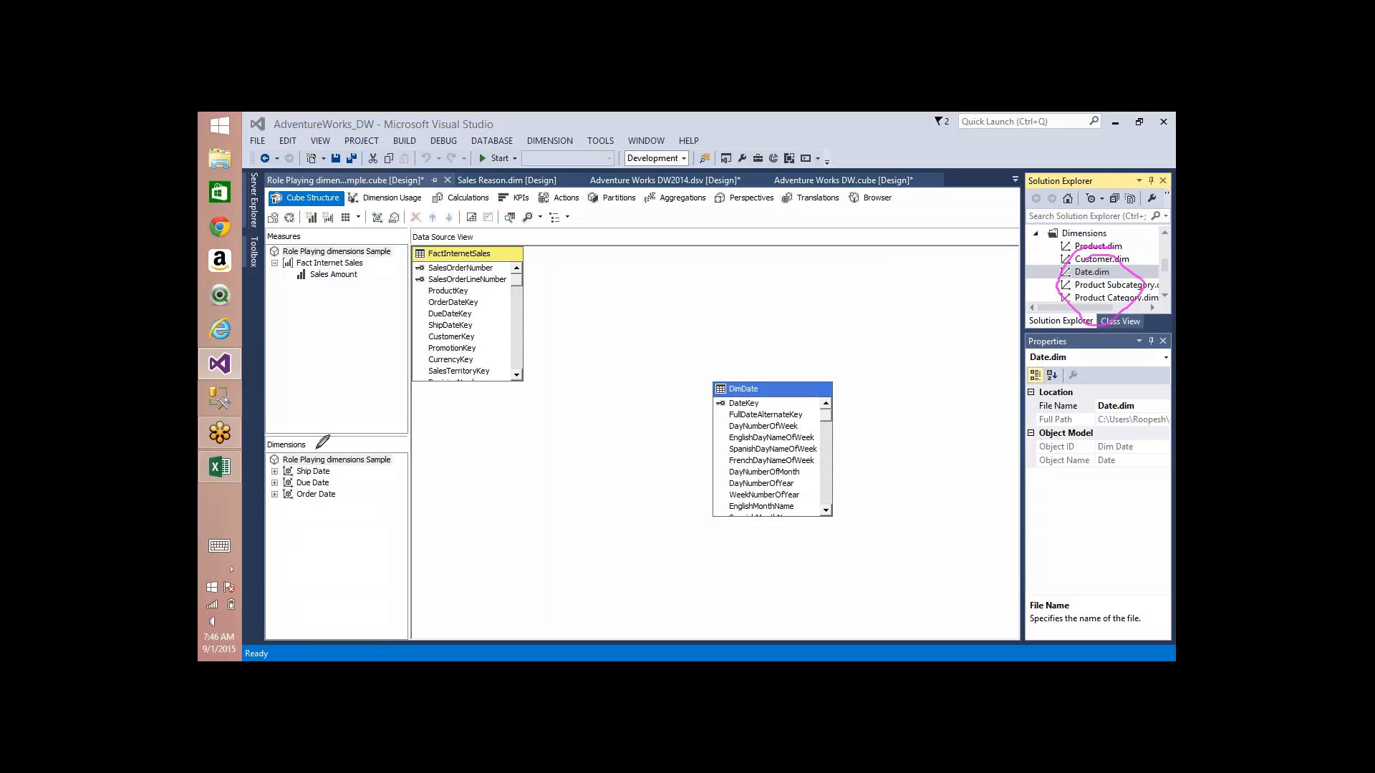
{"action": "left_click_drag", "start_coordinate": [317, 449], "coordinate": [306, 458]}
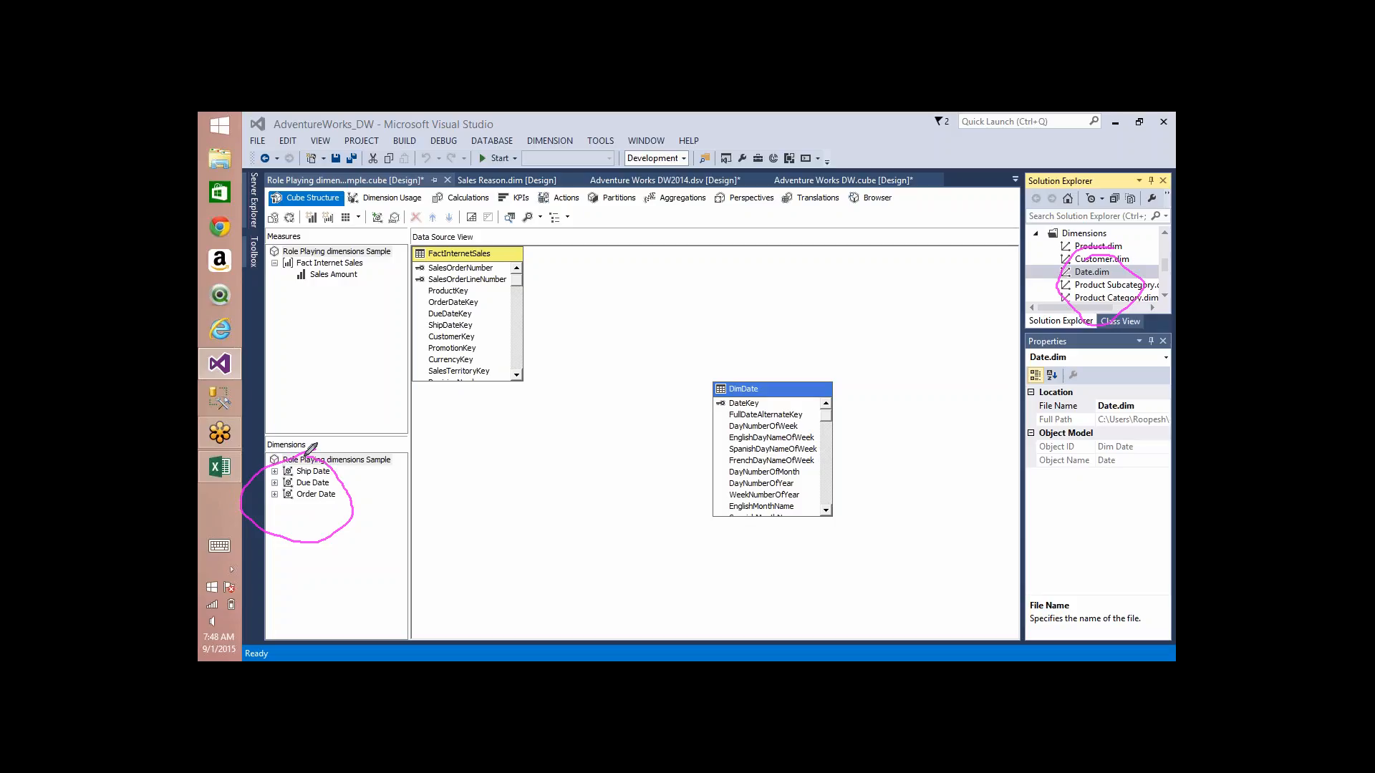
{"action": "left_click", "coordinate": [951, 130]}
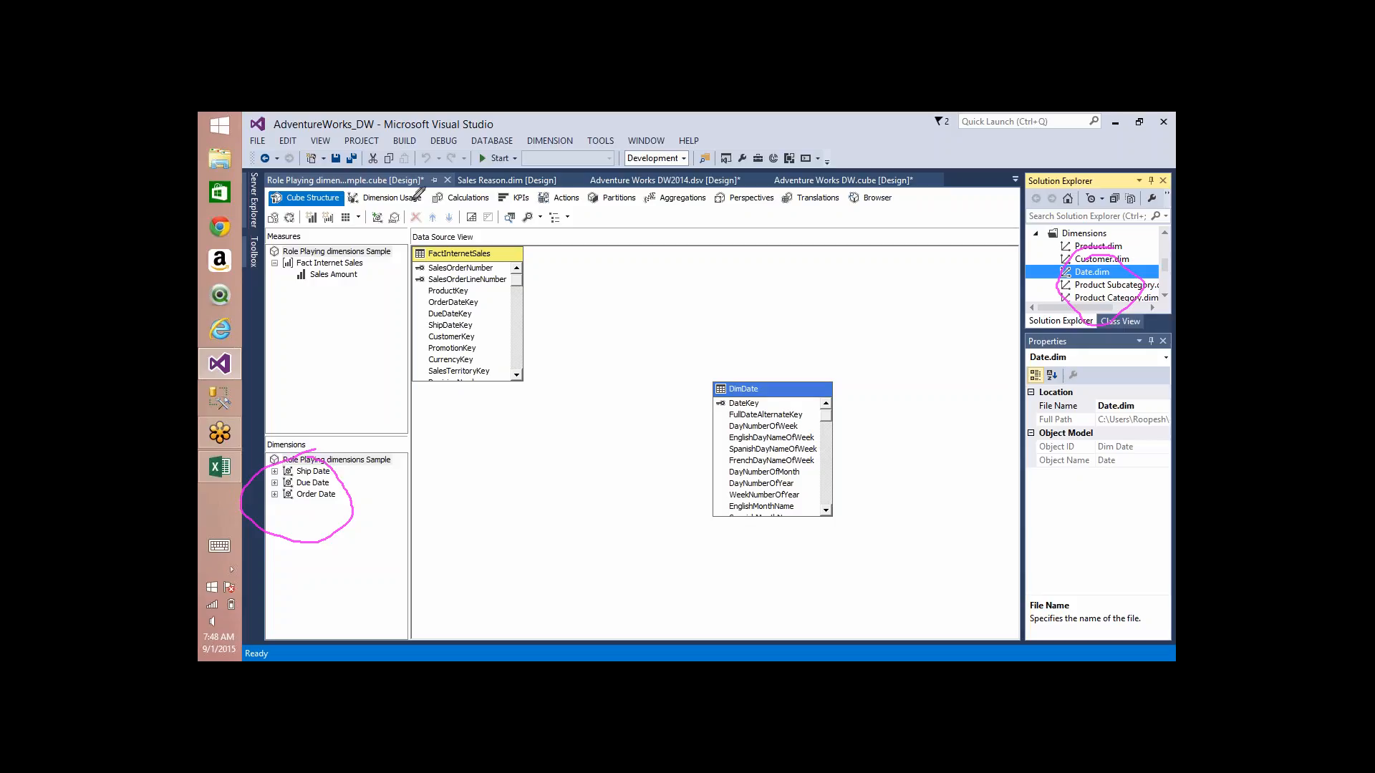
{"action": "left_click_drag", "start_coordinate": [442, 203], "coordinate": [860, 209]}
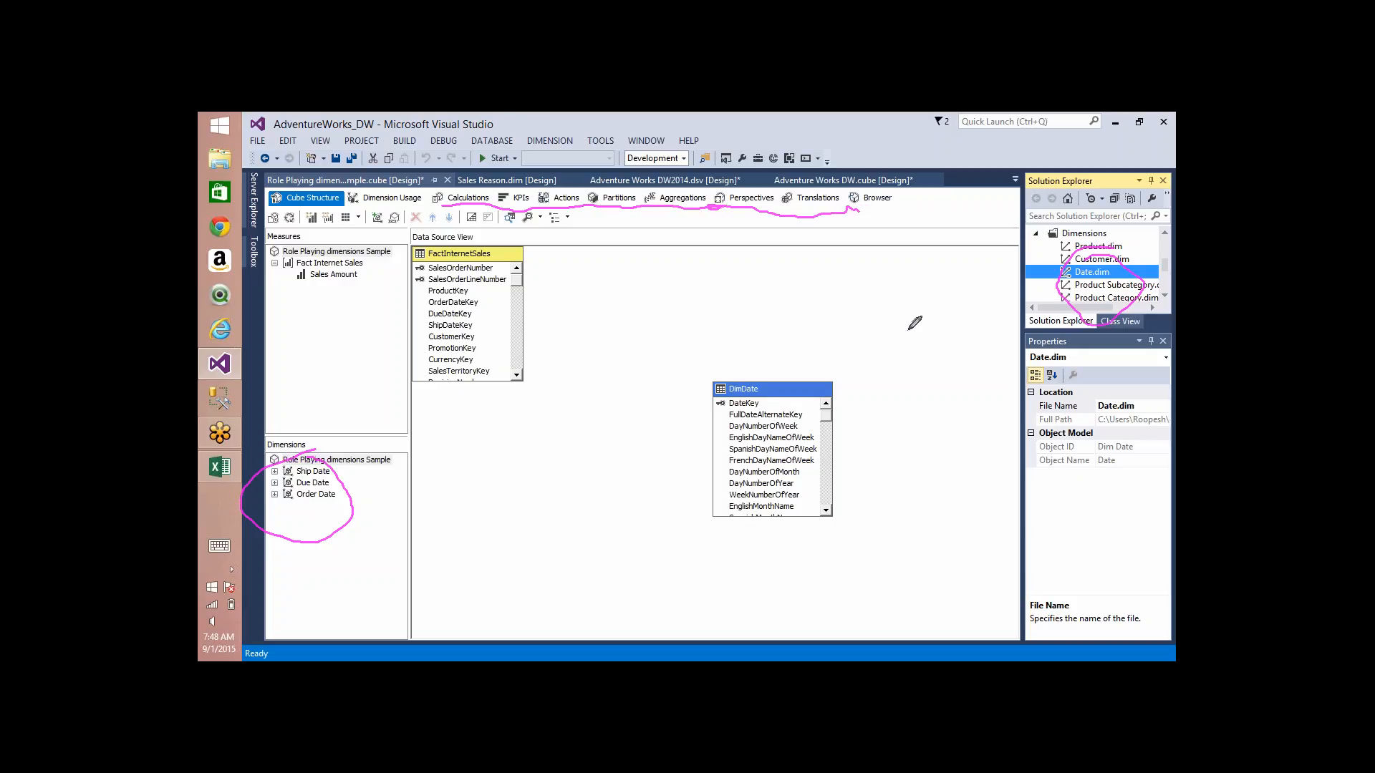